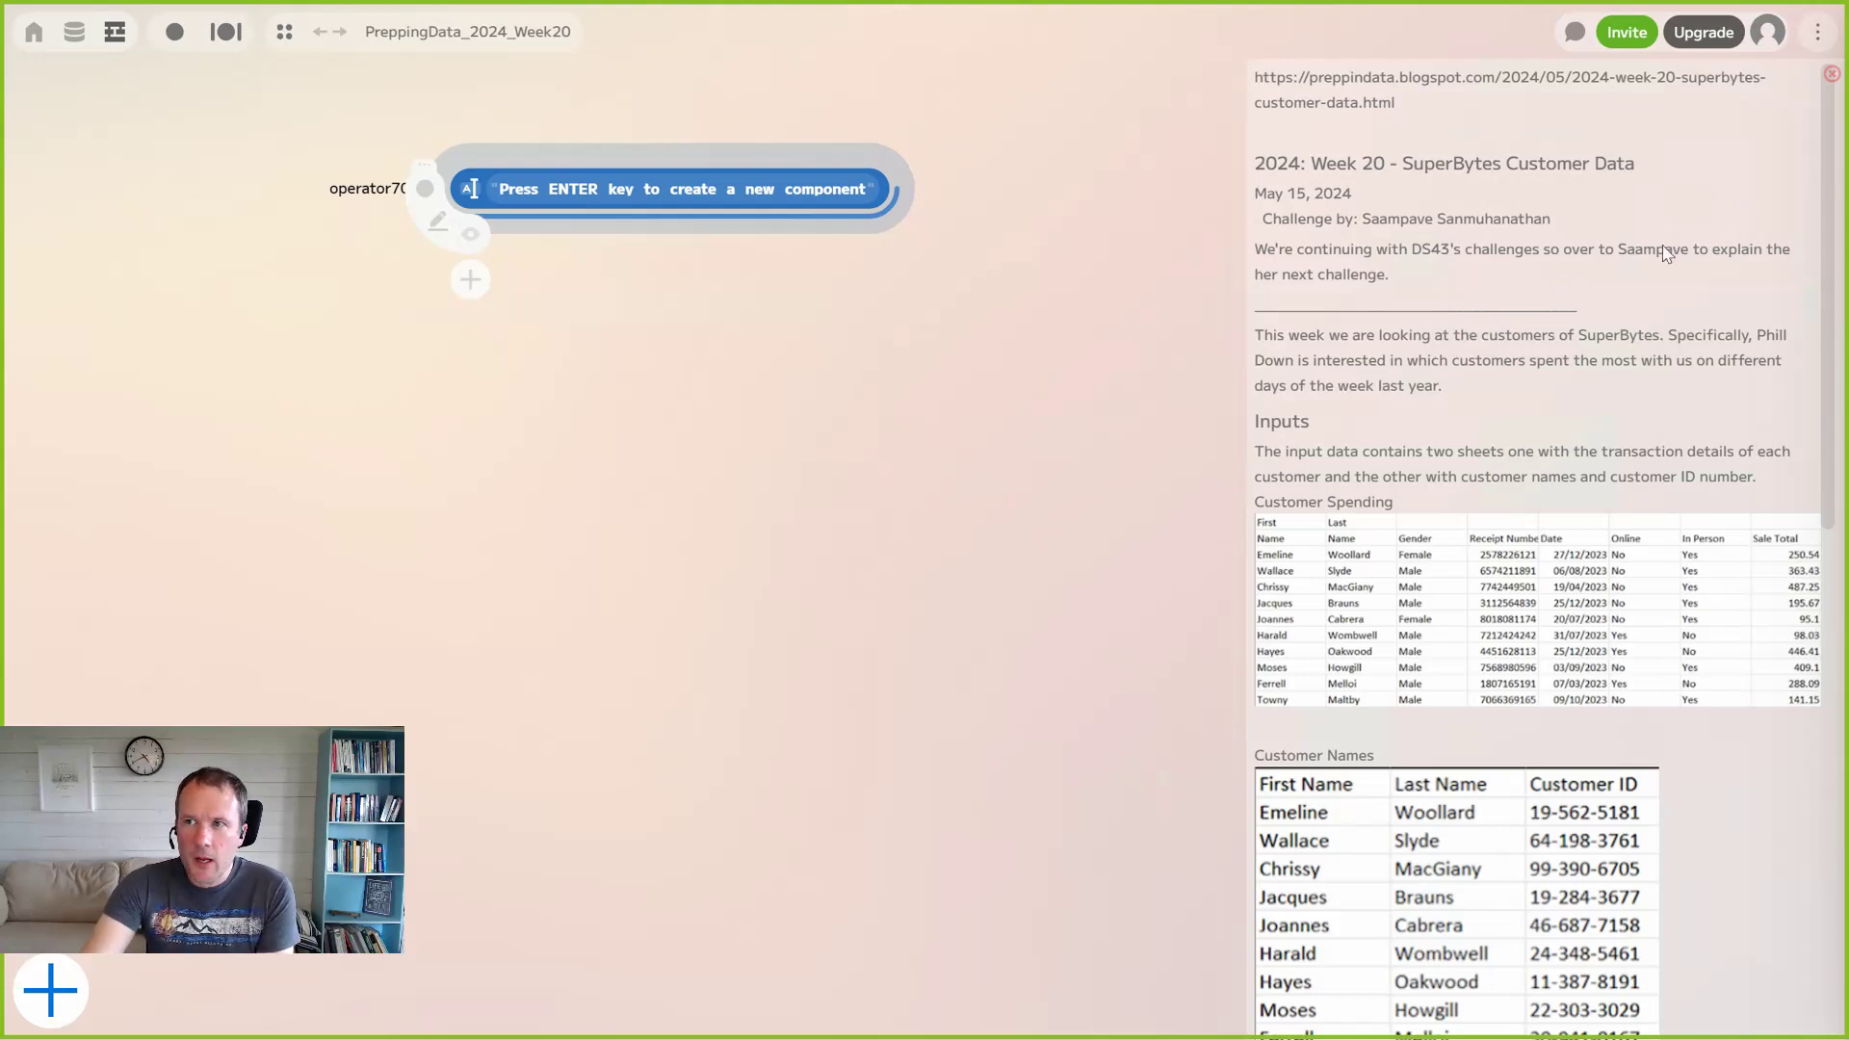
# Read the challenge description, input tables and requirements in the project documentation
pyautogui.click(1818, 32)
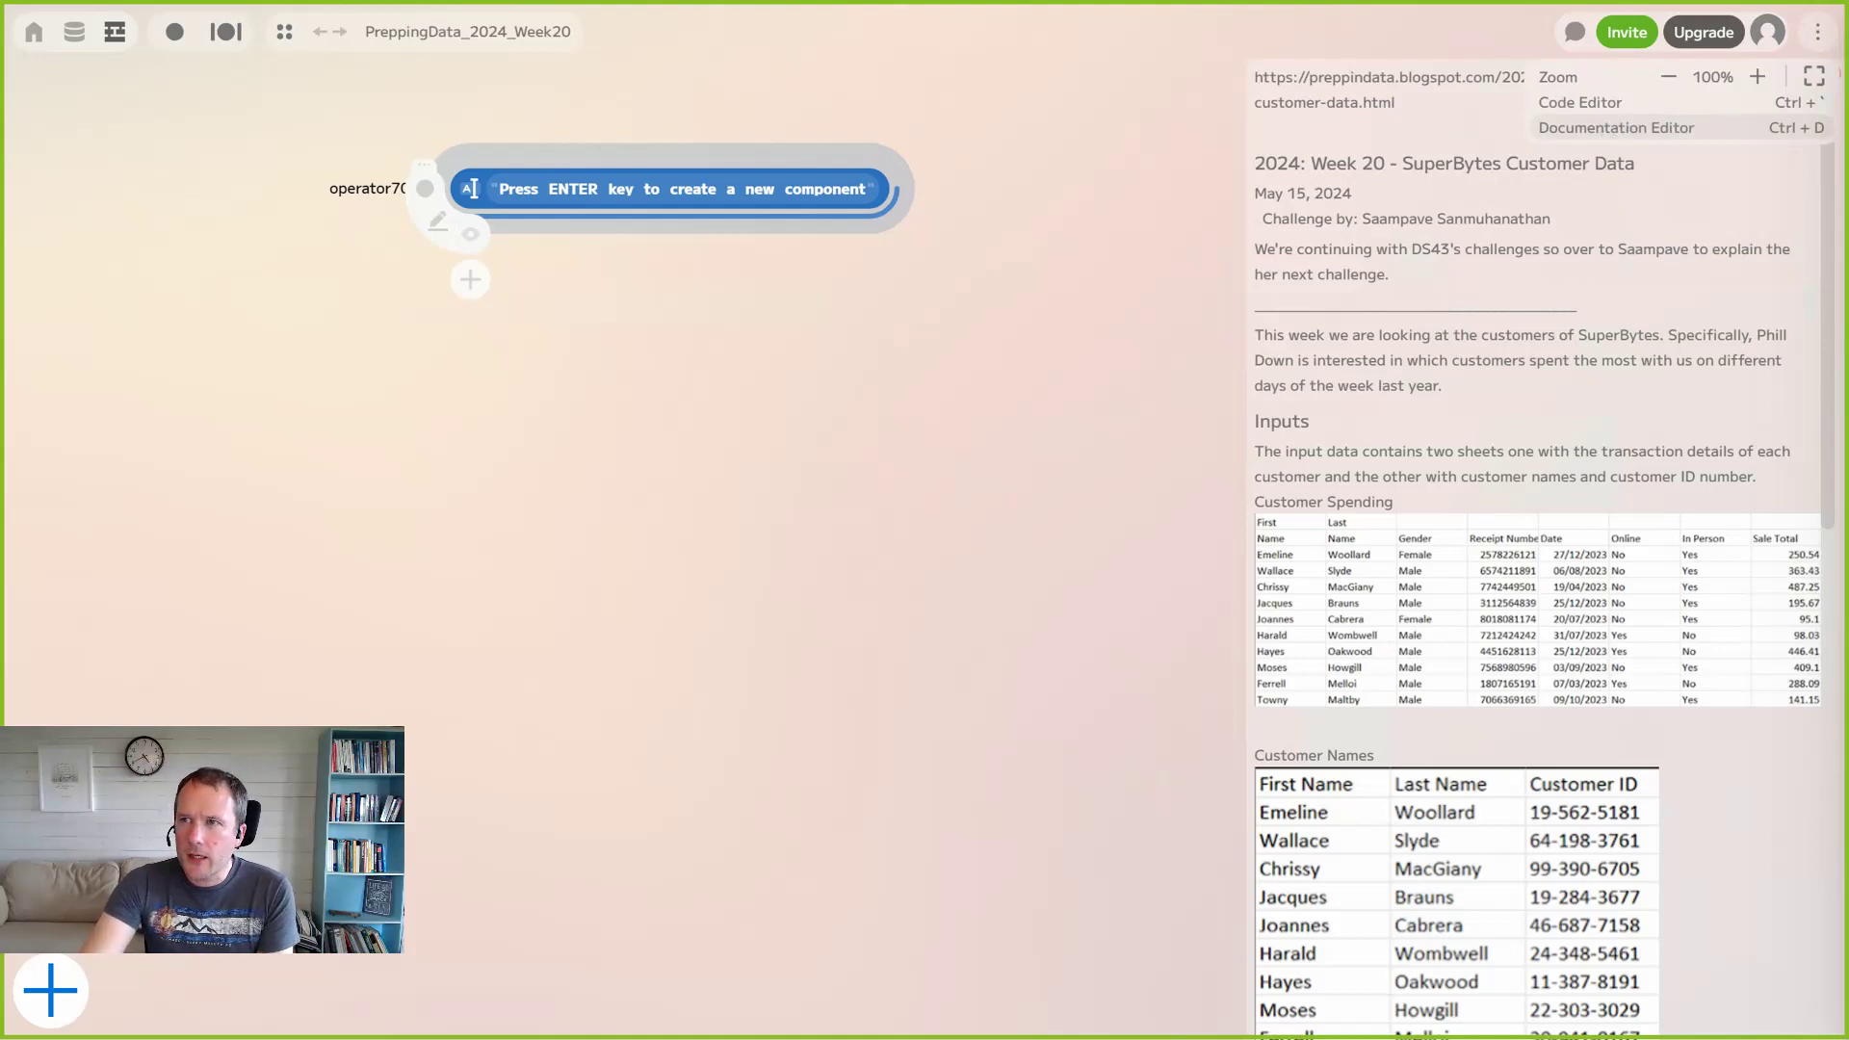
pyautogui.click(1826, 43)
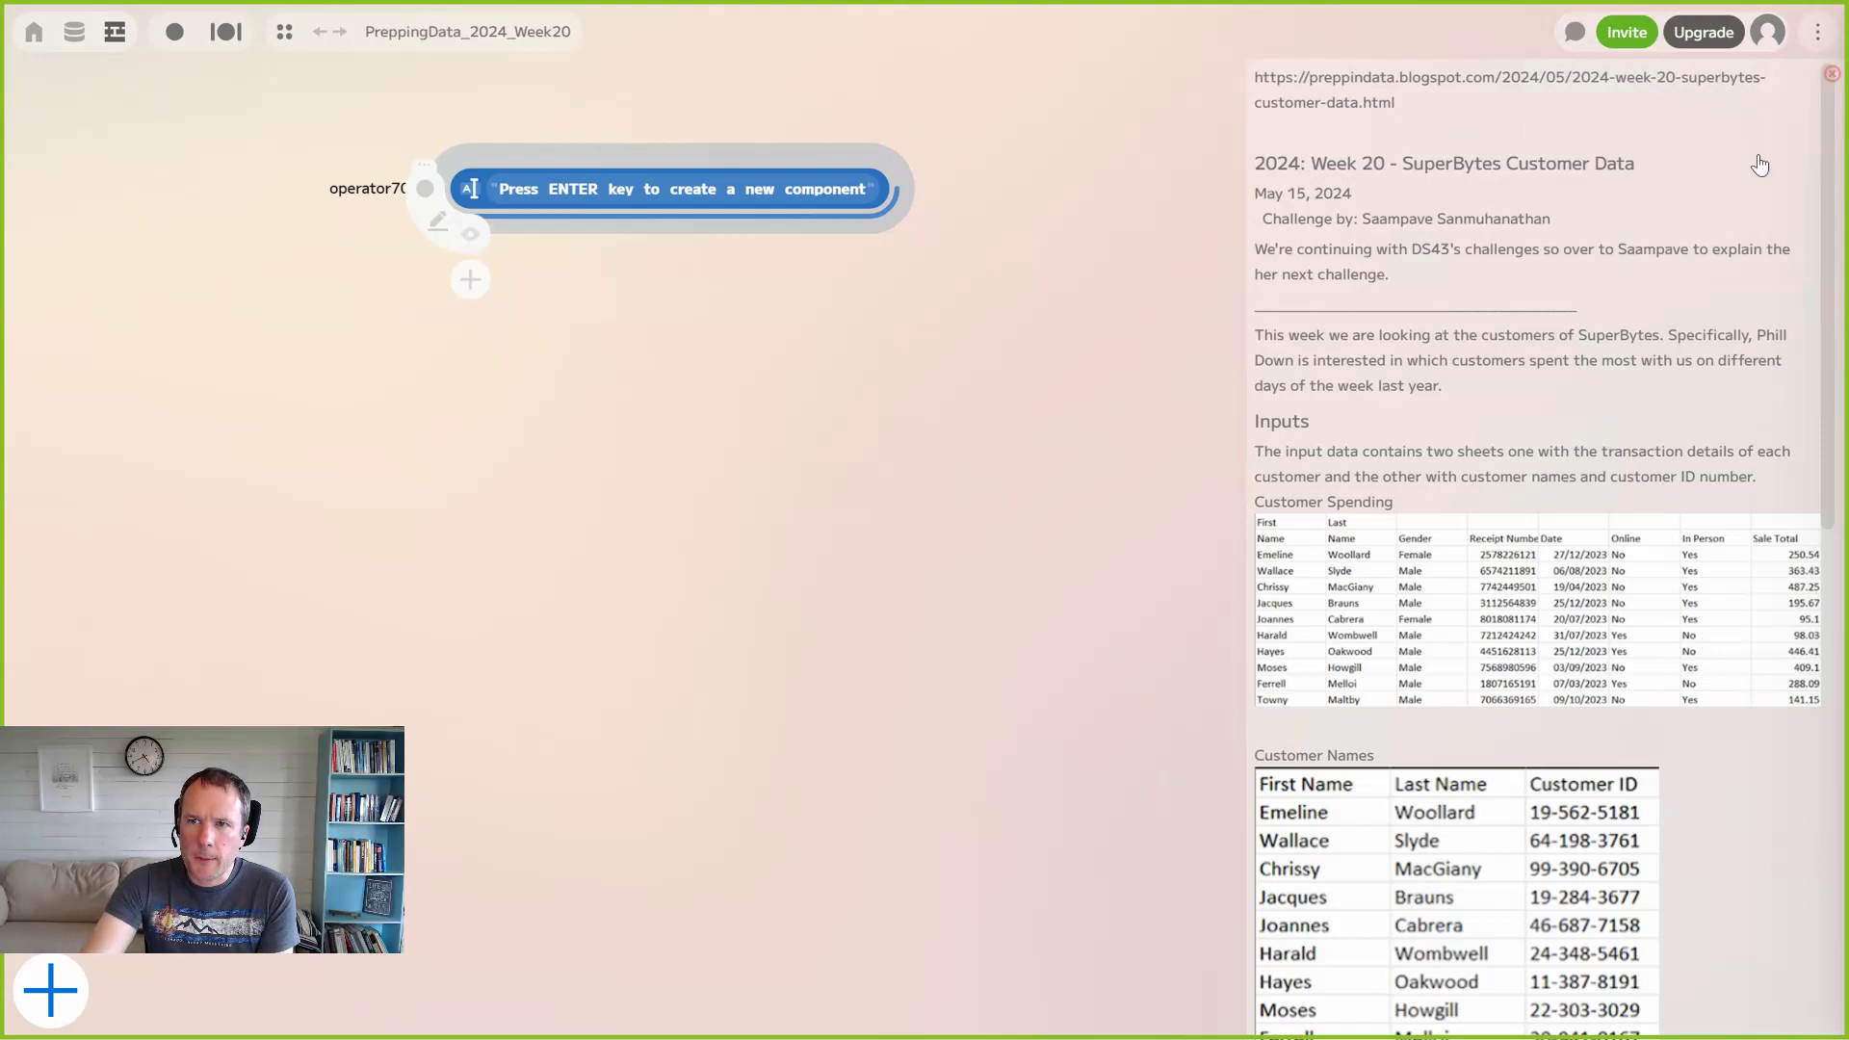
pyautogui.scroll(-6, 1559, 354)
pyautogui.scroll(6, 1530, 465)
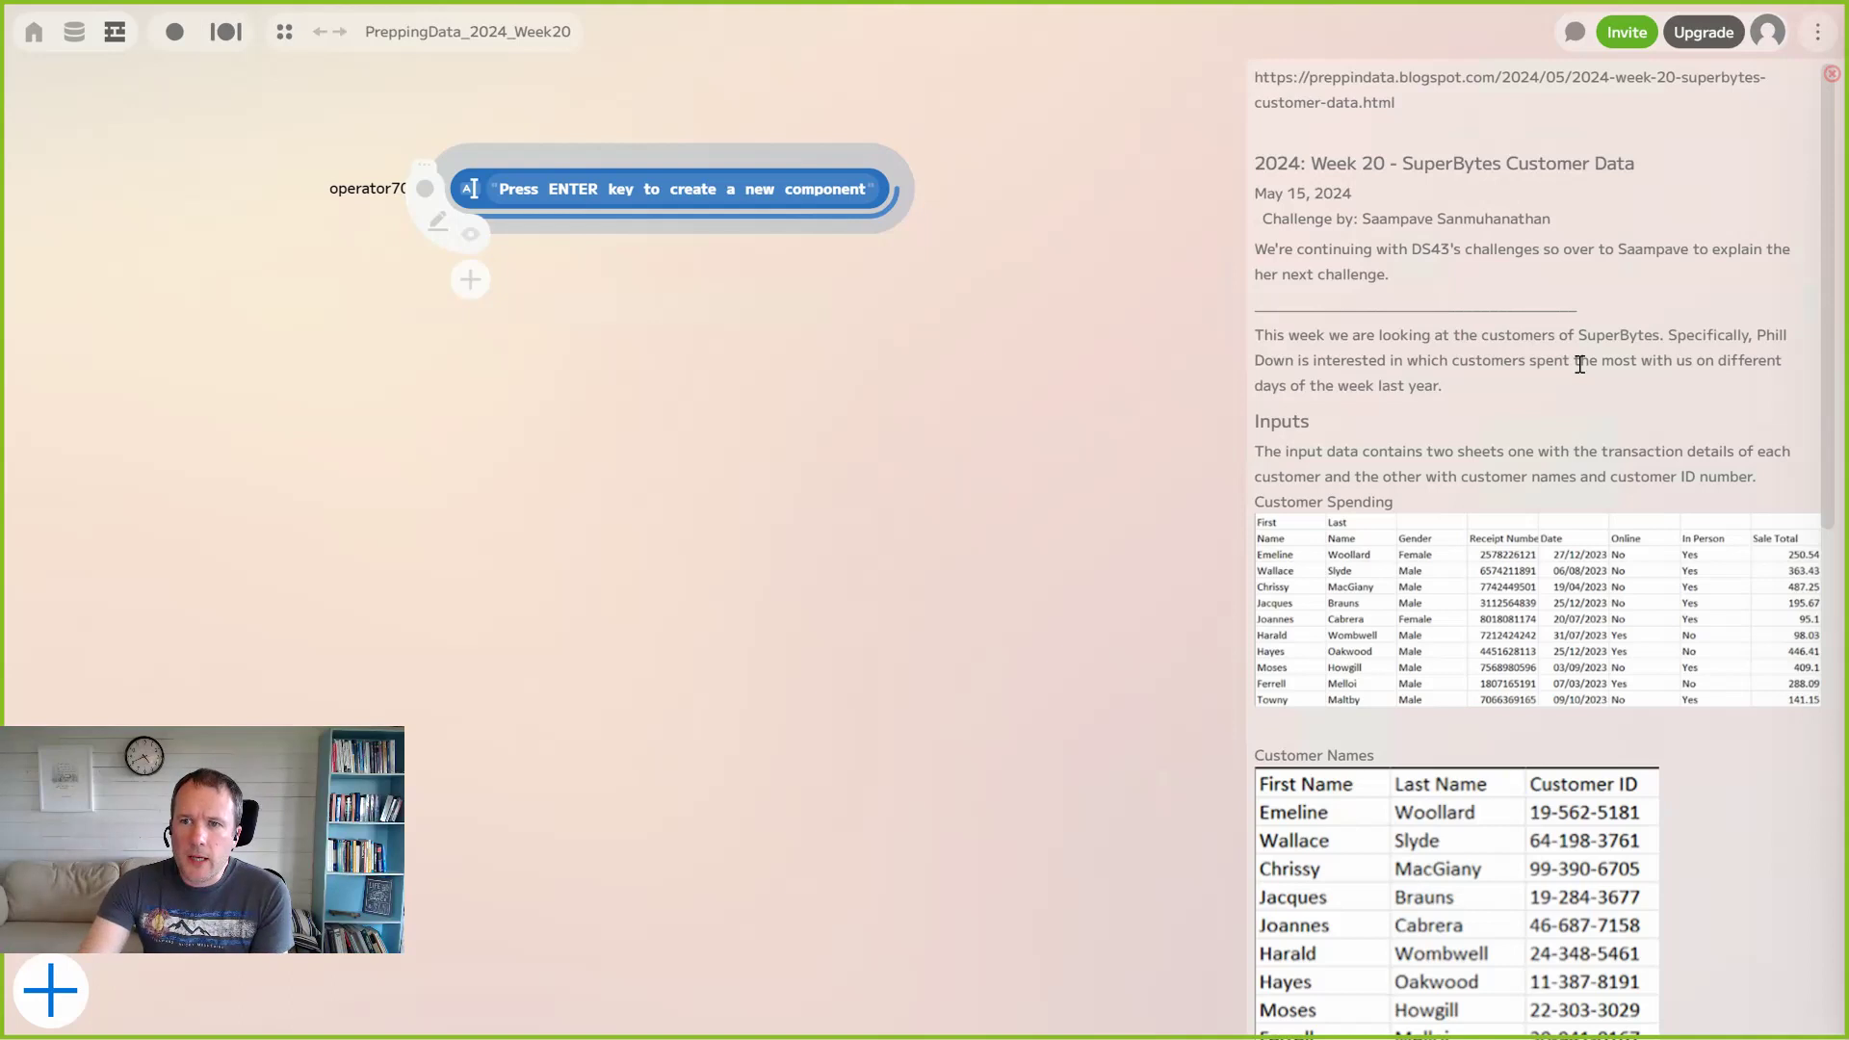
pyautogui.scroll(-1, 1609, 416)
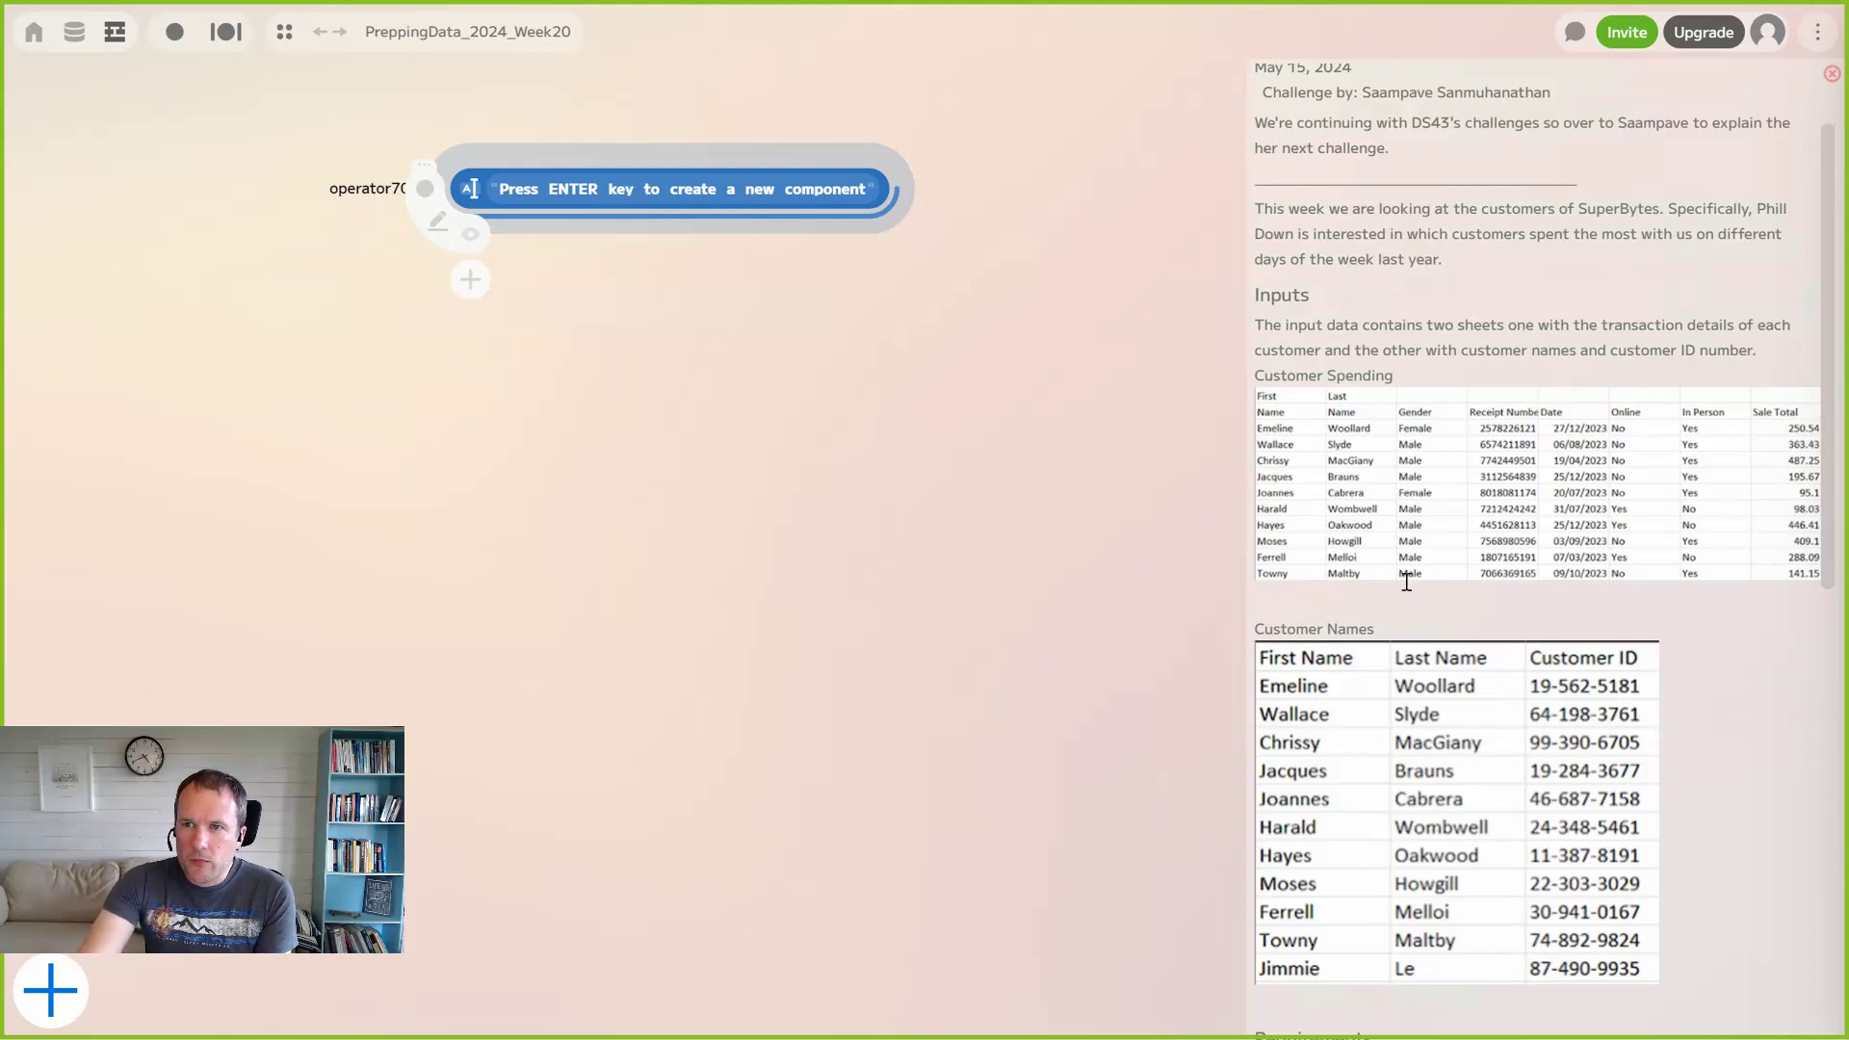
pyautogui.scroll(-1, 1564, 544)
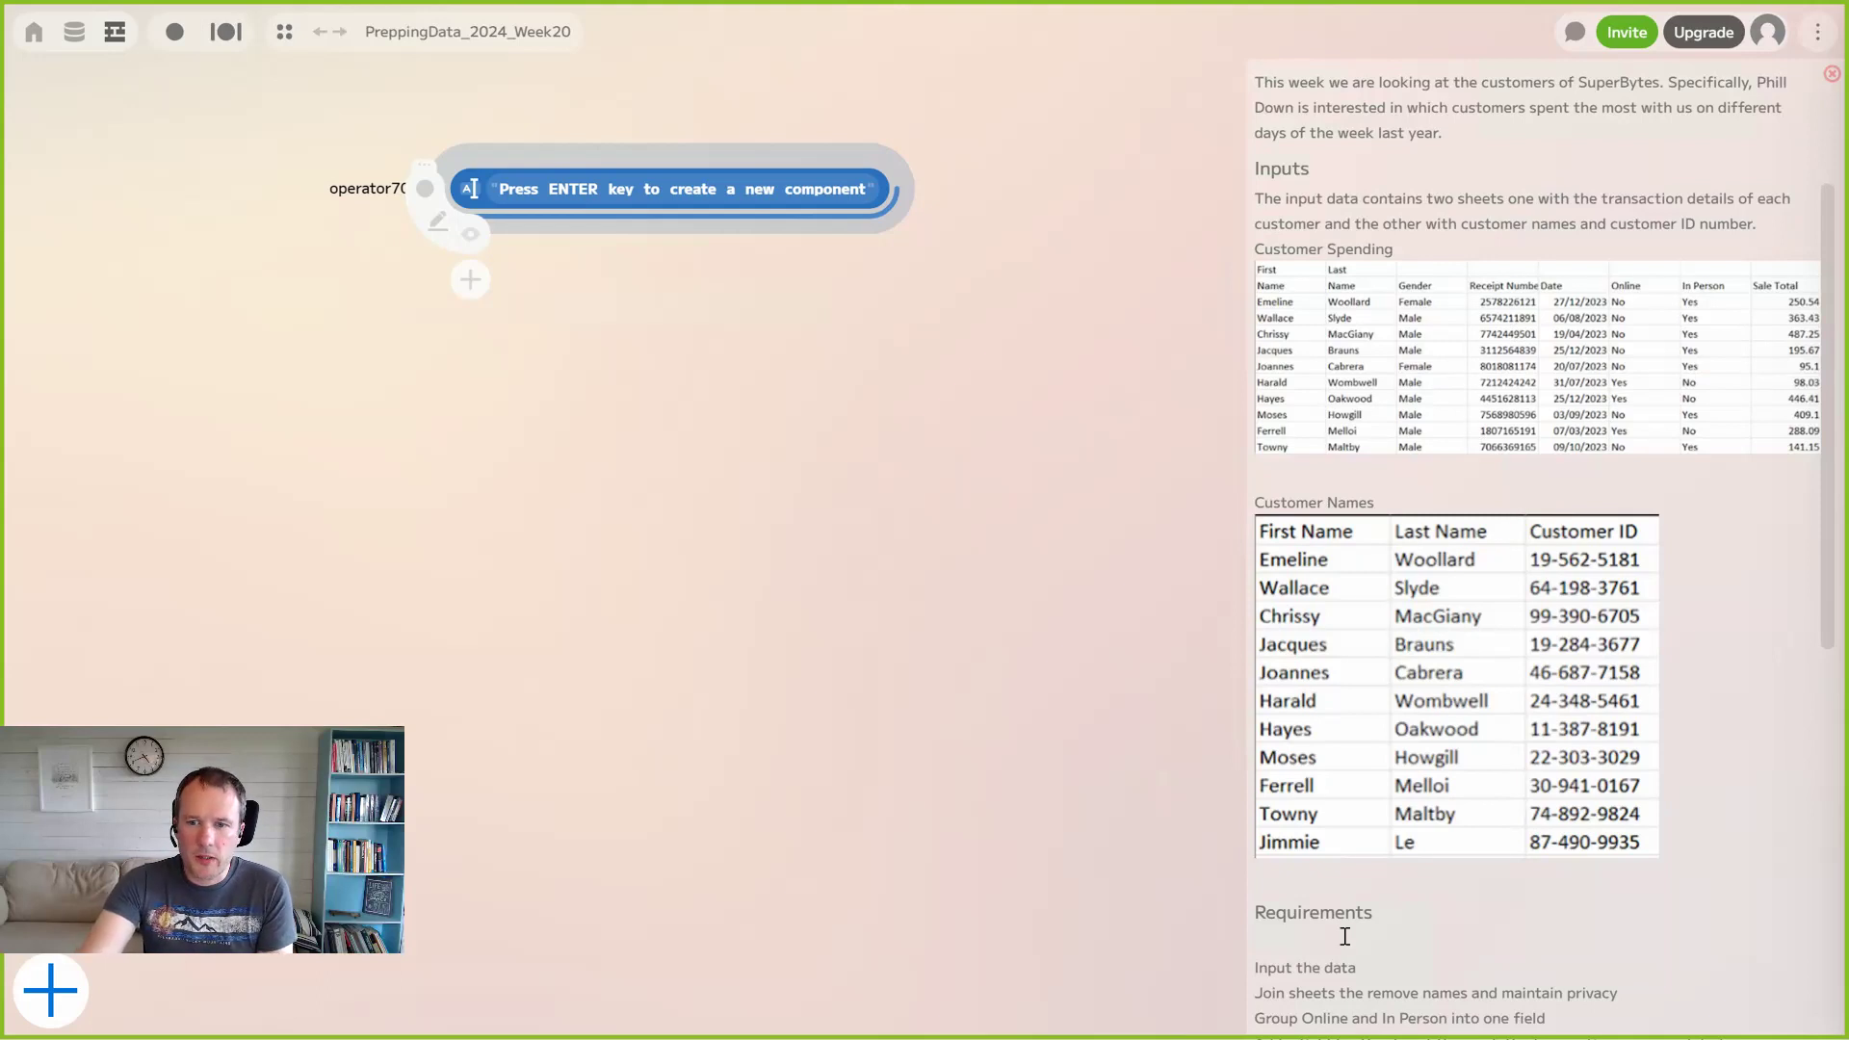
pyautogui.scroll(-1, 1390, 926)
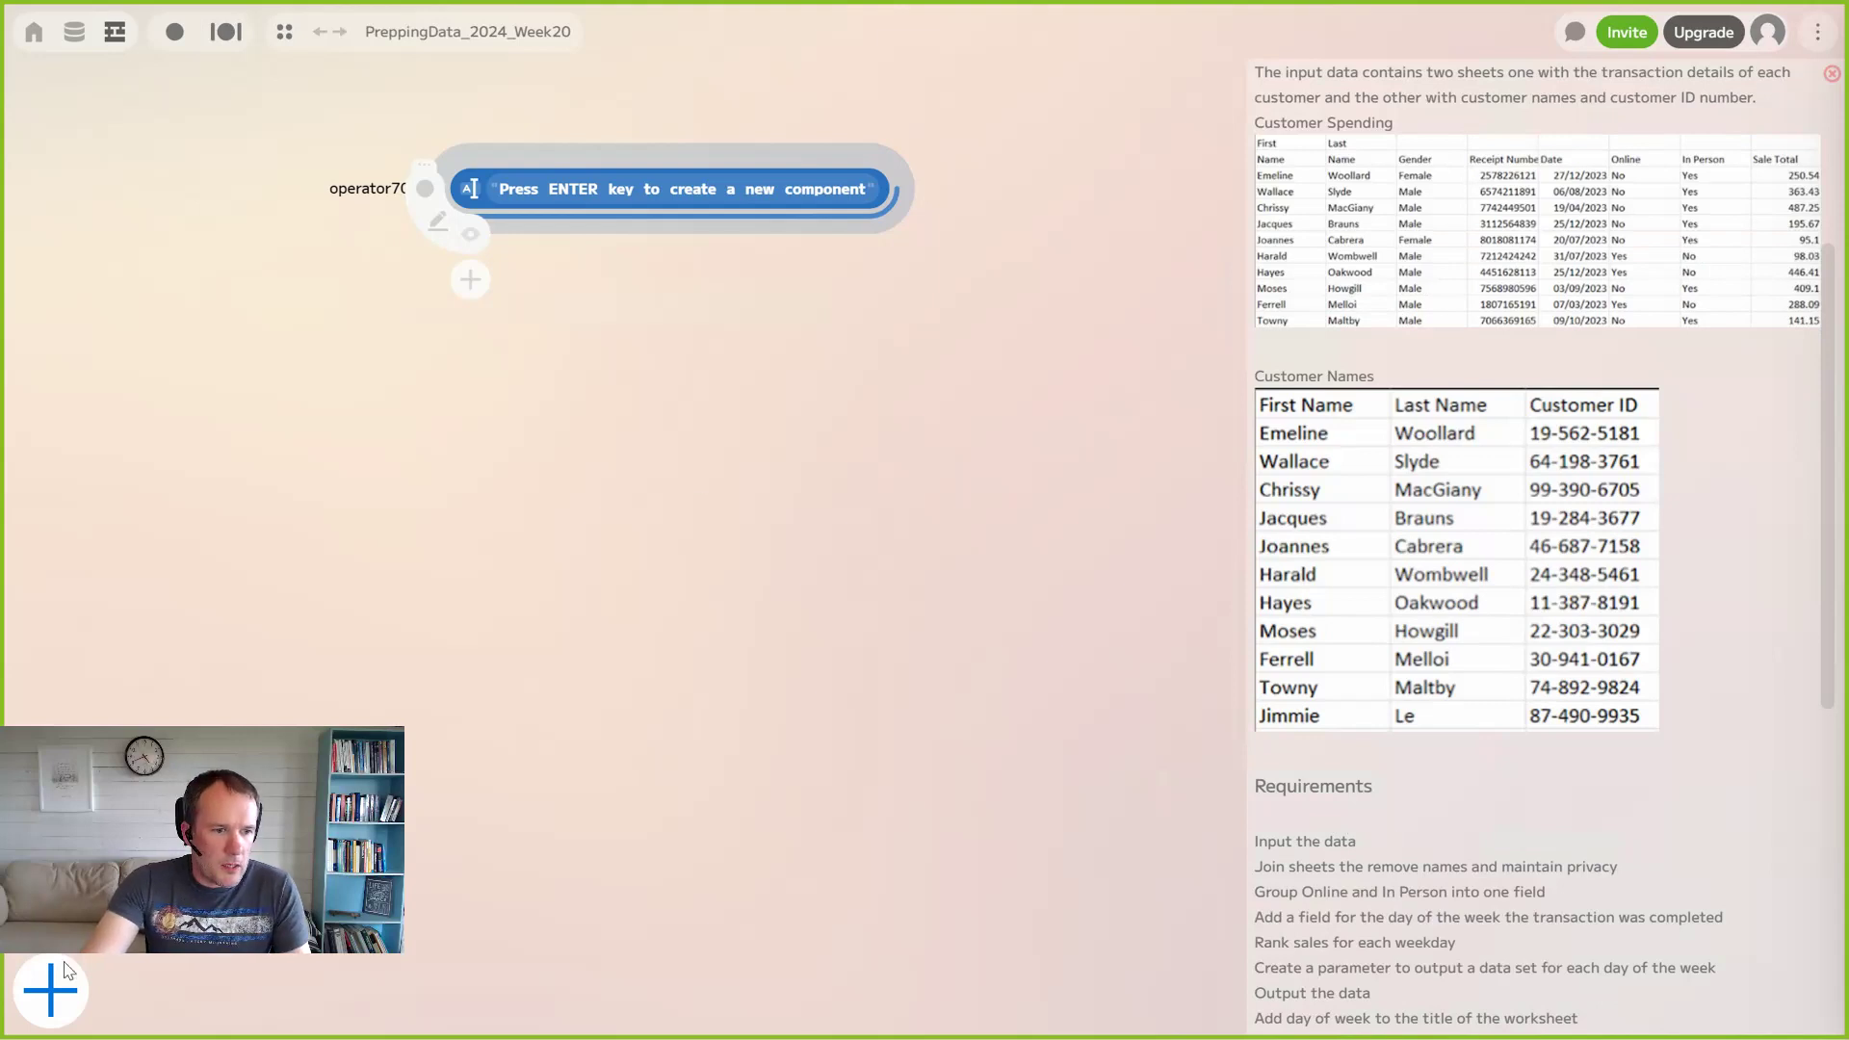
# Add a Data.read component near the top of the canvas and delete the placeholder text component
pyautogui.click(50, 990)
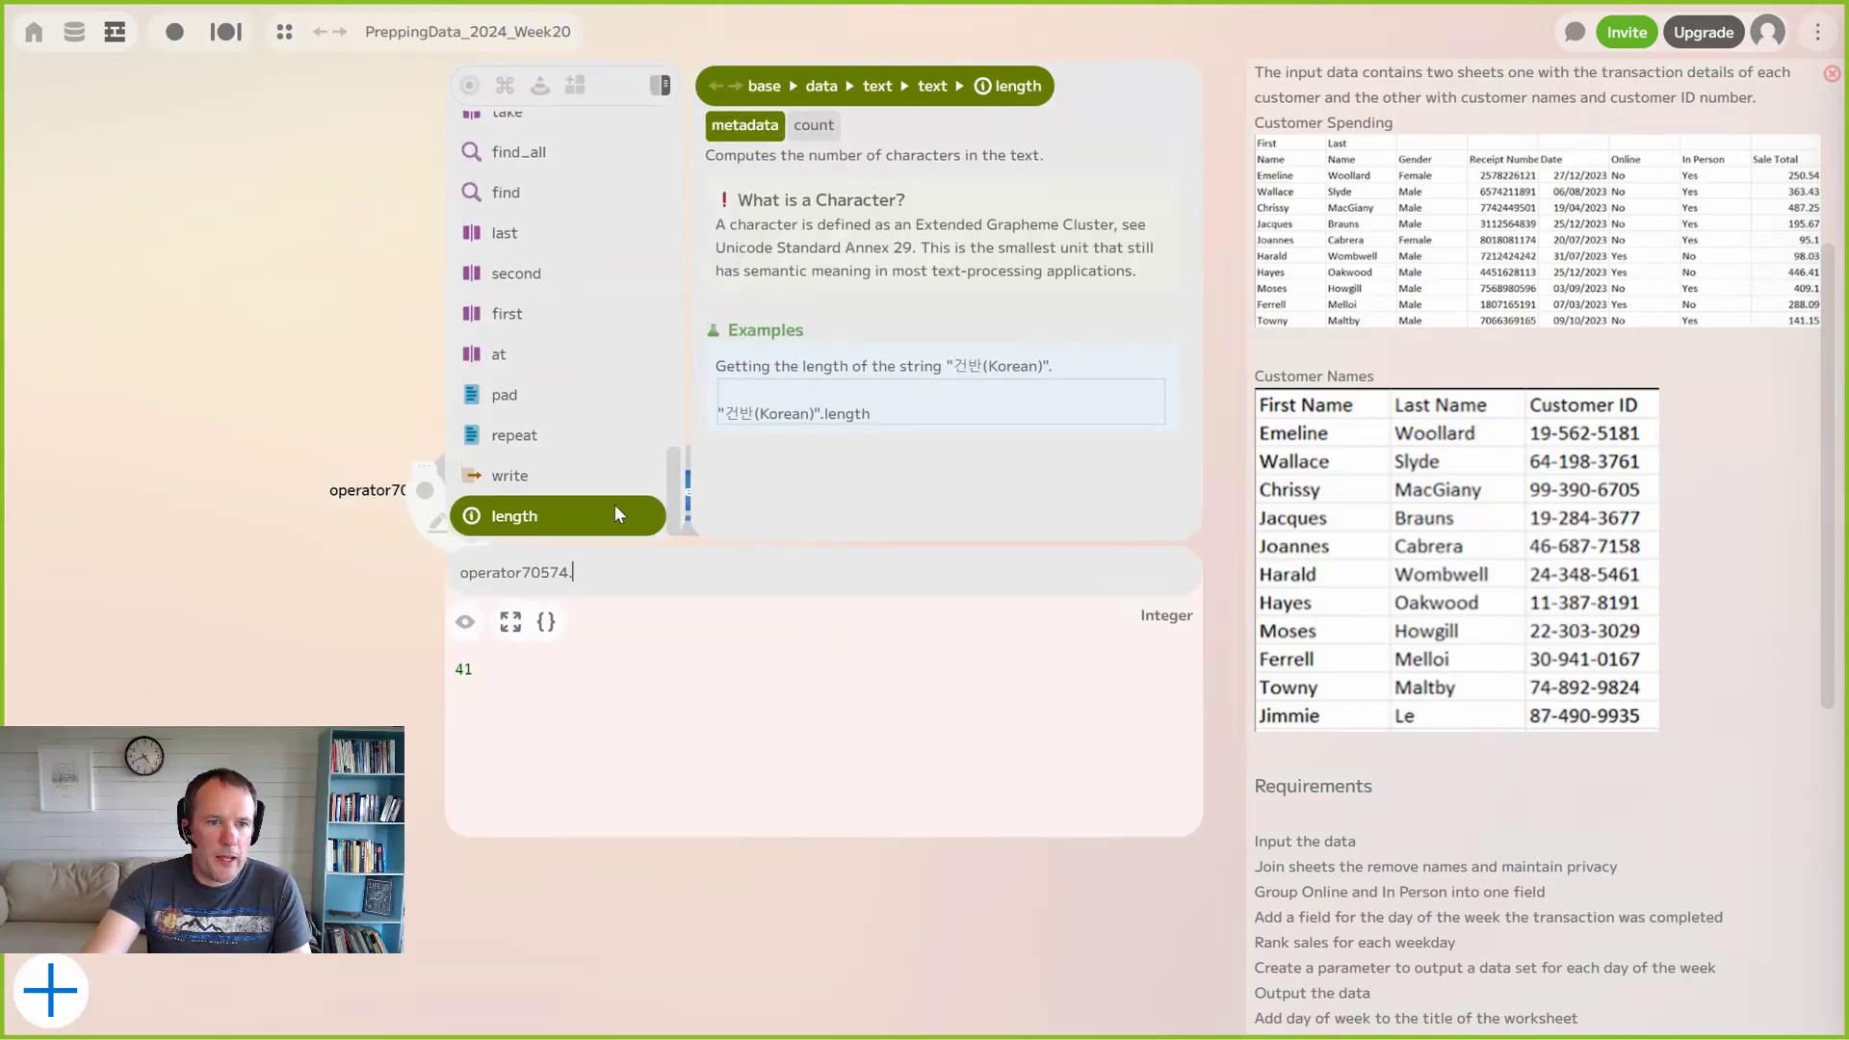
pyautogui.click(260, 569)
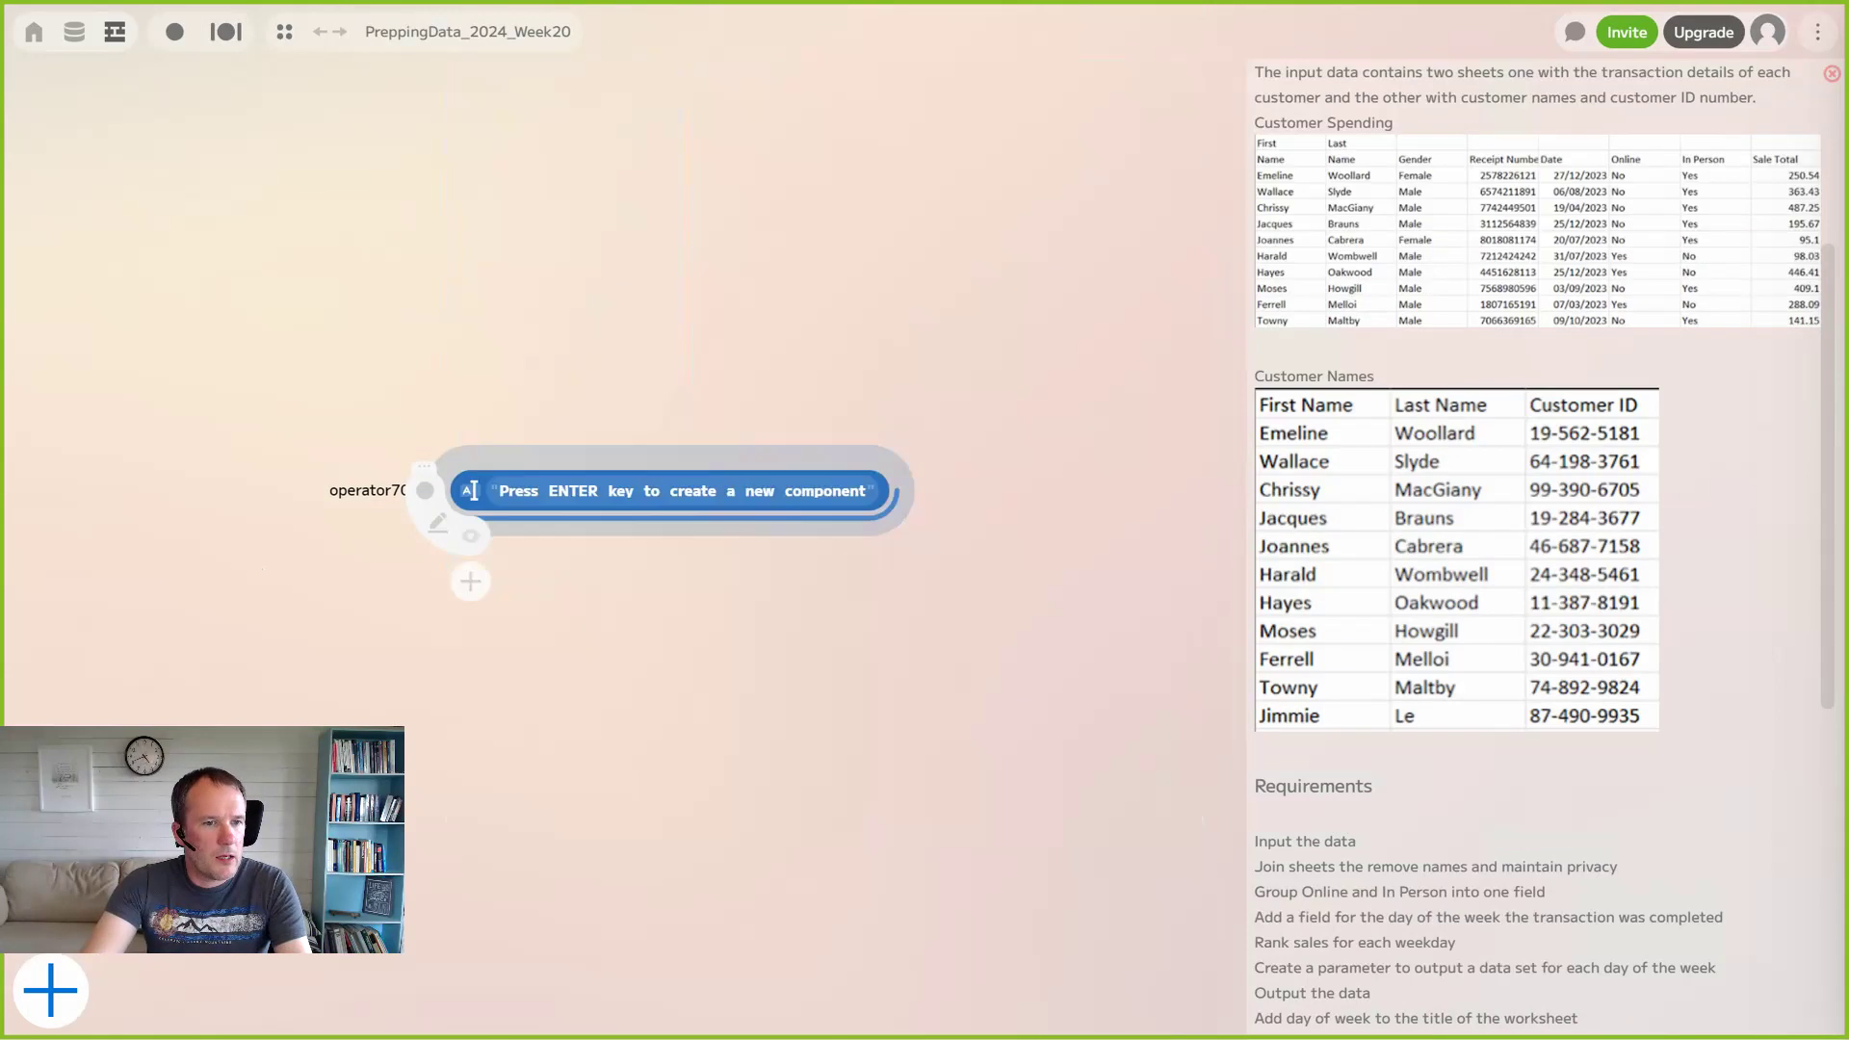
pyautogui.click(60, 997)
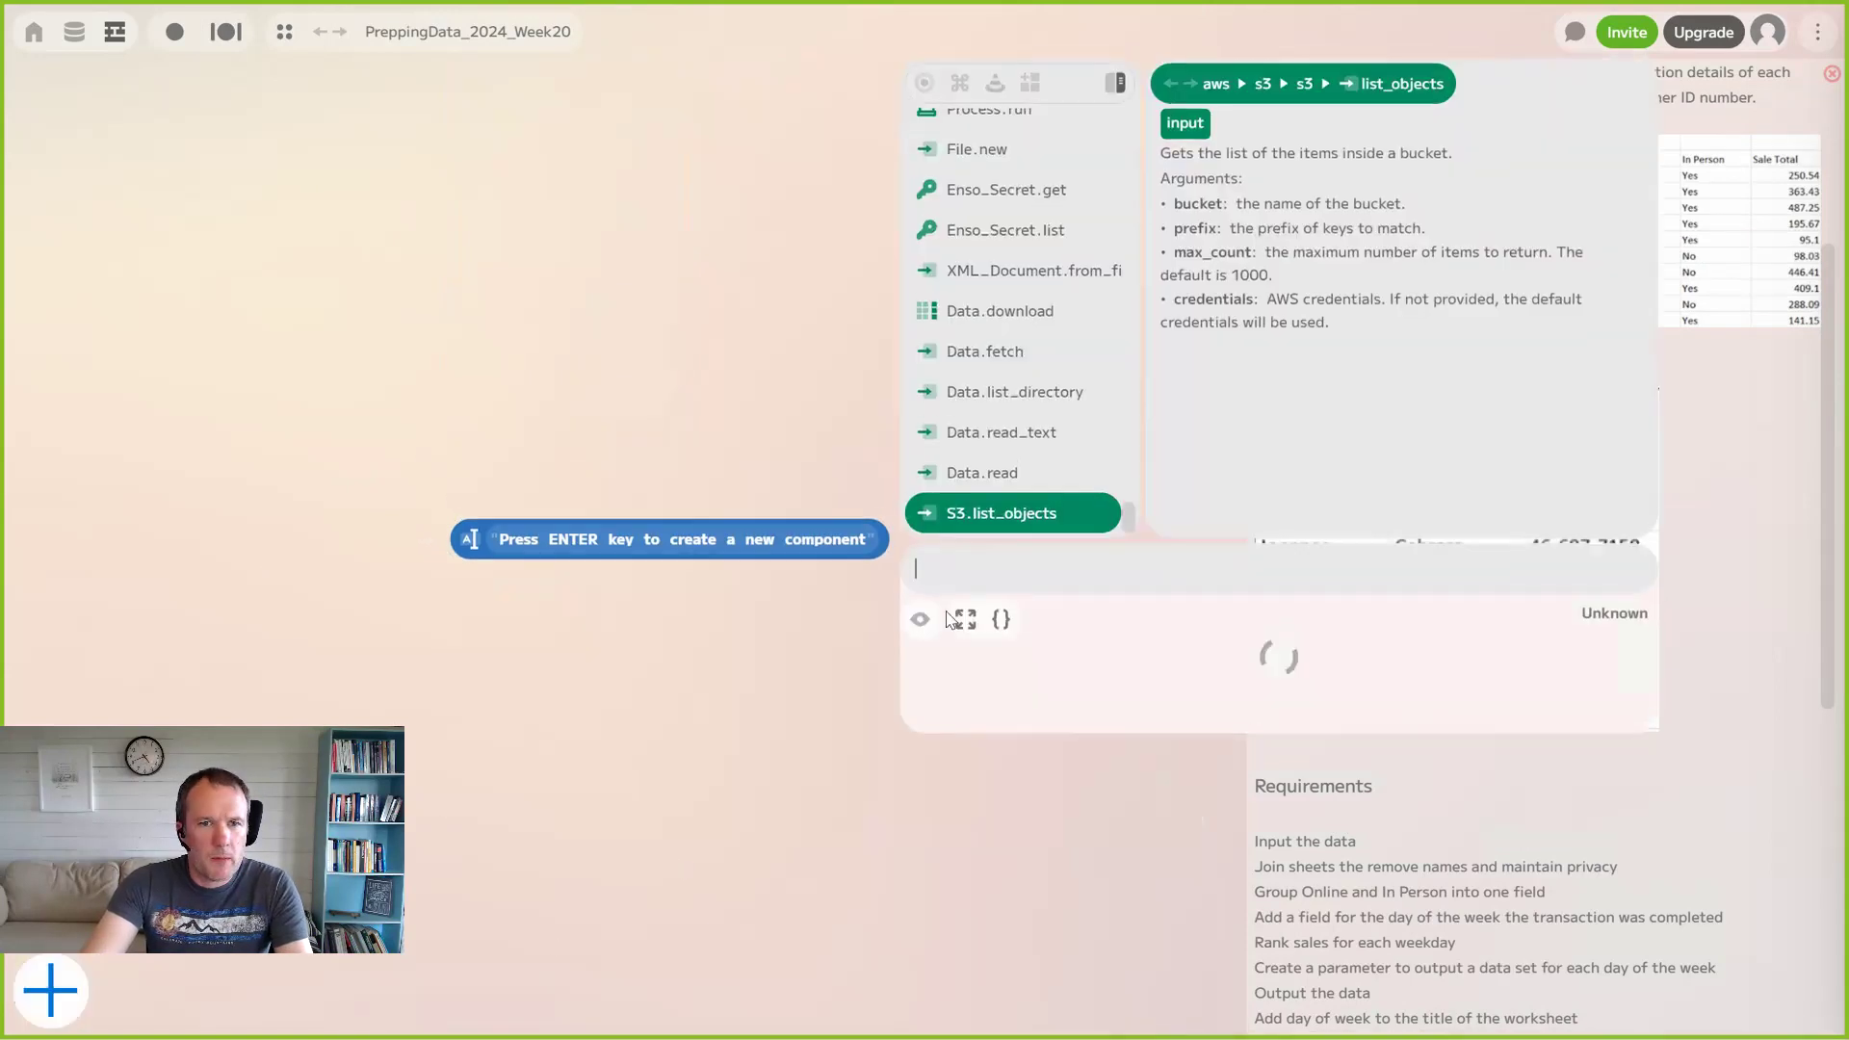
pyautogui.click(991, 473)
pyautogui.moveTo(926, 569); pyautogui.dragTo(472, 152)
pyautogui.click(470, 544)
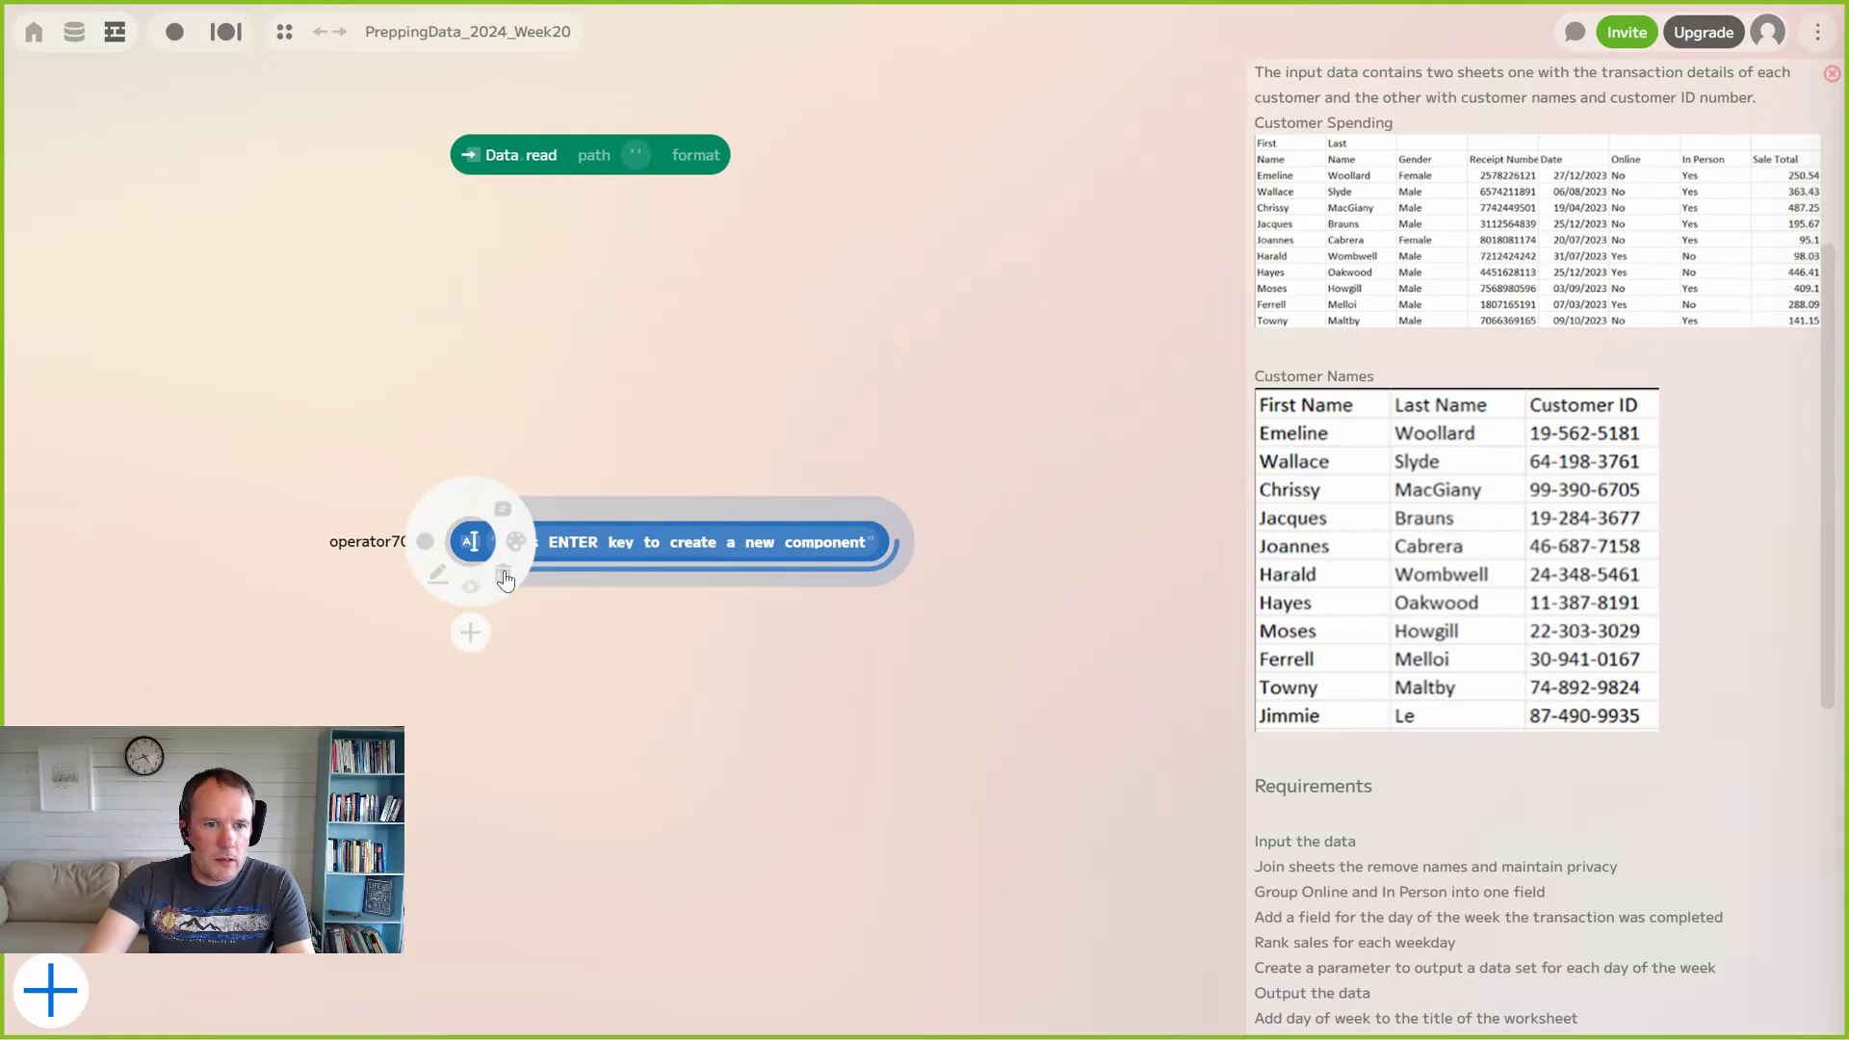
pyautogui.click(505, 578)
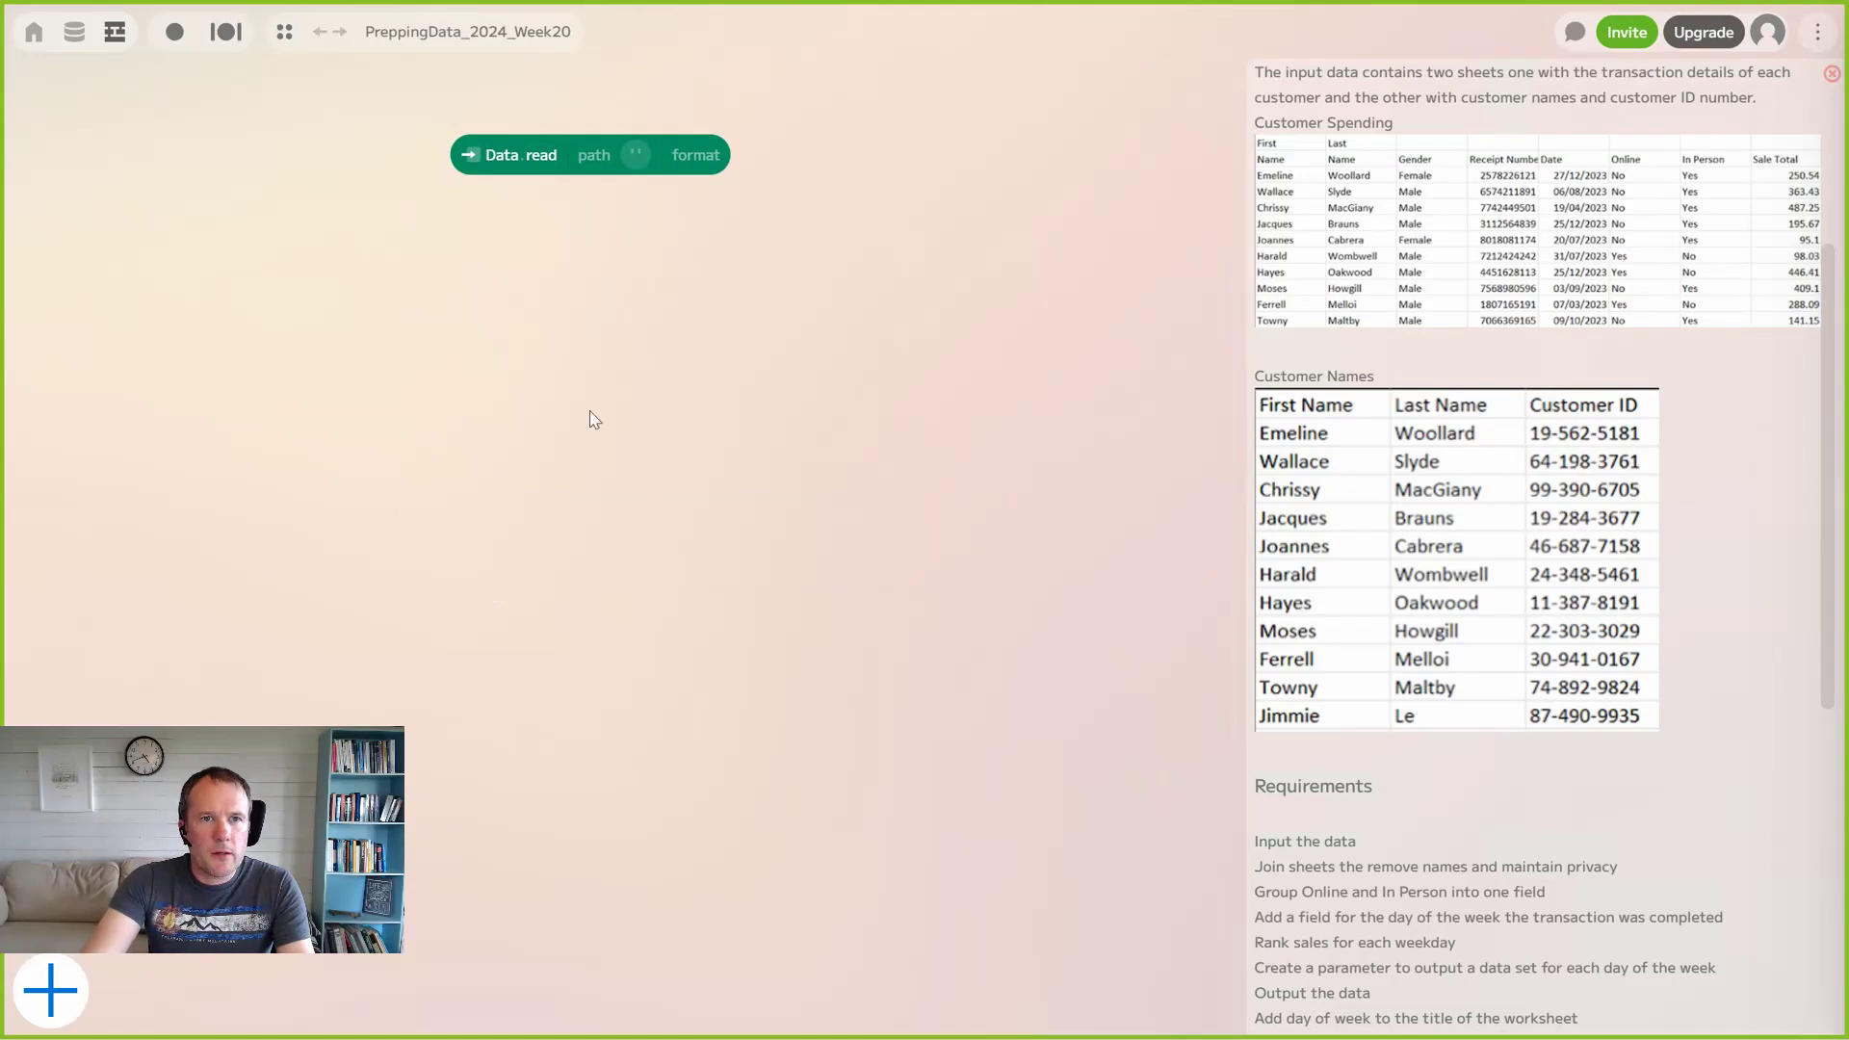
# Set the Data.read path to SuperBytes Customer Data.xlsx in the 2024_Wk20 folder and shift the component left on the canvas
pyautogui.click(633, 154)
pyautogui.click(604, 220)
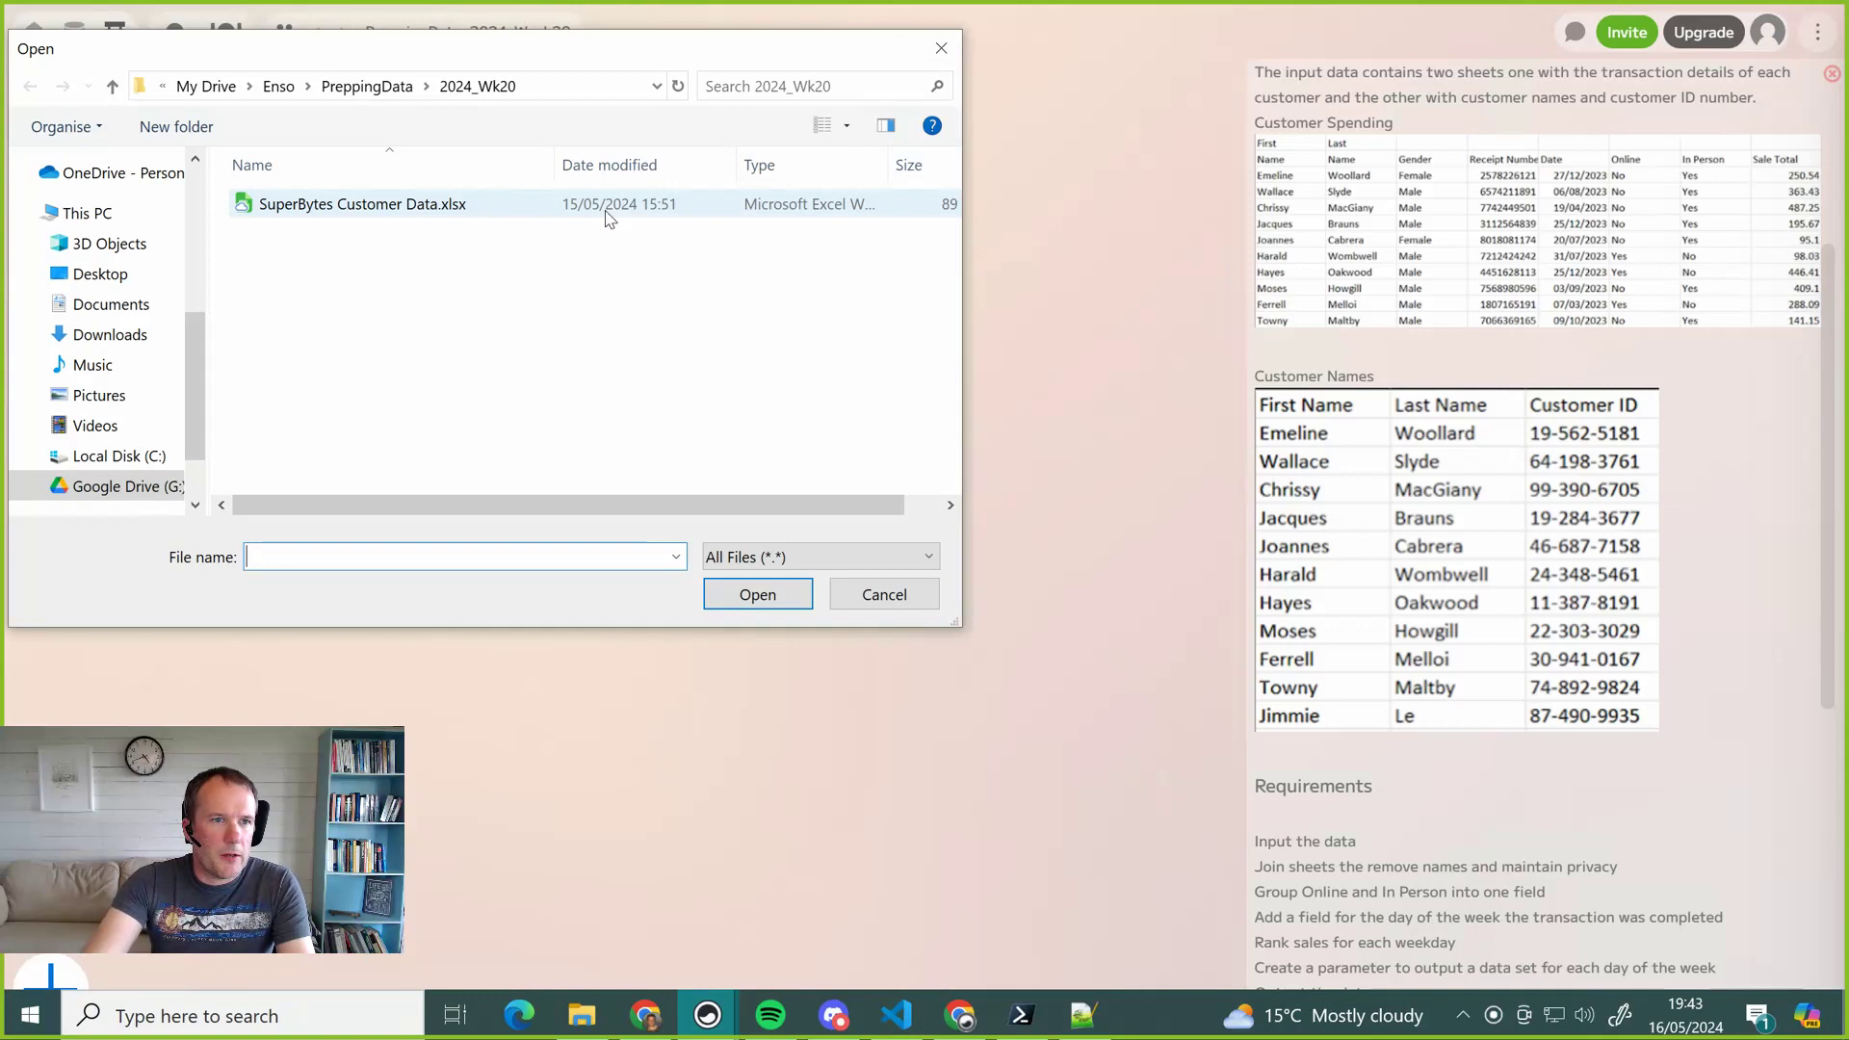
pyautogui.click(345, 206)
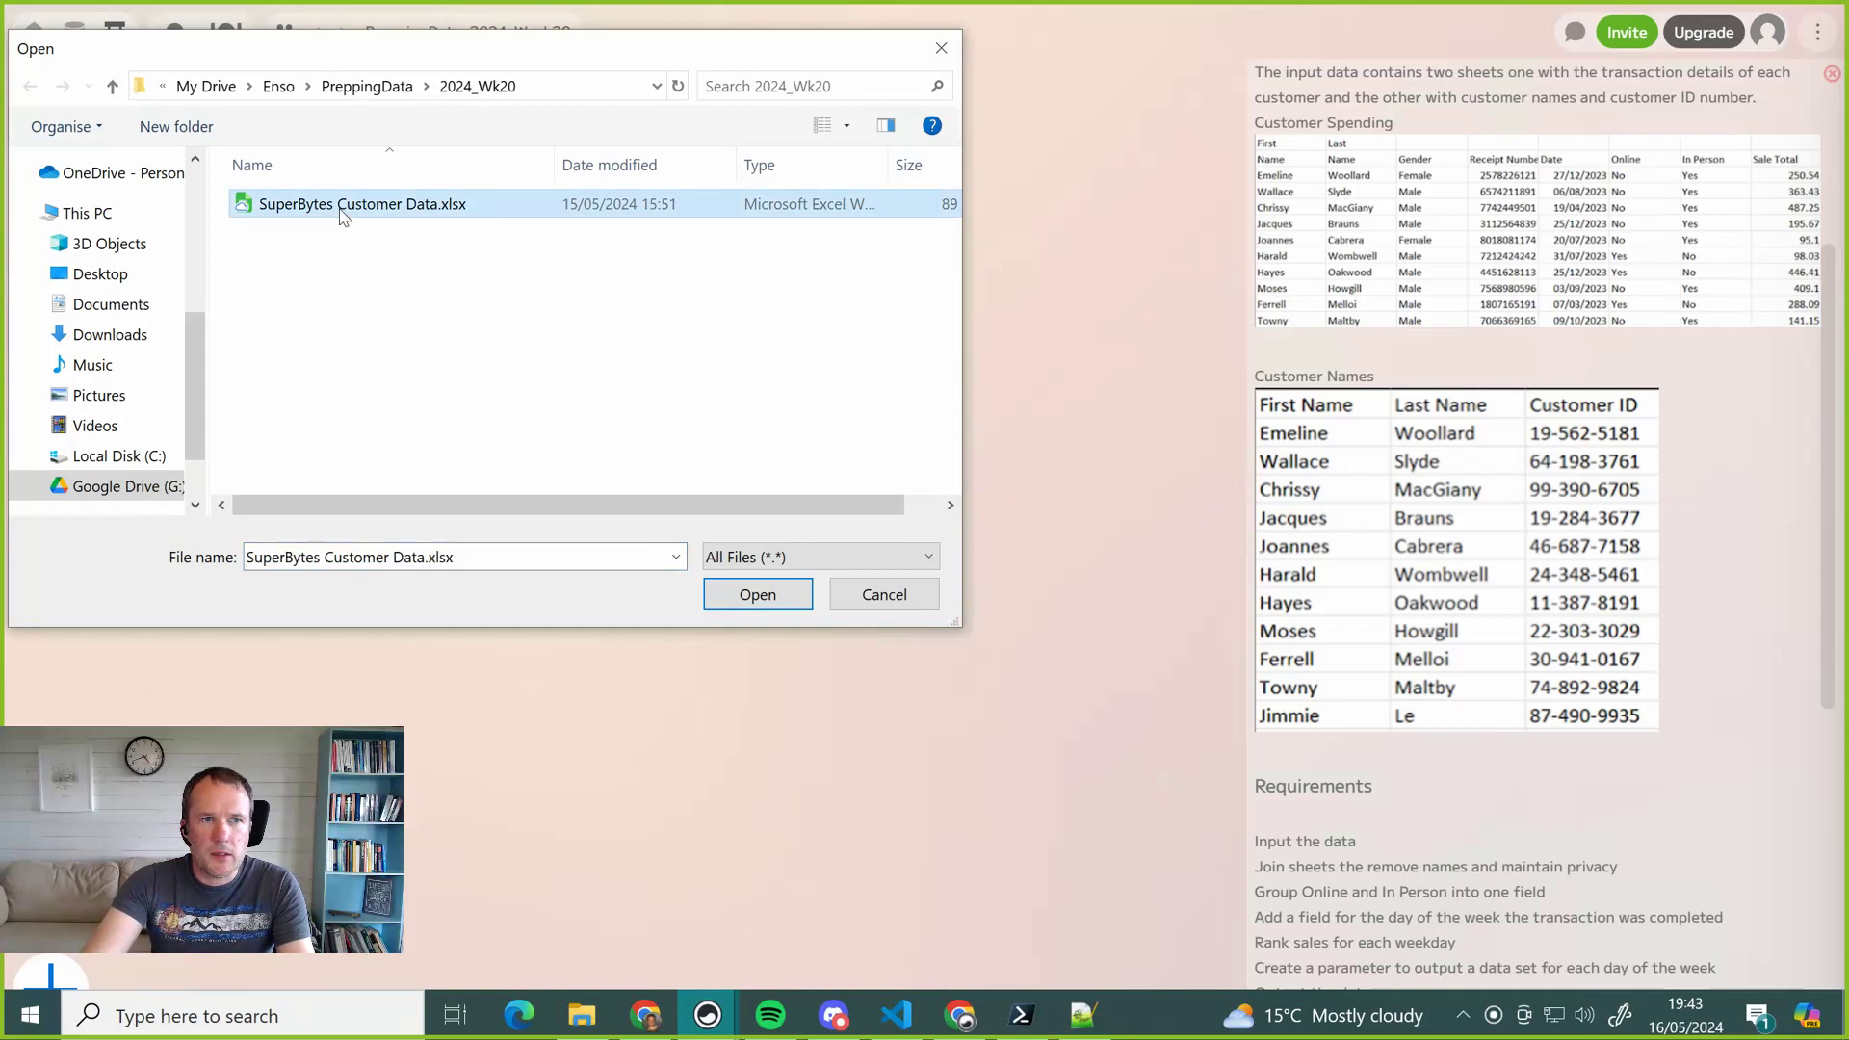
pyautogui.click(760, 598)
pyautogui.moveTo(466, 153); pyautogui.dragTo(291, 143)
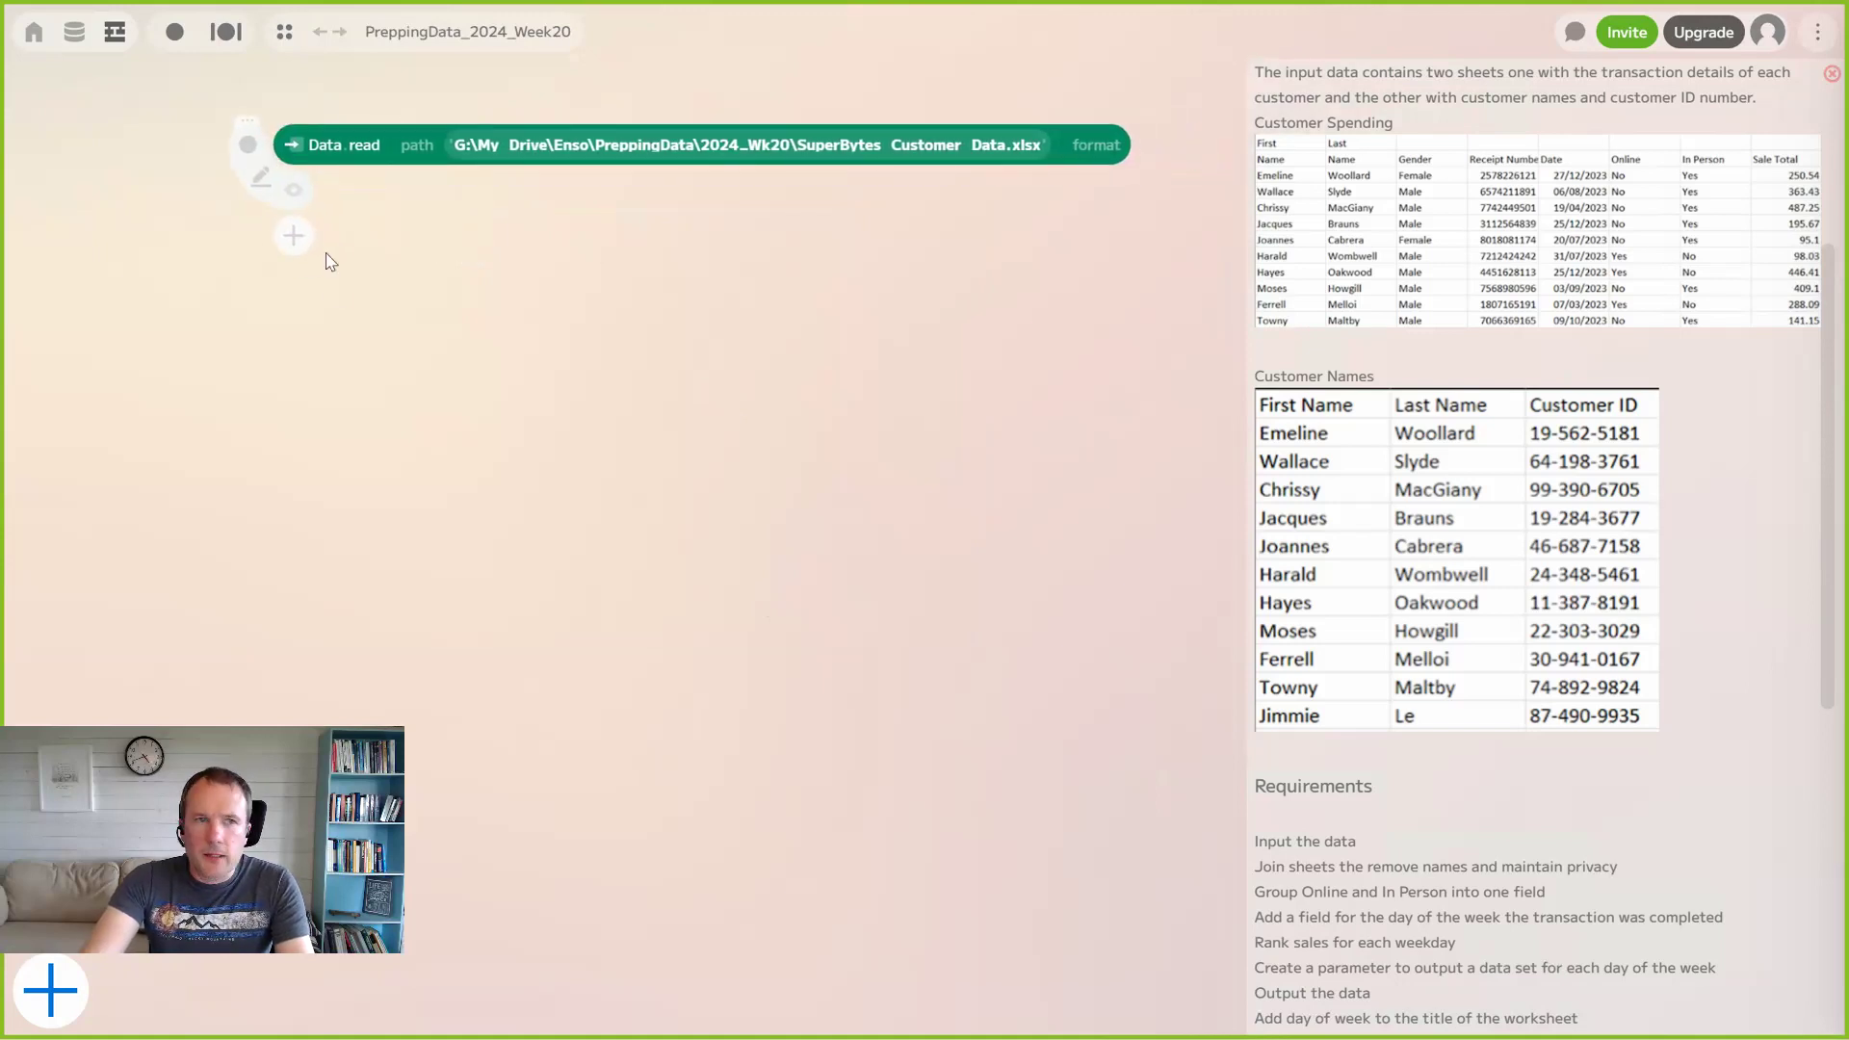
# Add a read component below the workbook that queries the Customer Spending sheet
pyautogui.click(302, 236)
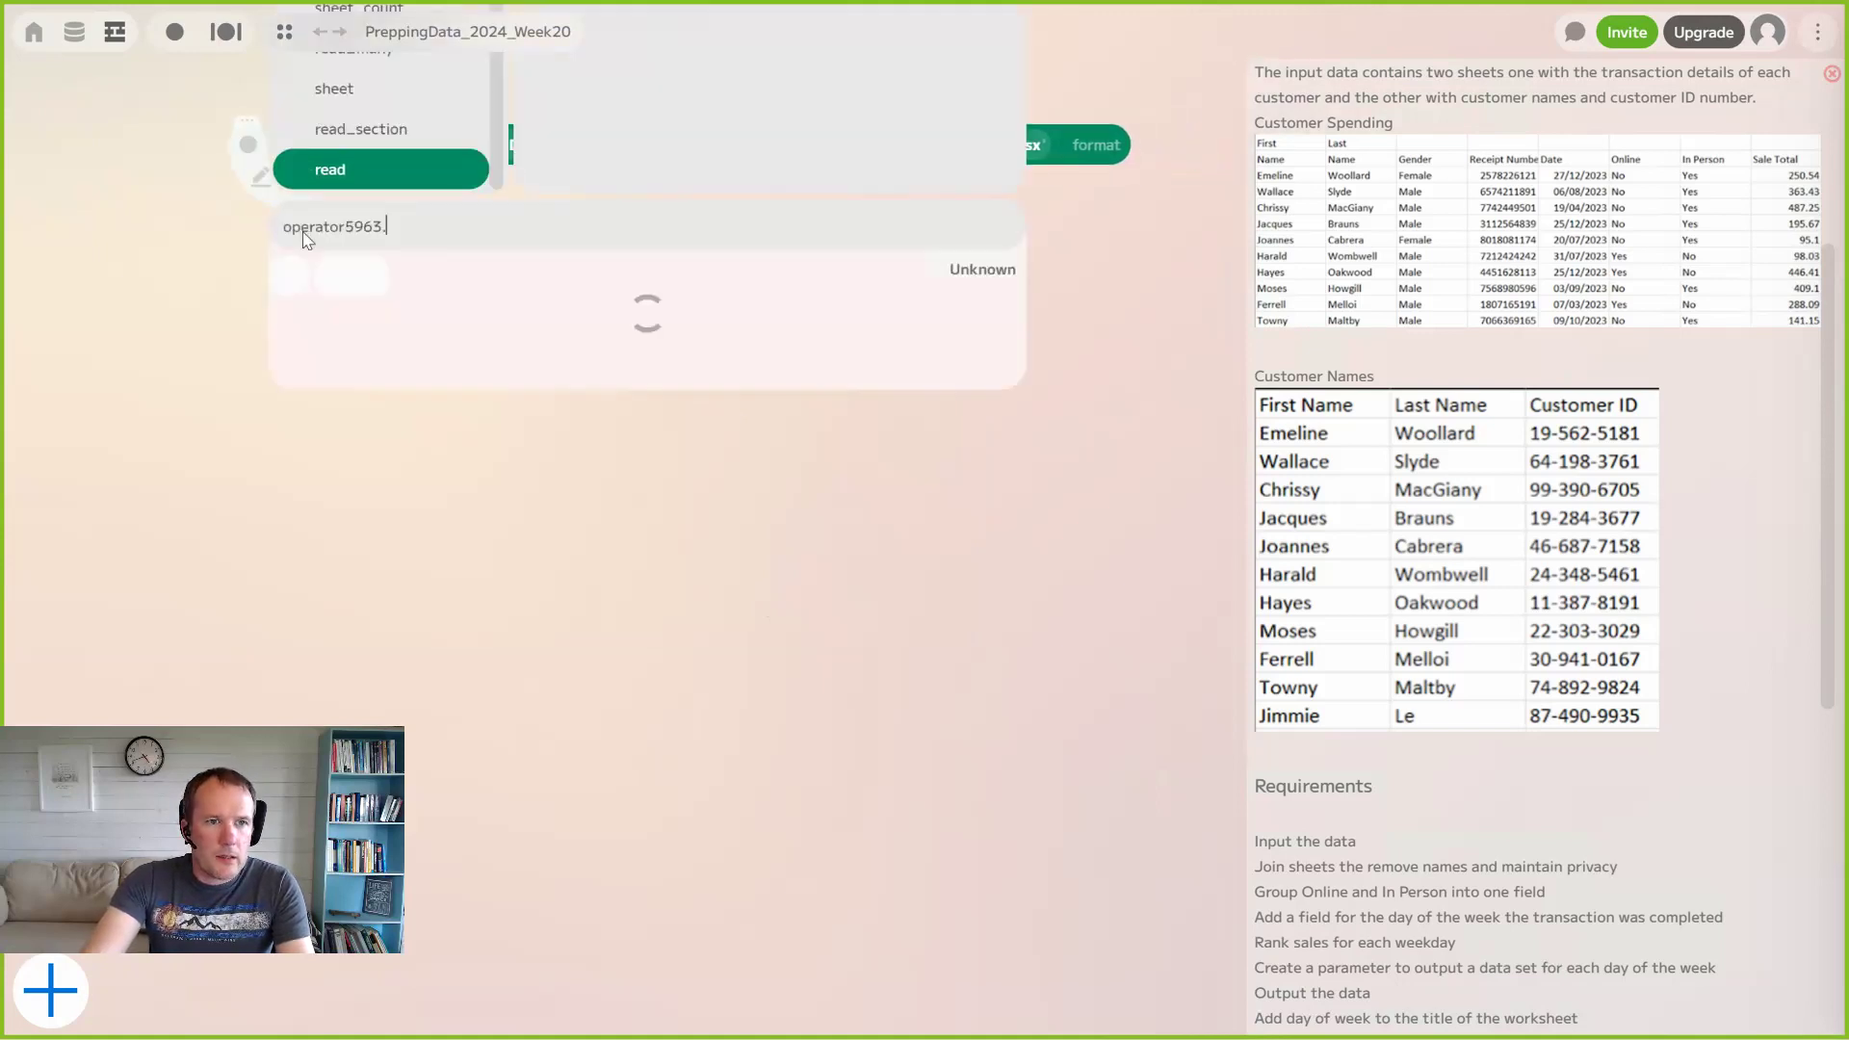
pyautogui.click(337, 527)
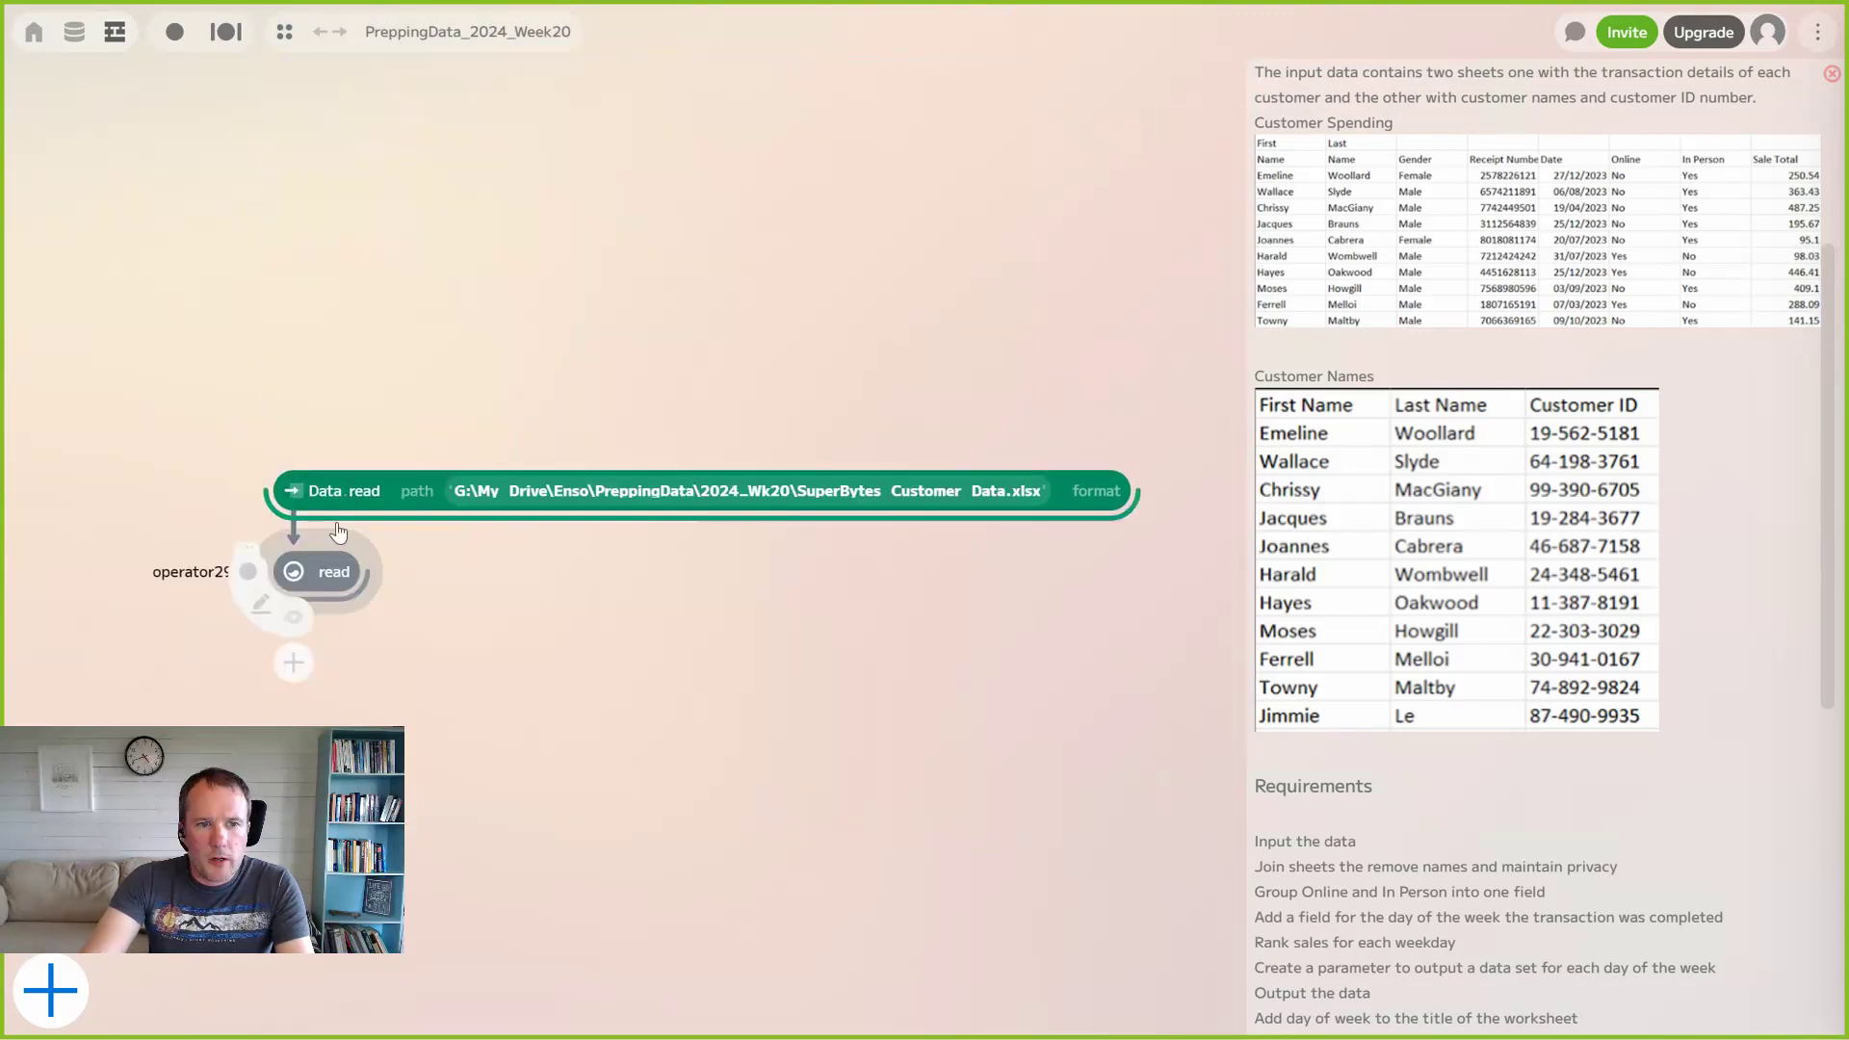
pyautogui.click(395, 578)
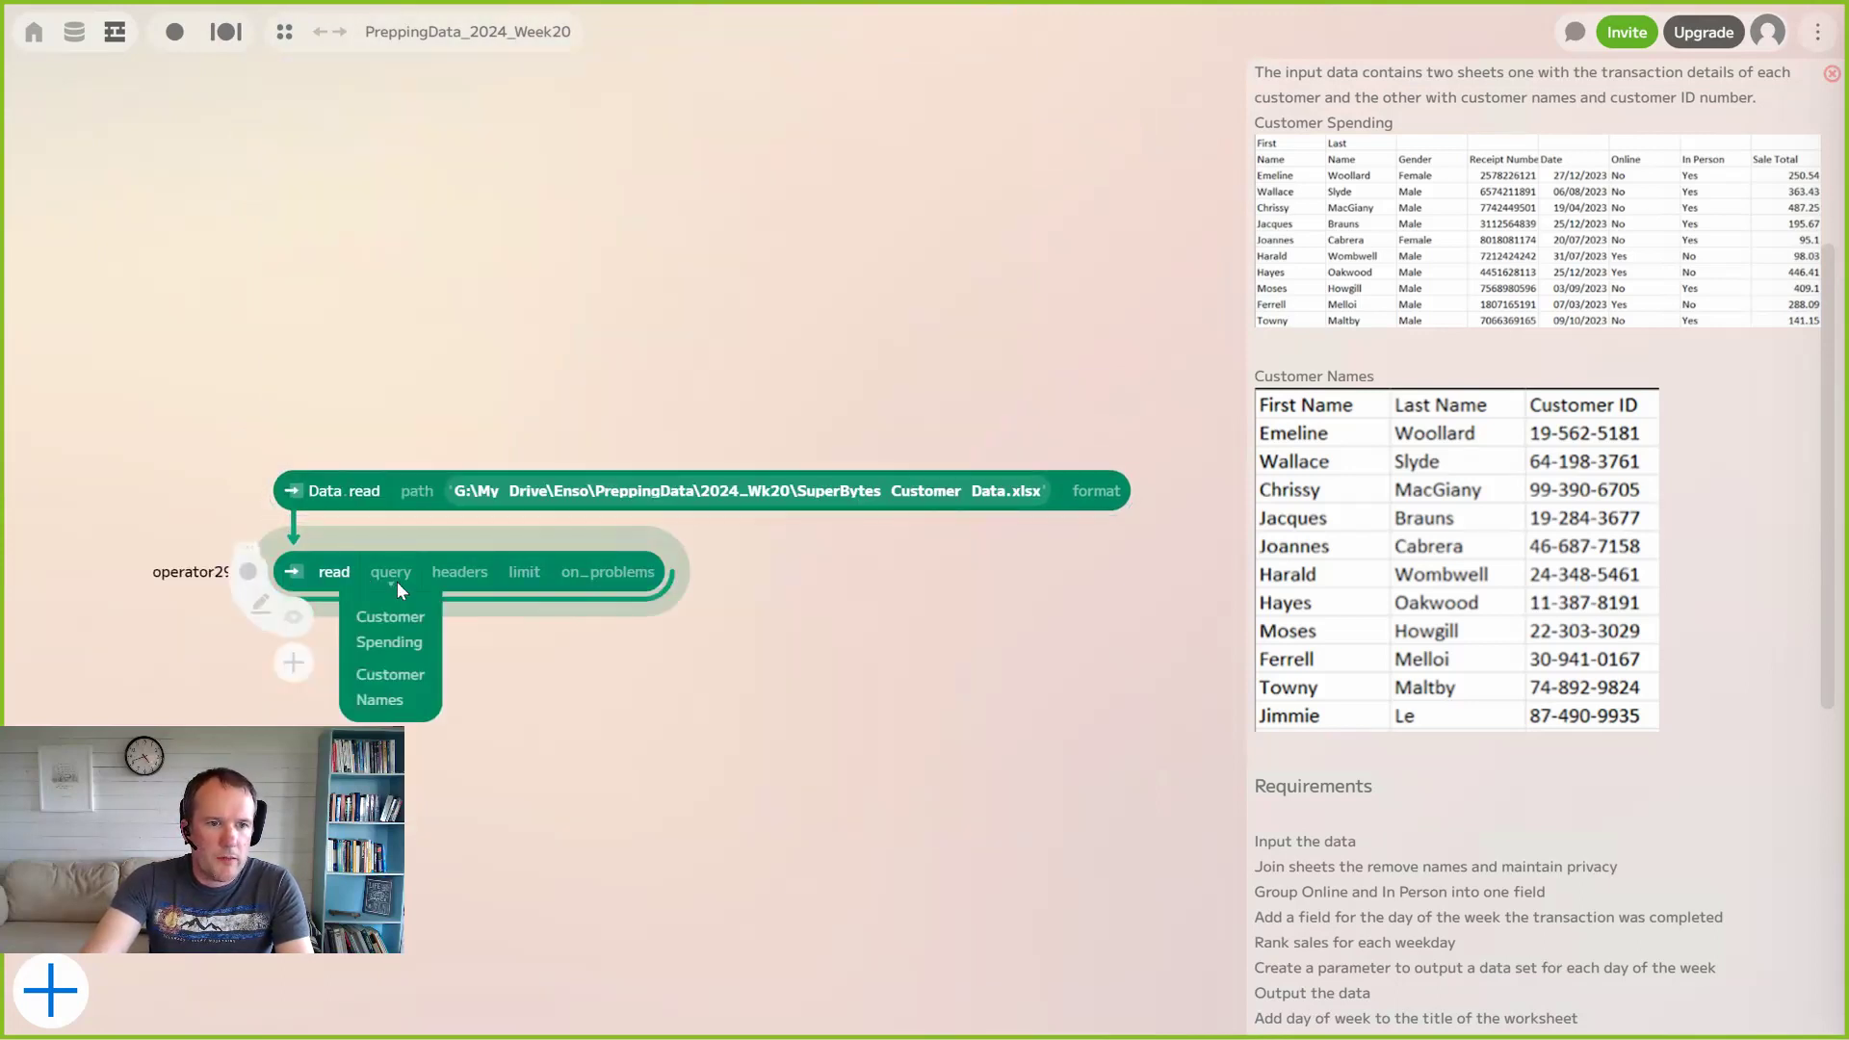
pyautogui.click(410, 638)
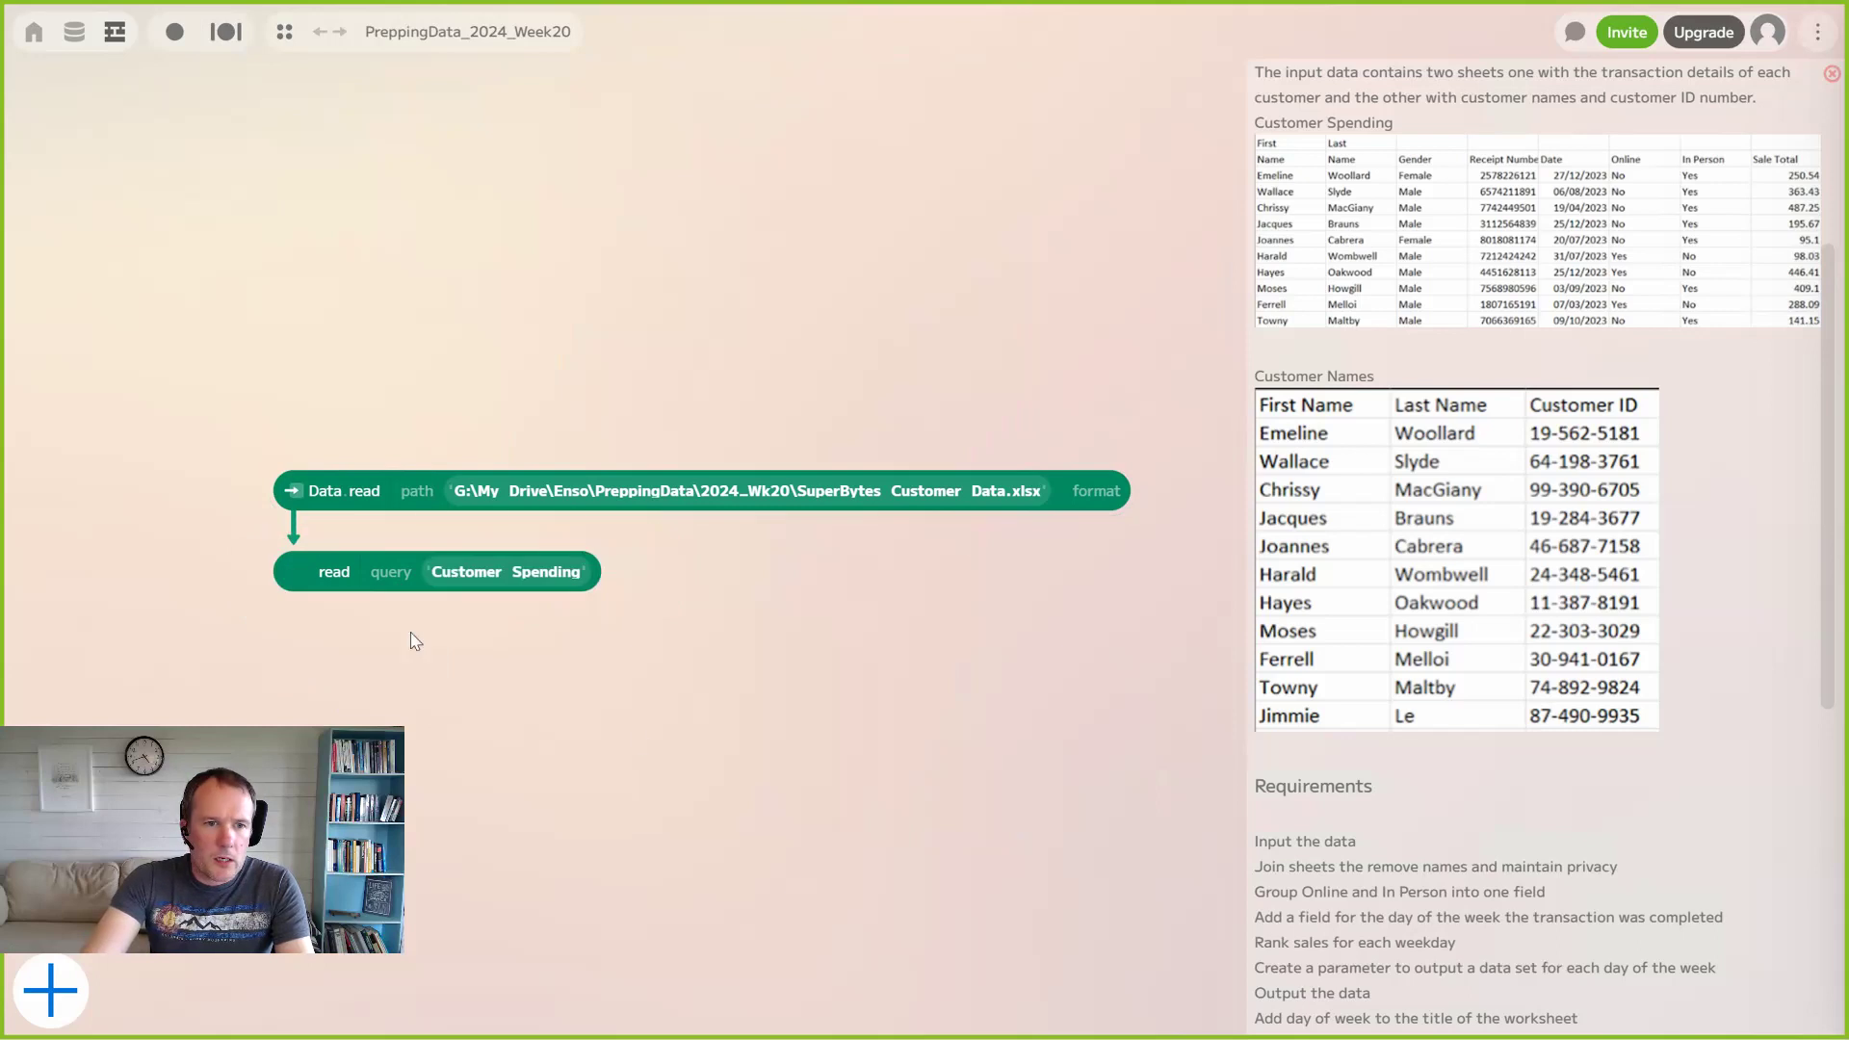
# Add a second read component from the workbook that queries the Customer Names sheet
pyautogui.moveTo(640, 720); pyautogui.dragTo(623, 462)
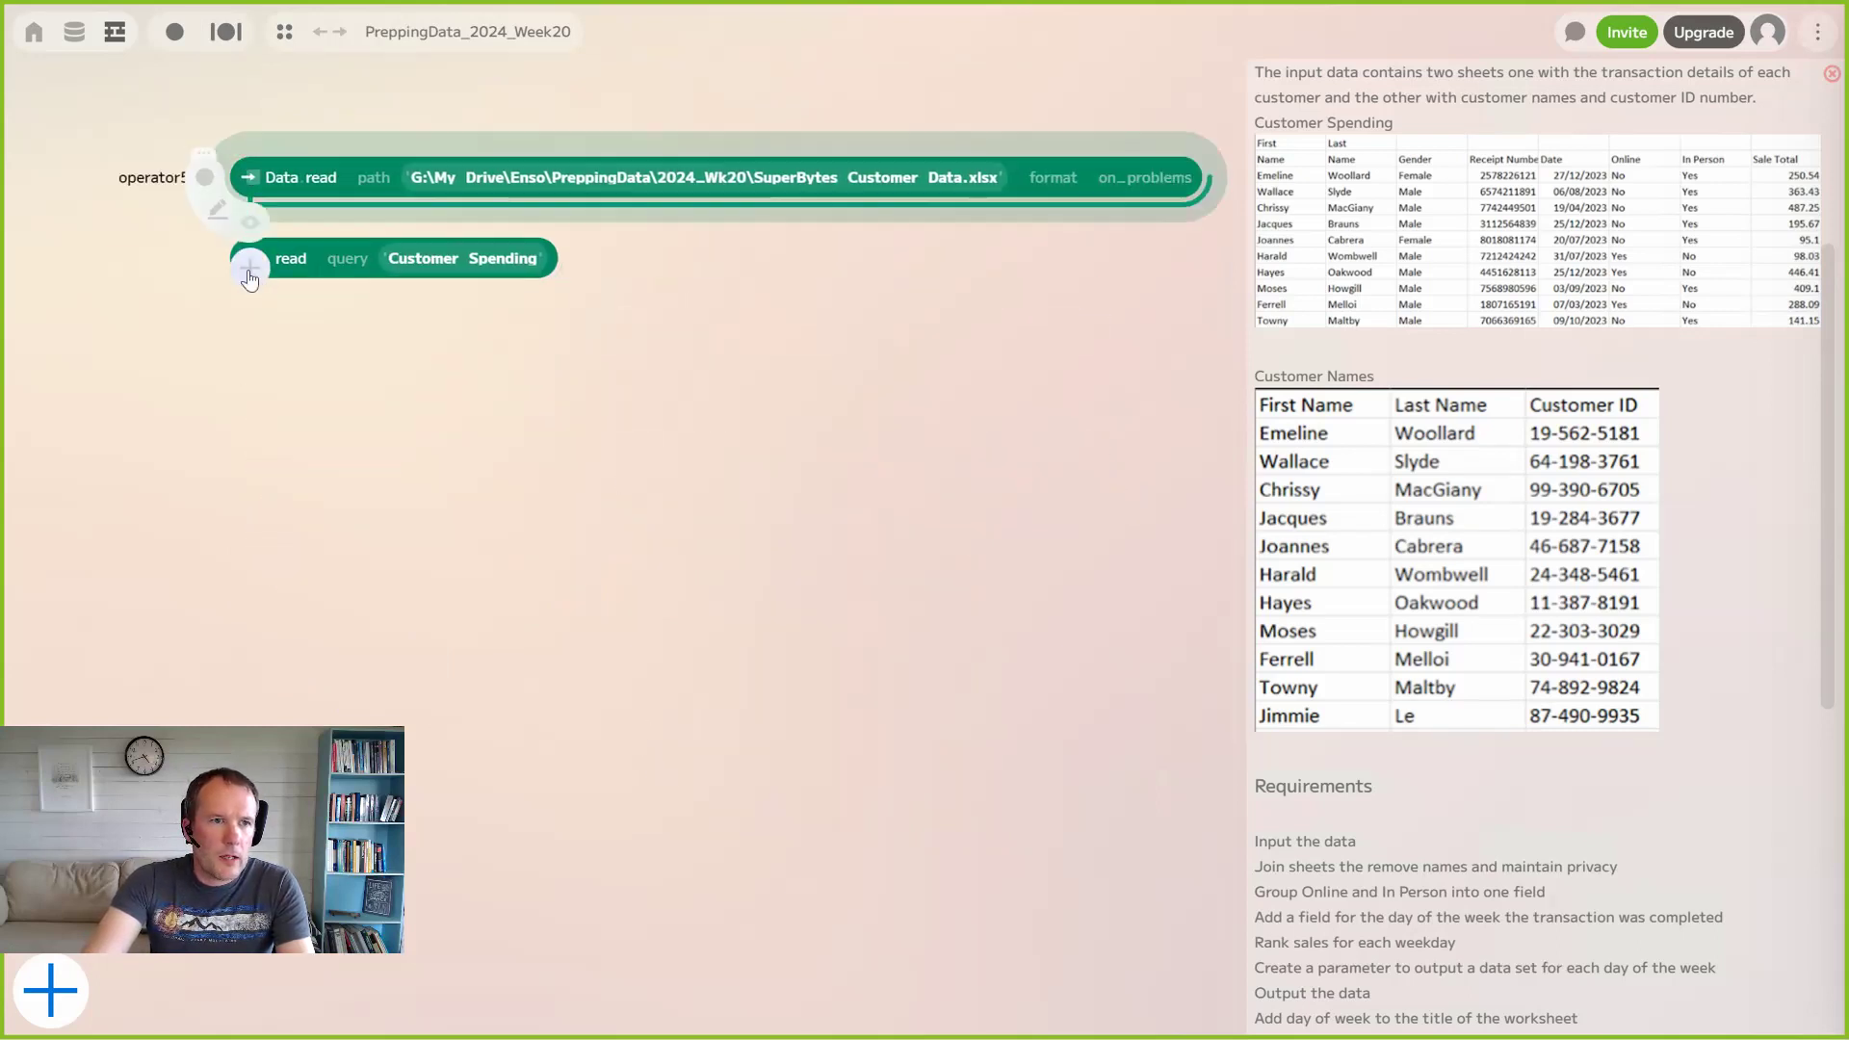
pyautogui.click(248, 270)
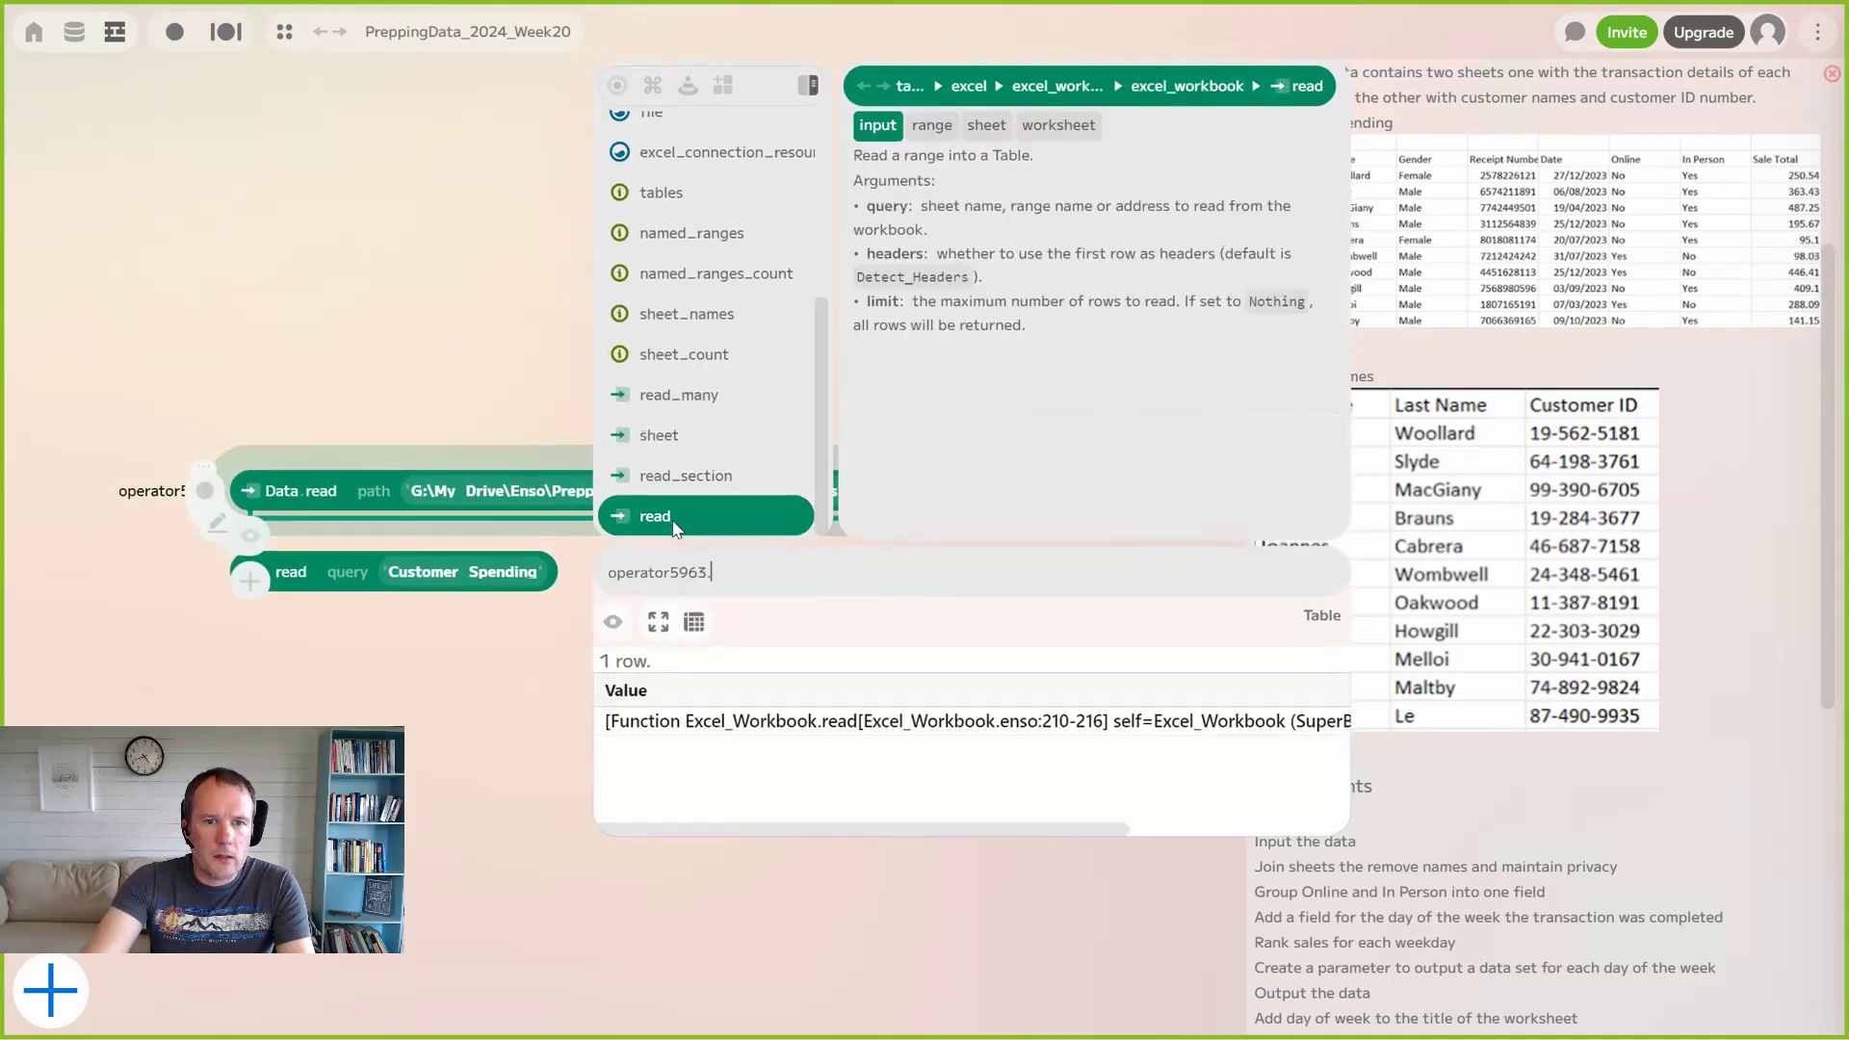
pyautogui.click(674, 525)
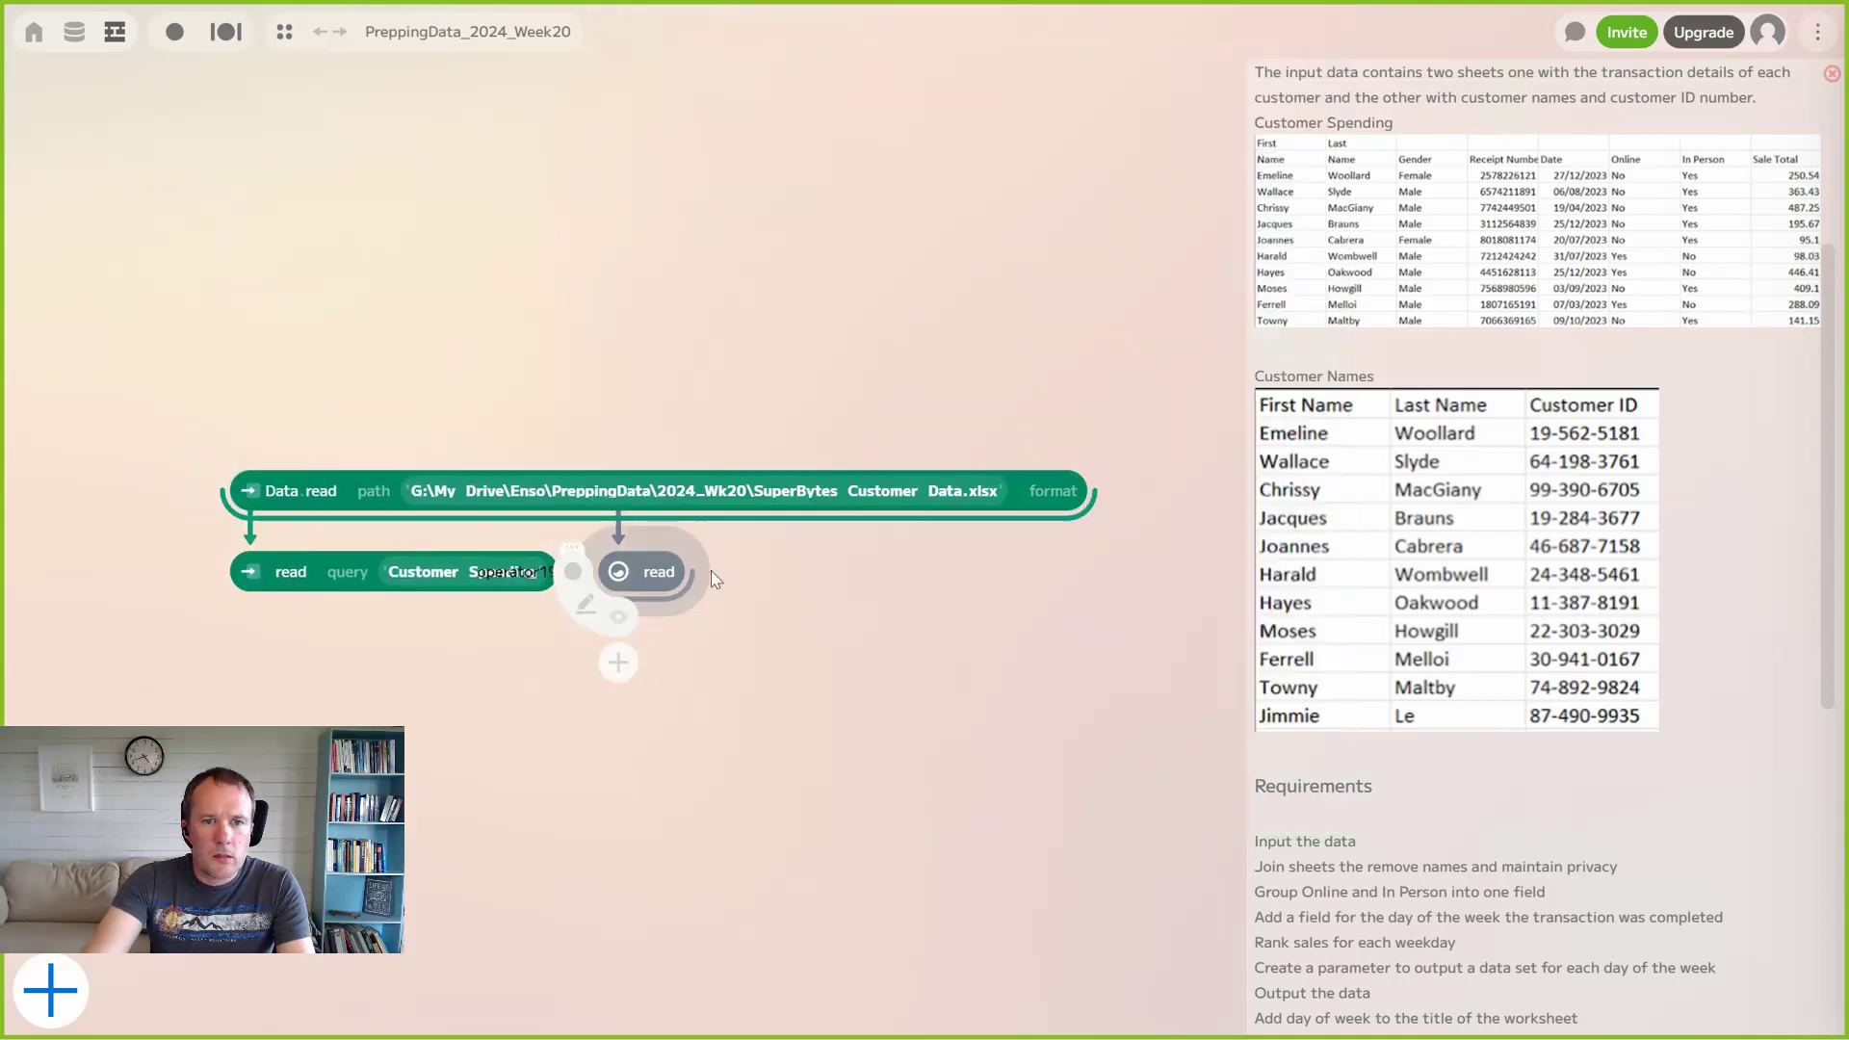
pyautogui.click(724, 575)
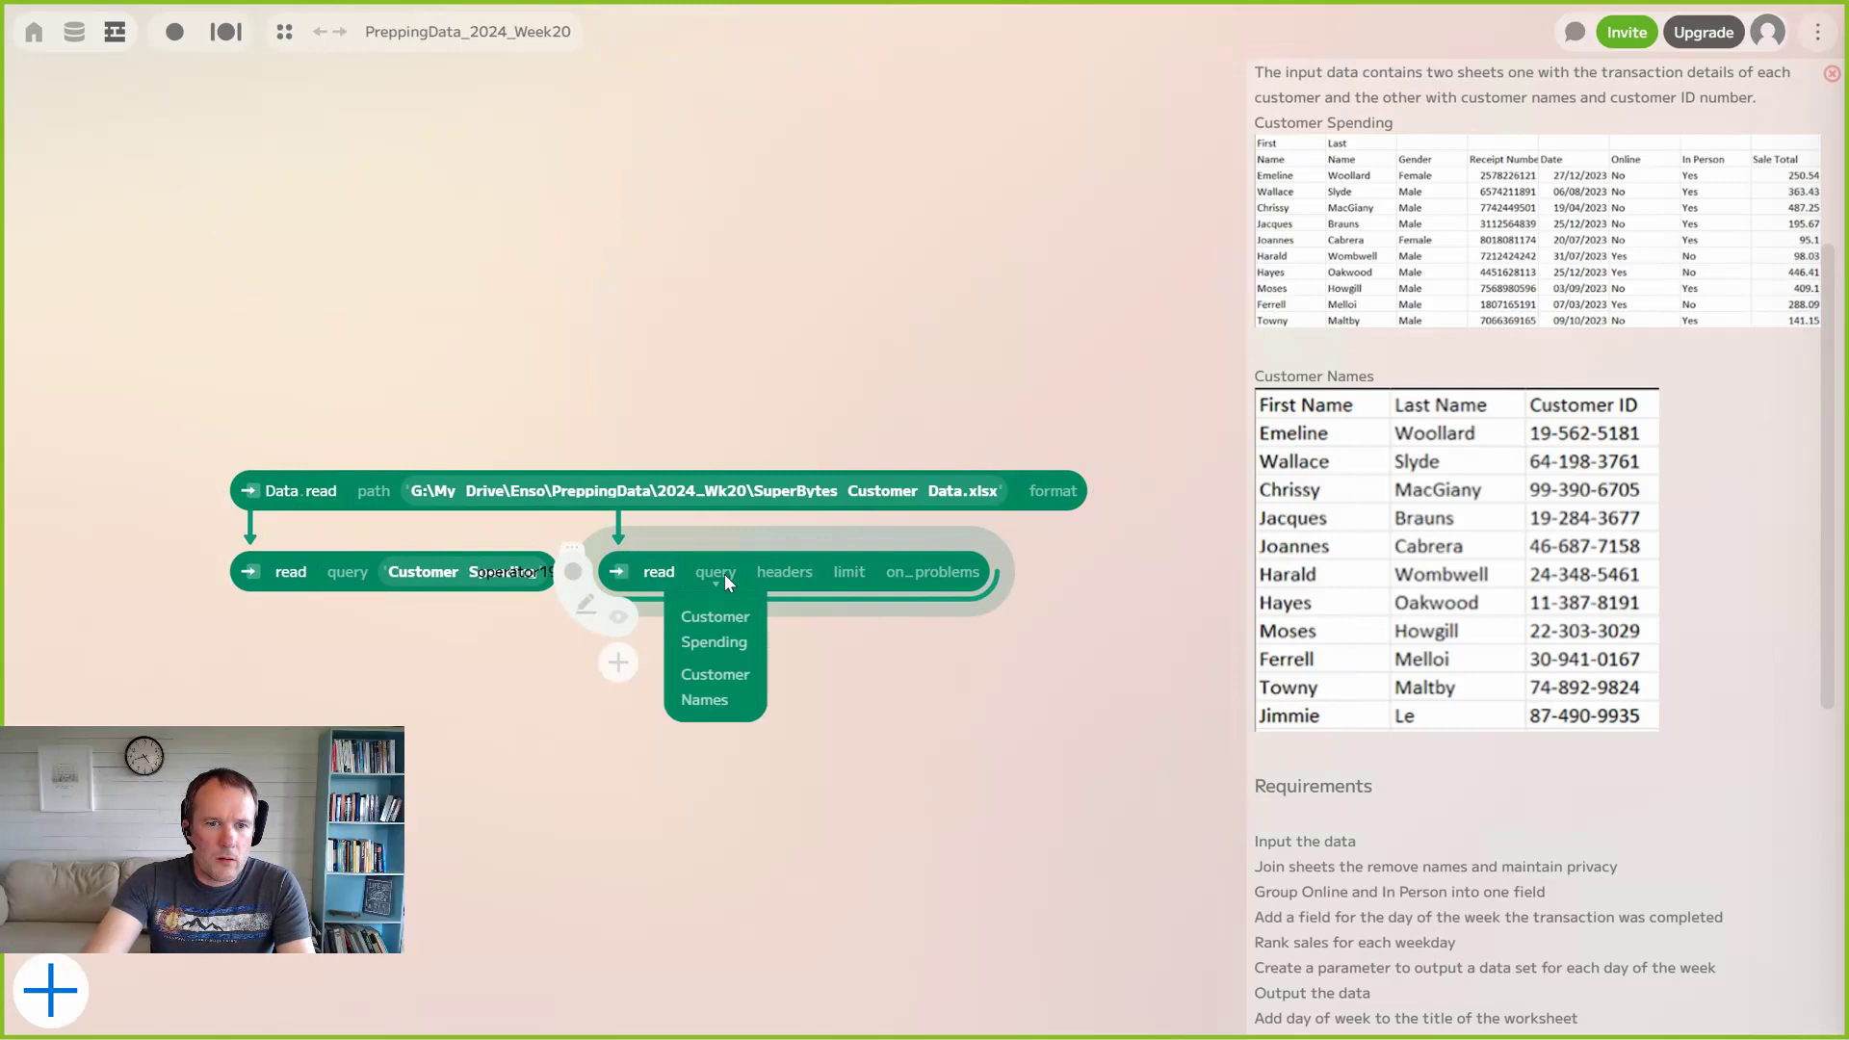
pyautogui.click(716, 686)
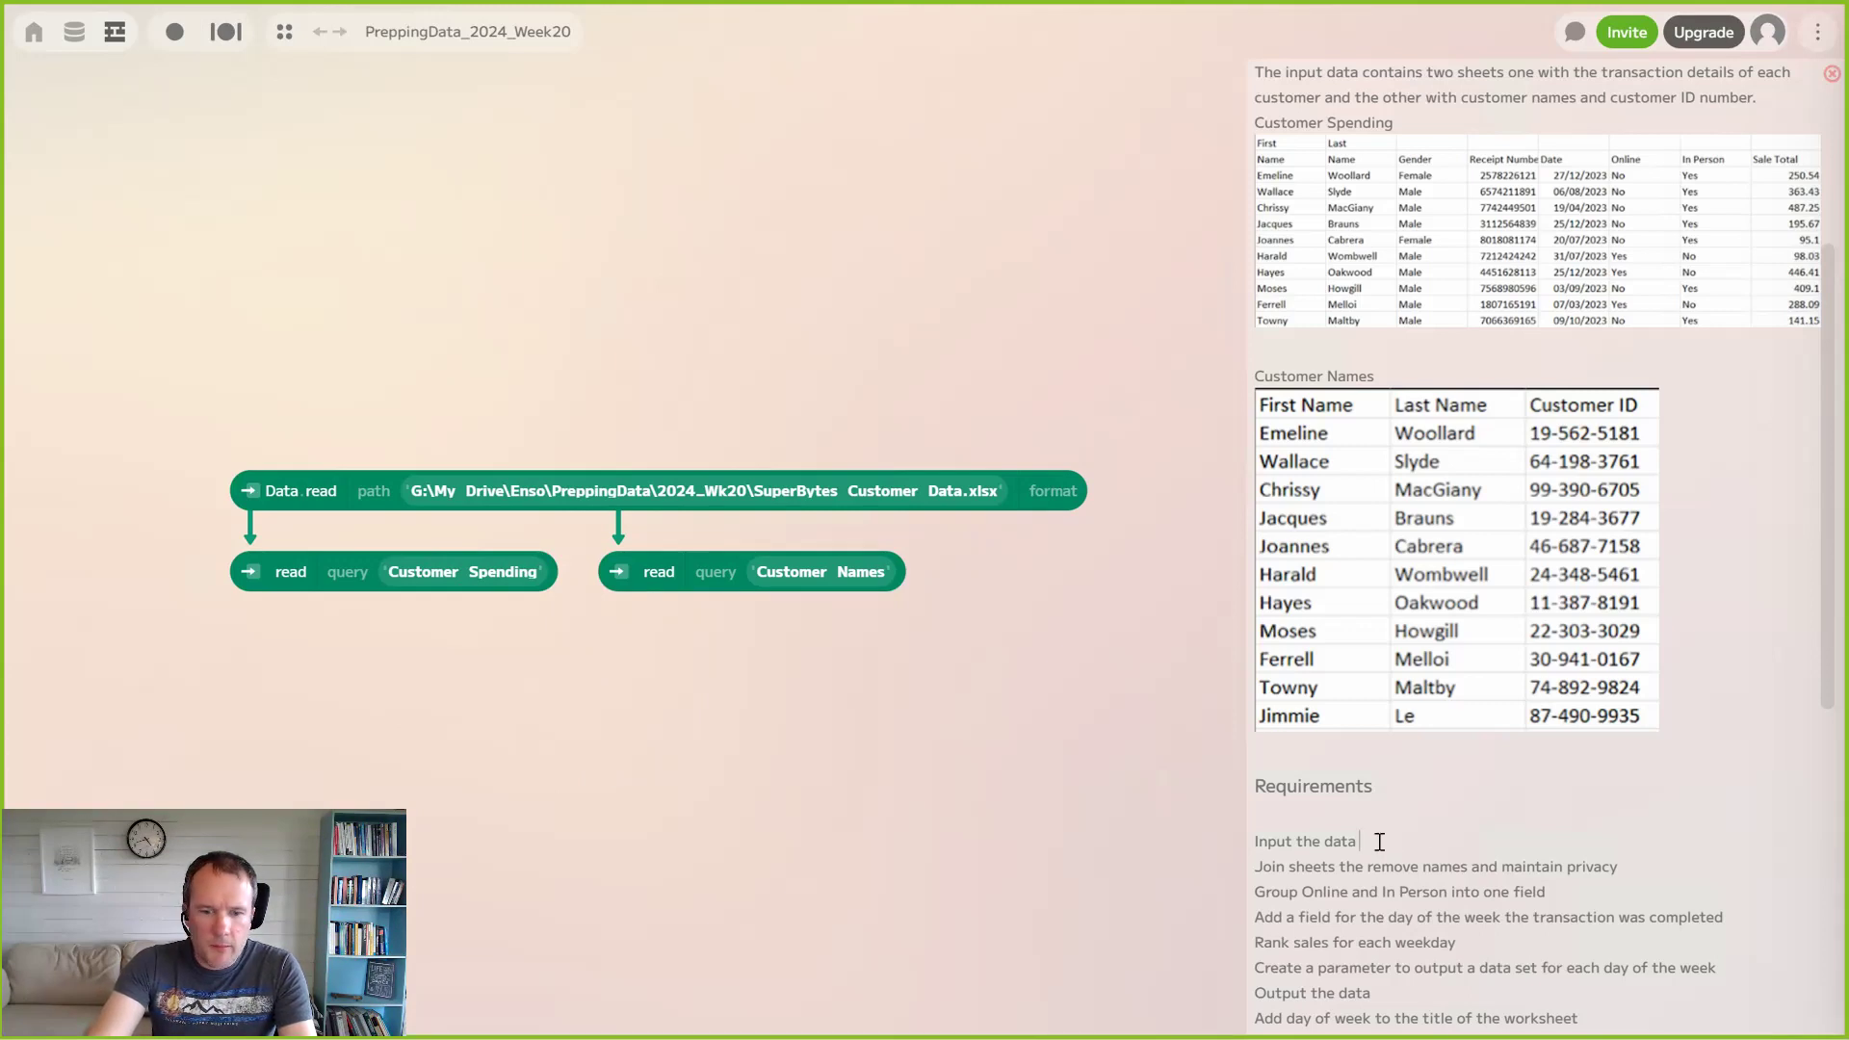
# Mark the "Input the data" requirement in the documentation with a check mark
pyautogui.press('super+period')
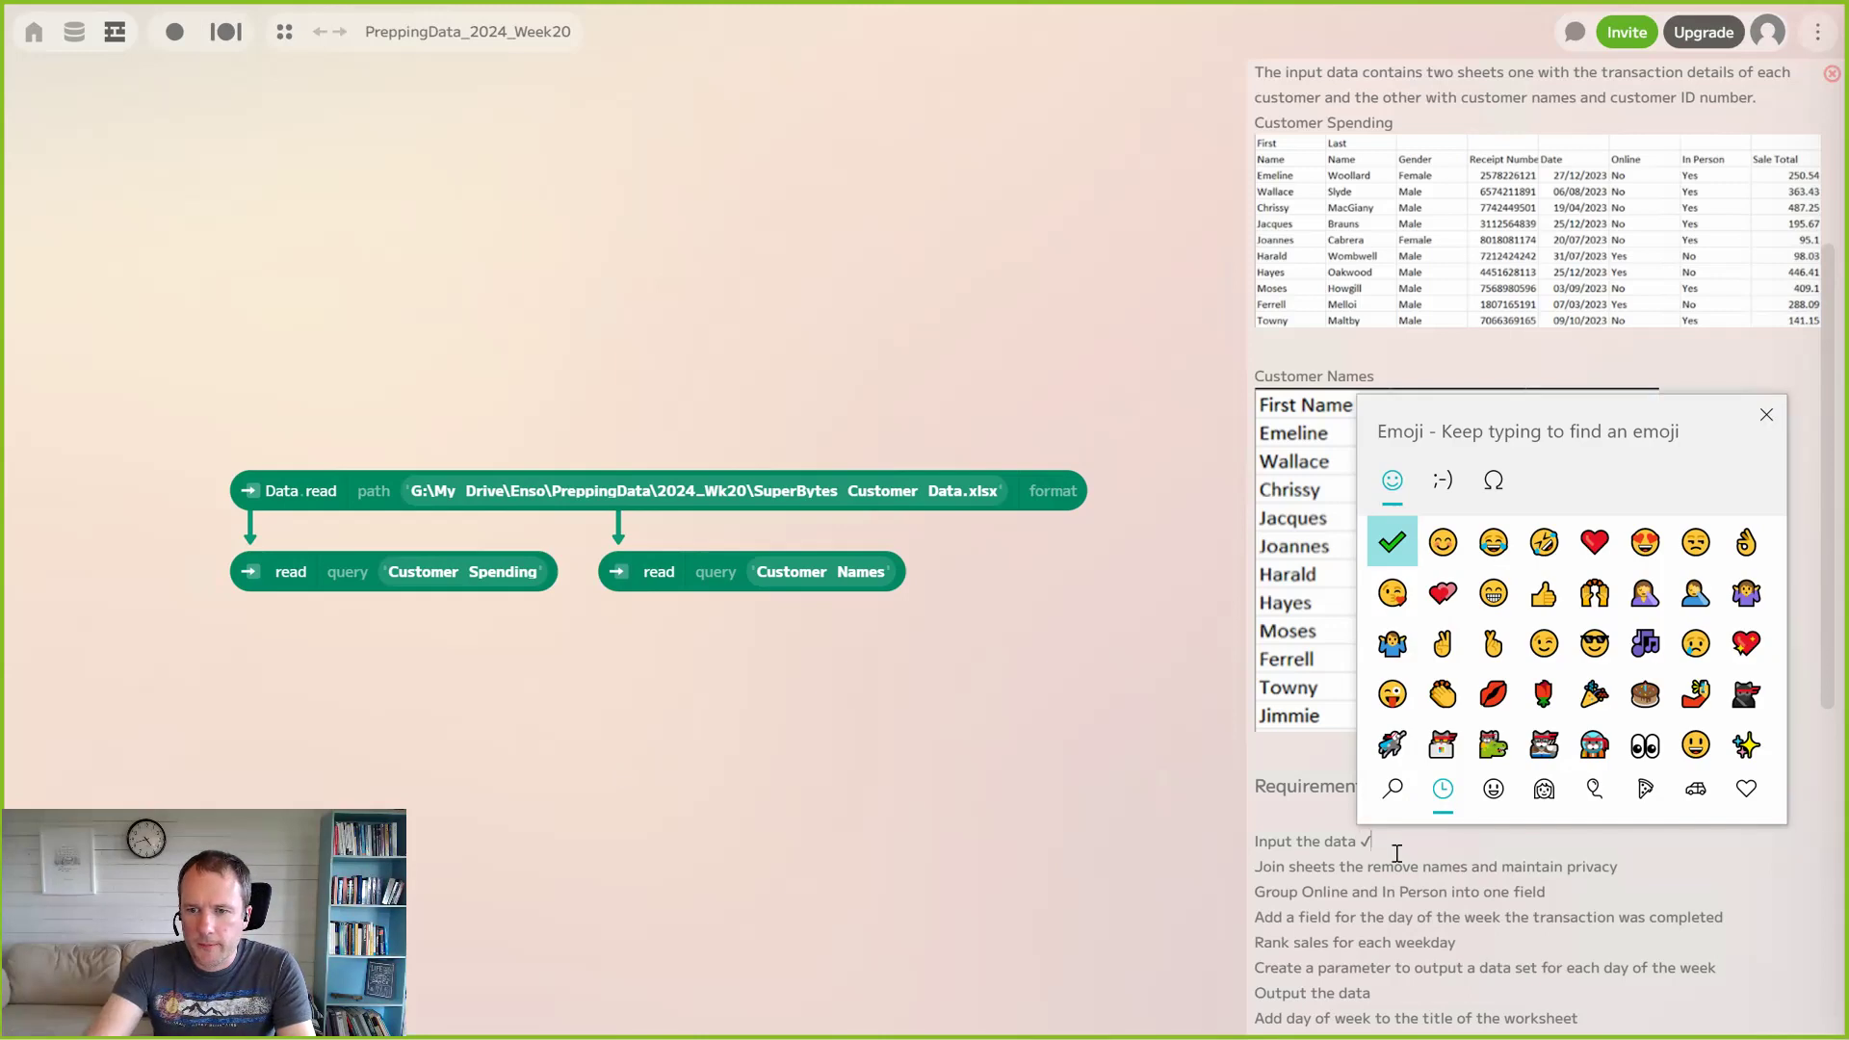
pyautogui.press('Escape')
pyautogui.scroll(-3, 1666, 836)
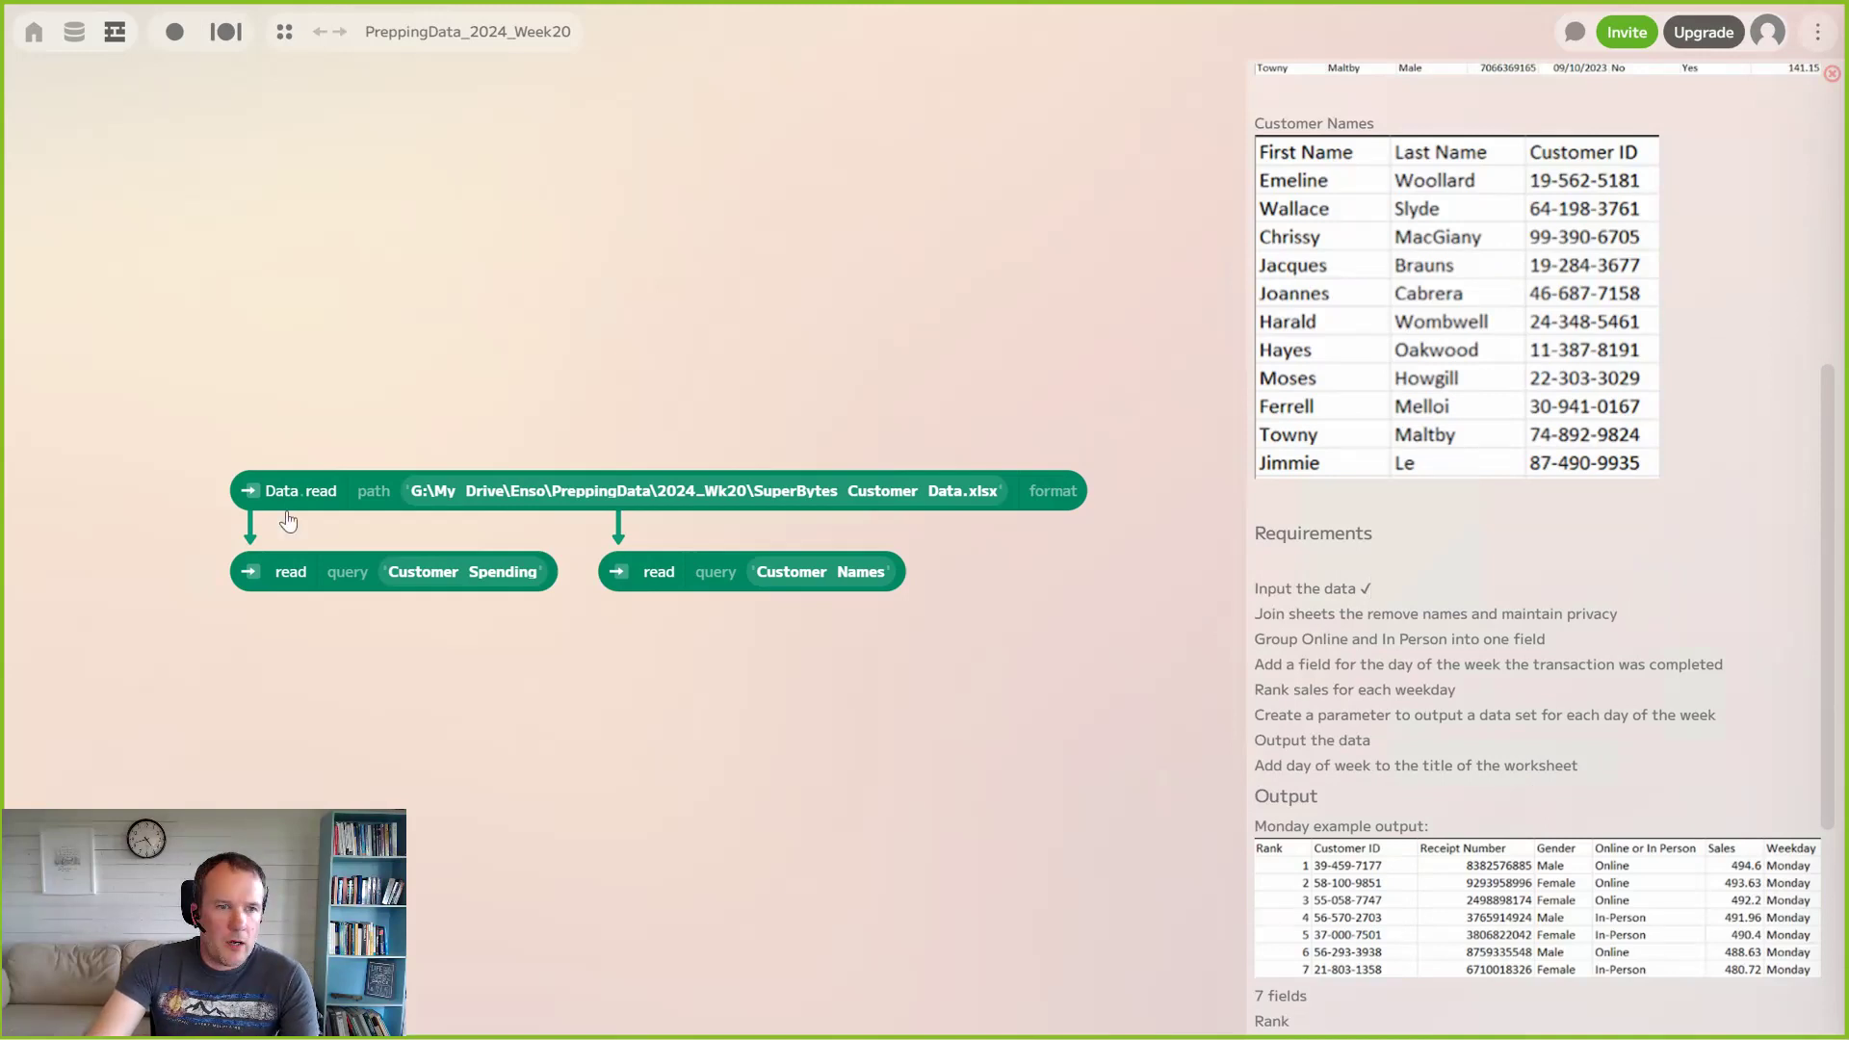
# Spread the two sheet reads apart beneath the workbook component and show a data preview for each
pyautogui.moveTo(258, 487); pyautogui.dragTo(213, 158)
pyautogui.moveTo(253, 573); pyautogui.dragTo(162, 295)
pyautogui.click(155, 344)
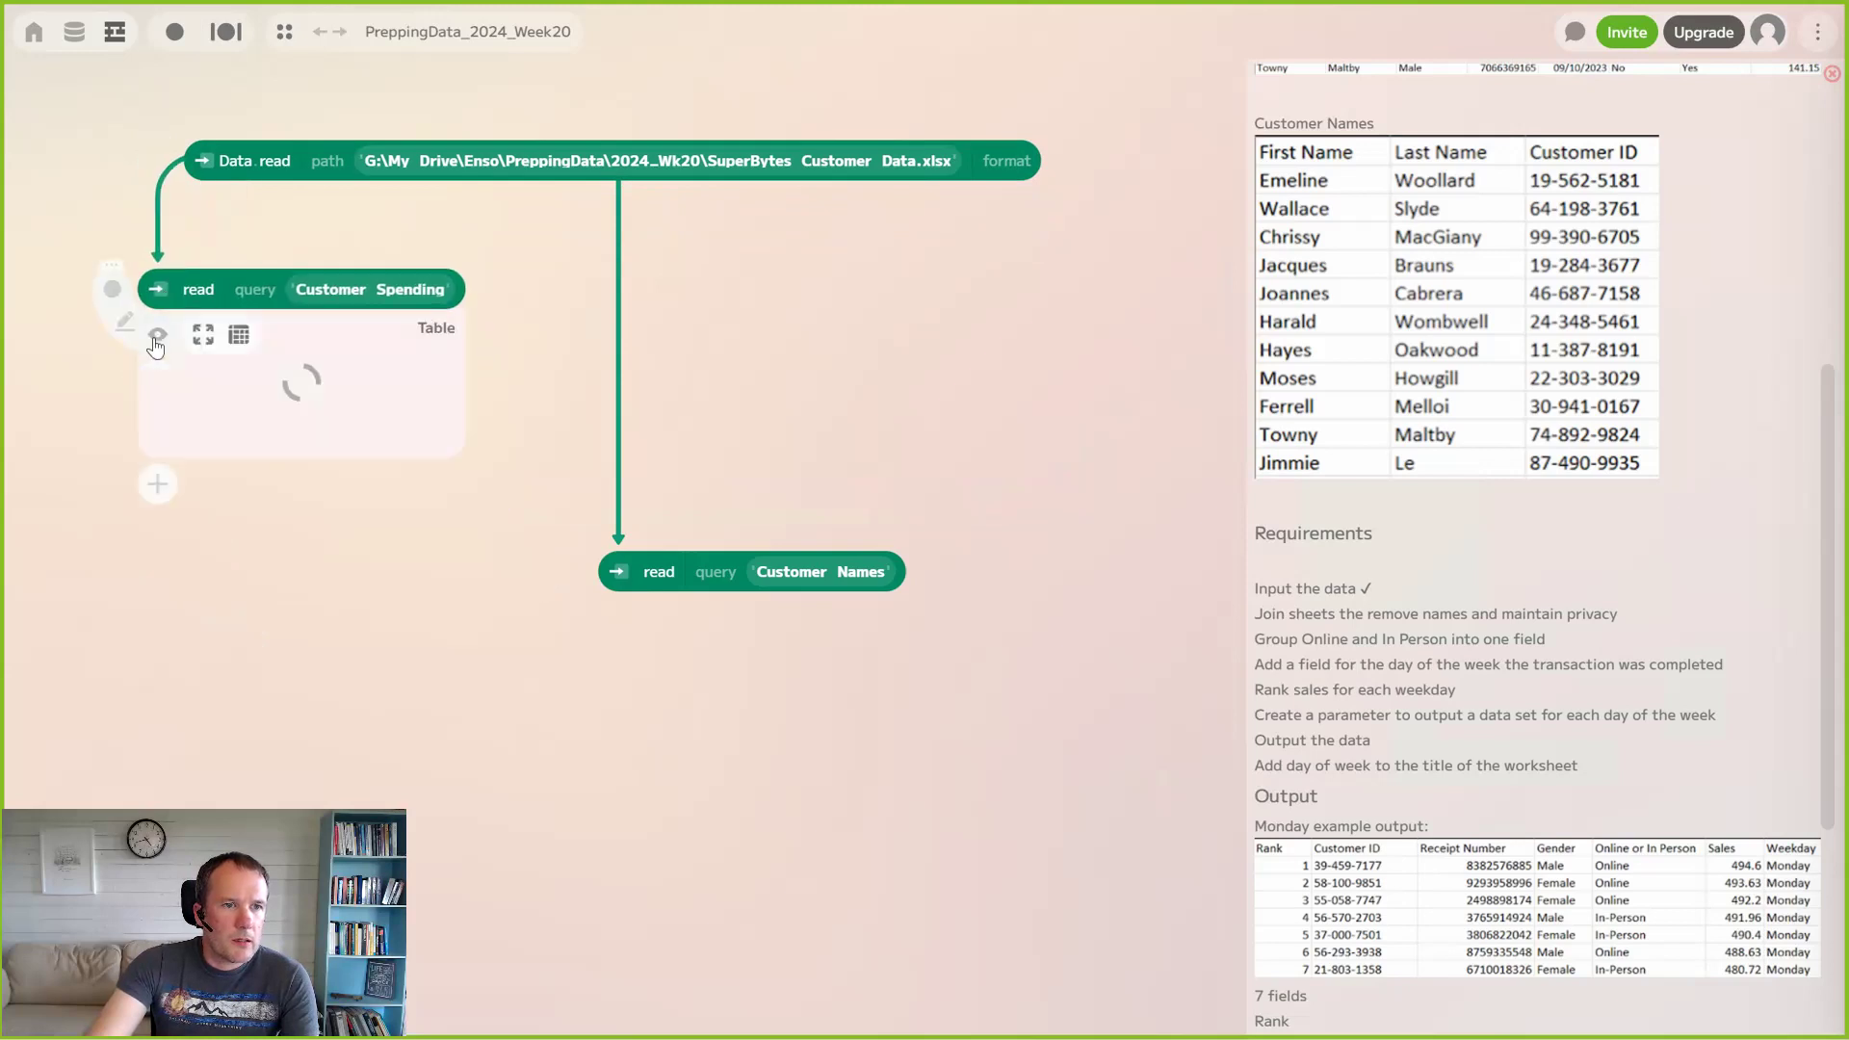
pyautogui.moveTo(617, 571); pyautogui.dragTo(795, 289)
pyautogui.click(797, 341)
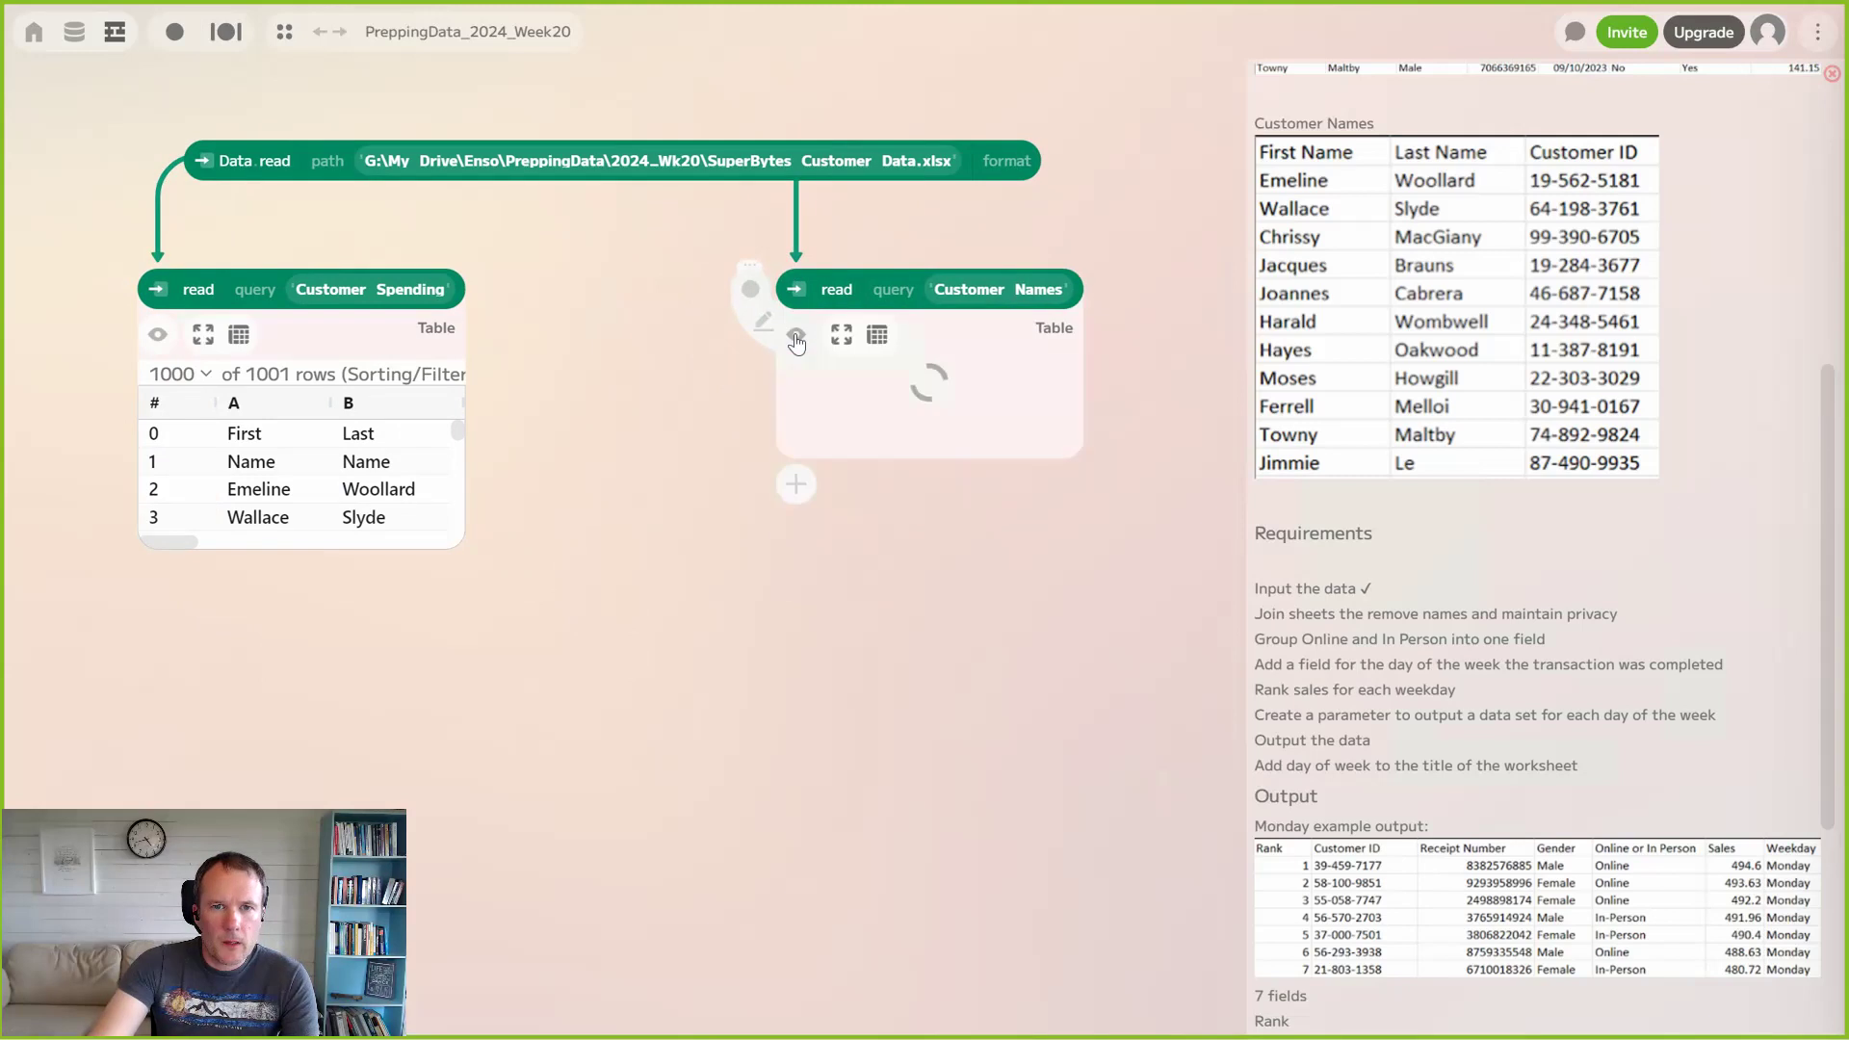
# Enlarge the Customer Spending preview and widen the Customer Names preview to show more of their data
pyautogui.moveTo(461, 540); pyautogui.dragTo(525, 760)
pyautogui.moveTo(580, 688); pyautogui.dragTo(732, 716)
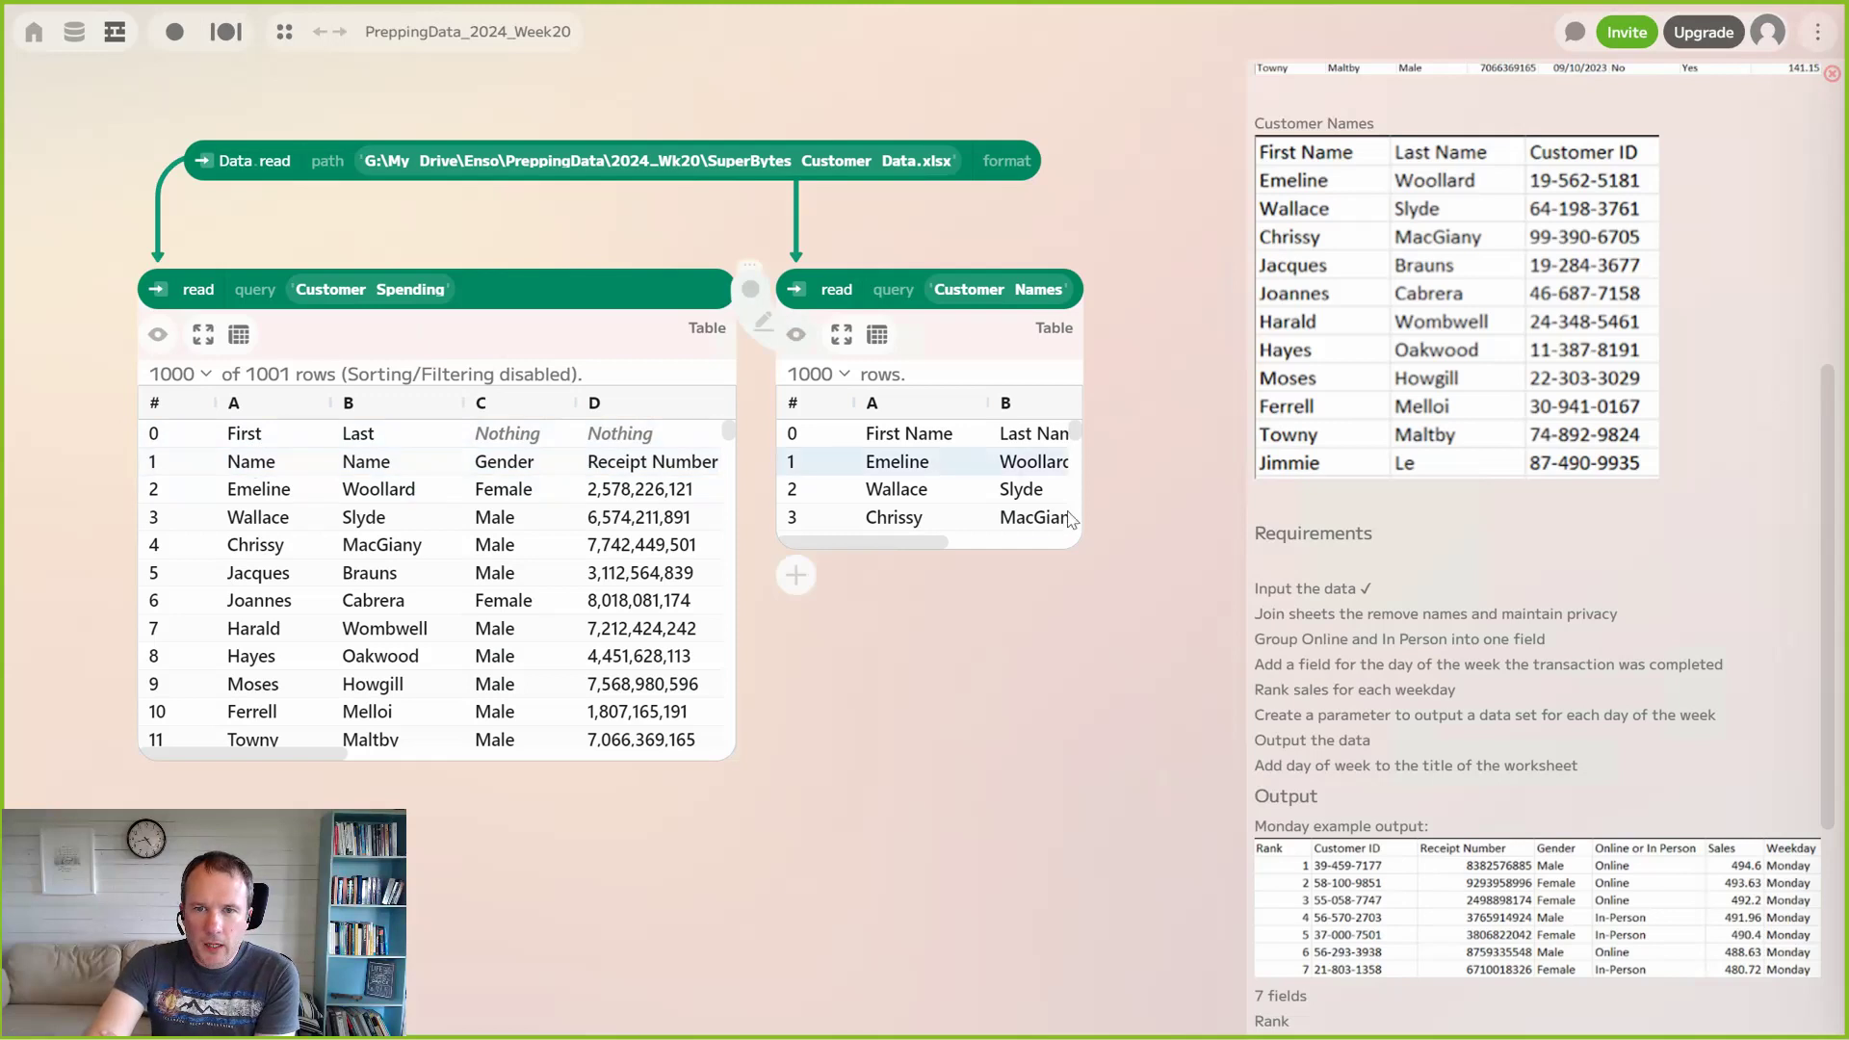
pyautogui.moveTo(1082, 513); pyautogui.dragTo(1227, 513)
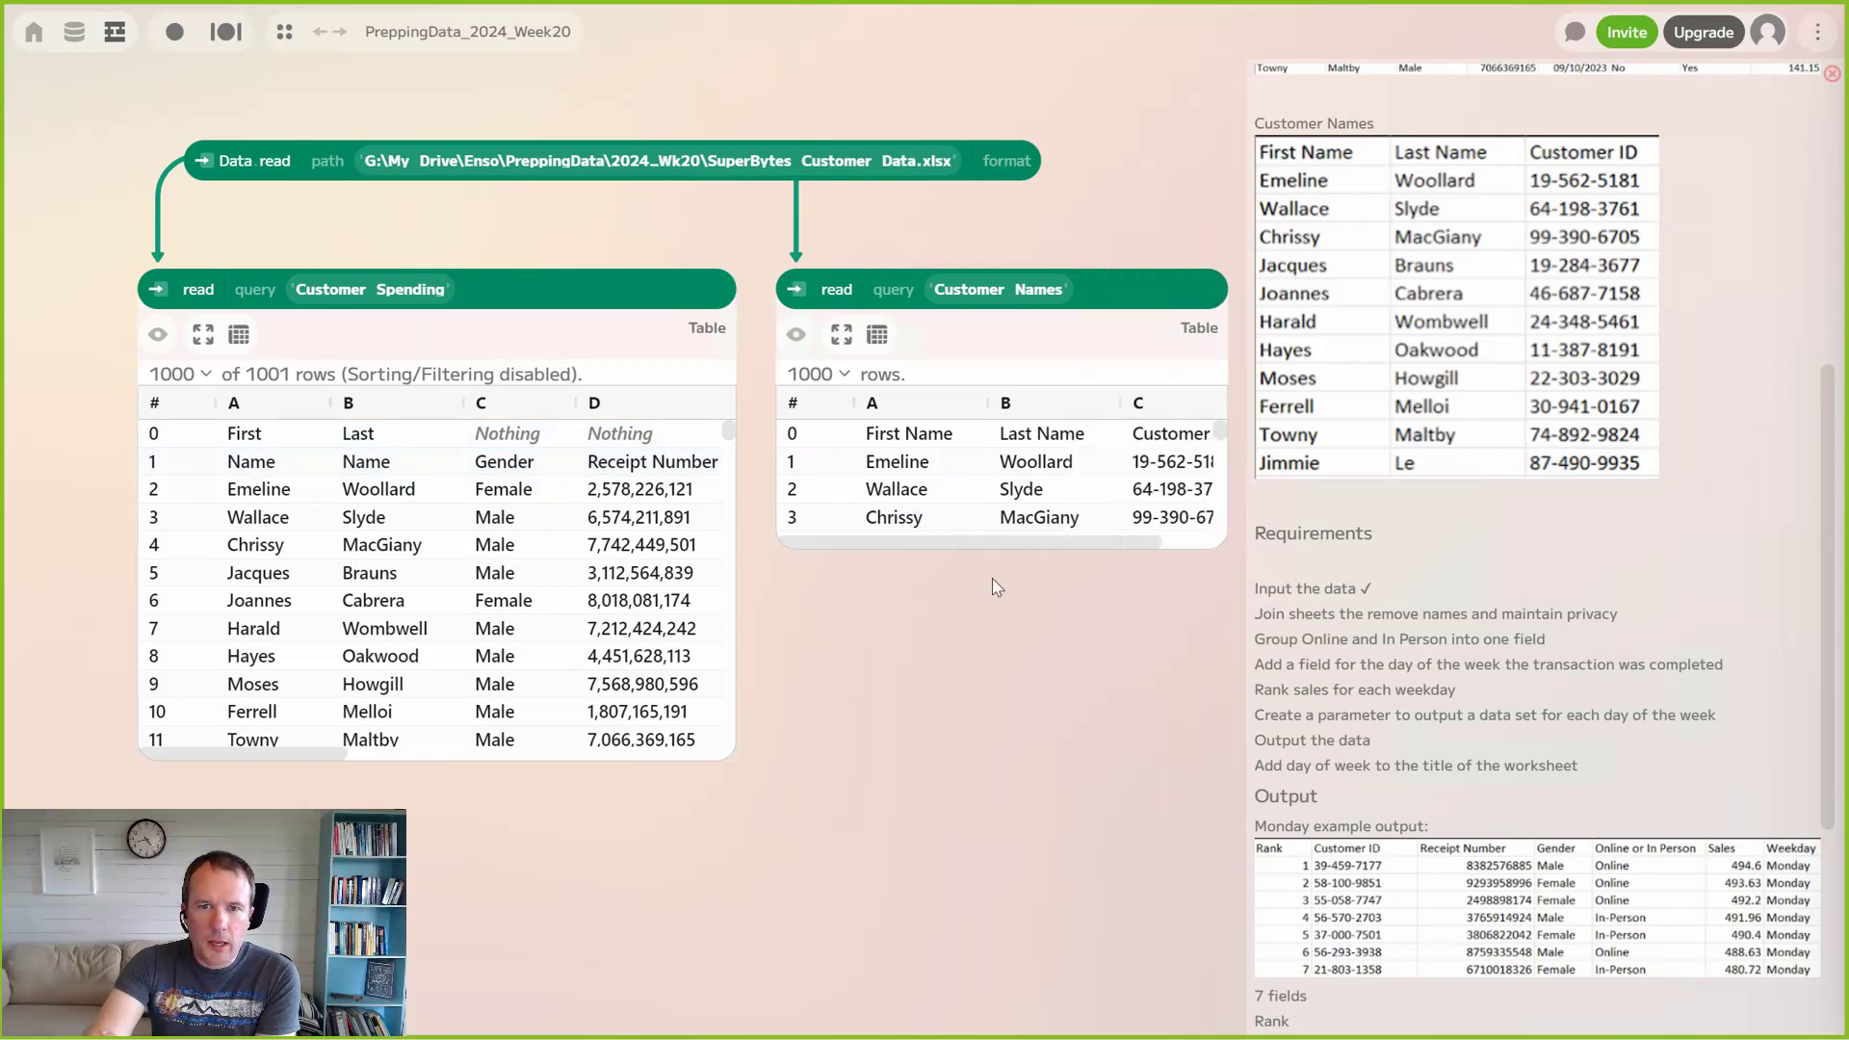
pyautogui.hscroll(5, 976, 665)
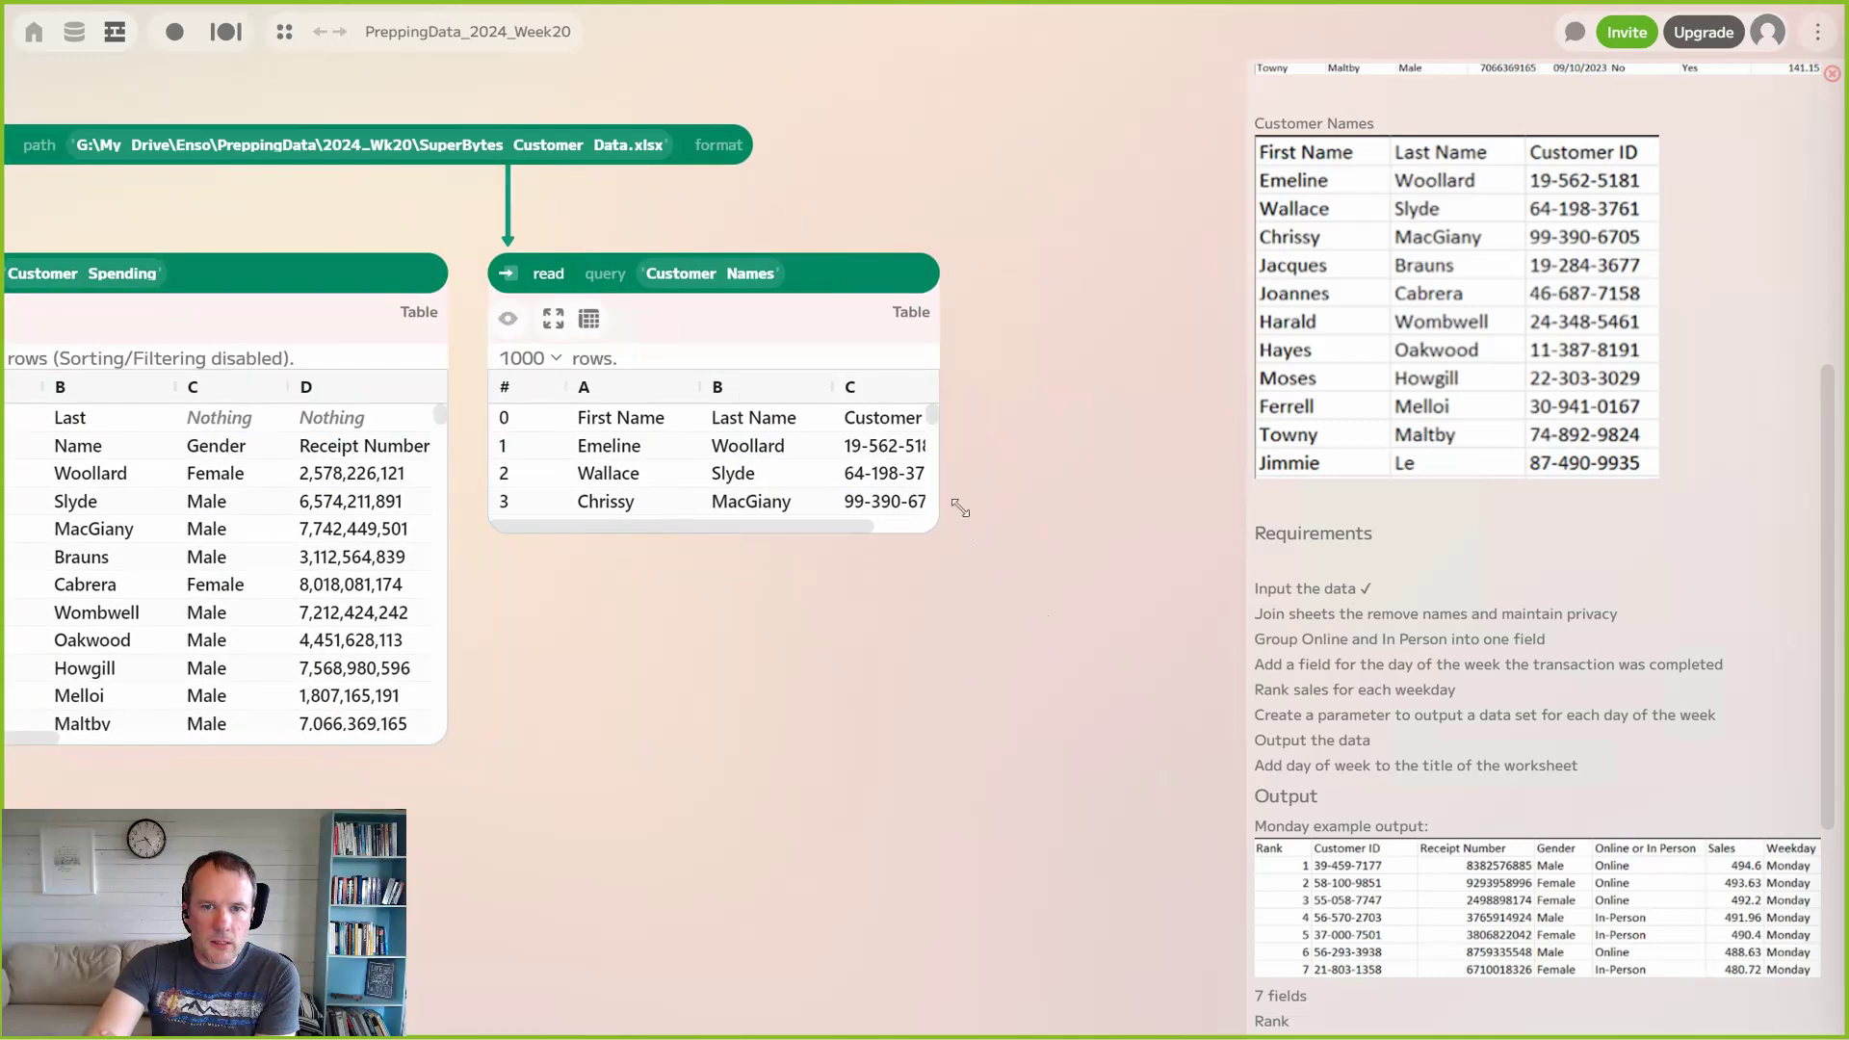
pyautogui.moveTo(938, 487); pyautogui.dragTo(1154, 486)
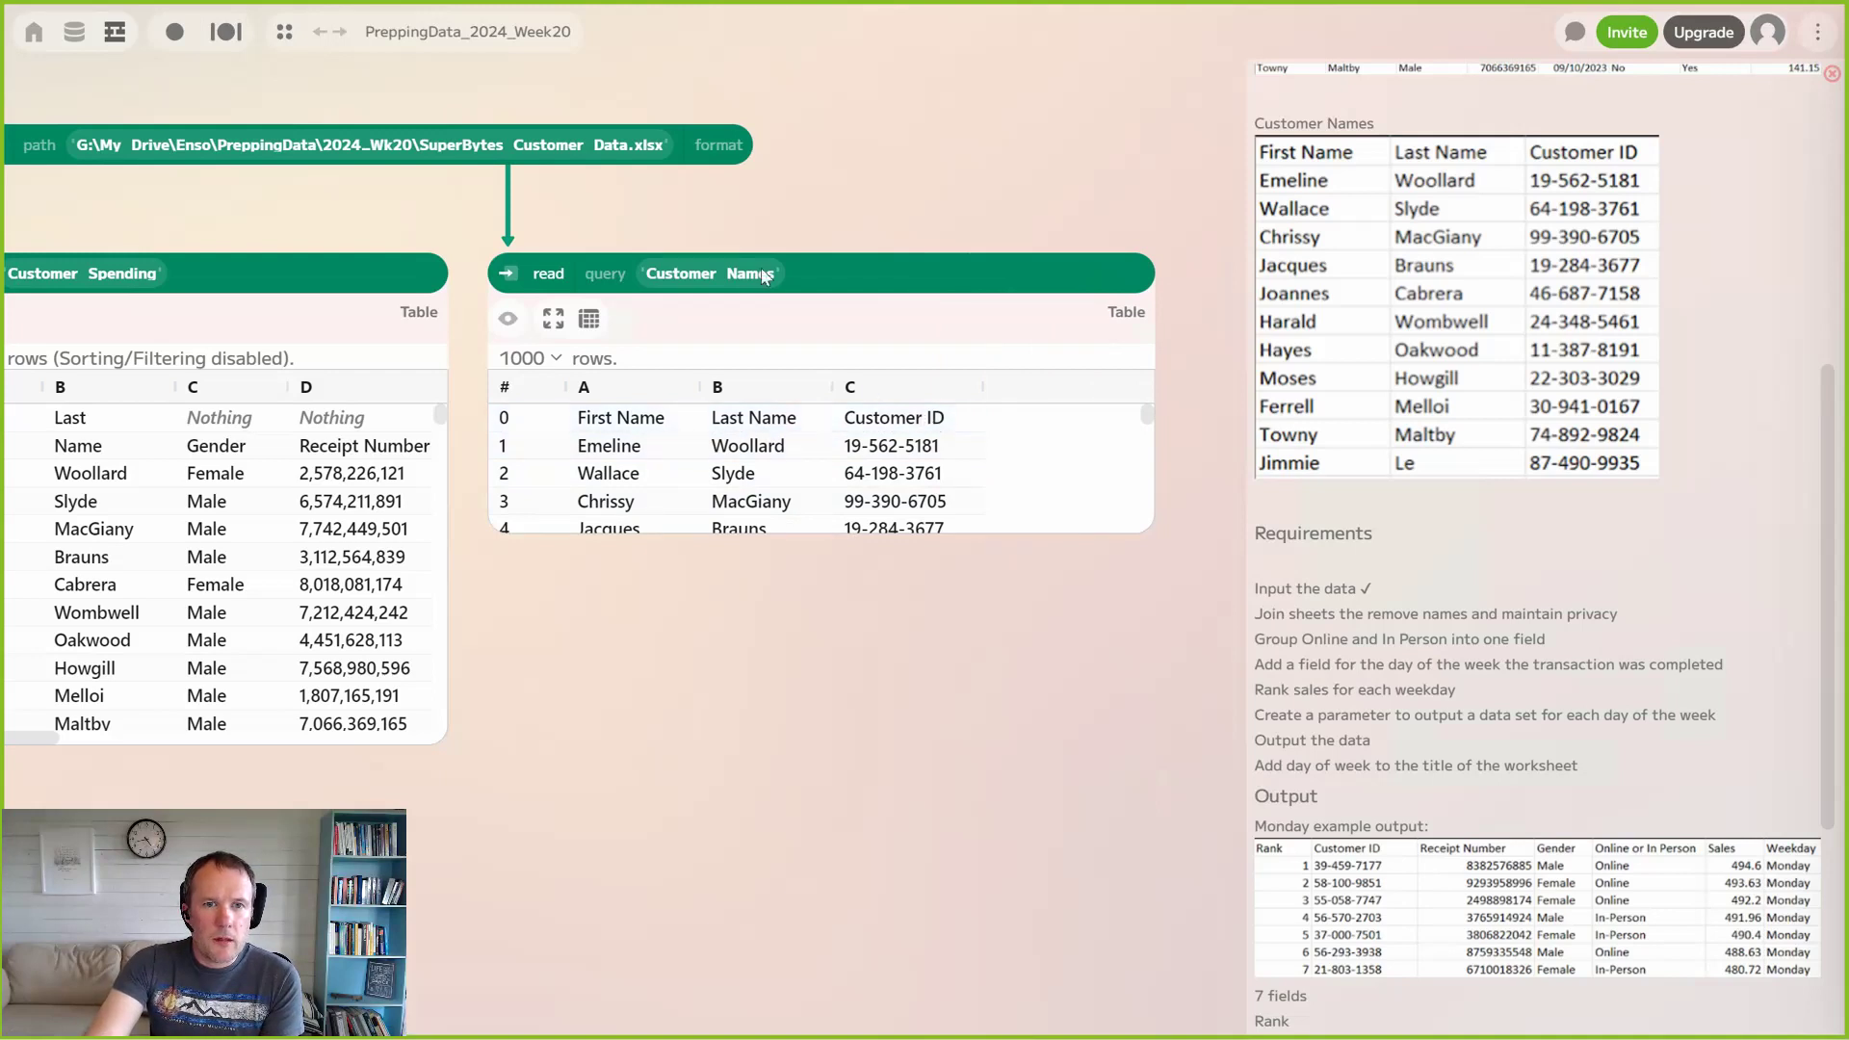
# Set headers to Has_Headers on the Customer Names read, check its rows in an enlarged preview, and hide the preview
pyautogui.click(830, 273)
pyautogui.click(830, 272)
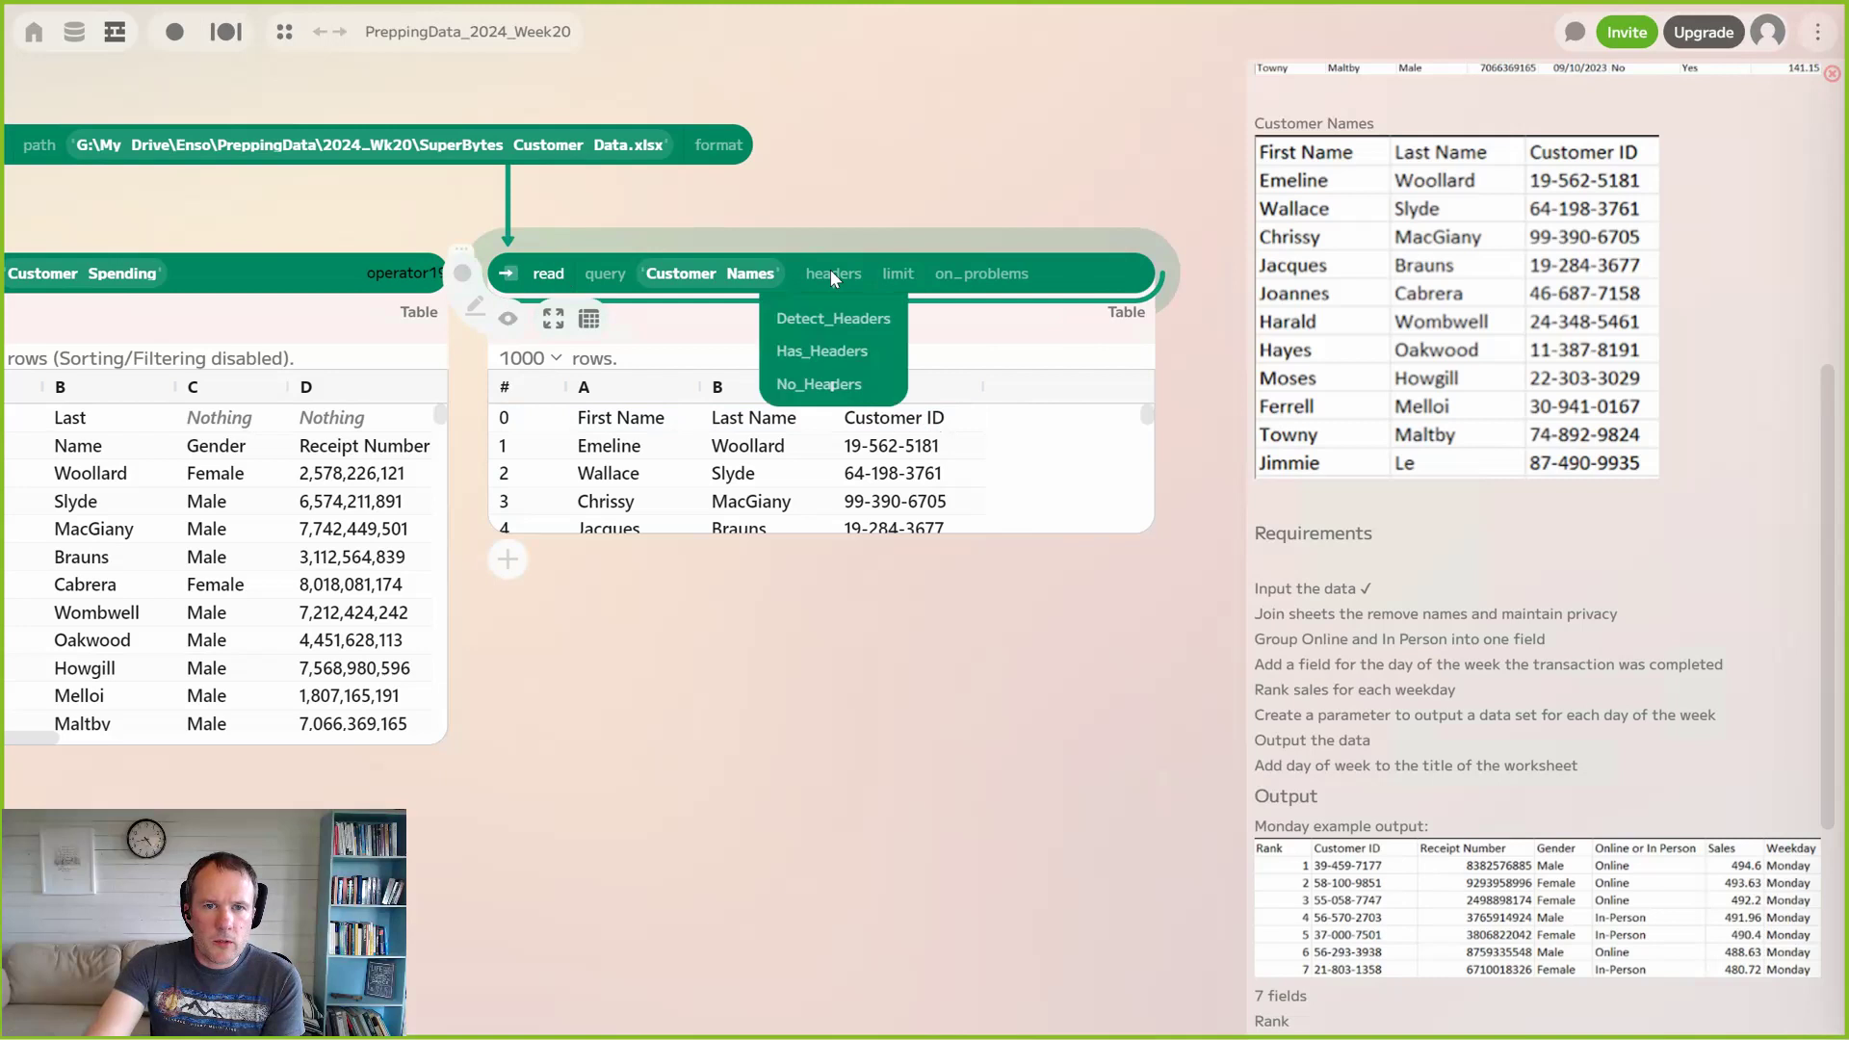
pyautogui.click(813, 350)
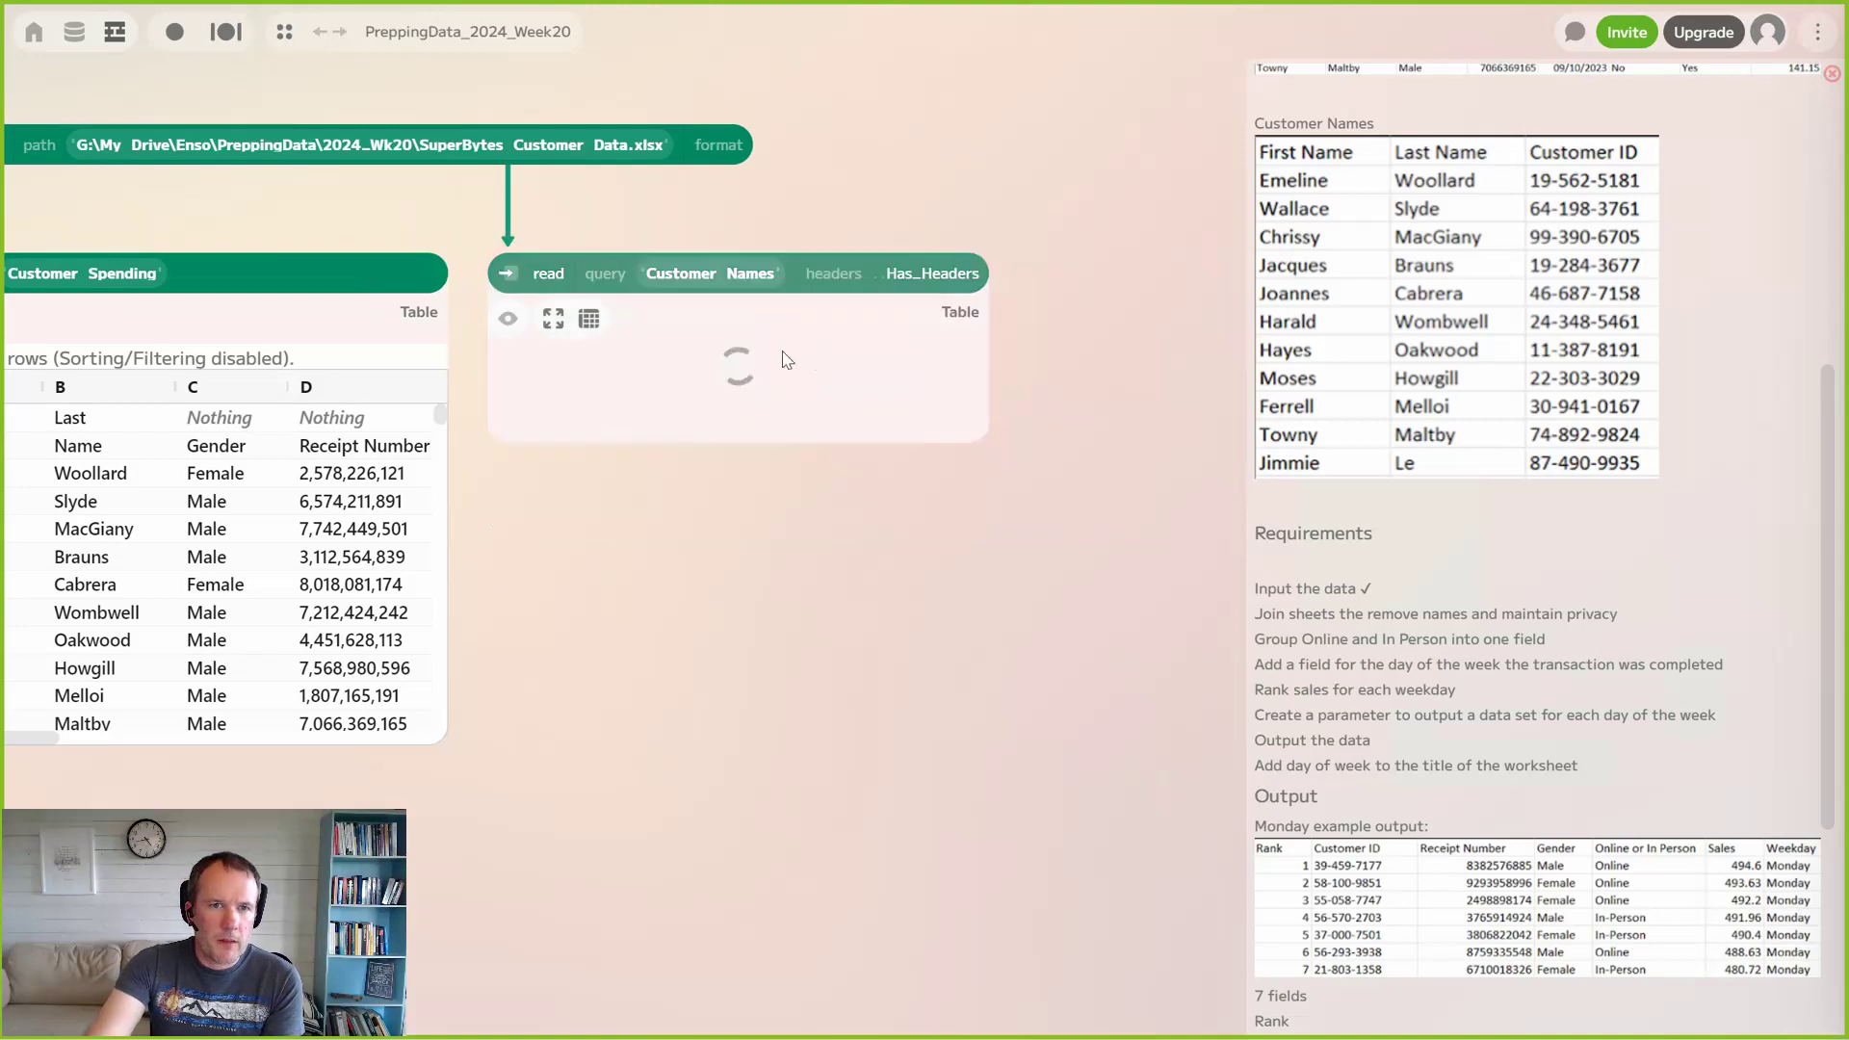
pyautogui.moveTo(984, 531); pyautogui.dragTo(1099, 826)
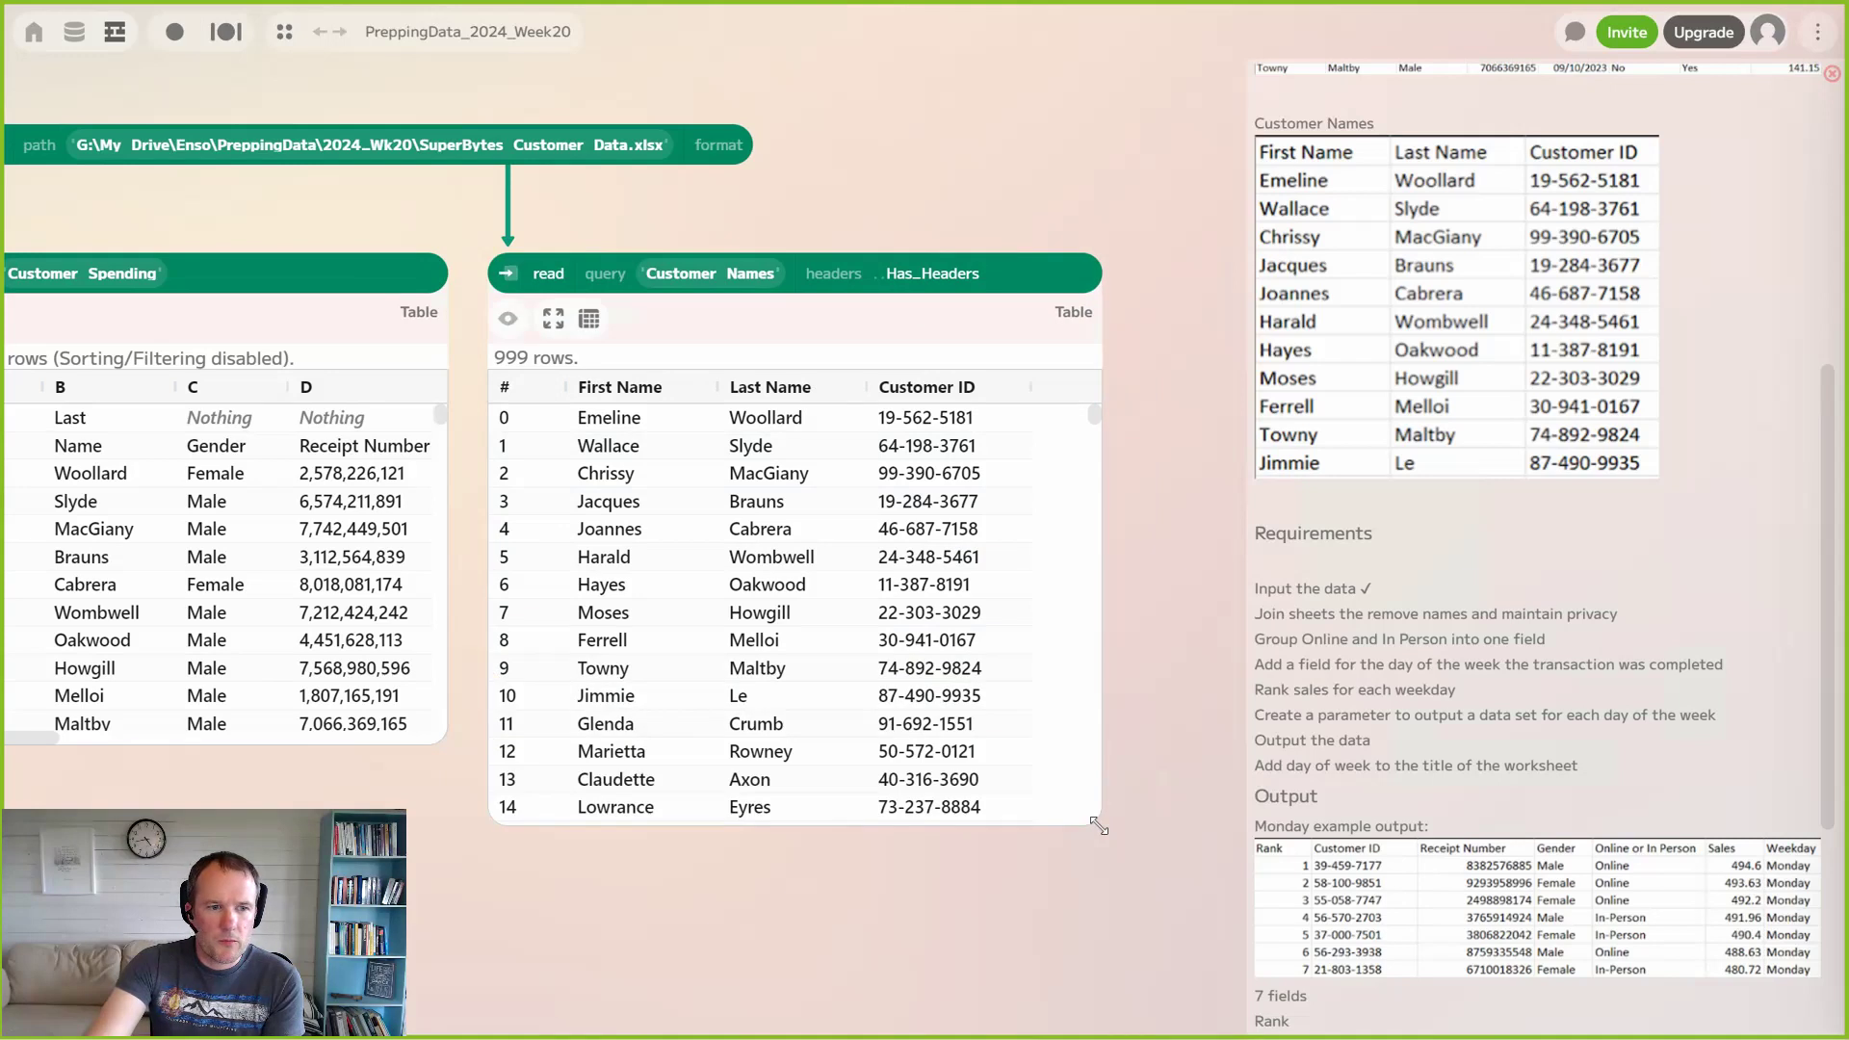
pyautogui.click(509, 323)
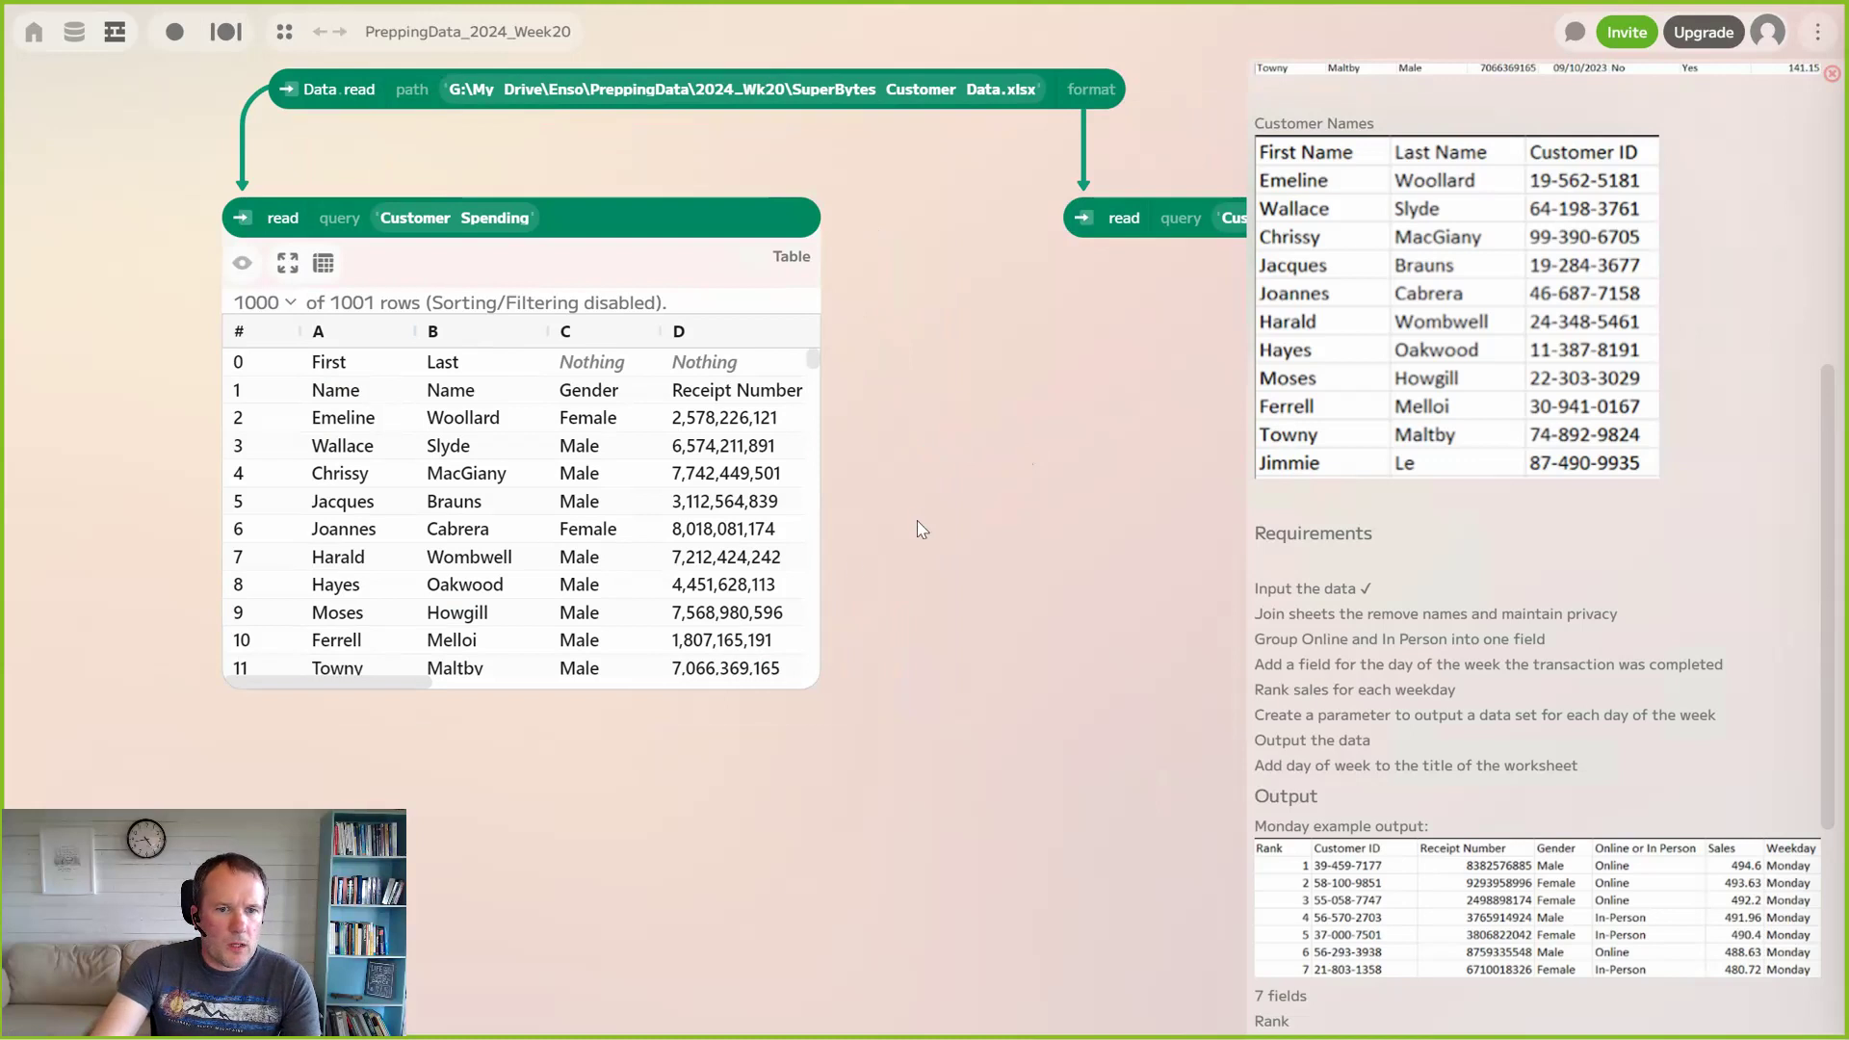
# Widen and shorten the Customer Spending preview, and add a drop component beneath it that removes the First 1 row
pyautogui.moveTo(821, 550); pyautogui.dragTo(1034, 575)
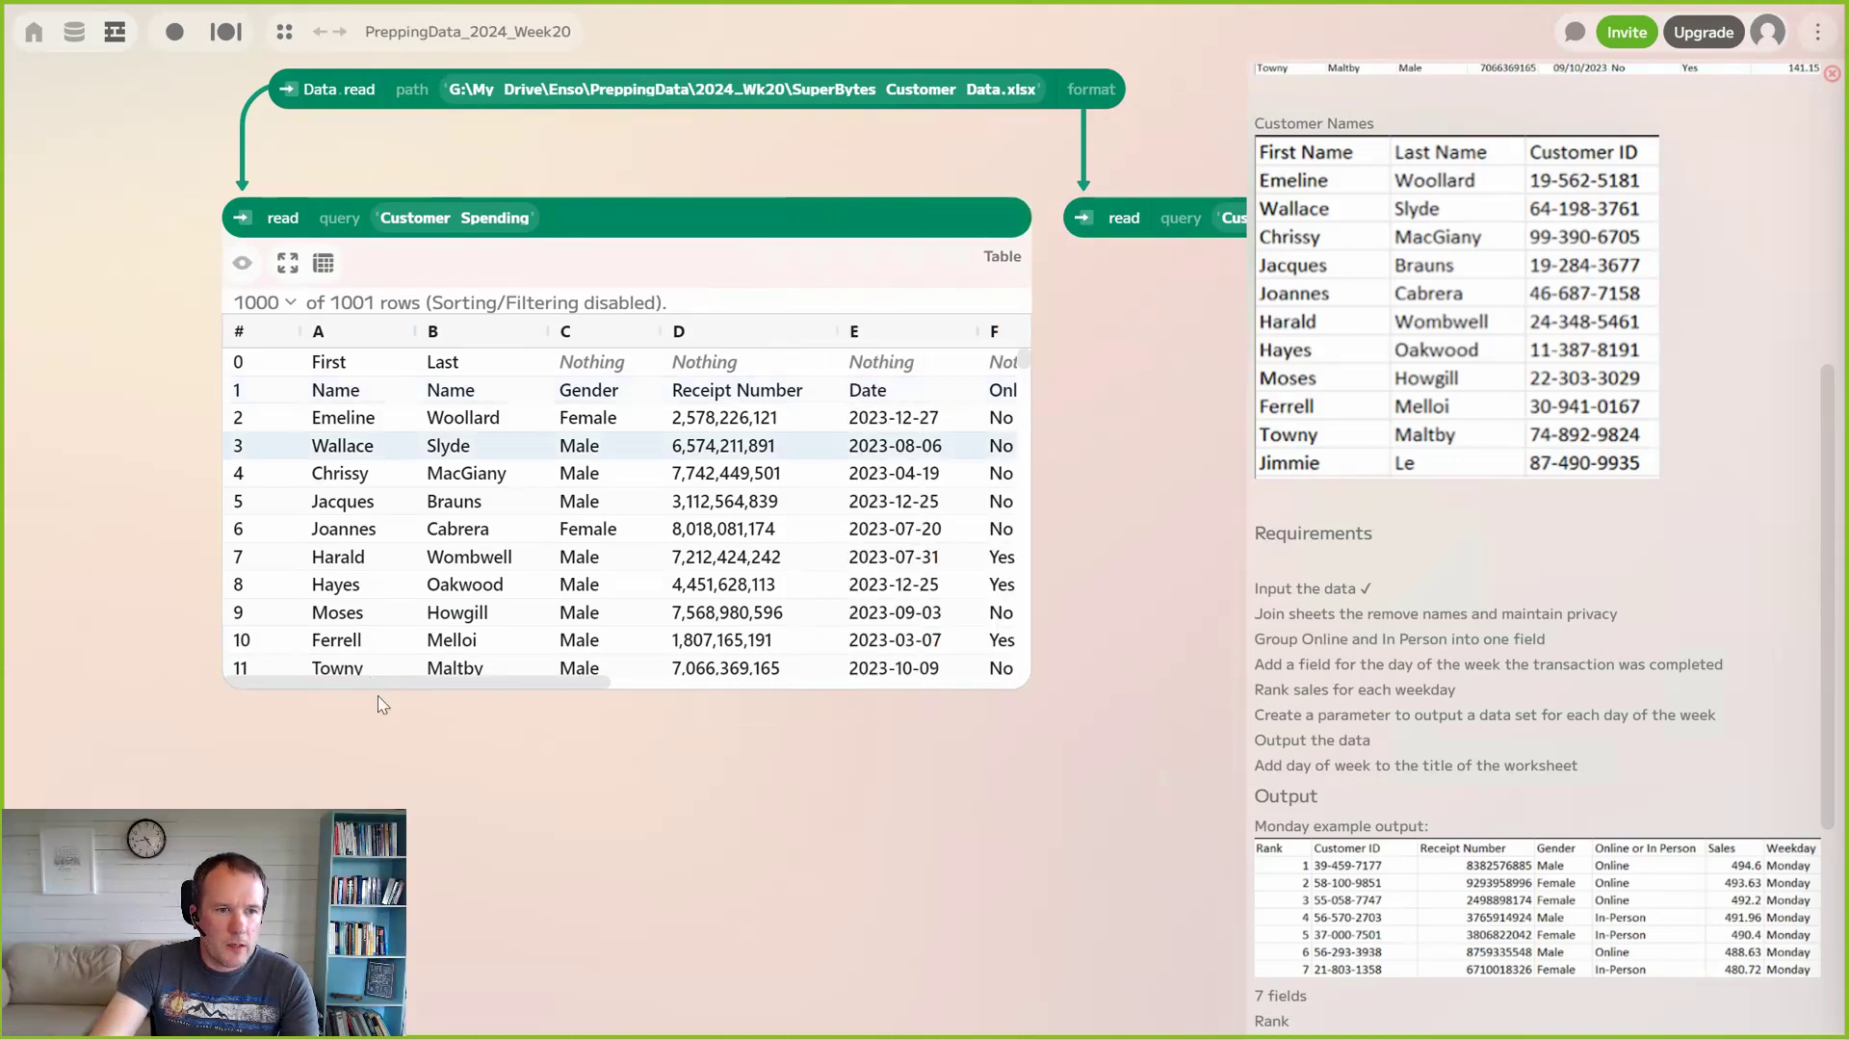
pyautogui.moveTo(392, 691); pyautogui.dragTo(288, 580)
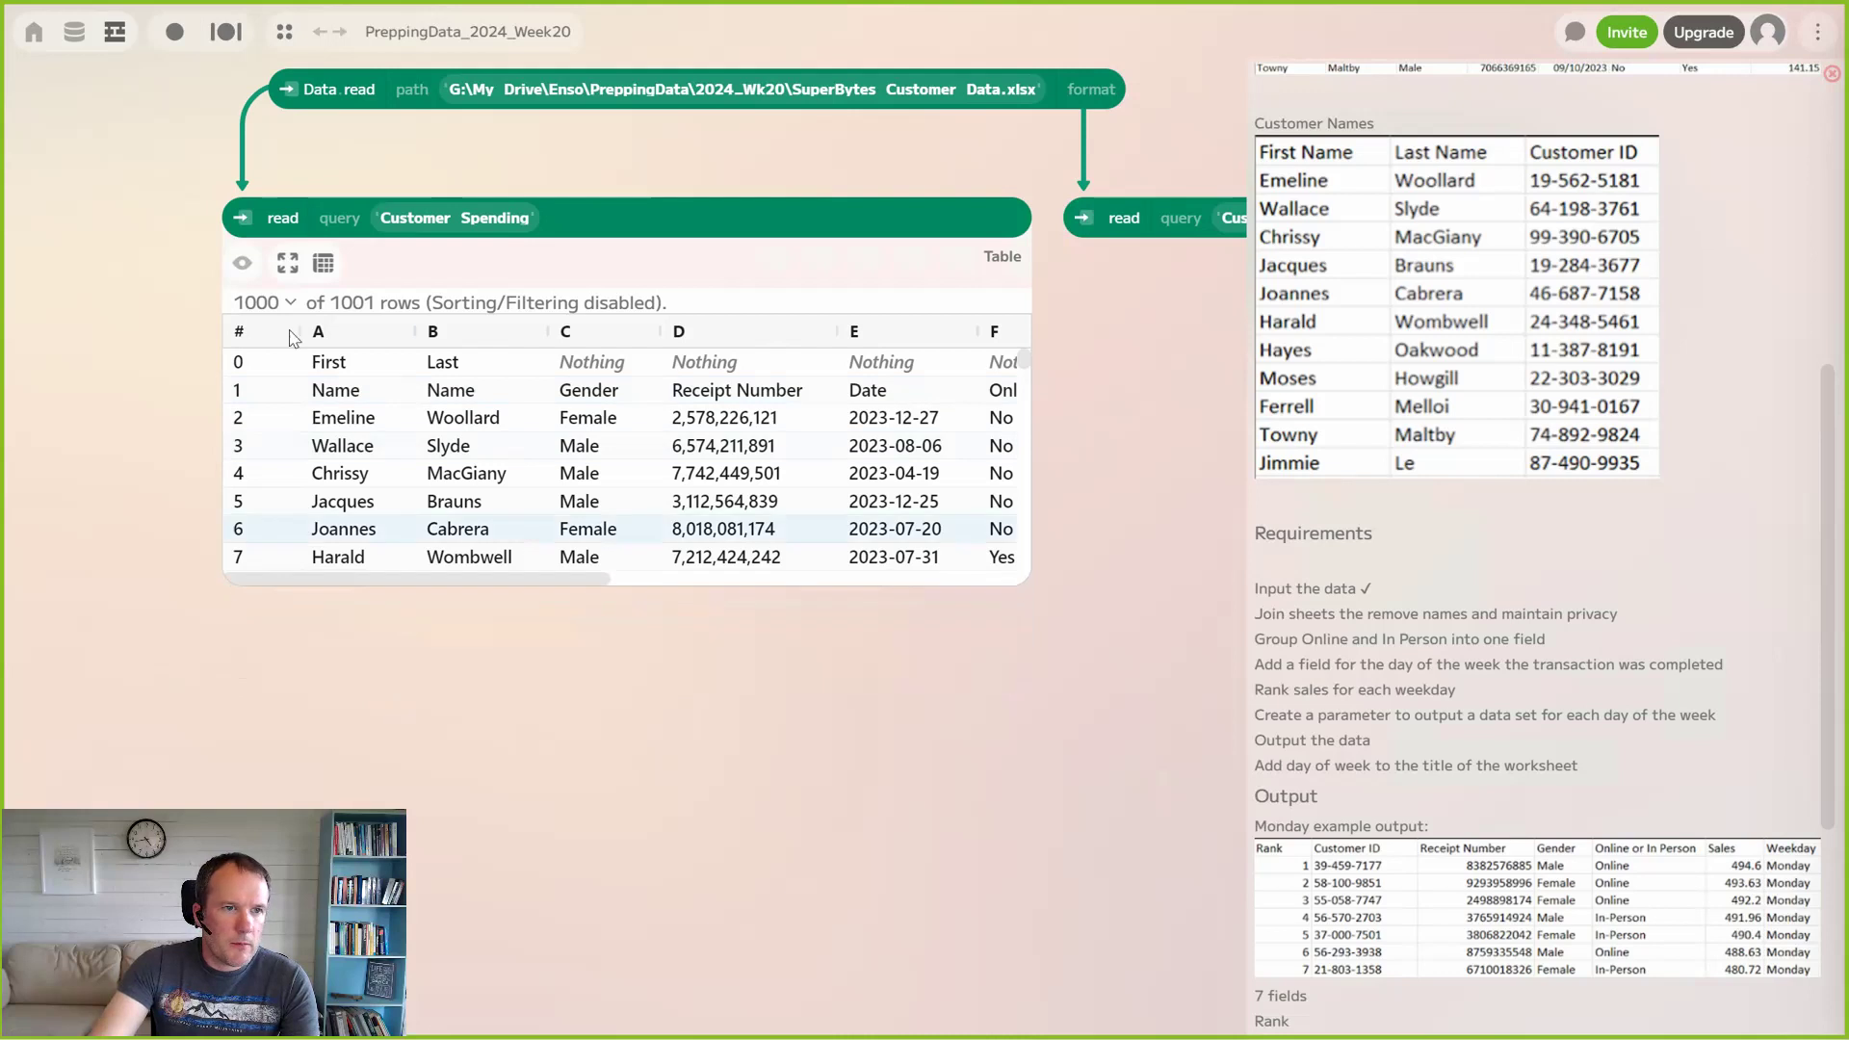
pyautogui.click(242, 612)
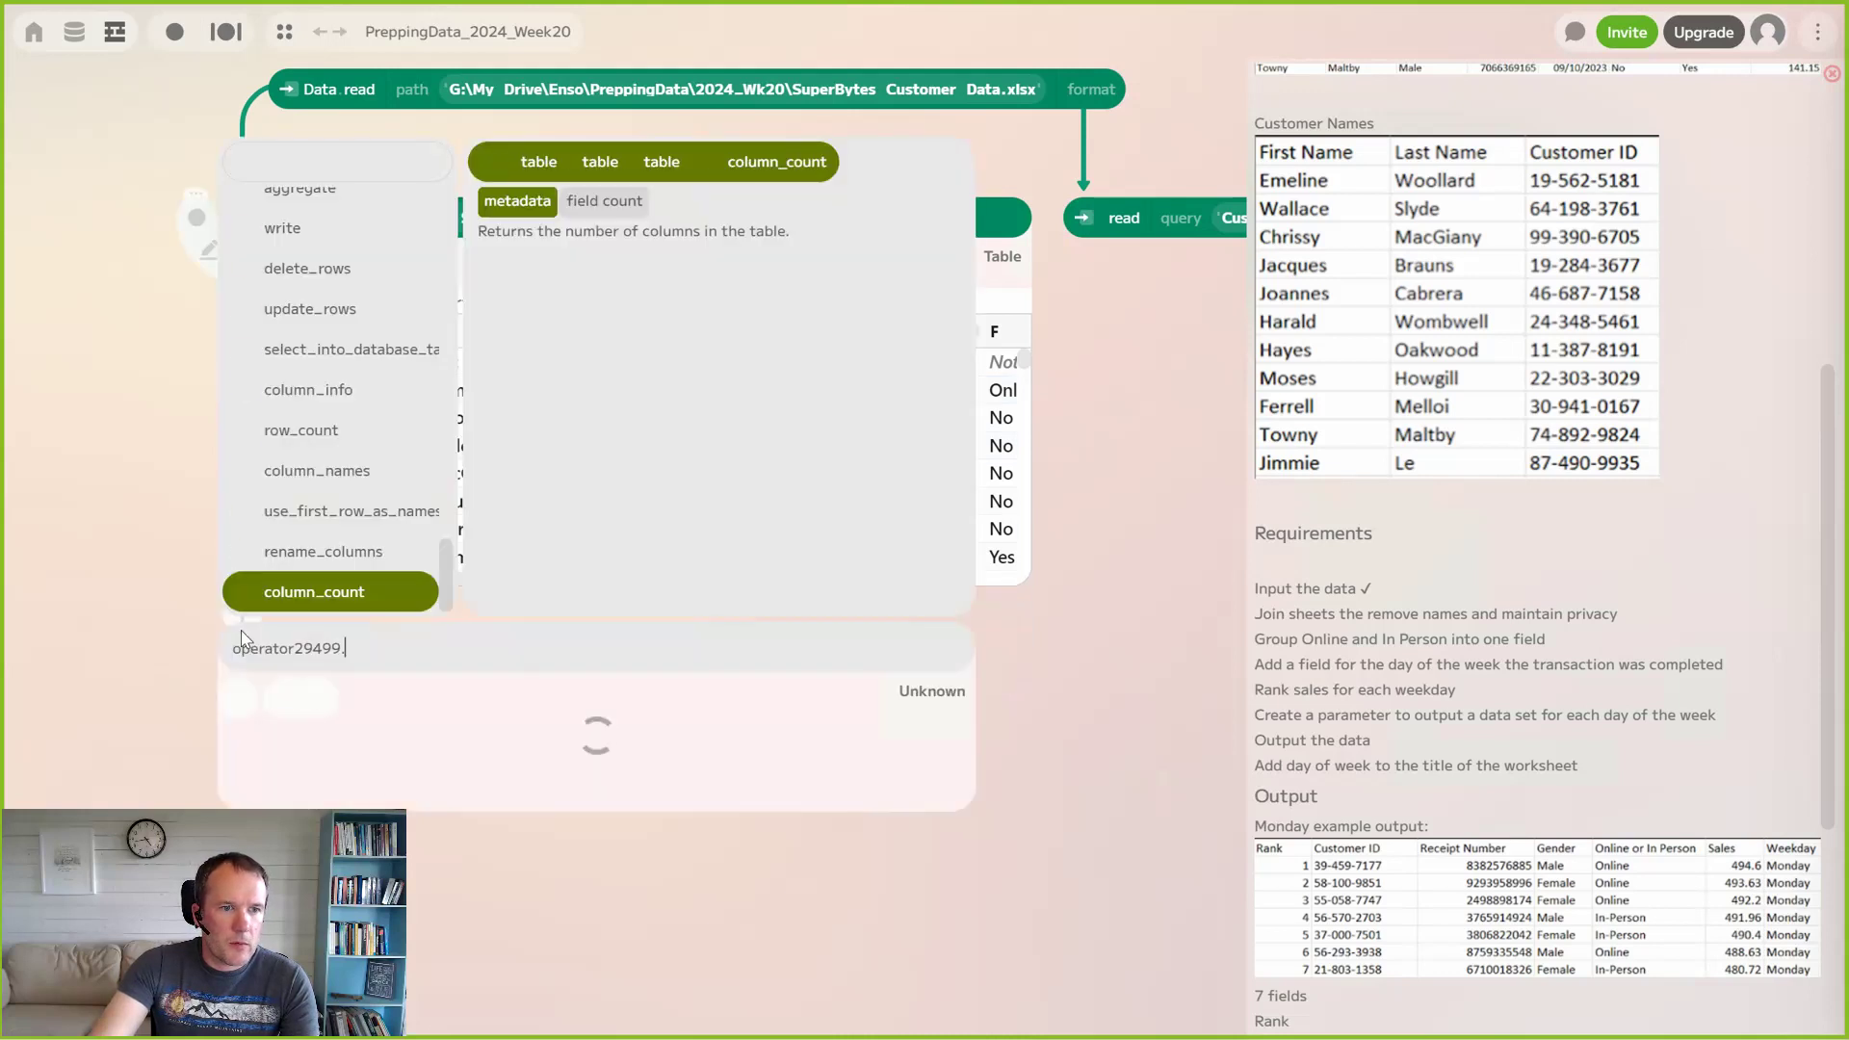
pyautogui.write('sk')
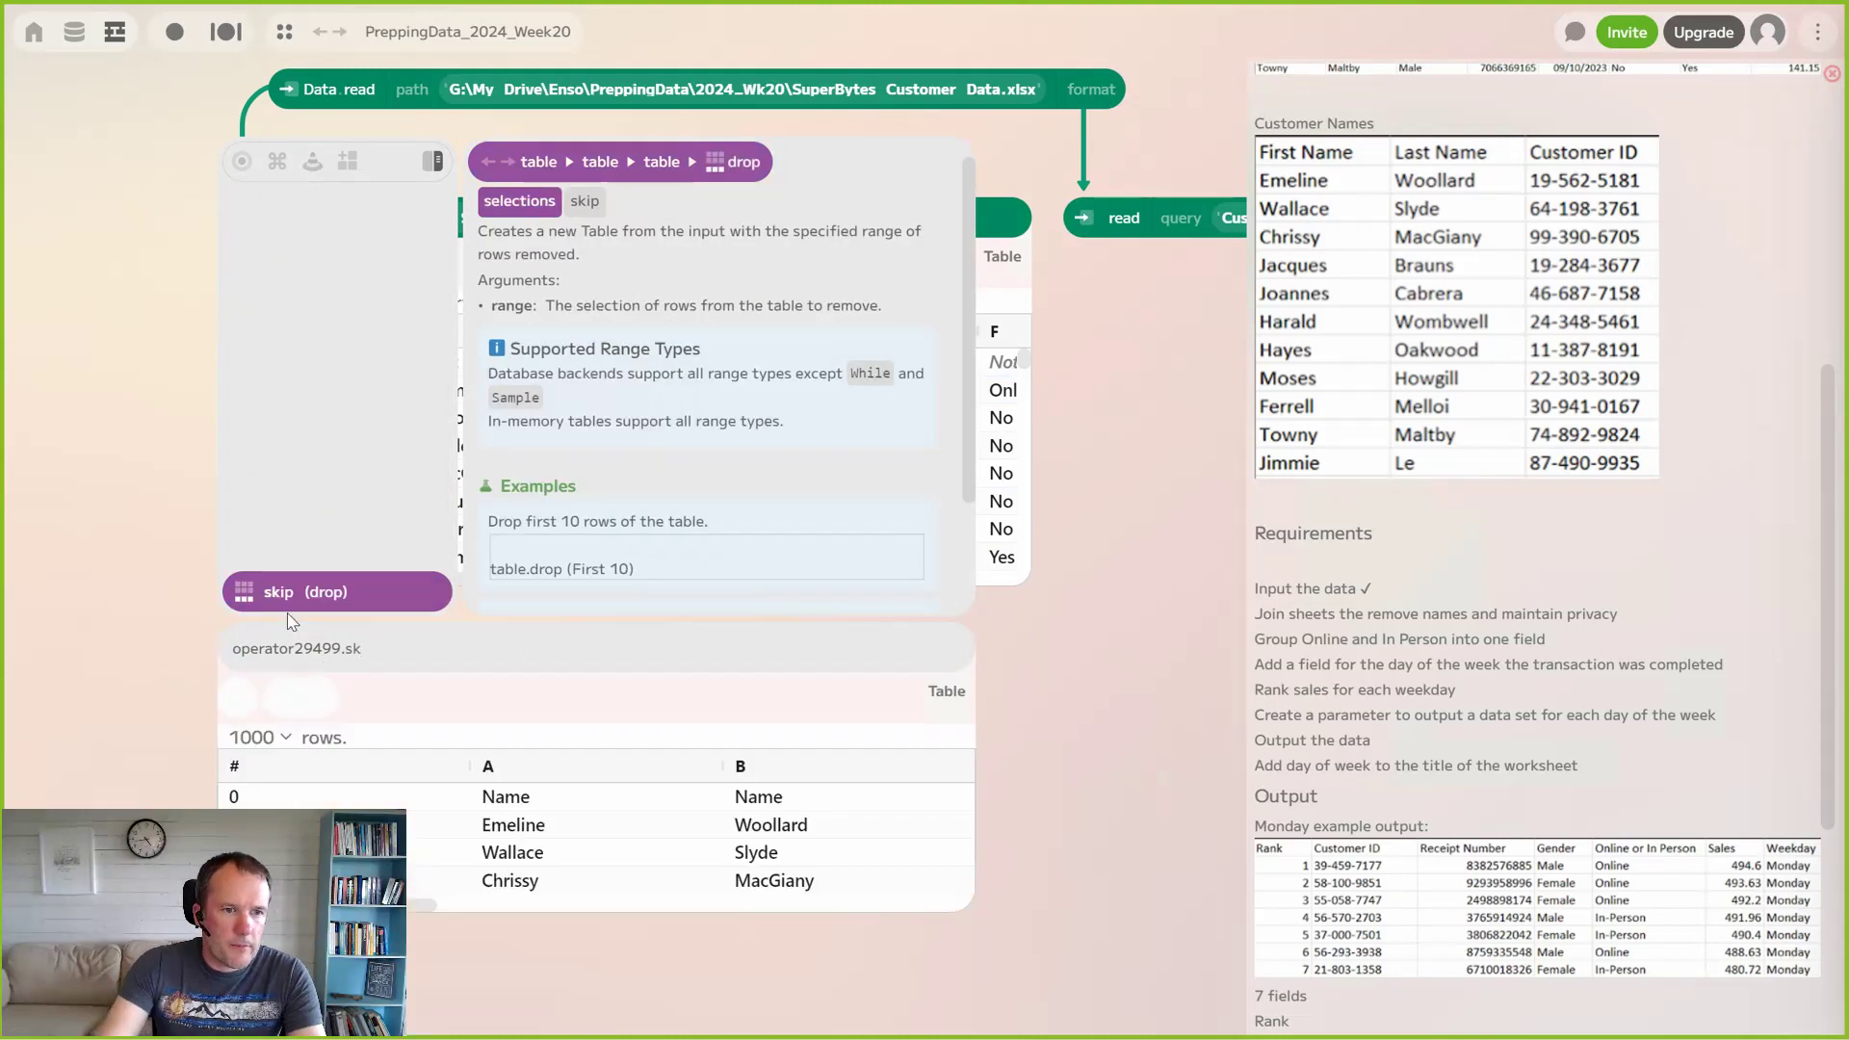
pyautogui.press('Return')
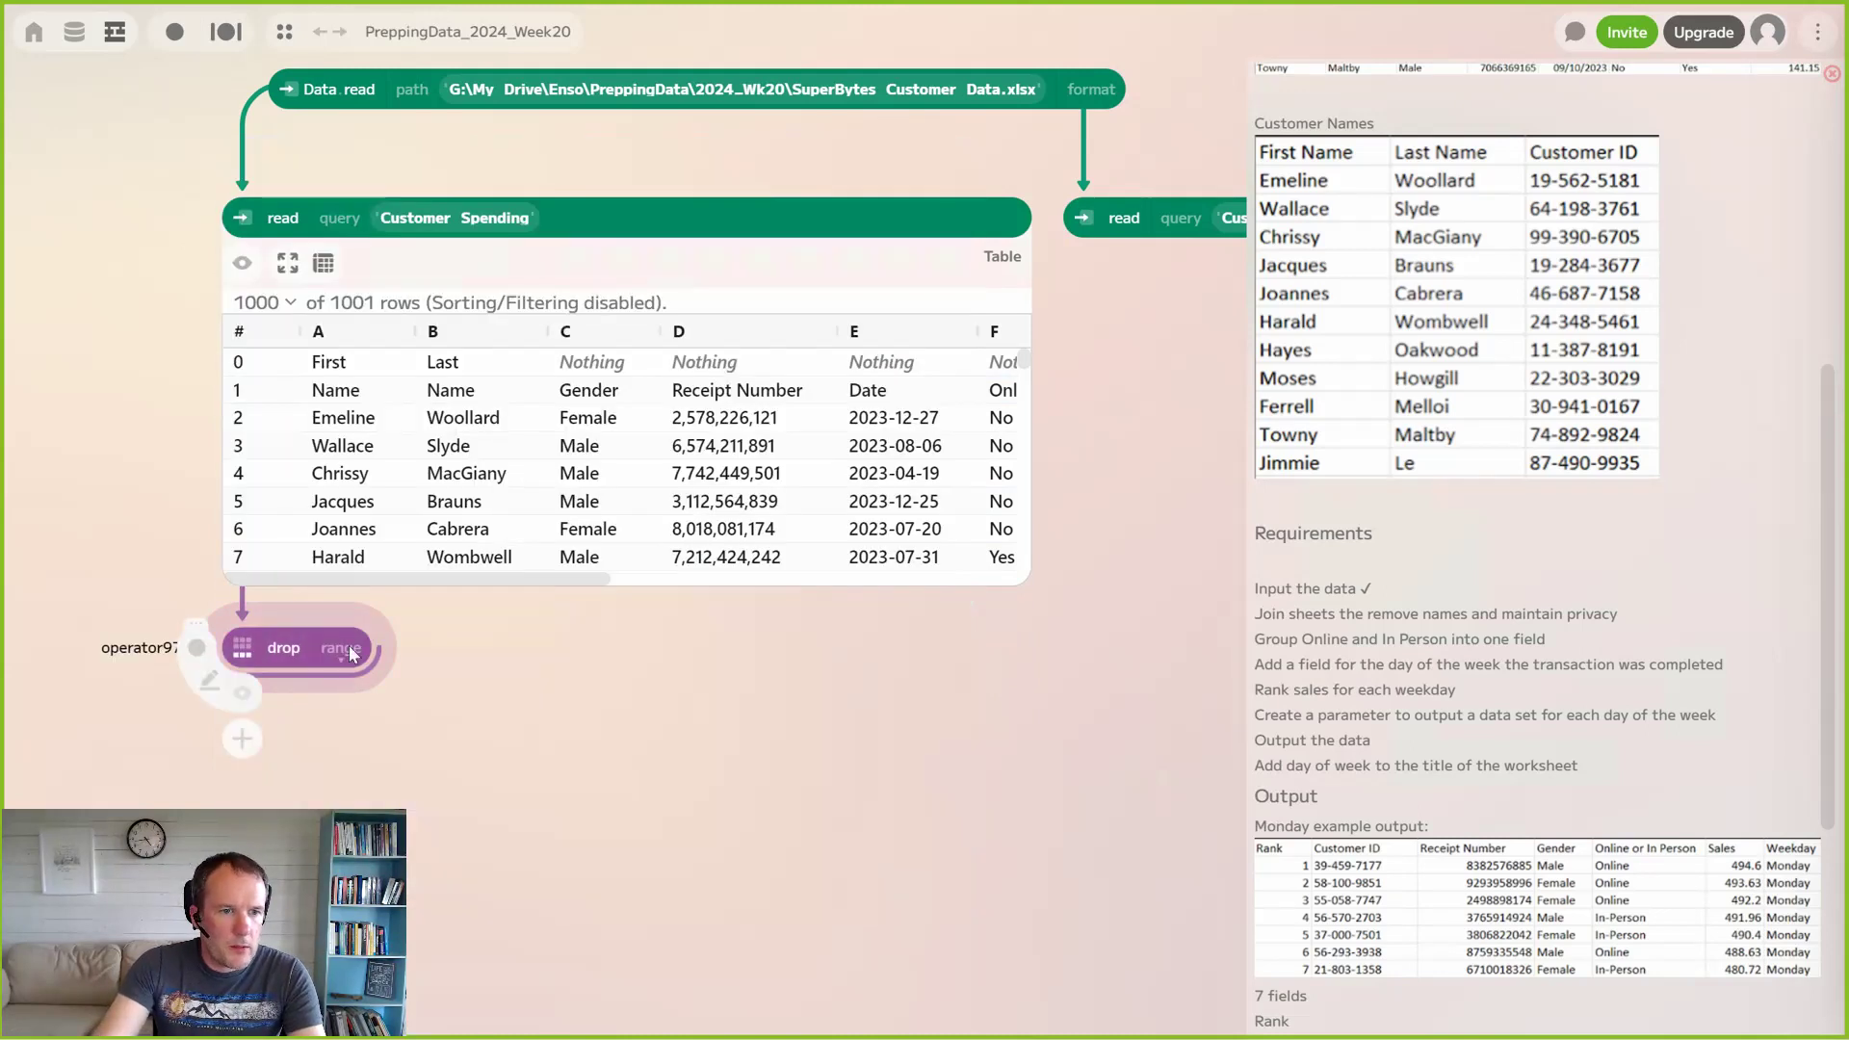
pyautogui.click(349, 645)
pyautogui.click(317, 692)
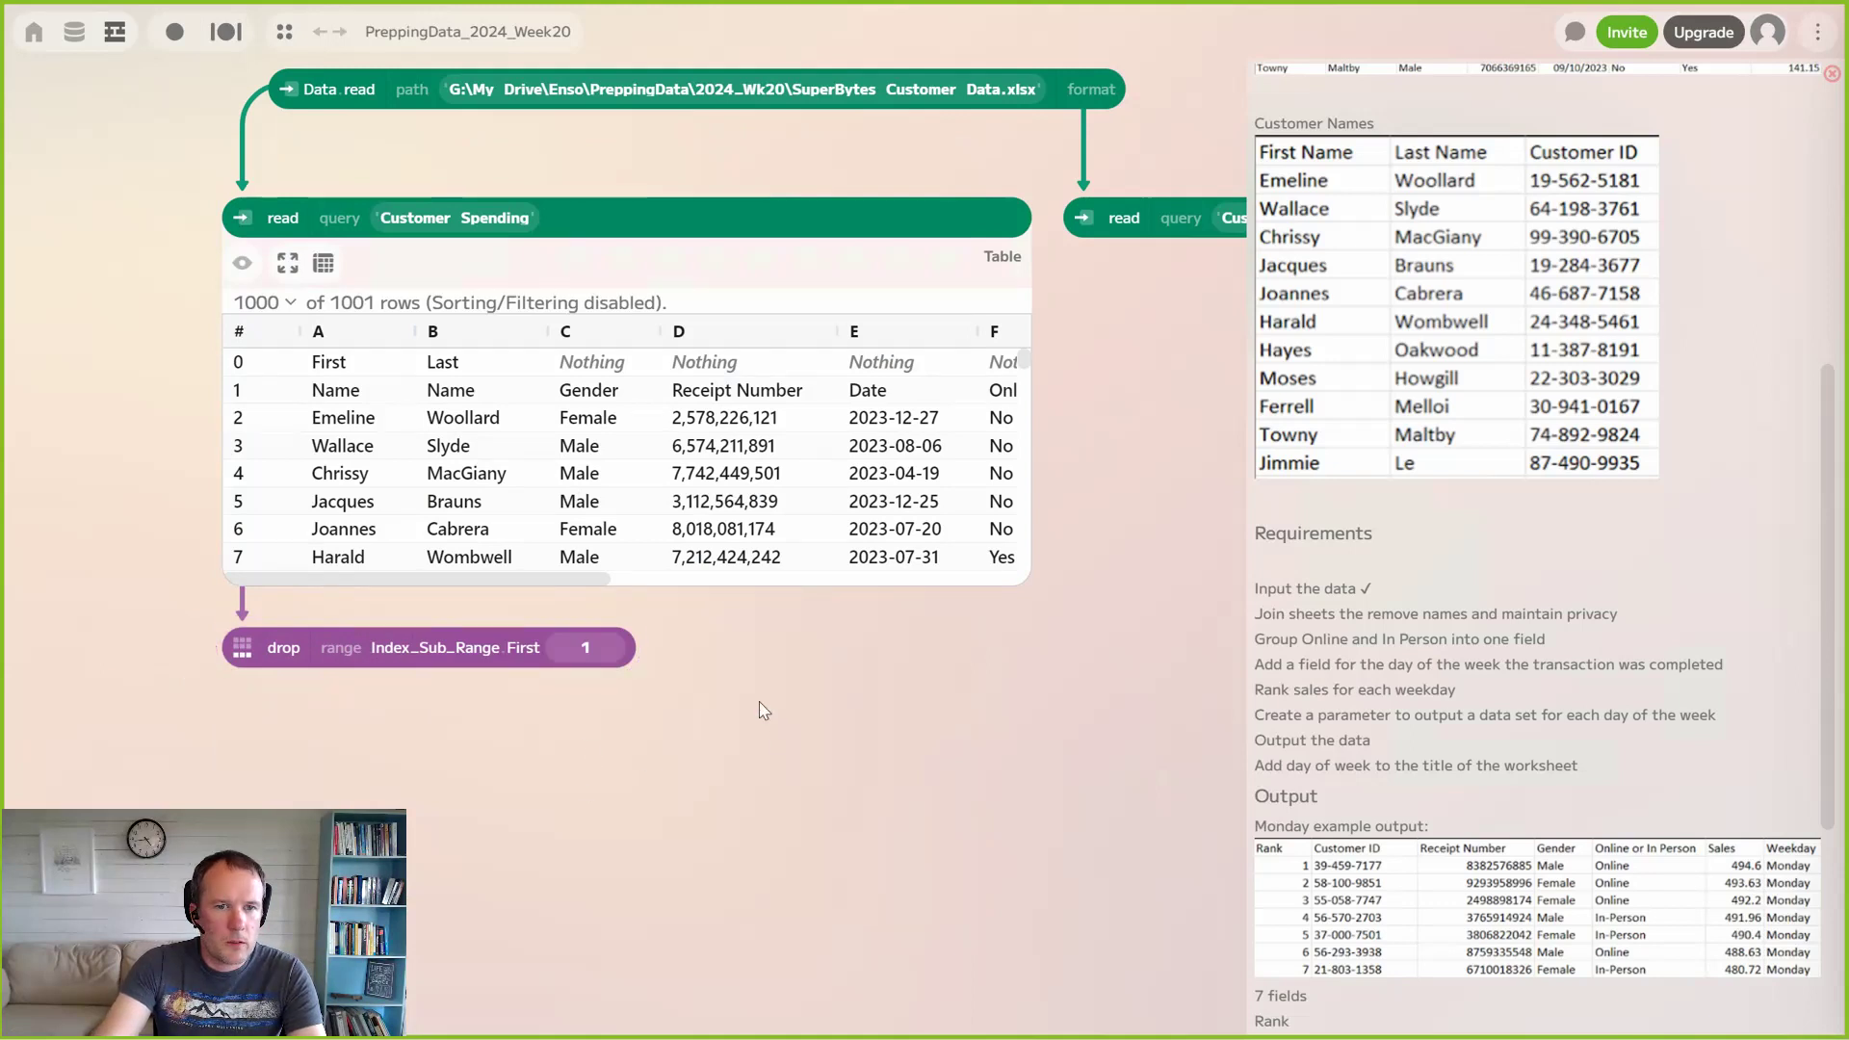
# Align the workbook component with the Customer Spending branch and close the vertical gaps down to the drop component
pyautogui.scroll(-1, 717, 702)
pyautogui.scroll(-1, 738, 645)
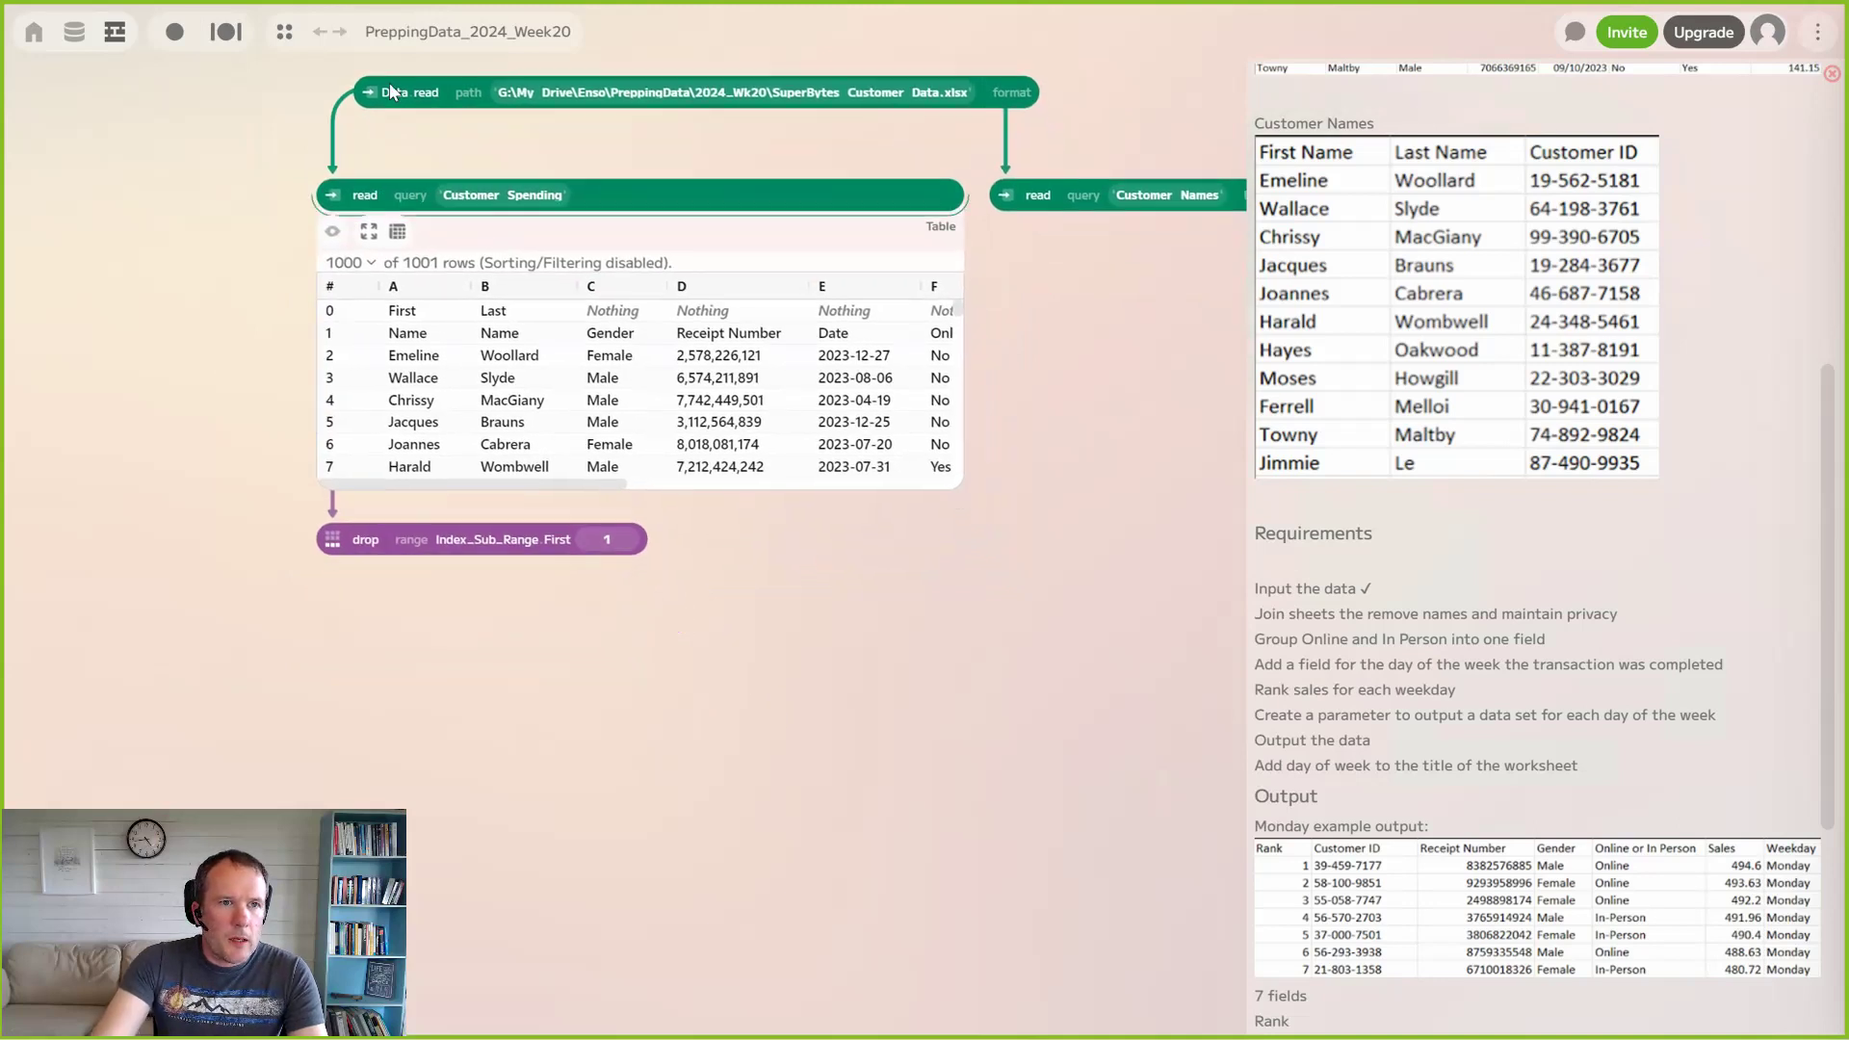
pyautogui.moveTo(368, 87); pyautogui.dragTo(316, 88)
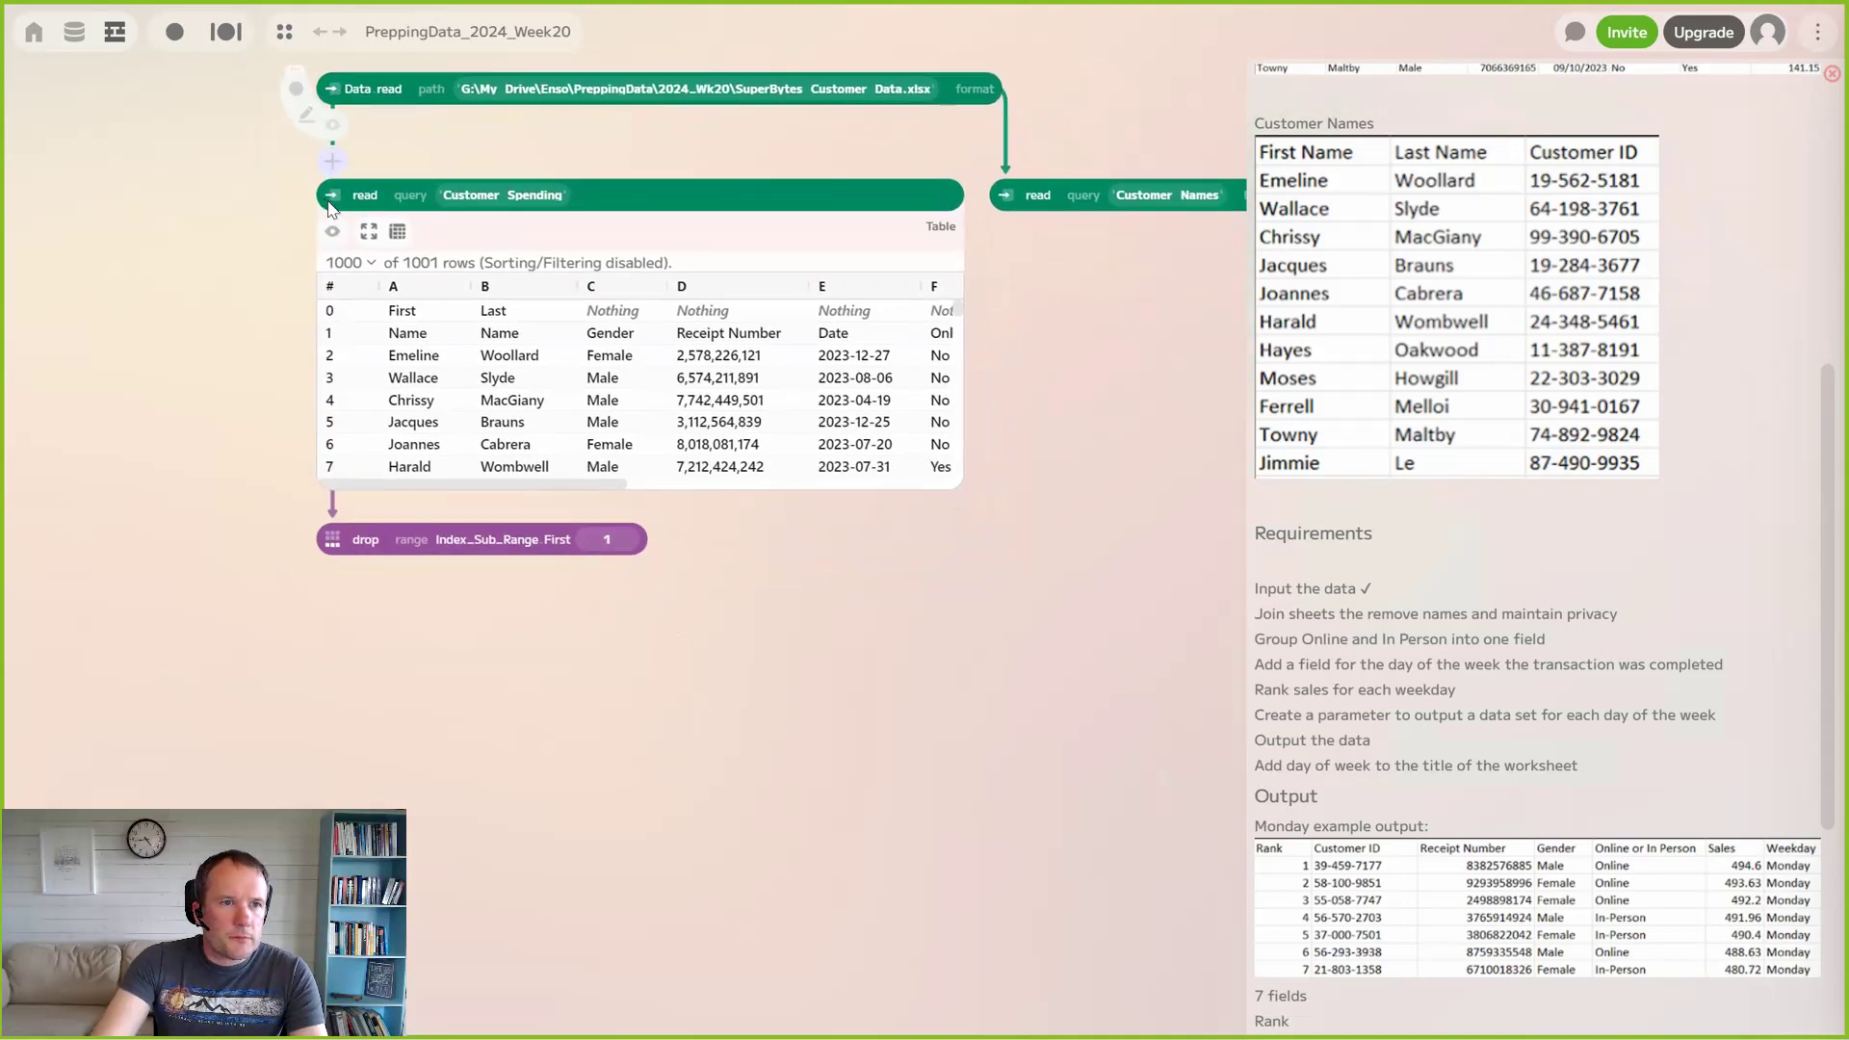
pyautogui.moveTo(330, 201); pyautogui.dragTo(330, 159)
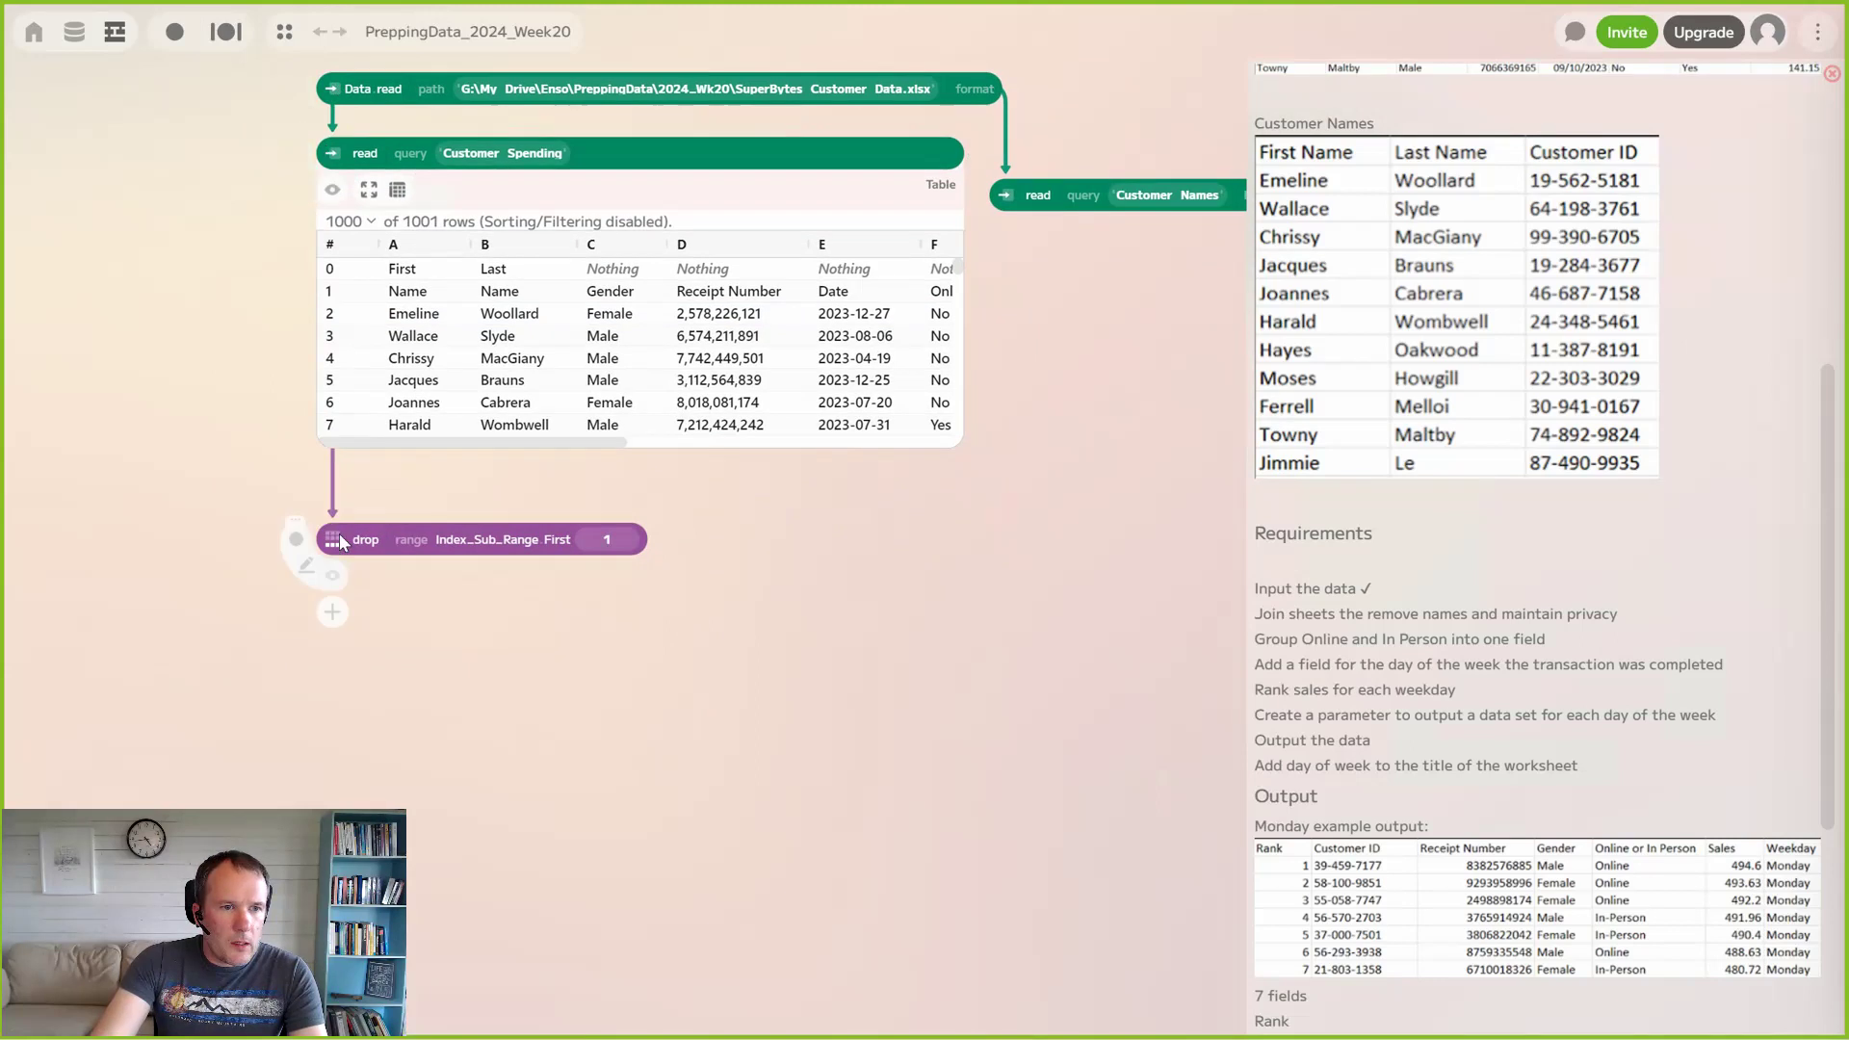
pyautogui.moveTo(333, 541); pyautogui.dragTo(333, 491)
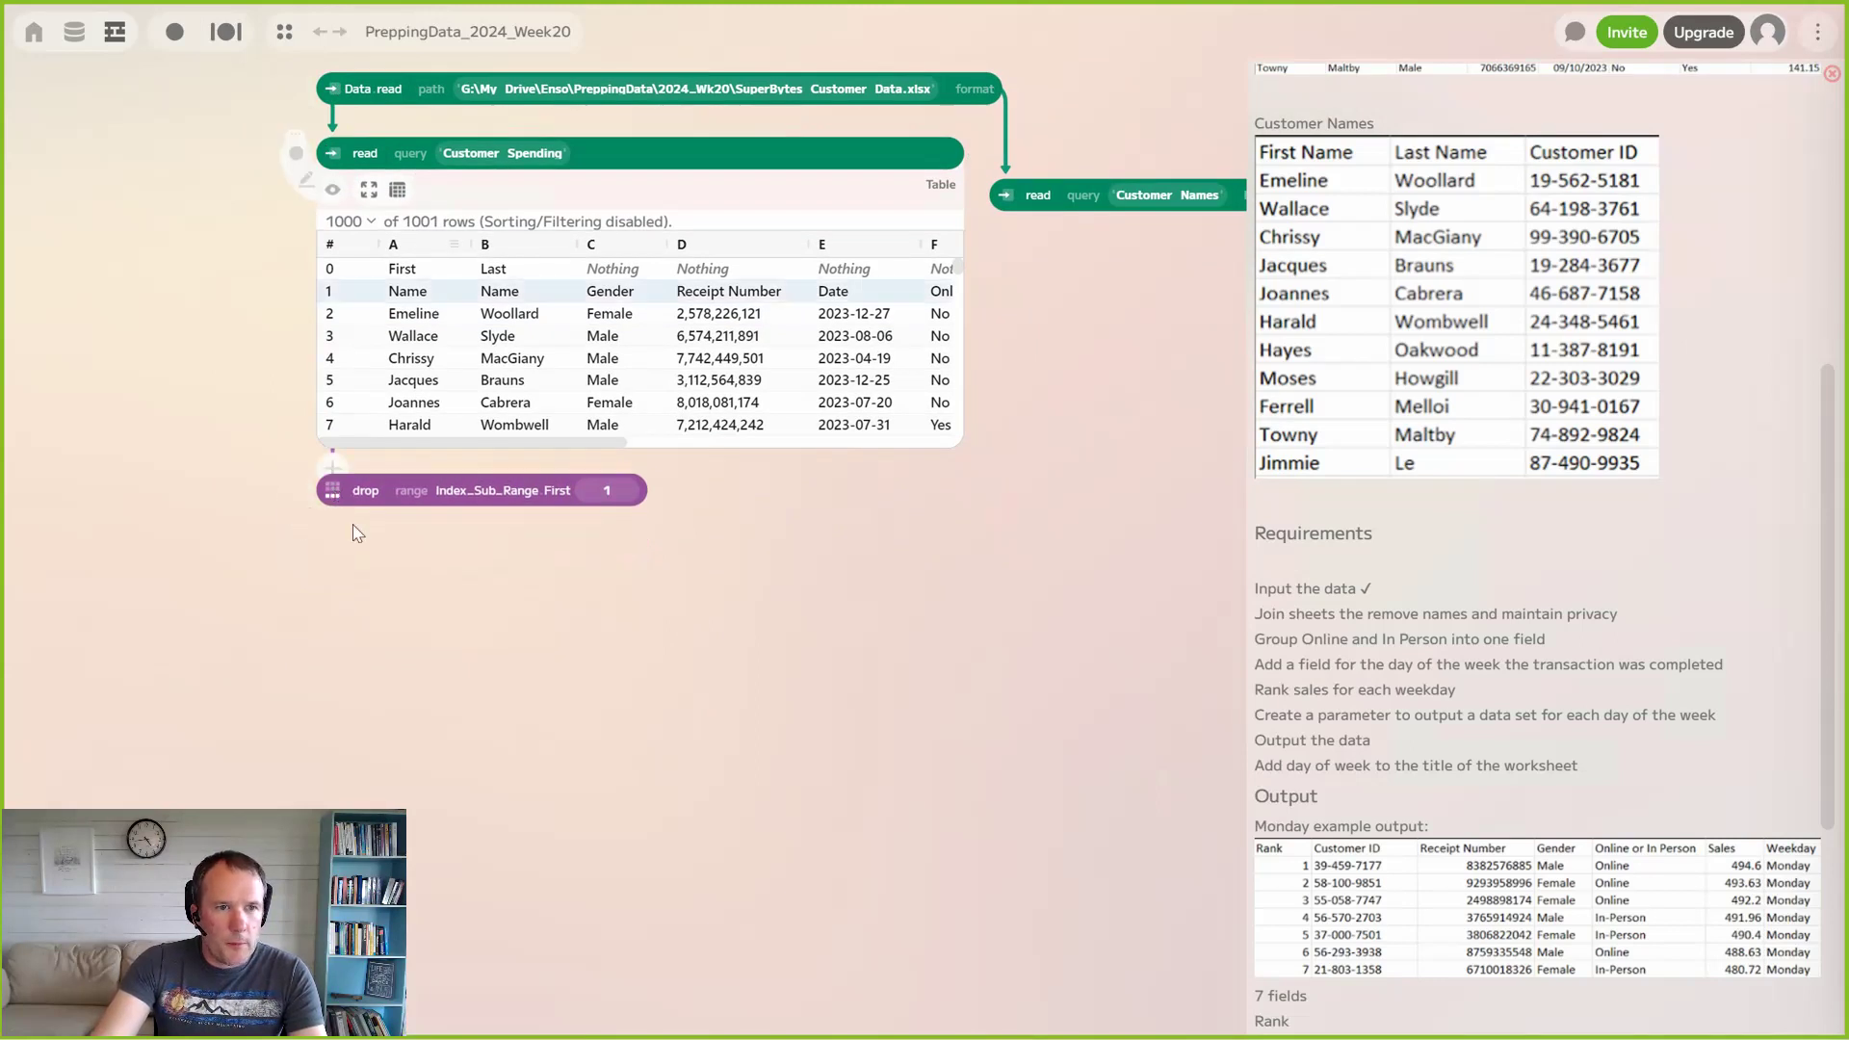
# Preview the drop component's output across to its last column and hide the preview
pyautogui.click(332, 526)
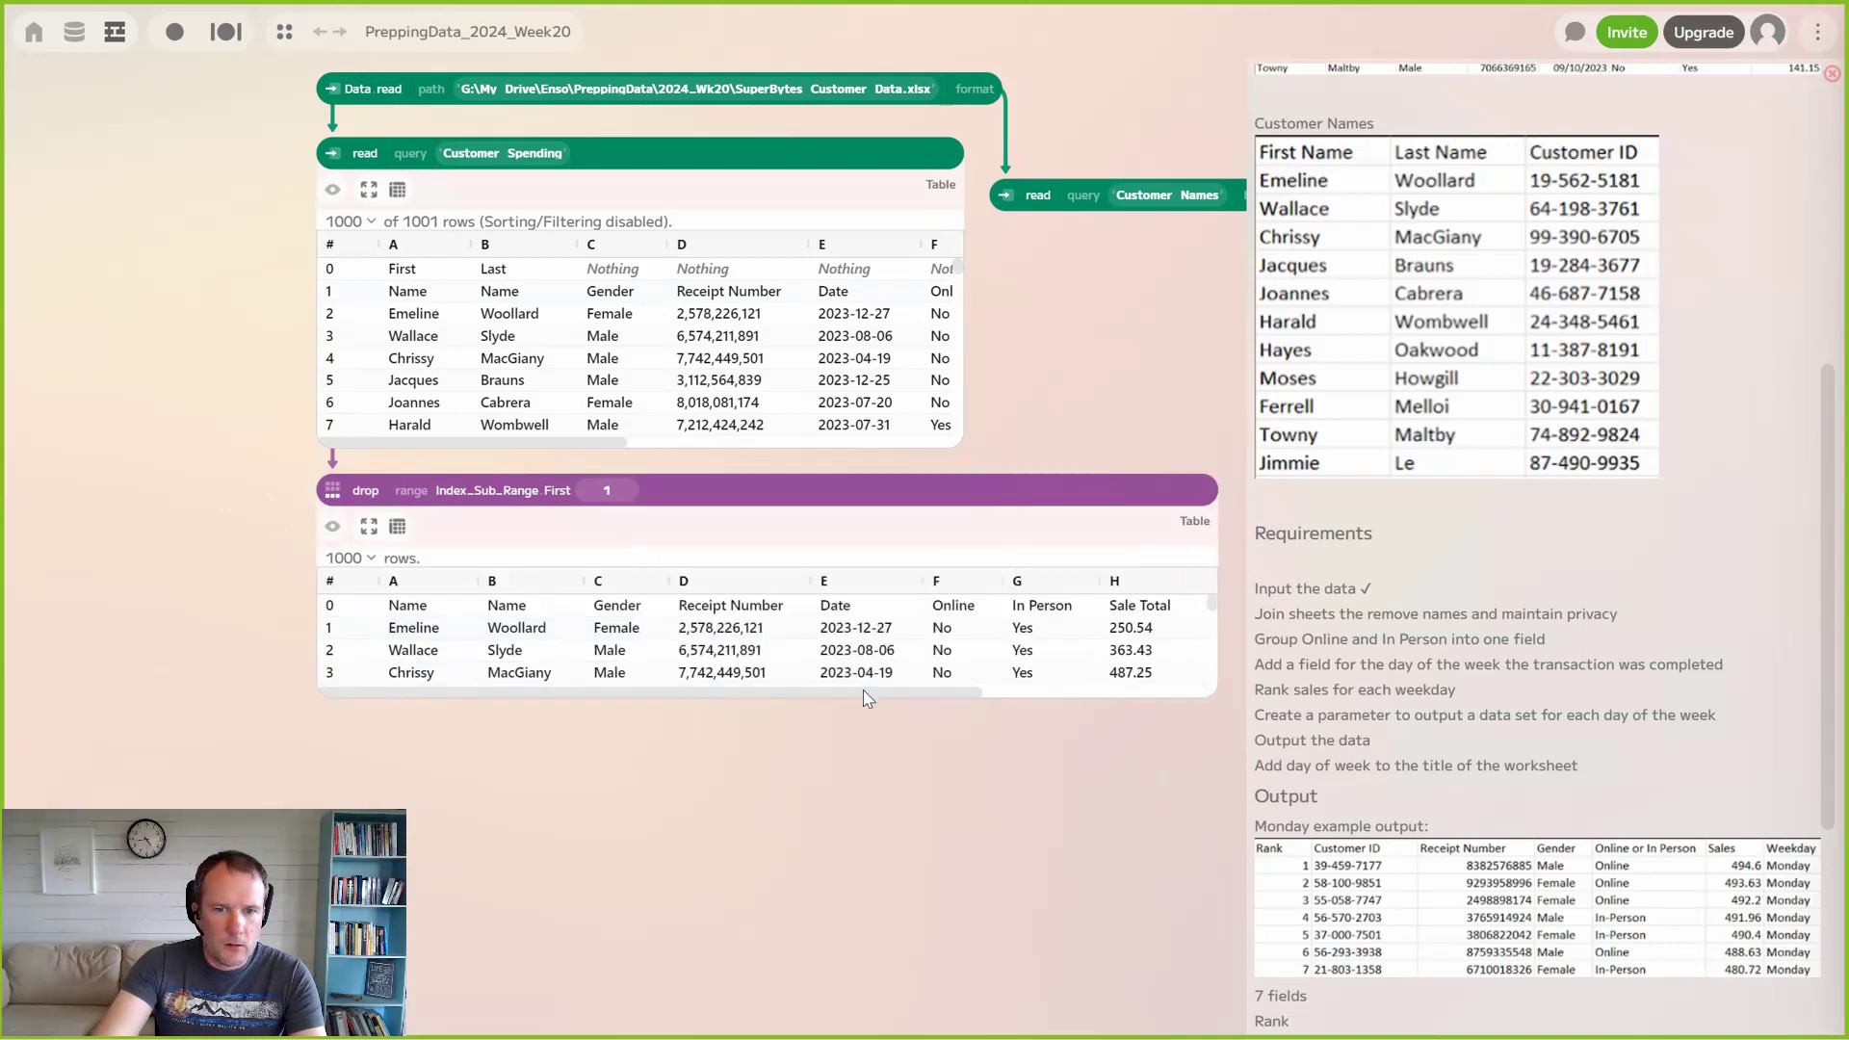
pyautogui.moveTo(864, 692); pyautogui.dragTo(1114, 722)
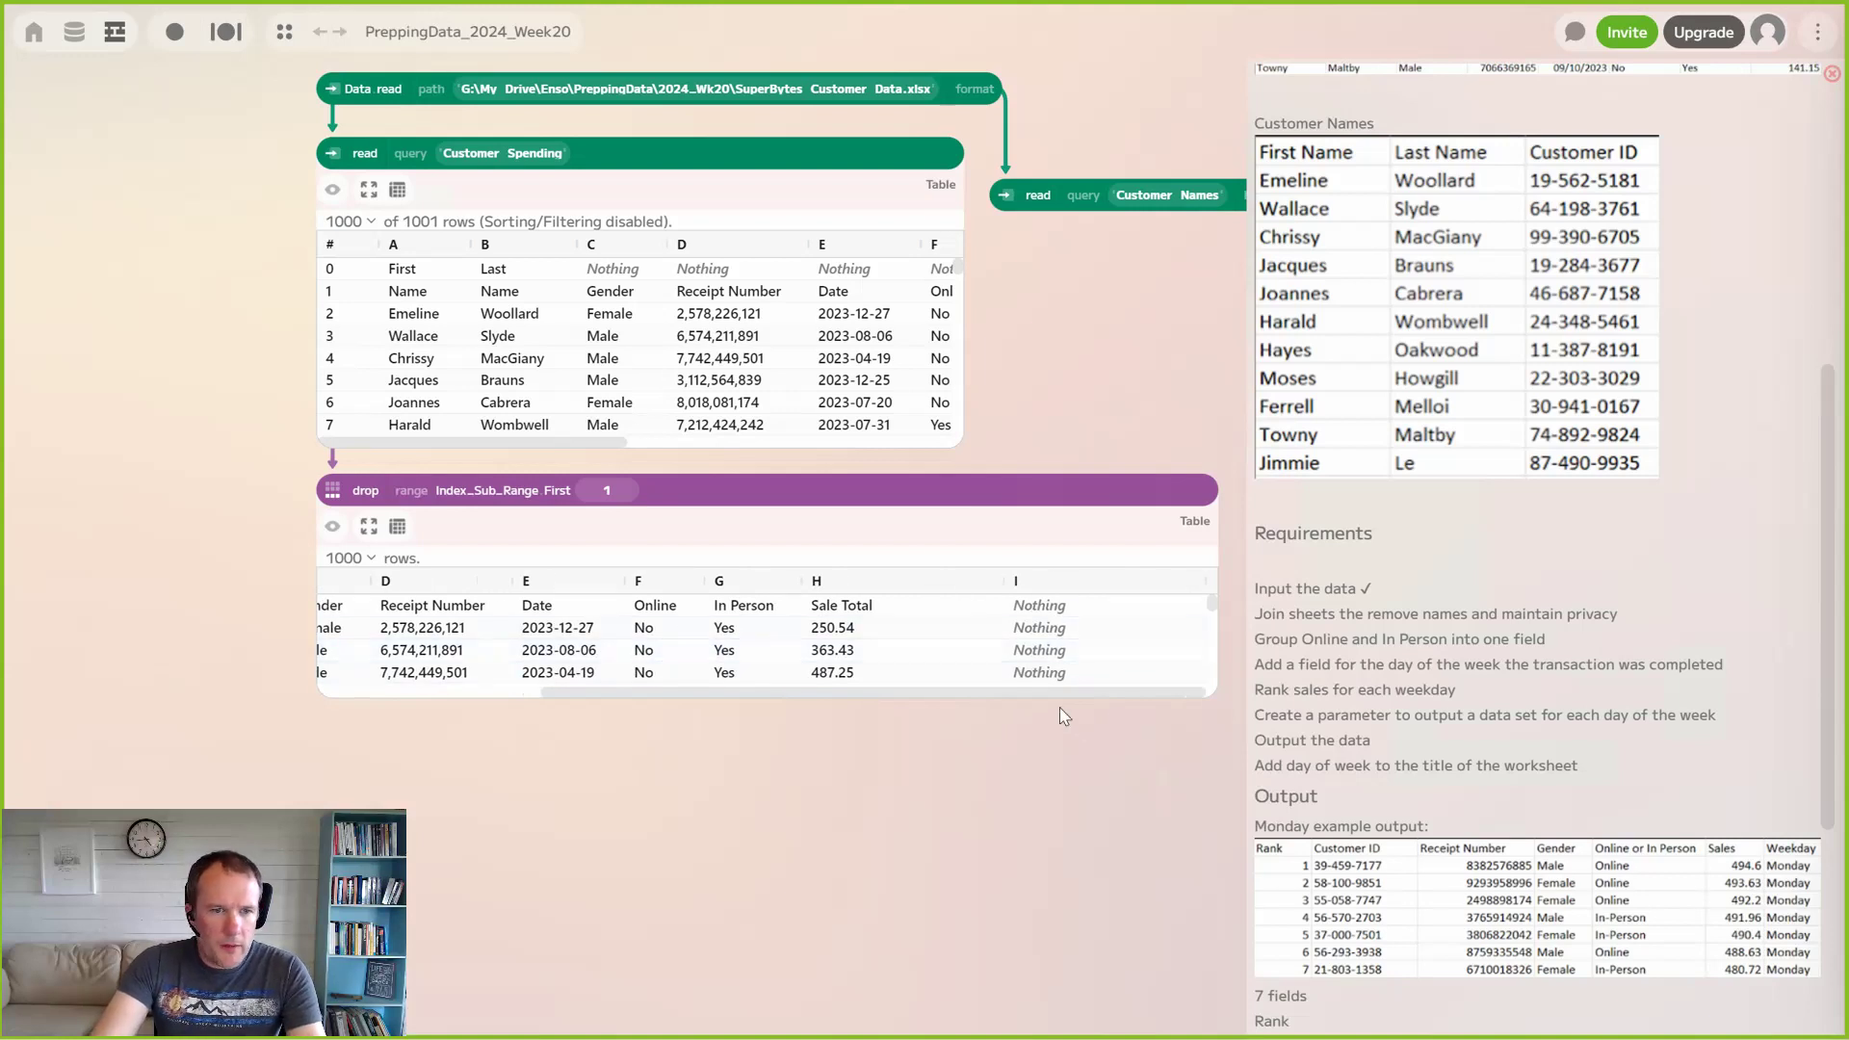
pyautogui.click(332, 526)
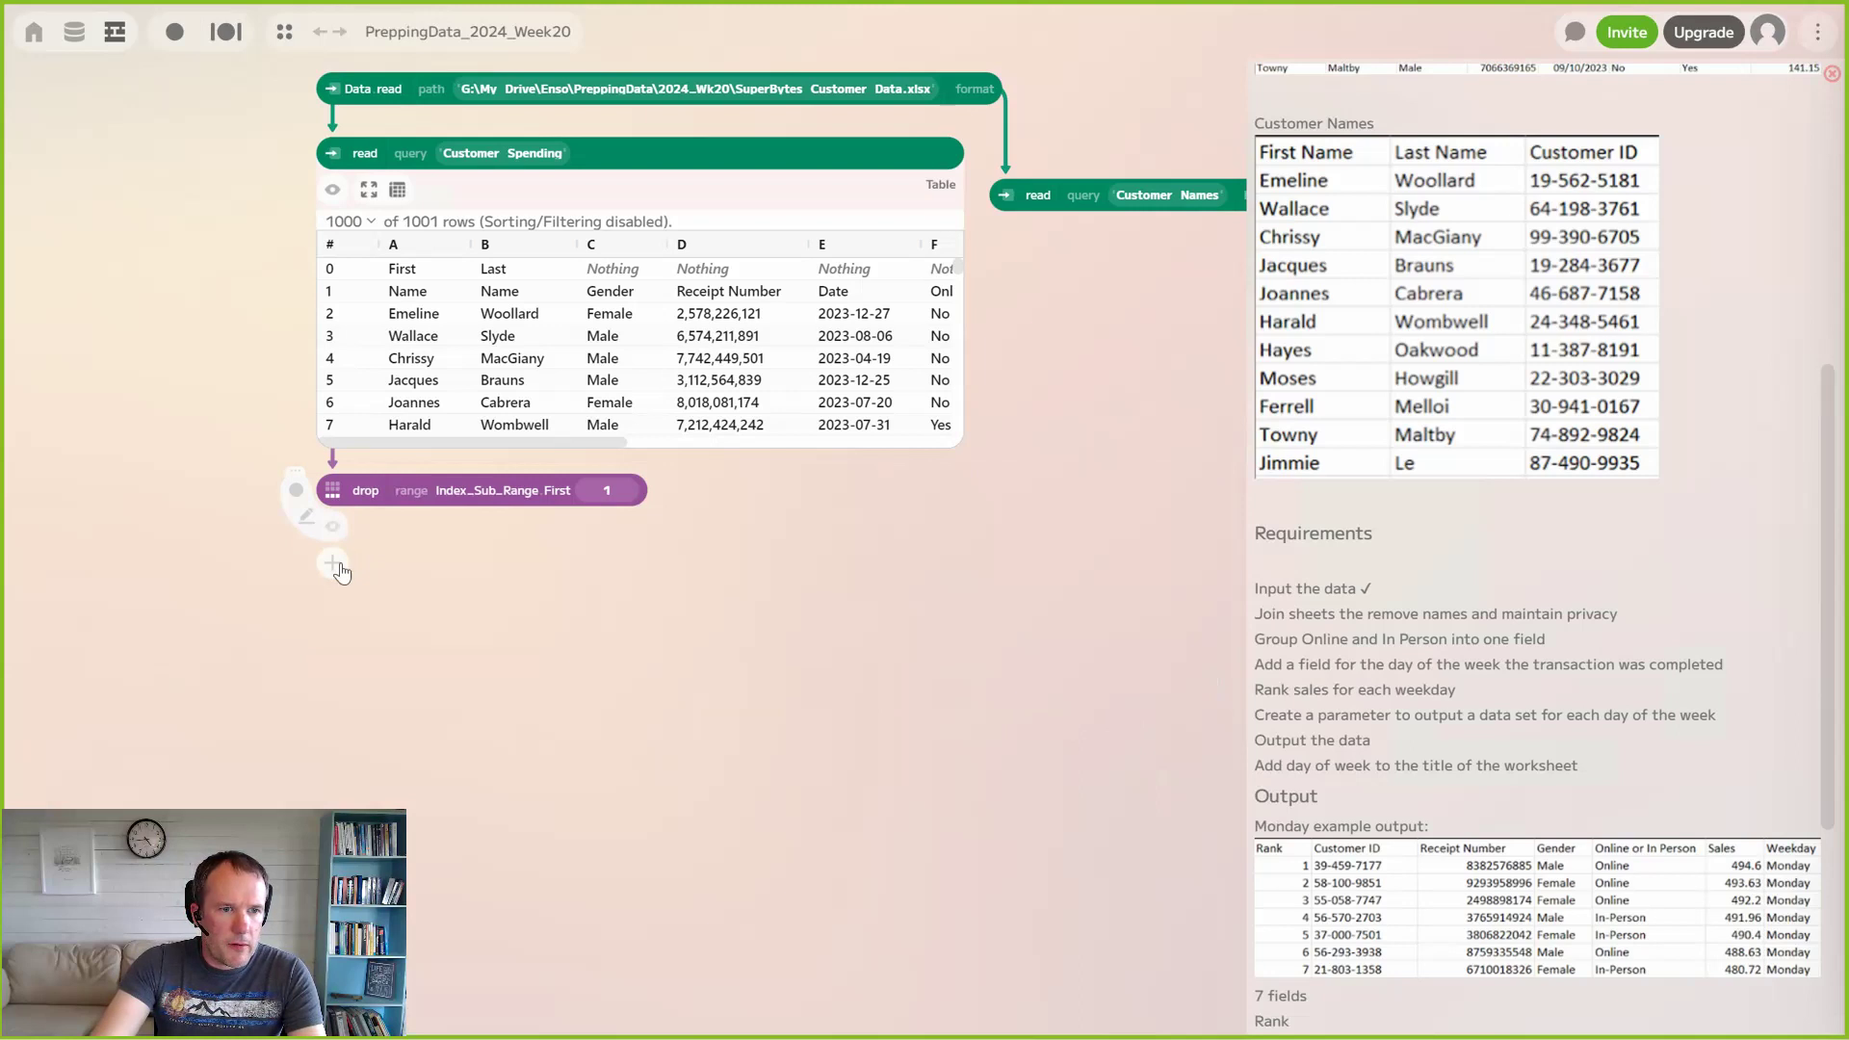
# Add a remove_blank_columns component beneath the drop component
pyautogui.click(332, 563)
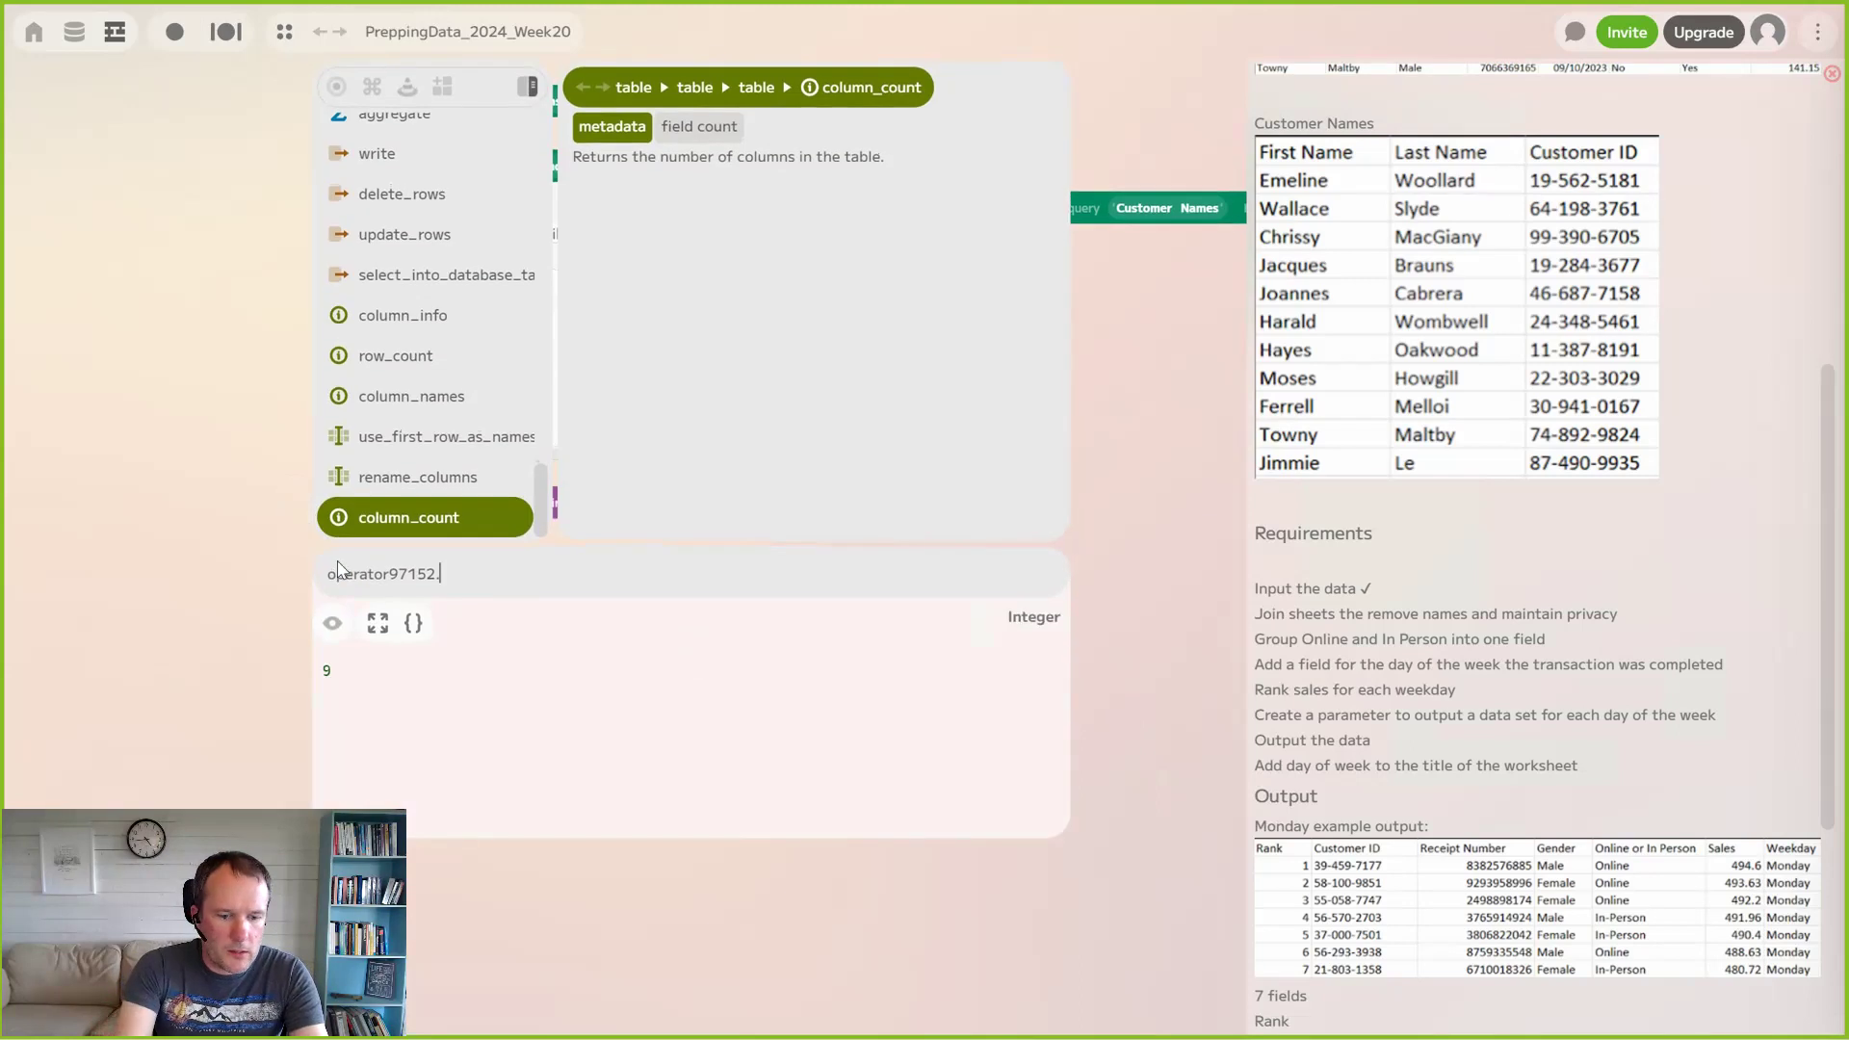
pyautogui.write('rem')
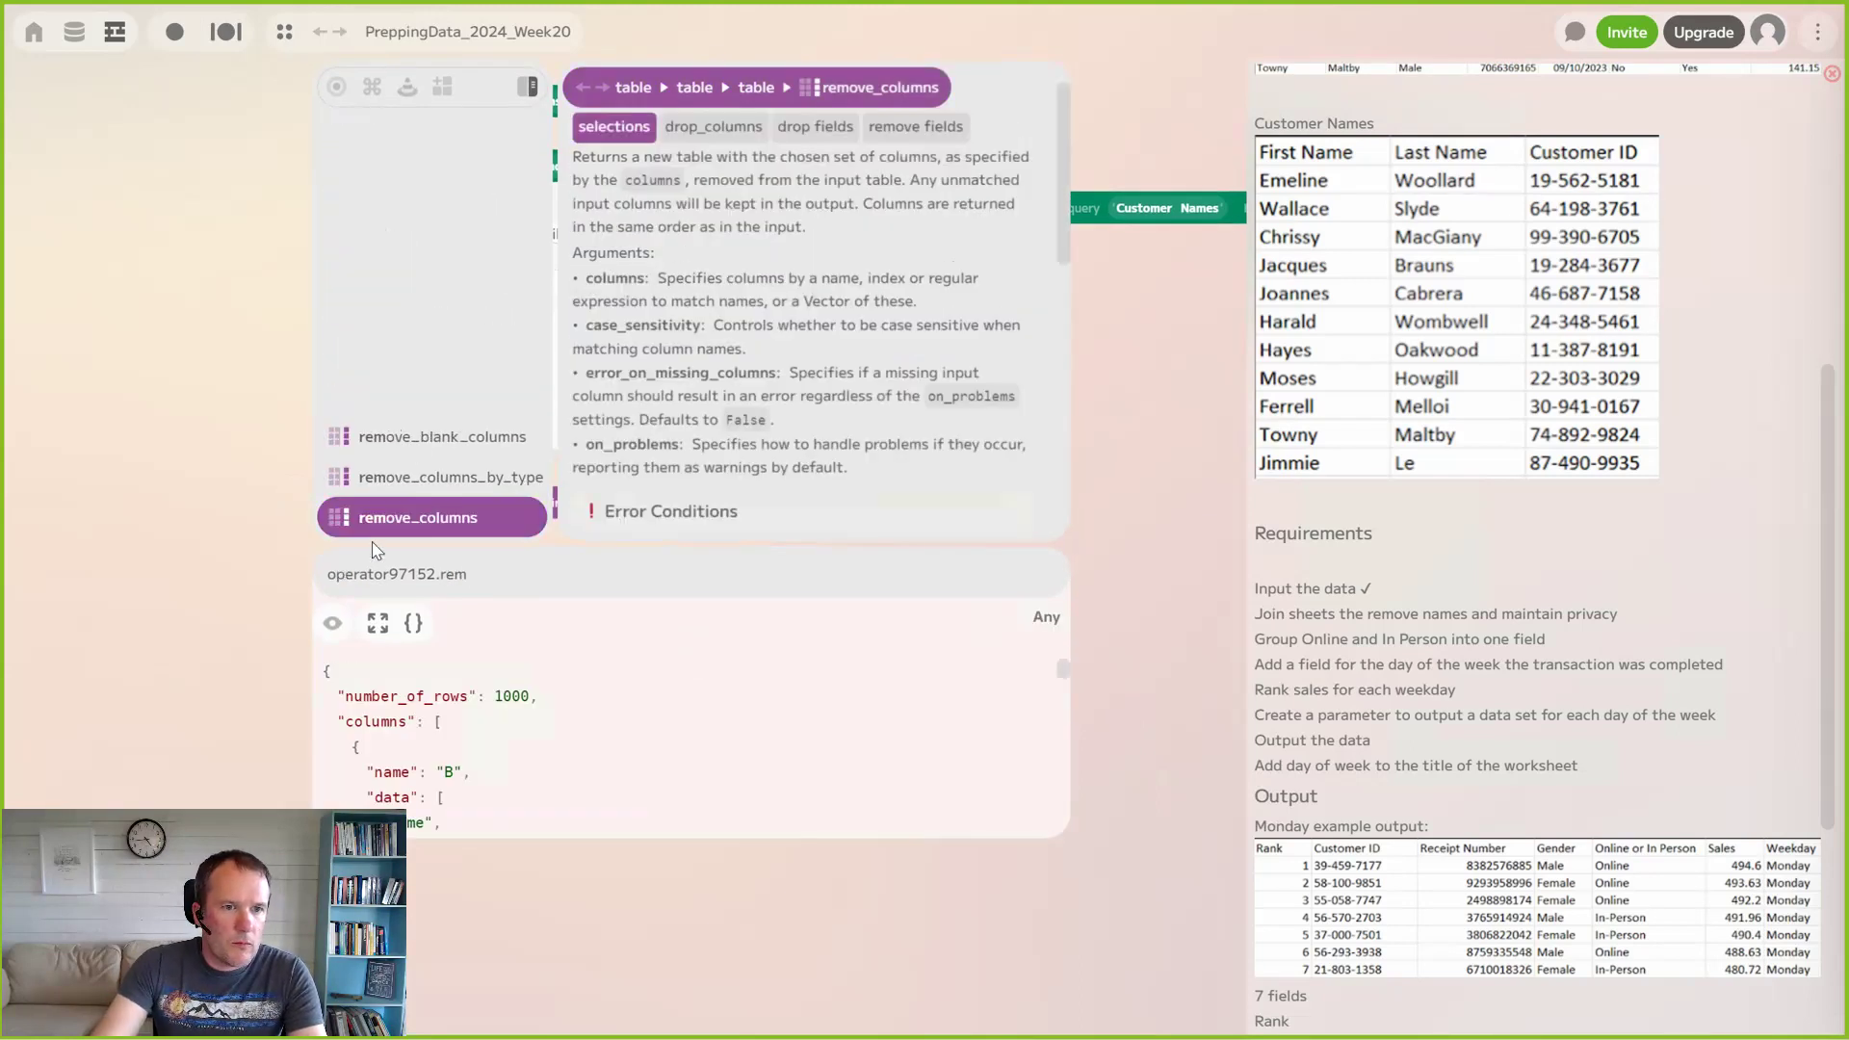
pyautogui.click(414, 441)
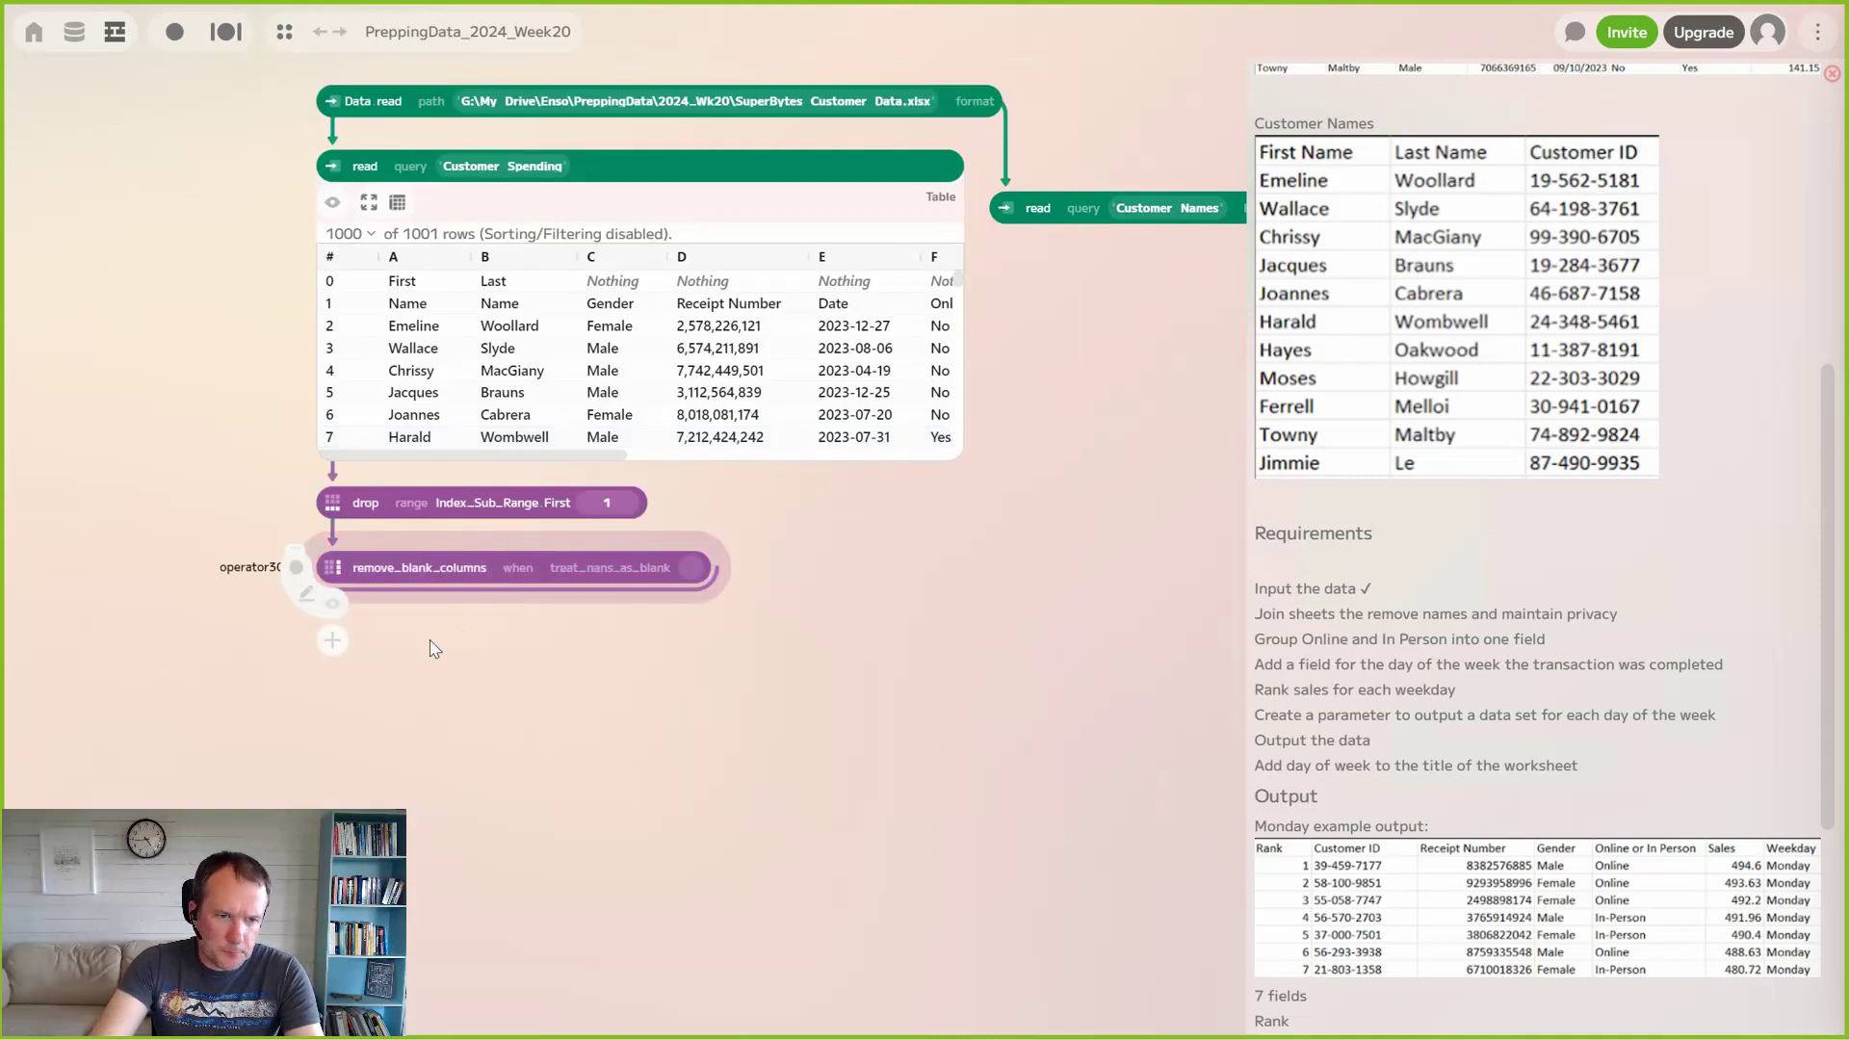
# Hide the Customer Spending preview and stack the drop and remove_blank_columns components closely beneath the read
pyautogui.click(332, 202)
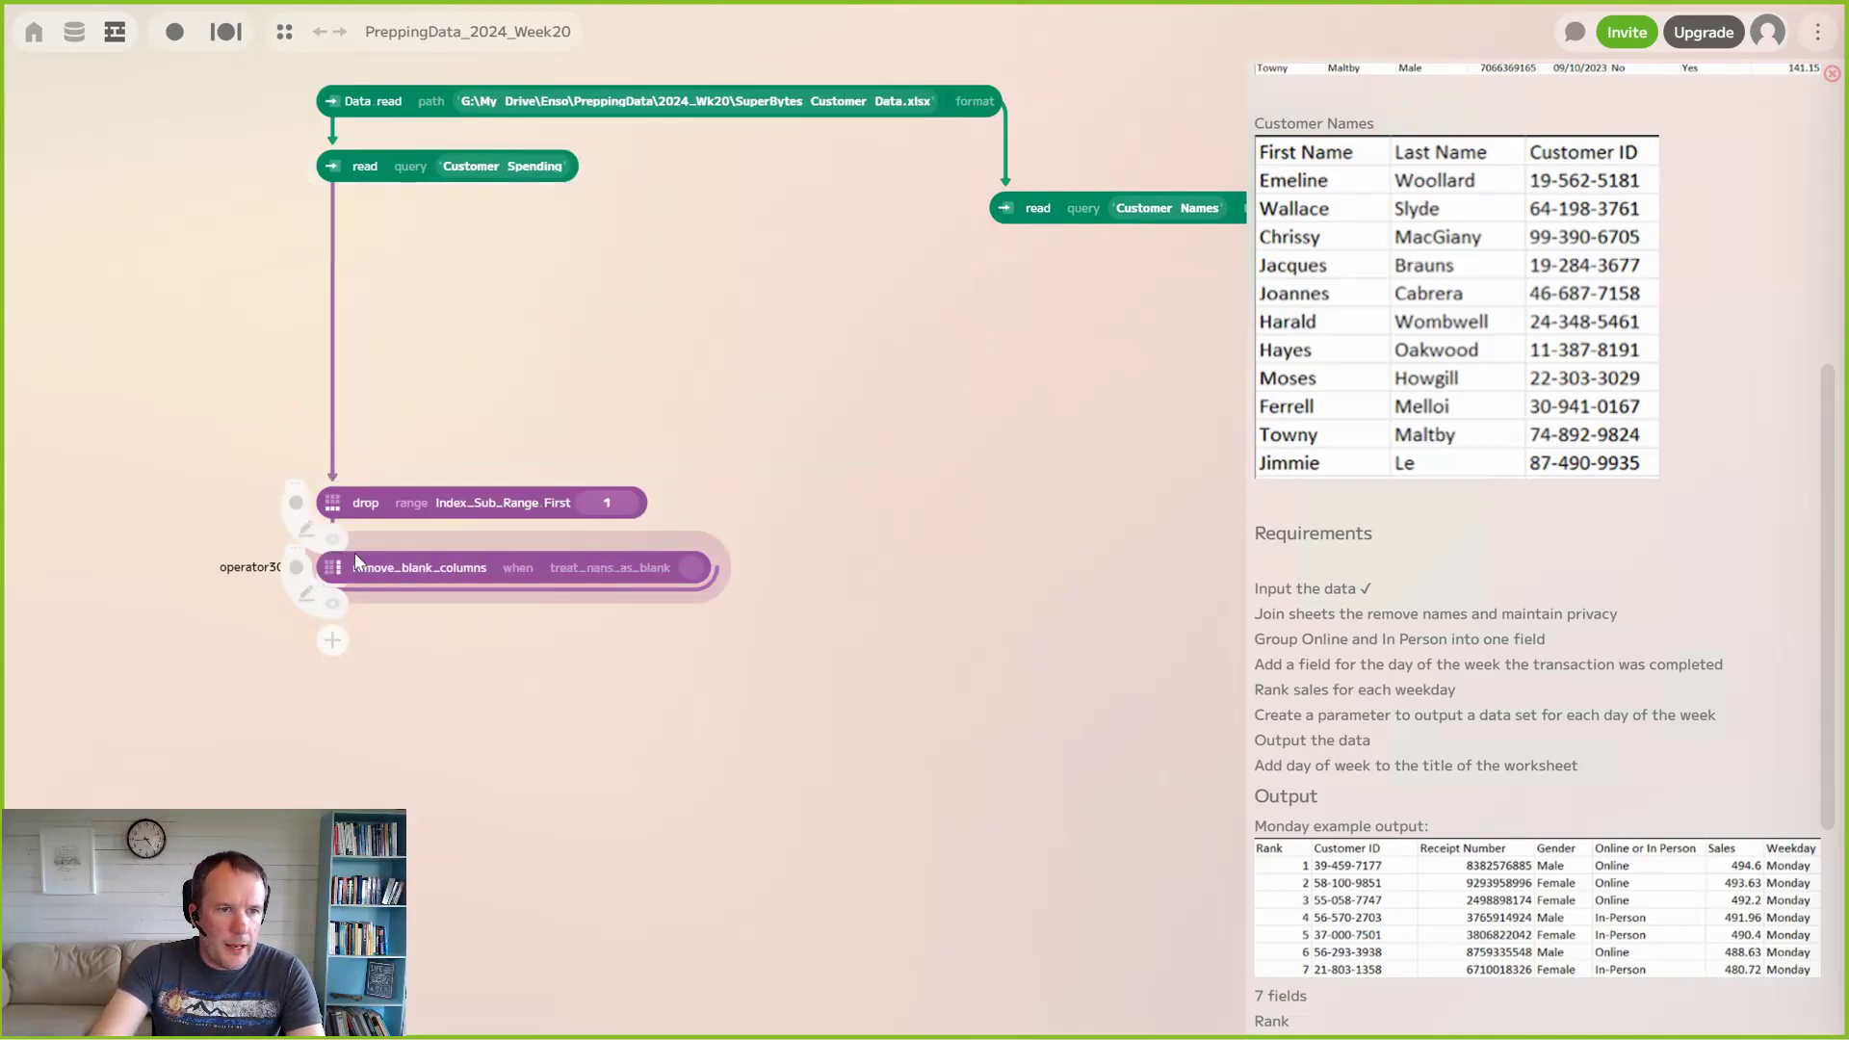
pyautogui.moveTo(331, 498); pyautogui.dragTo(332, 227)
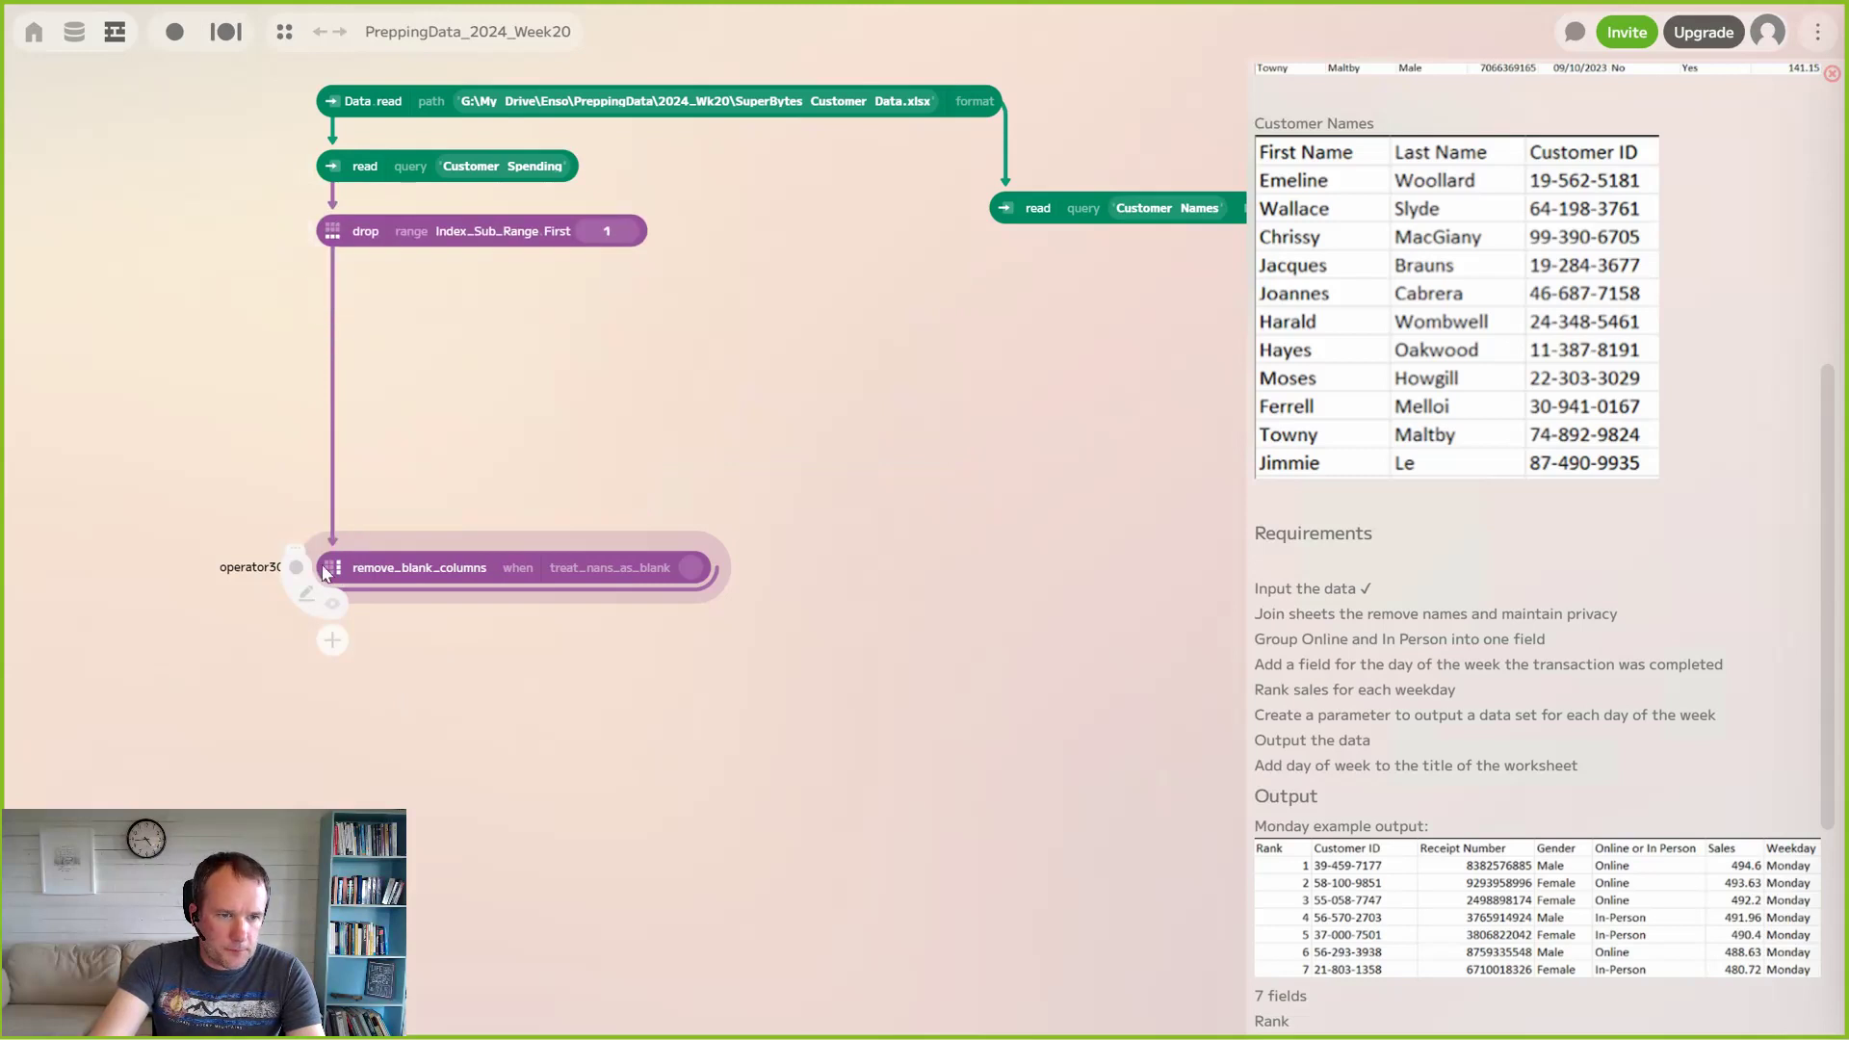
pyautogui.moveTo(342, 567); pyautogui.dragTo(340, 294)
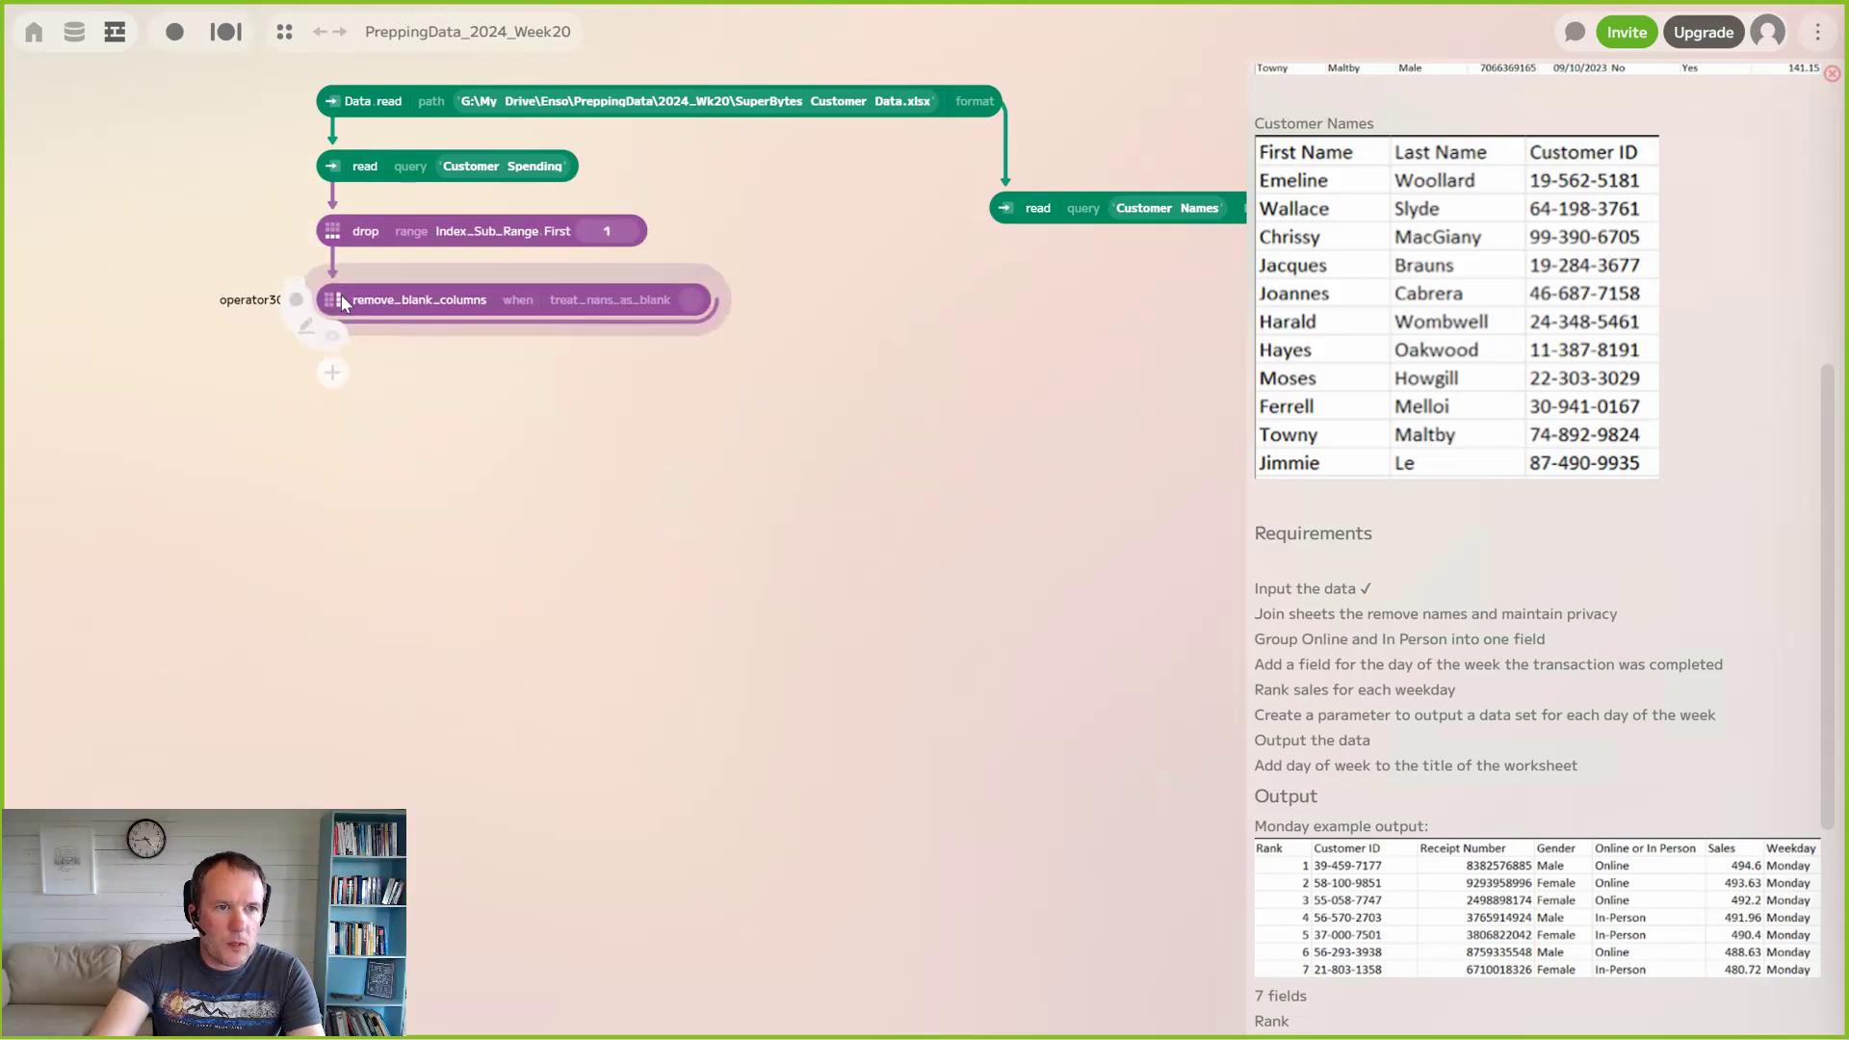
# Add a use_first_row_as_names component after remove_blank_columns and hide its preview
pyautogui.click(335, 376)
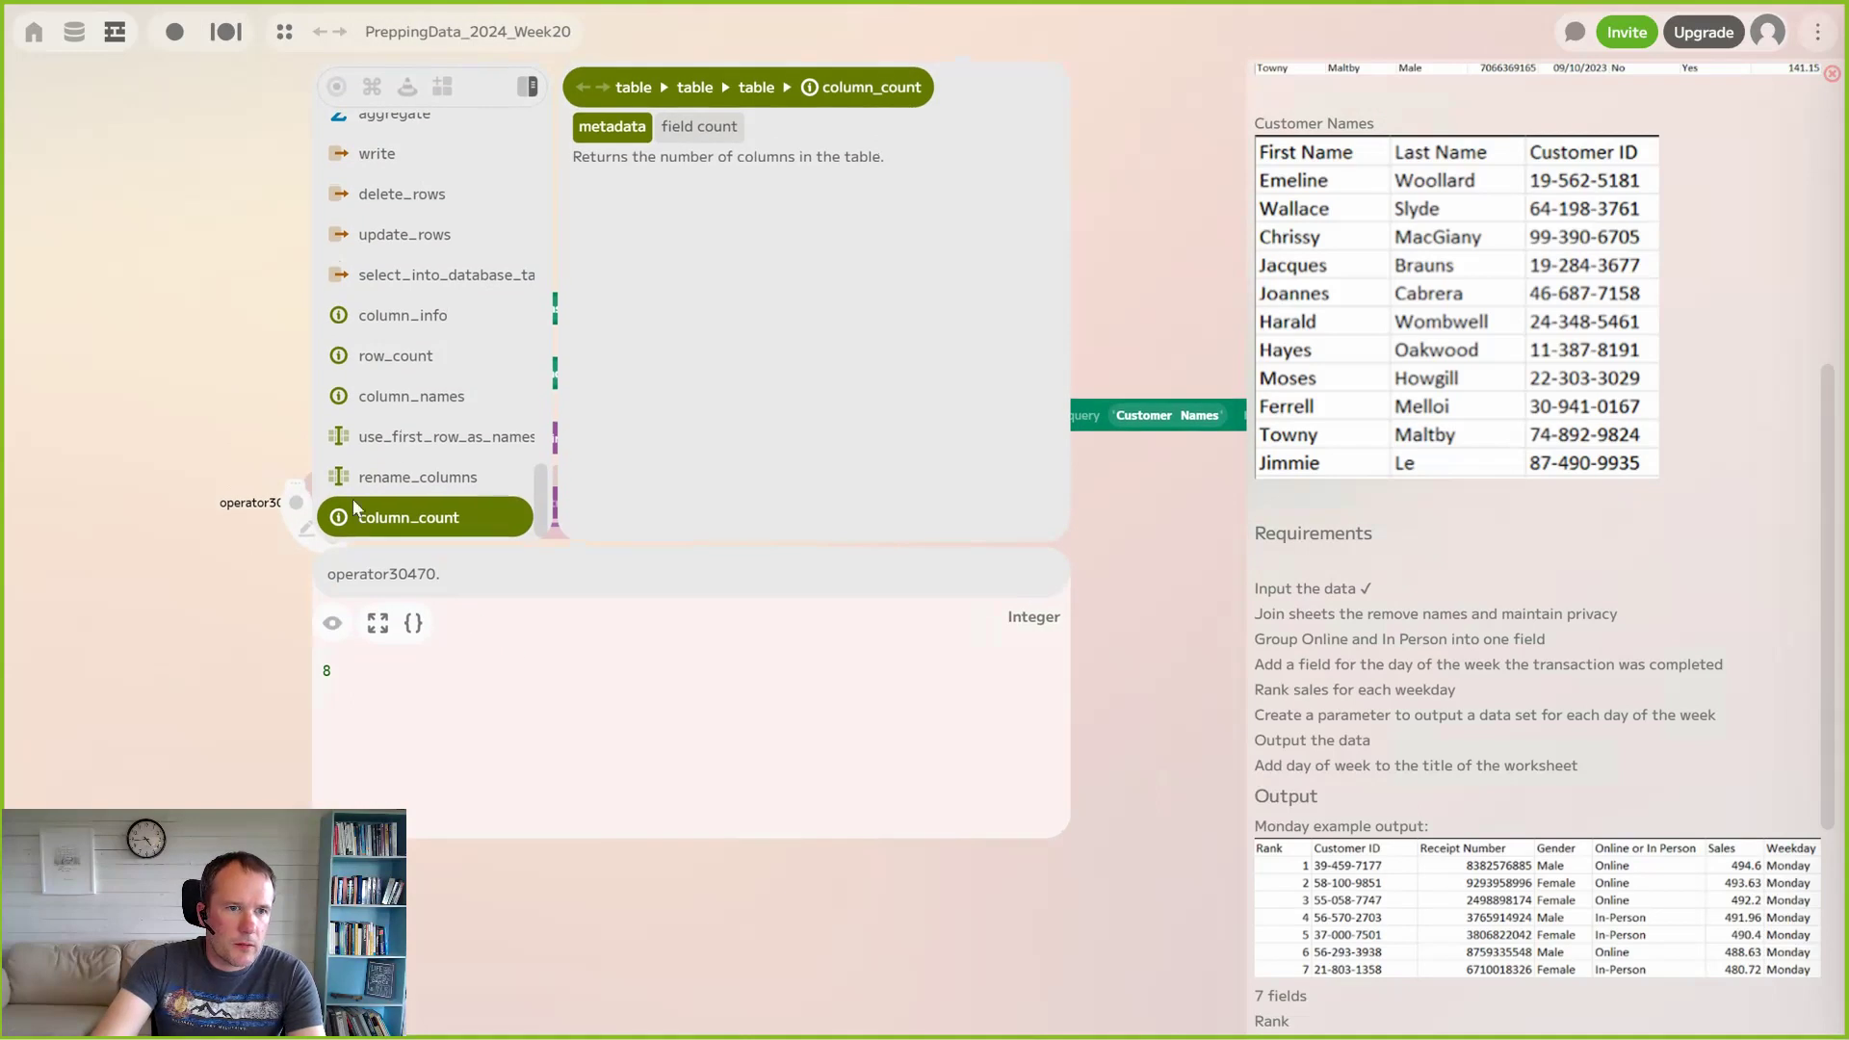
pyautogui.click(431, 438)
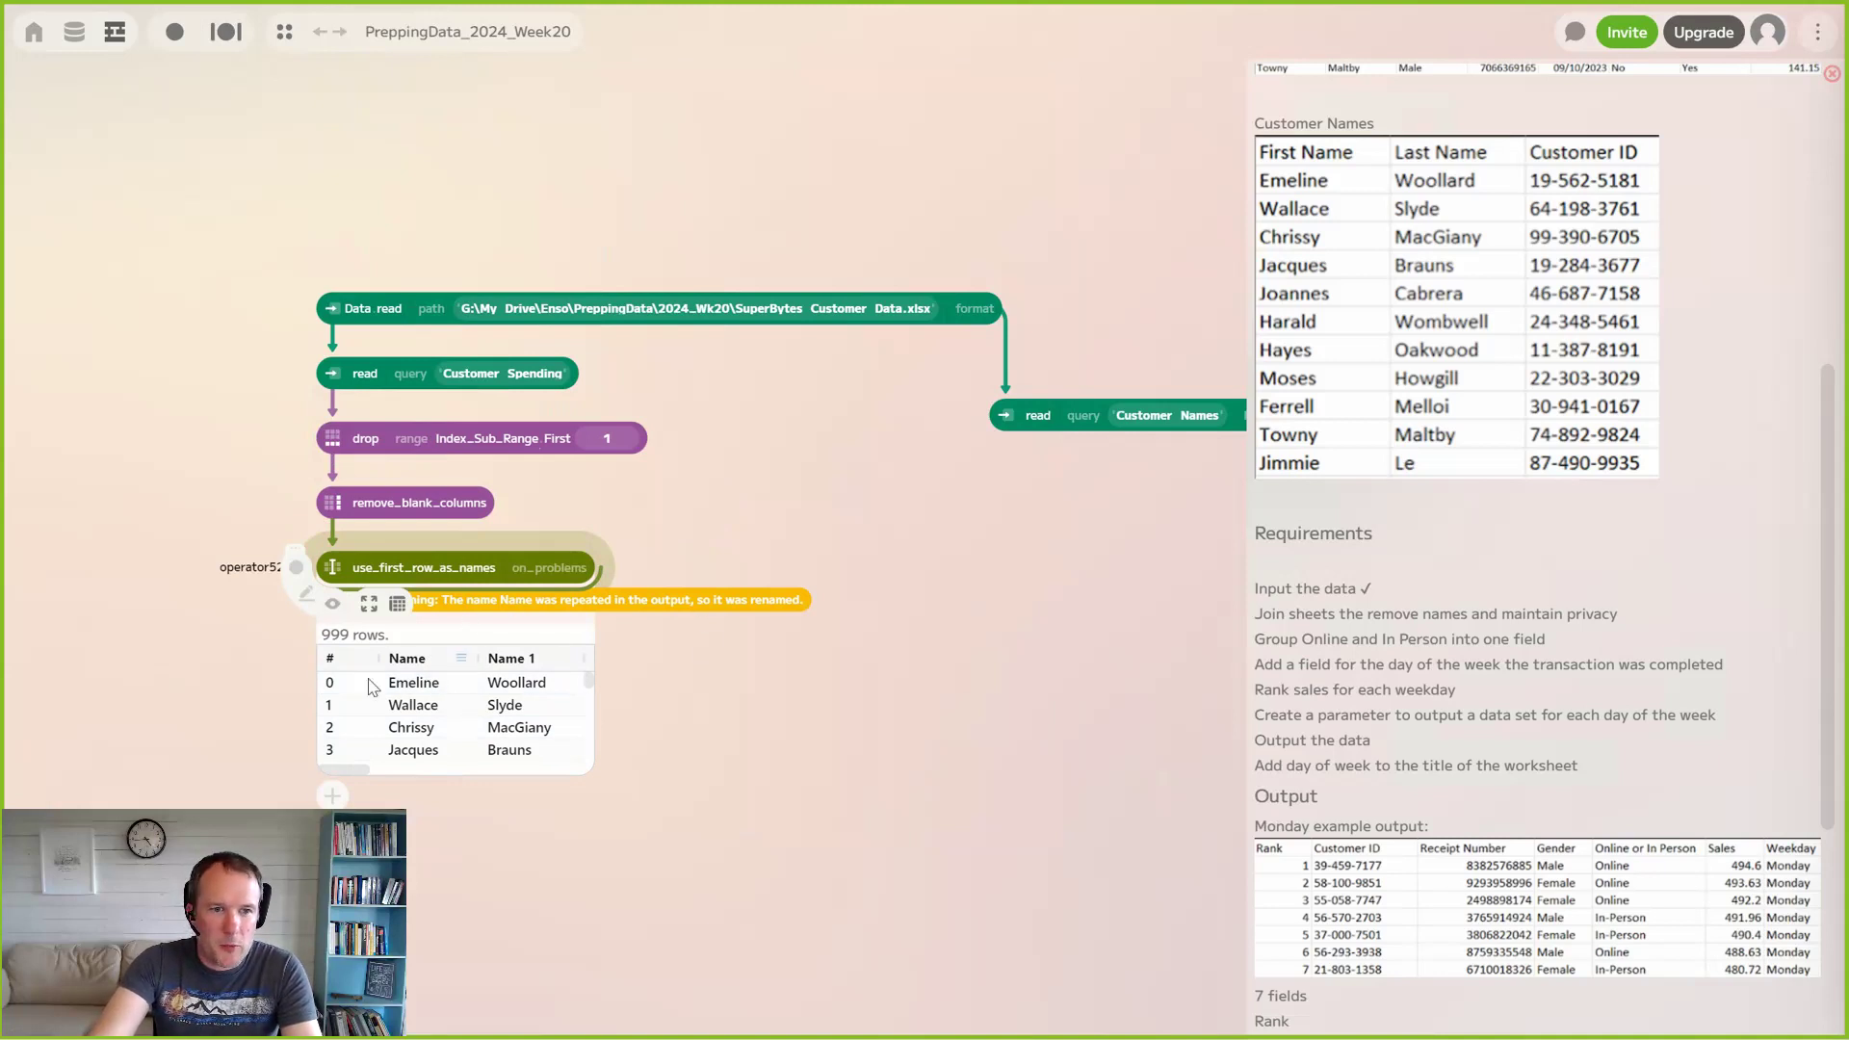
pyautogui.click(333, 605)
# Add a rename_columns component after use_first_row_as_names and map the Name column to First Name
pyautogui.moveTo(548, 643); pyautogui.dragTo(363, 467)
pyautogui.click(281, 453)
pyautogui.write('ren')
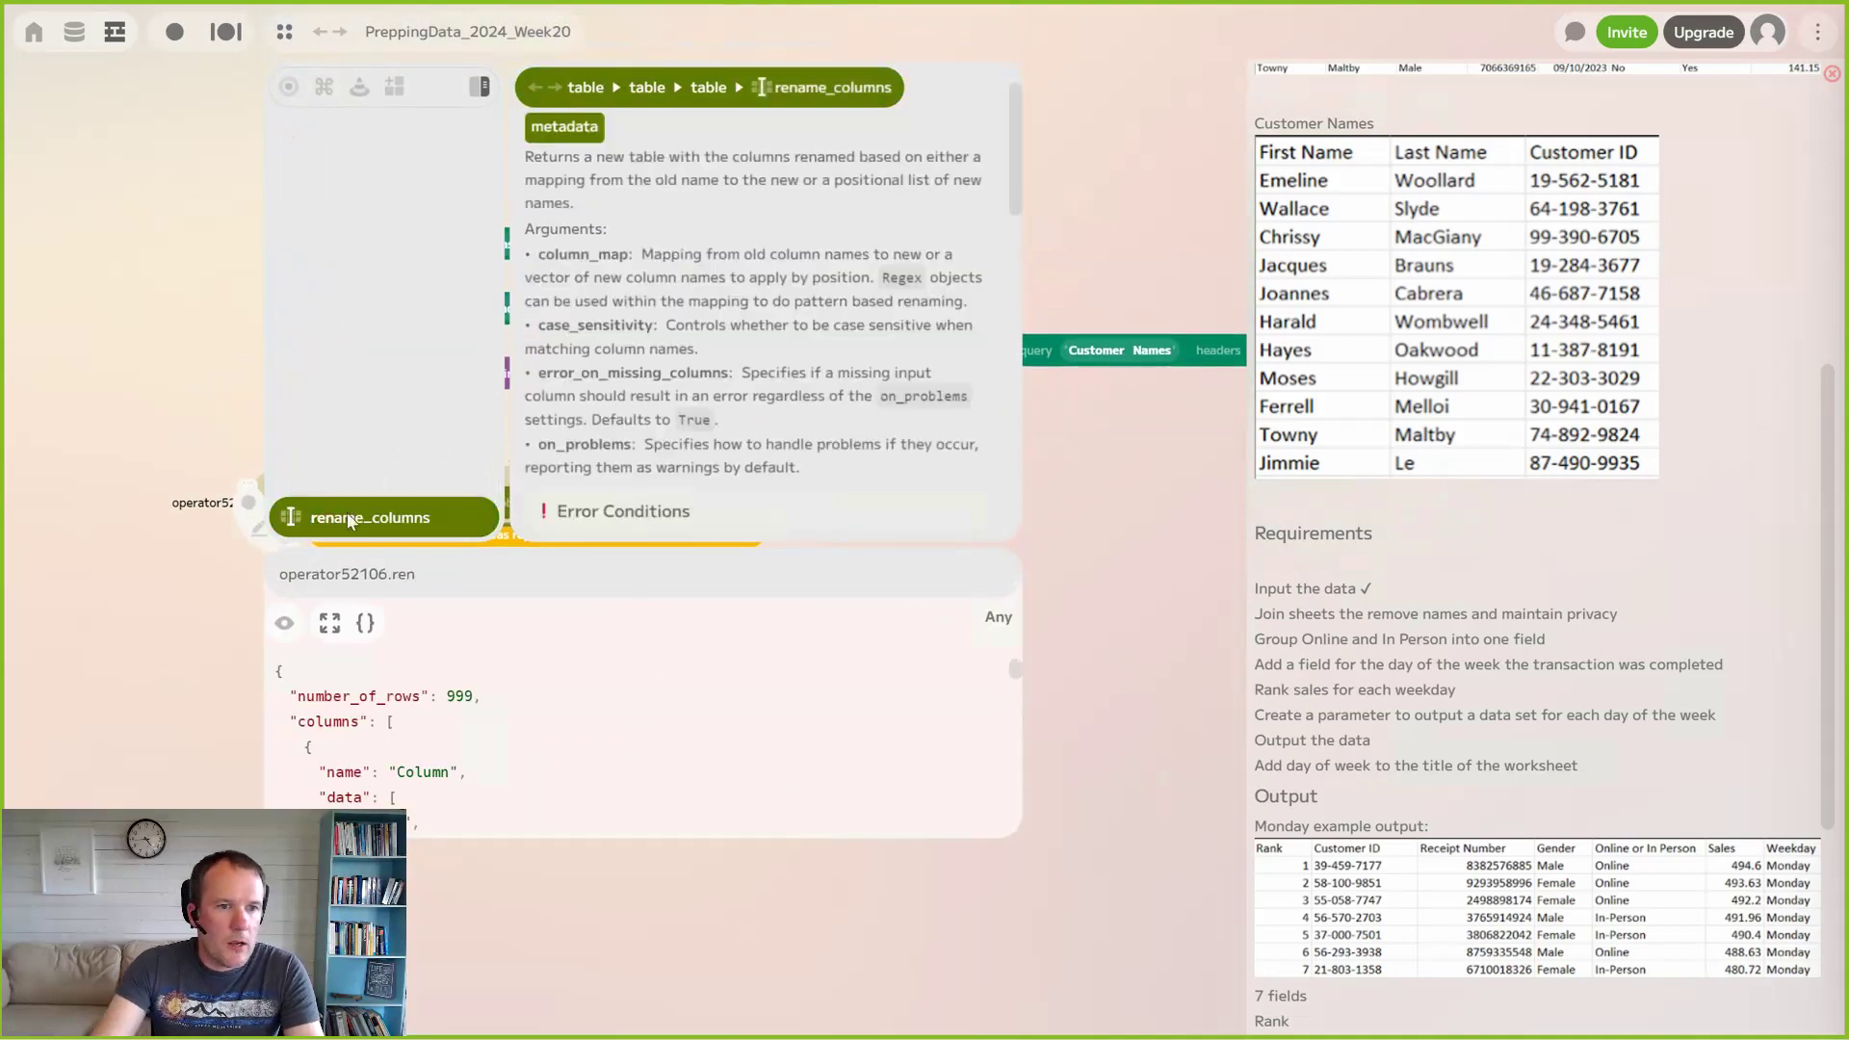
pyautogui.click(355, 523)
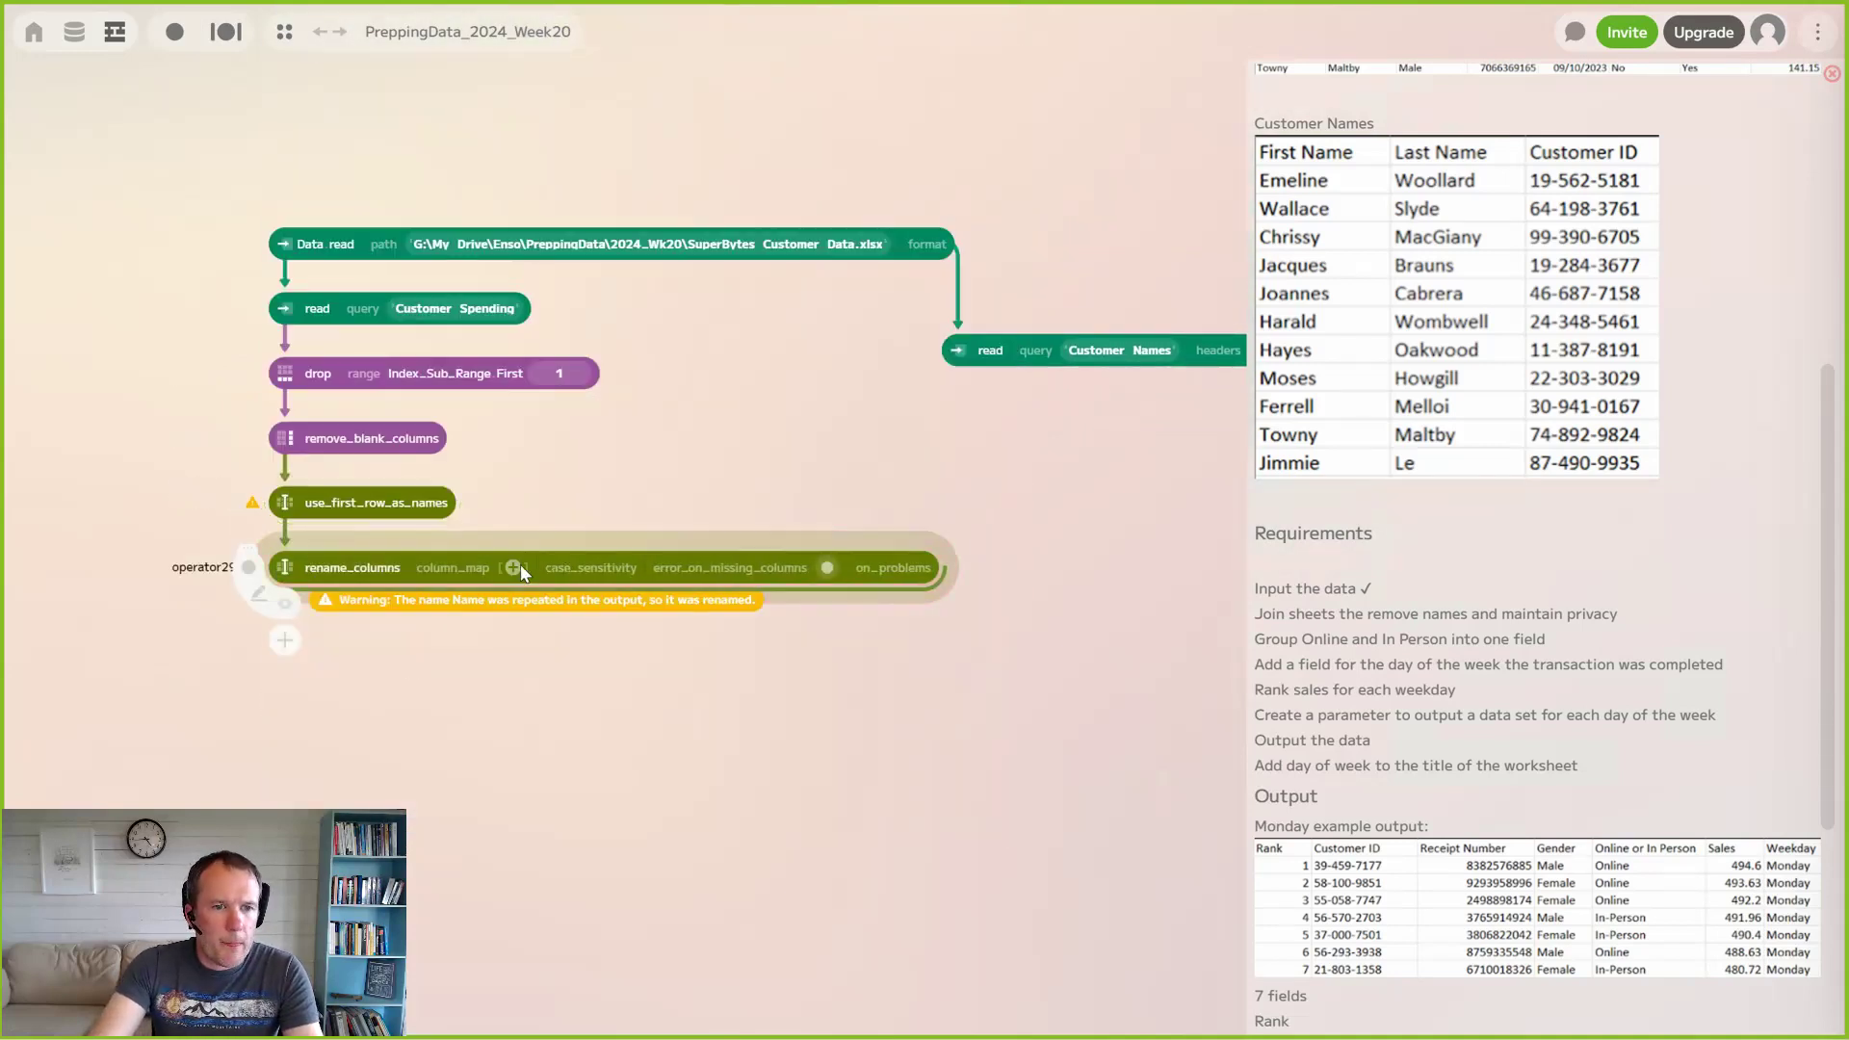
pyautogui.click(513, 567)
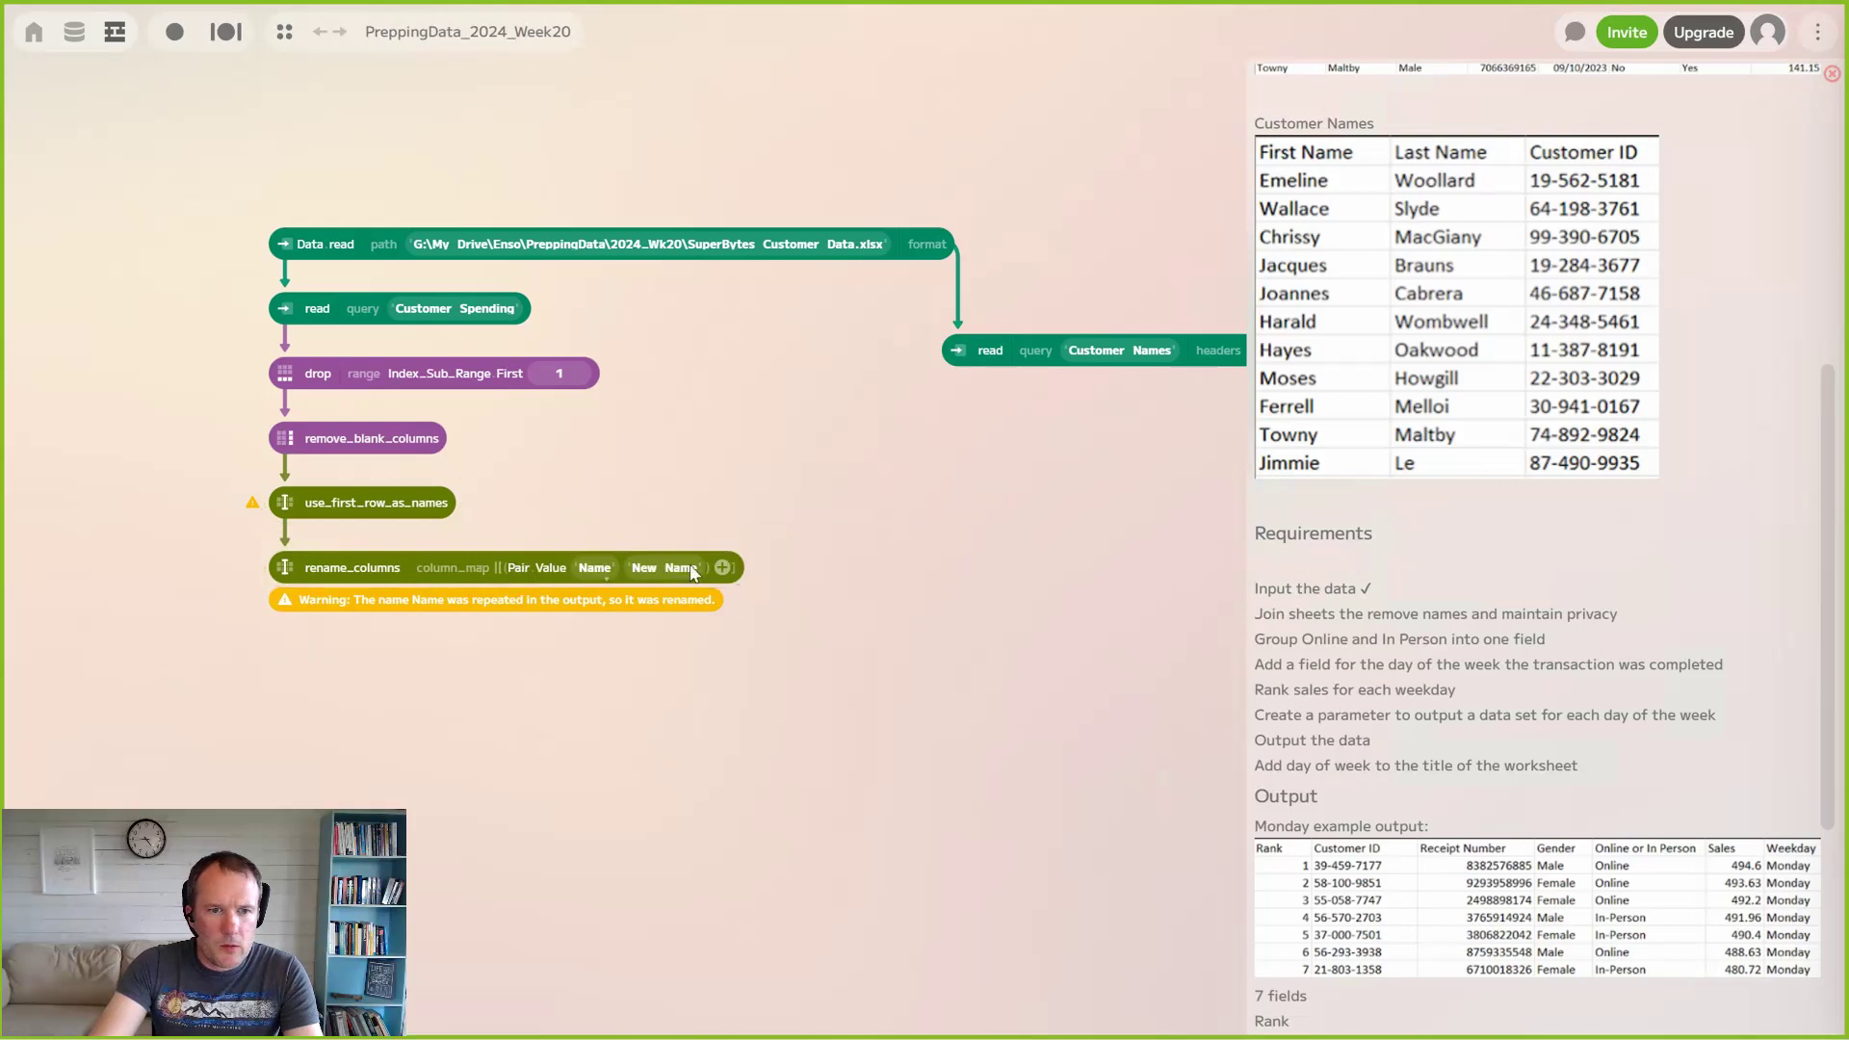
pyautogui.click(658, 574)
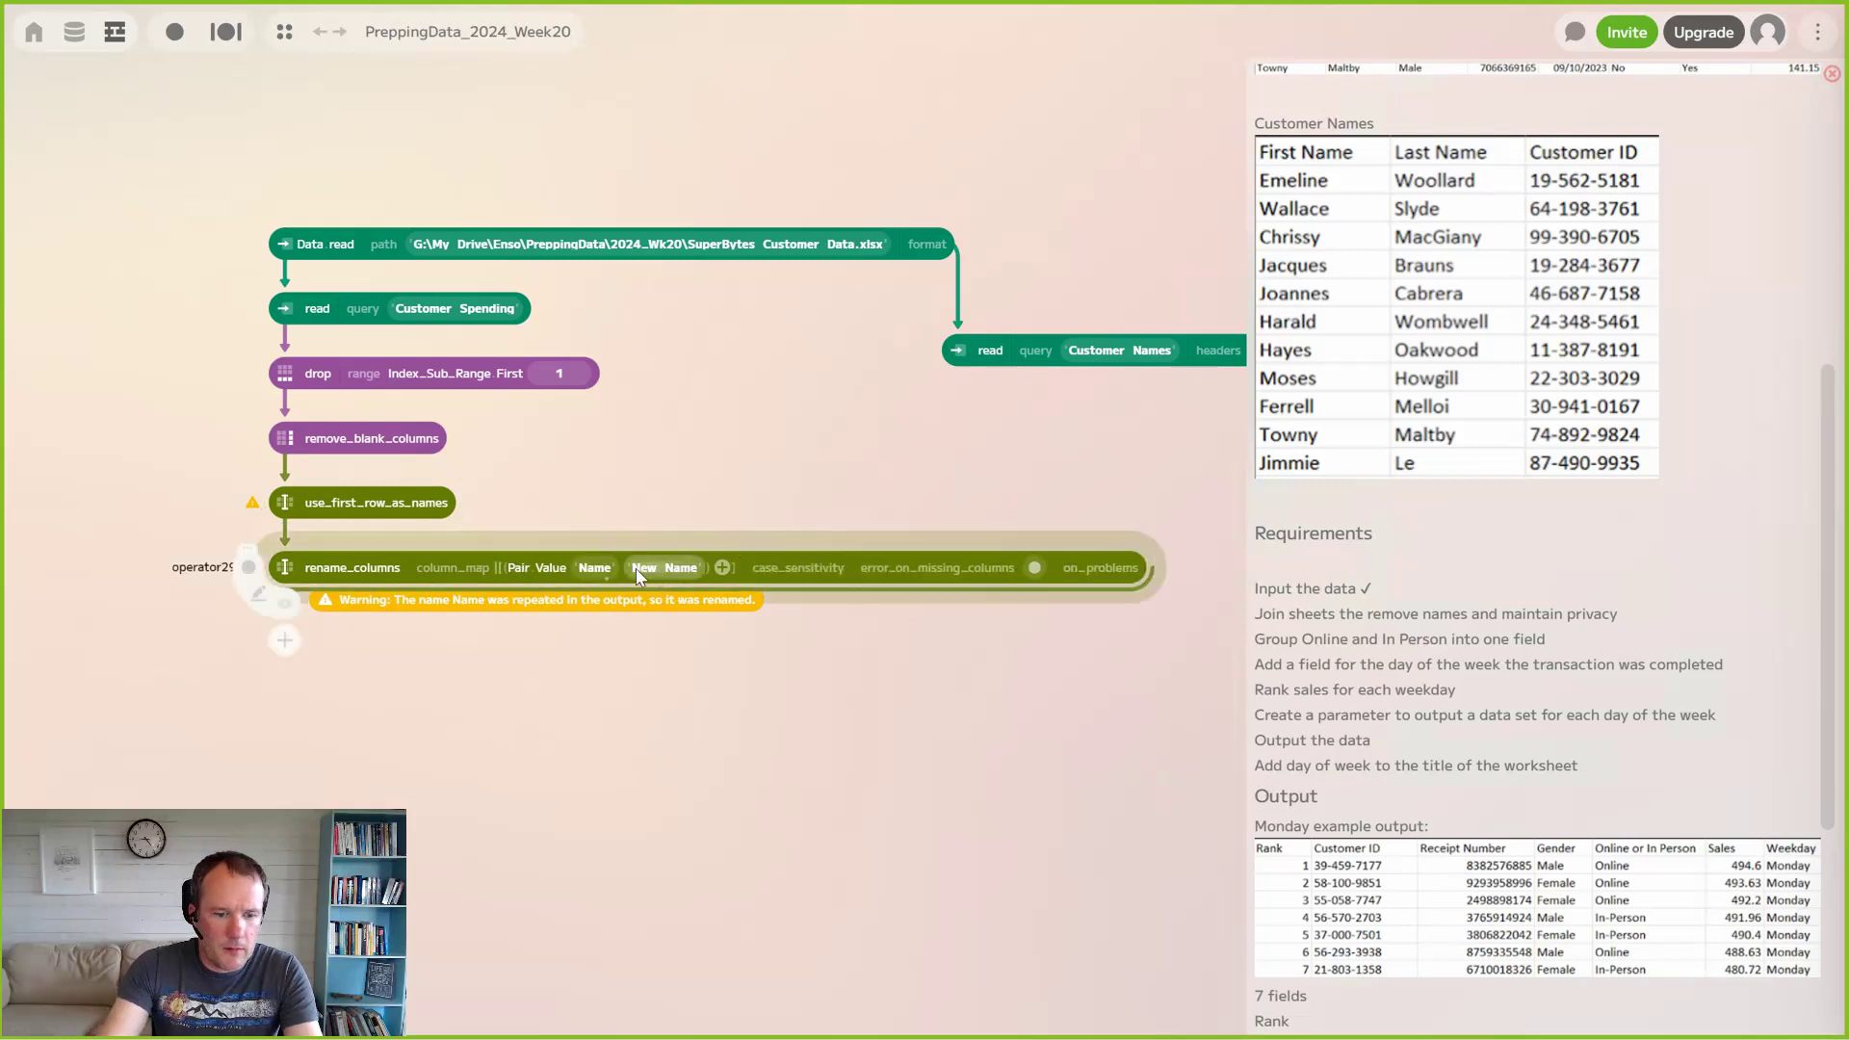
pyautogui.write('First')
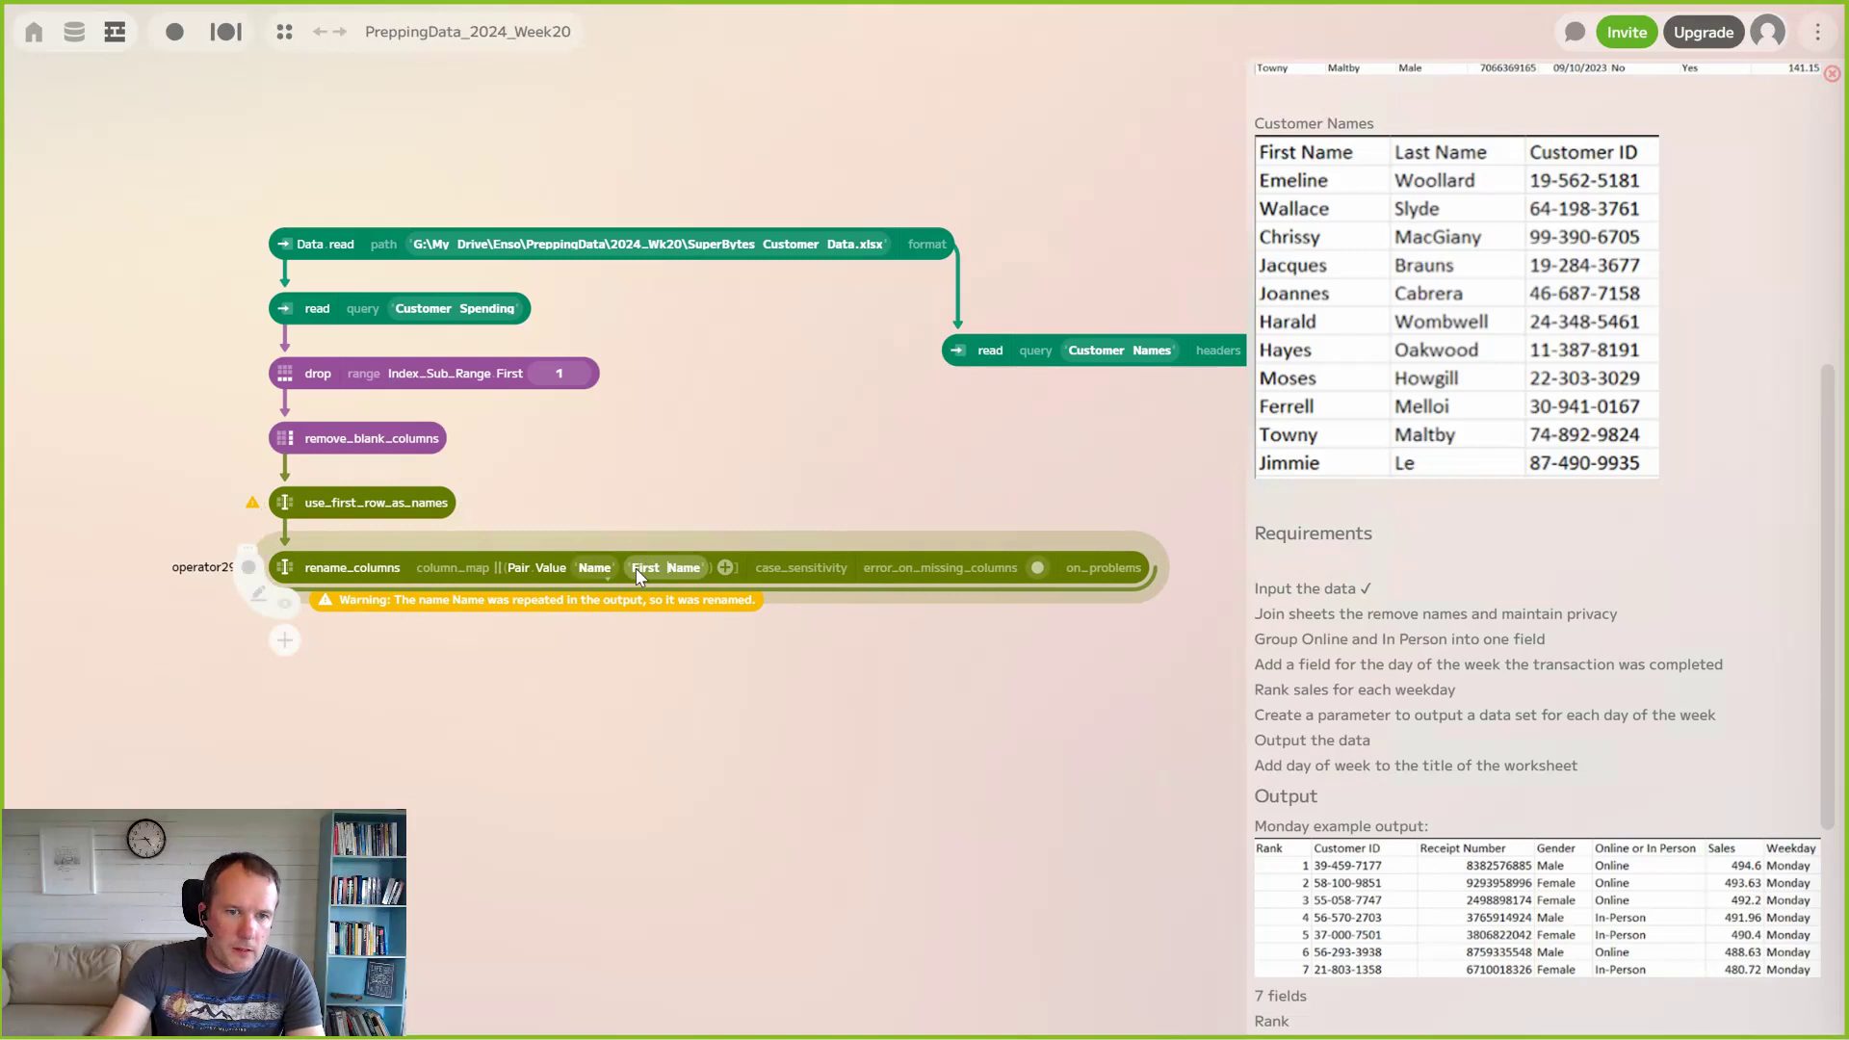
# Add a second rename pair that maps the Name 1 column to Last Name
pyautogui.click(725, 568)
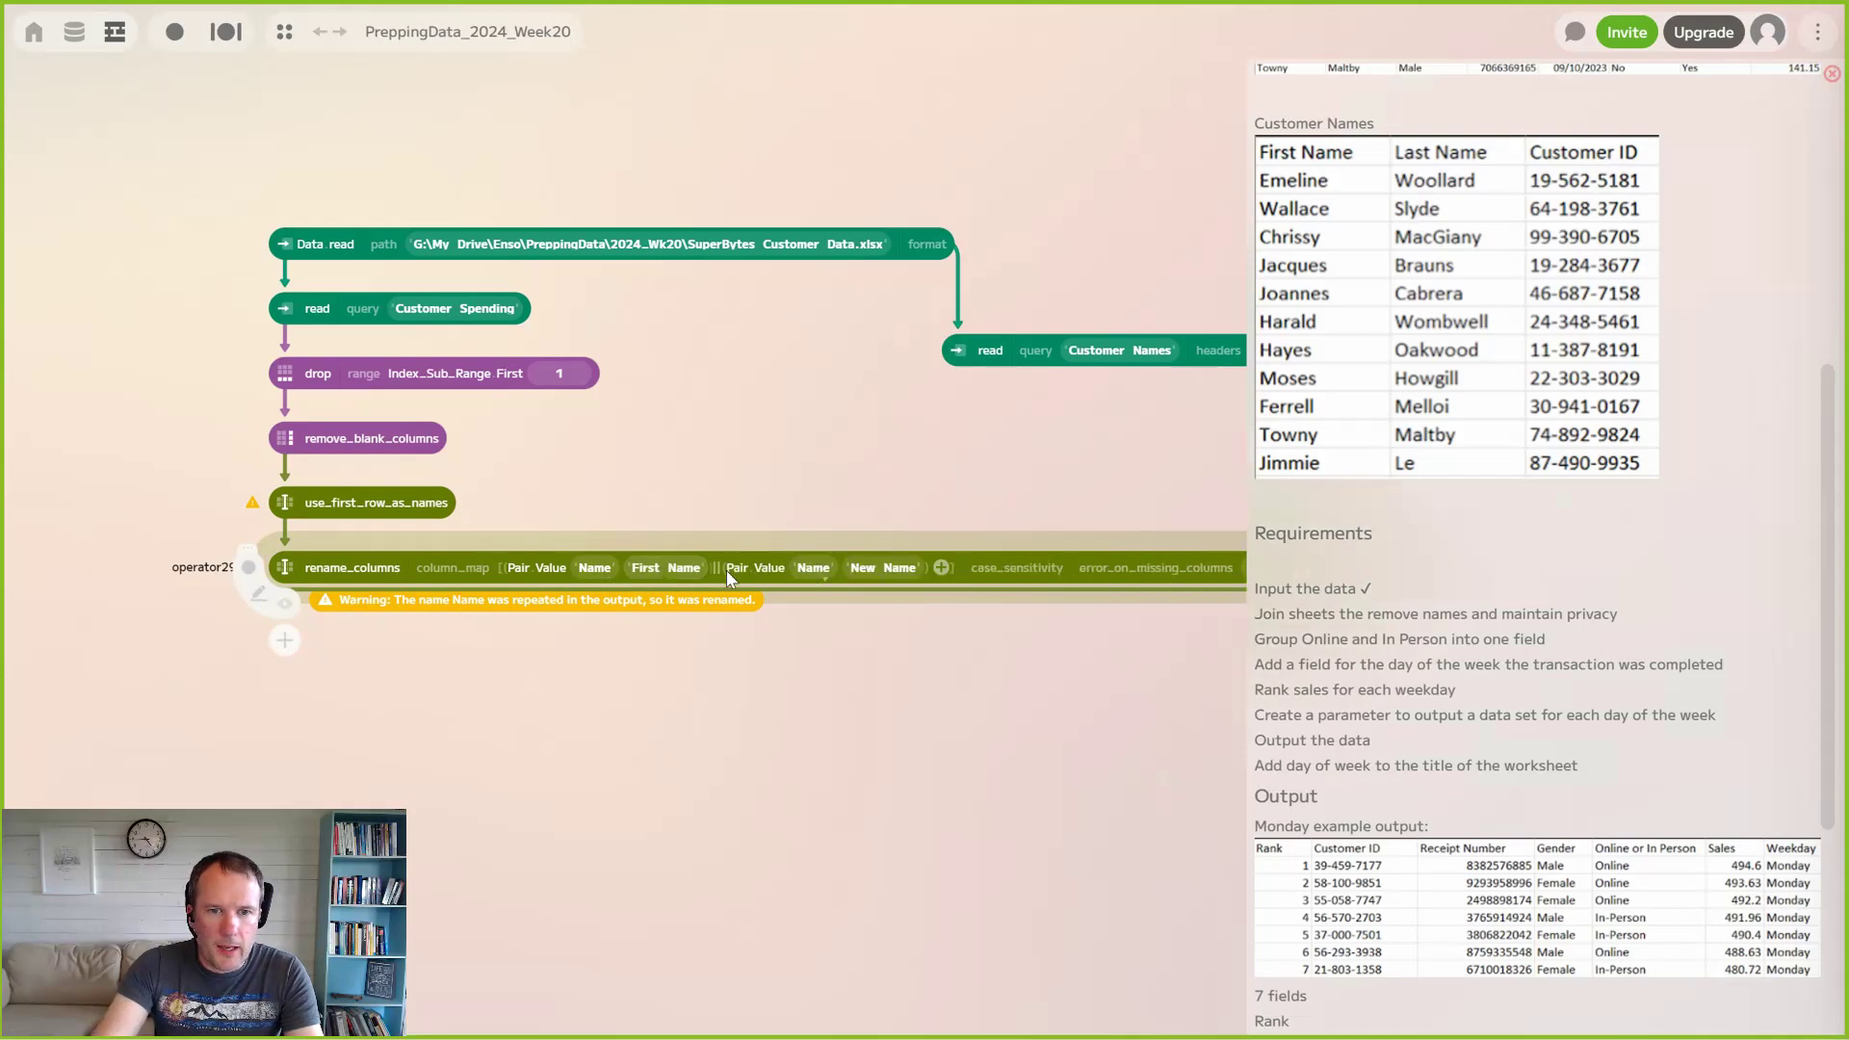
pyautogui.click(822, 579)
pyautogui.click(806, 682)
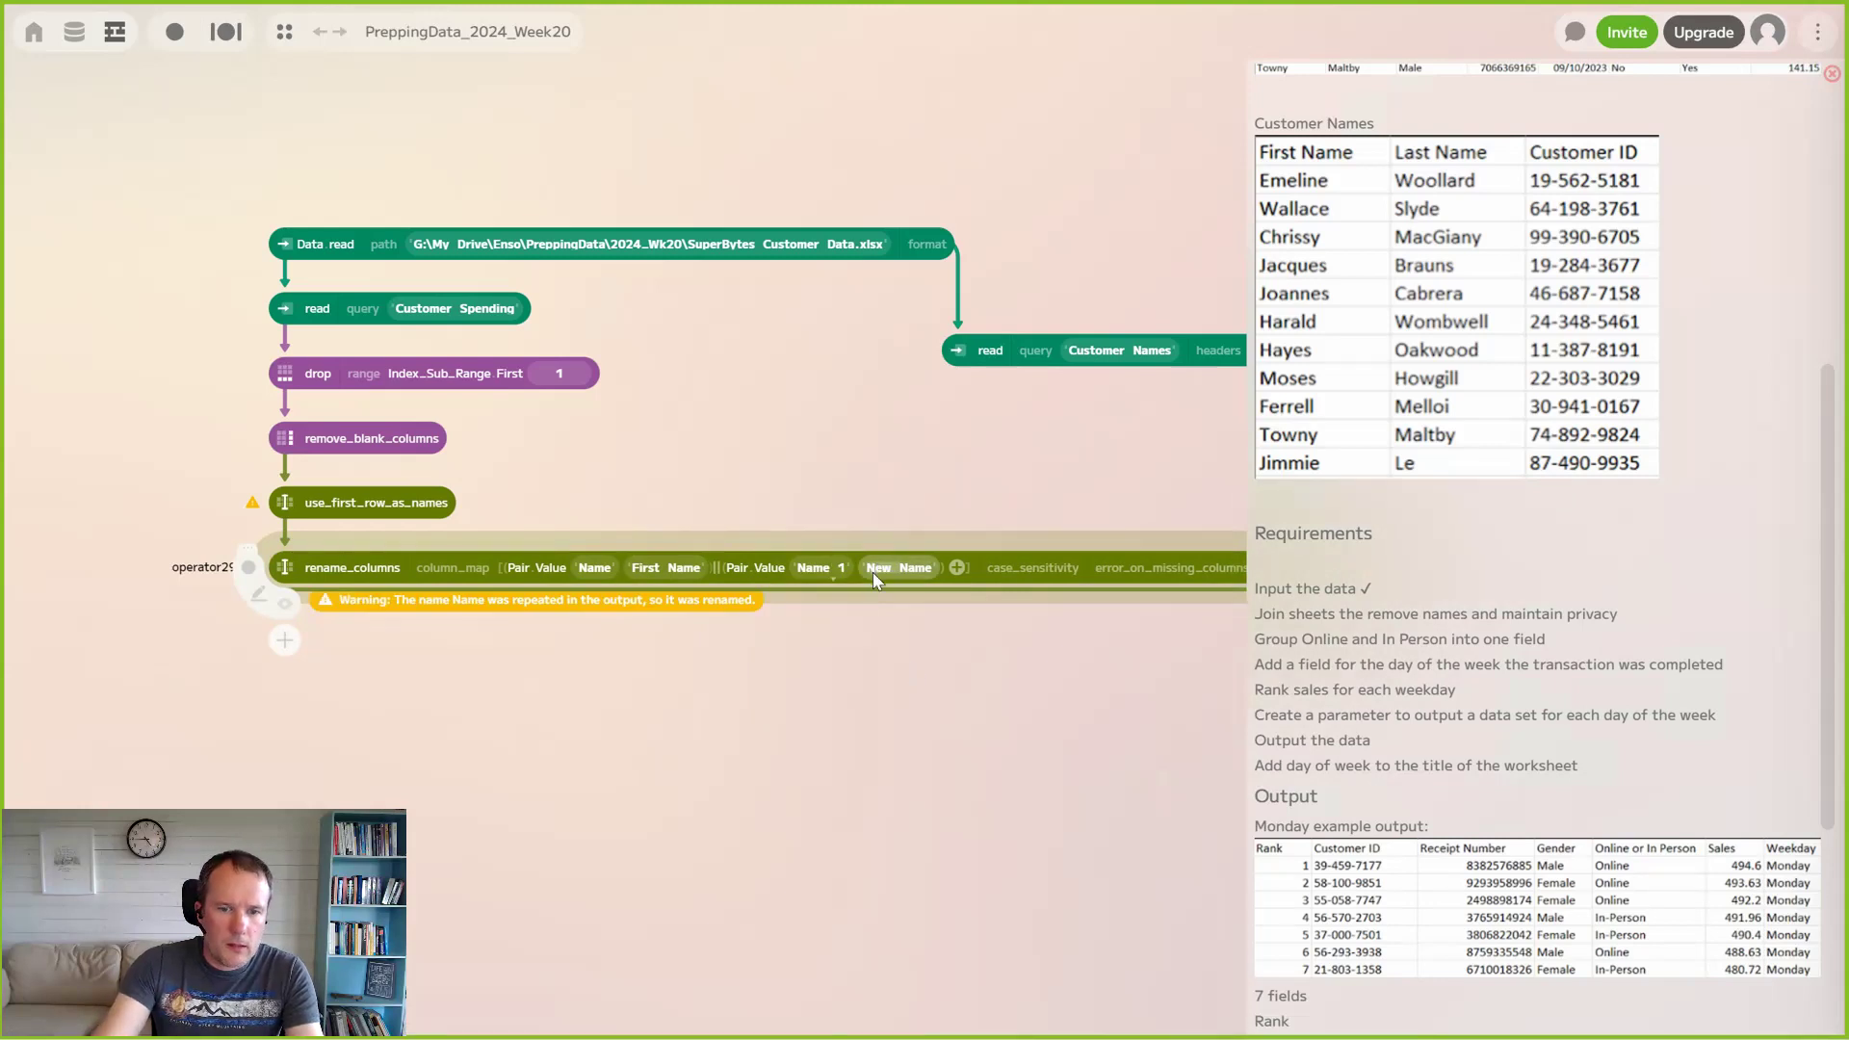
pyautogui.write('L:as')
pyautogui.press('BackSpace')
pyautogui.press('BackSpace')
pyautogui.press('BackSpace')
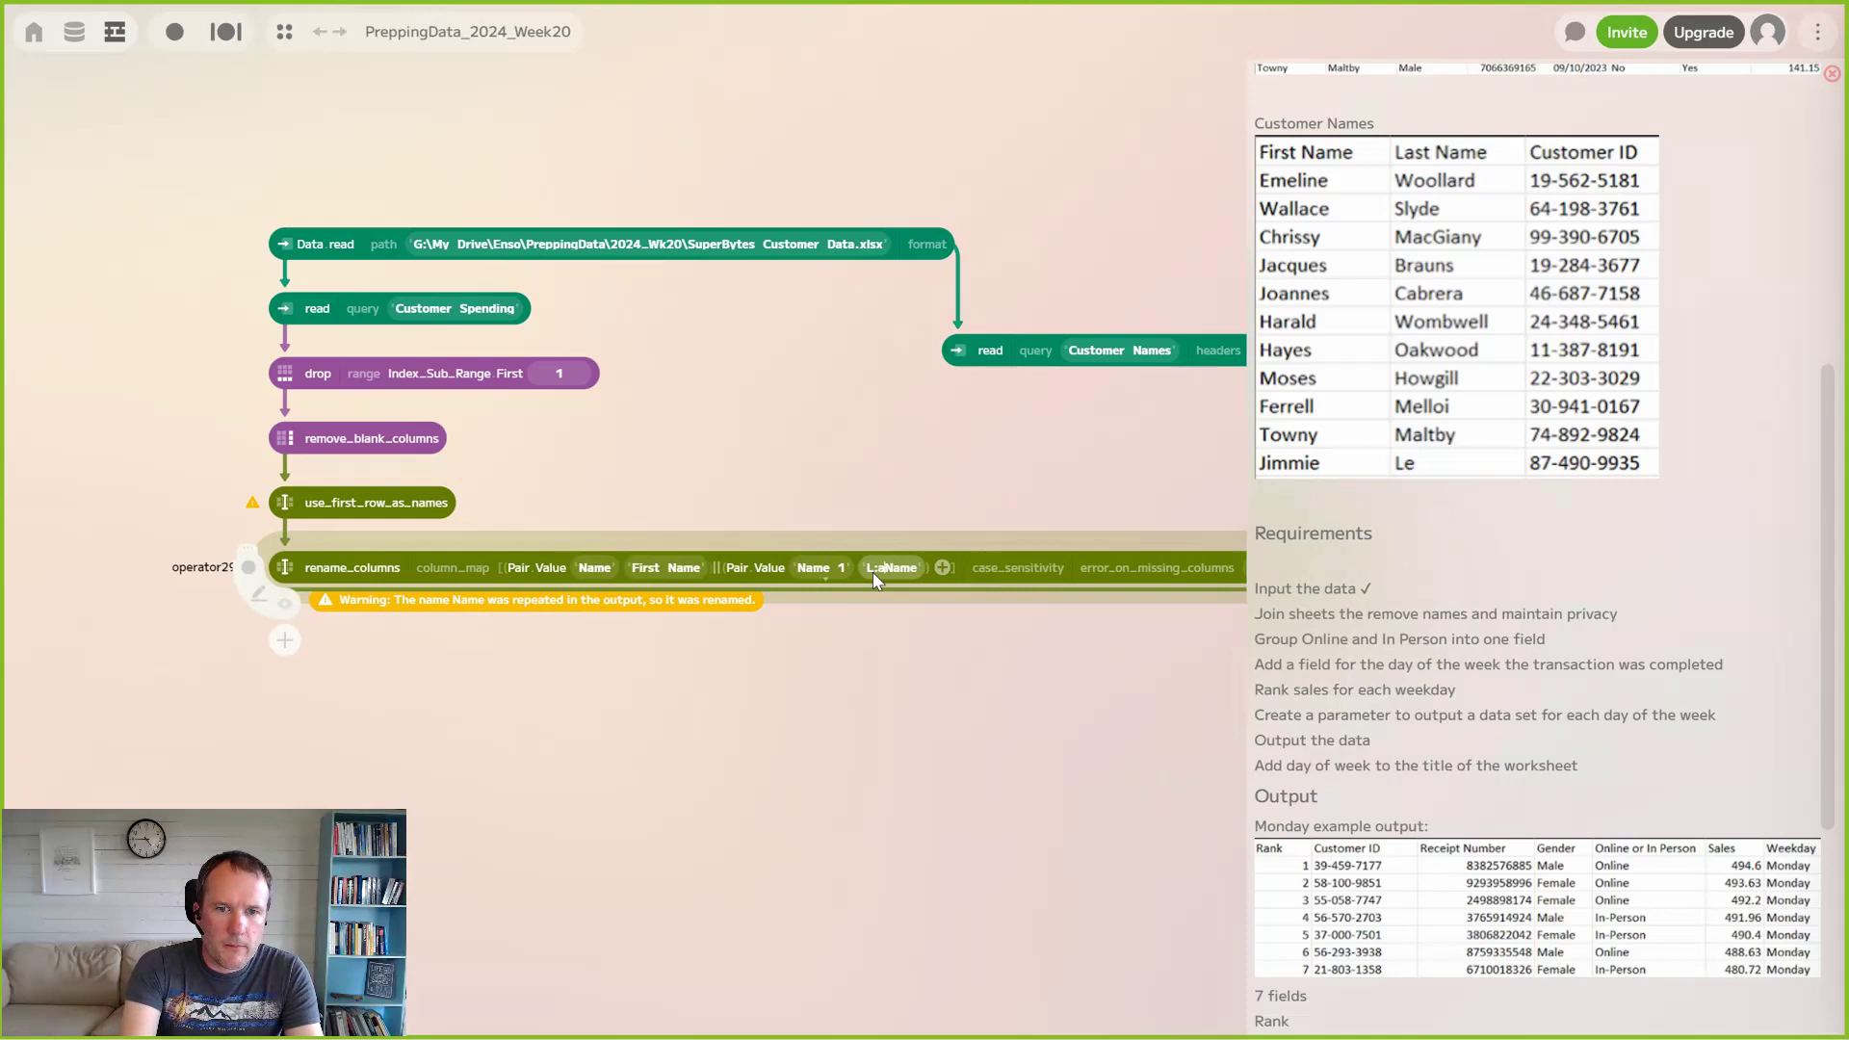
pyautogui.write('ast')
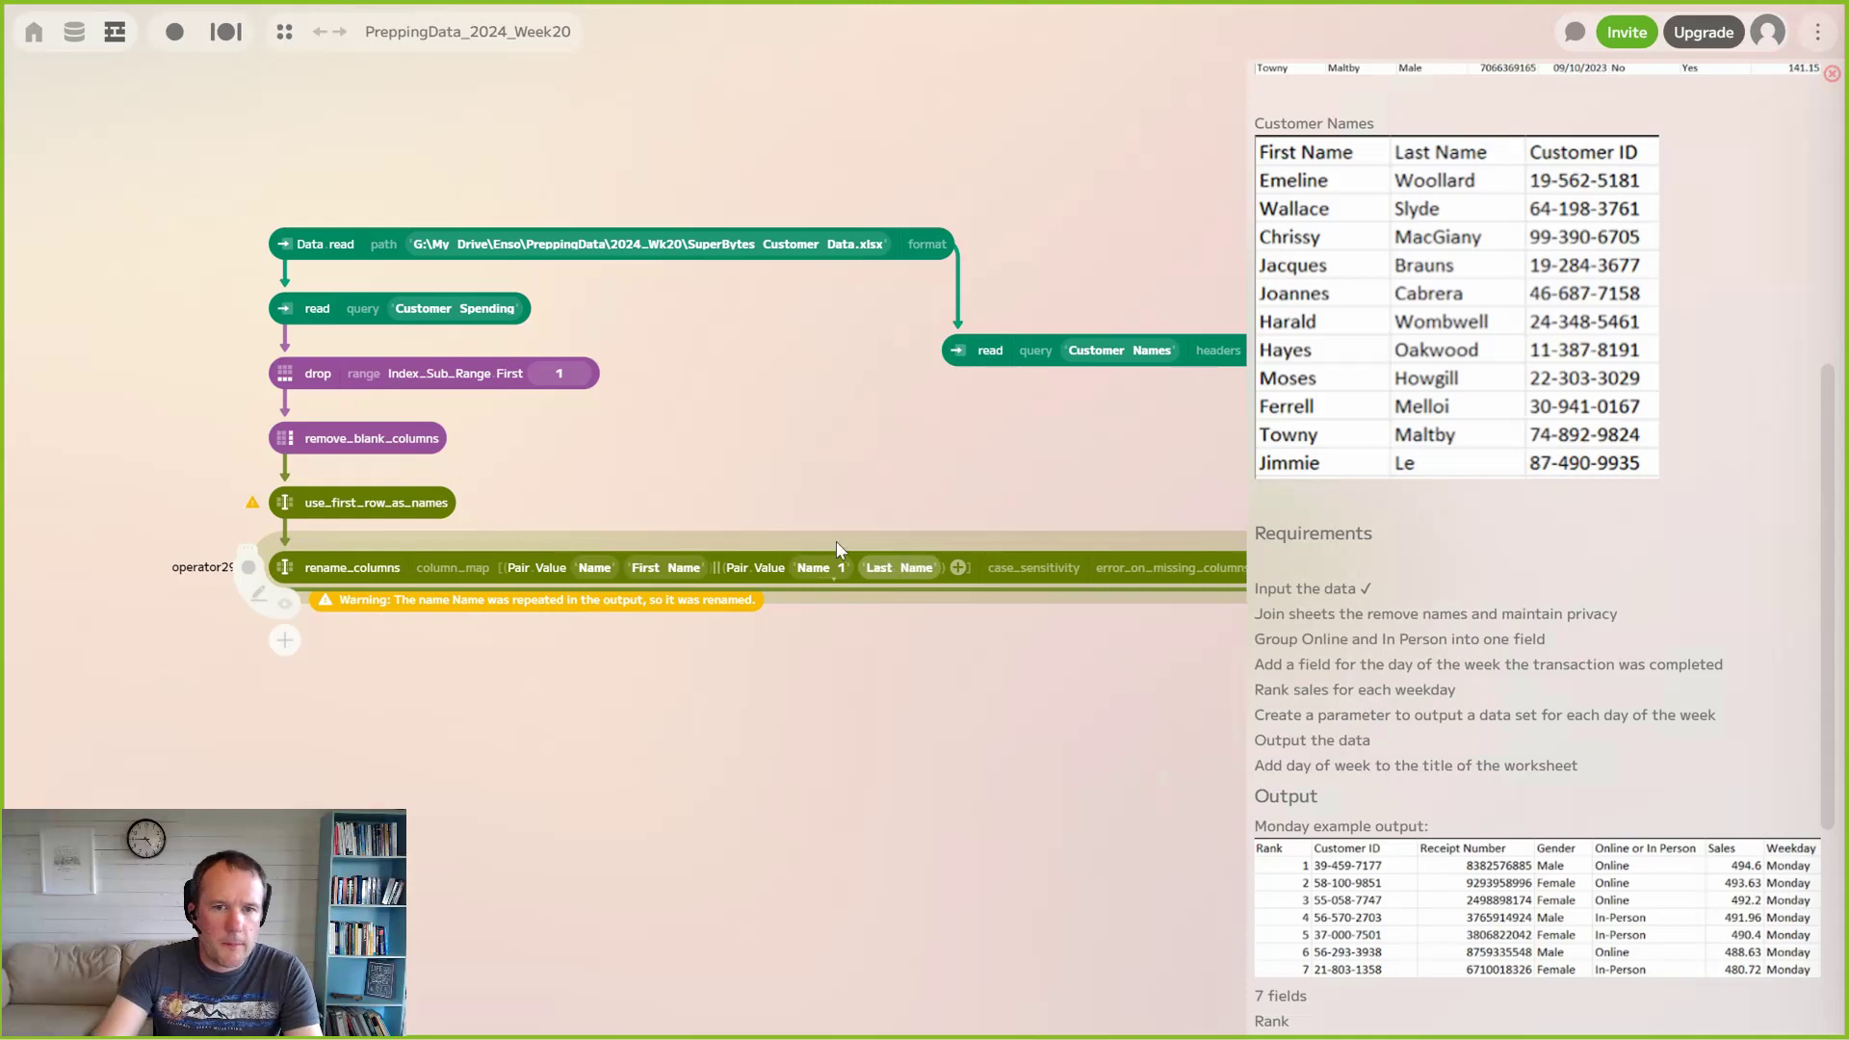
pyautogui.click(567, 719)
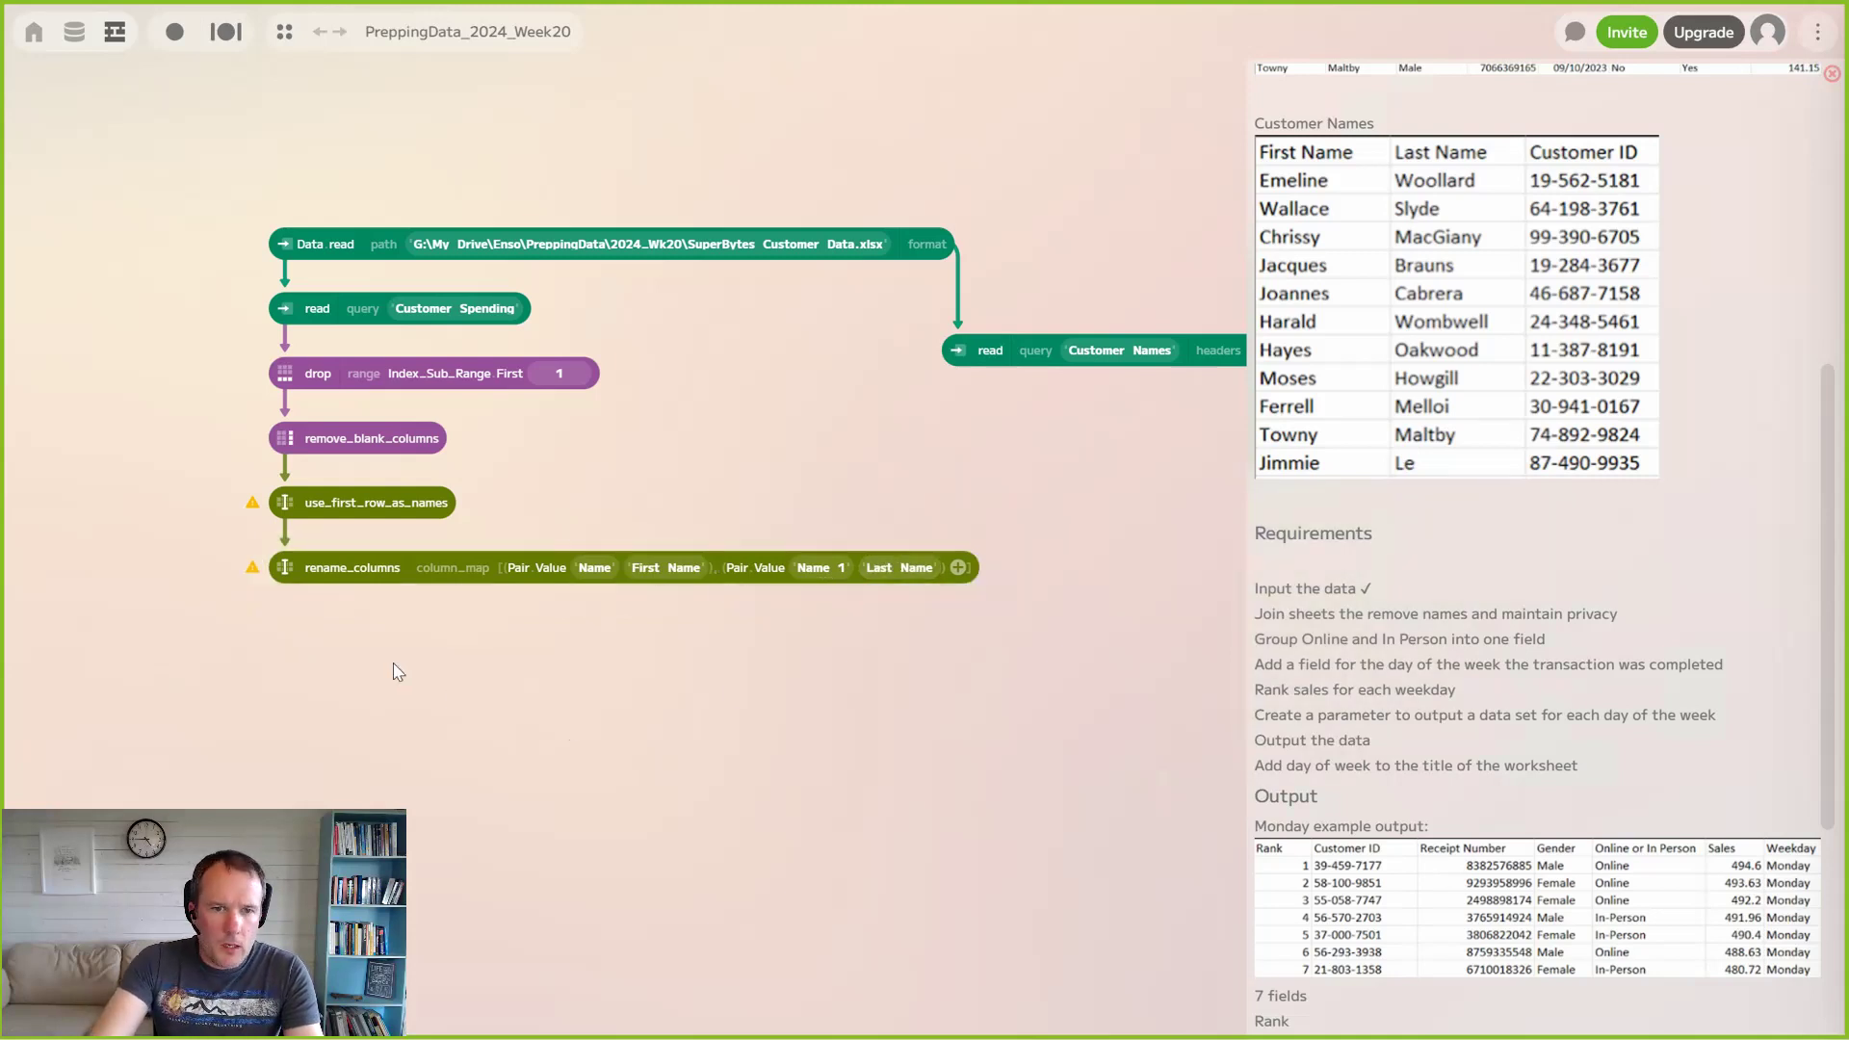
# Set on_problems to Ignore on use_first_row_as_names and check the rename_columns output in a temporary preview
pyautogui.moveTo(415, 608); pyautogui.dragTo(556, 531)
pyautogui.moveTo(374, 505); pyautogui.dragTo(279, 411)
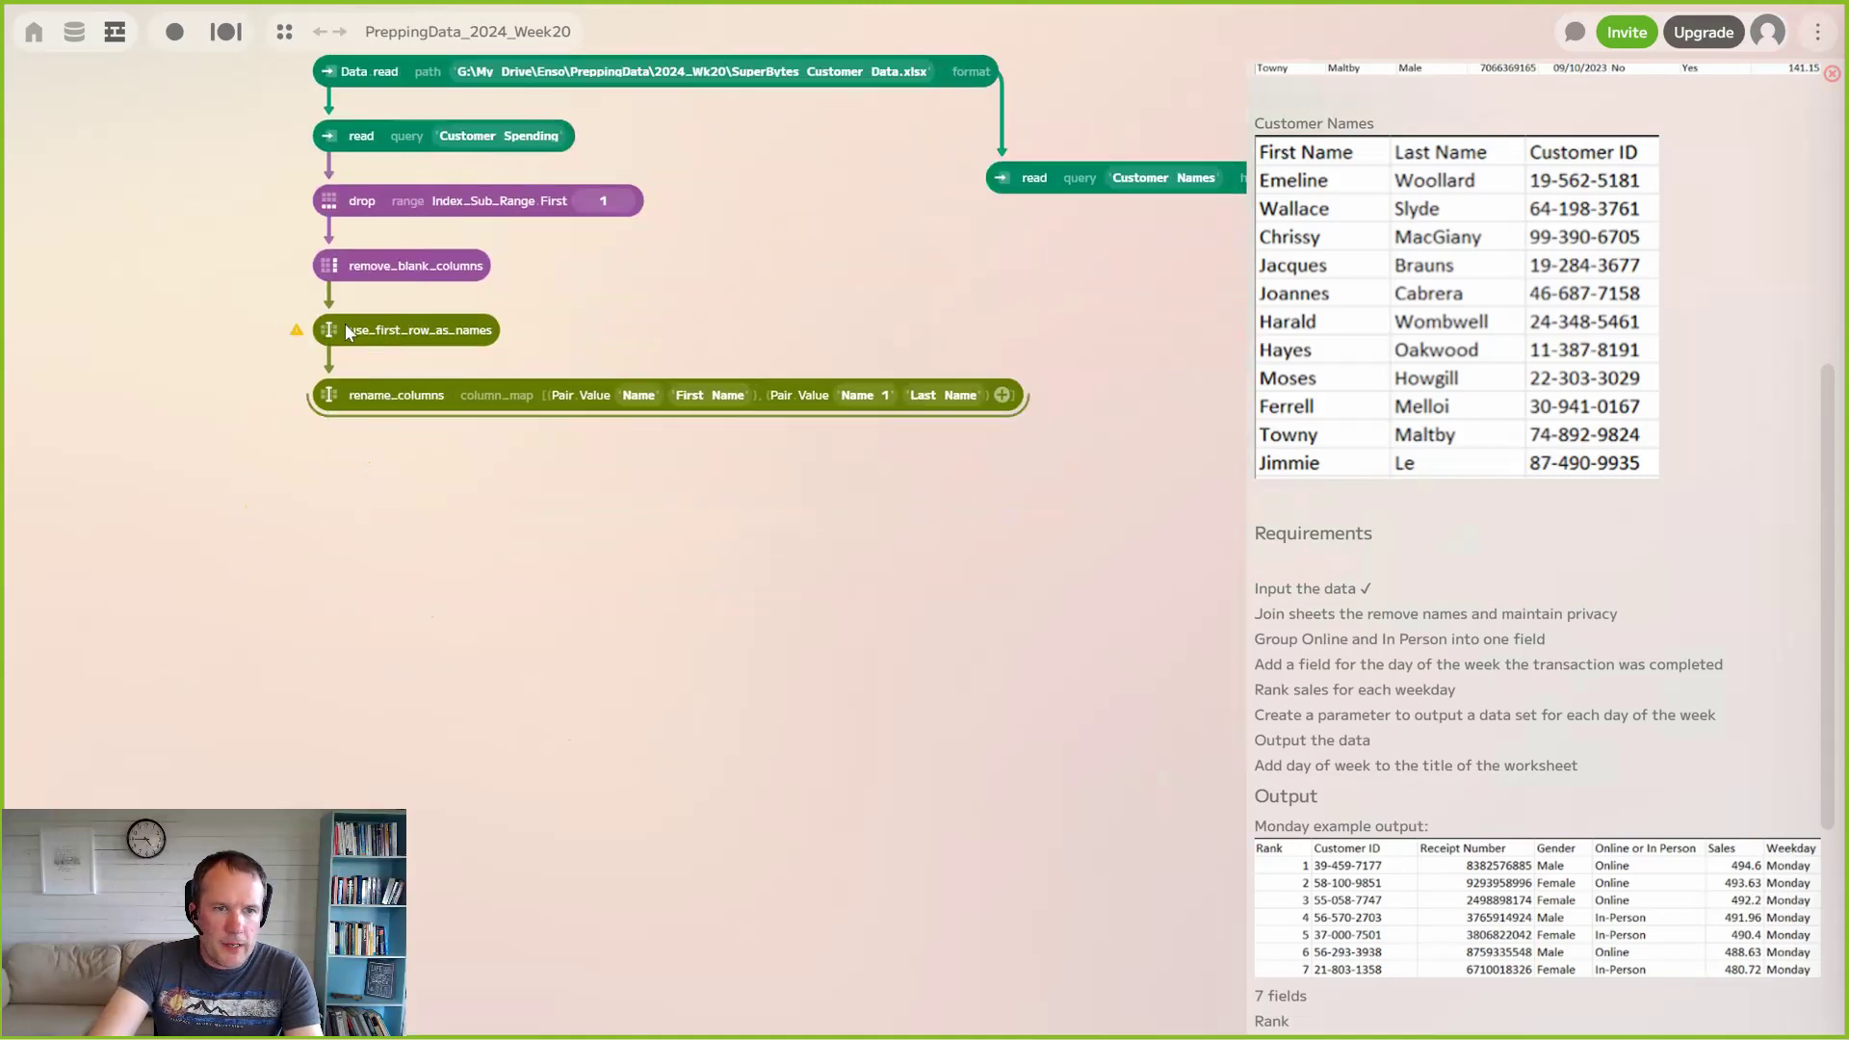
pyautogui.click(328, 337)
pyautogui.click(554, 331)
pyautogui.click(539, 367)
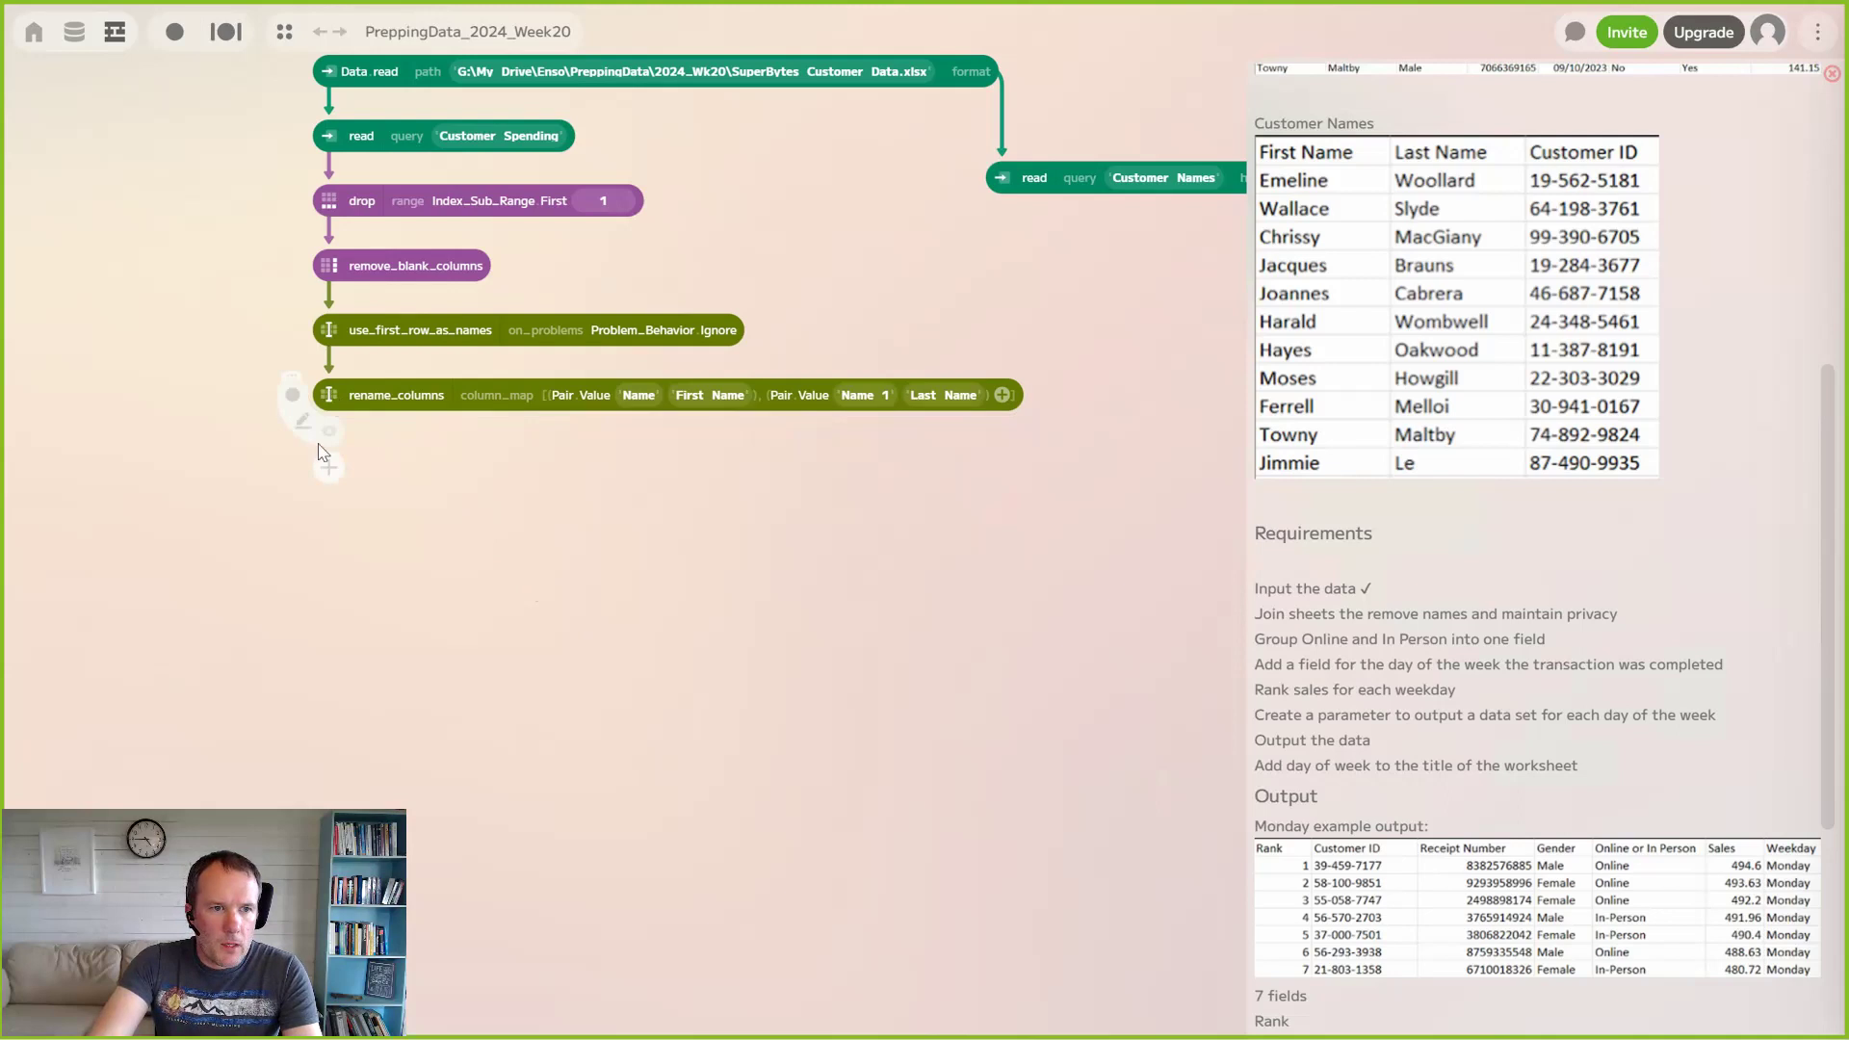
pyautogui.click(329, 436)
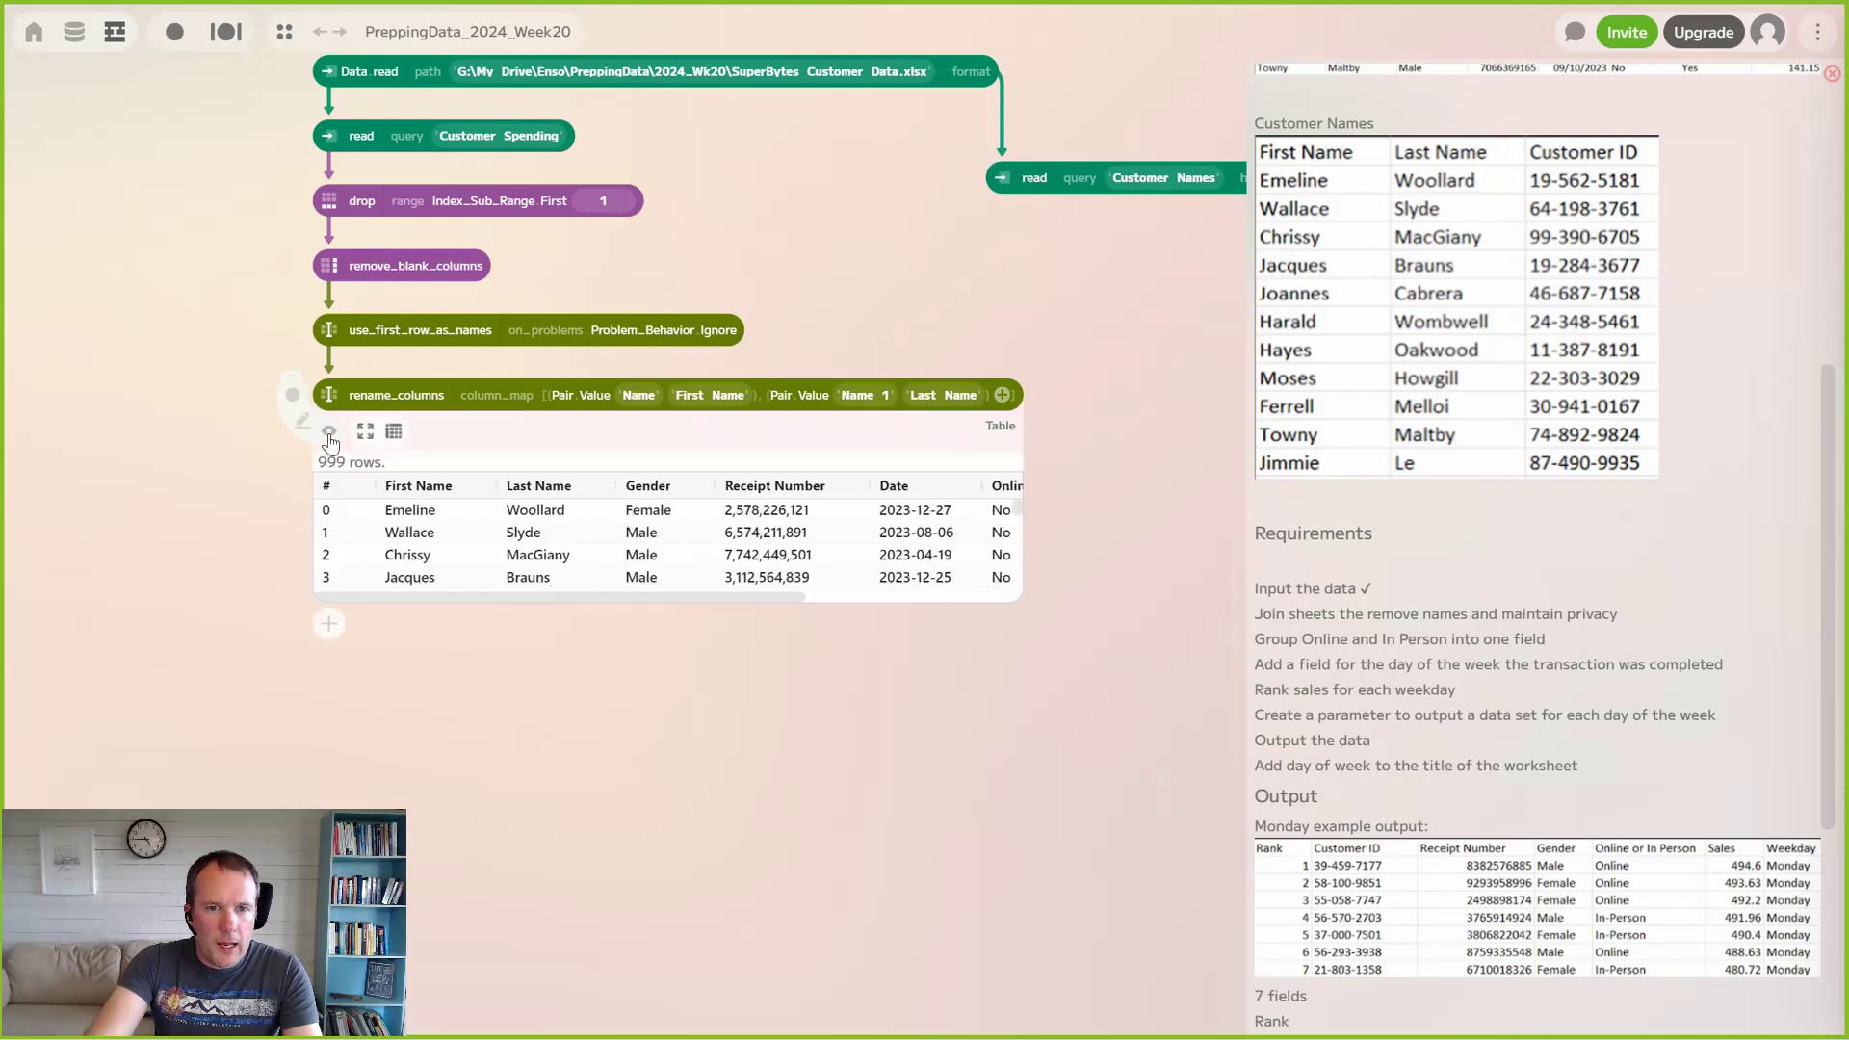
pyautogui.click(329, 439)
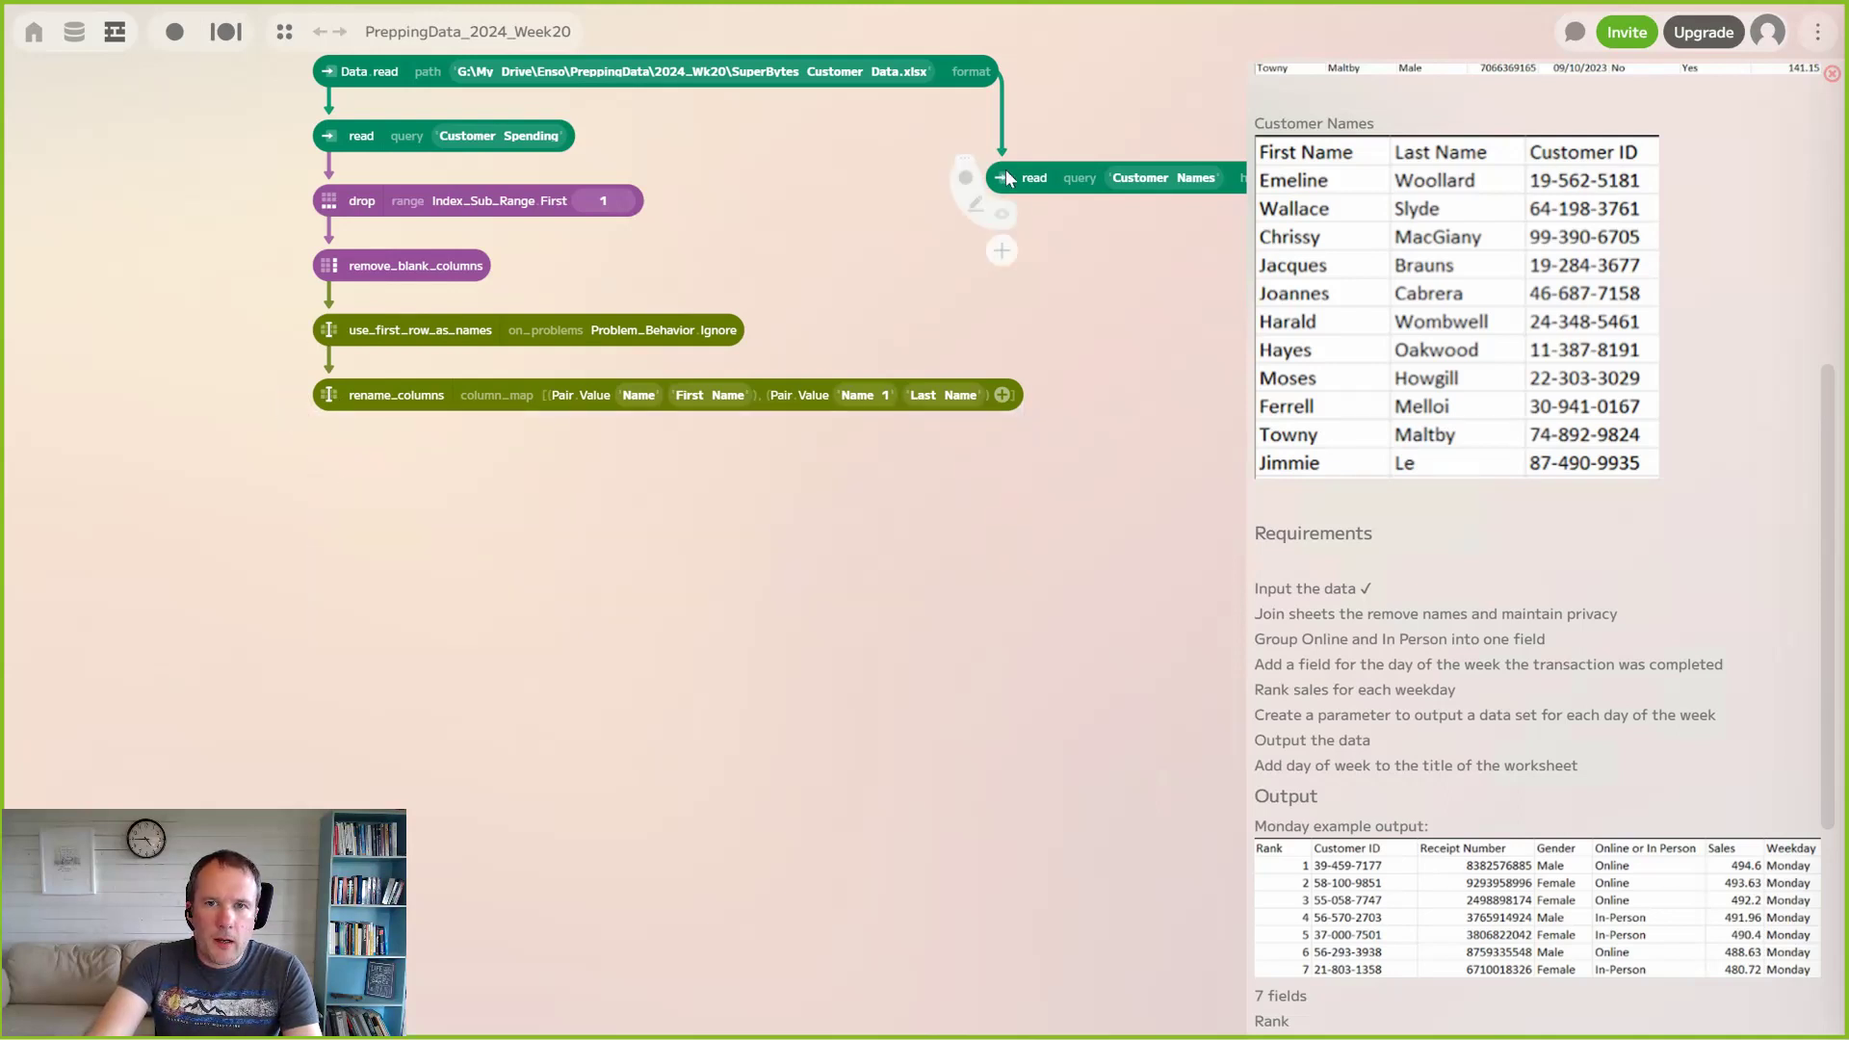
# Move the Customer Names read component below rename_columns and add a join component after rename_columns with Customer Names as its right table
pyautogui.moveTo(719, 408); pyautogui.dragTo(446, 459)
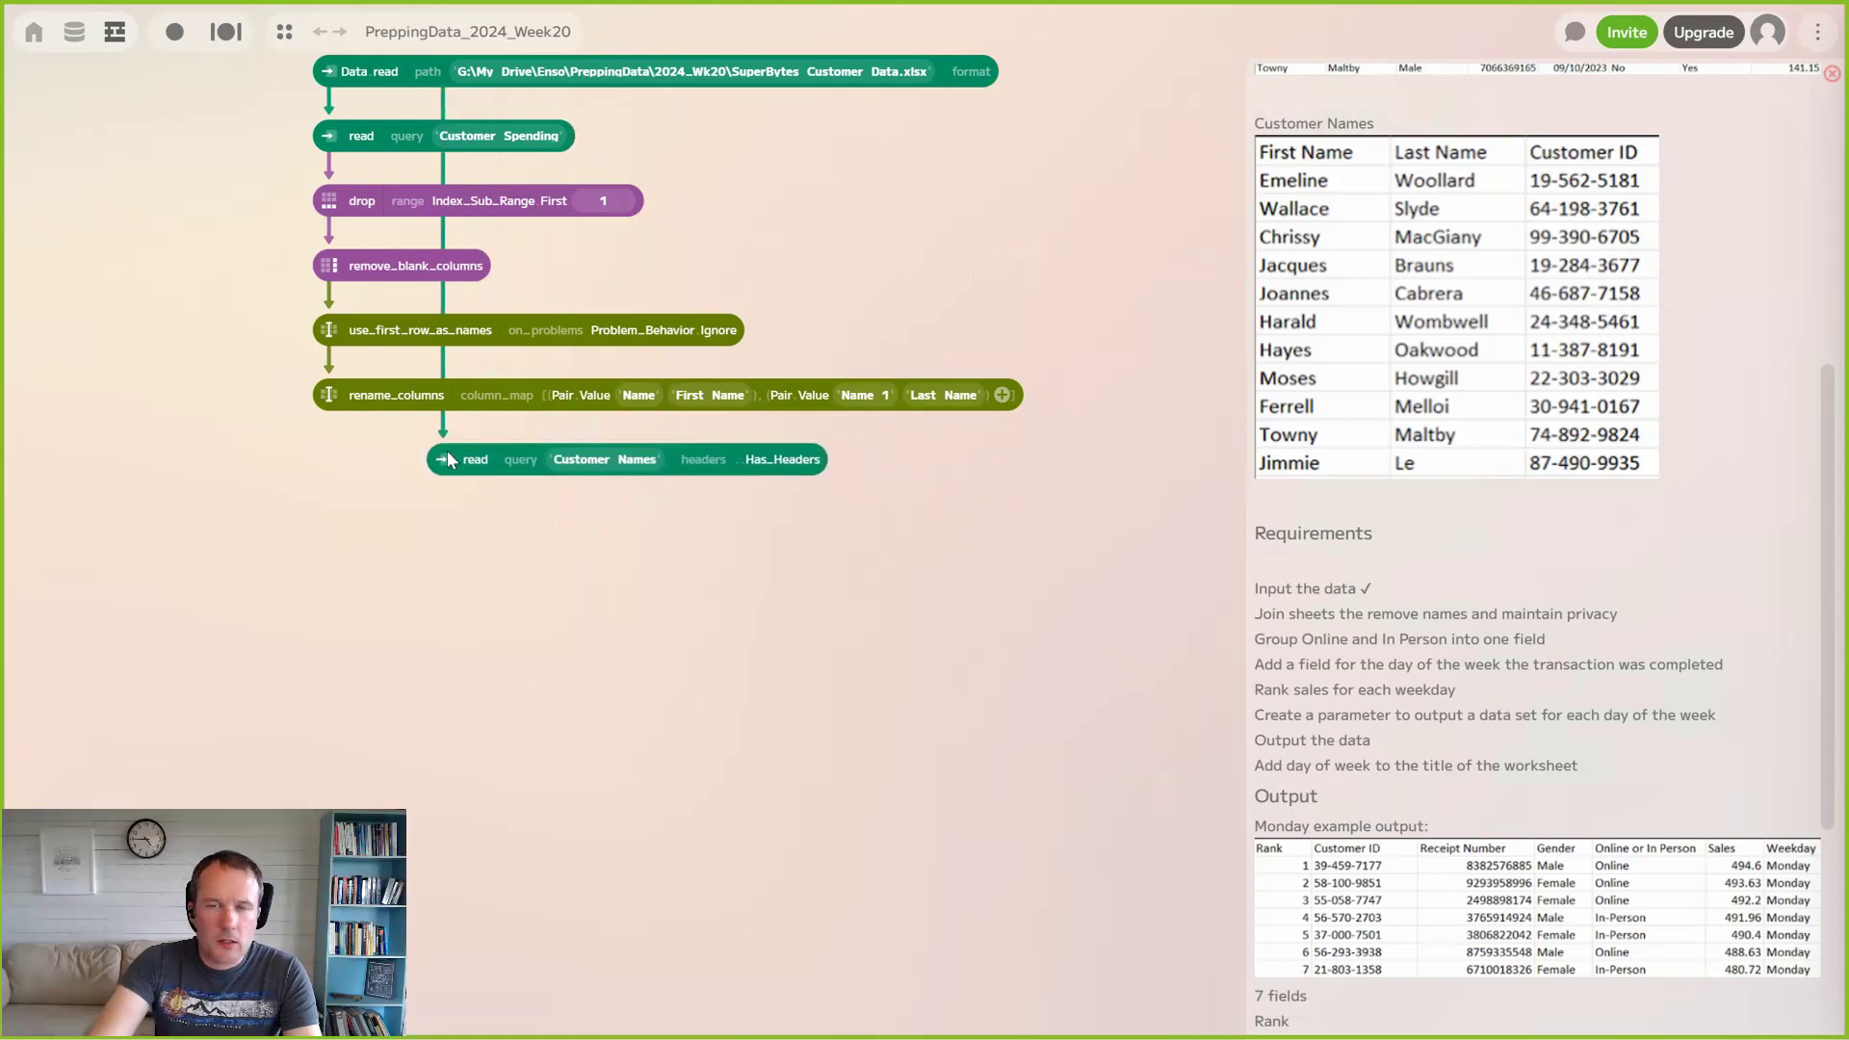
pyautogui.click(329, 468)
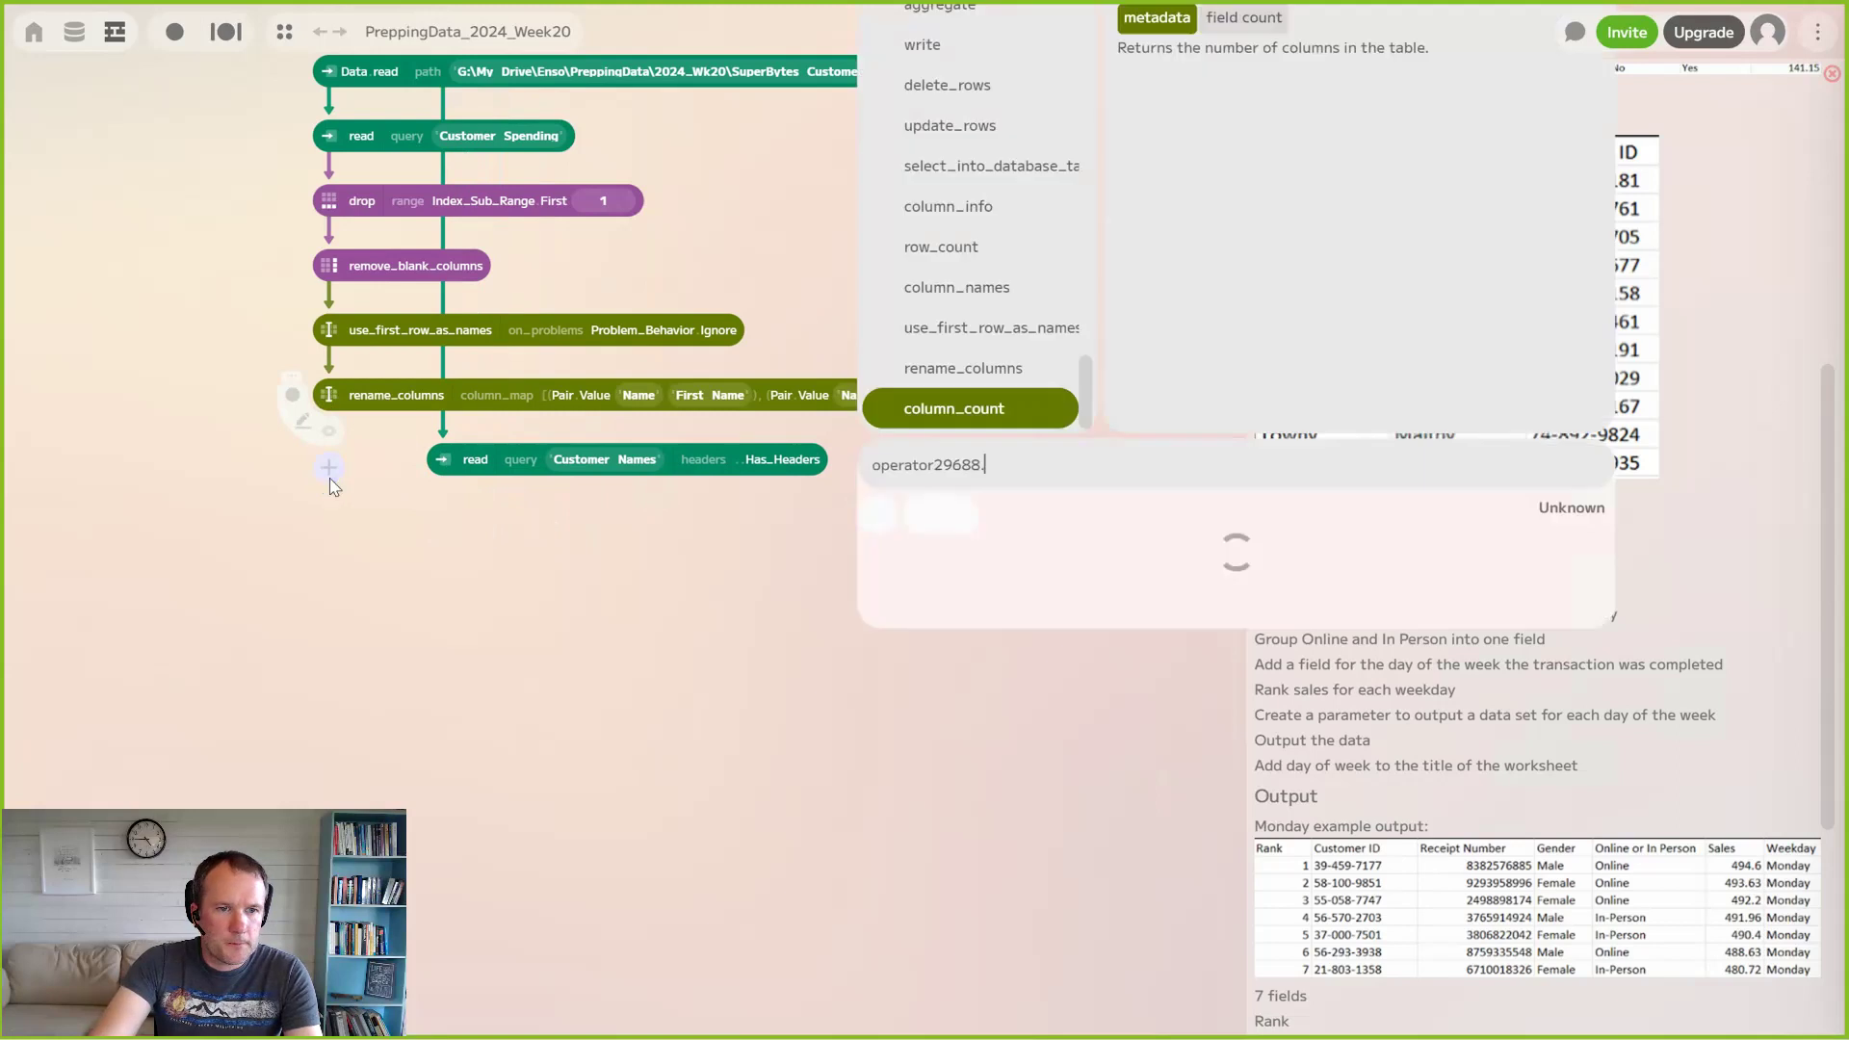
pyautogui.write('joi')
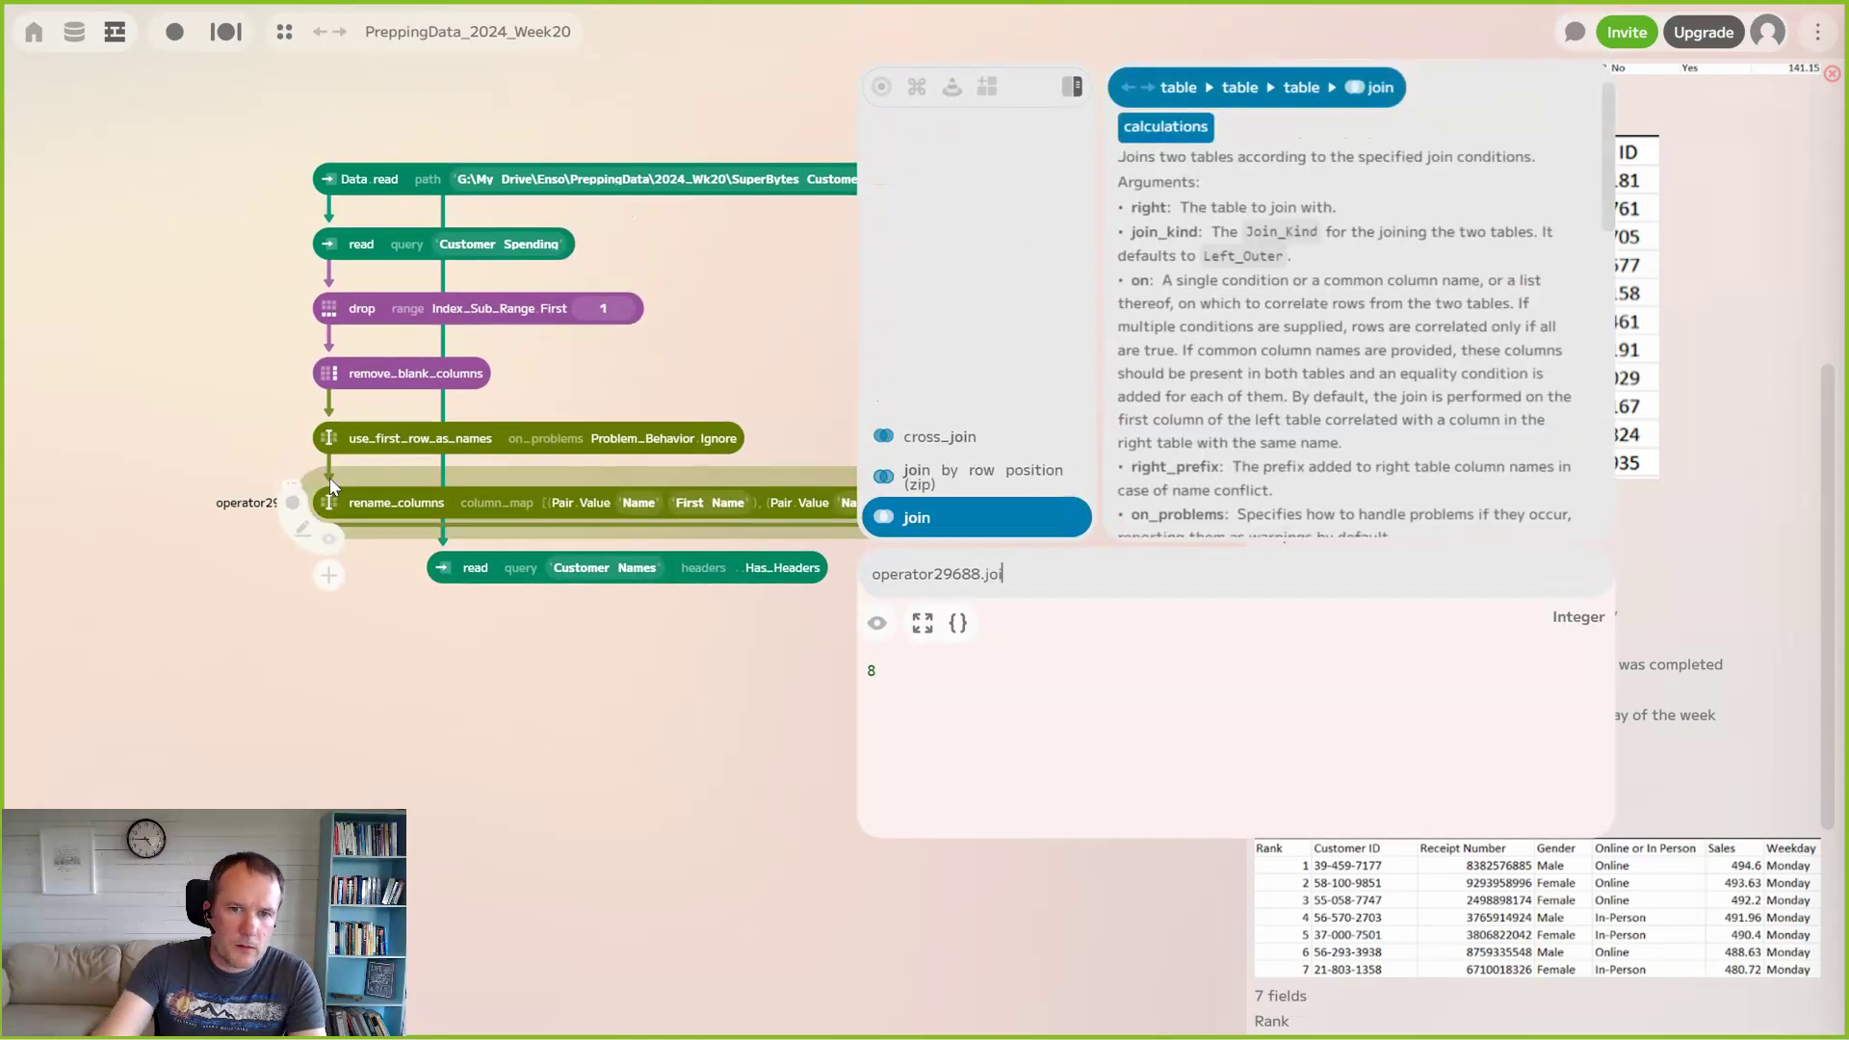
pyautogui.click(922, 517)
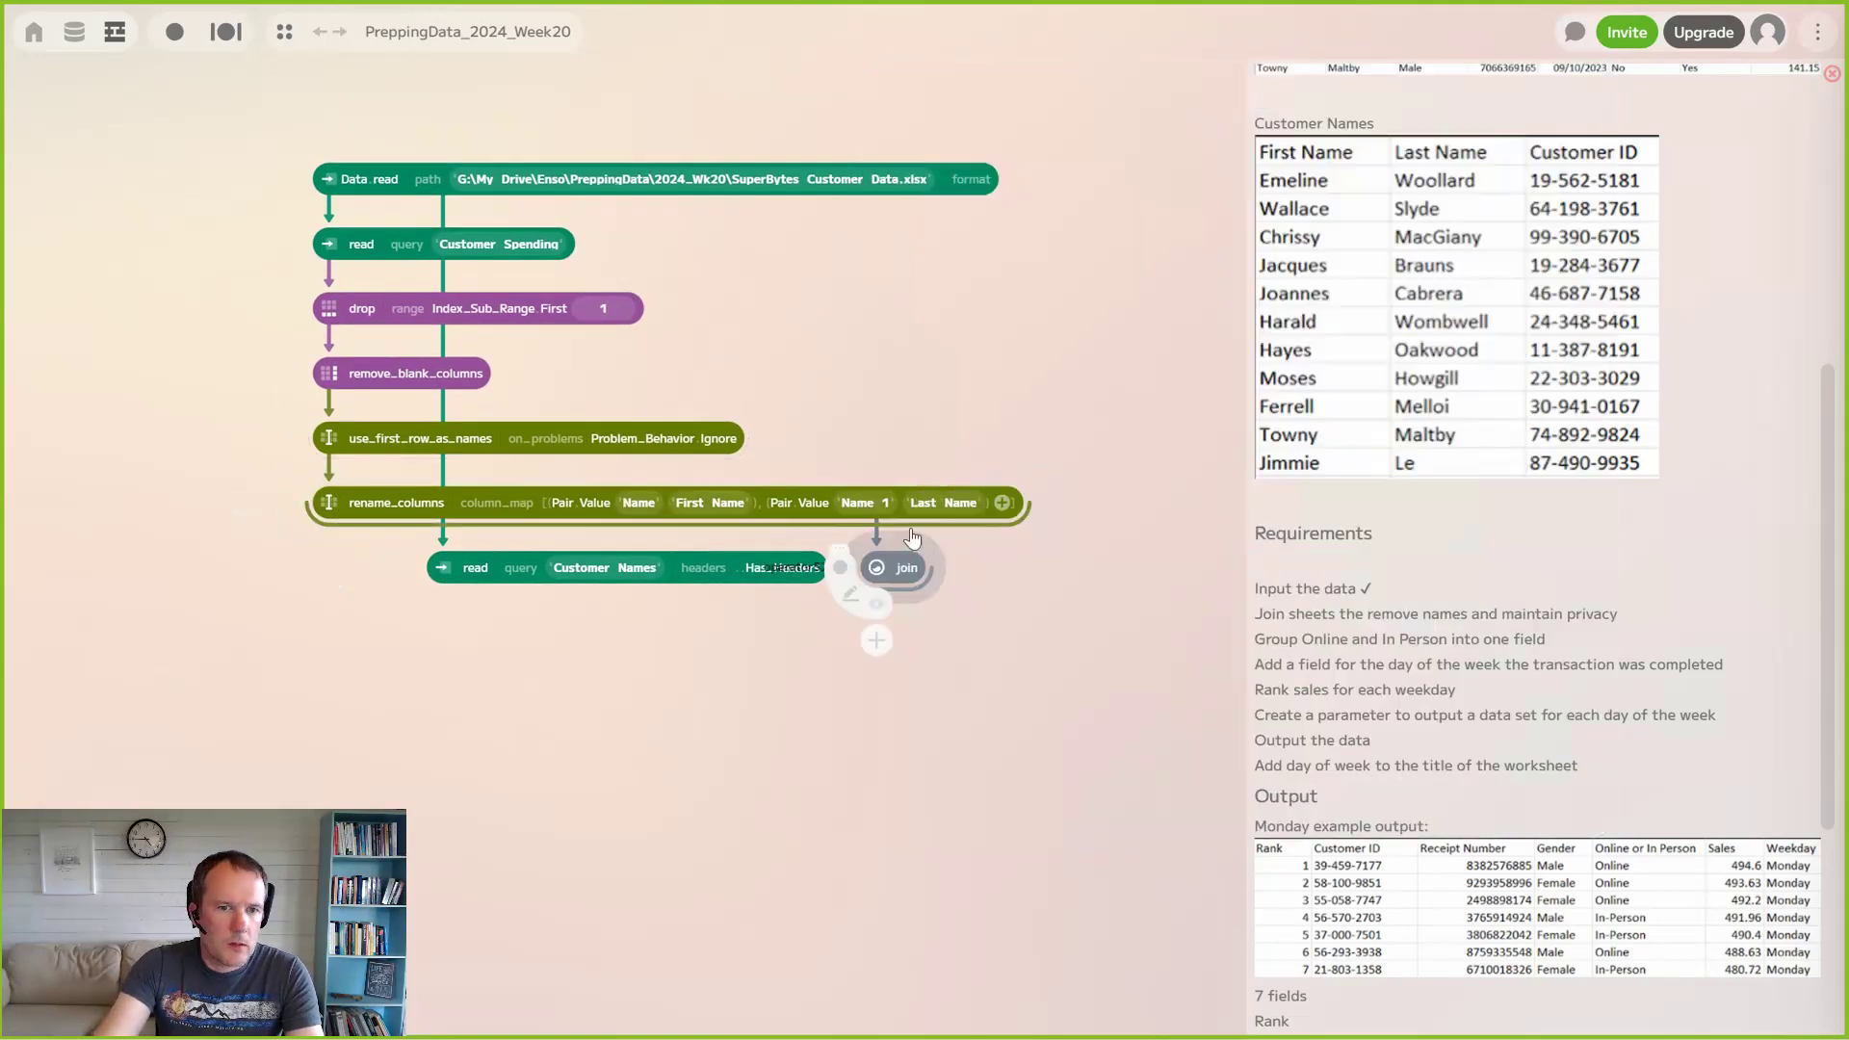
pyautogui.moveTo(874, 570); pyautogui.dragTo(343, 689)
pyautogui.moveTo(463, 589); pyautogui.dragTo(410, 692)
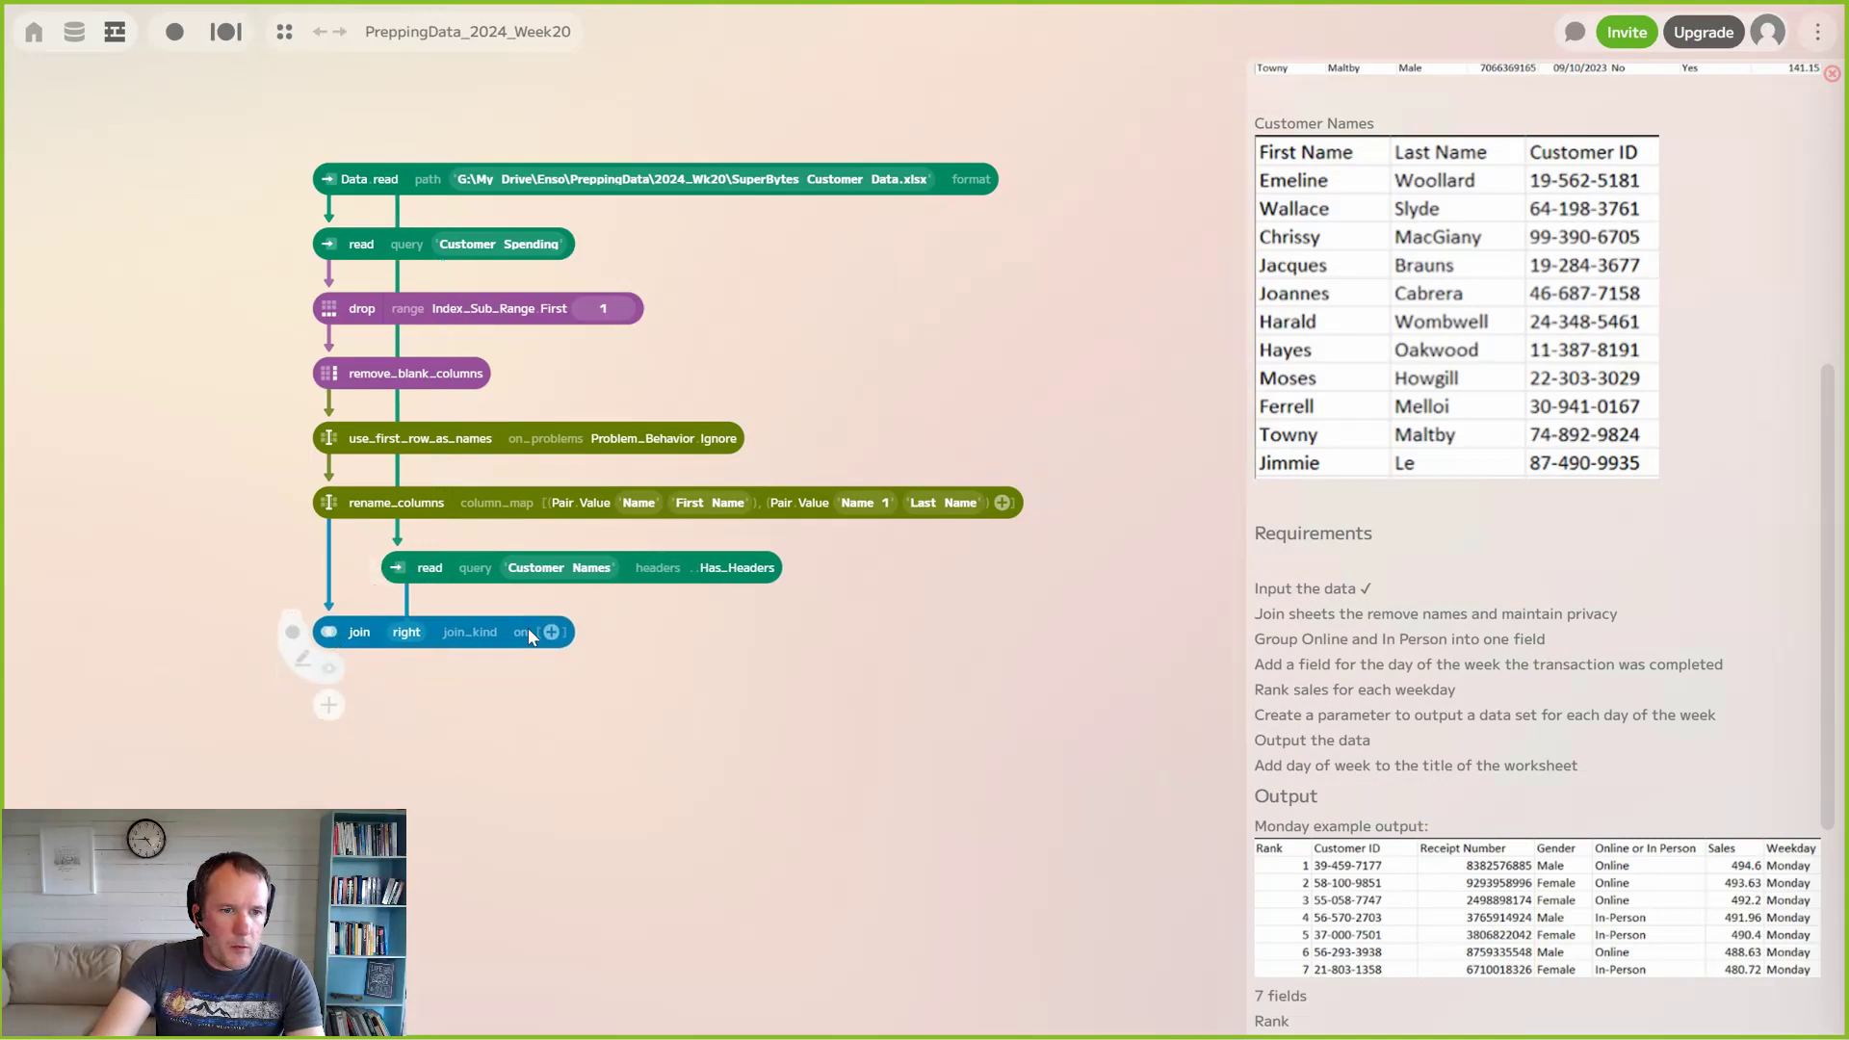
# Set the join kind to Inner and add Equals join conditions on First Name and Last Name
pyautogui.click(482, 632)
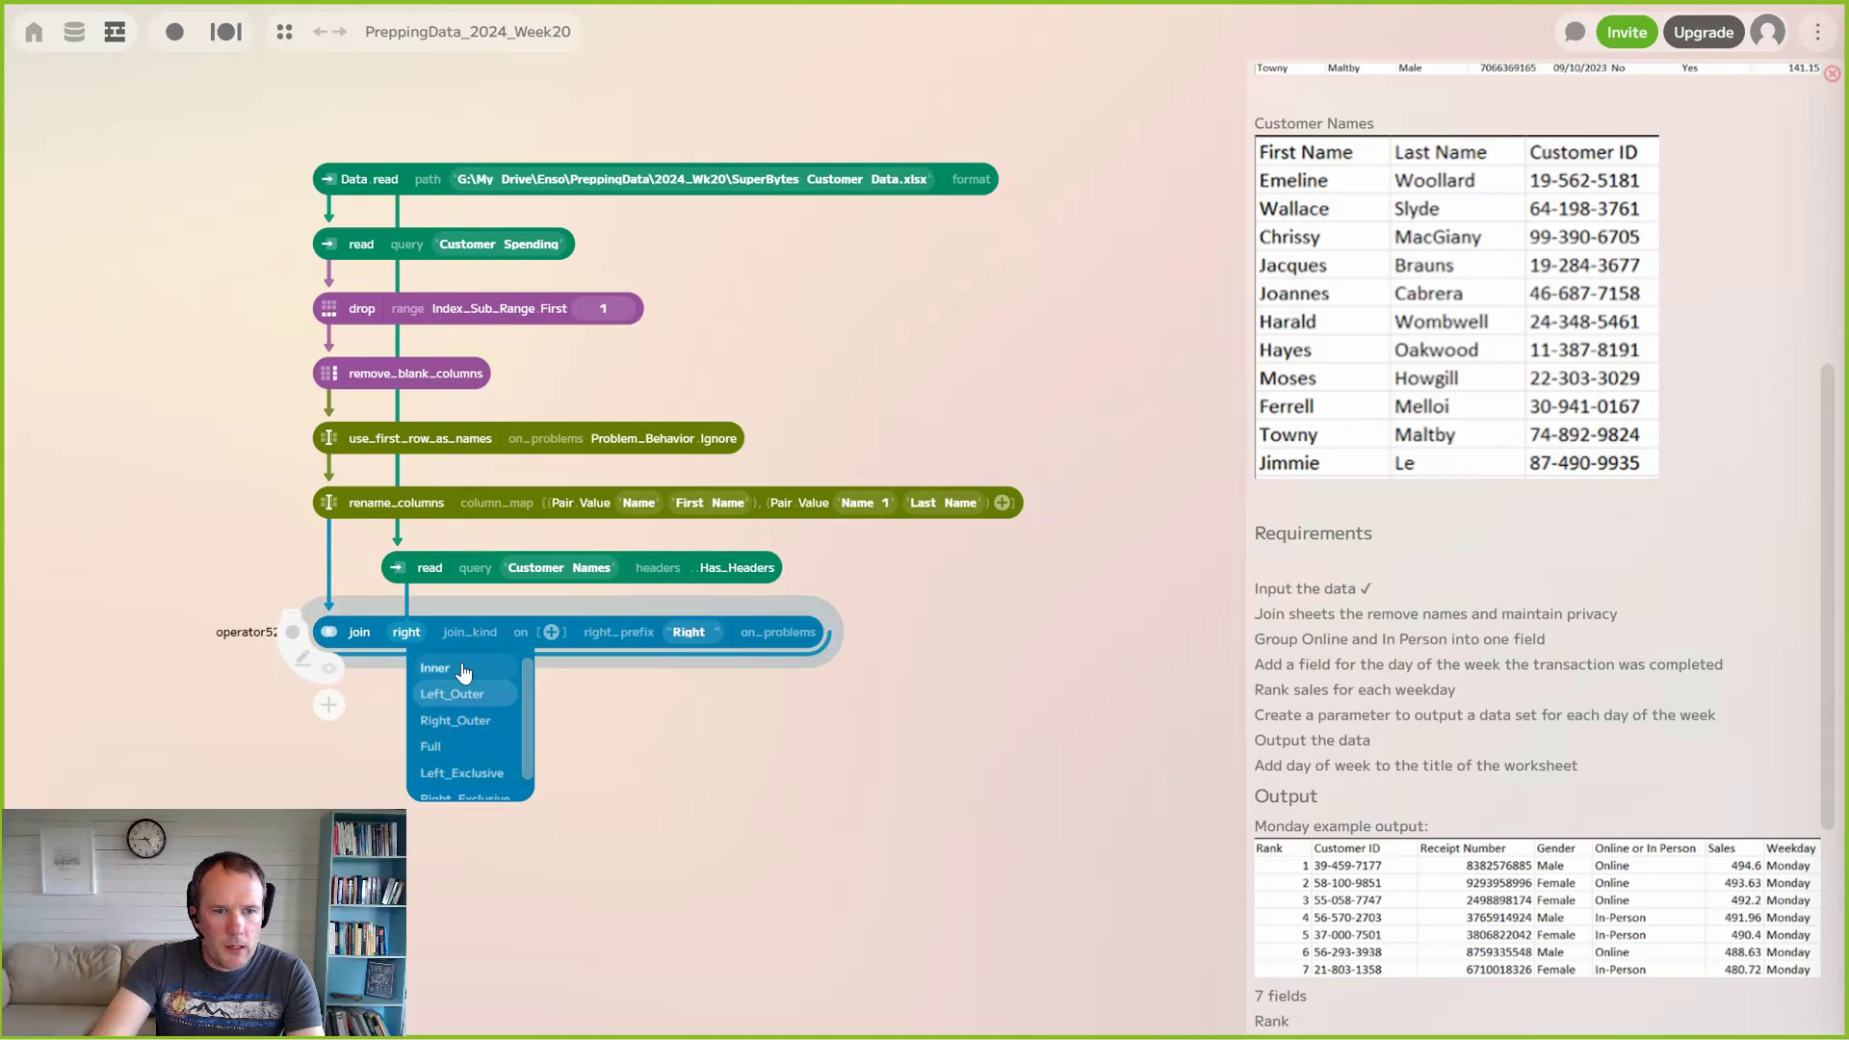
pyautogui.click(462, 670)
pyautogui.click(651, 632)
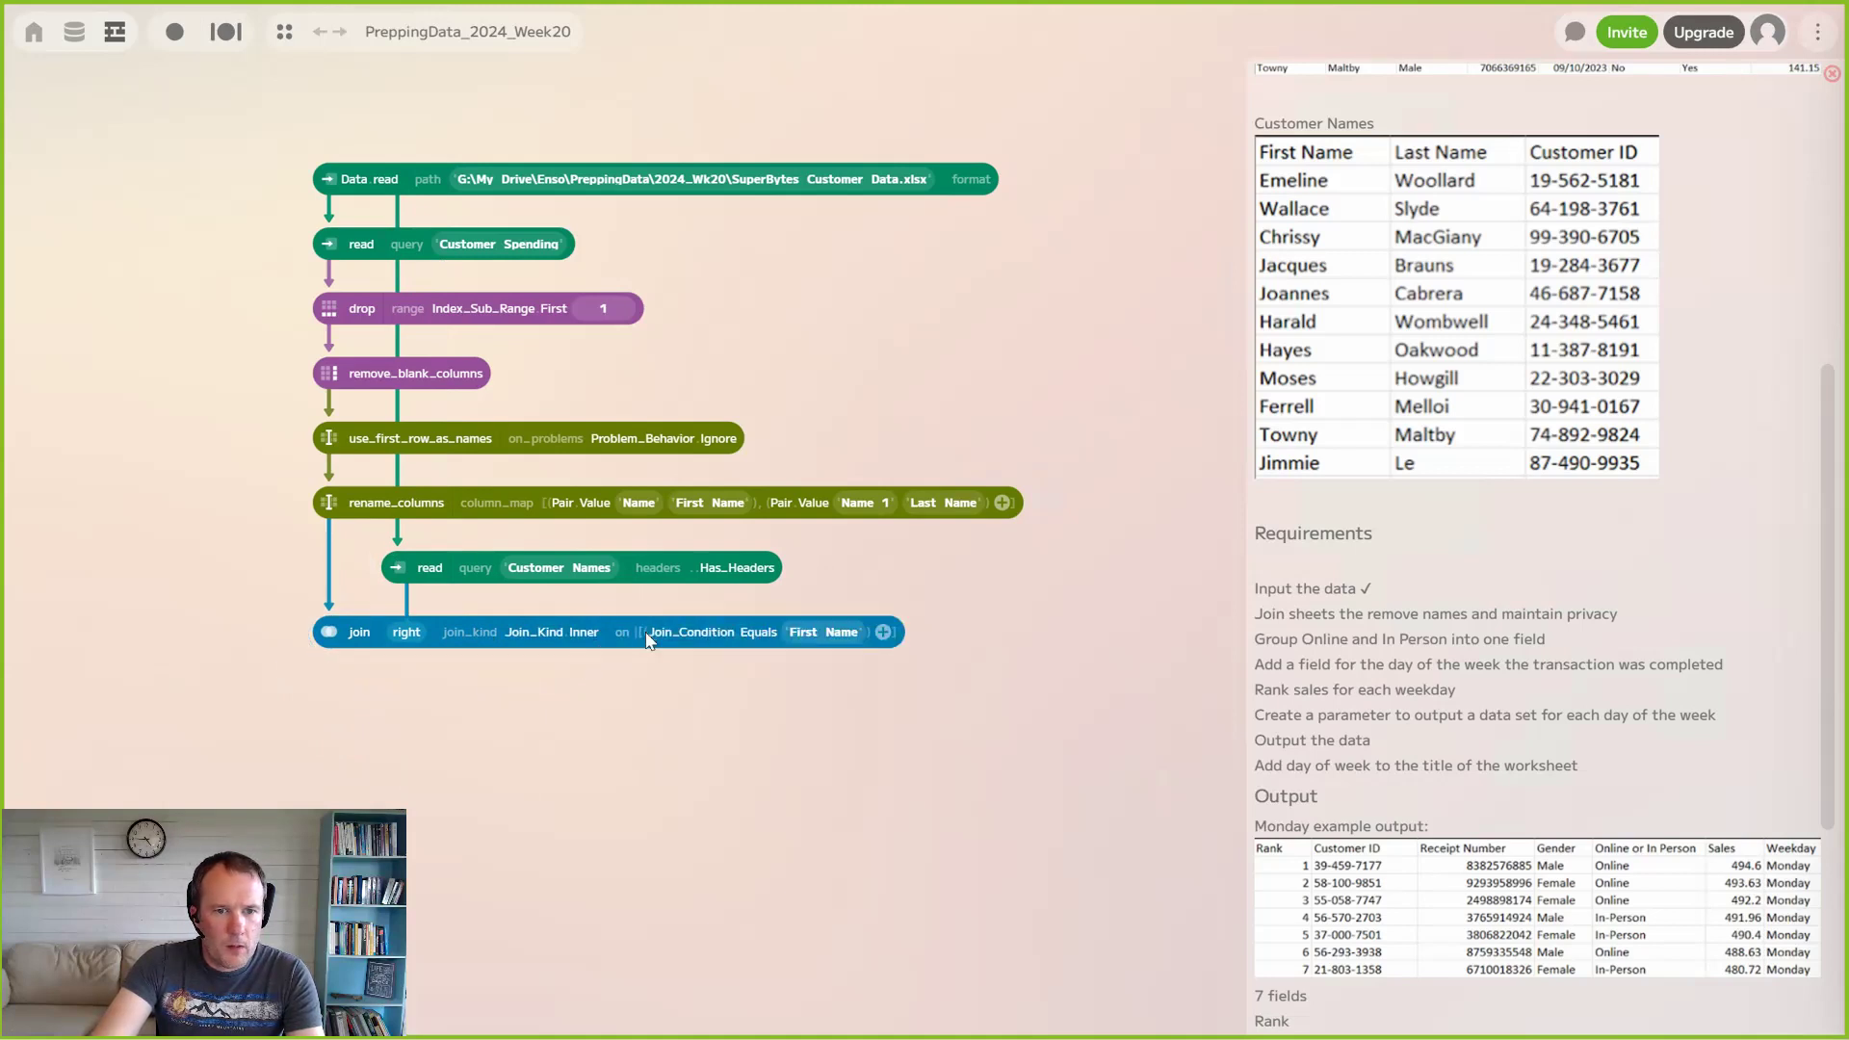
pyautogui.click(915, 633)
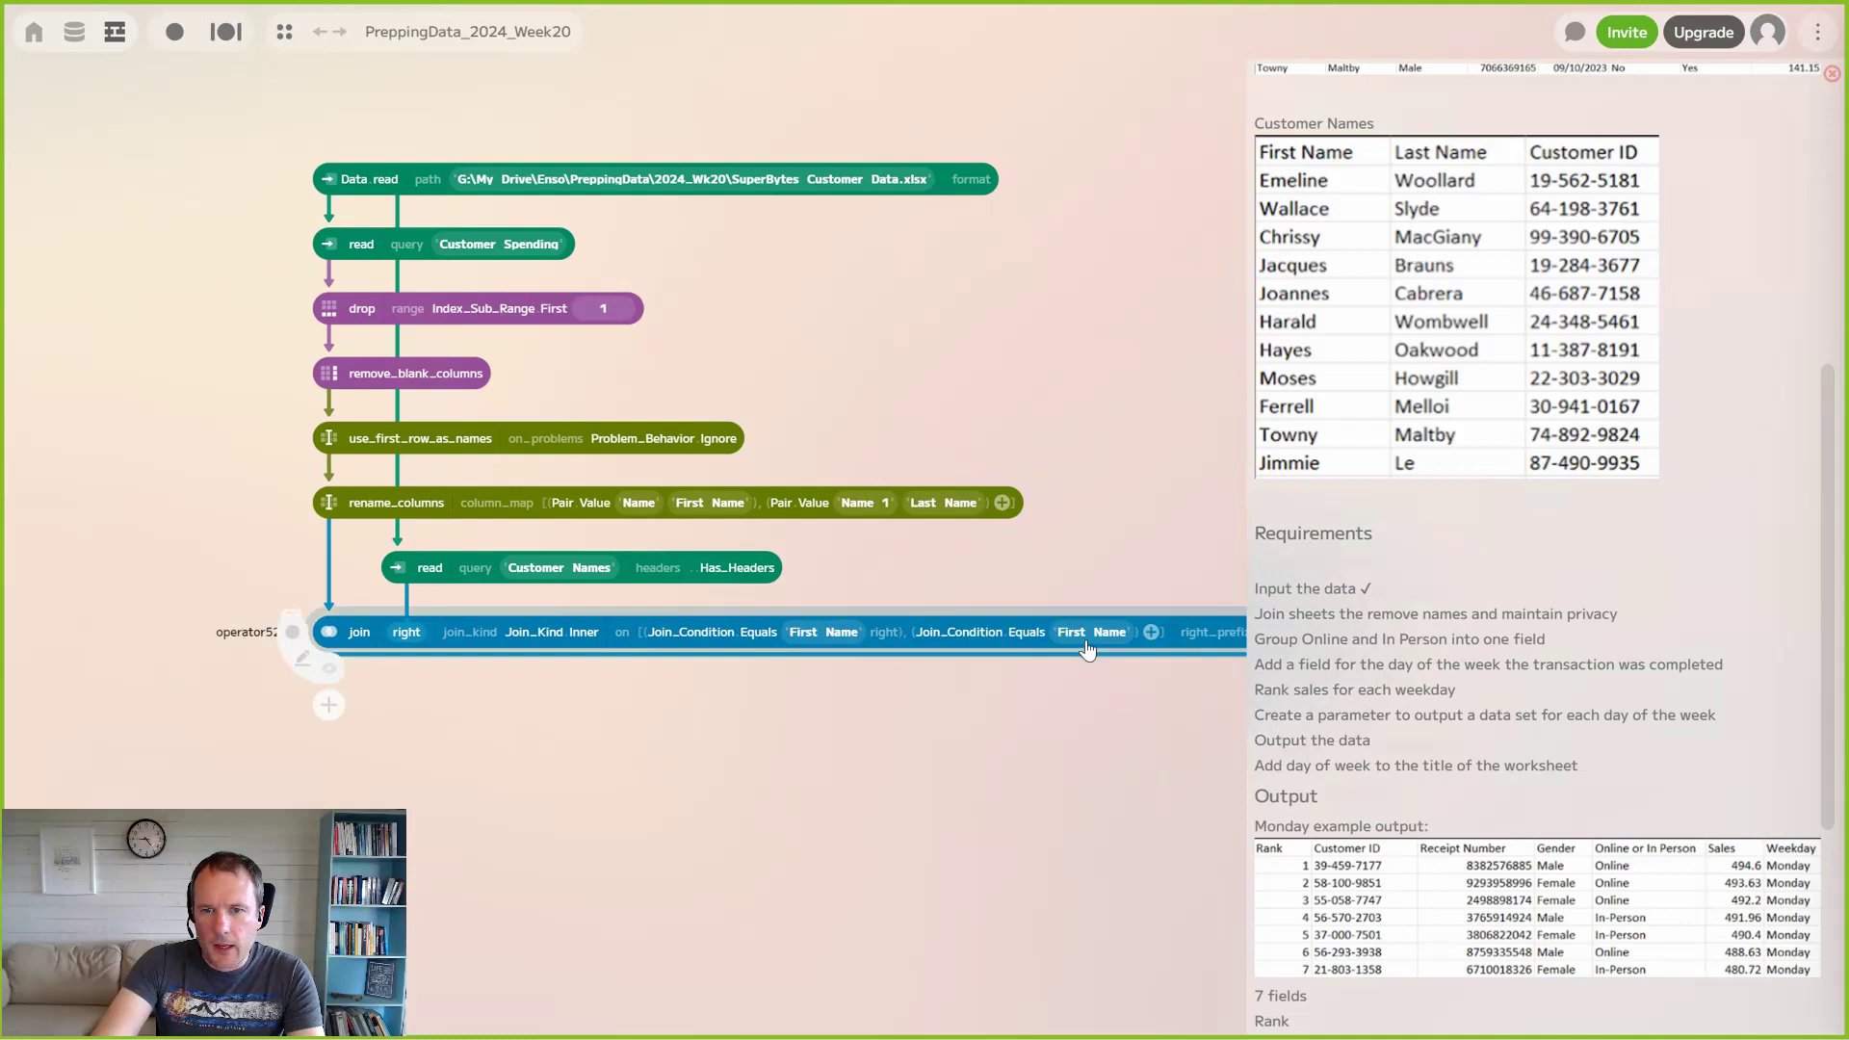
pyautogui.click(1090, 632)
pyautogui.click(1086, 694)
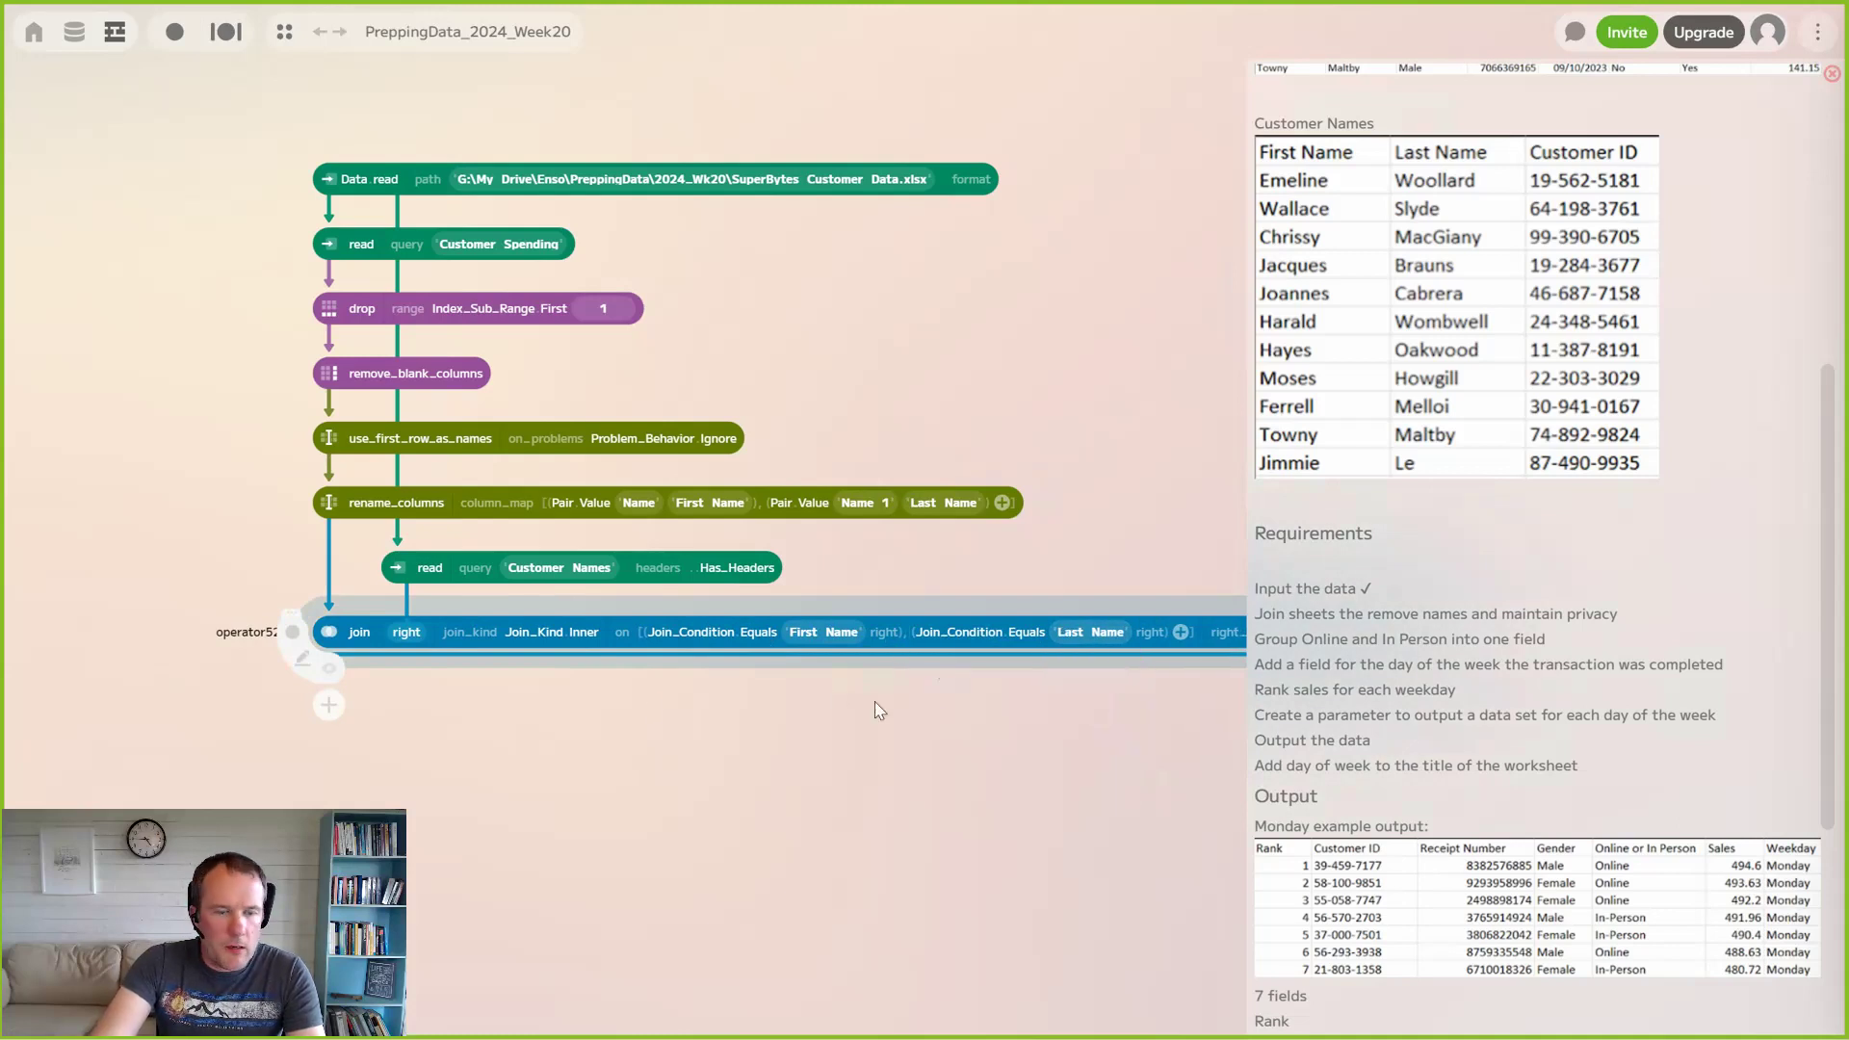
# Check the joined table in a temporary preview, including its Customer ID column
pyautogui.moveTo(487, 772); pyautogui.dragTo(426, 497)
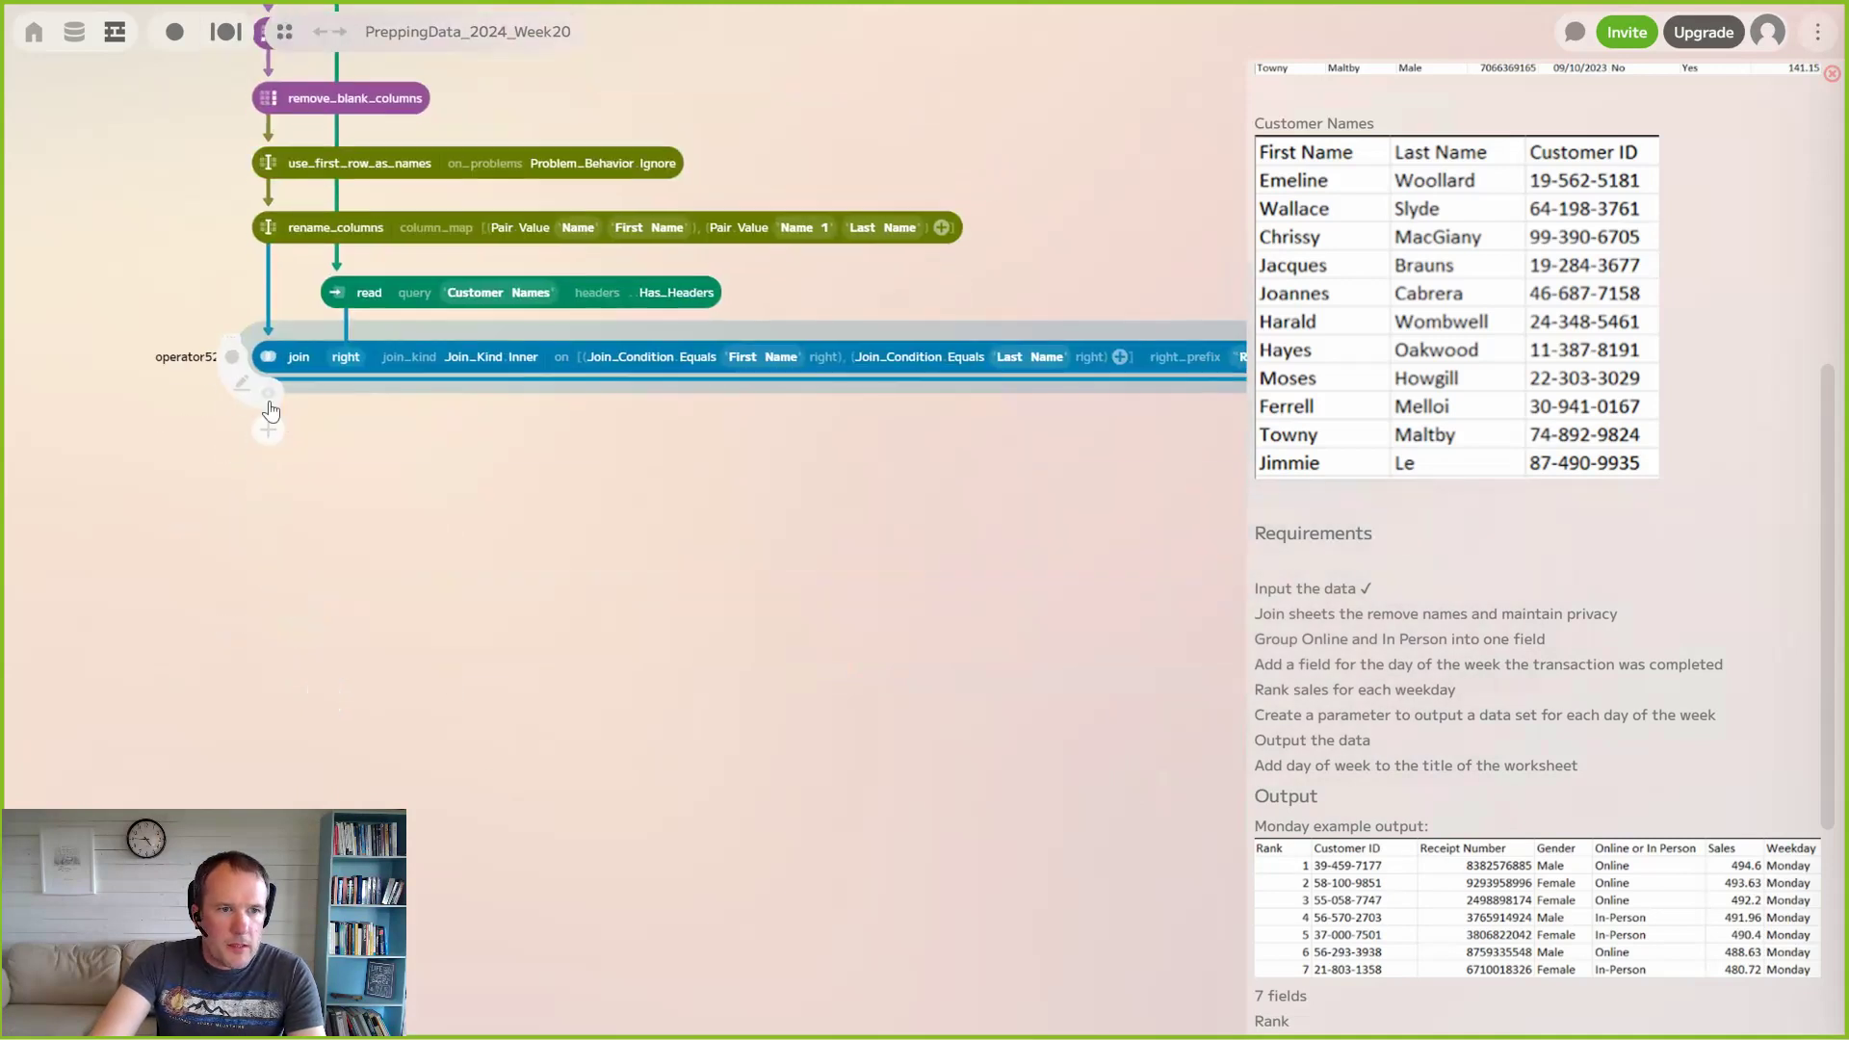
pyautogui.click(269, 402)
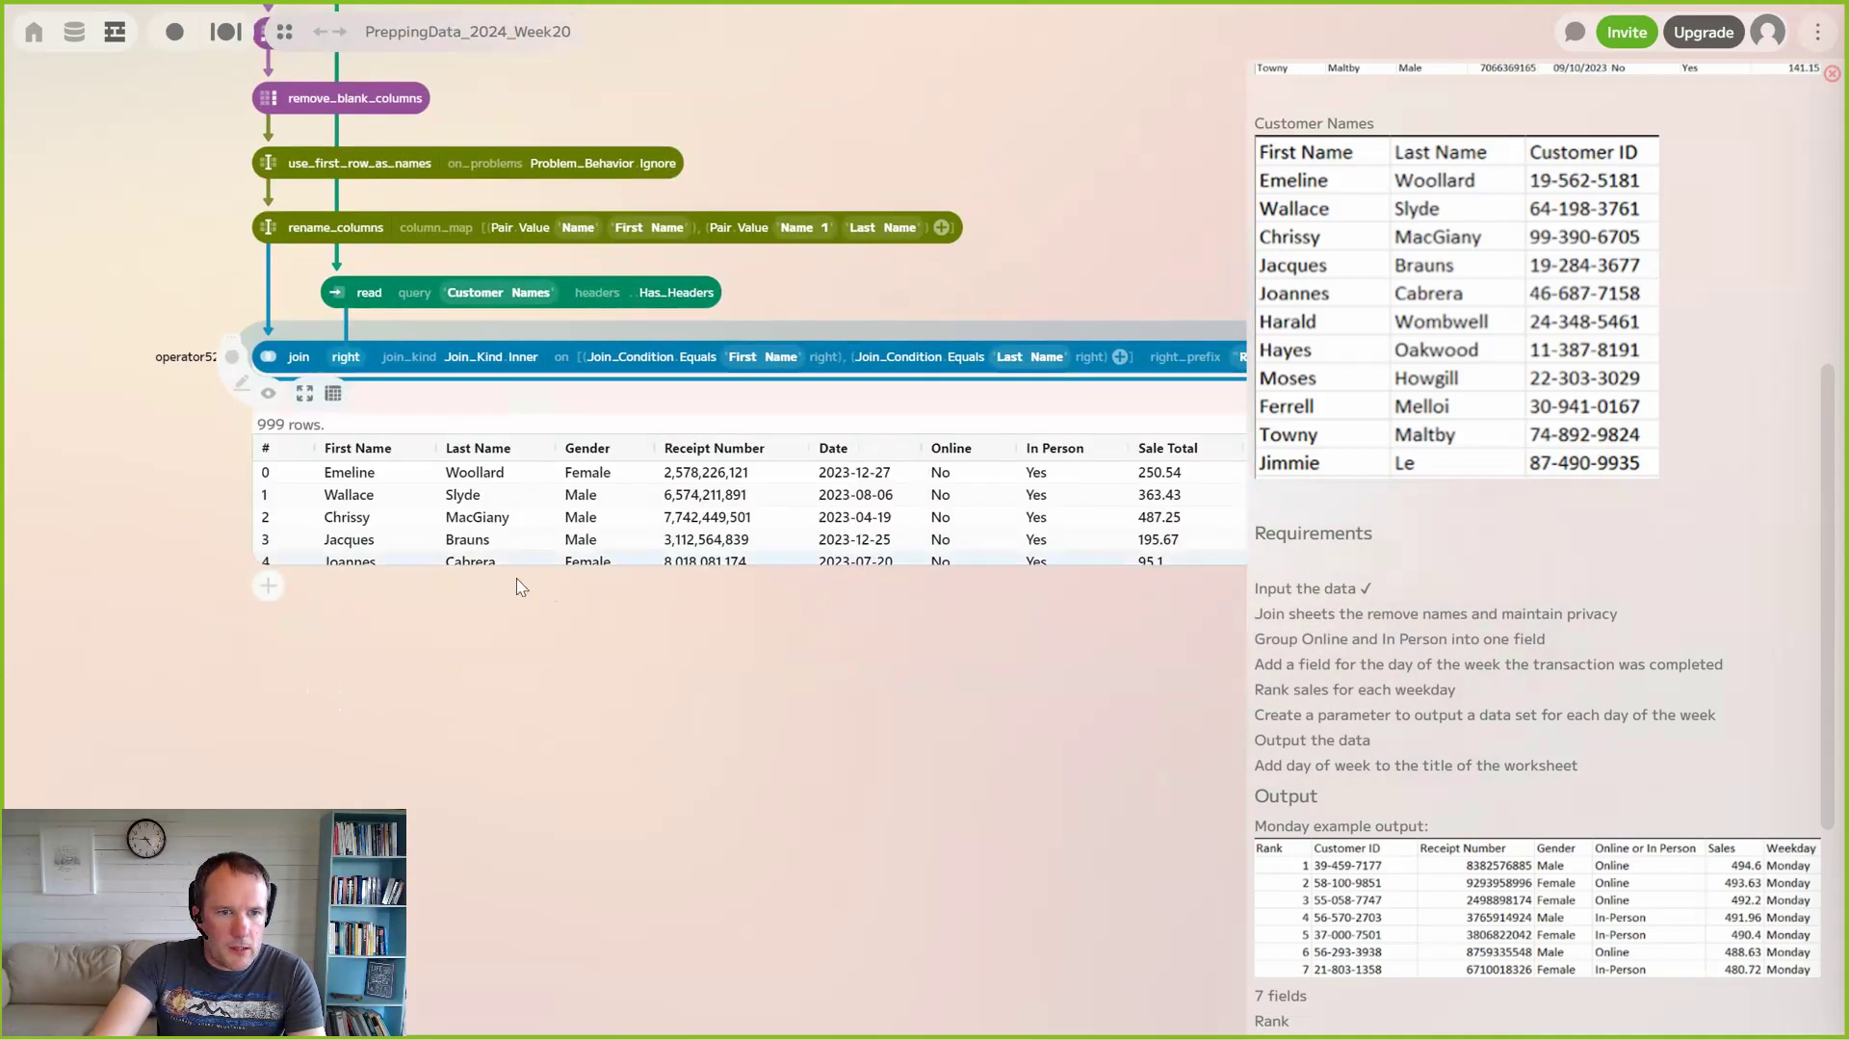
pyautogui.moveTo(715, 696); pyautogui.dragTo(649, 678)
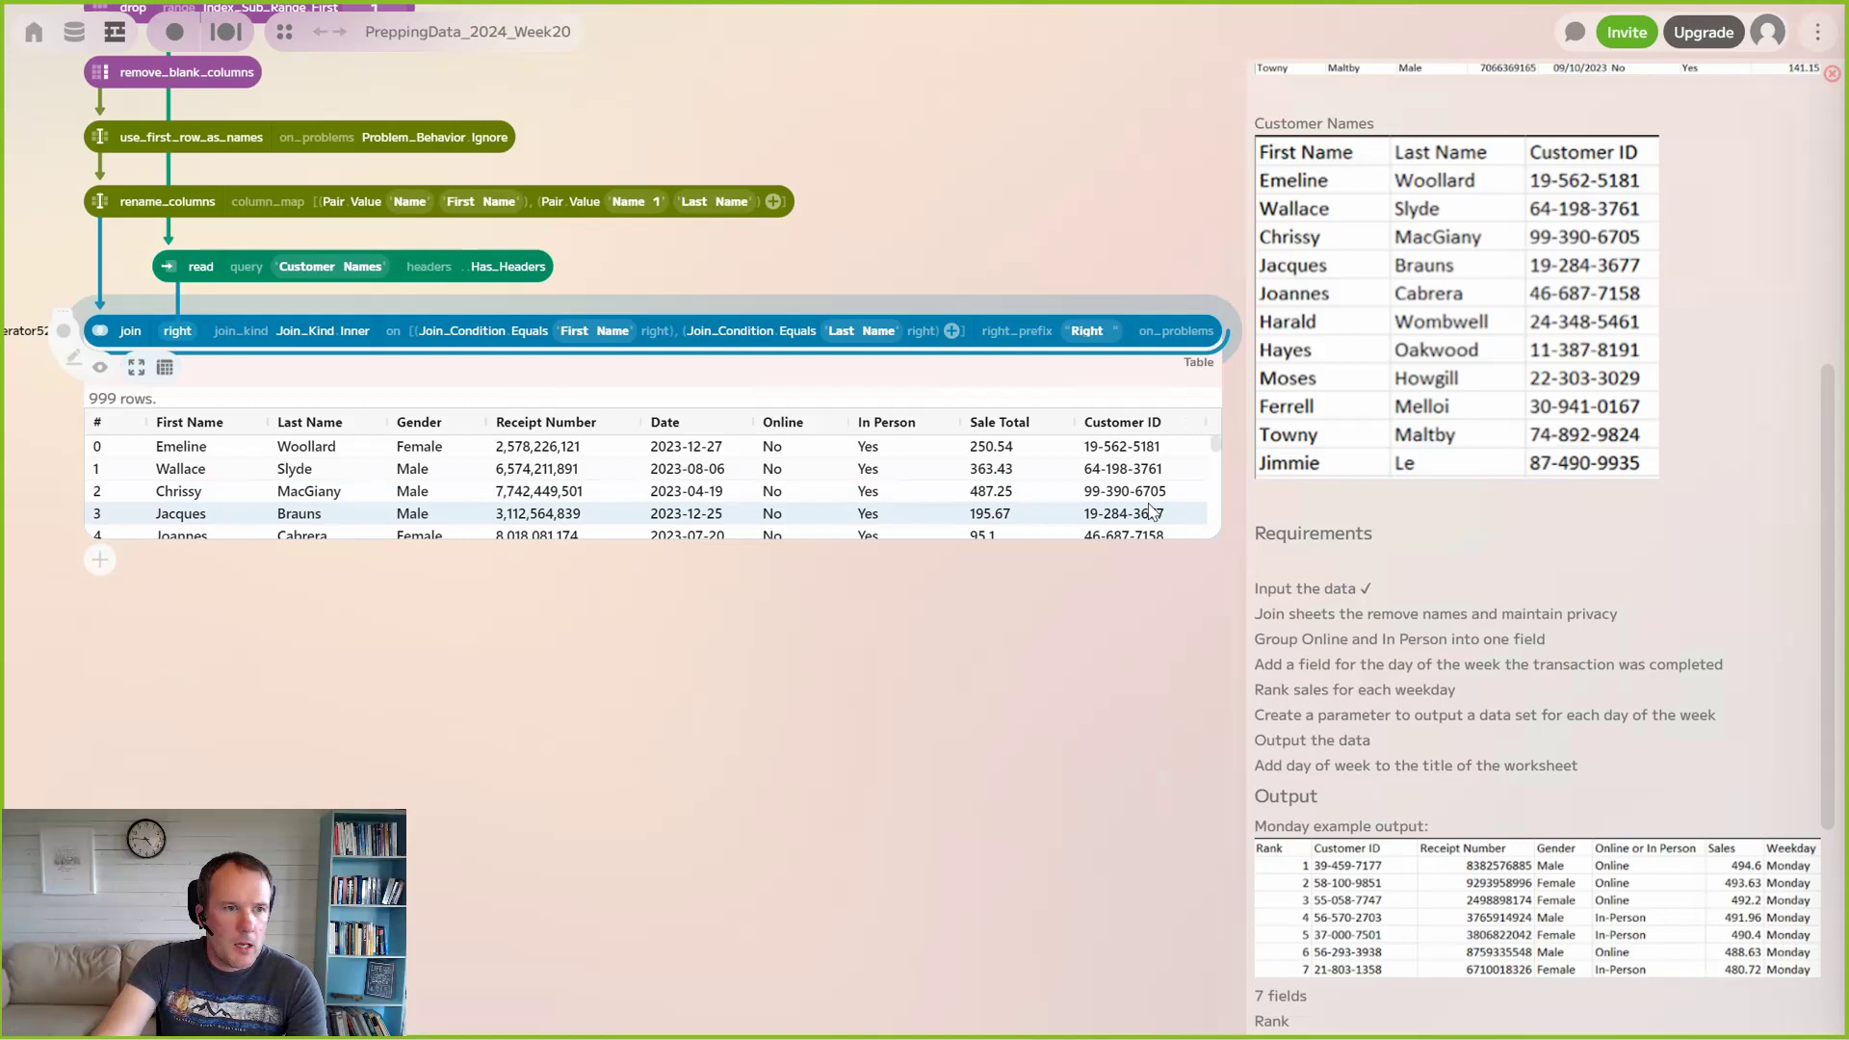
pyautogui.click(101, 365)
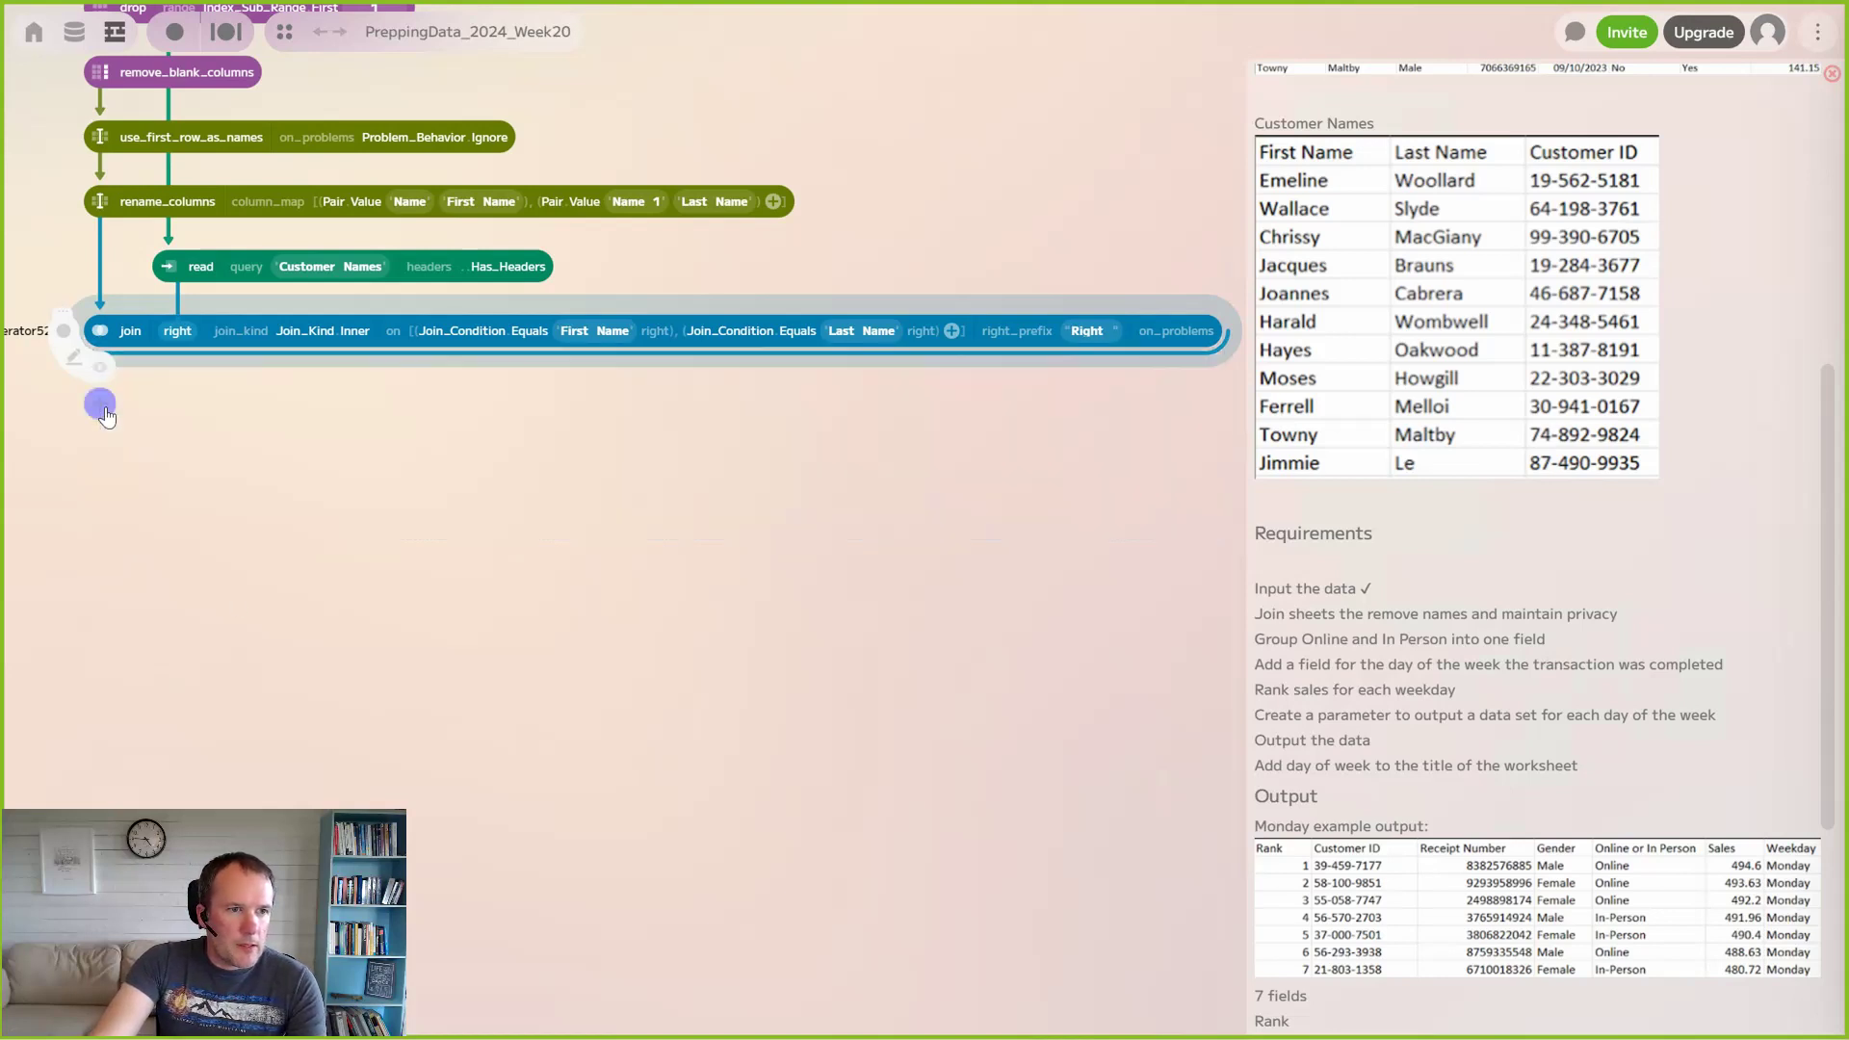
# Add a remove_columns component after the join that removes First Name and Last Name, and preview its output
pyautogui.click(104, 412)
pyautogui.write('rem')
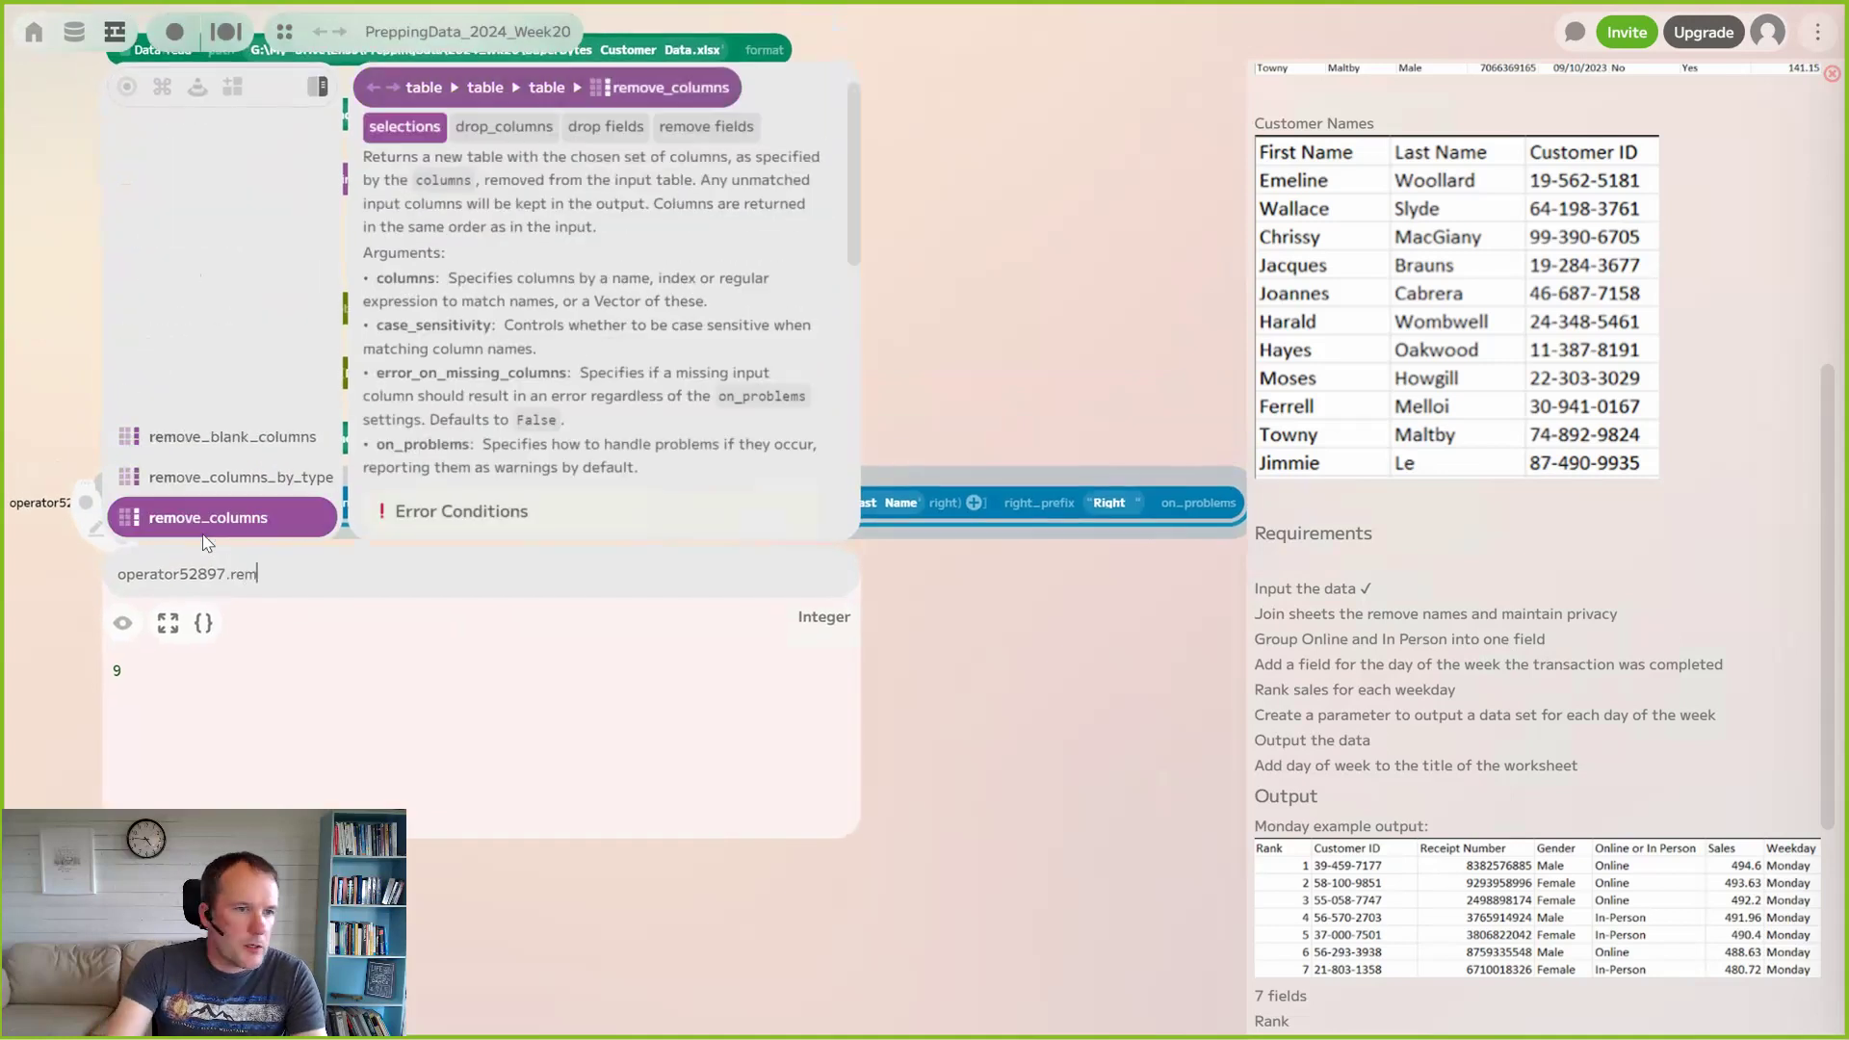
pyautogui.click(197, 527)
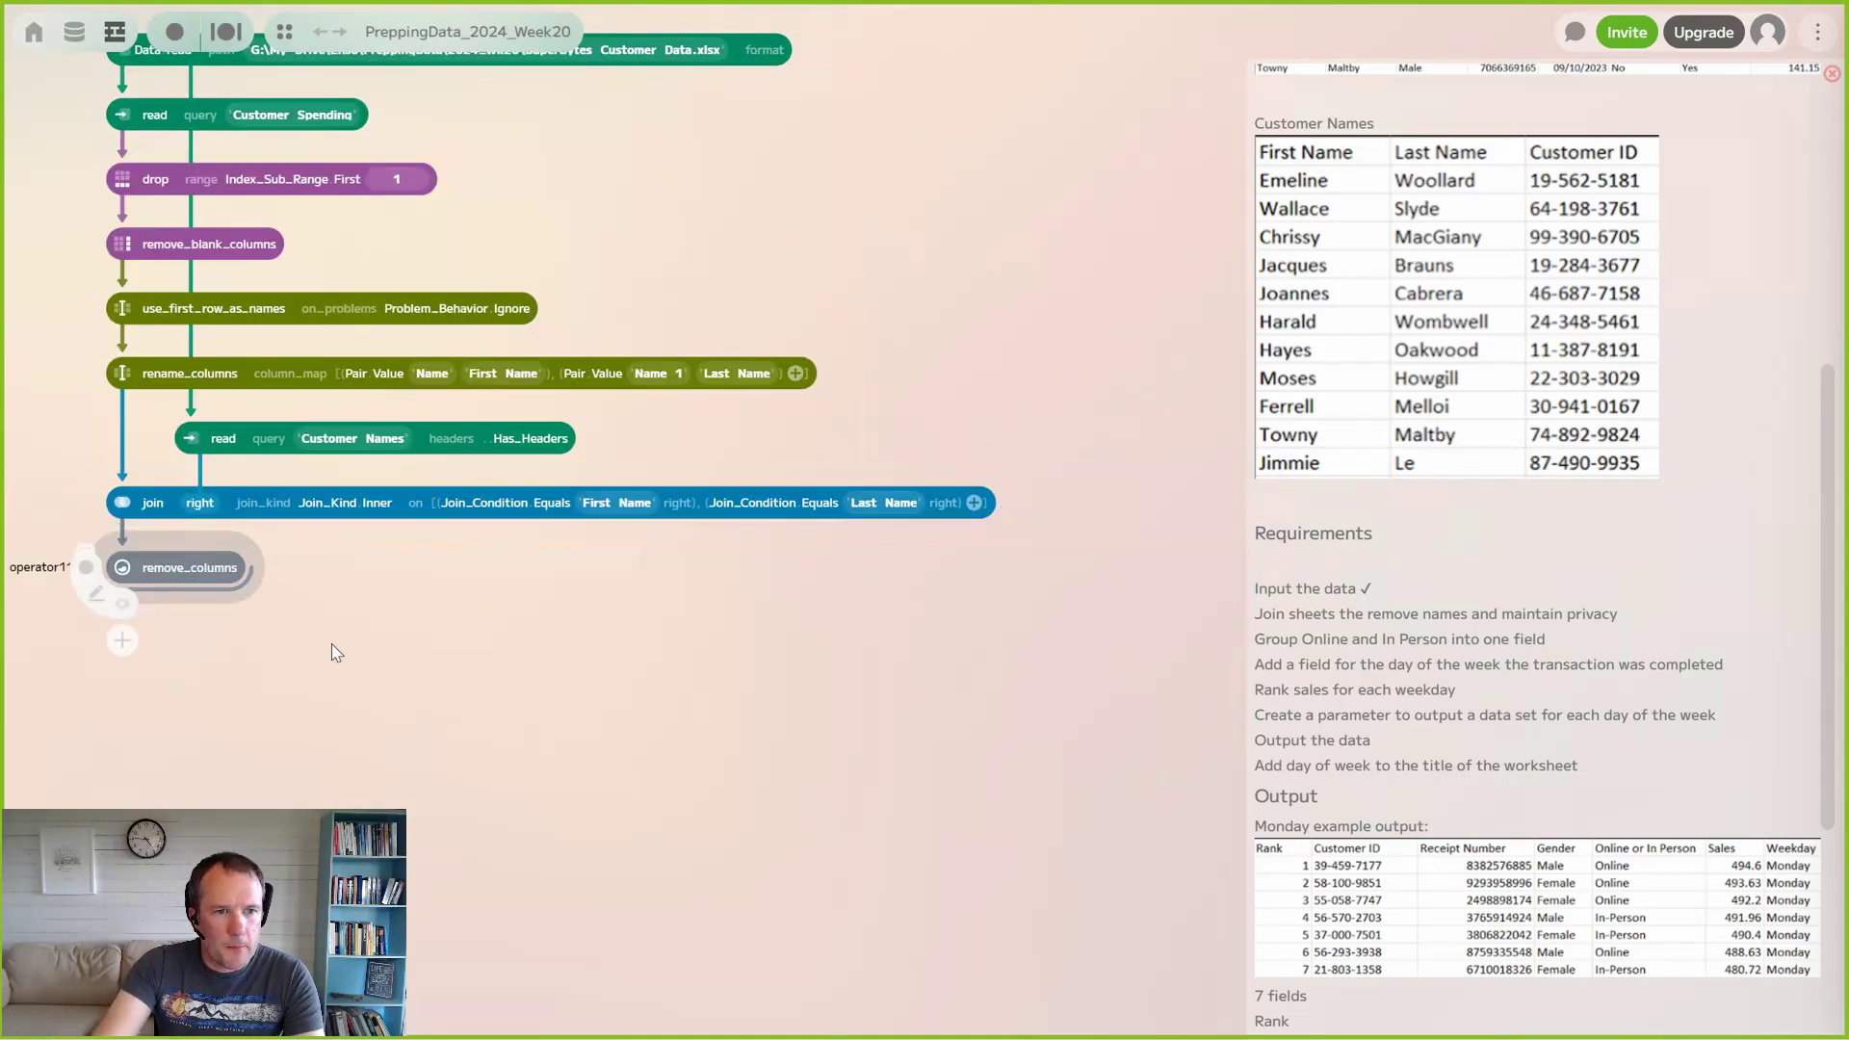
pyautogui.click(324, 568)
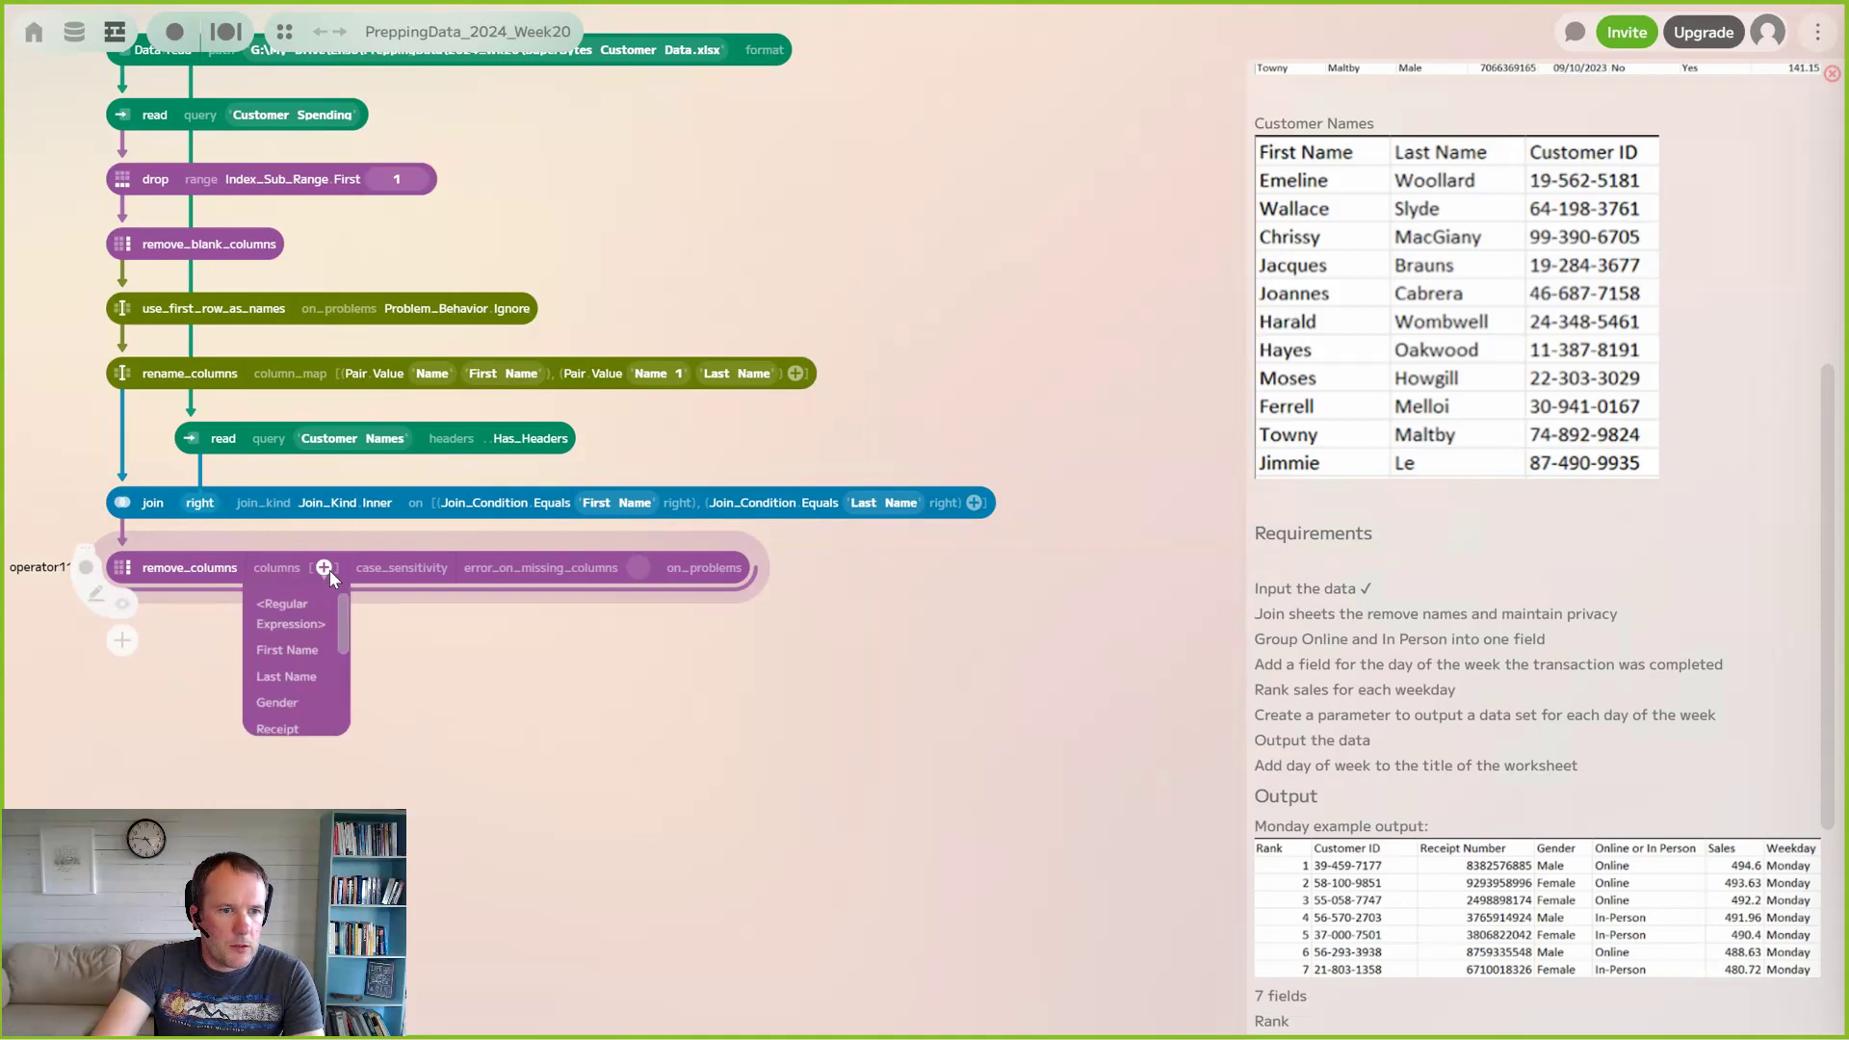
pyautogui.click(291, 629)
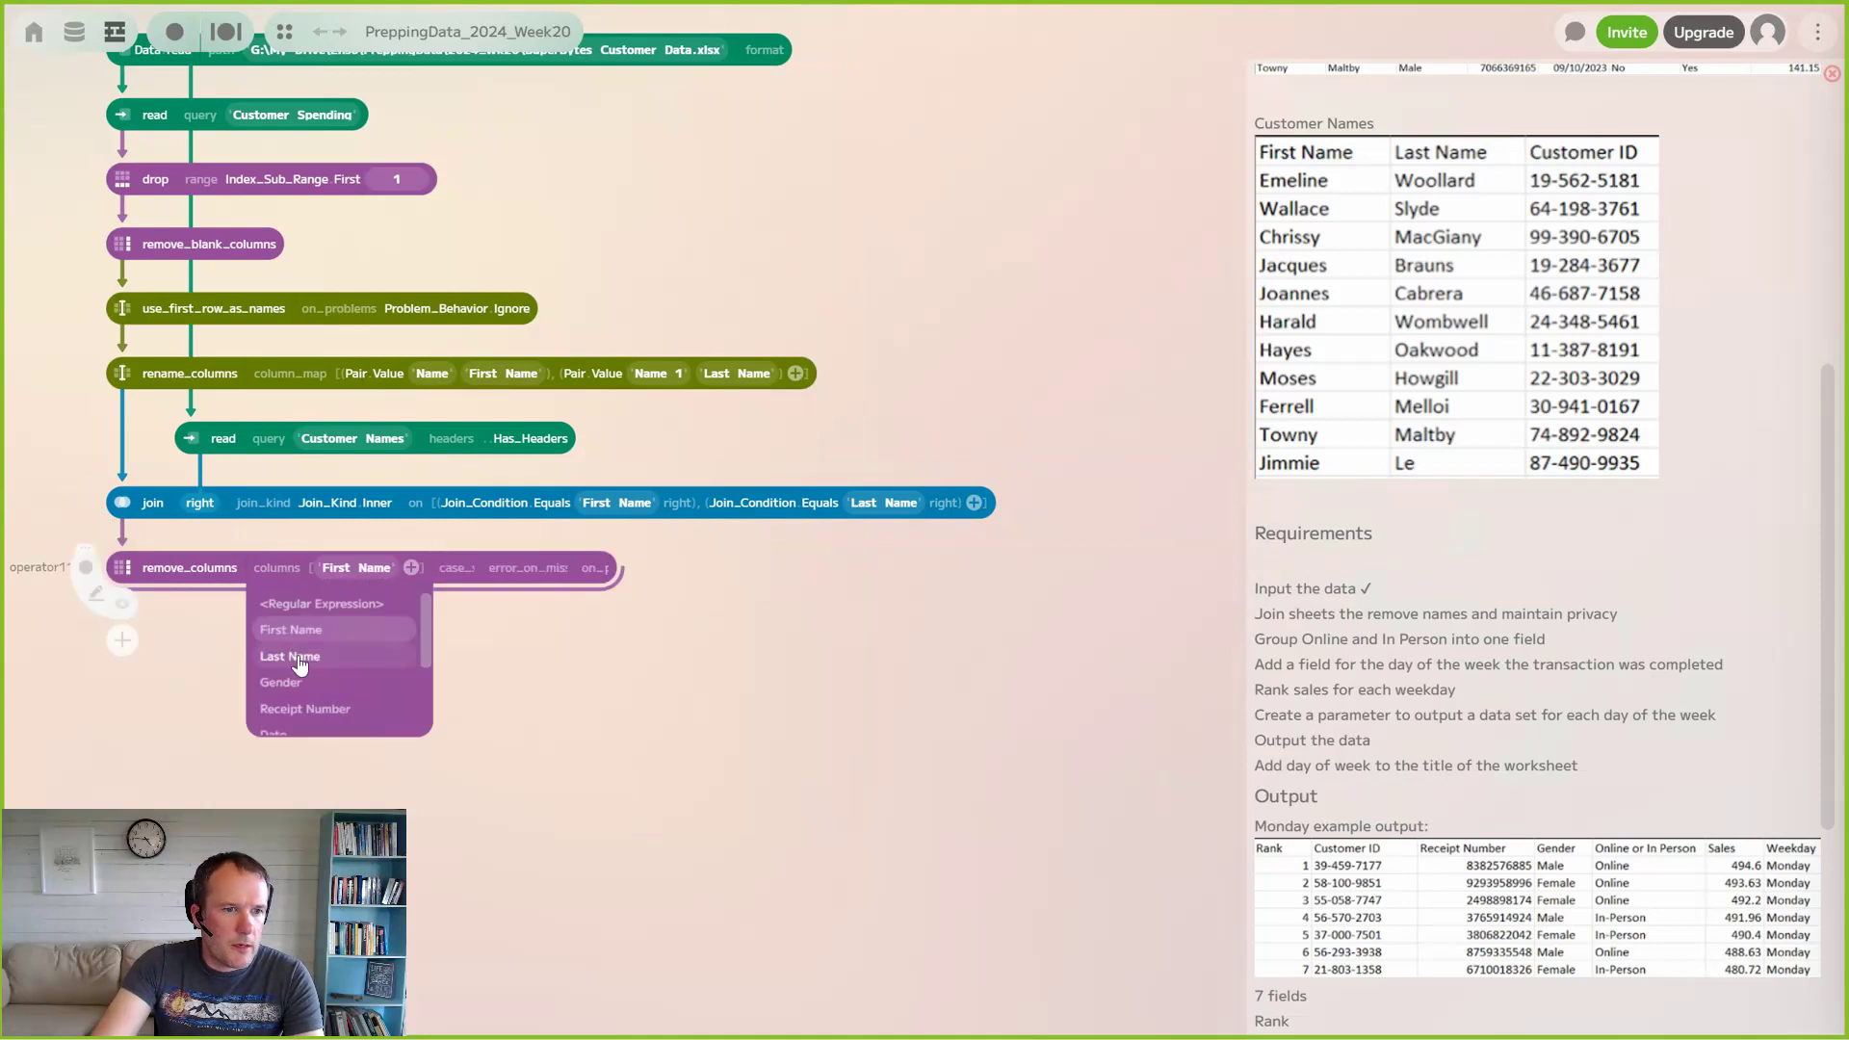
pyautogui.click(298, 658)
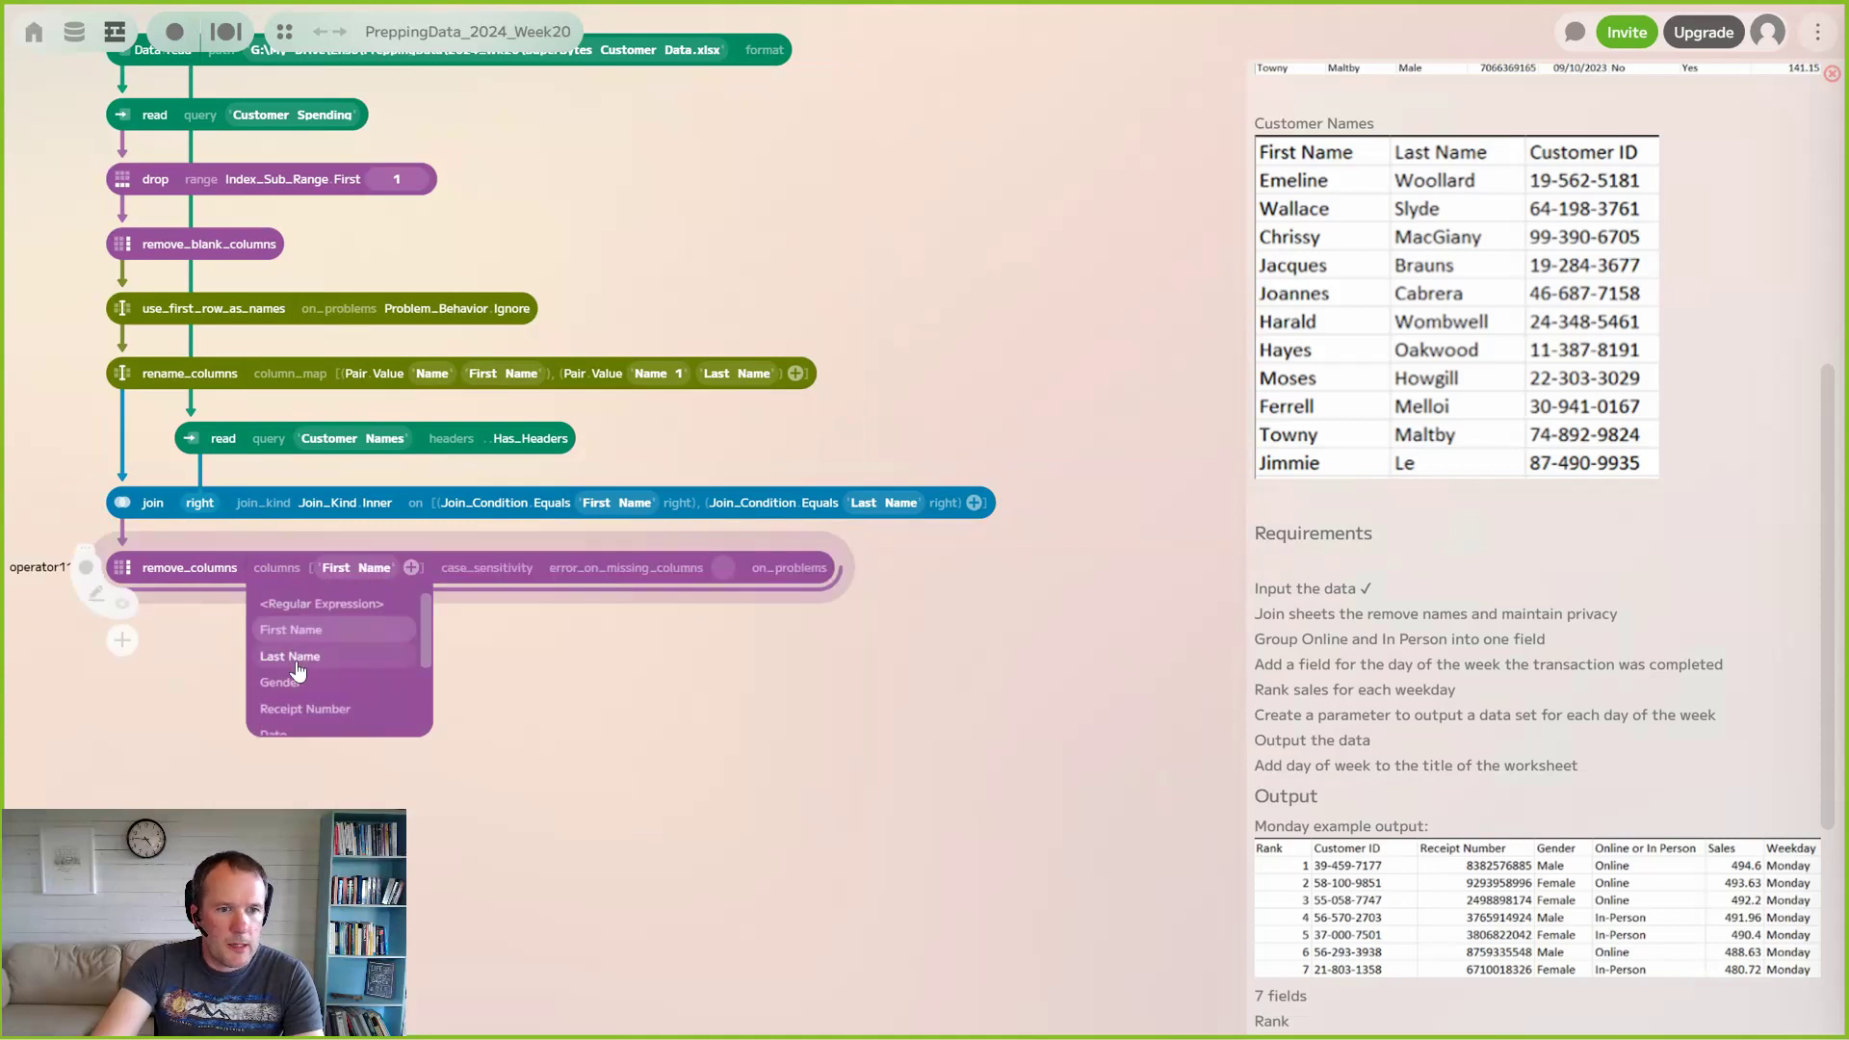
pyautogui.click(122, 609)
pyautogui.moveTo(610, 829); pyautogui.dragTo(750, 674)
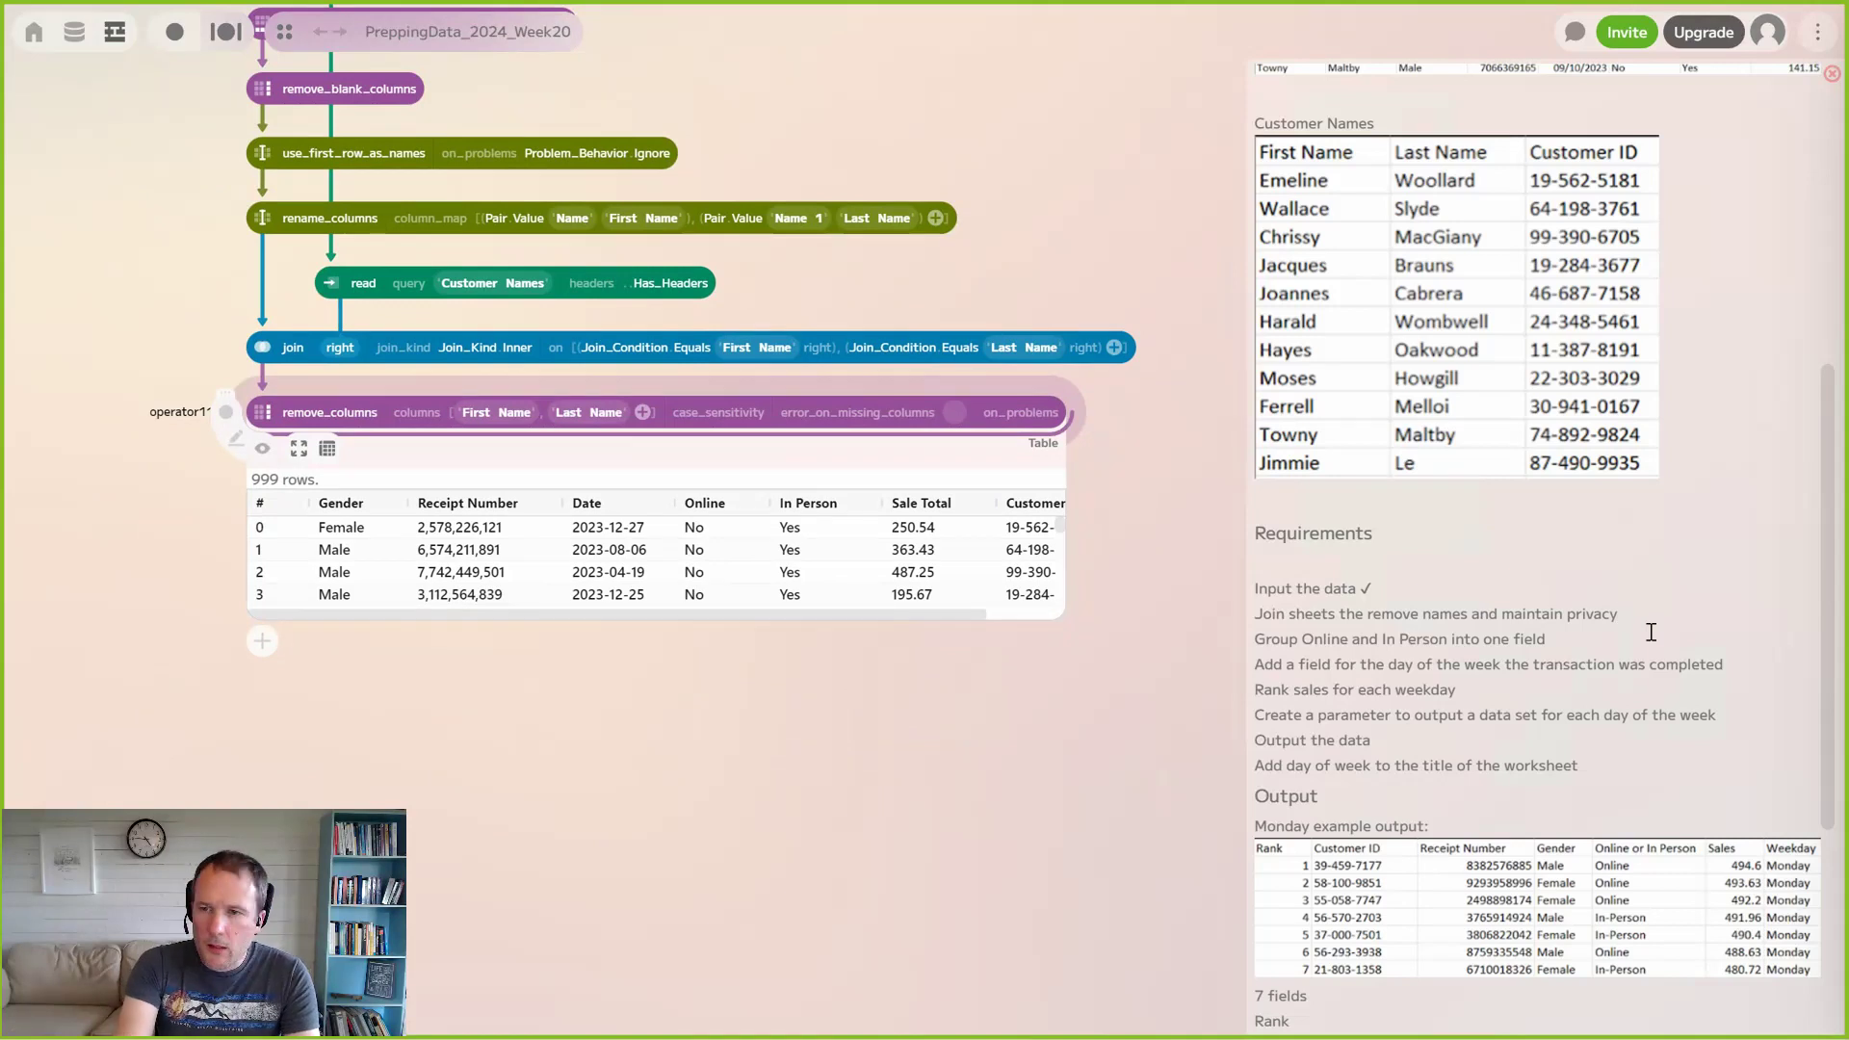
# Mark the "Join sheets the remove names and maintain privacy" requirement with a check mark and hide the remove_columns preview
pyautogui.press('super+period')
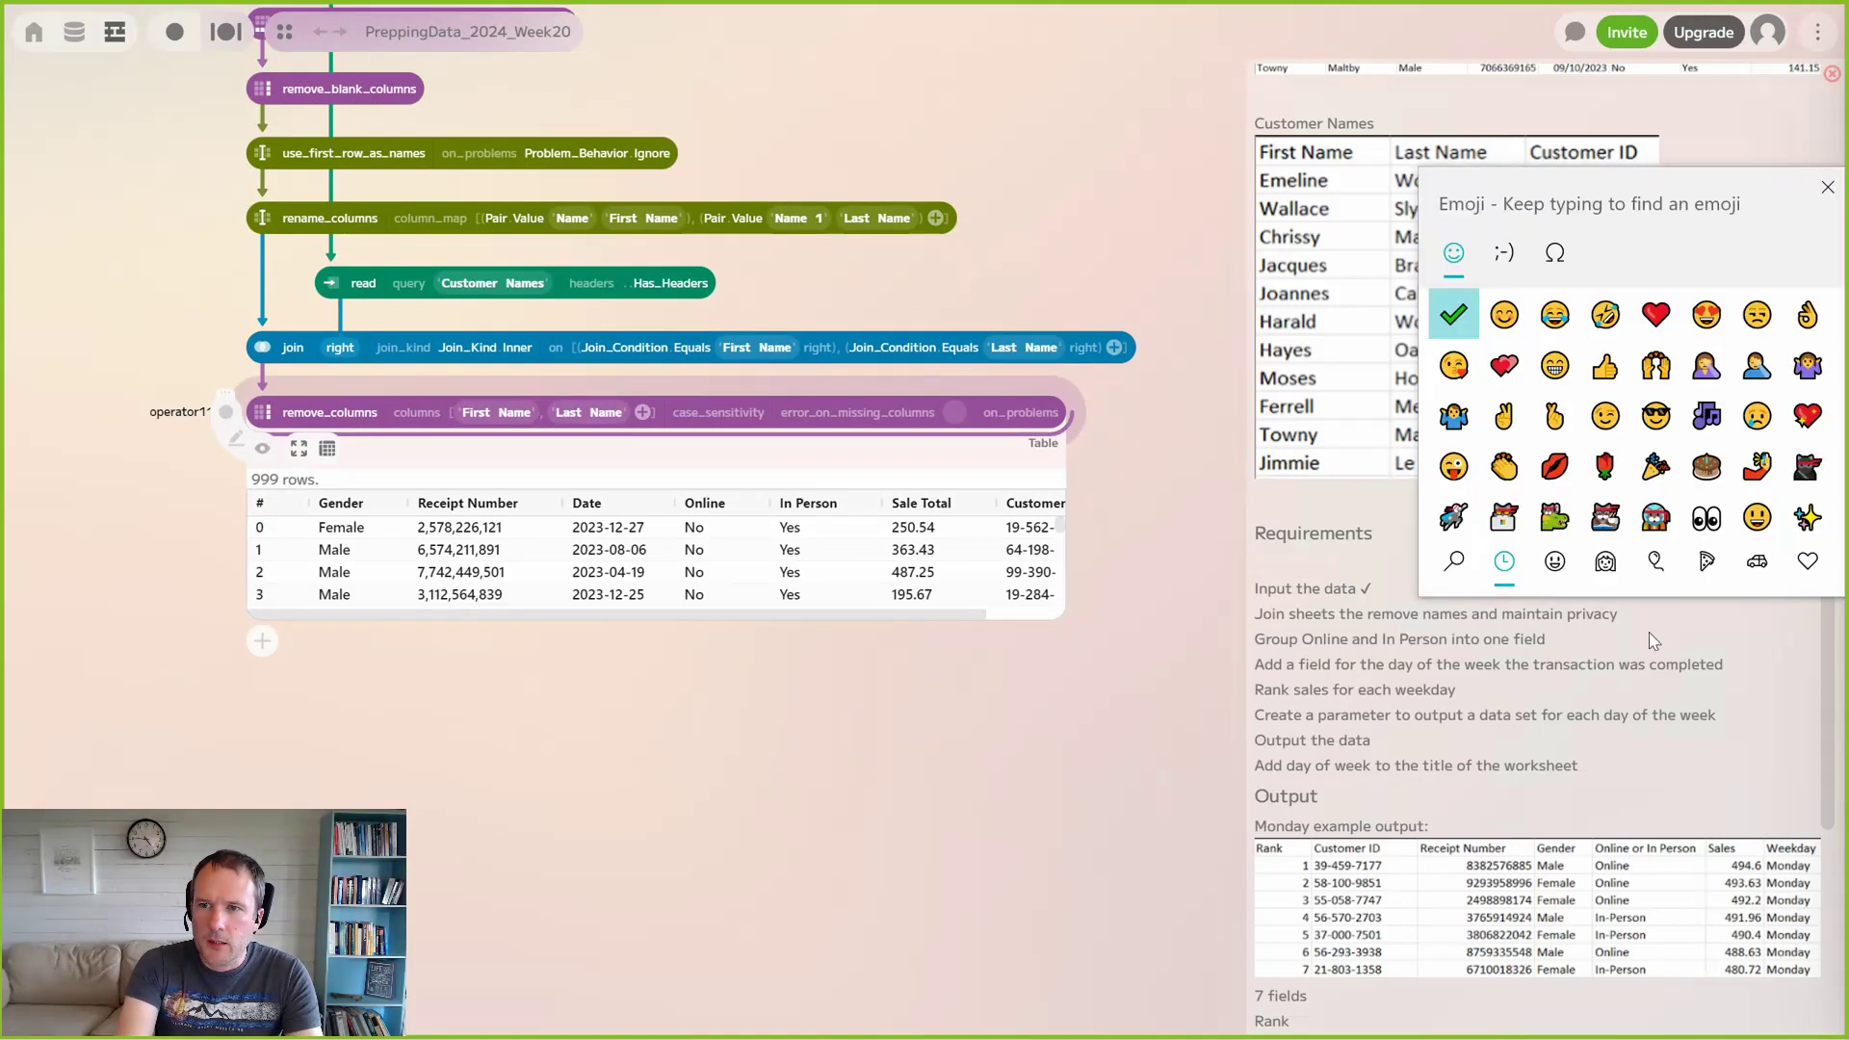
pyautogui.press('Return')
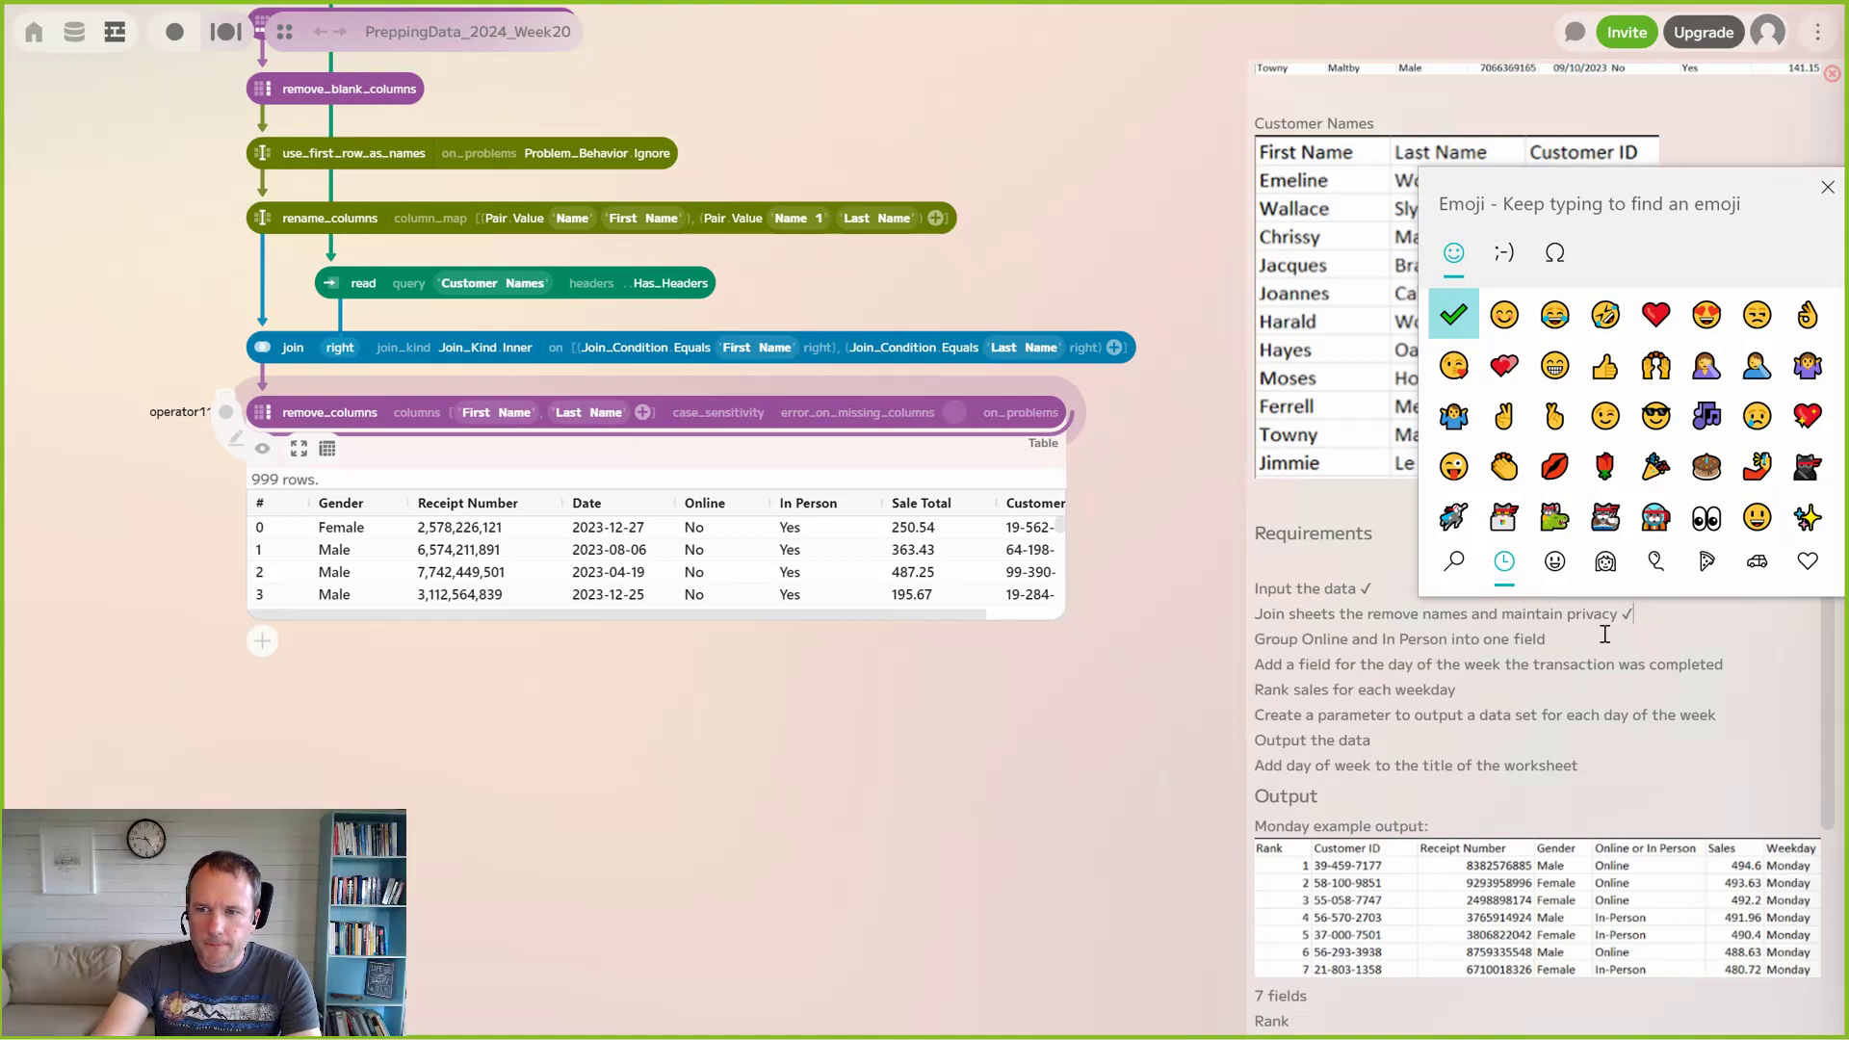
pyautogui.press('Escape')
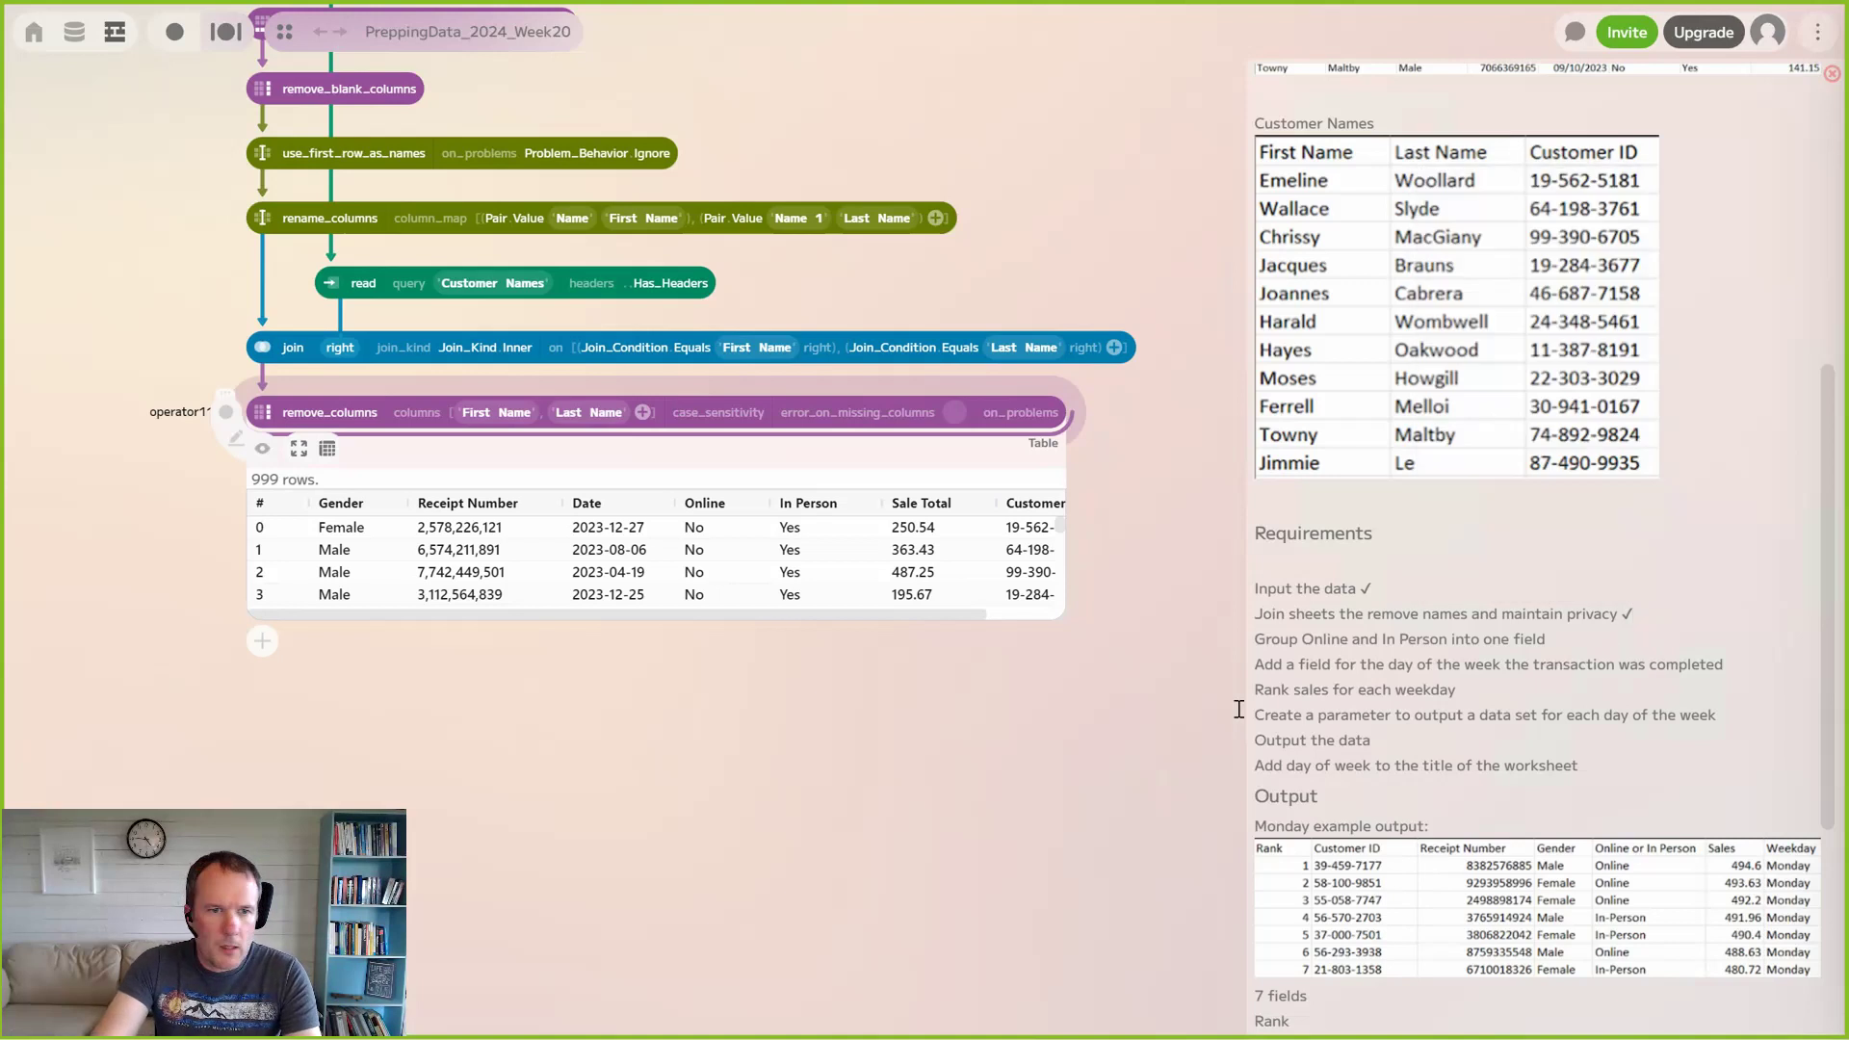
pyautogui.click(262, 449)
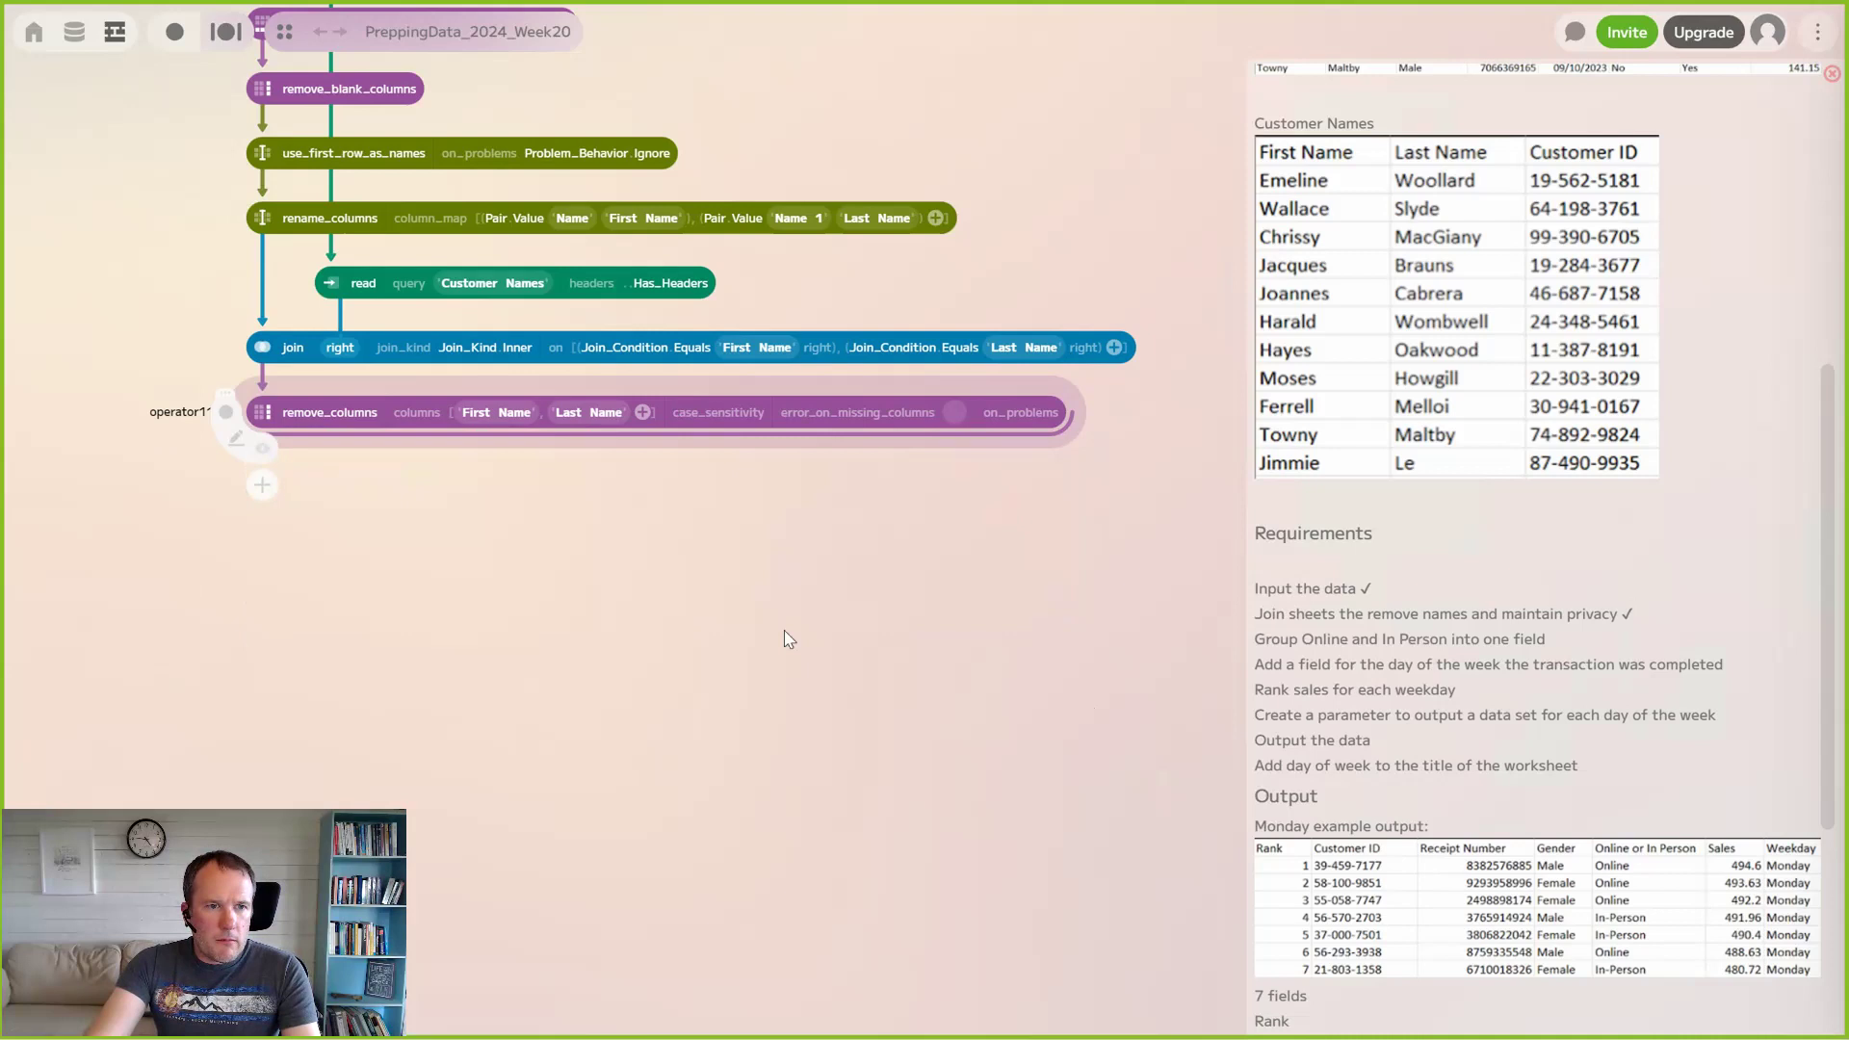
# Collapse the eight components after Data read into one grouped component and place it just below Data read
pyautogui.scroll(3, 852, 663)
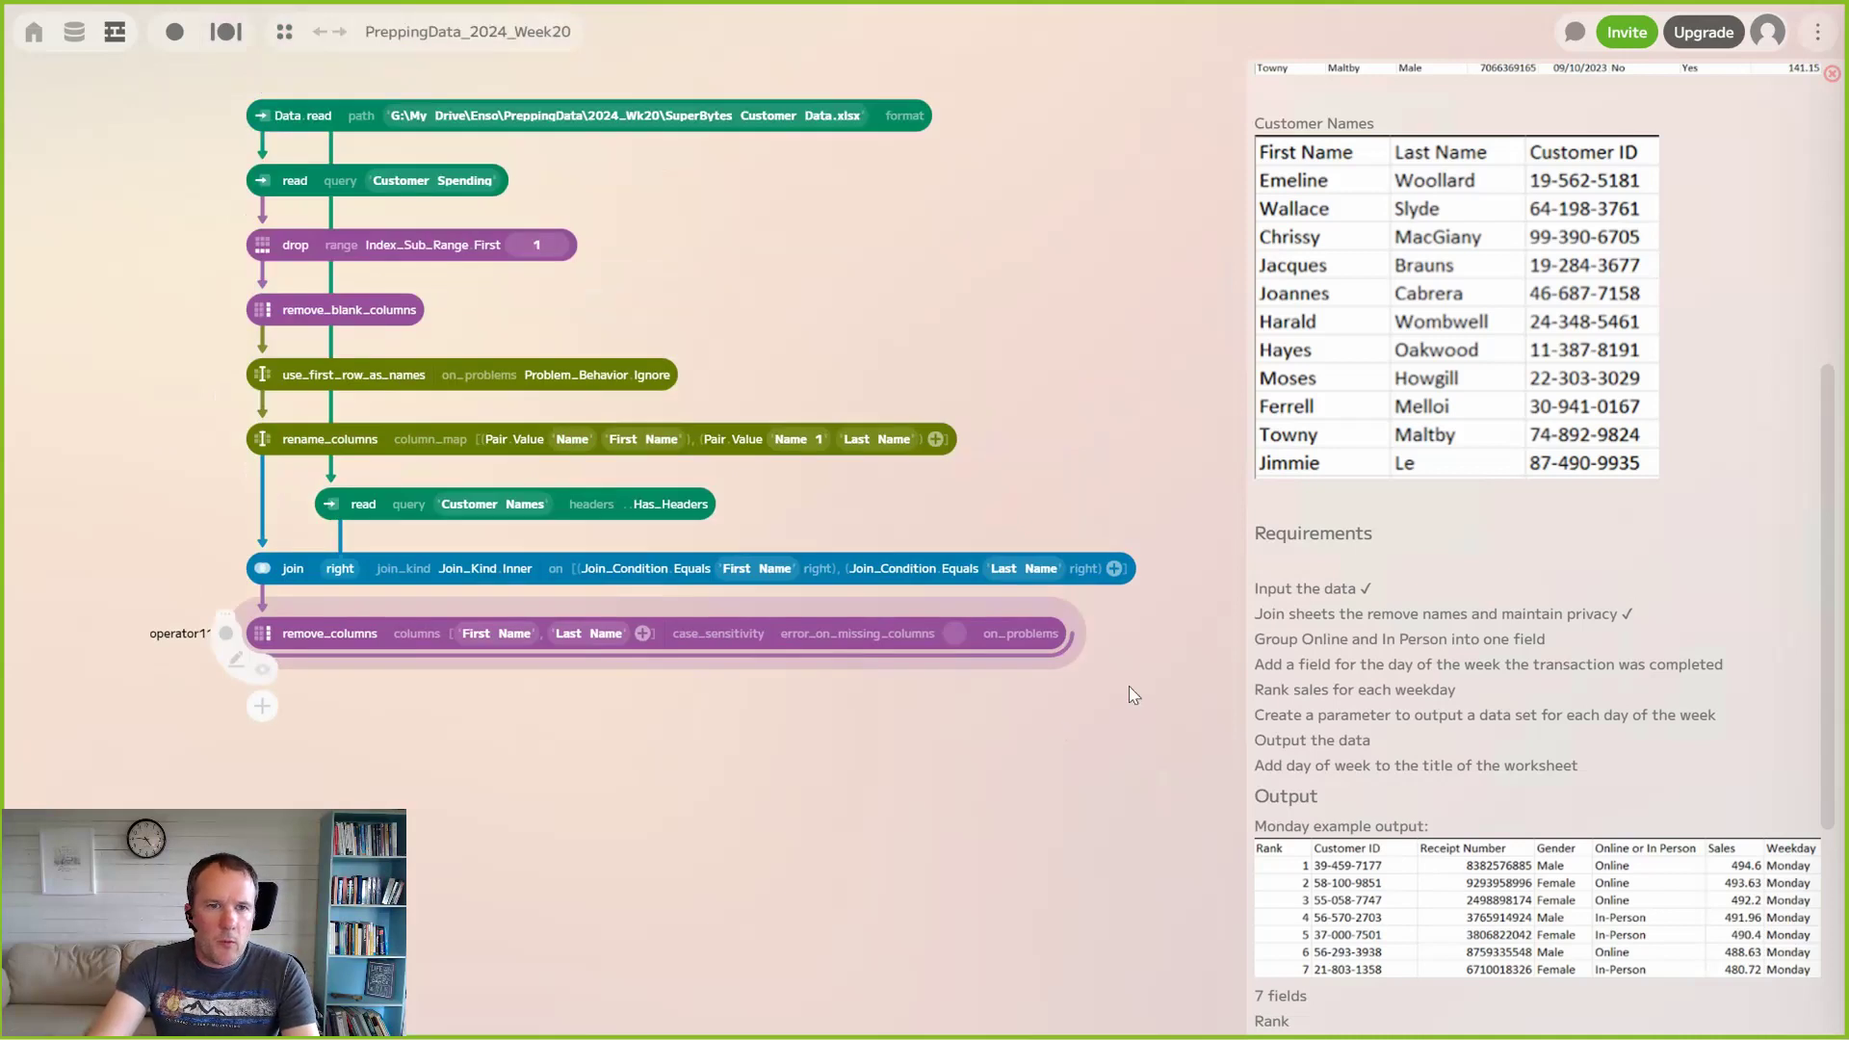
pyautogui.moveTo(1163, 678); pyautogui.dragTo(206, 171)
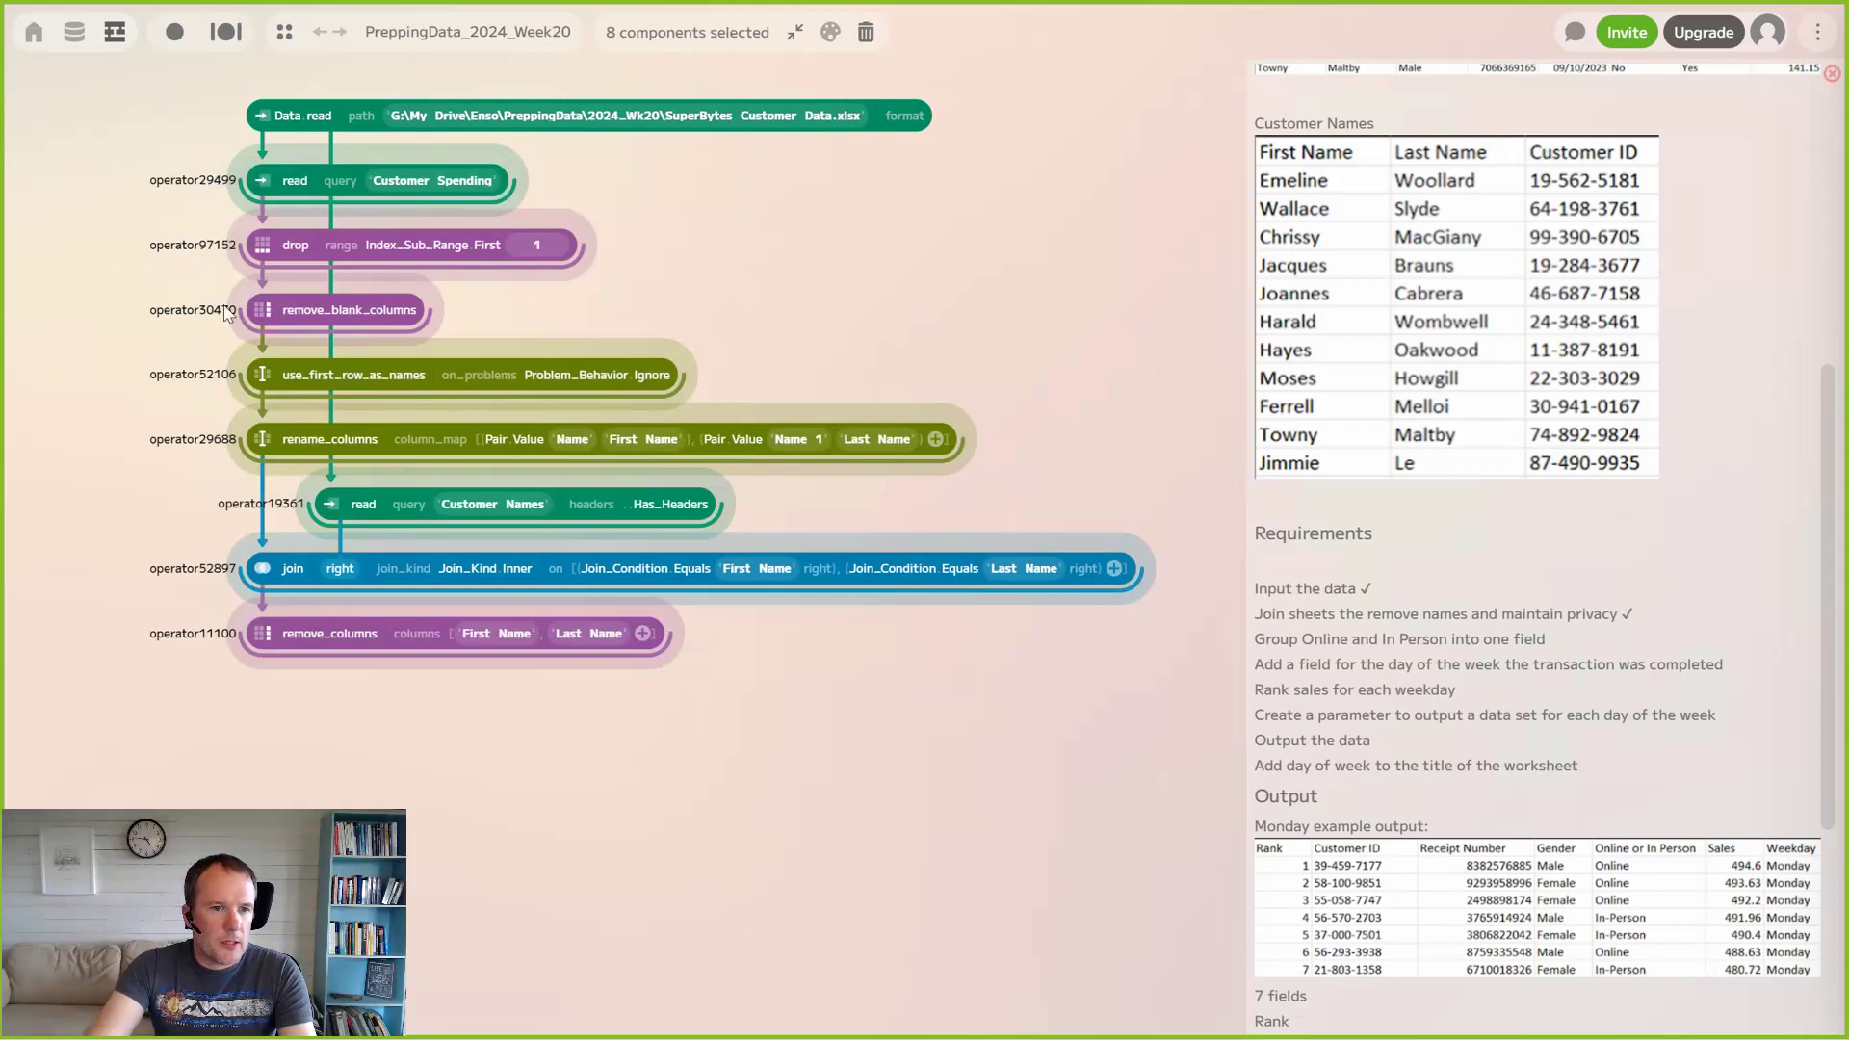
pyautogui.click(792, 38)
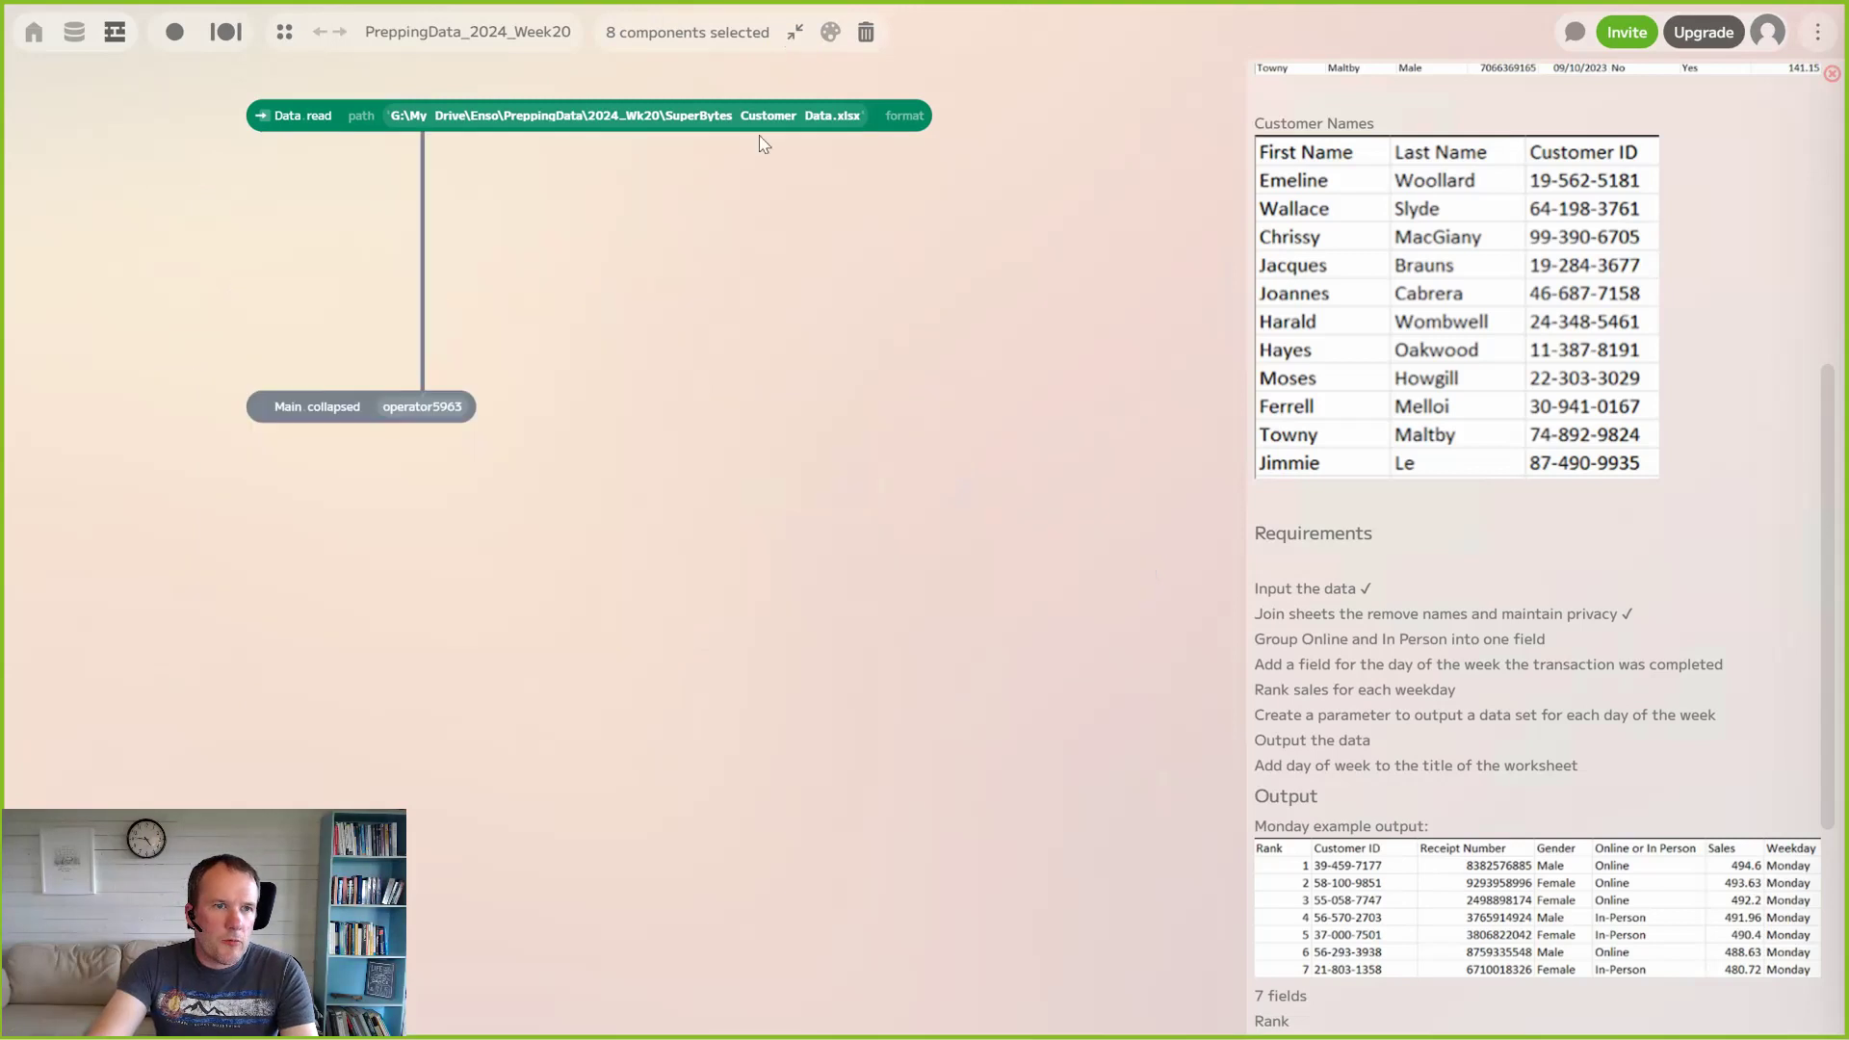
pyautogui.click(261, 202)
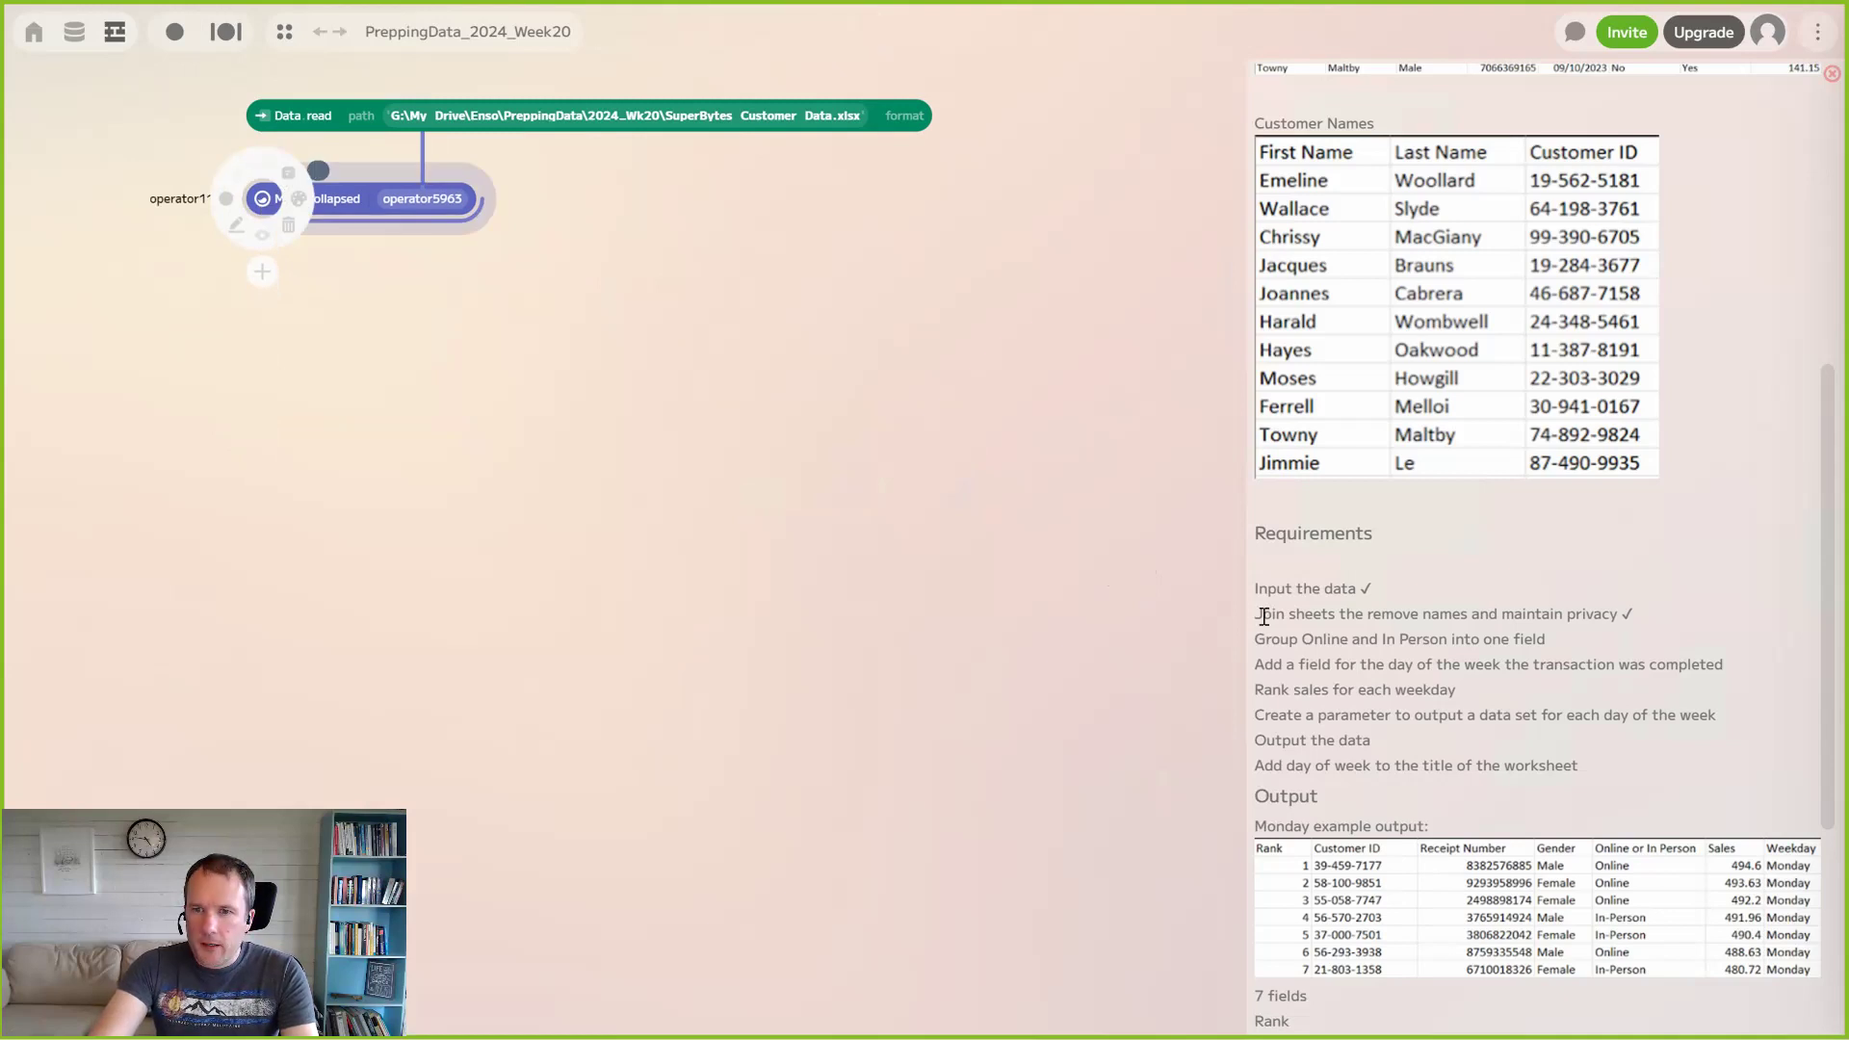
# Copy the requirement text "Join sheets the remove names and maintain privacy" into a comment on the collapsed component
pyautogui.moveTo(1255, 613); pyautogui.dragTo(1620, 619)
pyautogui.hotkey('ctrl', 'c')
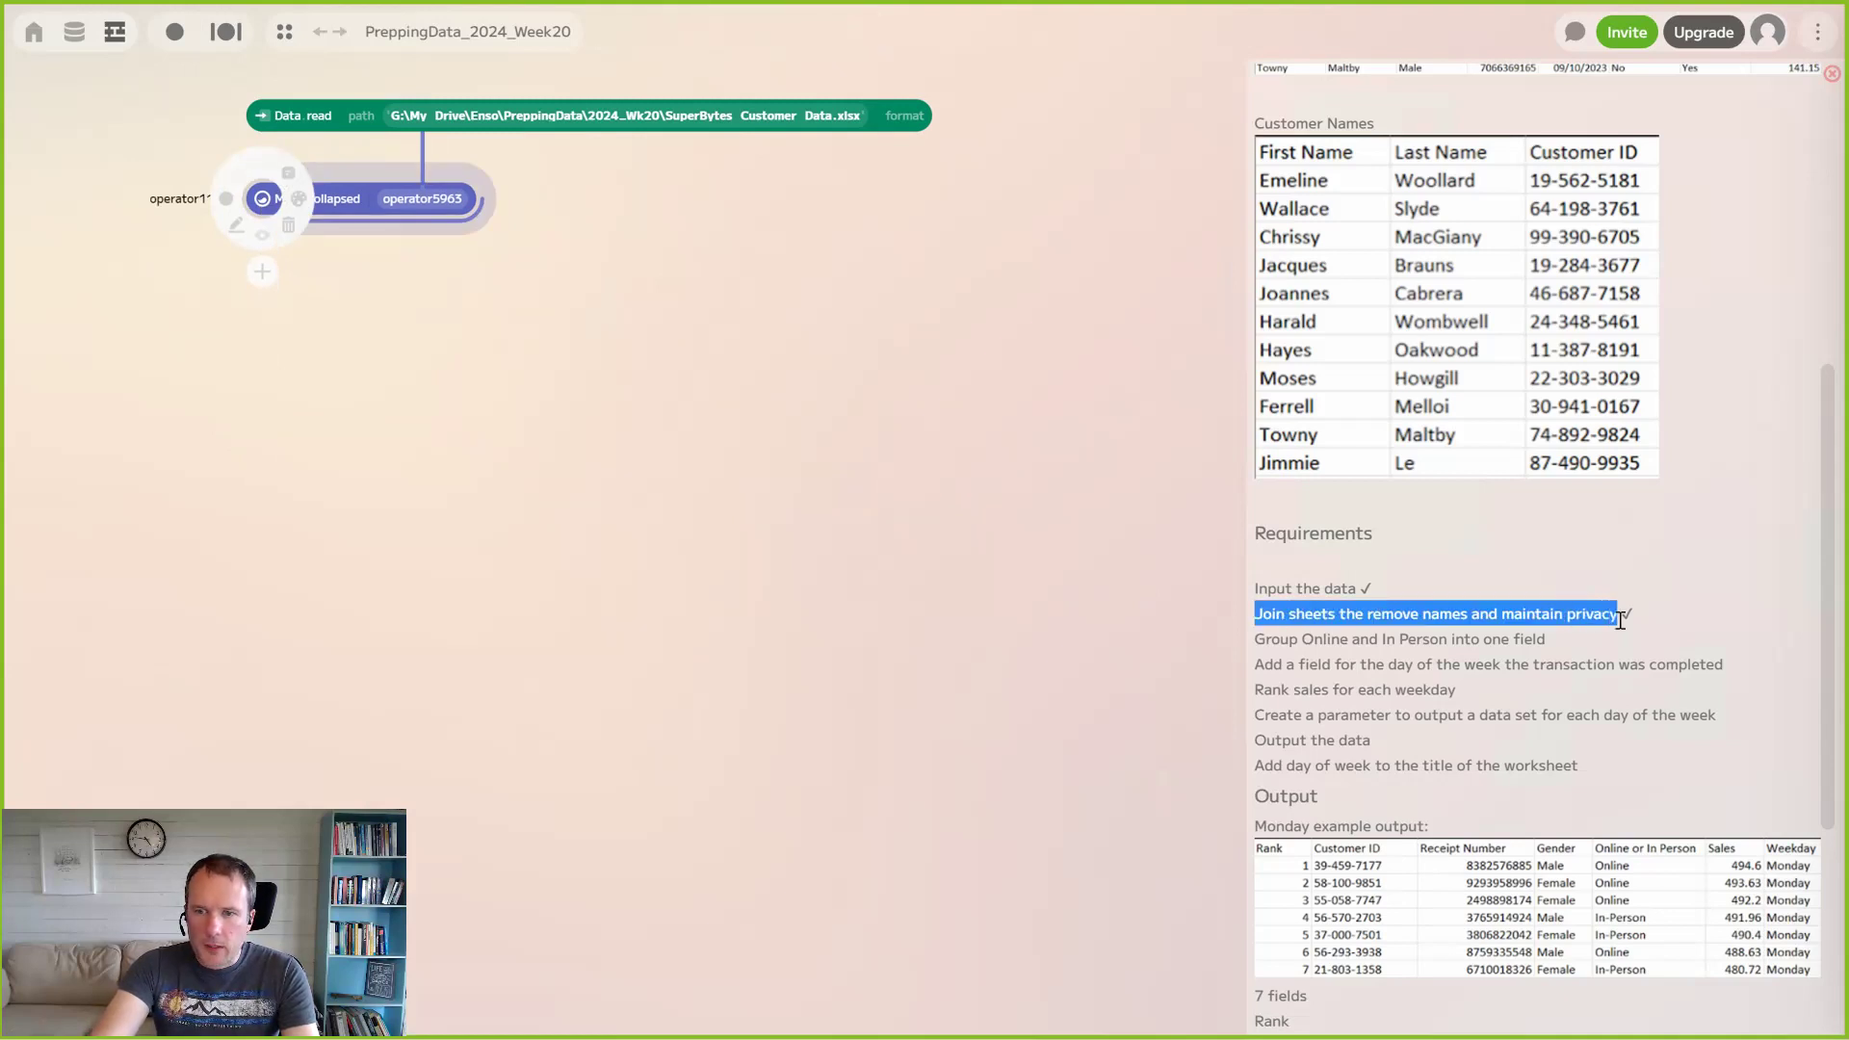
pyautogui.click(288, 172)
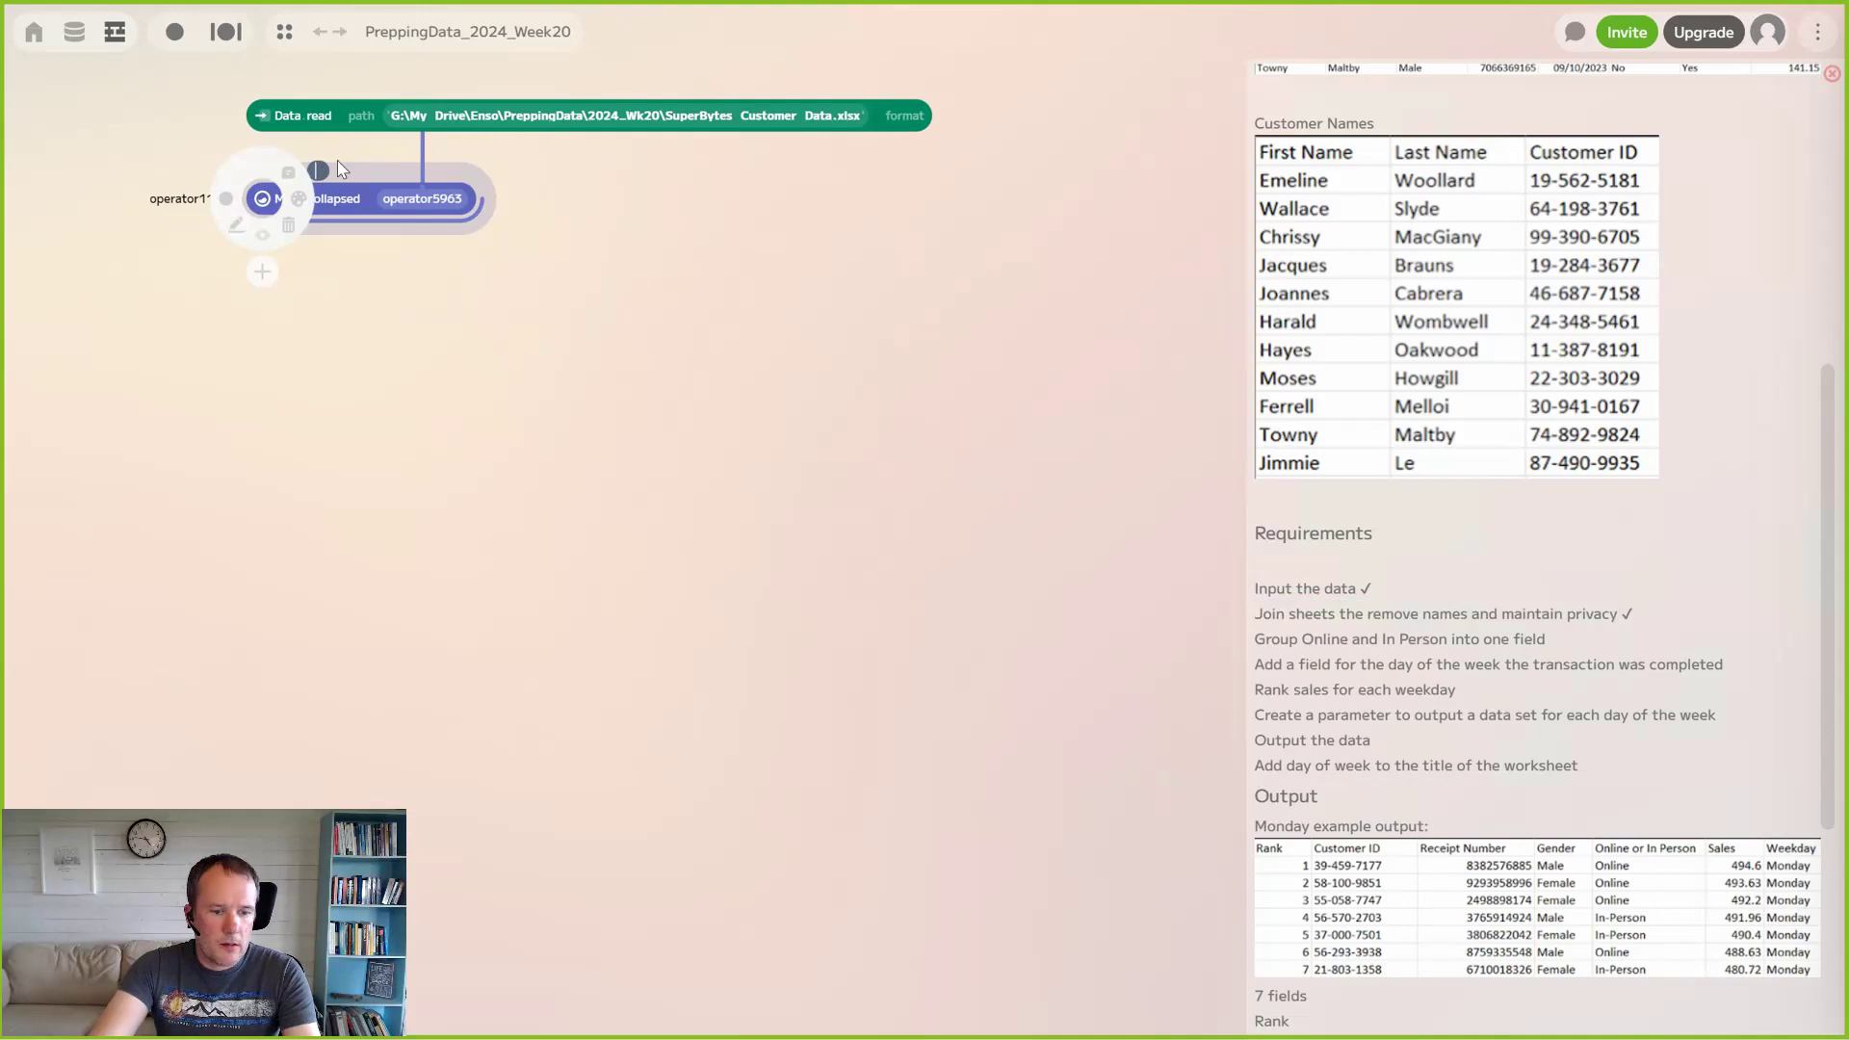
pyautogui.hotkey('ctrl', 'v')
pyautogui.click(352, 309)
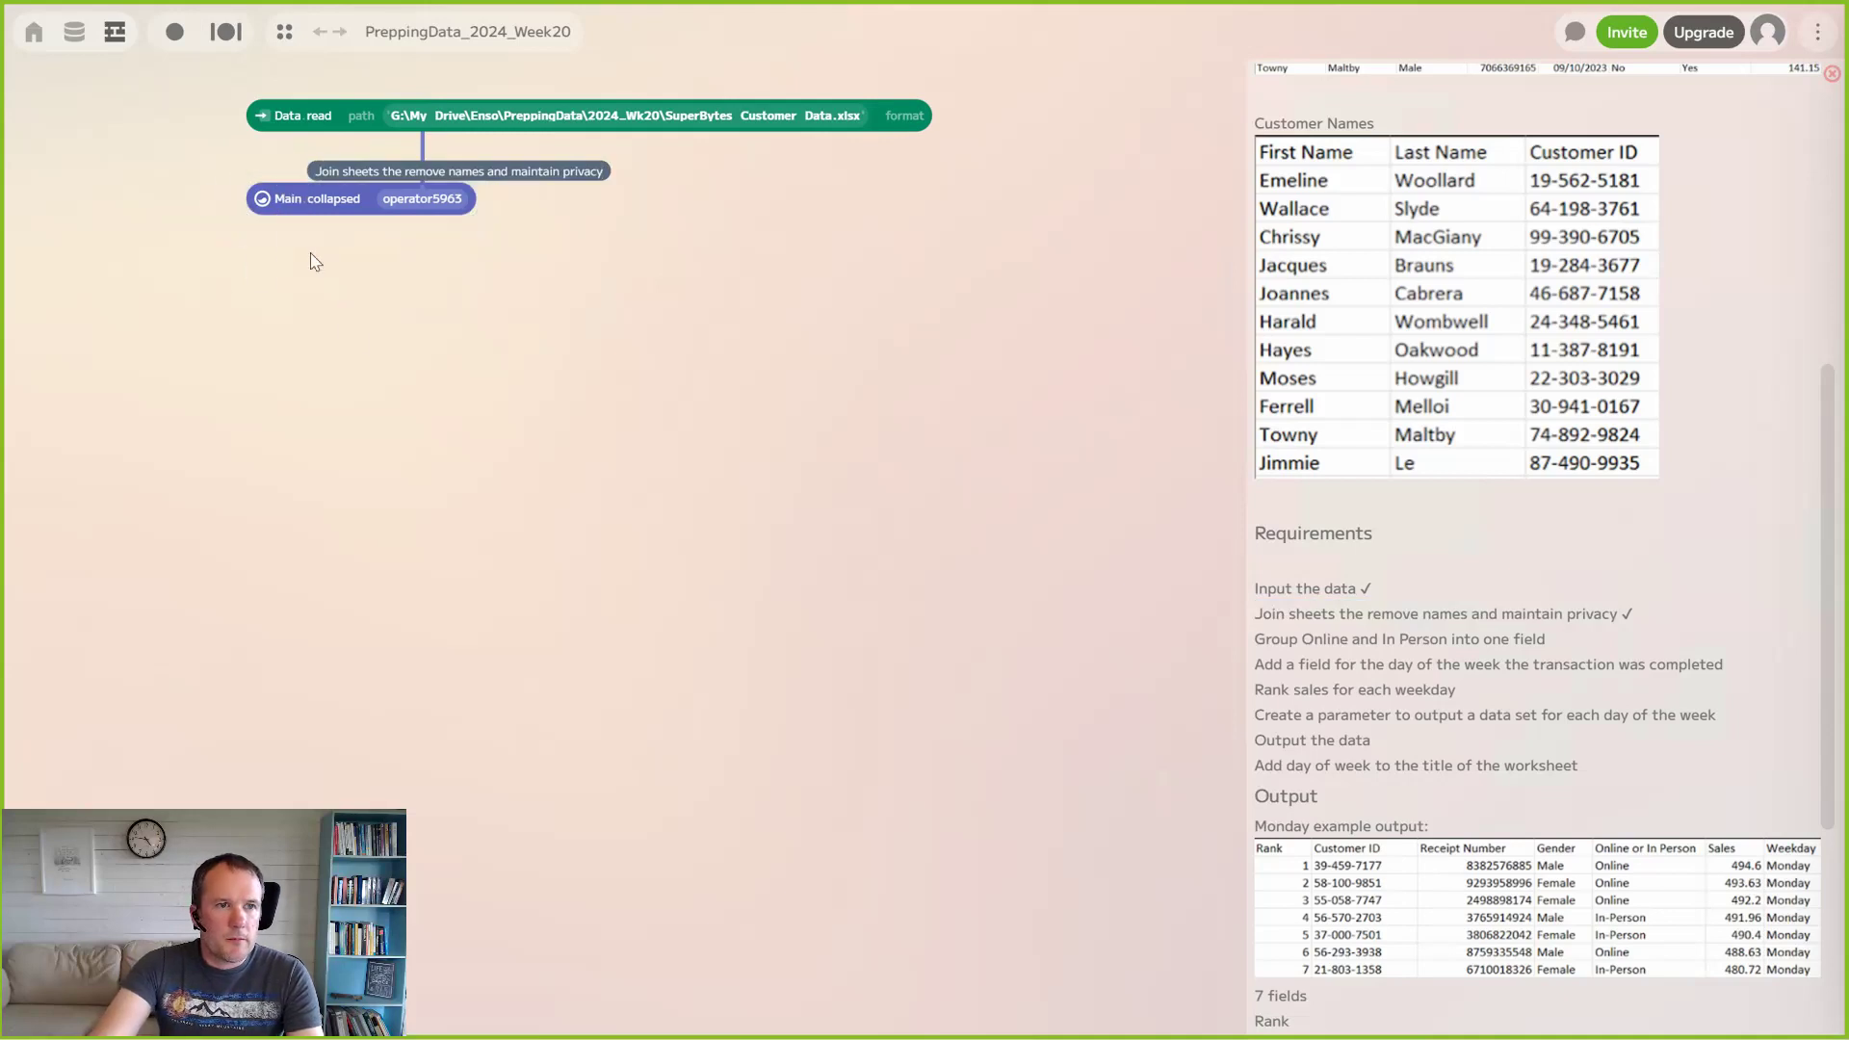
# Show the collapsed component's output table and widen the preview to reach the Sale Total column
pyautogui.moveTo(261, 195)
pyautogui.mouseDown()
pyautogui.moveTo(261, 180)
pyautogui.moveTo(261, 197)
pyautogui.mouseUp()
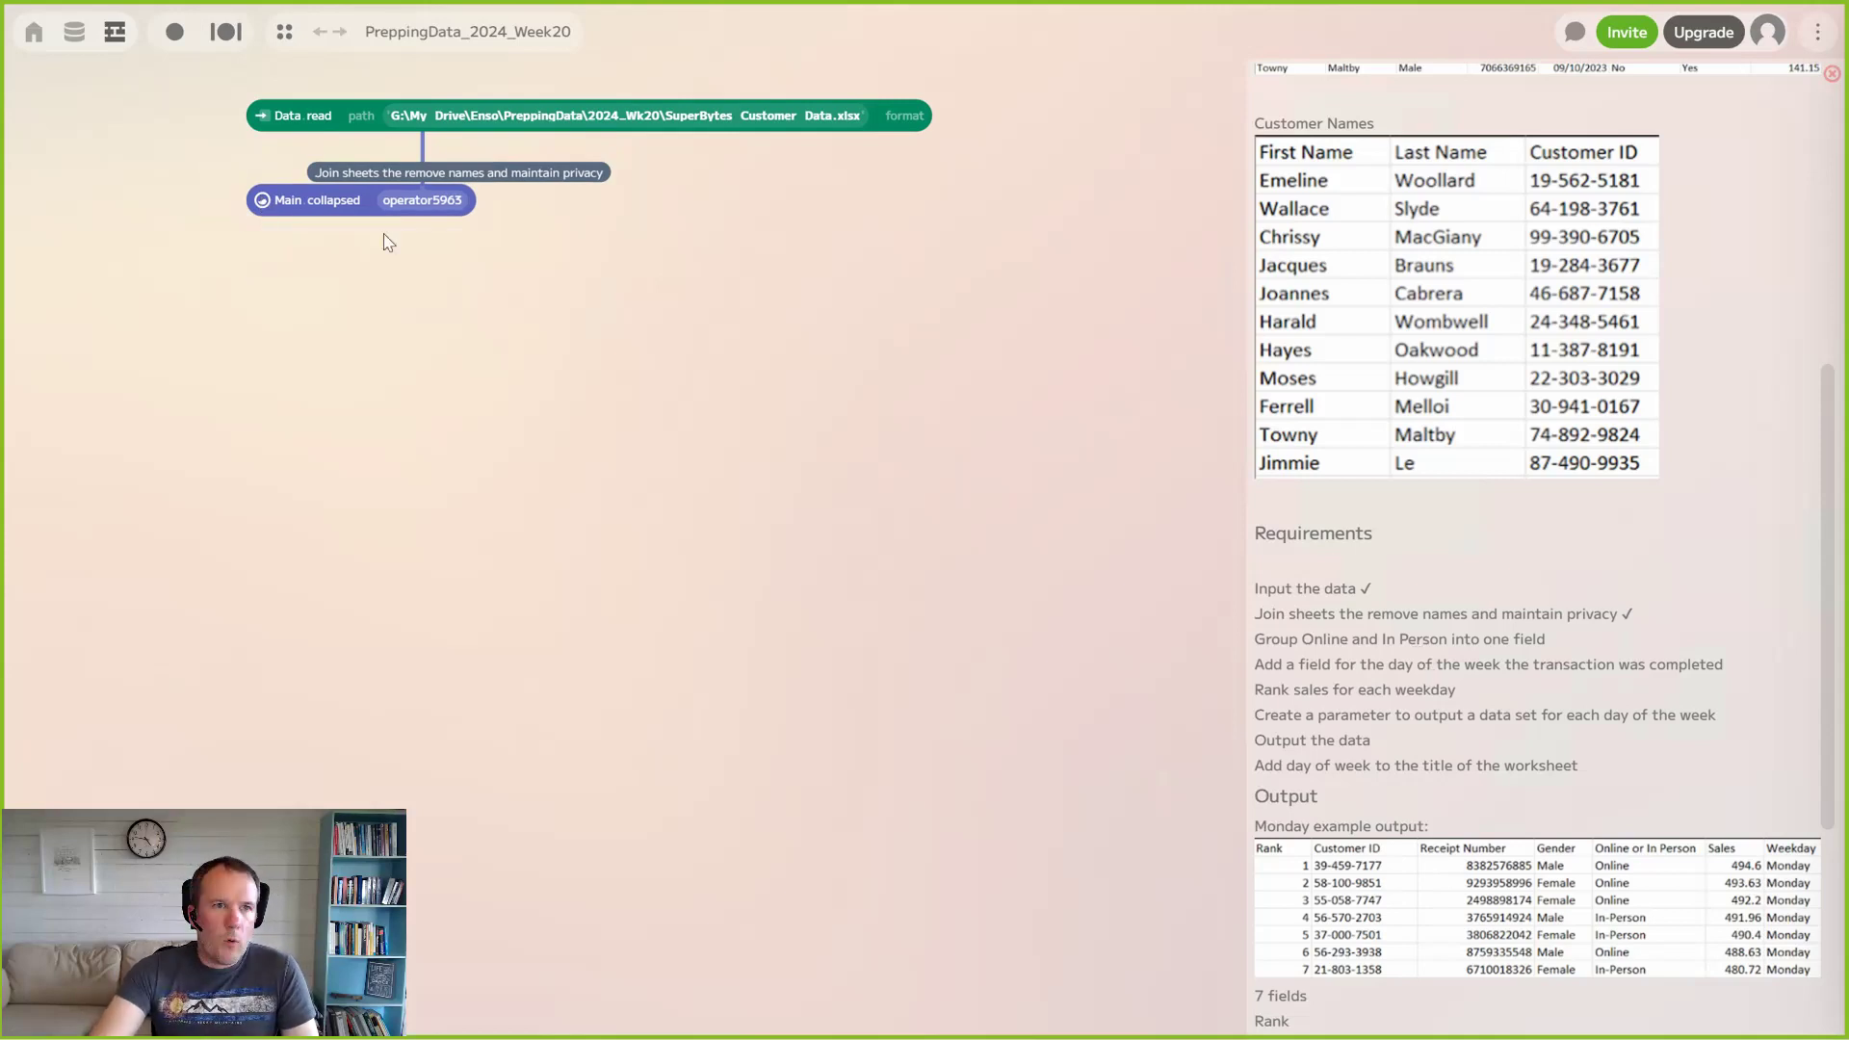
pyautogui.click(261, 237)
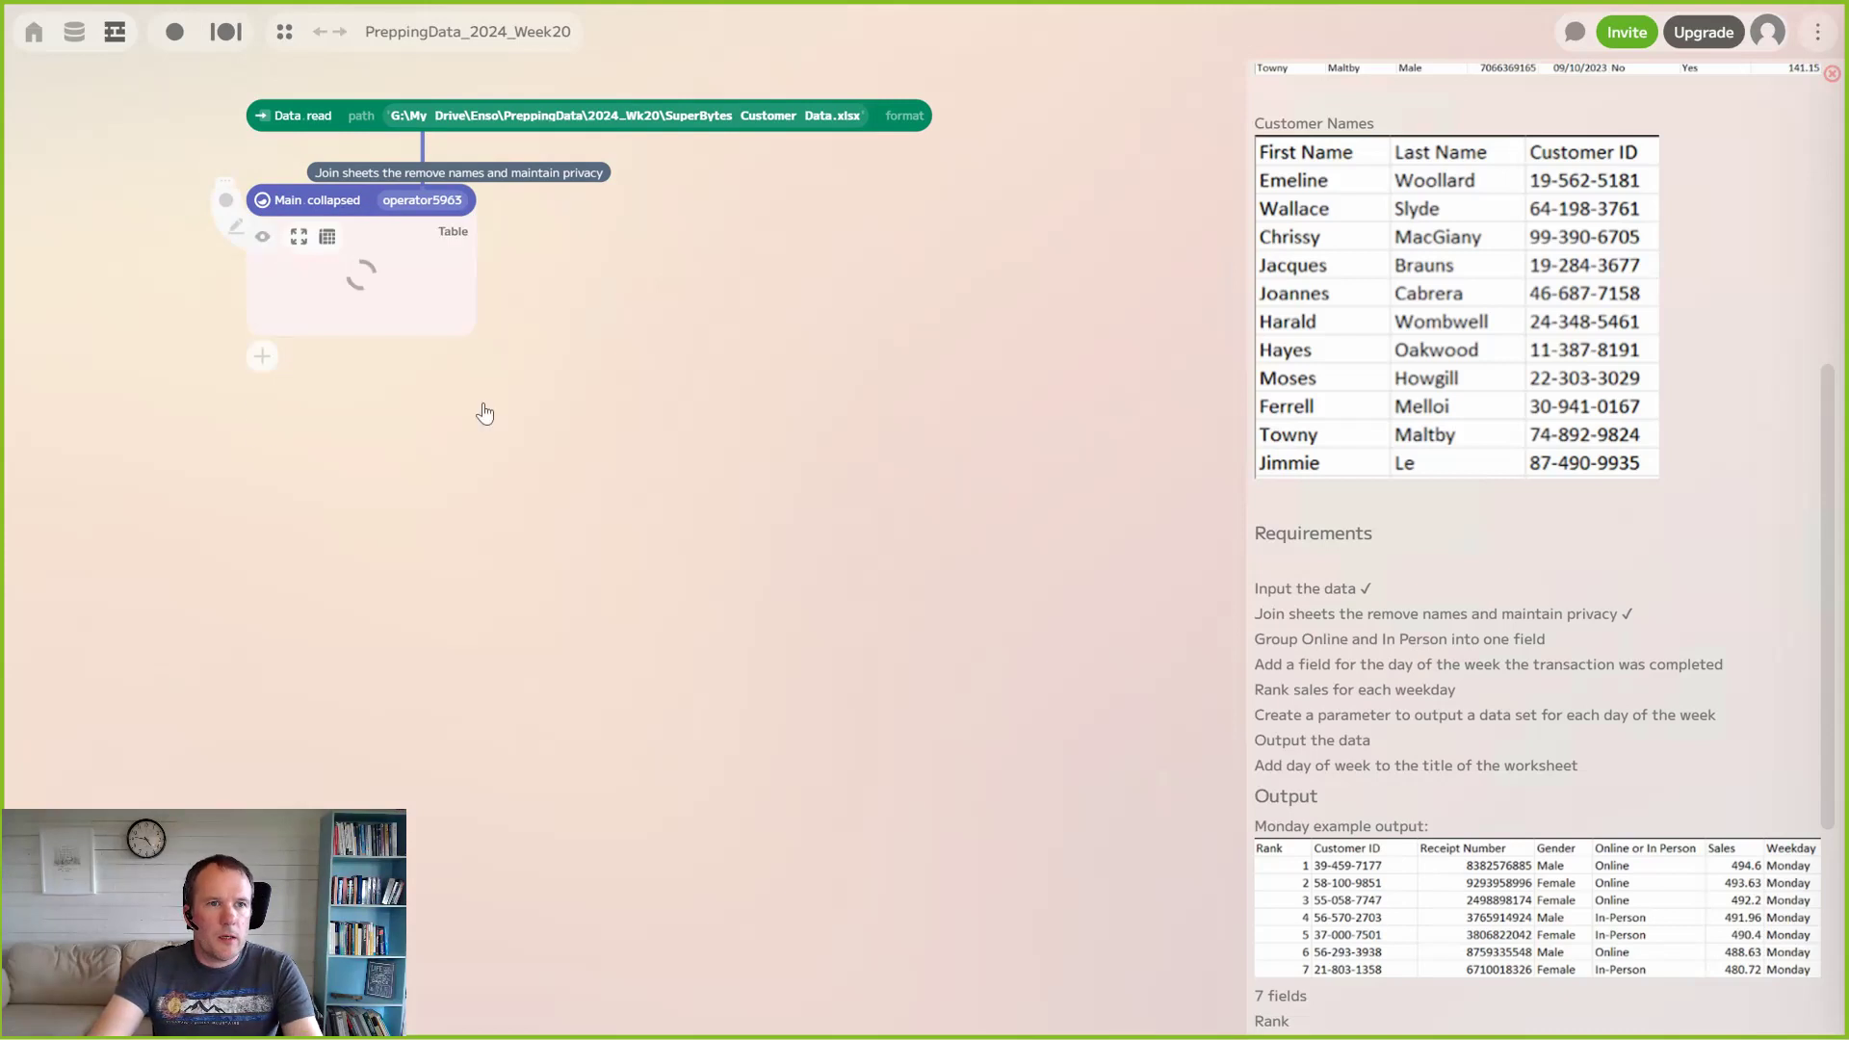
pyautogui.moveTo(477, 363); pyautogui.dragTo(1142, 440)
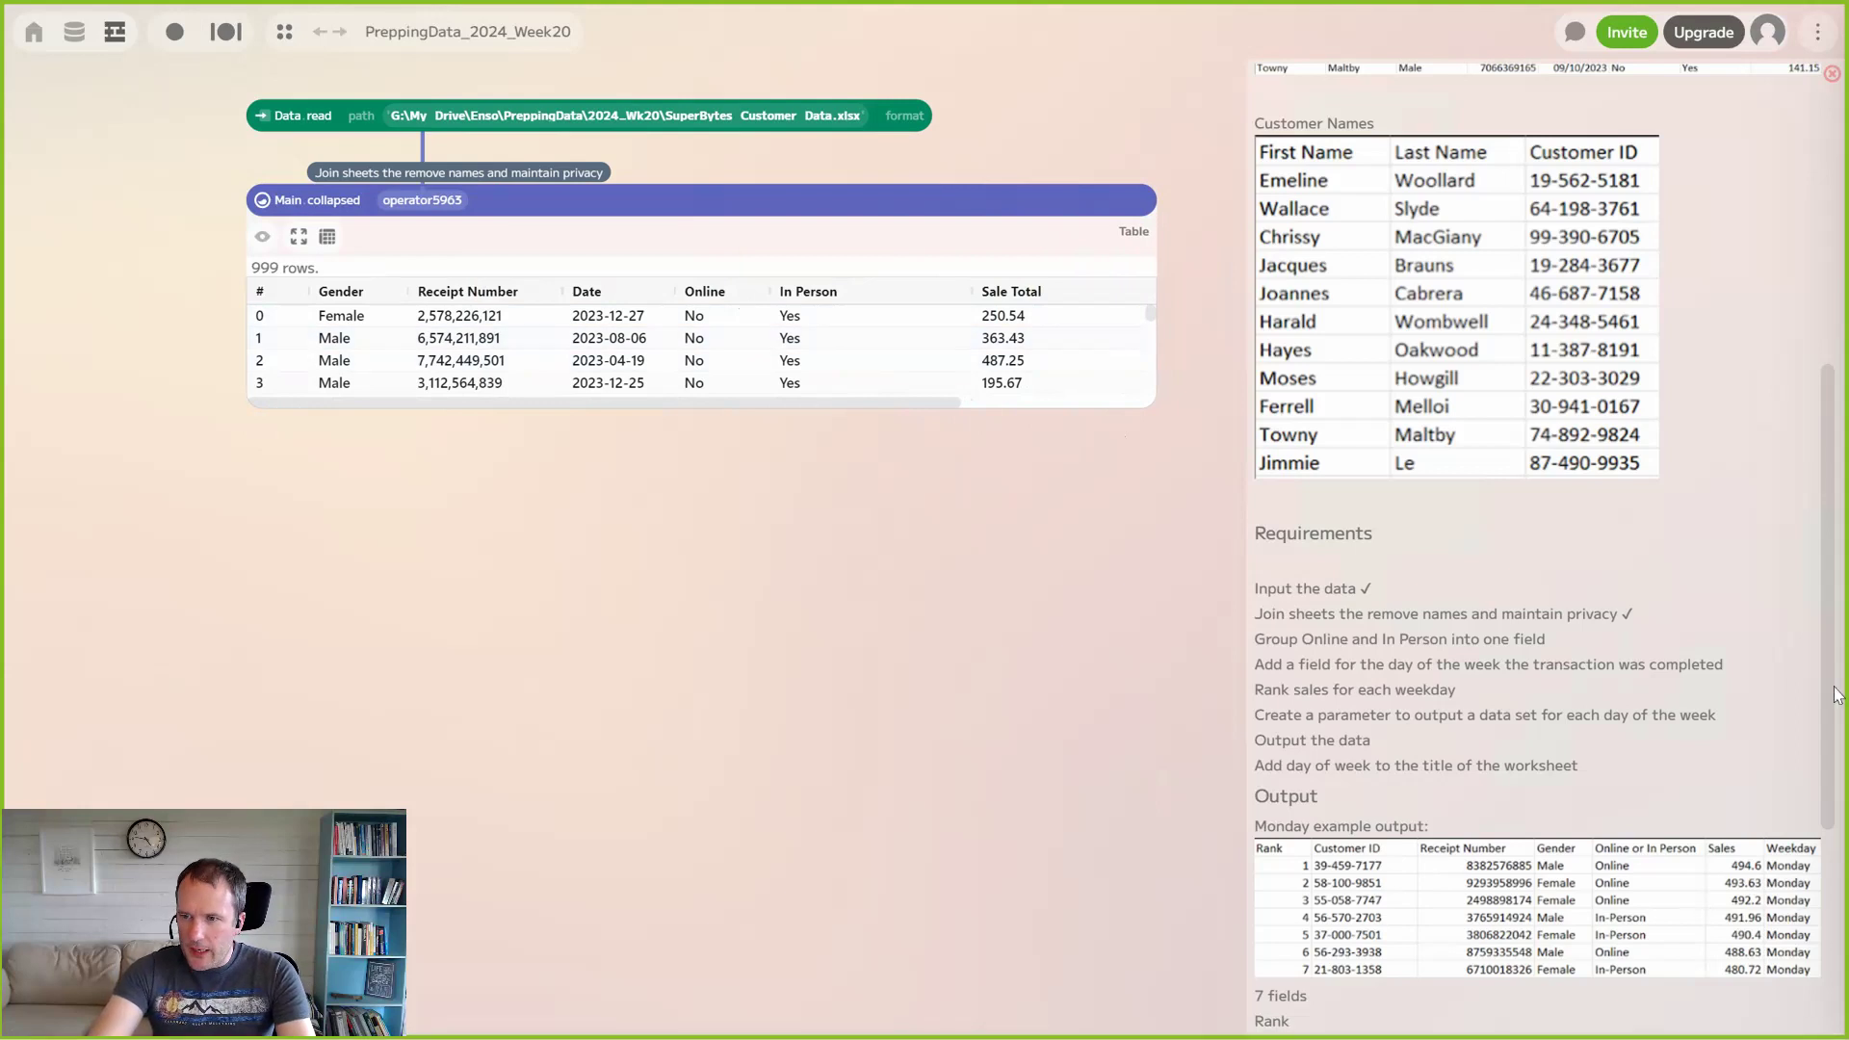
# Add a transpose component below the collapsed component and show its output table
pyautogui.scroll(-2, 1837, 732)
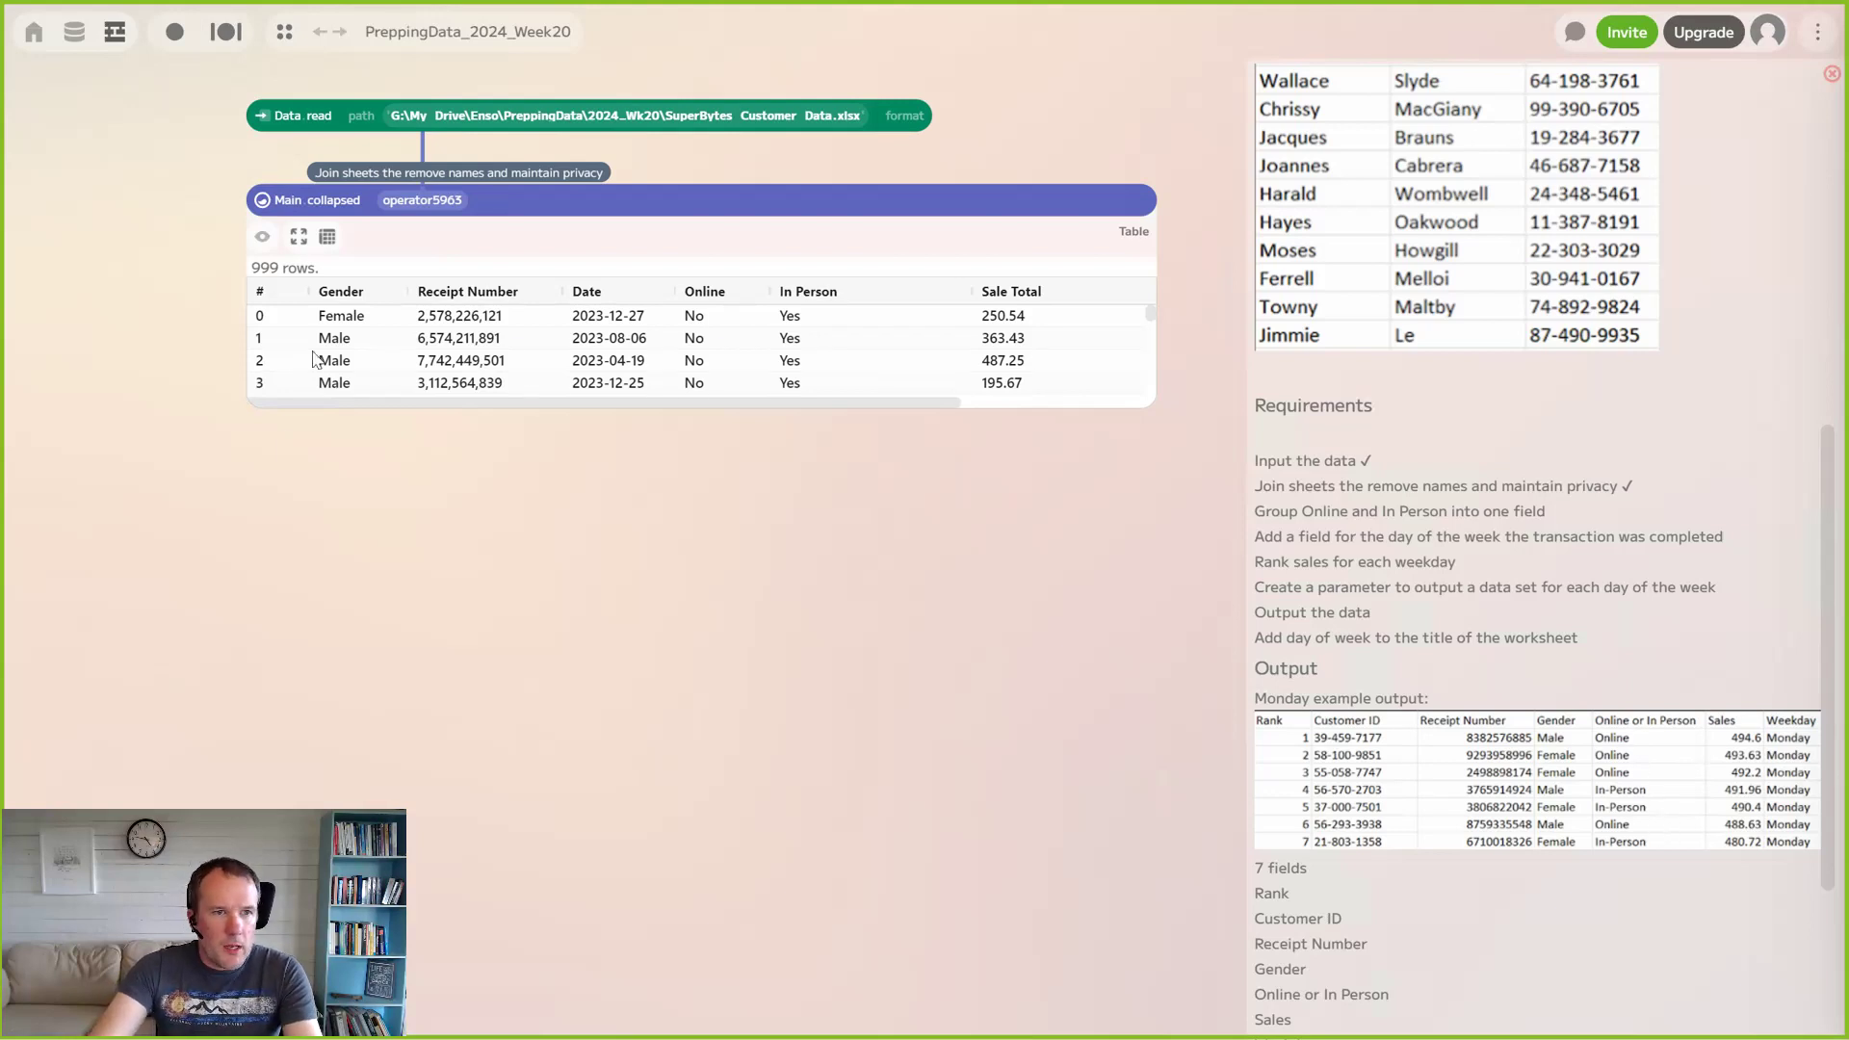
pyautogui.click(268, 430)
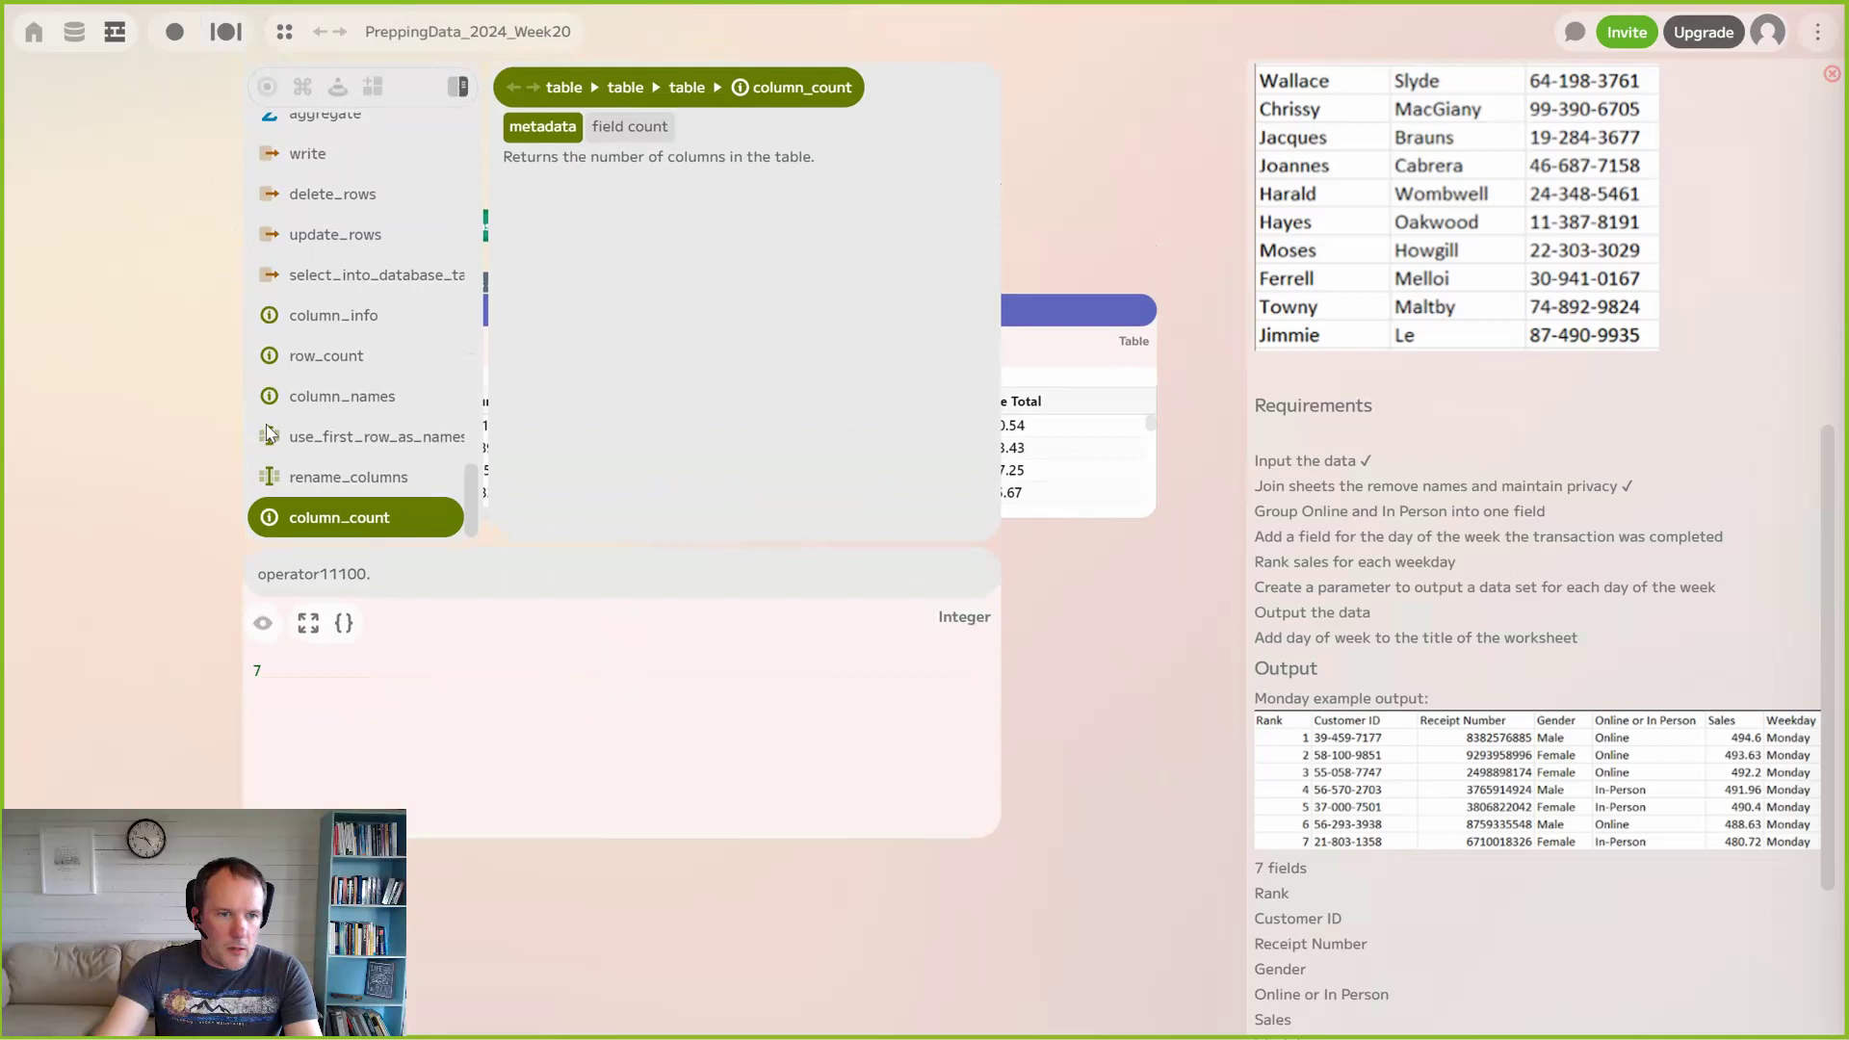
pyautogui.write('tra')
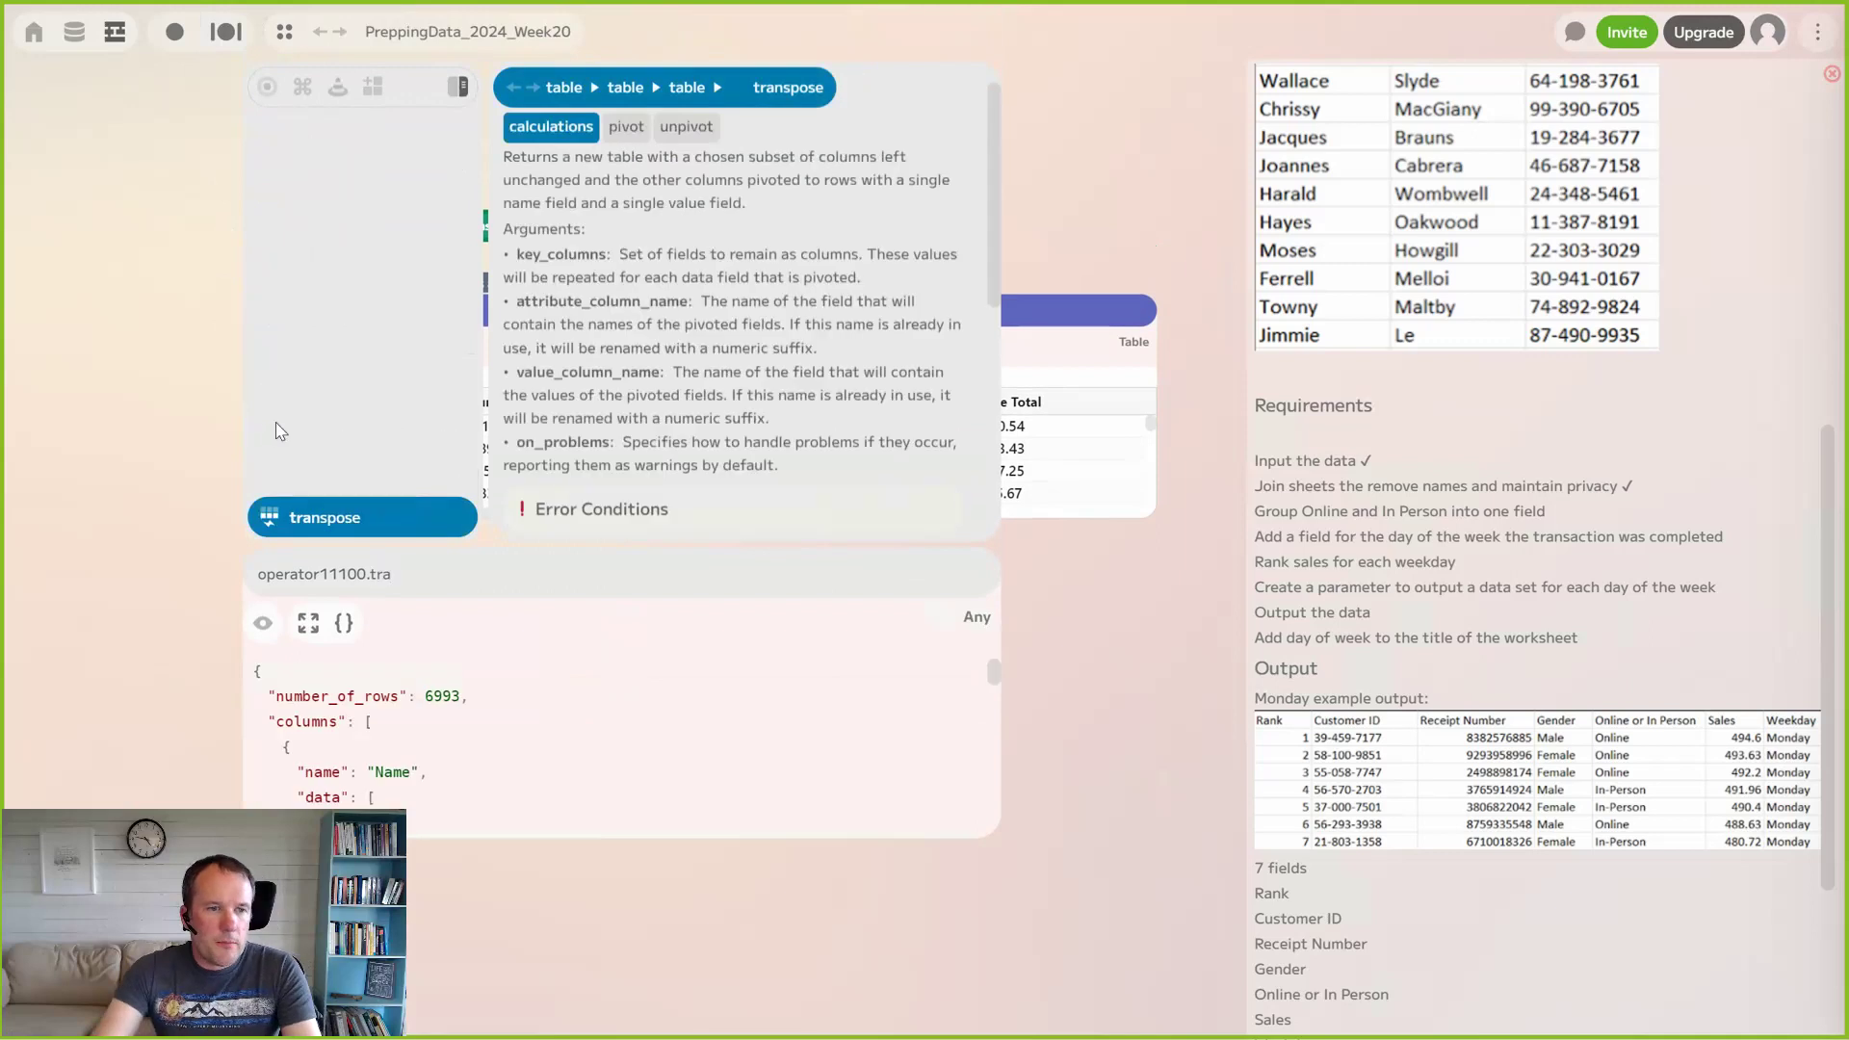
pyautogui.click(350, 517)
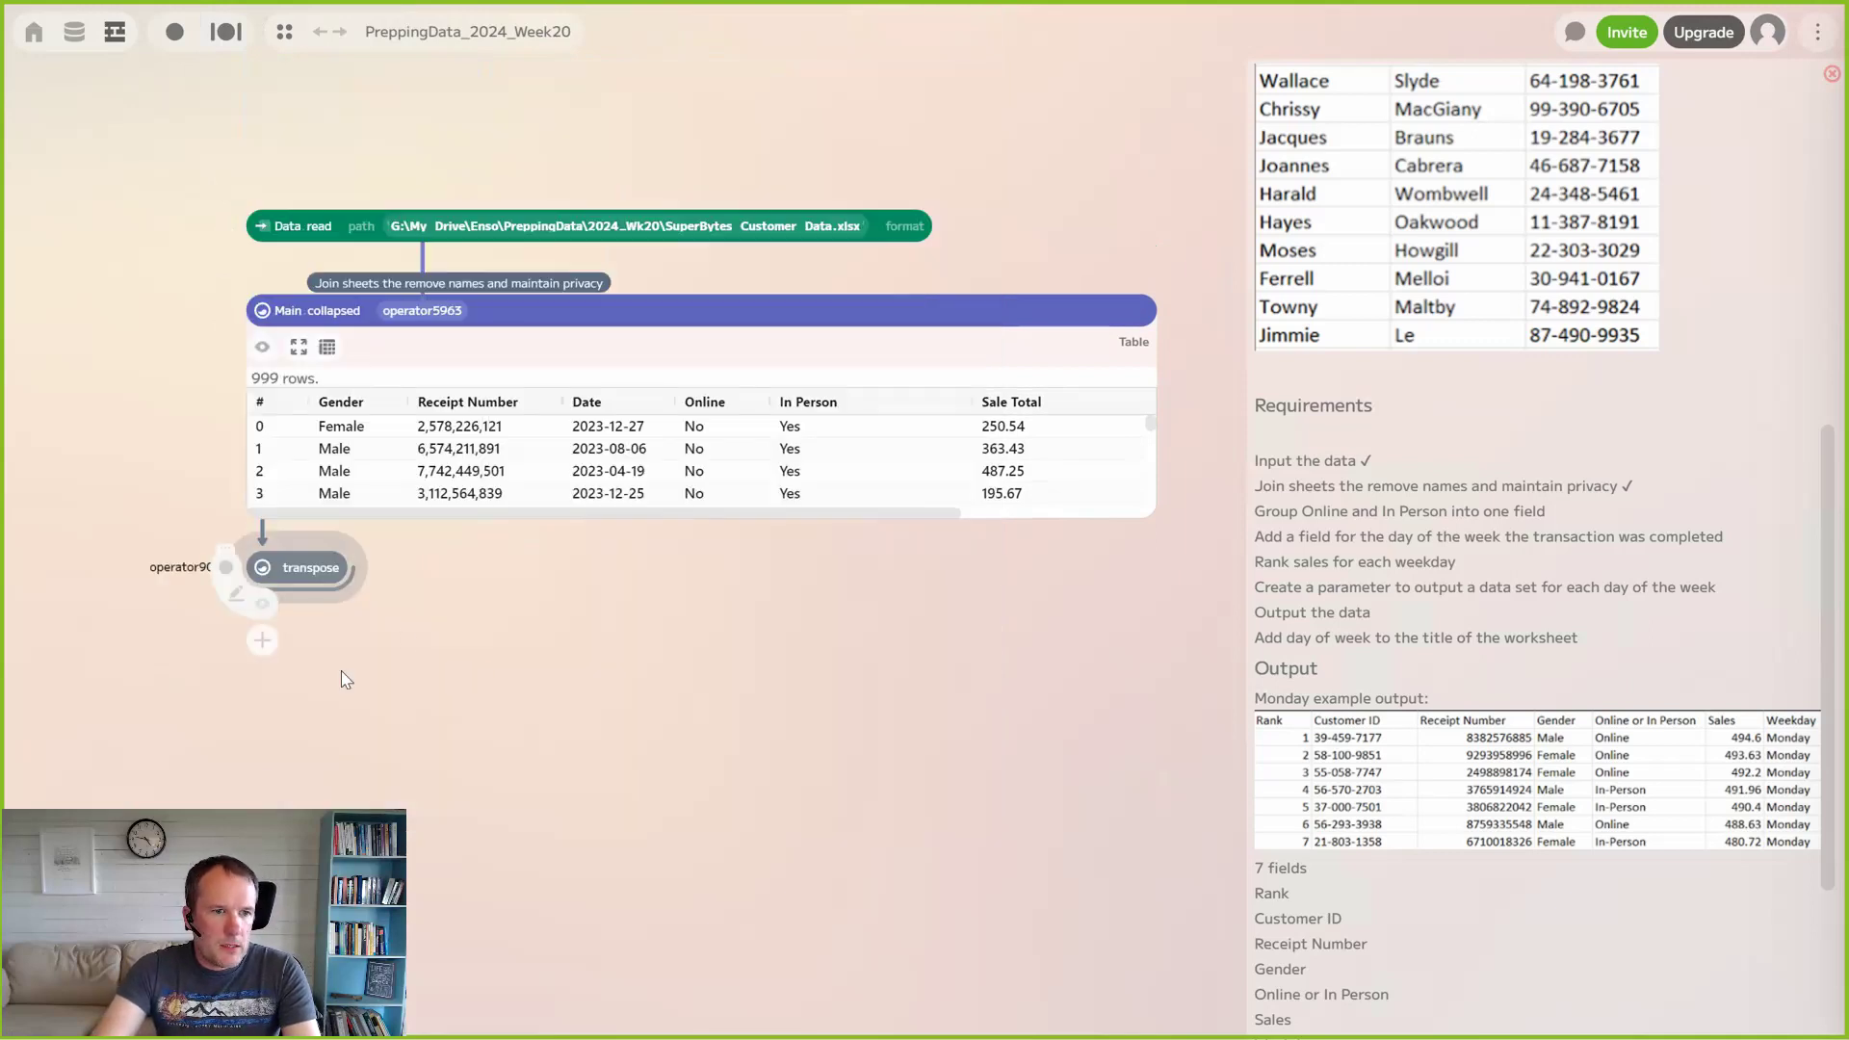
pyautogui.scroll(-2, 431, 625)
pyautogui.scroll(-1, 438, 563)
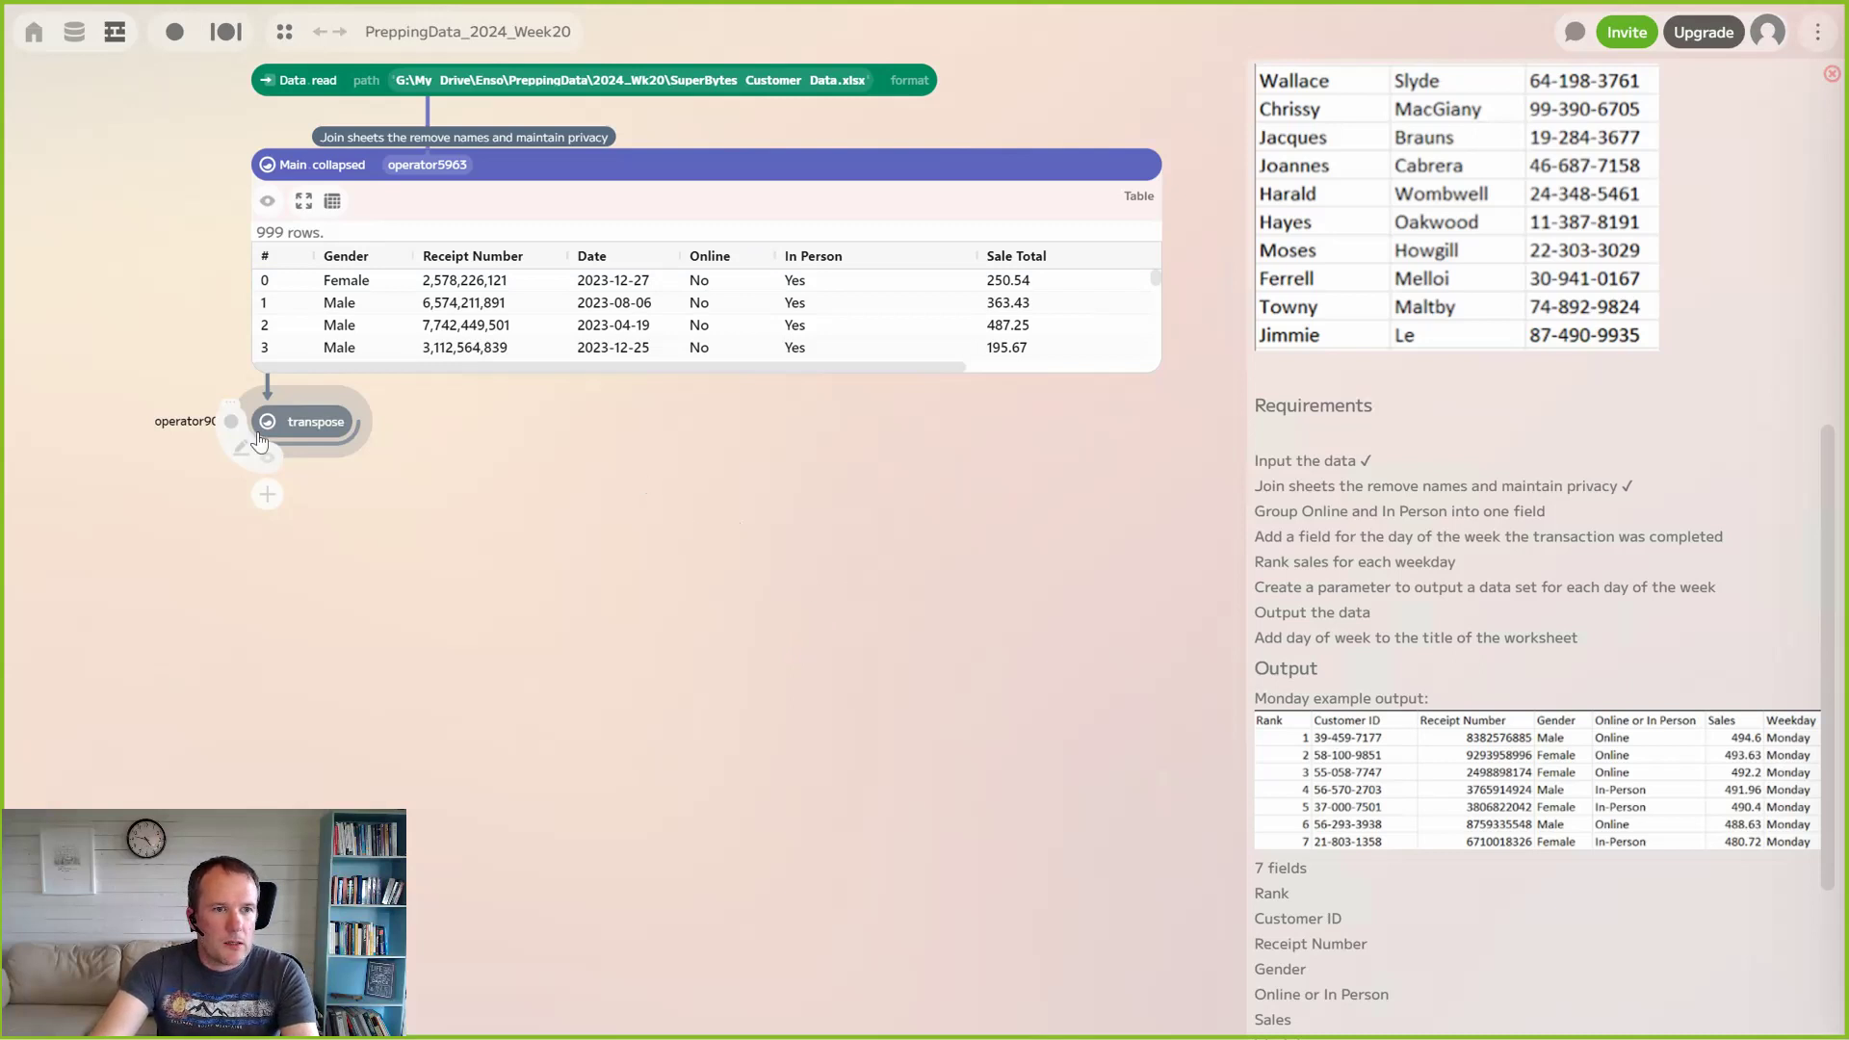
pyautogui.click(270, 464)
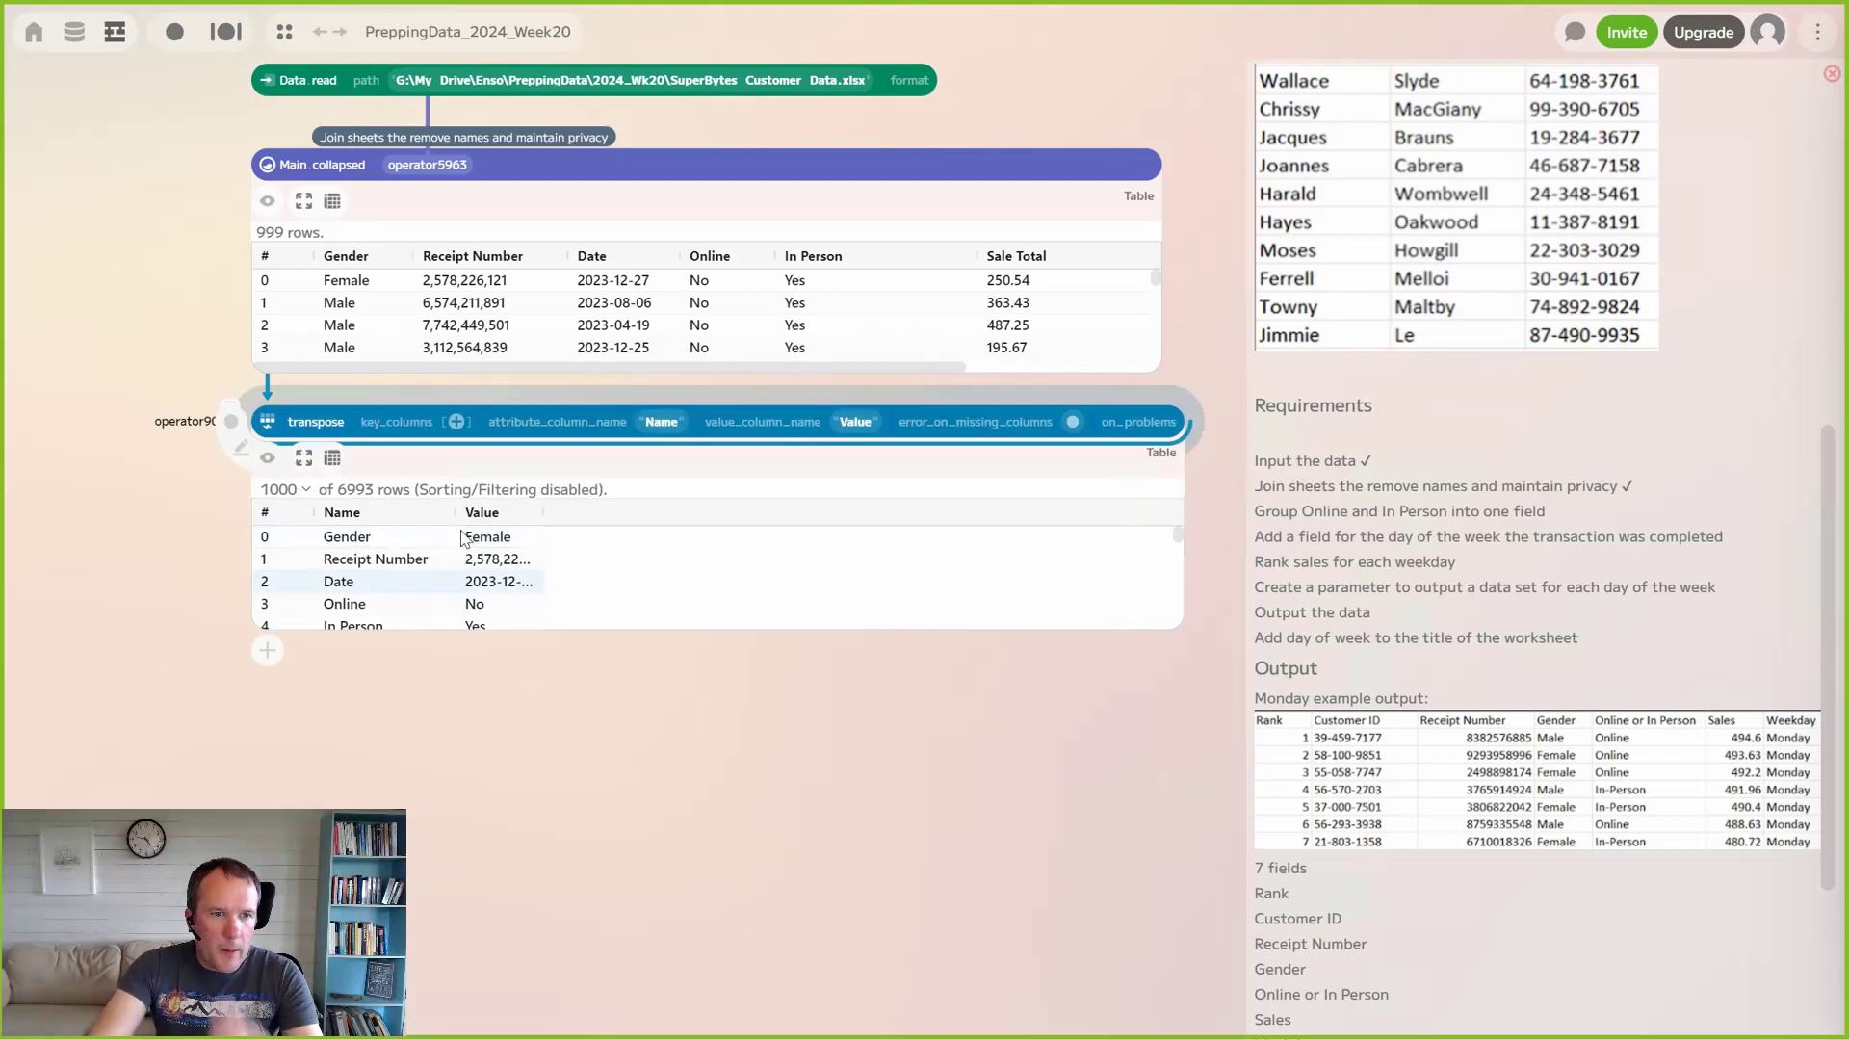
# Set the transpose key columns to Gender, Receipt Number, Date, Sale Total and Customer ID, and widen its preview to reach the Value column
pyautogui.click(456, 421)
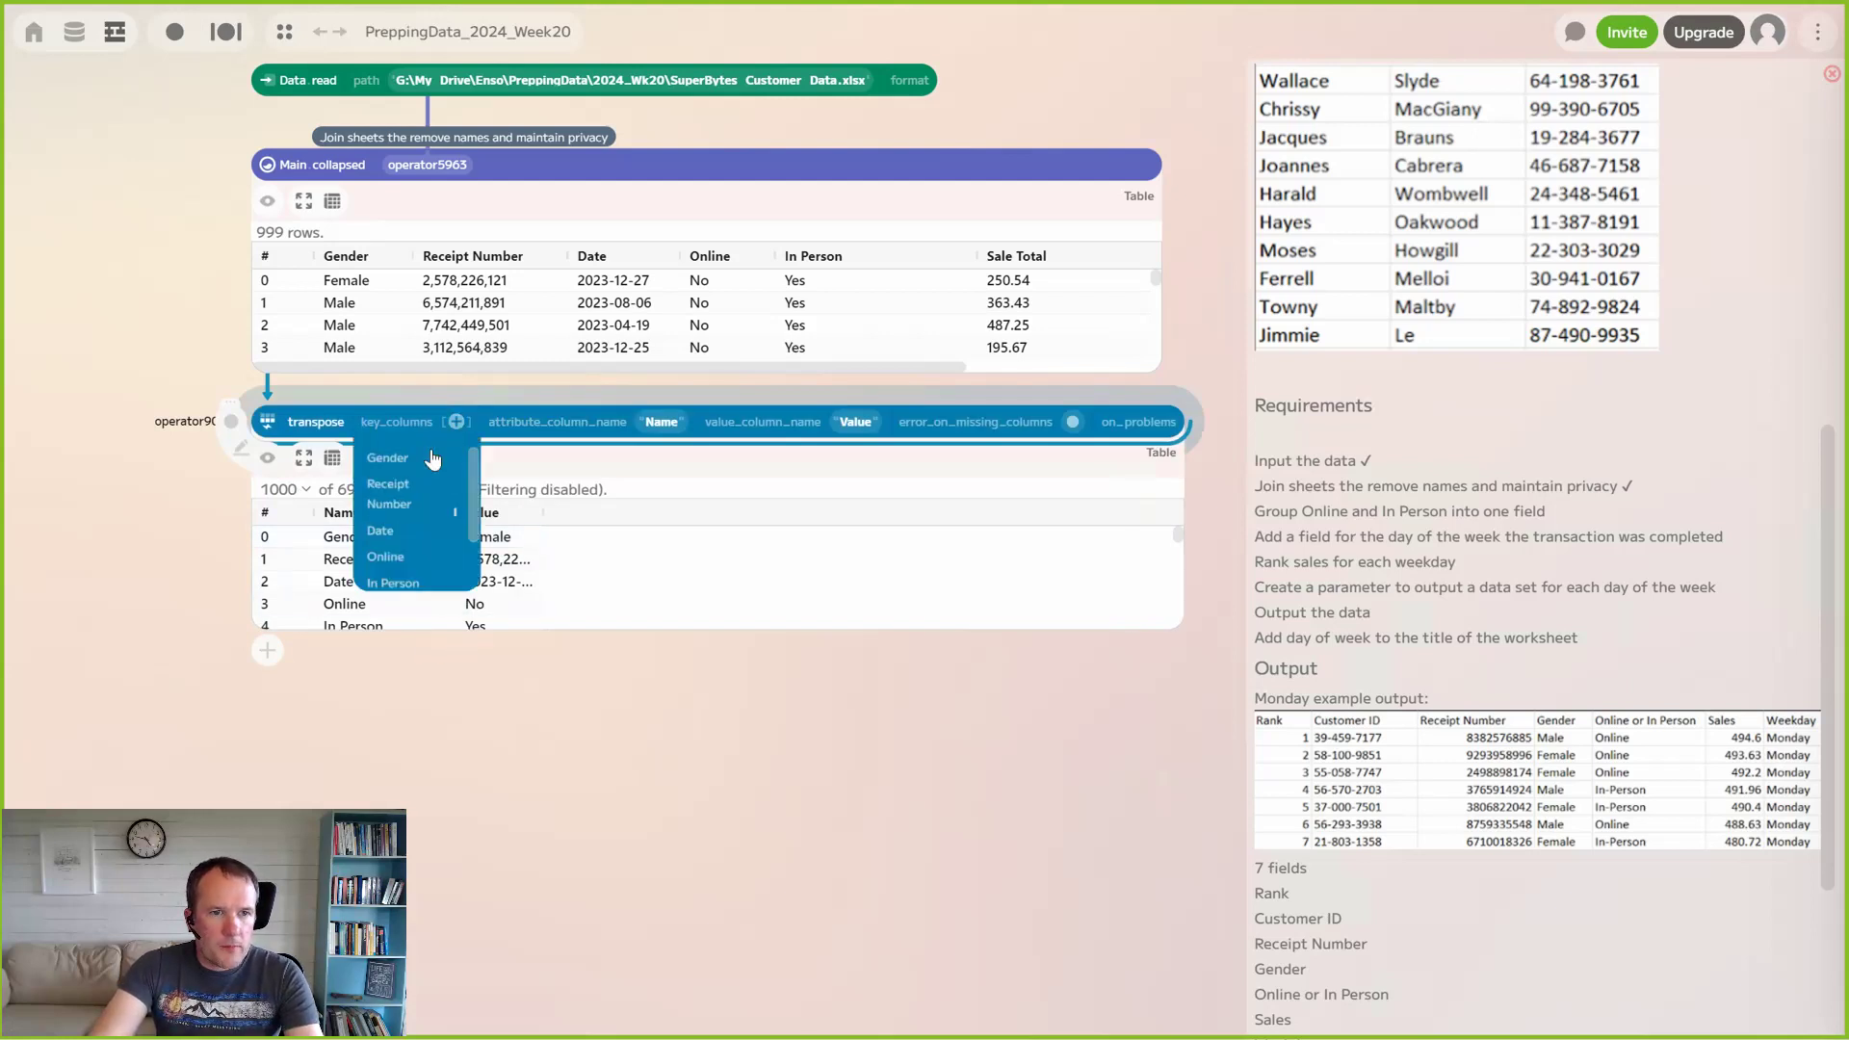
pyautogui.click(390, 455)
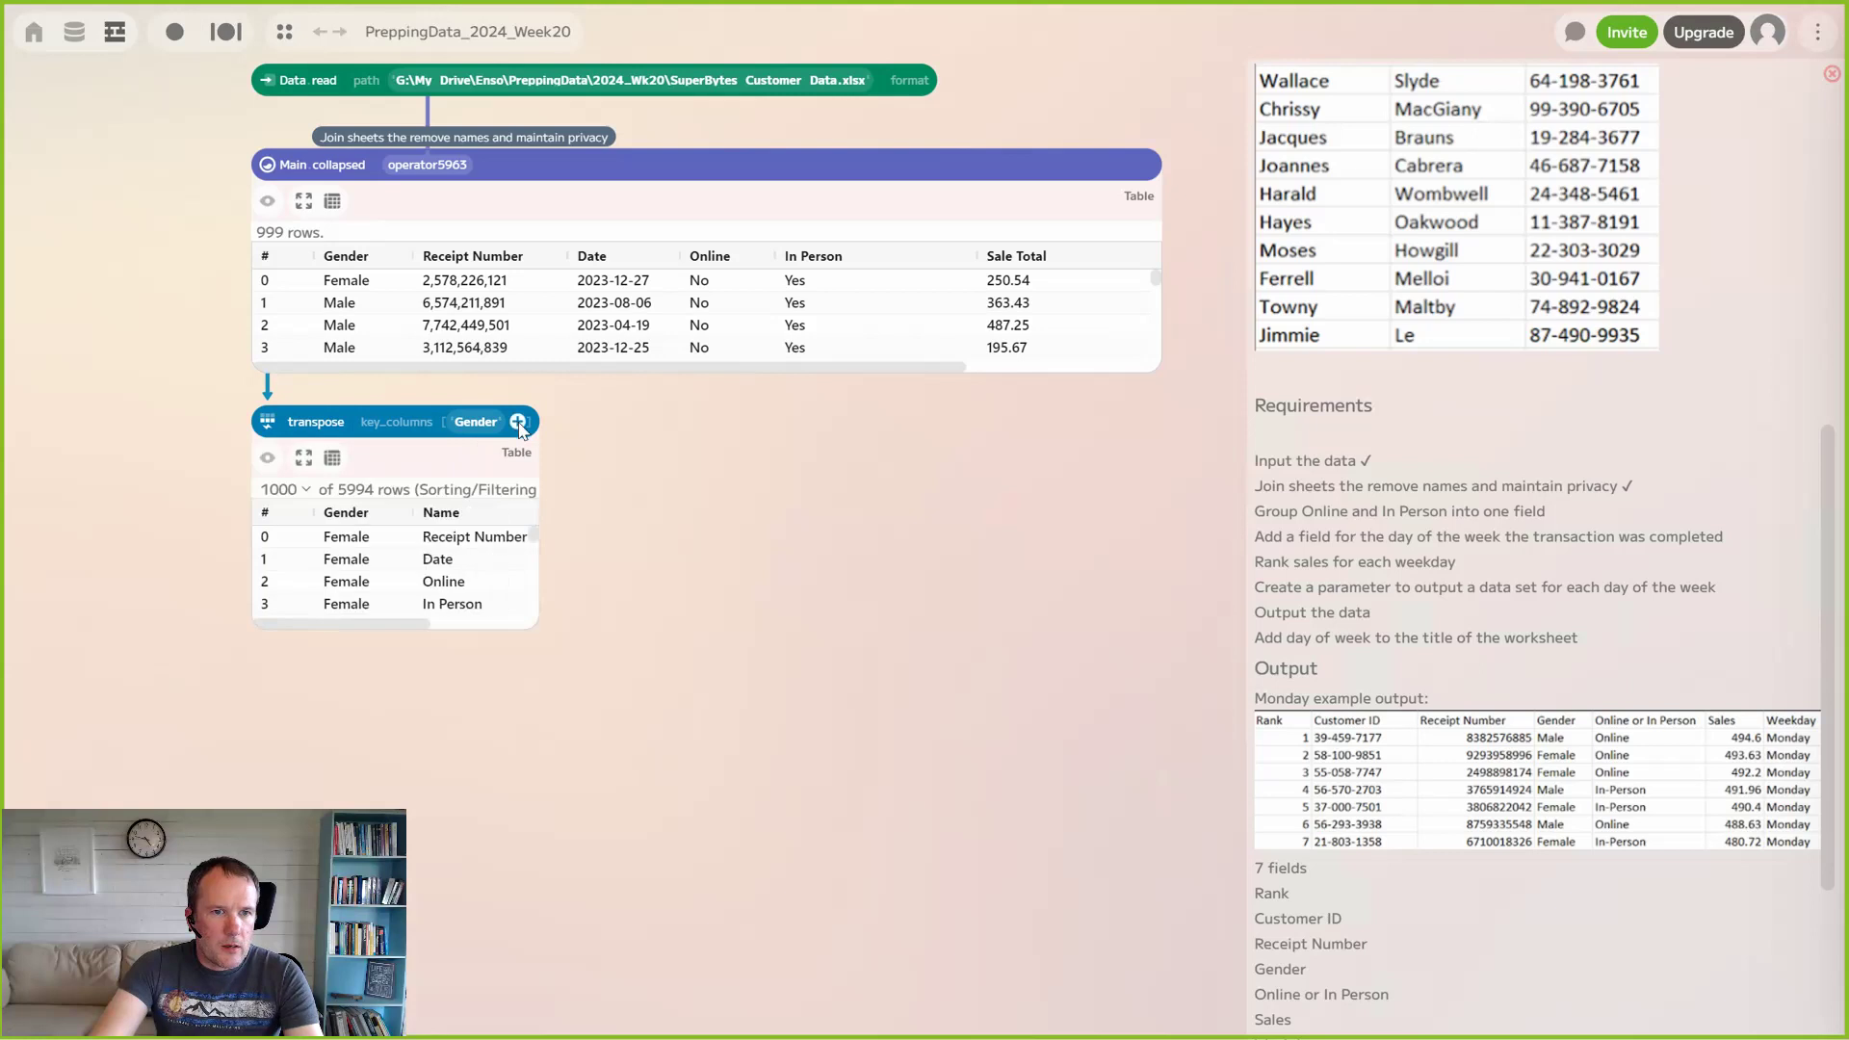
pyautogui.click(518, 422)
pyautogui.click(430, 484)
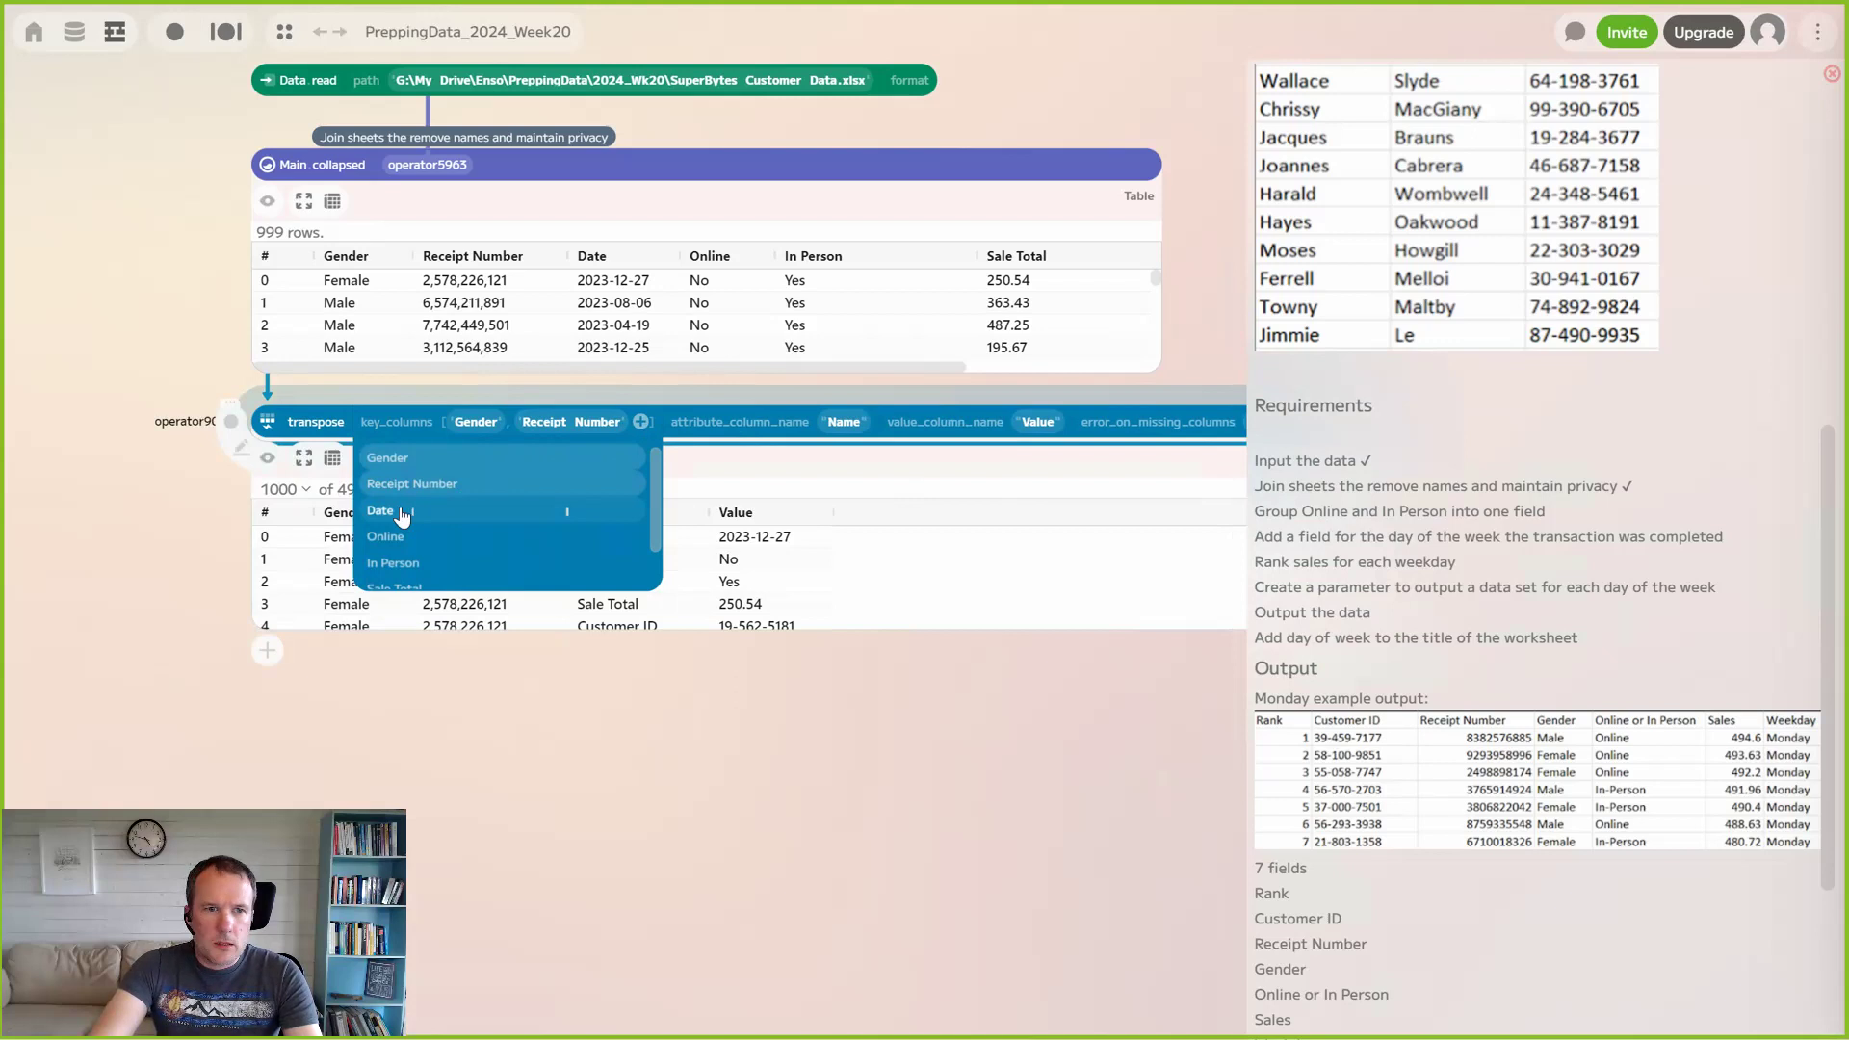
pyautogui.click(401, 516)
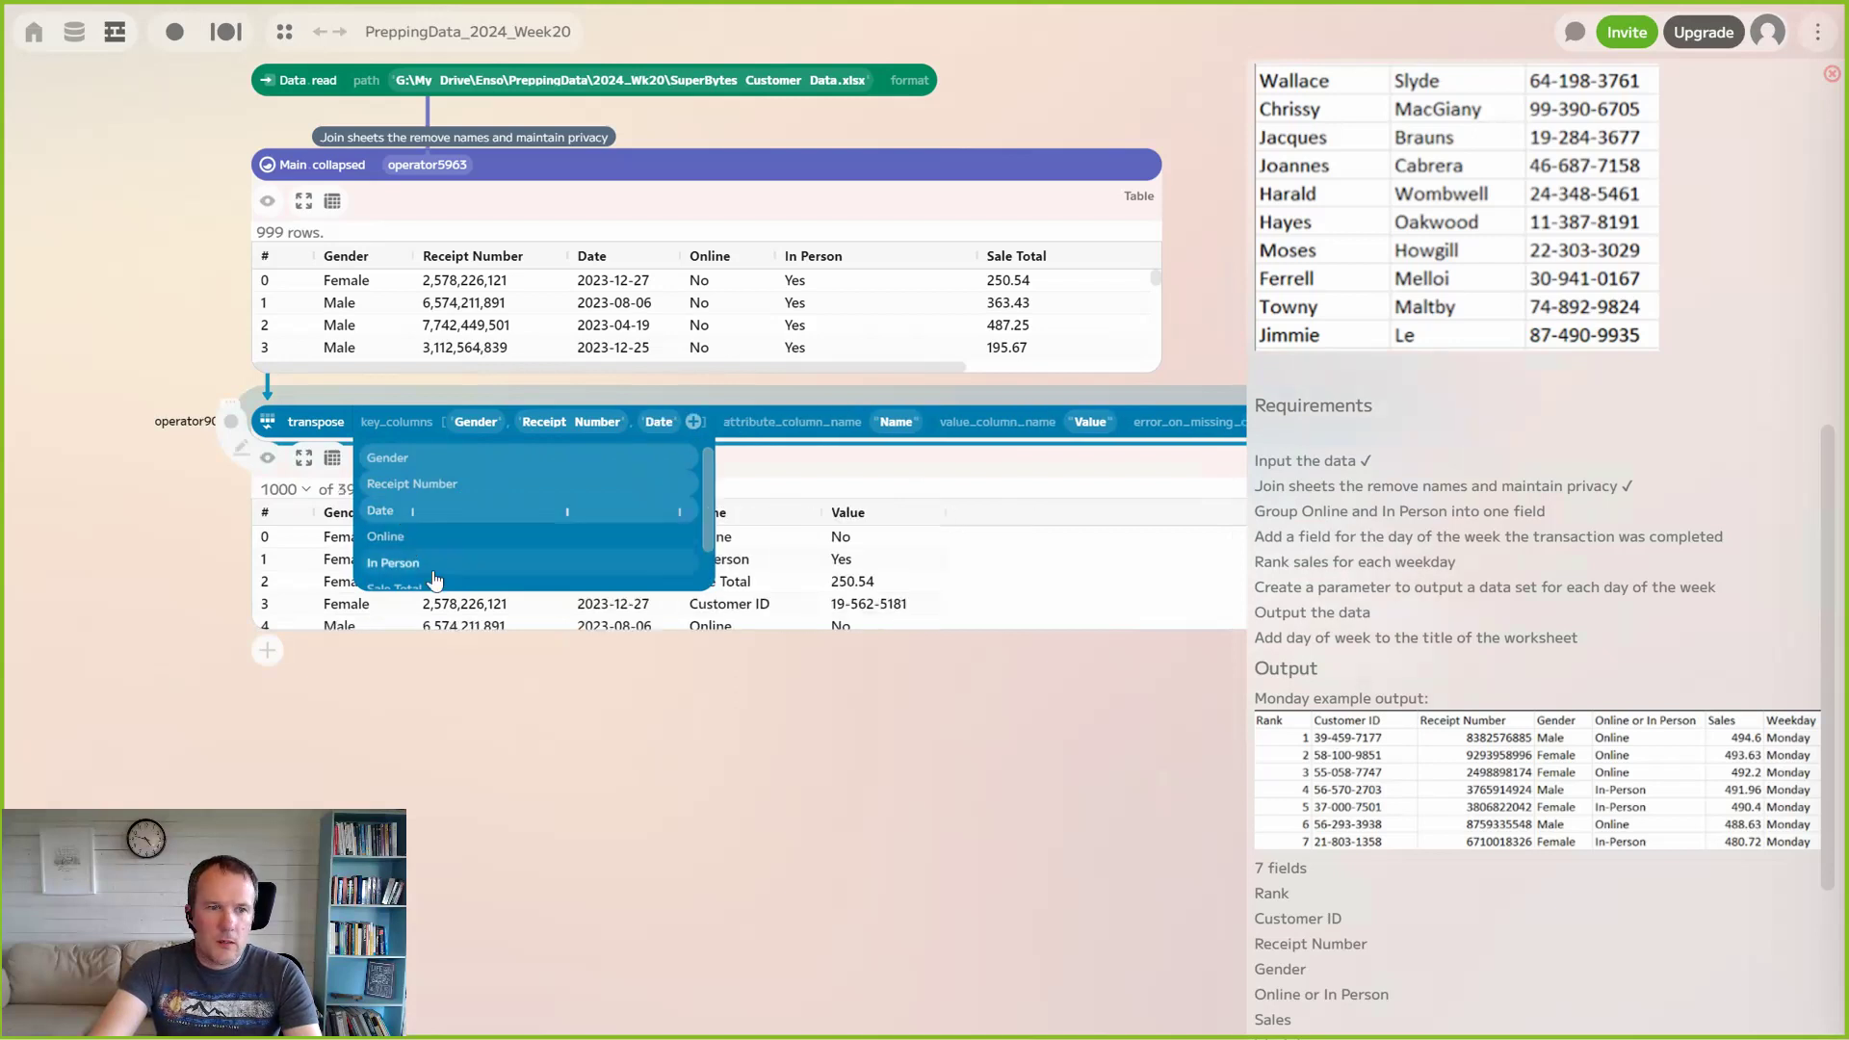
pyautogui.scroll(-1, 431, 554)
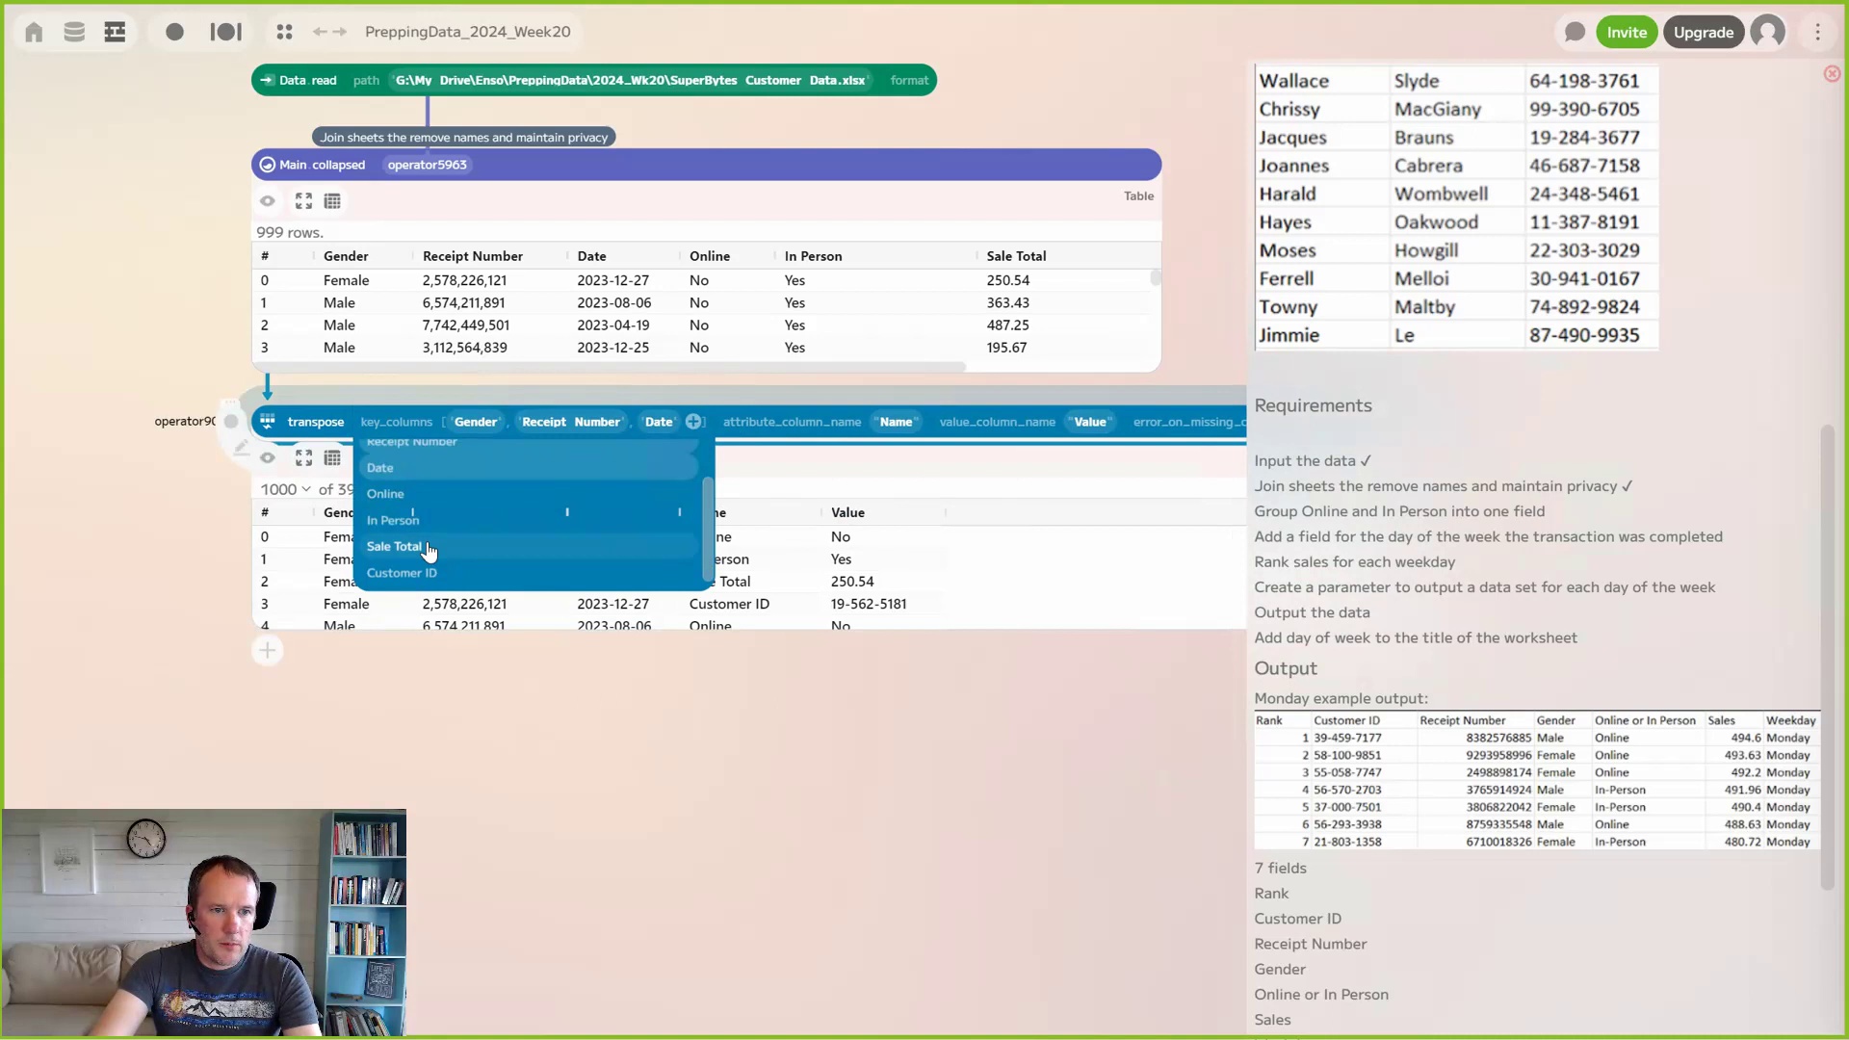
pyautogui.click(428, 547)
pyautogui.click(423, 573)
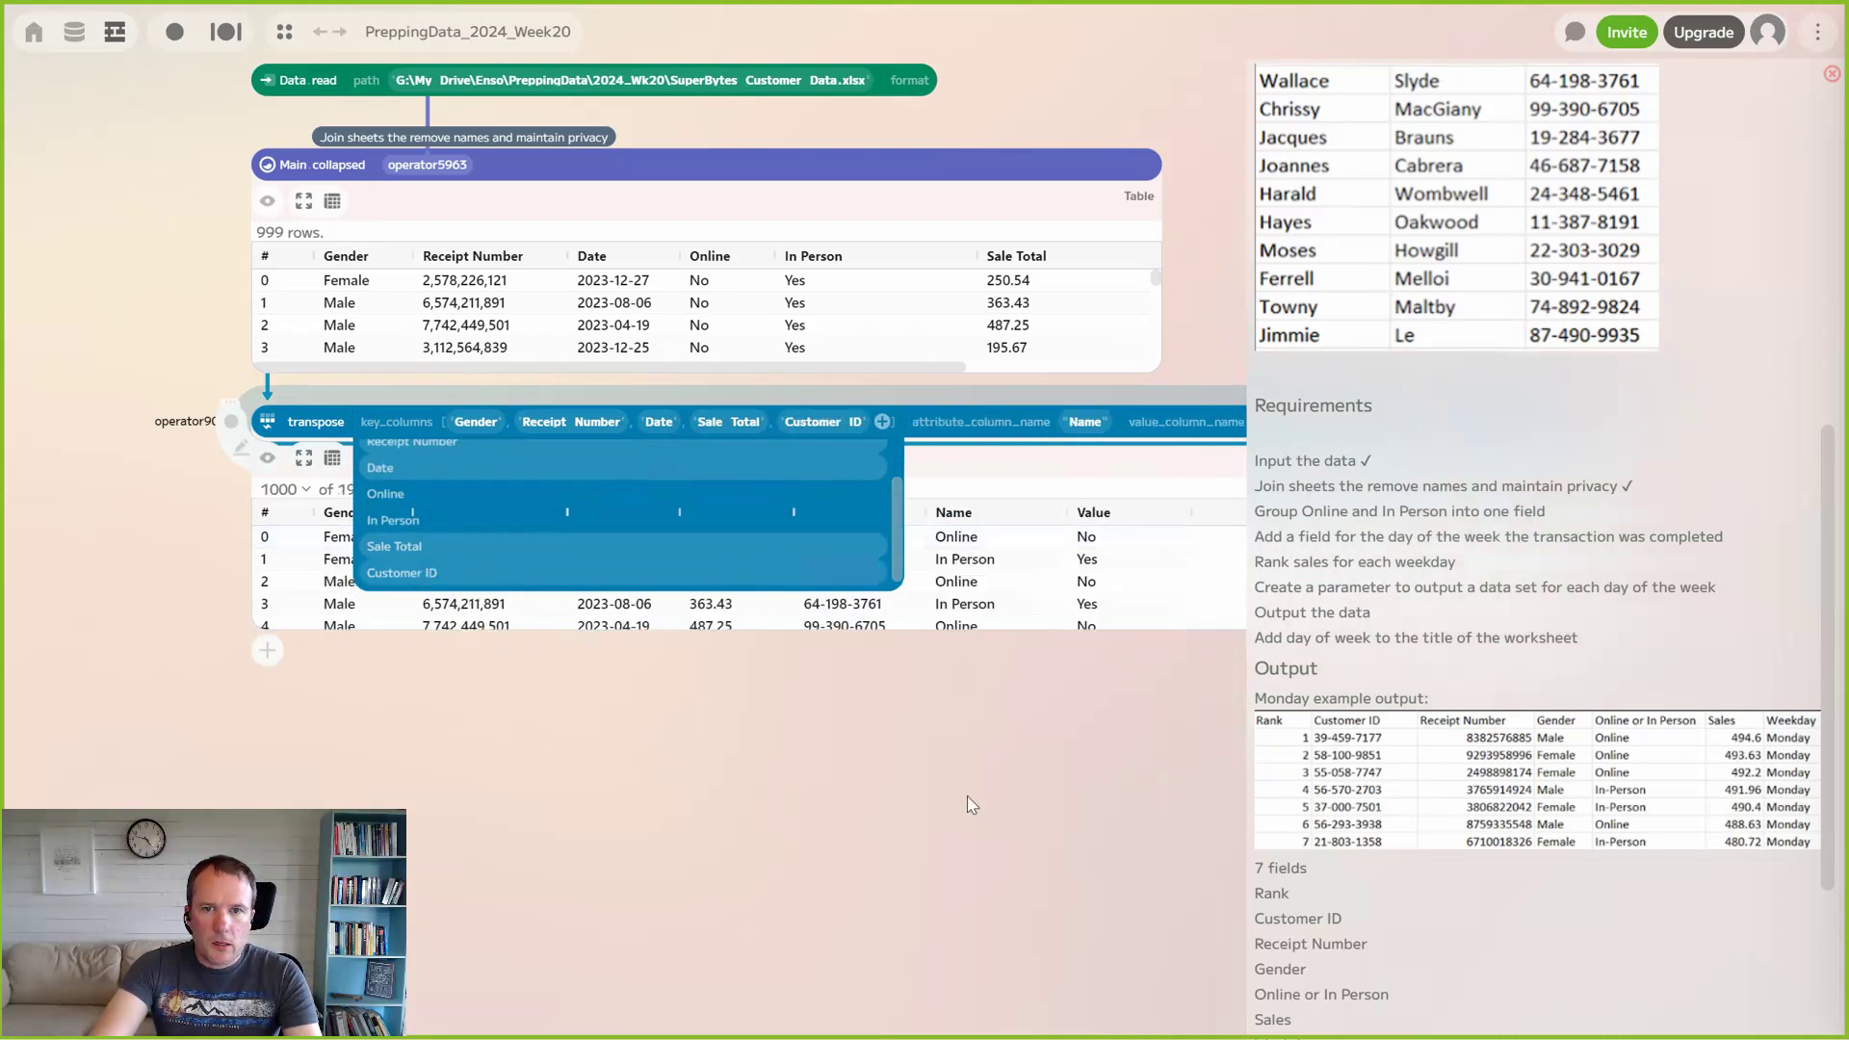
pyautogui.click(919, 784)
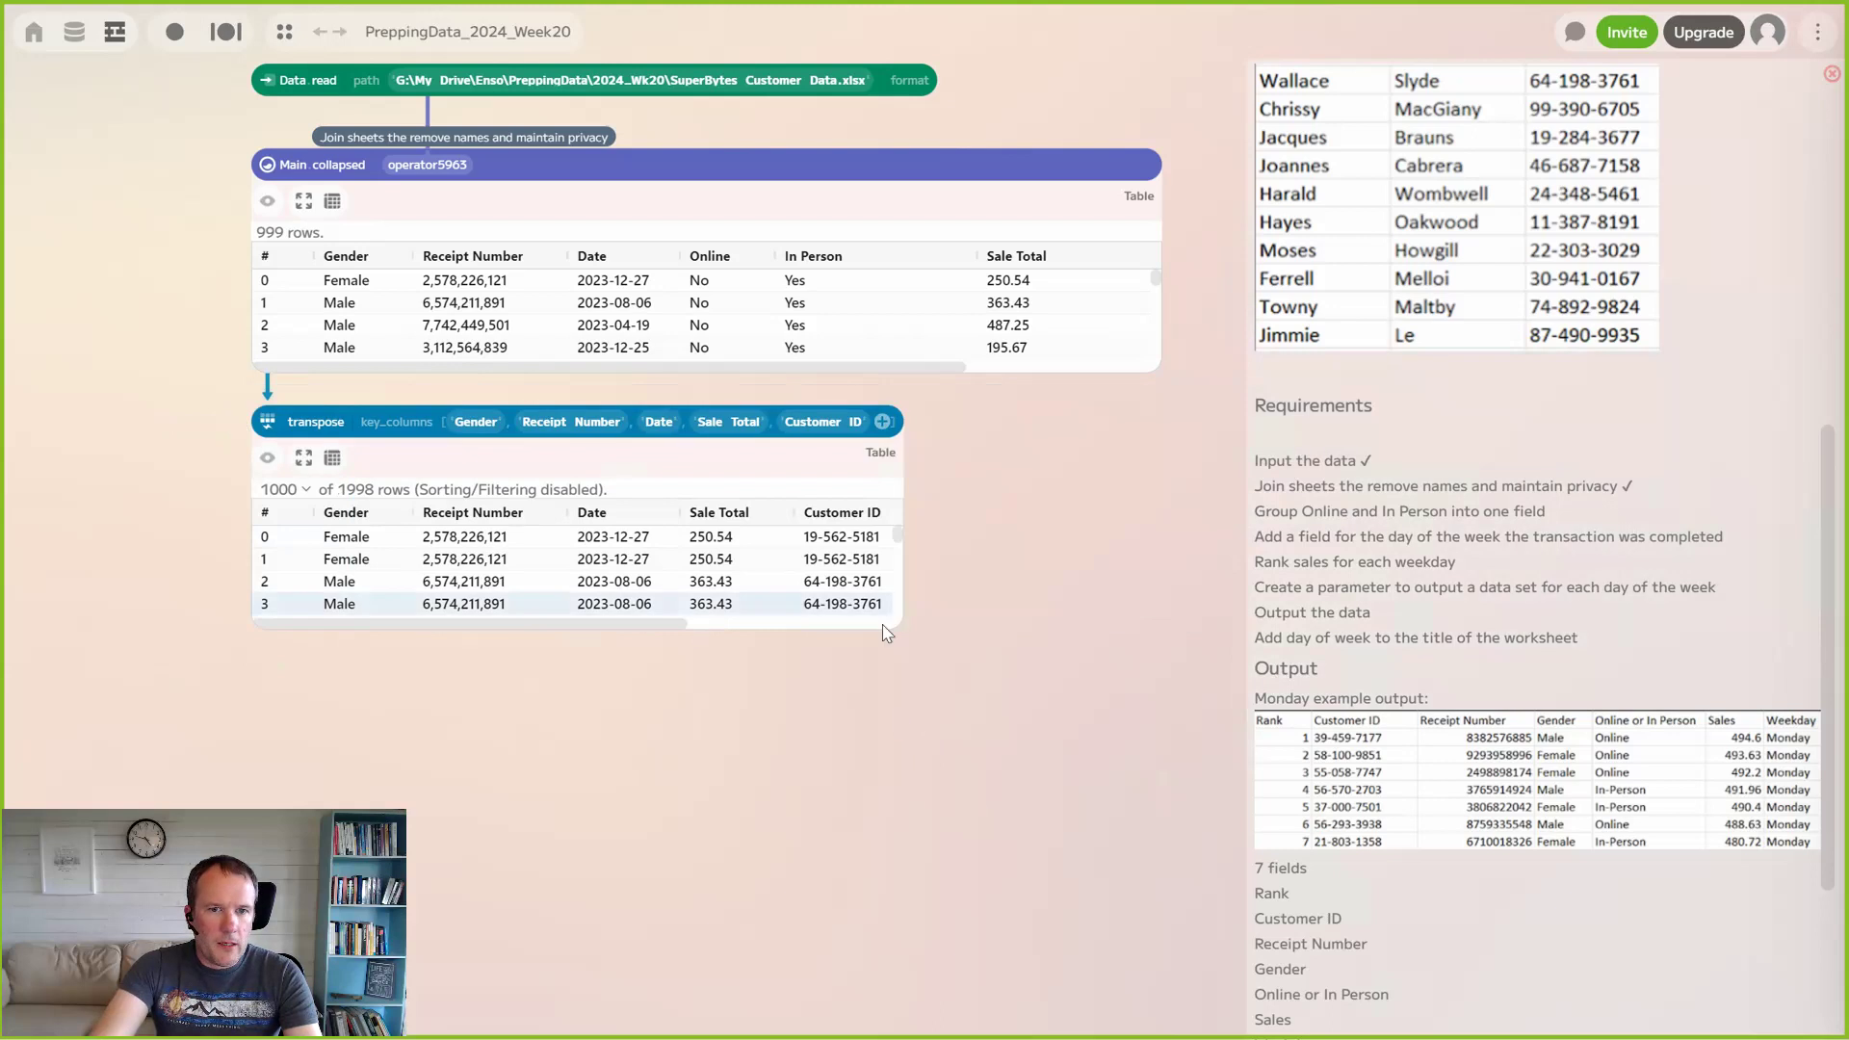
pyautogui.moveTo(903, 623); pyautogui.dragTo(1050, 747)
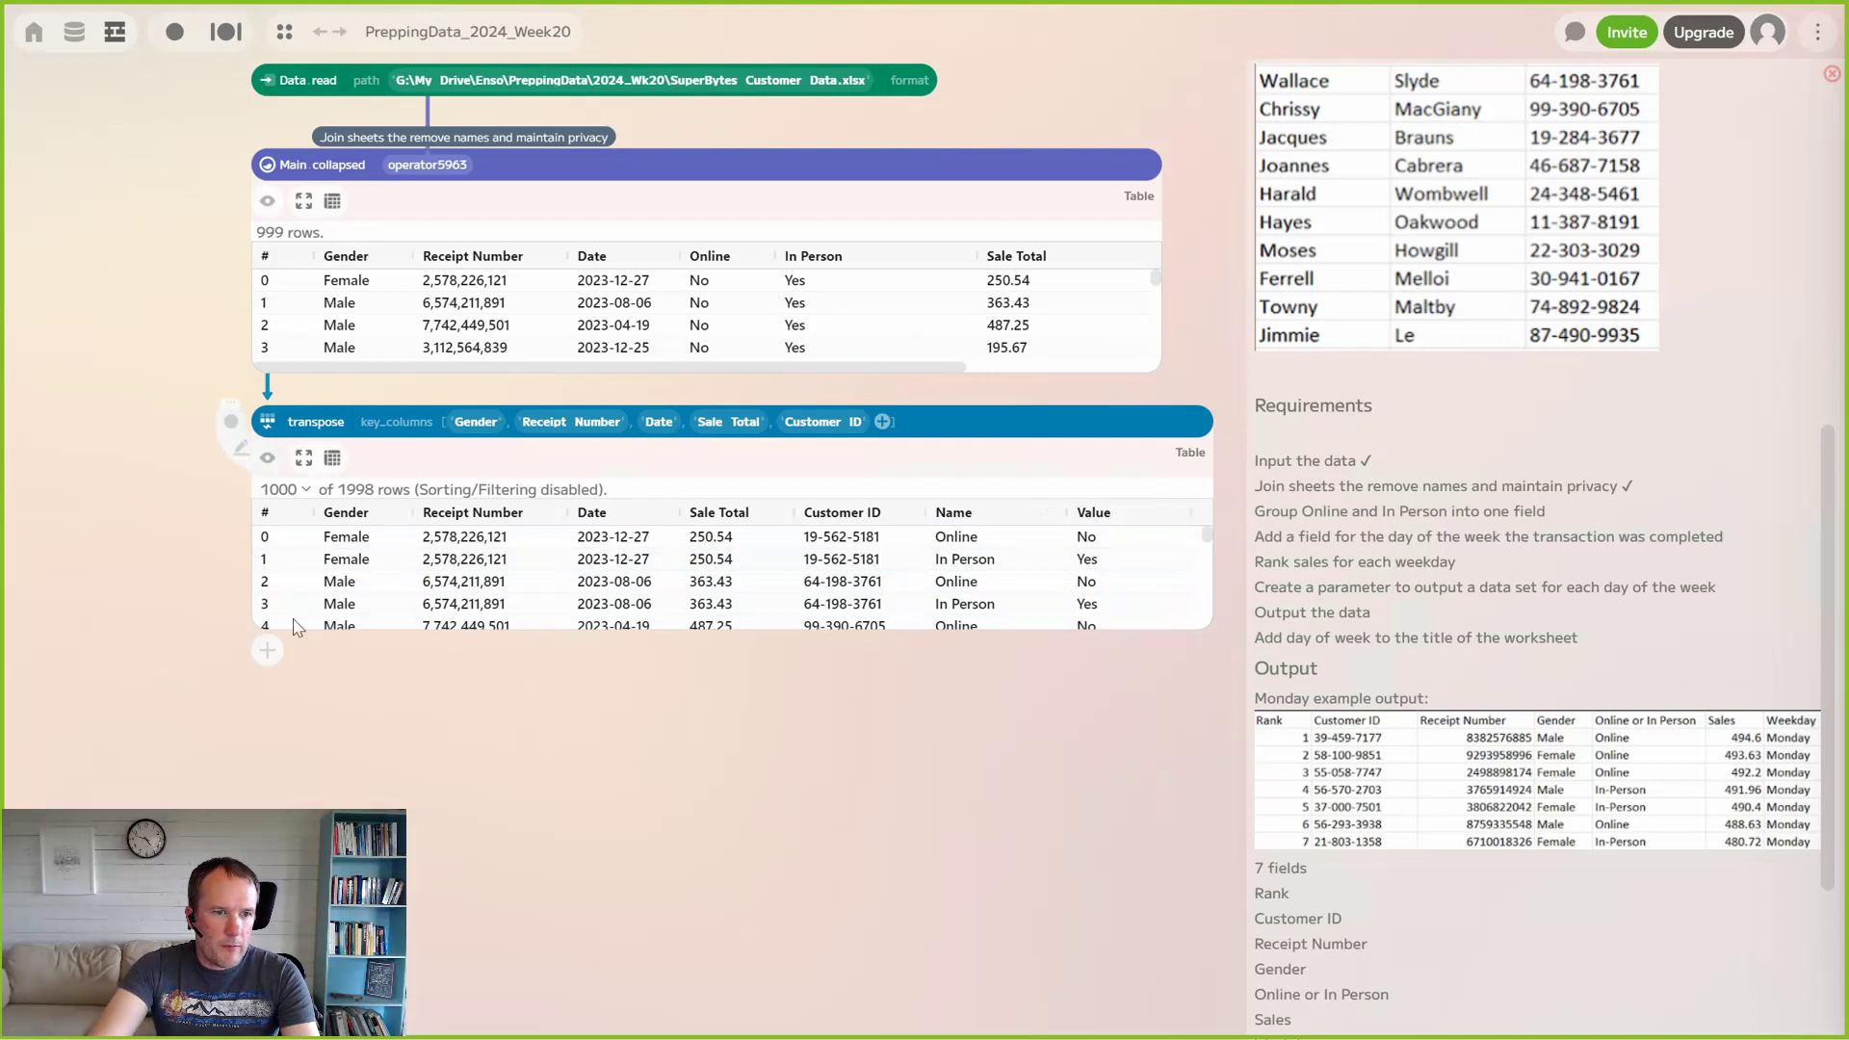
# Add a filter component below transpose and set its condition to Equals
pyautogui.click(264, 653)
pyautogui.write('filt')
pyautogui.click(306, 630)
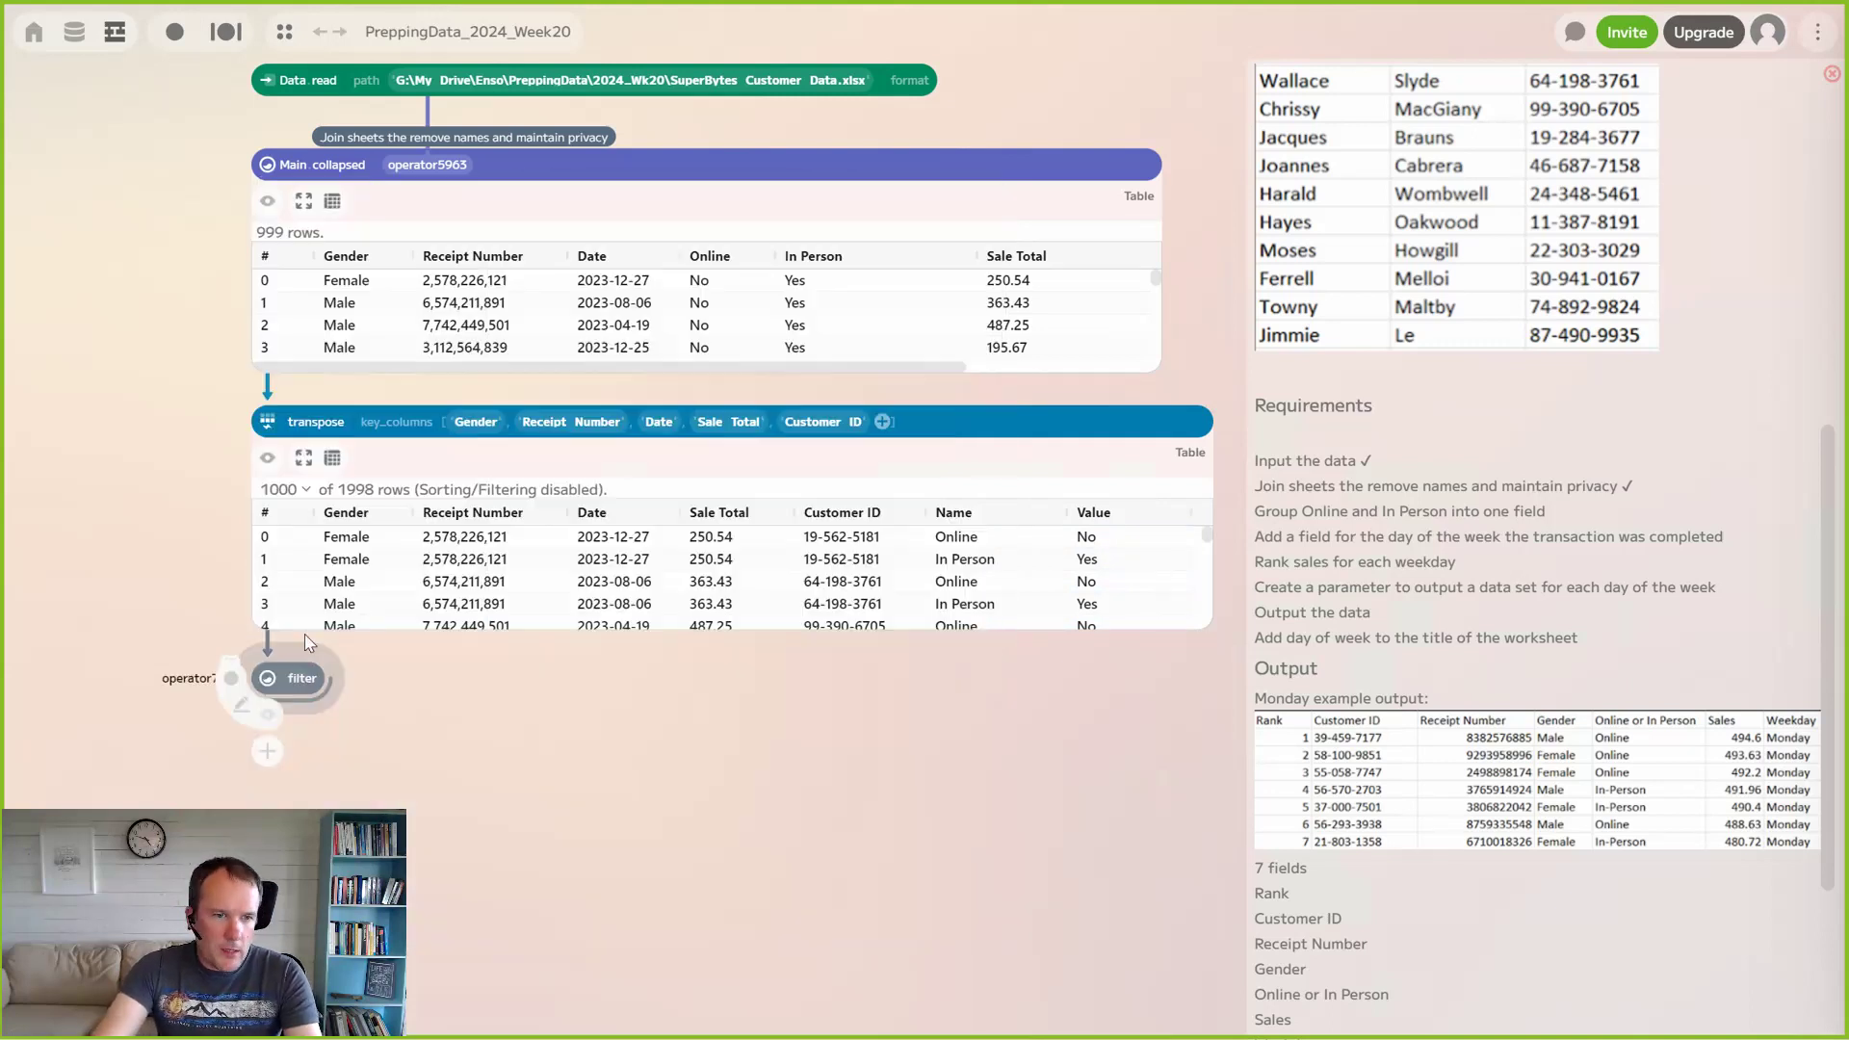
pyautogui.click(404, 676)
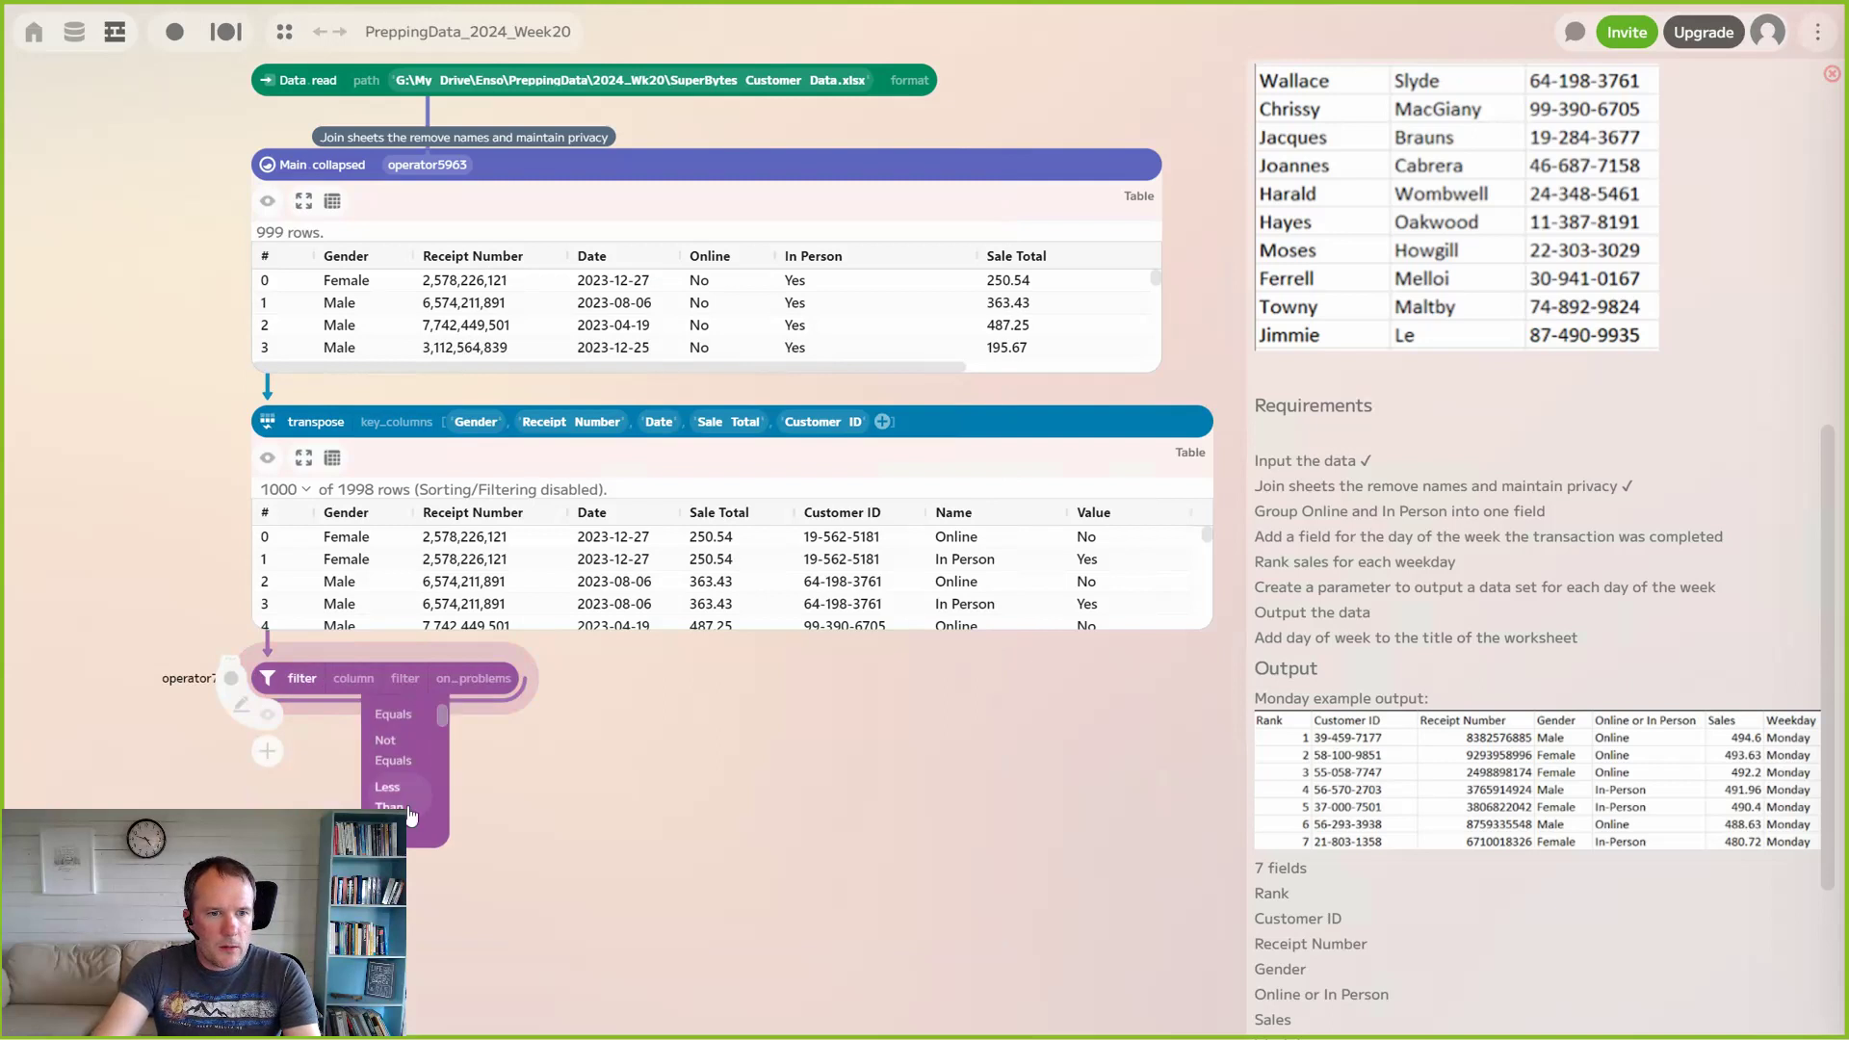
pyautogui.click(388, 713)
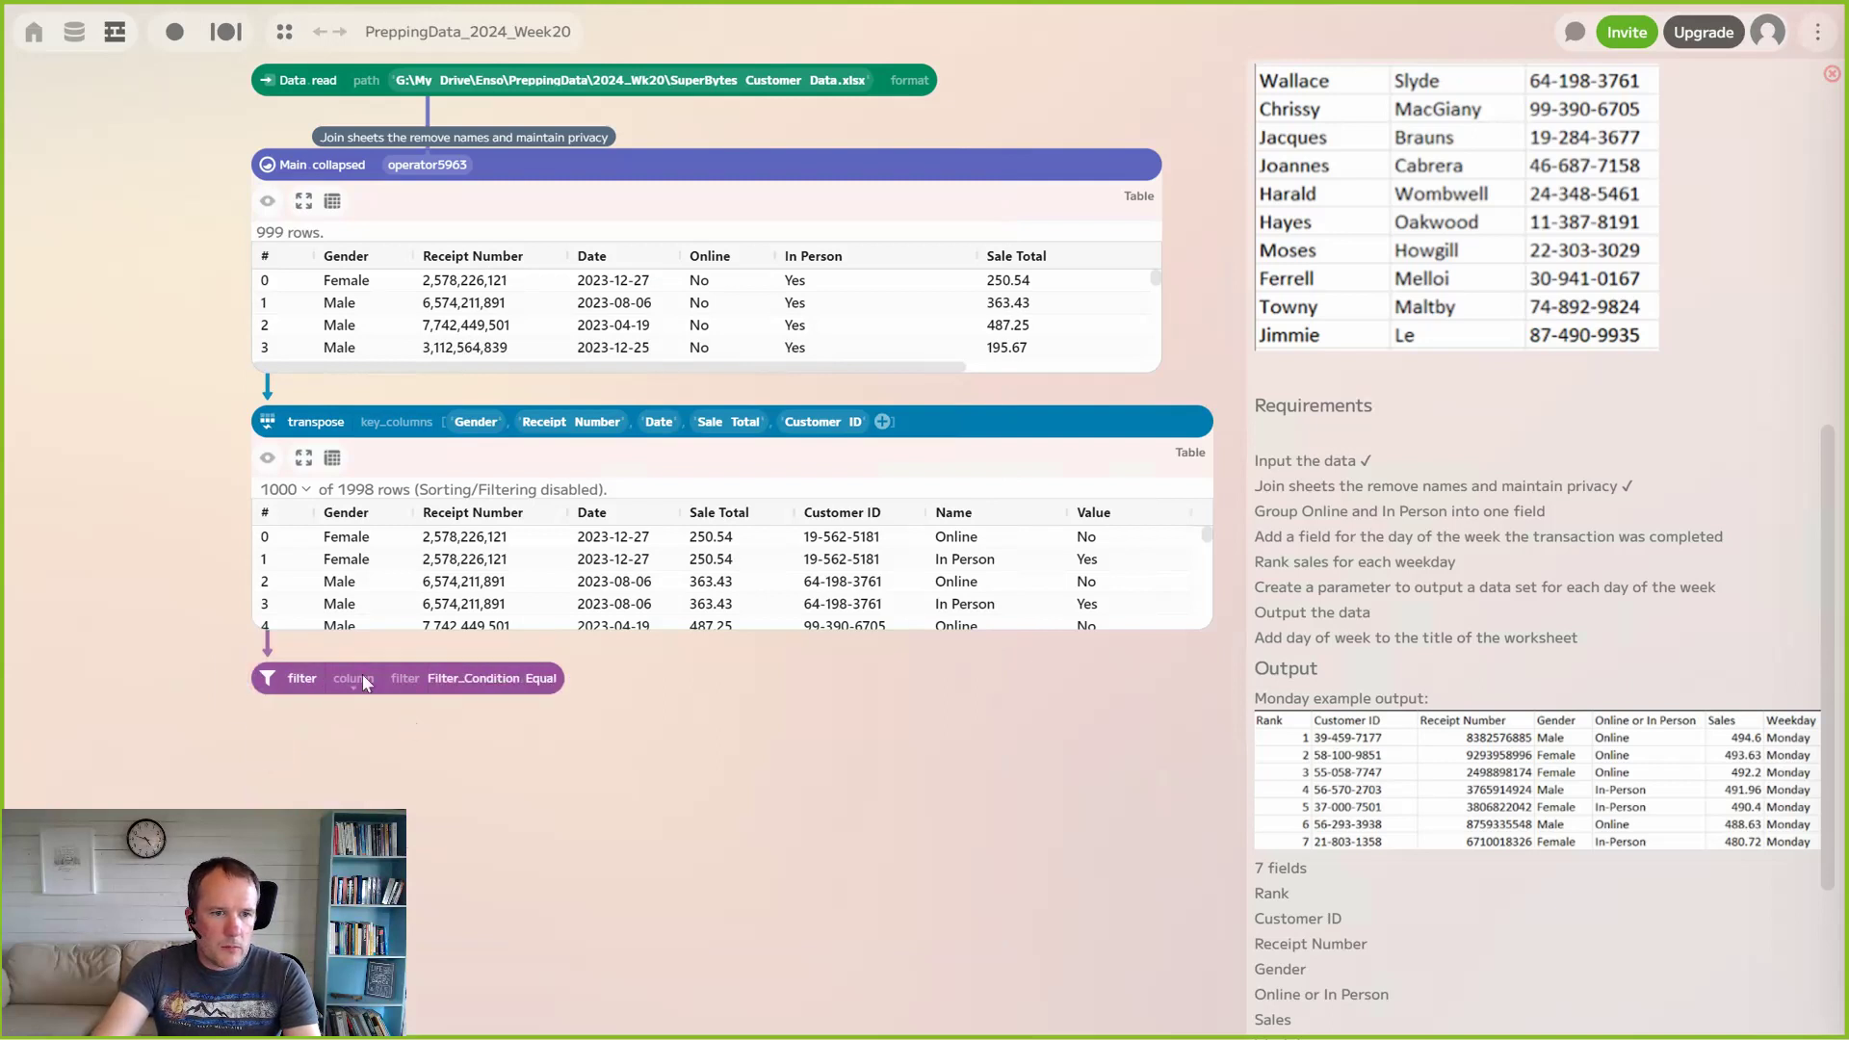
# Set the column that the filter tests to Value
pyautogui.click(356, 678)
pyautogui.scroll(-2, 351, 760)
pyautogui.click(465, 820)
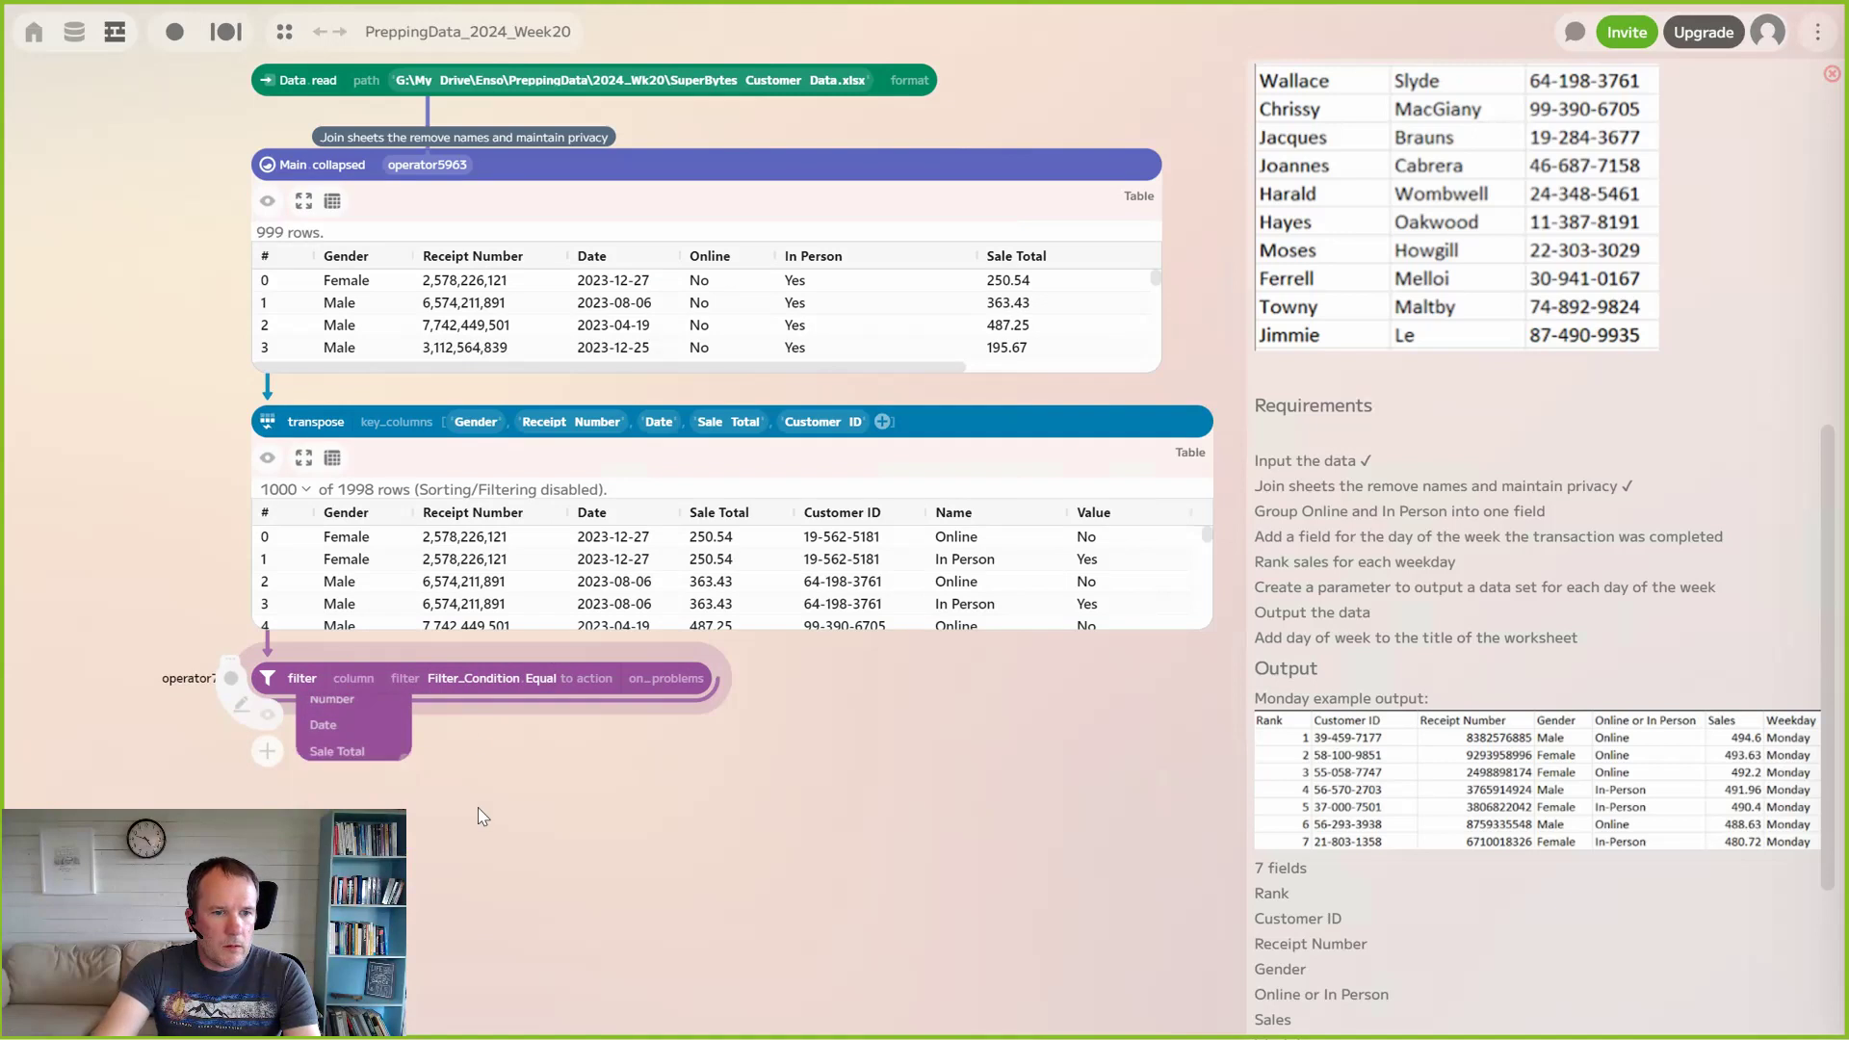
pyautogui.scroll(-3, 470, 697)
pyautogui.click(347, 505)
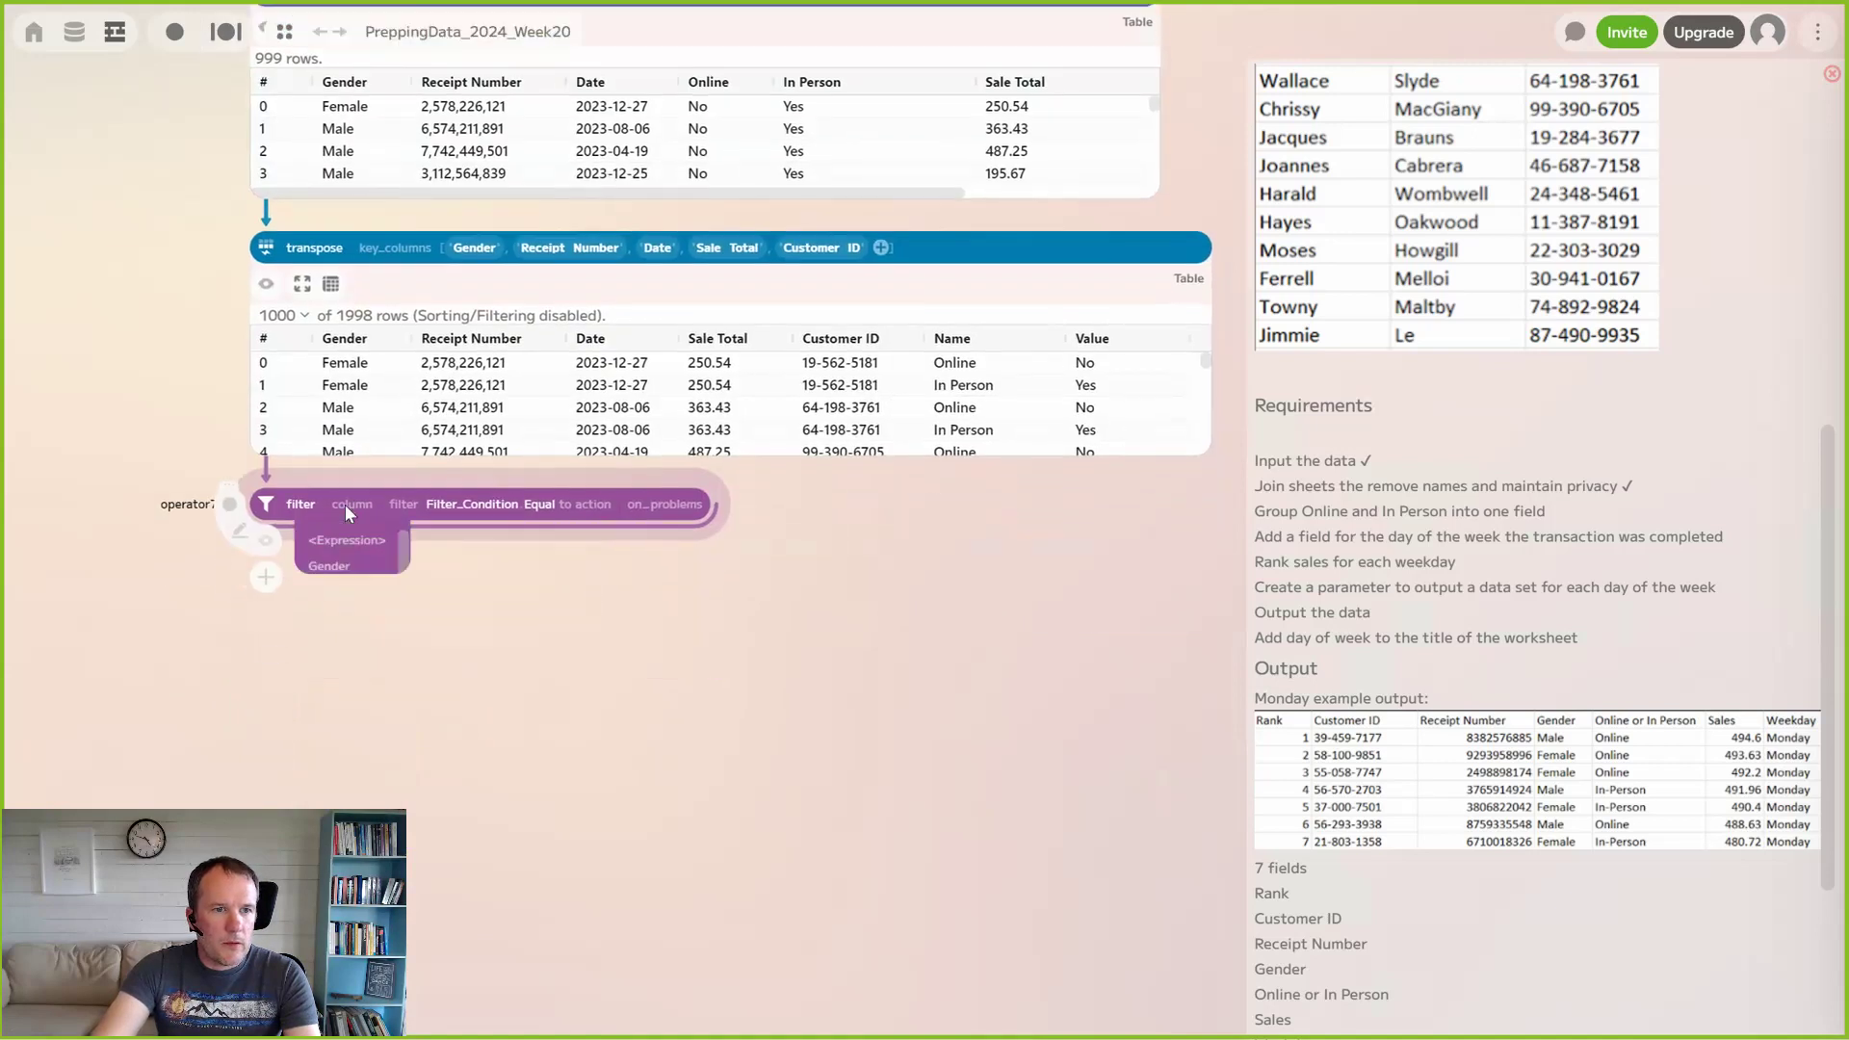
pyautogui.scroll(-3, 348, 616)
pyautogui.click(324, 656)
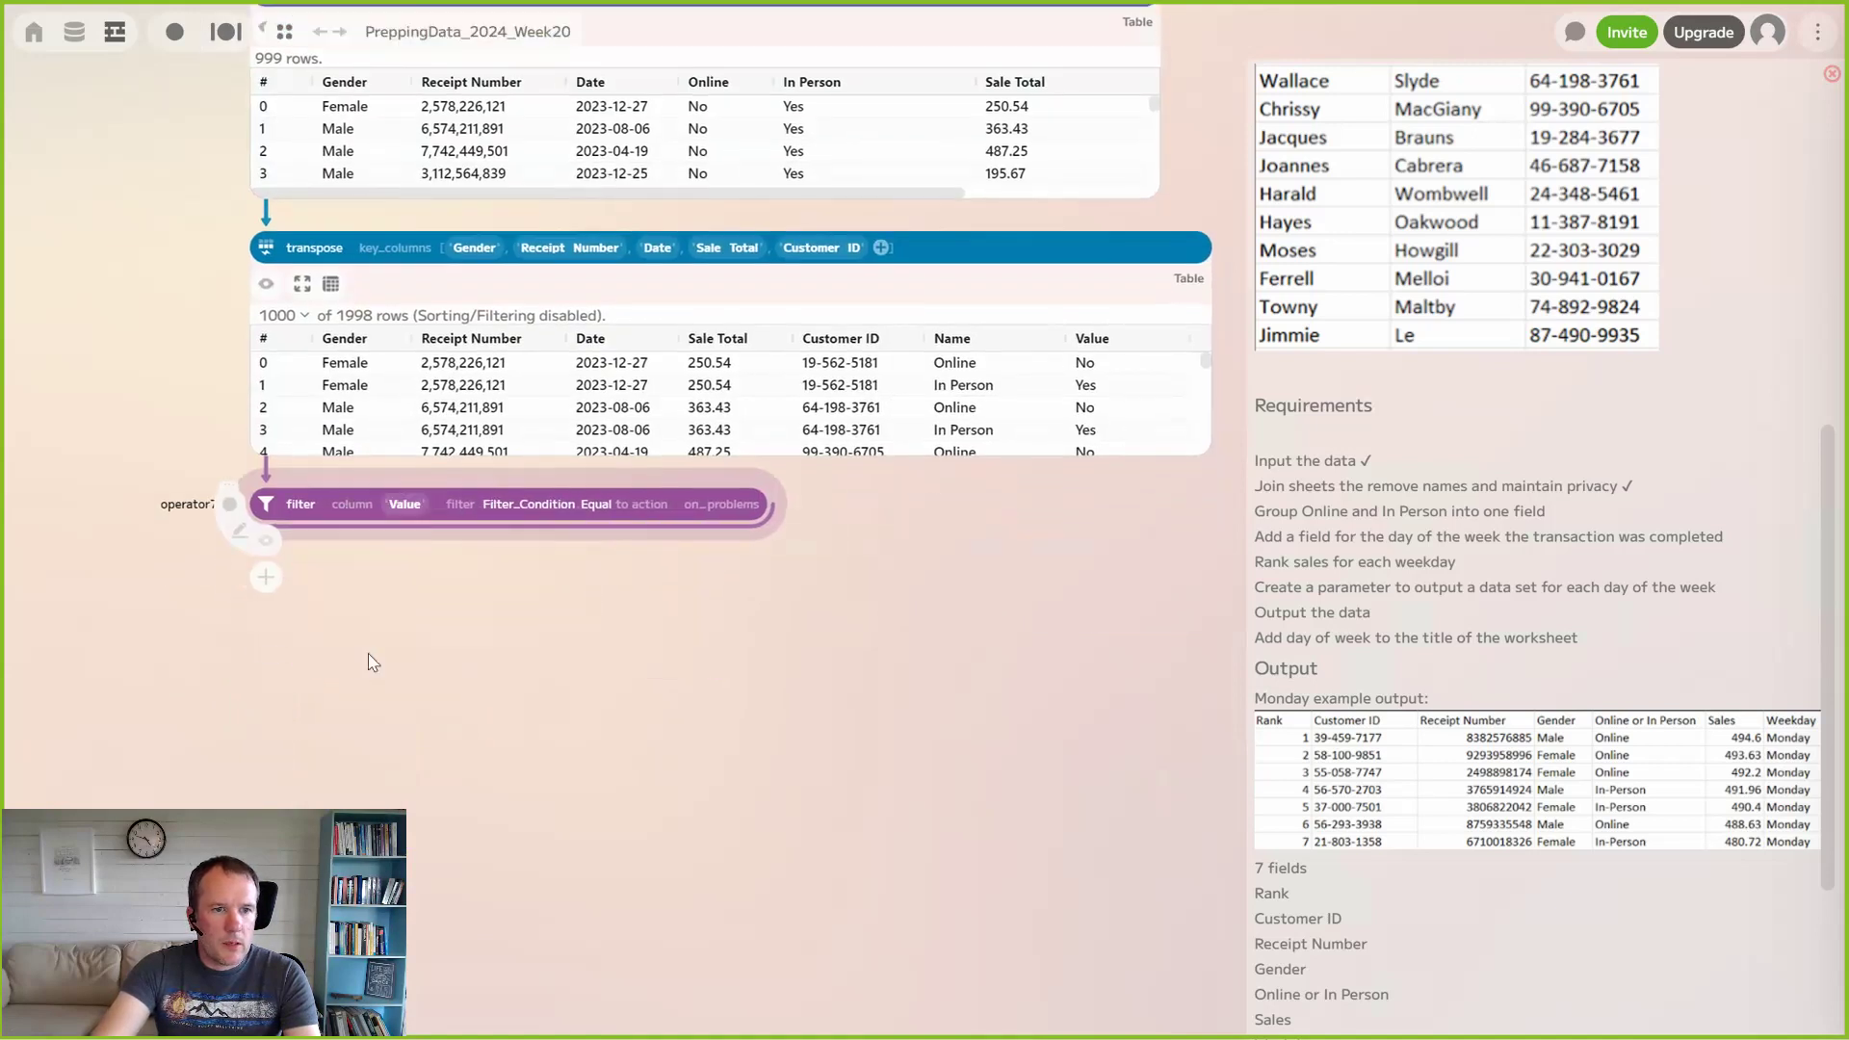
# Set the filter's comparison to the text value Yes and show the filter's output table
pyautogui.click(627, 510)
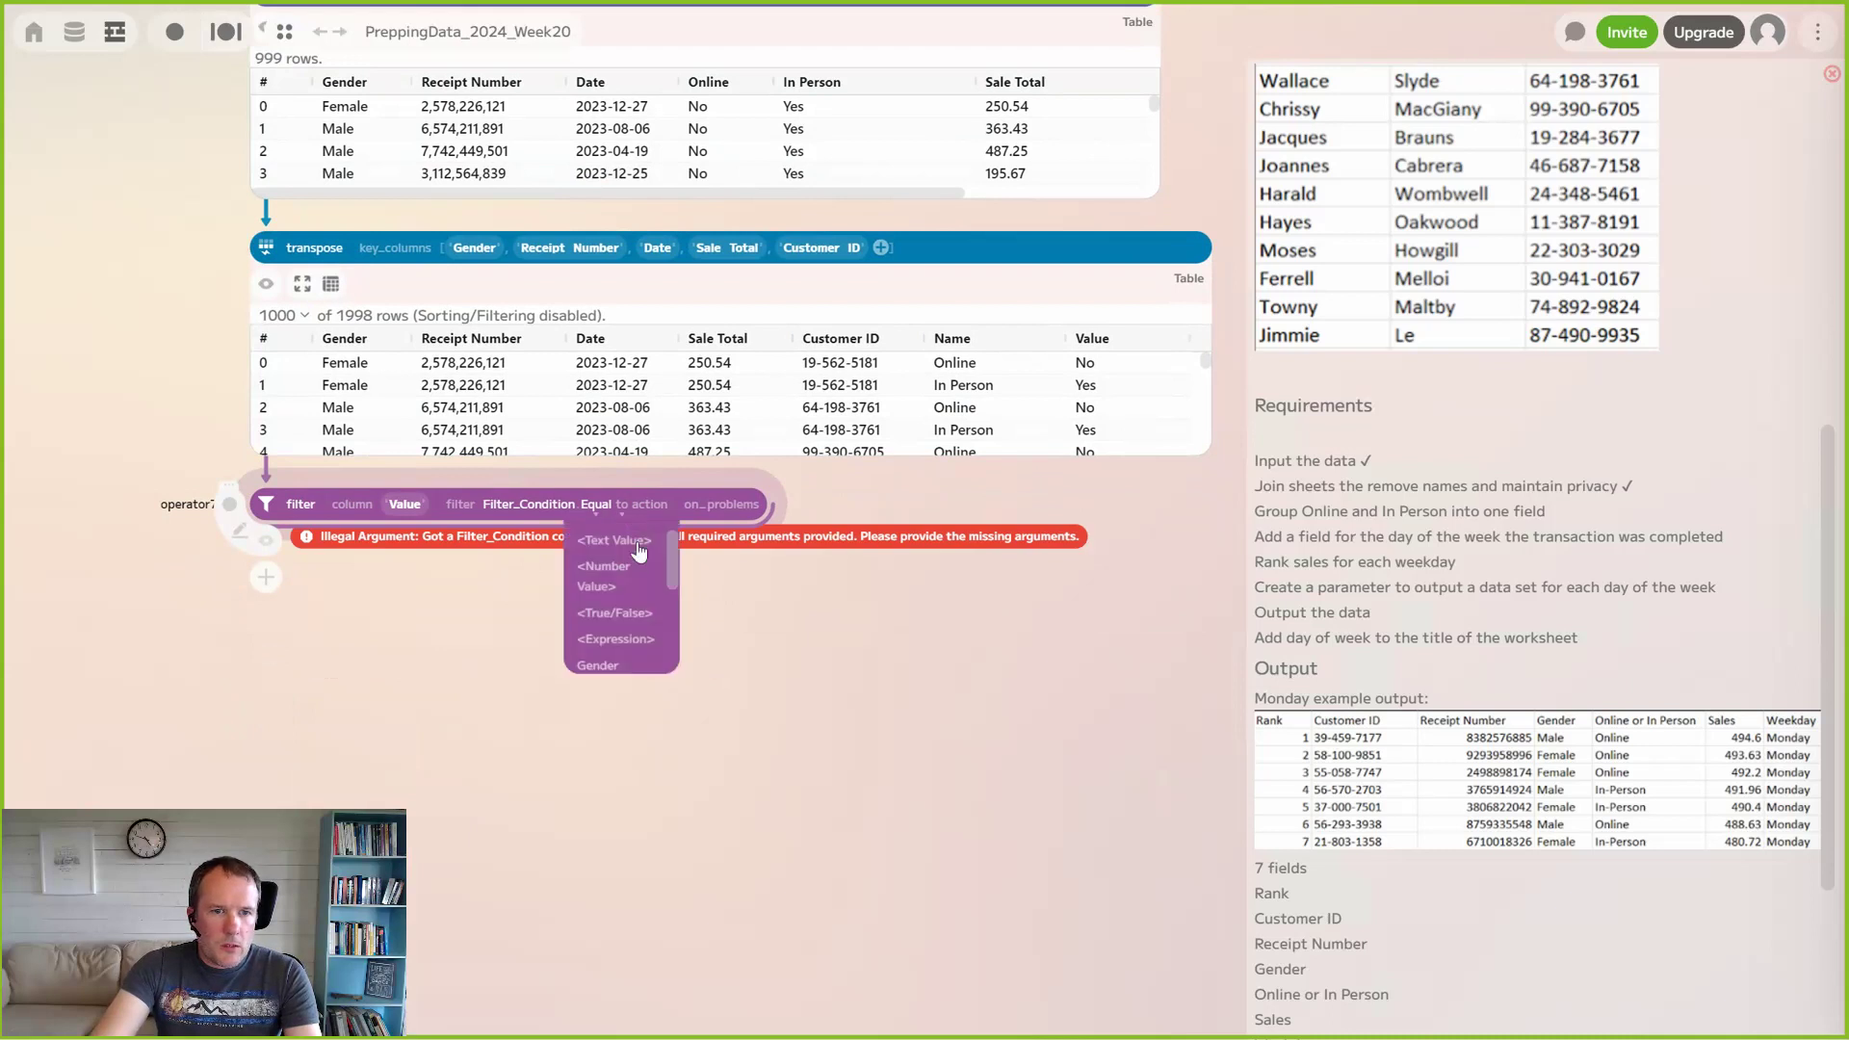
pyautogui.click(625, 541)
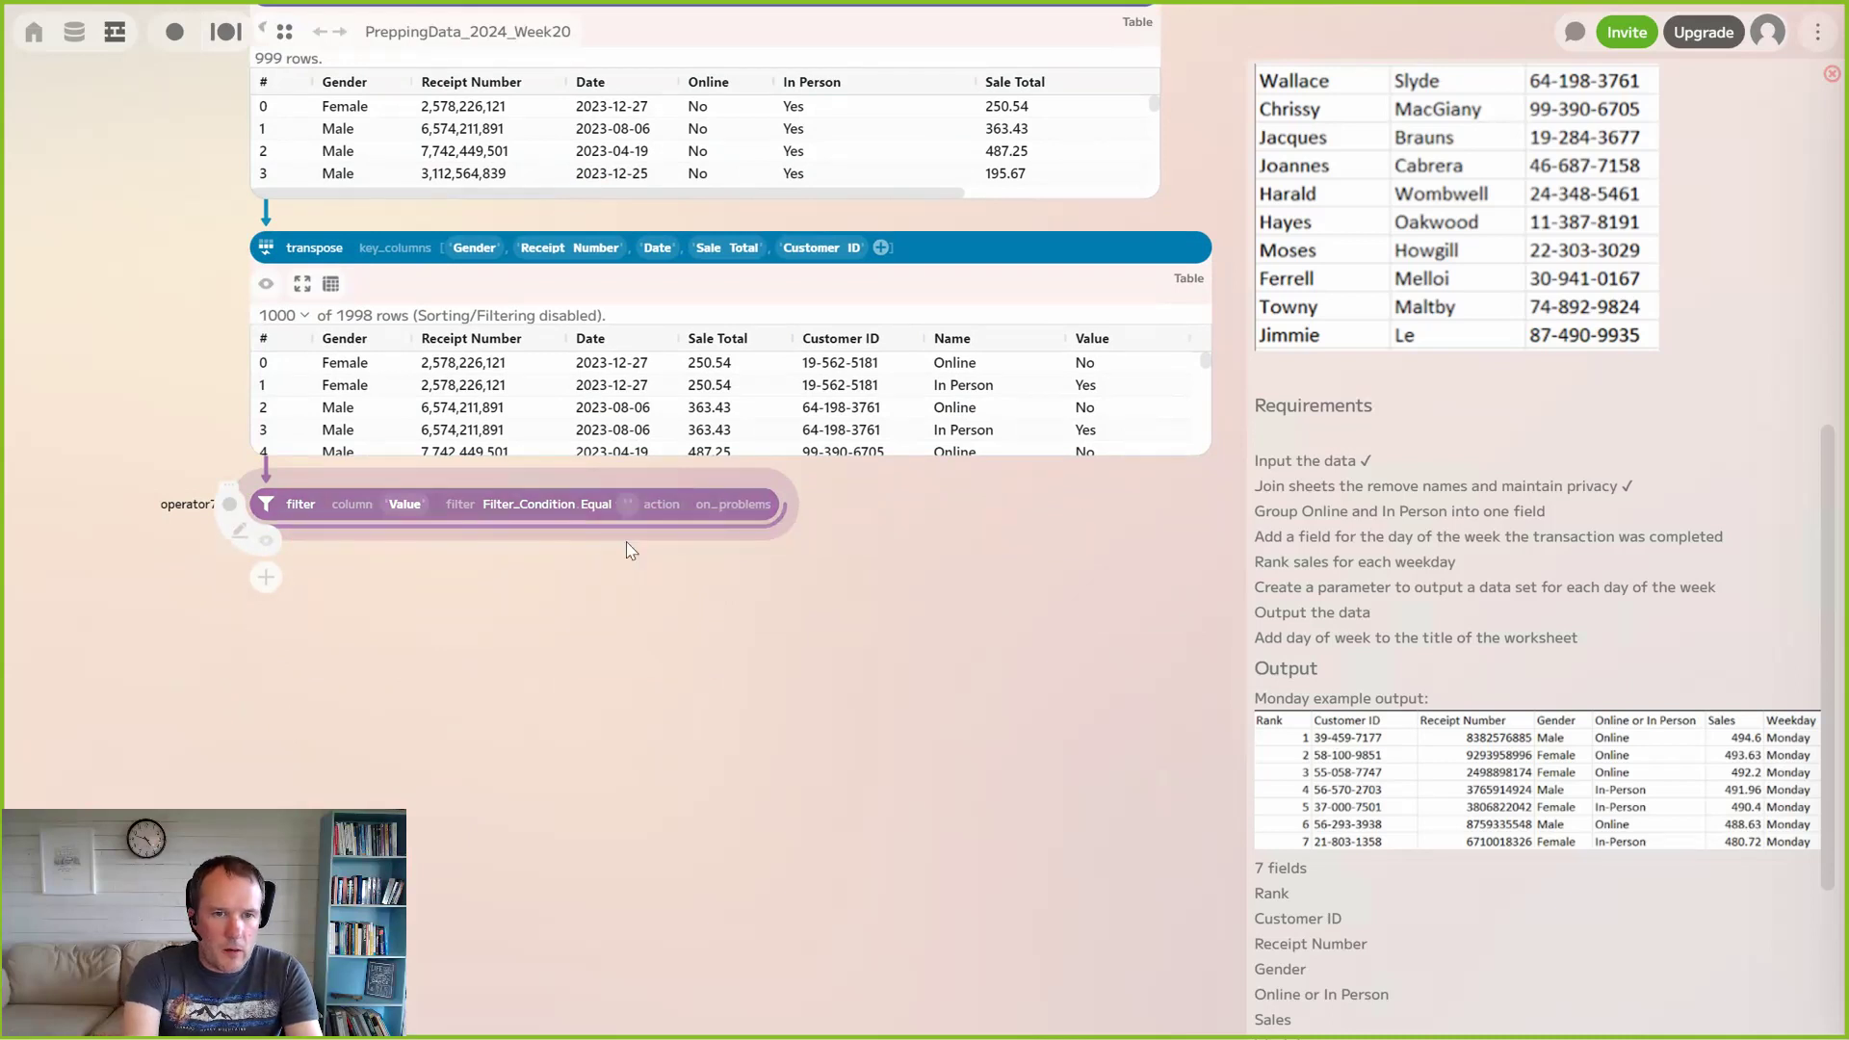
pyautogui.click(628, 509)
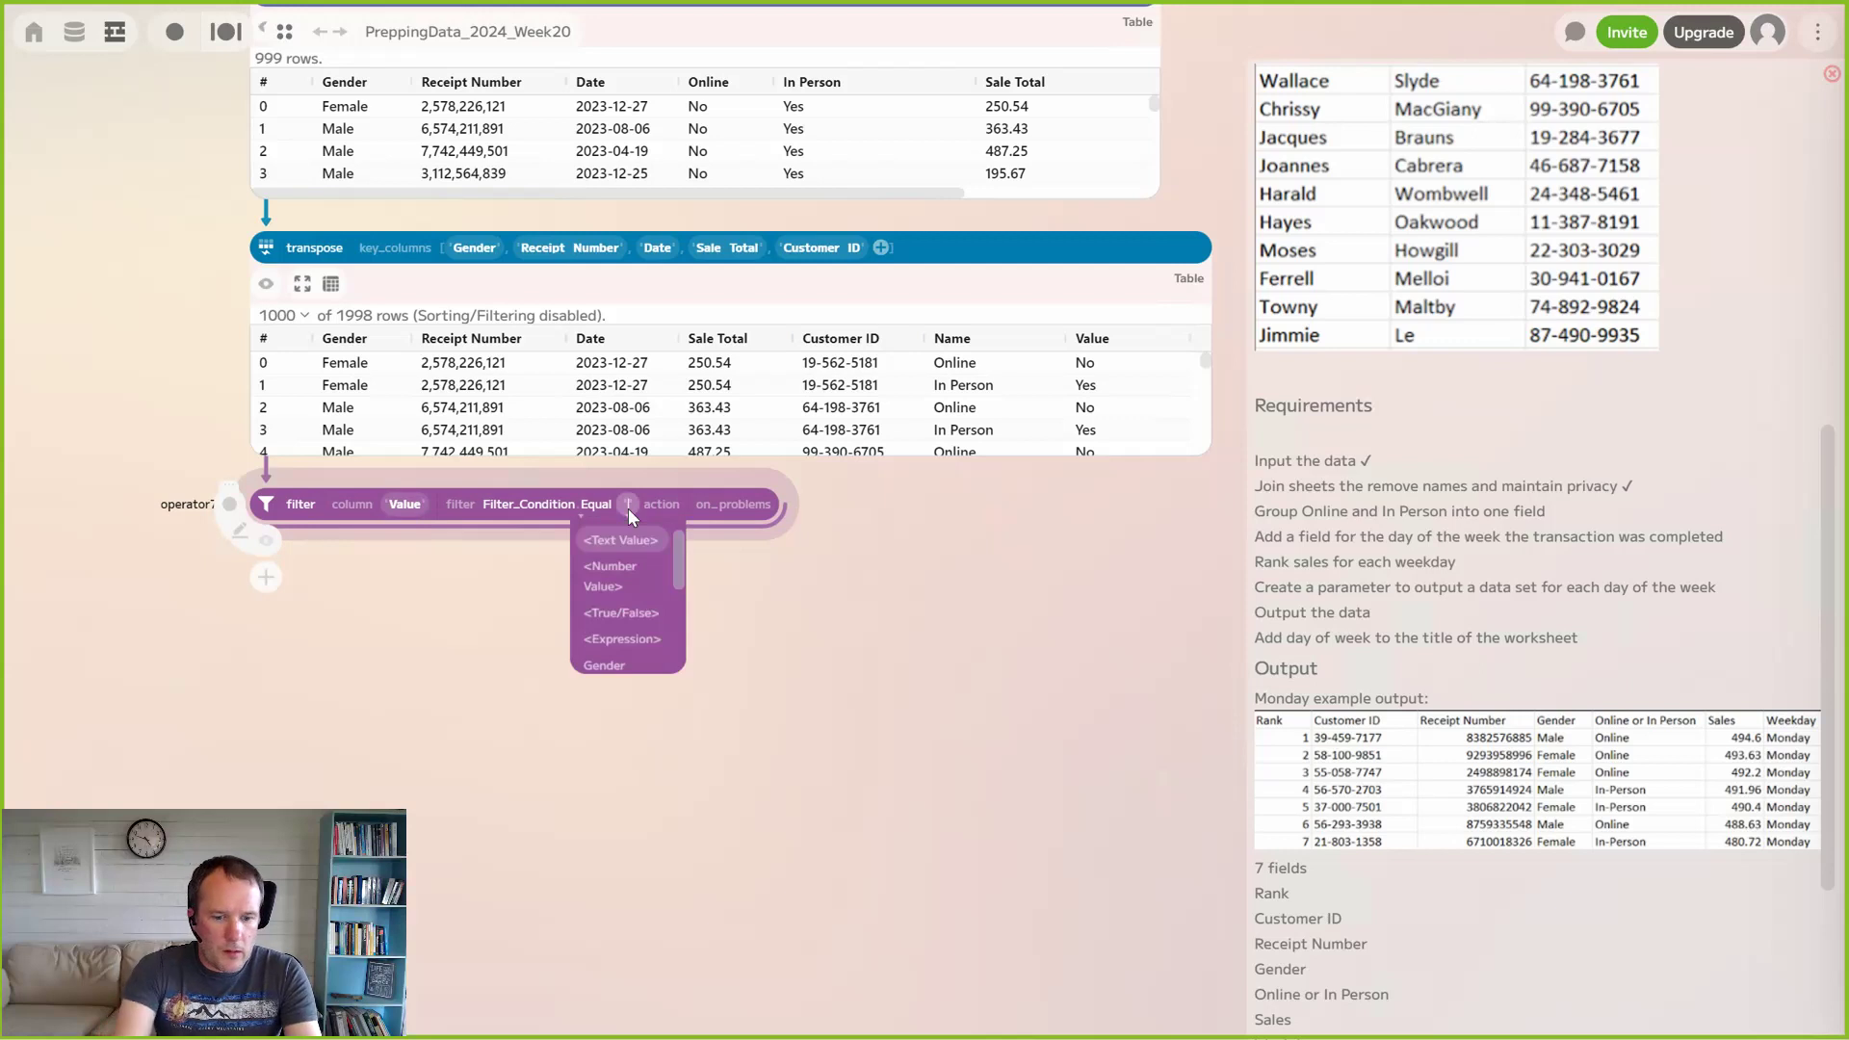
pyautogui.write('Yes')
pyautogui.click(493, 662)
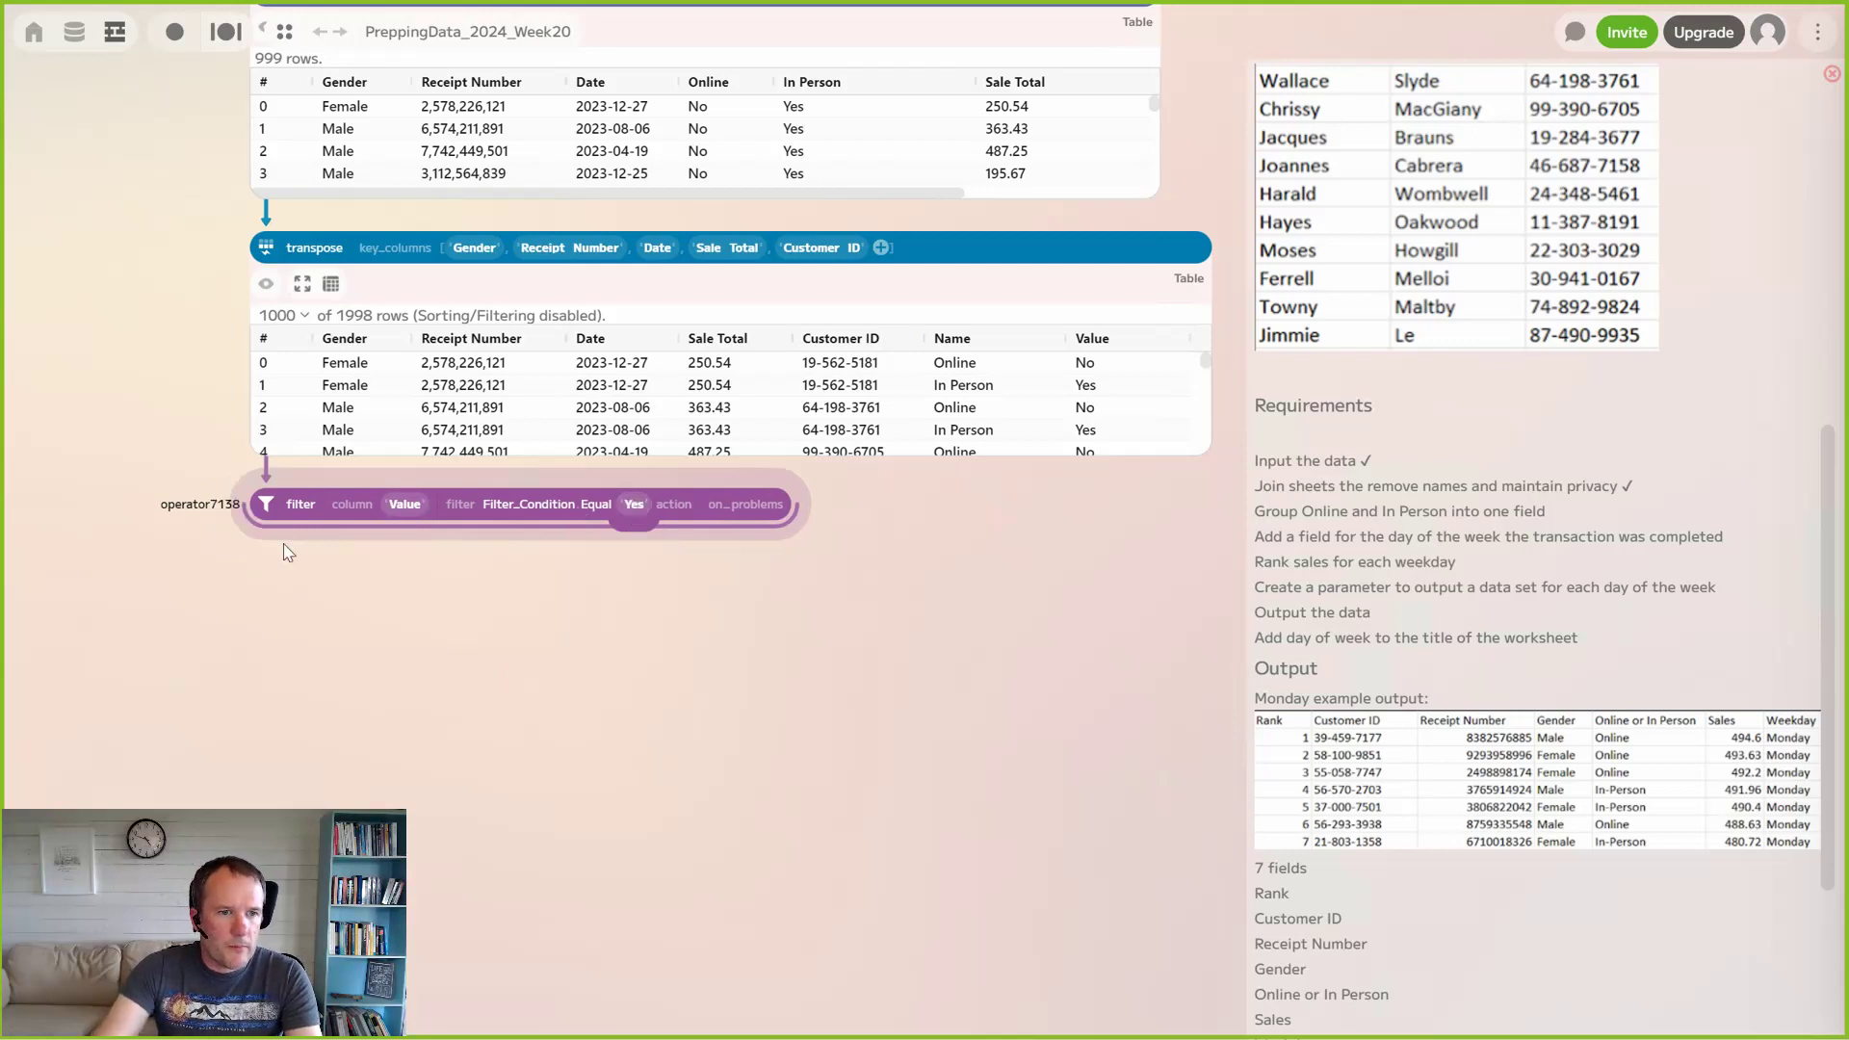
pyautogui.click(269, 546)
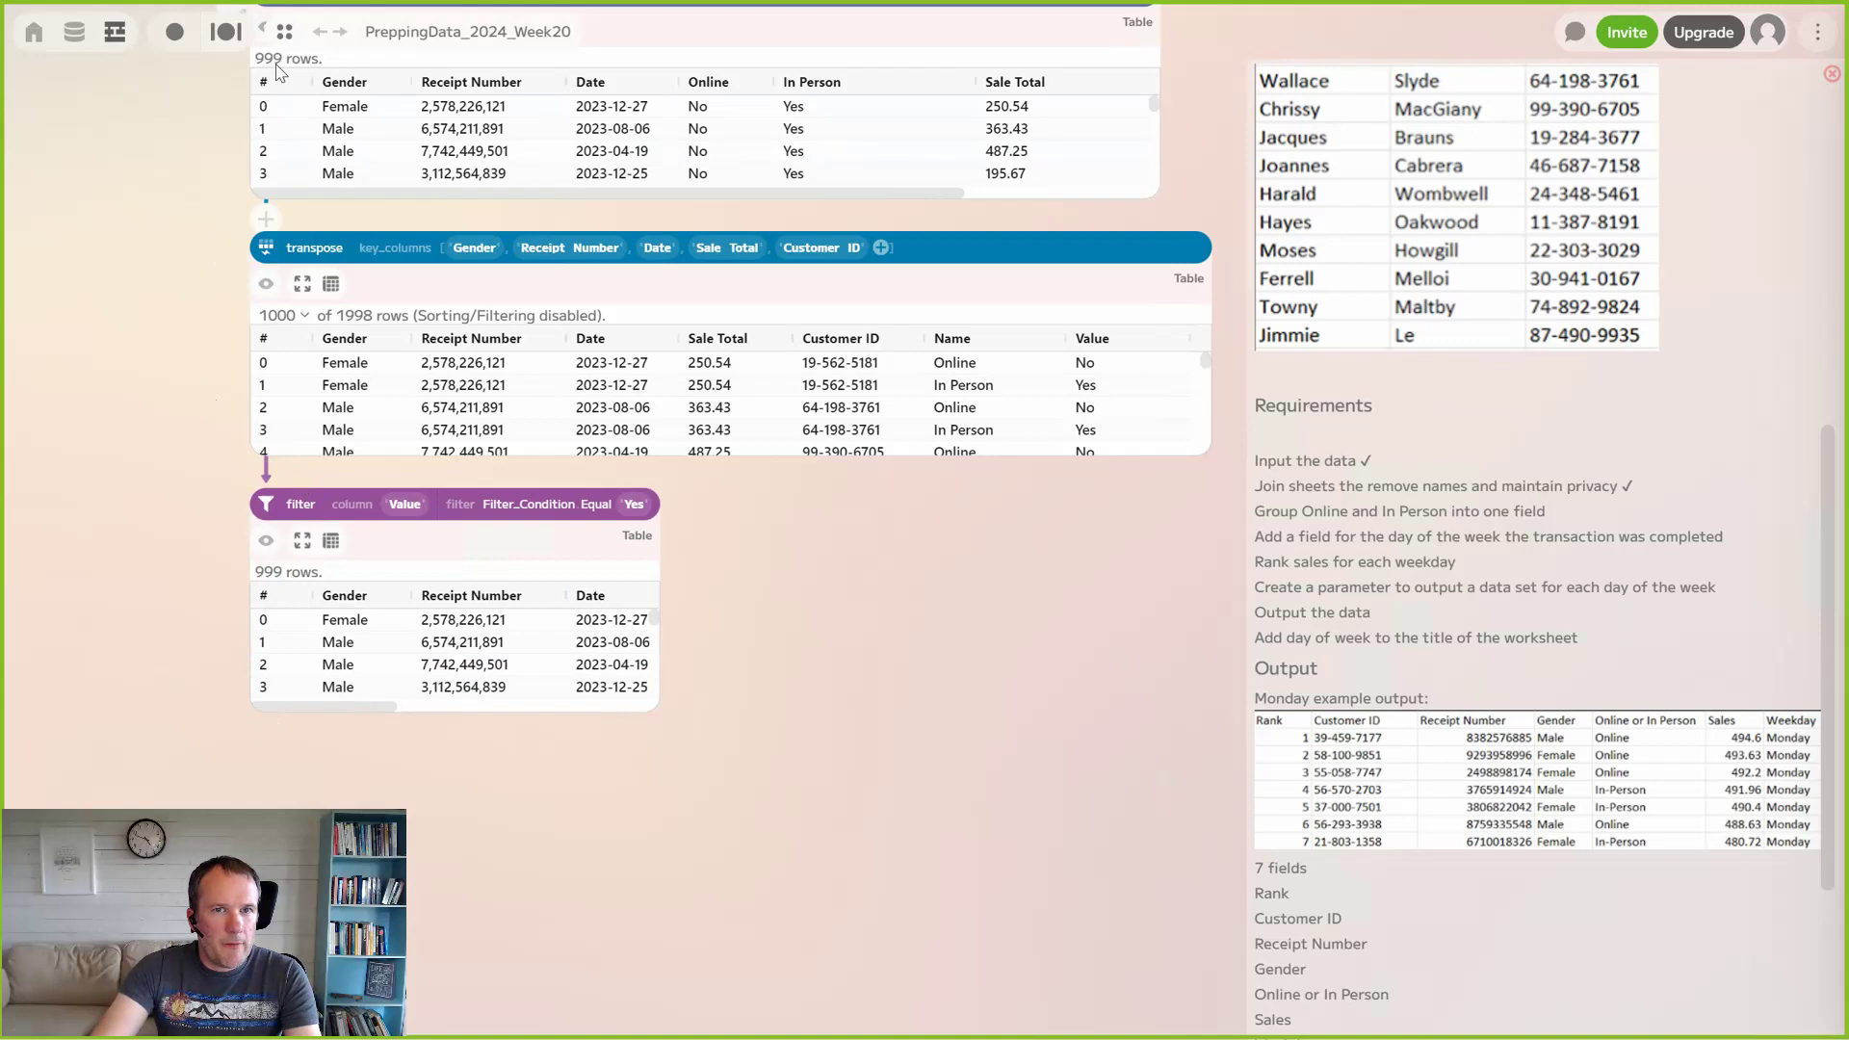
# Hide the collapsed component's output table and move transpose up directly beneath it
pyautogui.scroll(2, 265, 217)
pyautogui.click(266, 248)
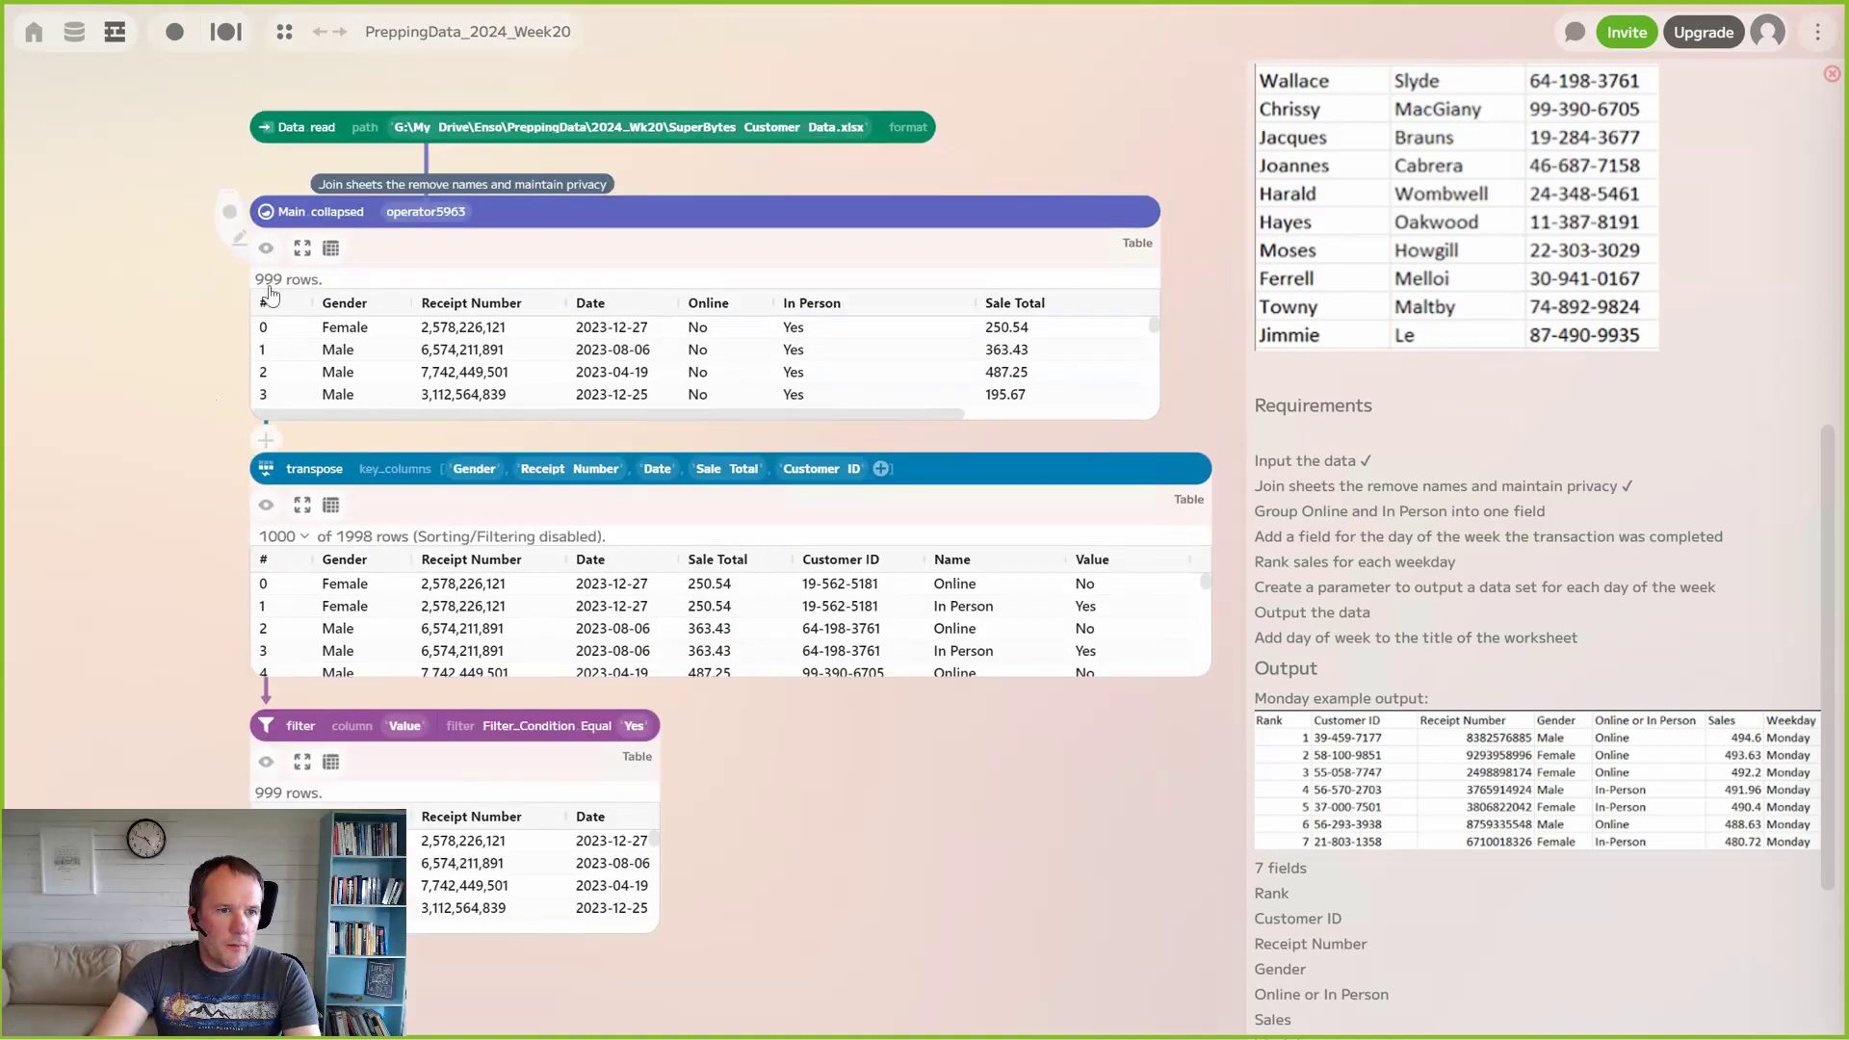
pyautogui.moveTo(266, 468); pyautogui.dragTo(270, 270)
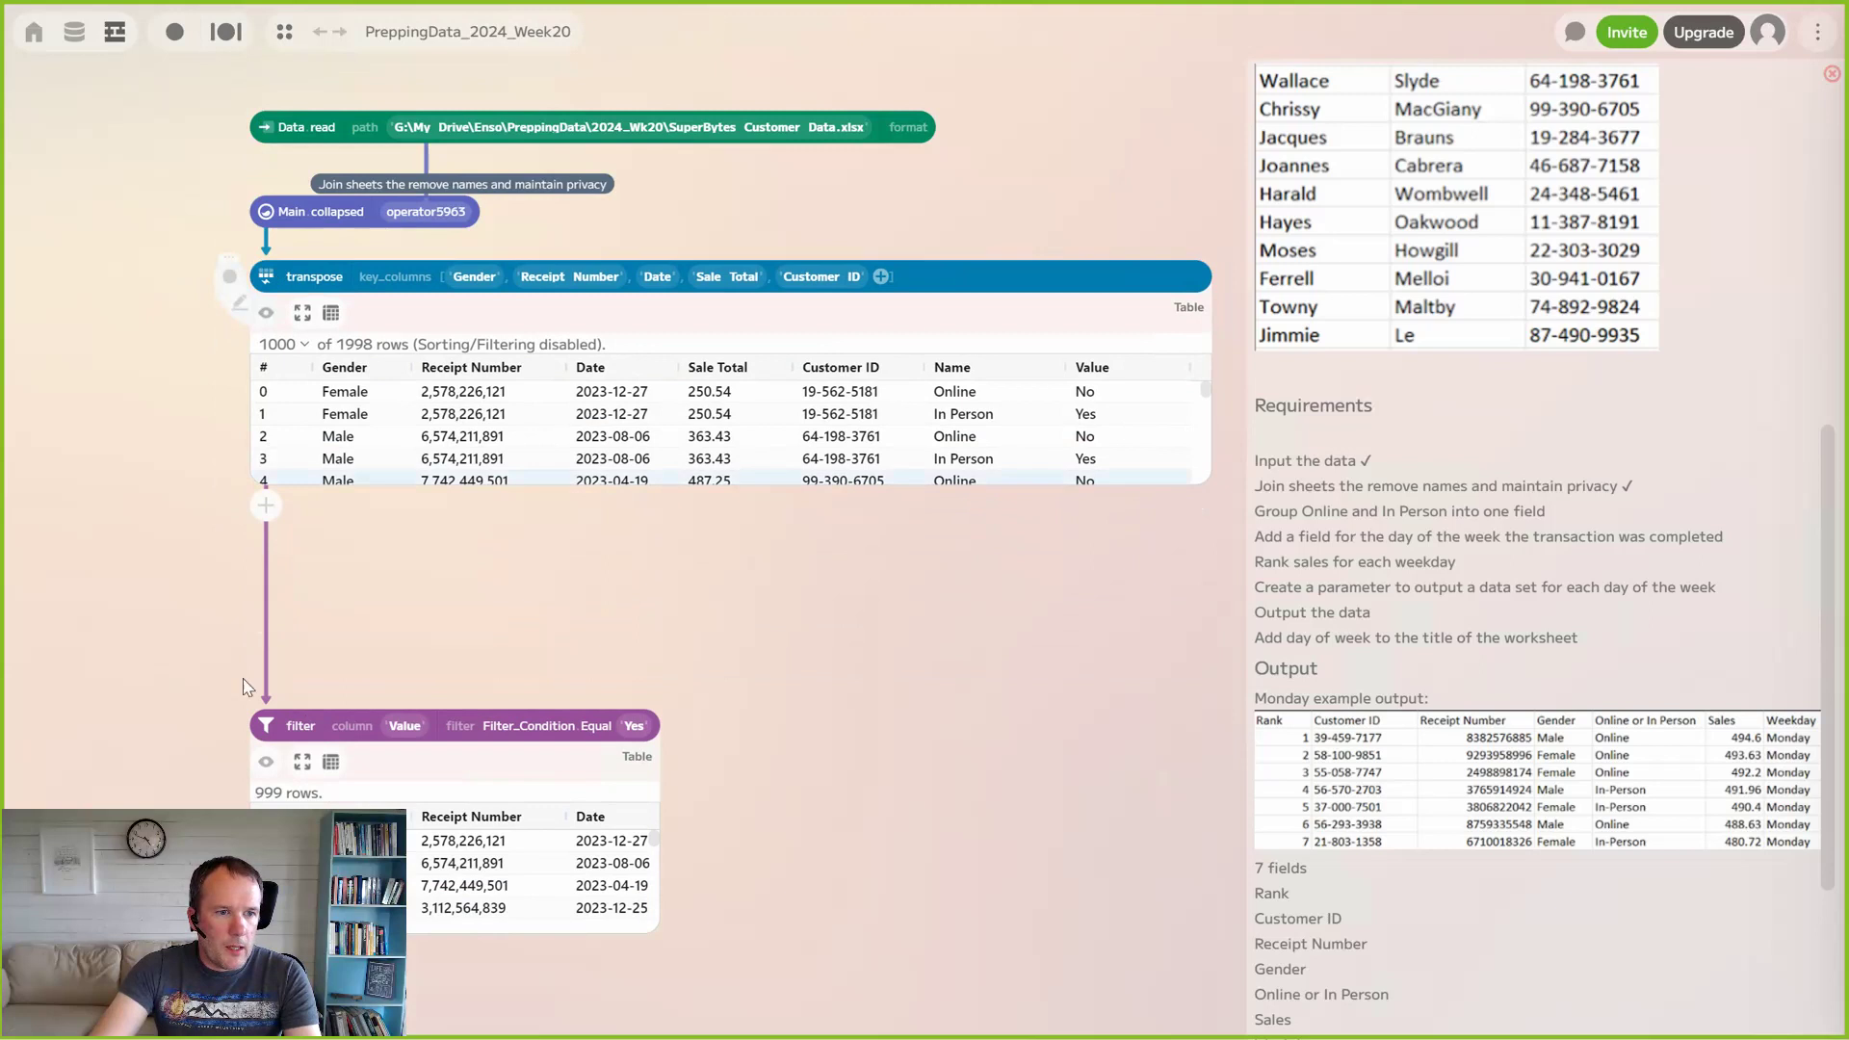
# Move the filter up closer to transpose and widen its preview to inspect the Name column
pyautogui.moveTo(267, 729); pyautogui.dragTo(266, 568)
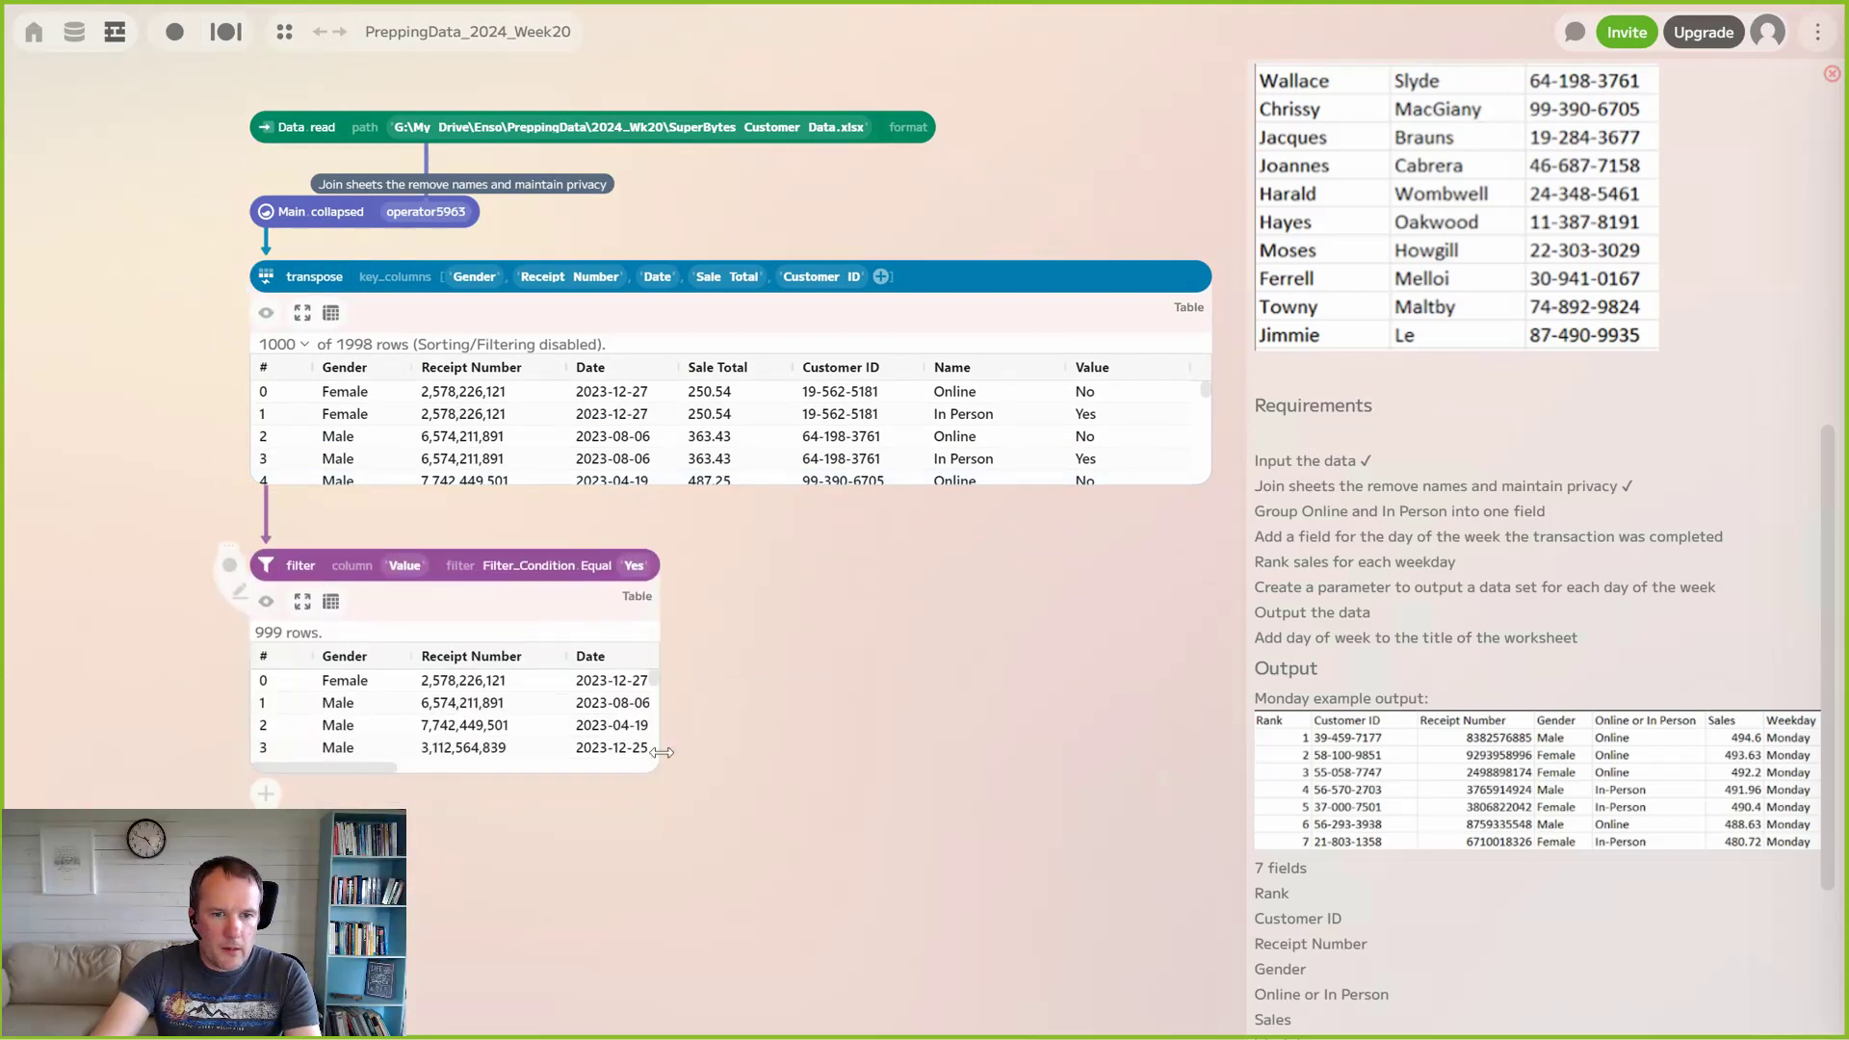
pyautogui.scroll(-5, 992, 706)
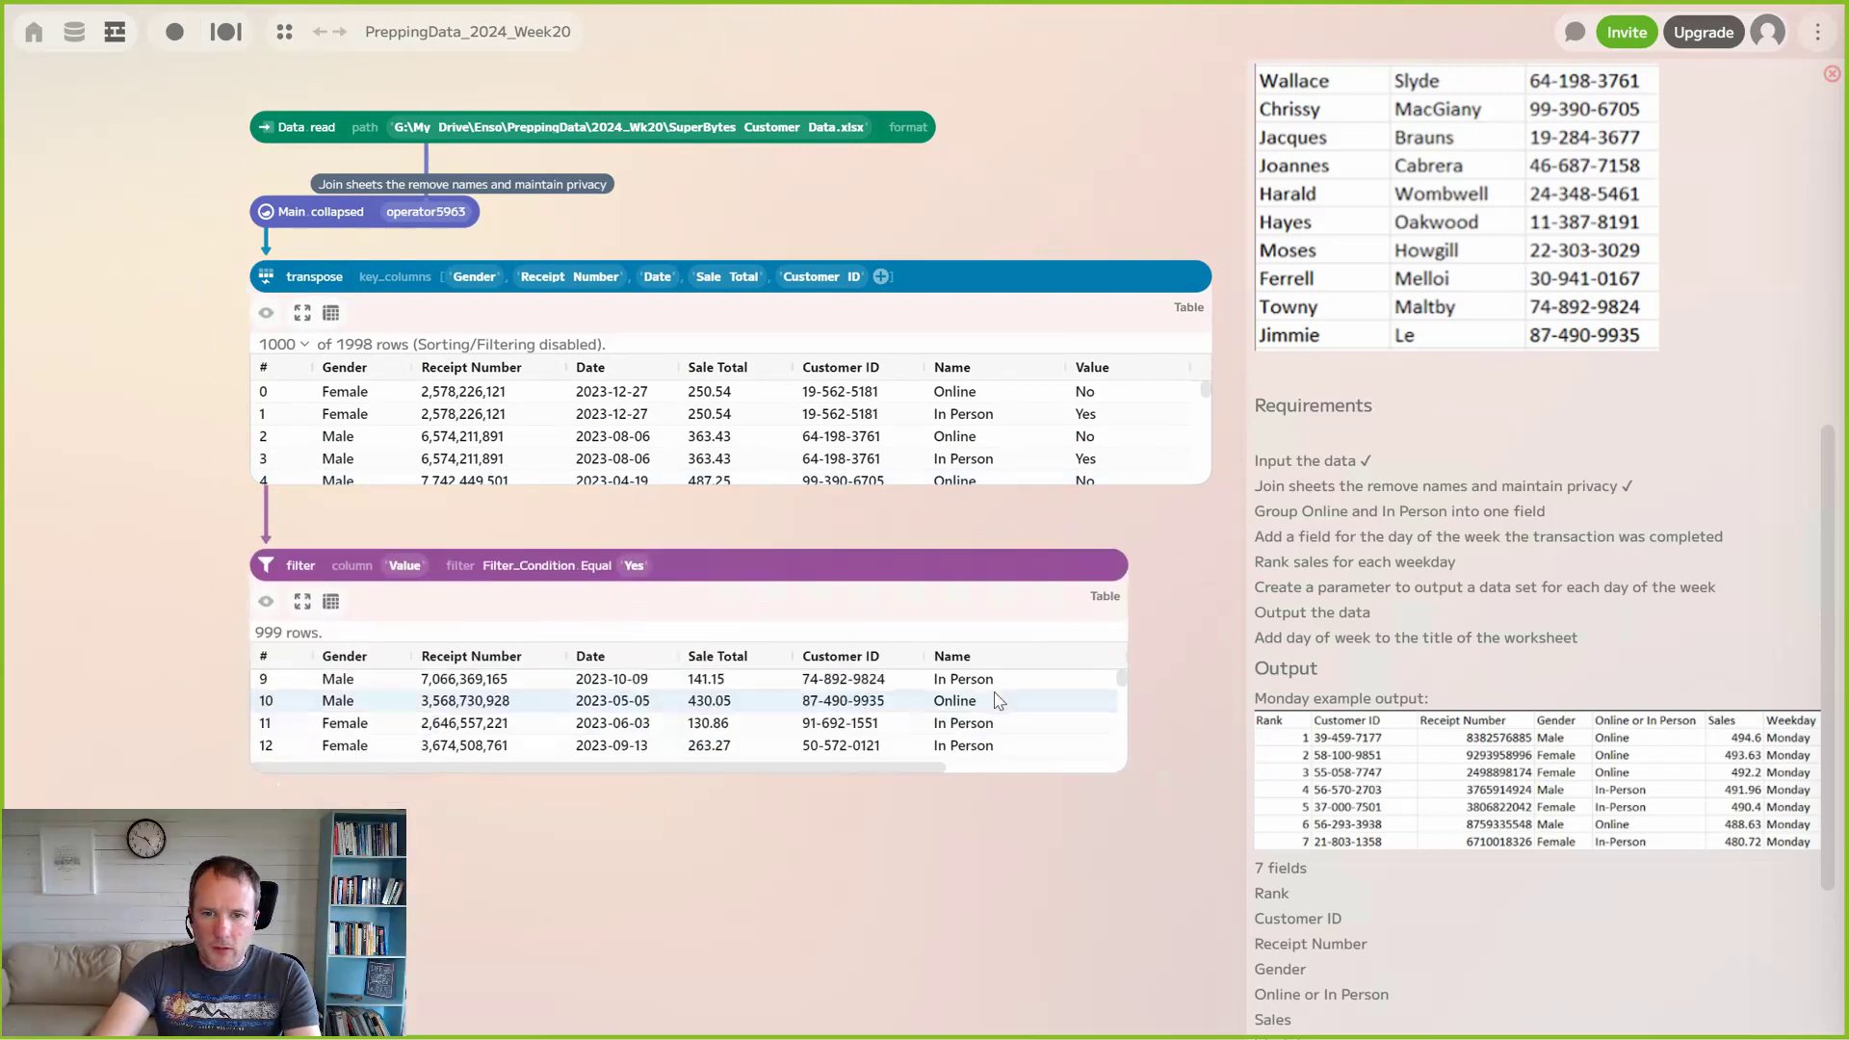
pyautogui.scroll(5, 992, 706)
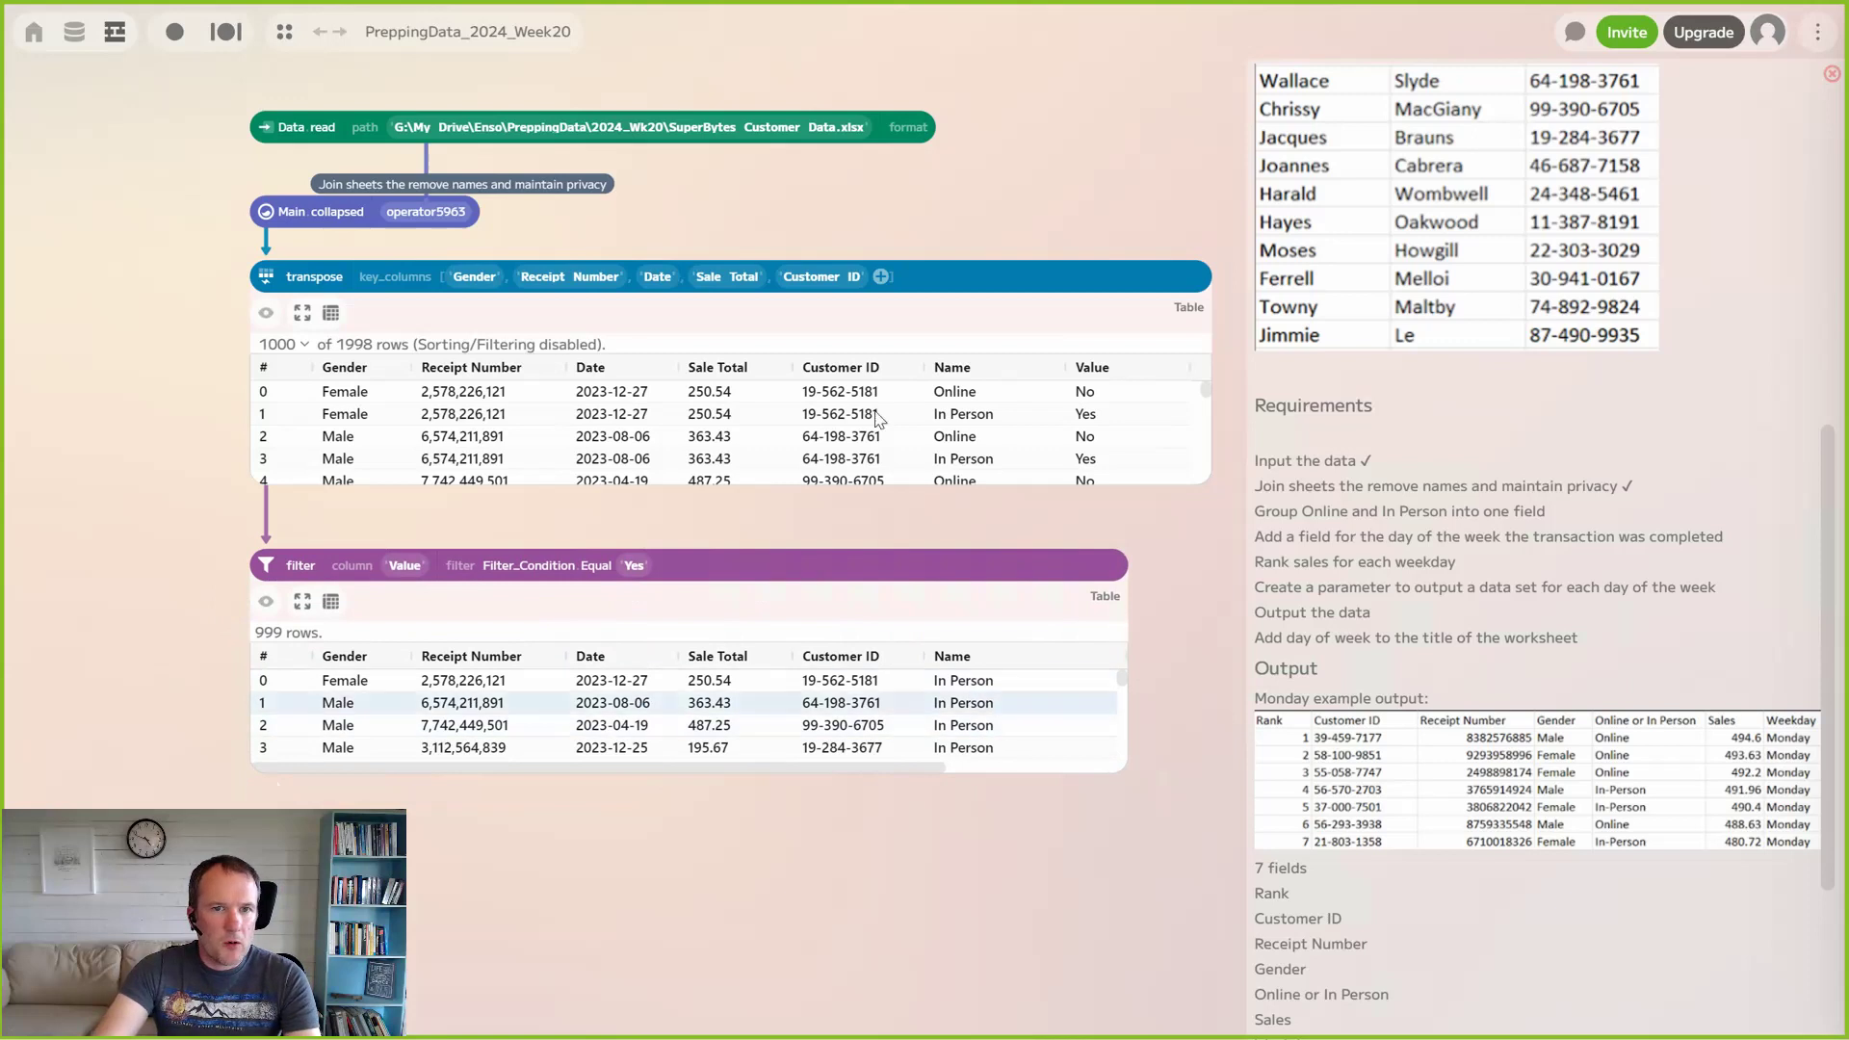
# Set the transpose attribute column name to "Online or In Person"
pyautogui.click(269, 279)
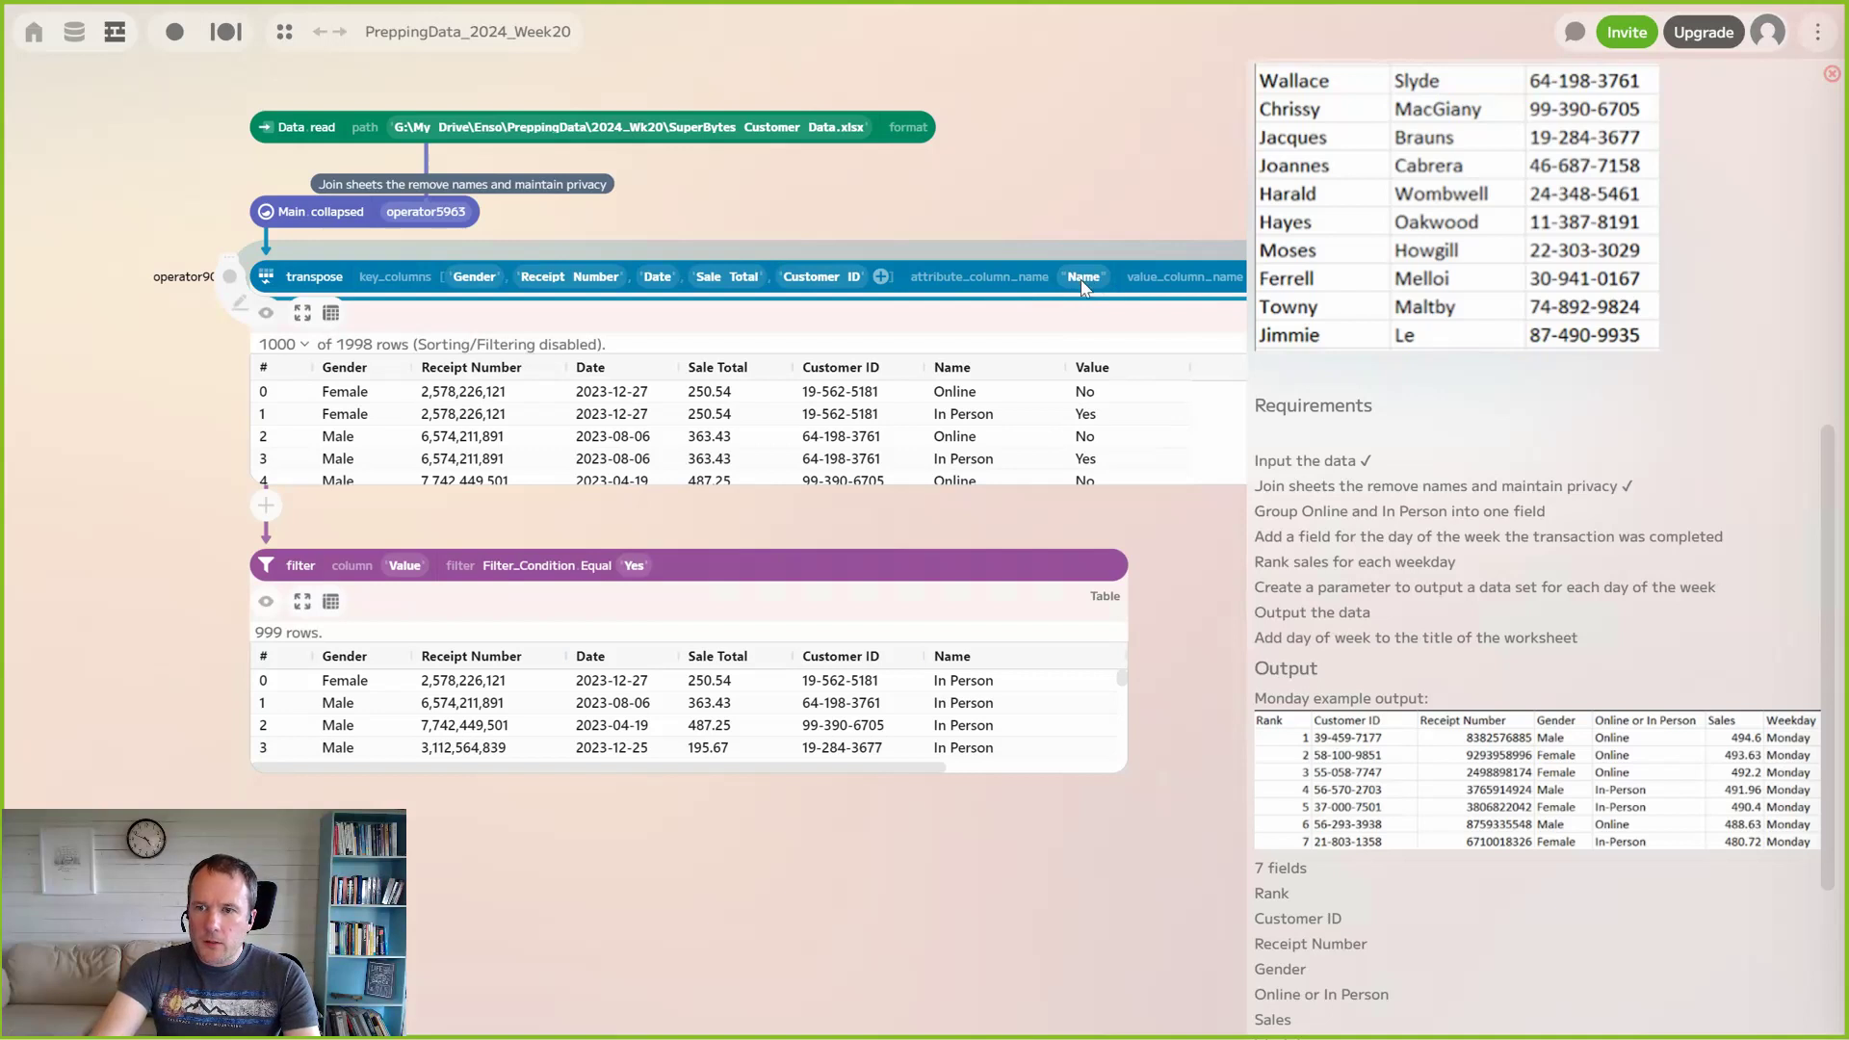
pyautogui.write('On')
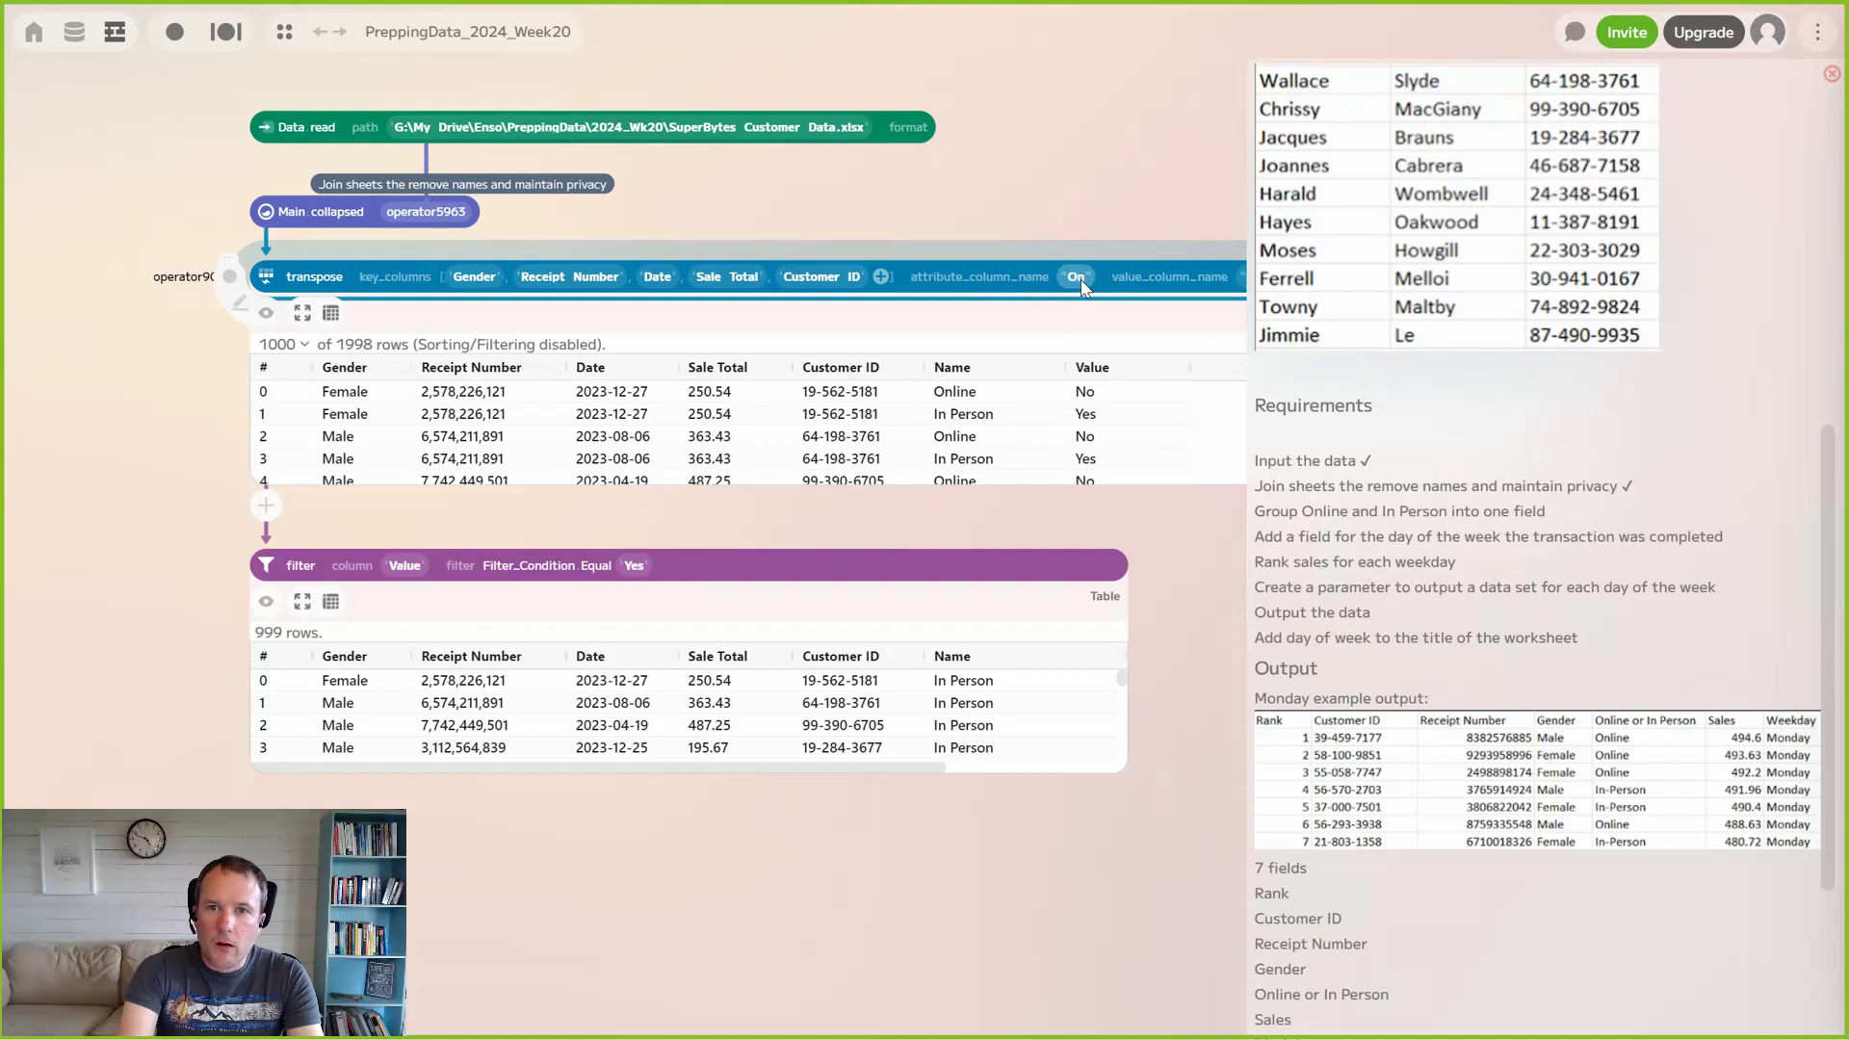
pyautogui.write('line or In Per')
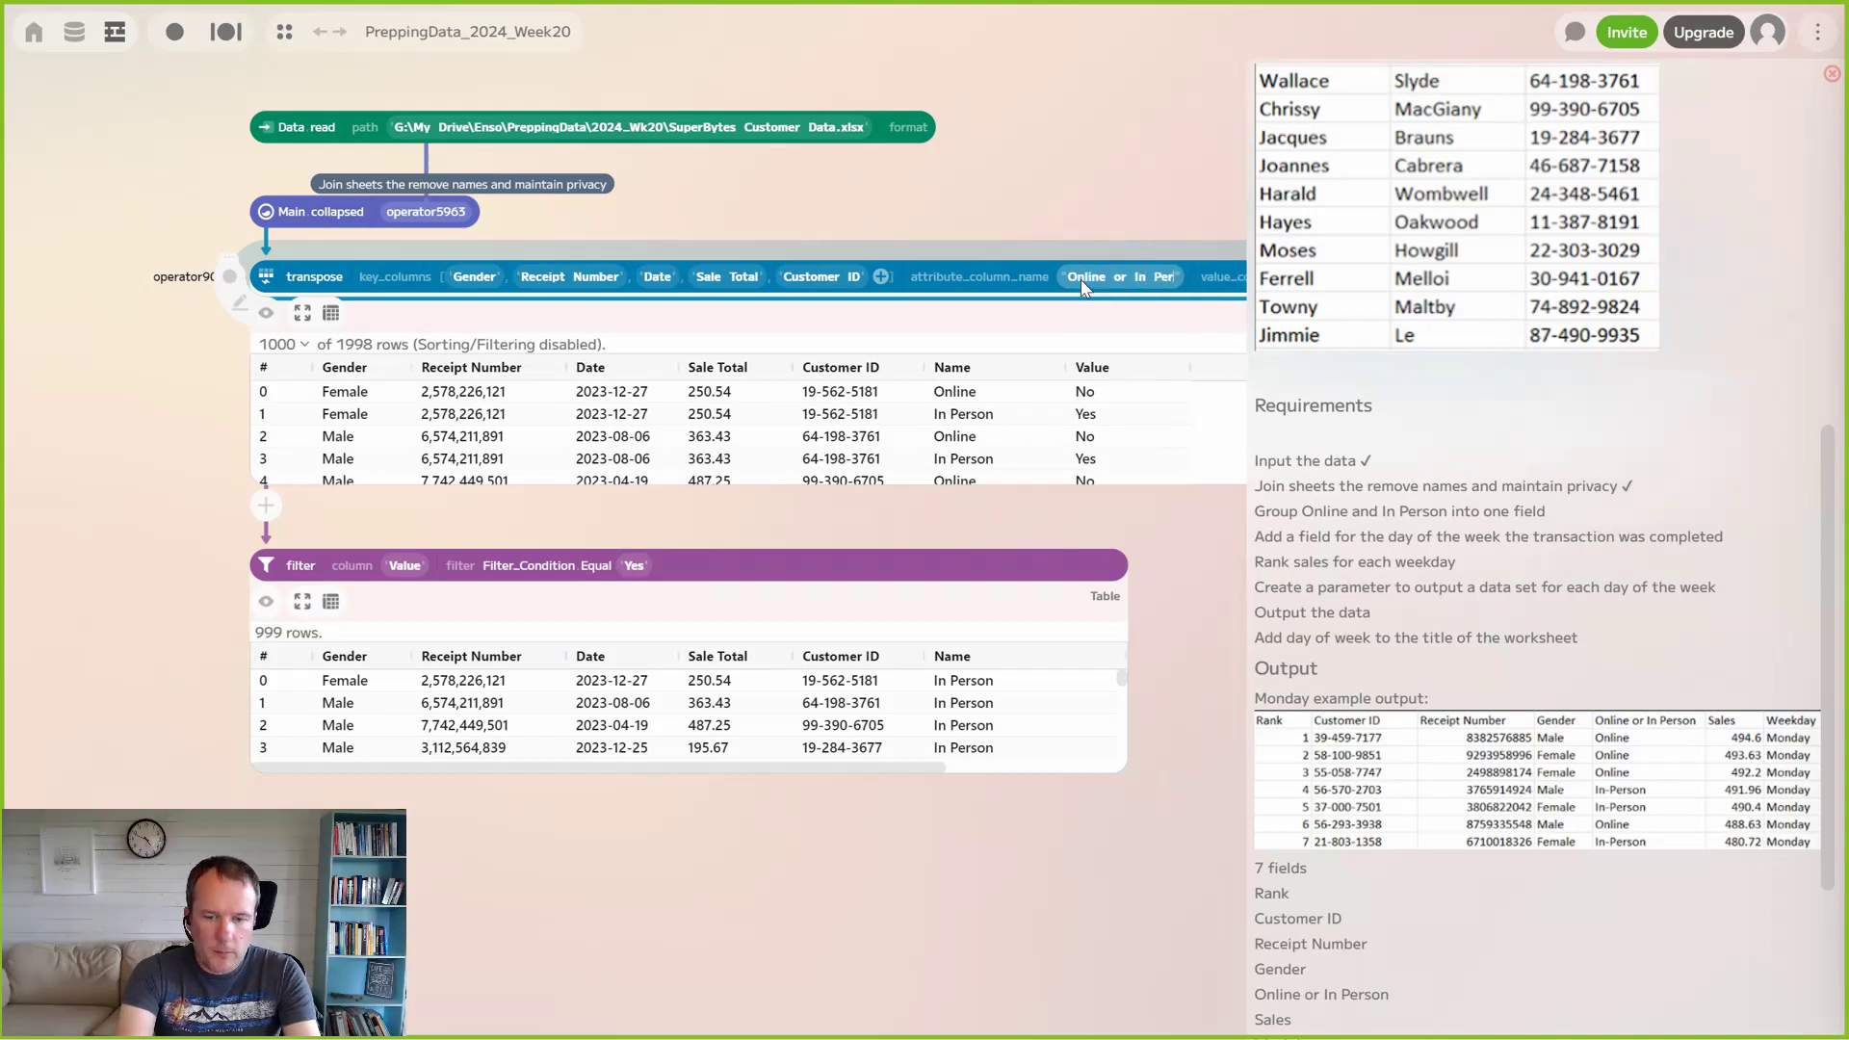
pyautogui.write('son')
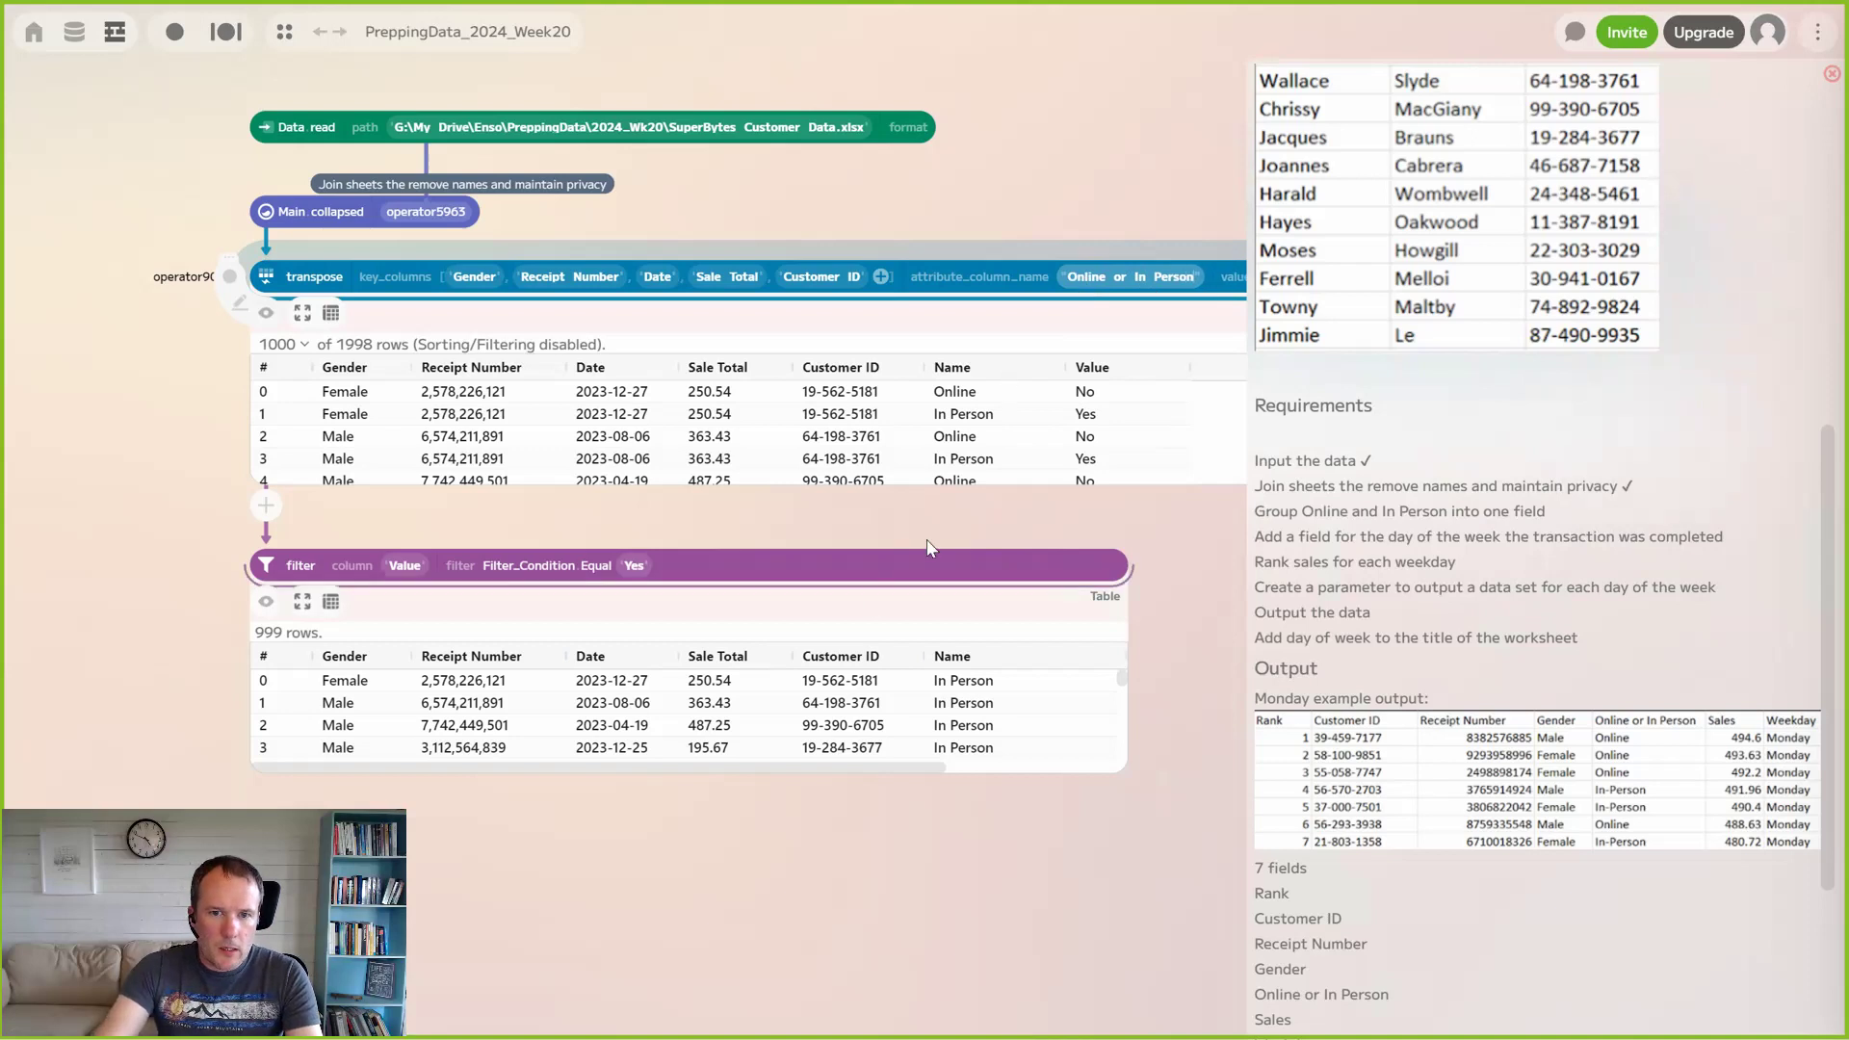
pyautogui.click(983, 685)
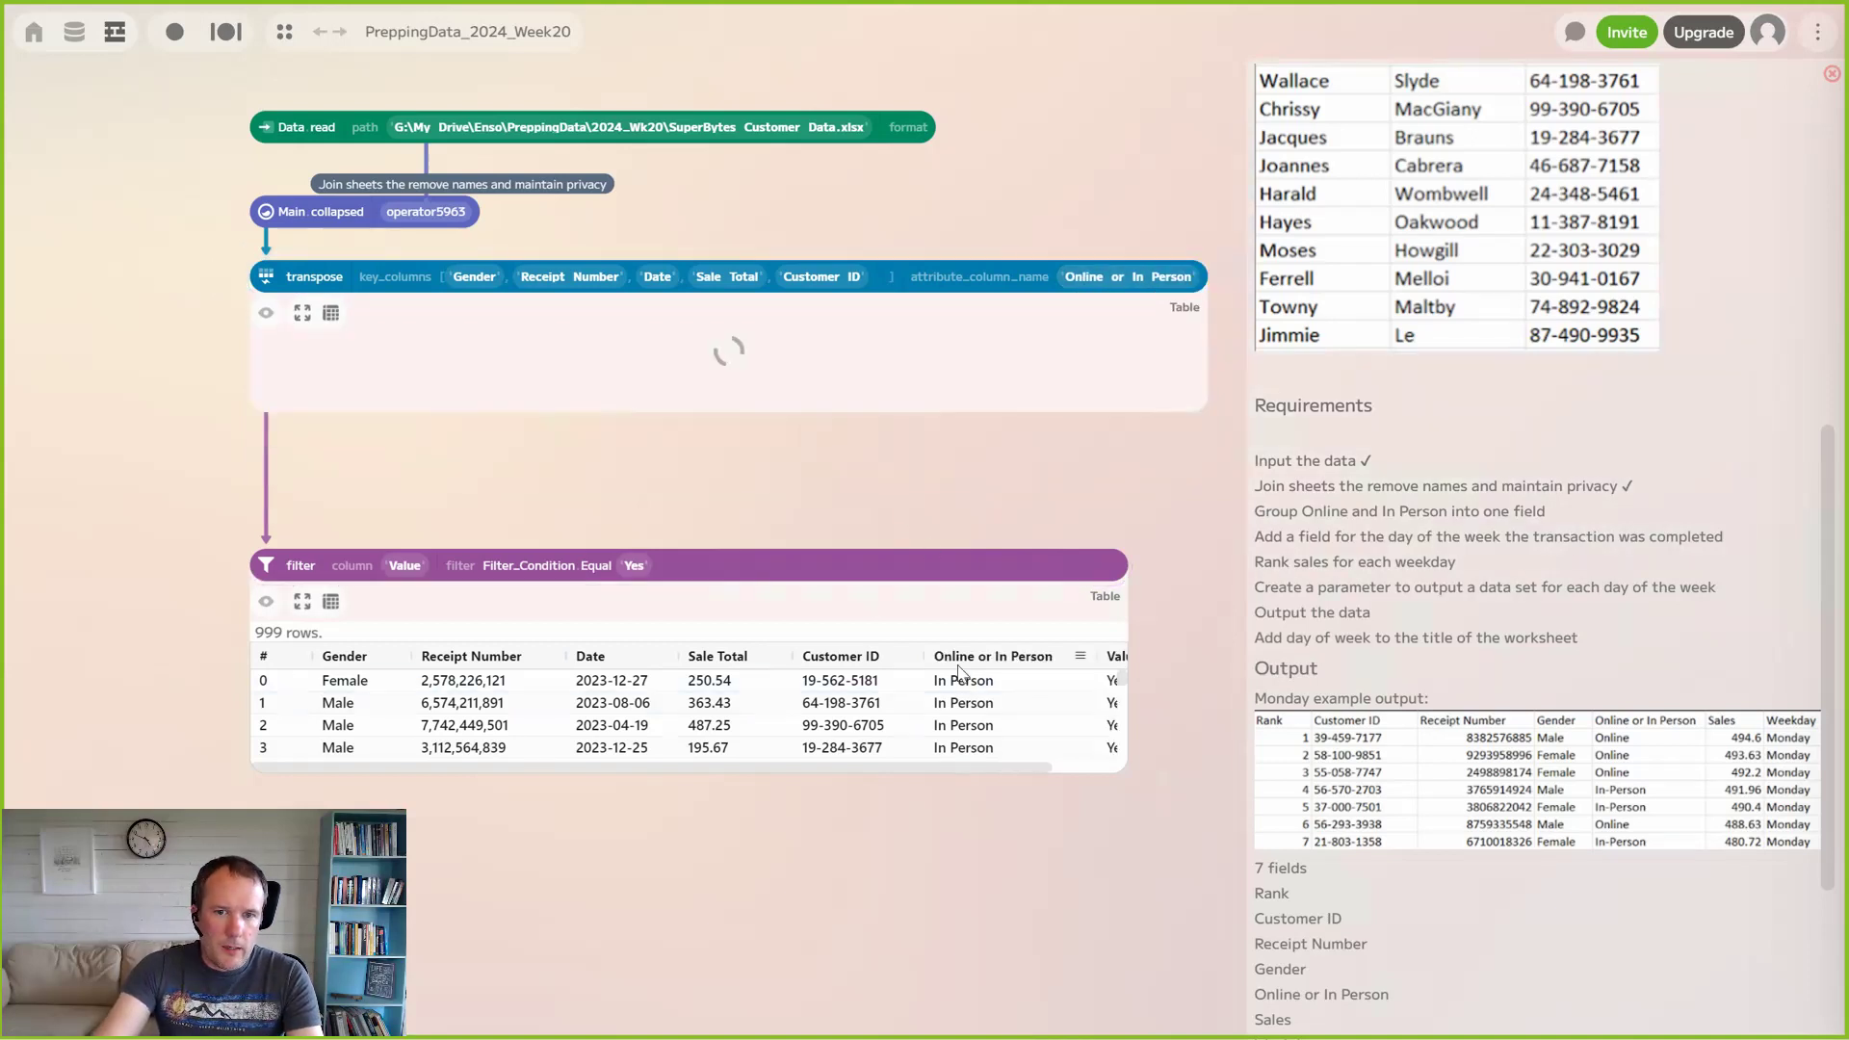
# Hide the transpose component's output table and add a check mark to the "Group Online and In Person into one field" requirement
pyautogui.click(271, 313)
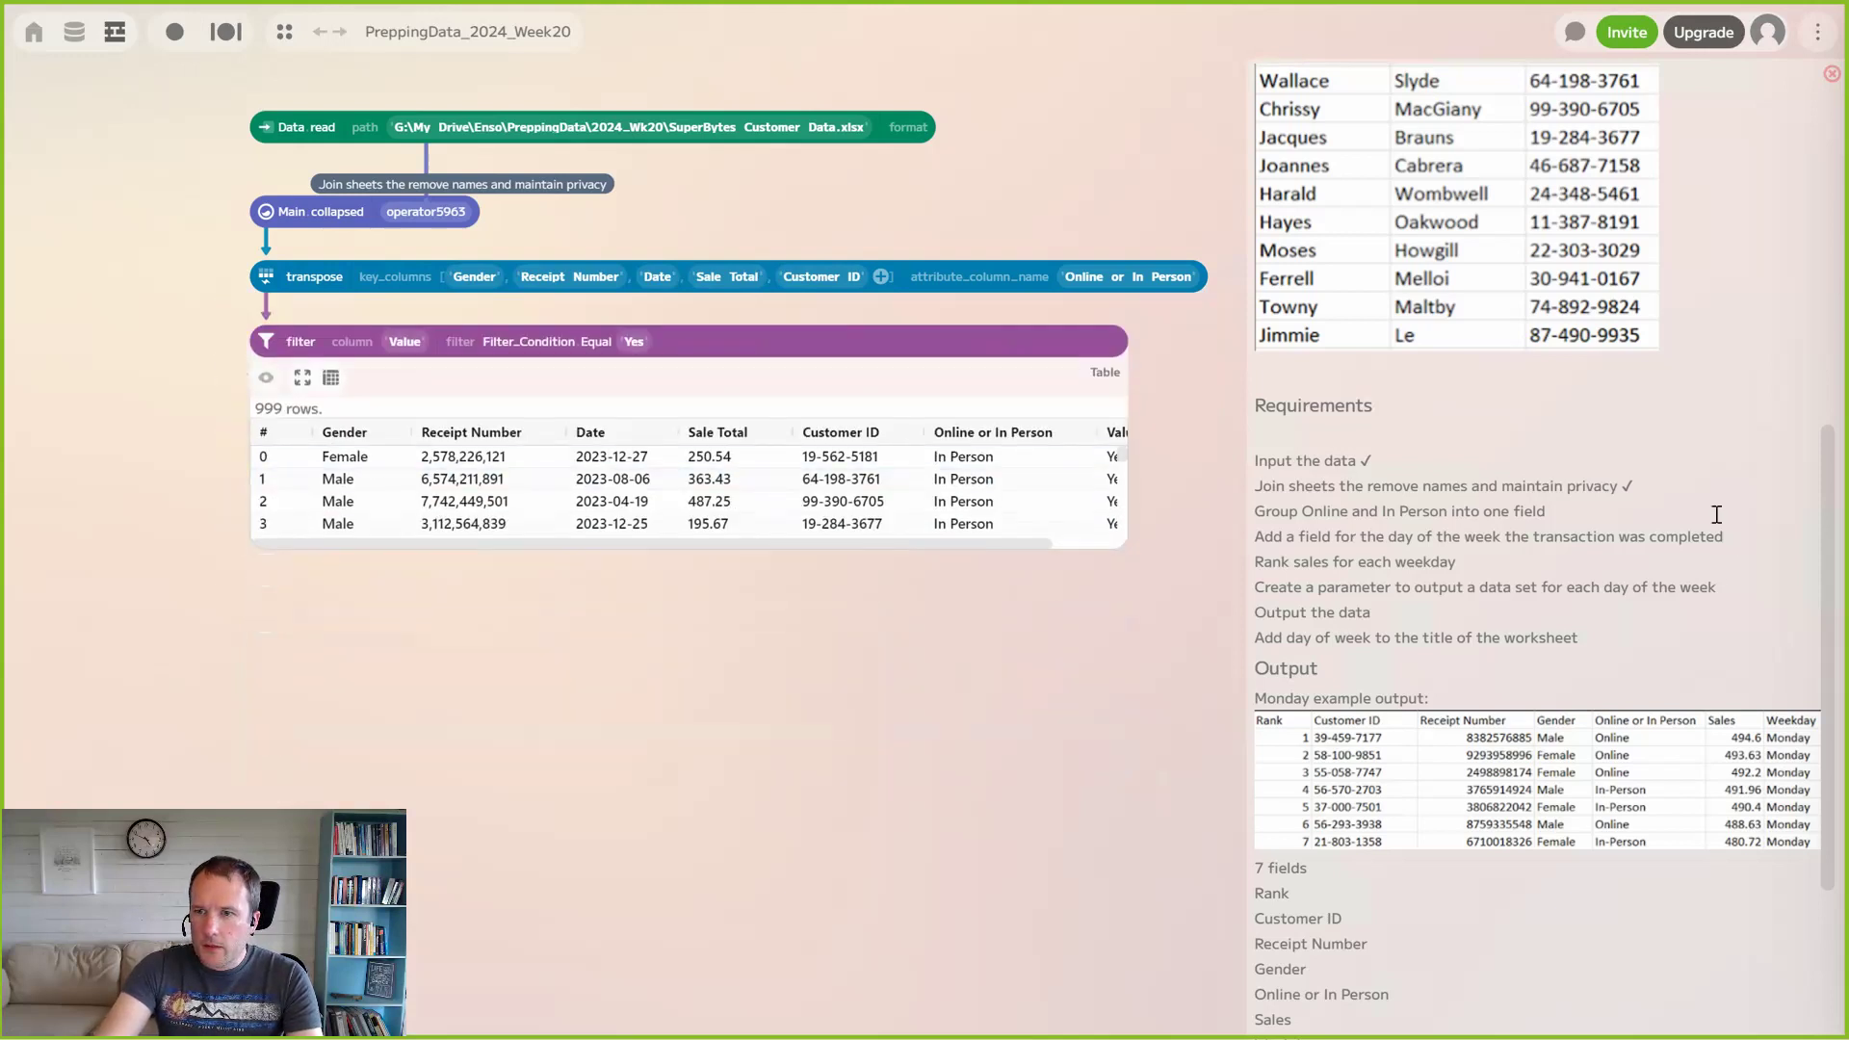
pyautogui.press('super+period')
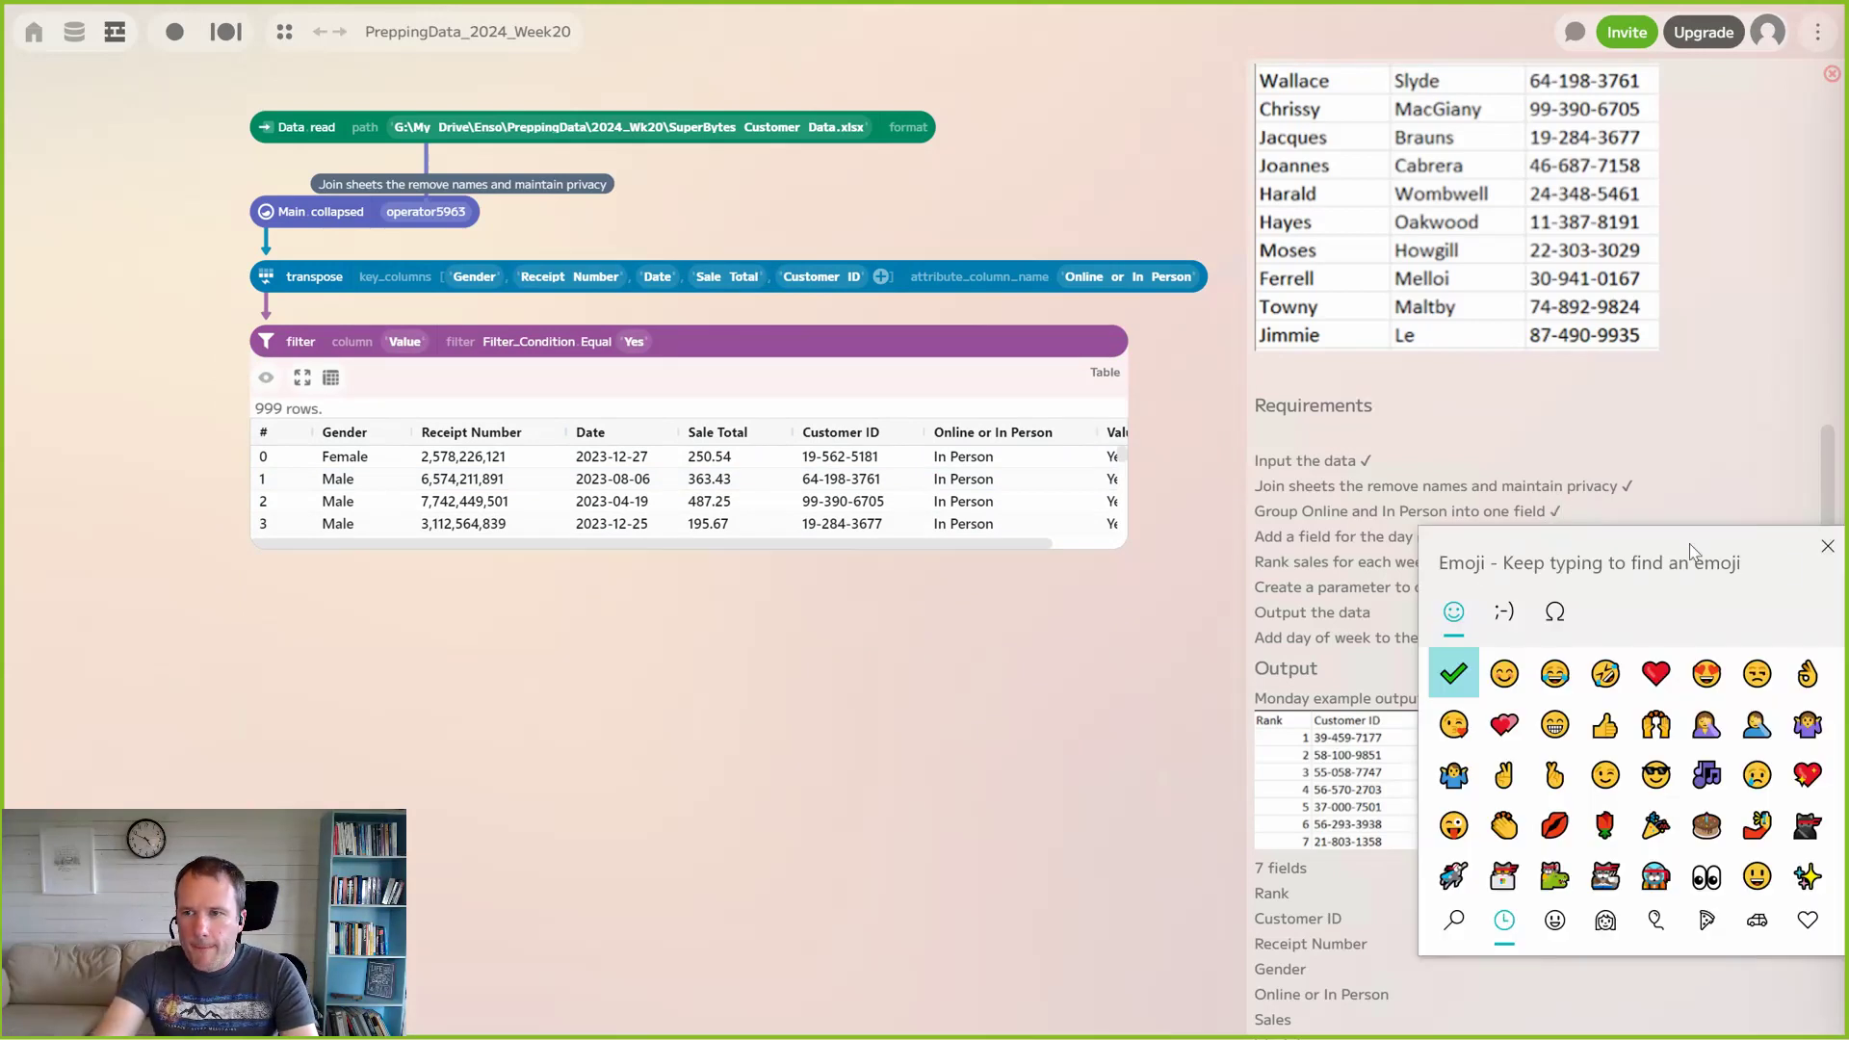
pyautogui.click(1826, 546)
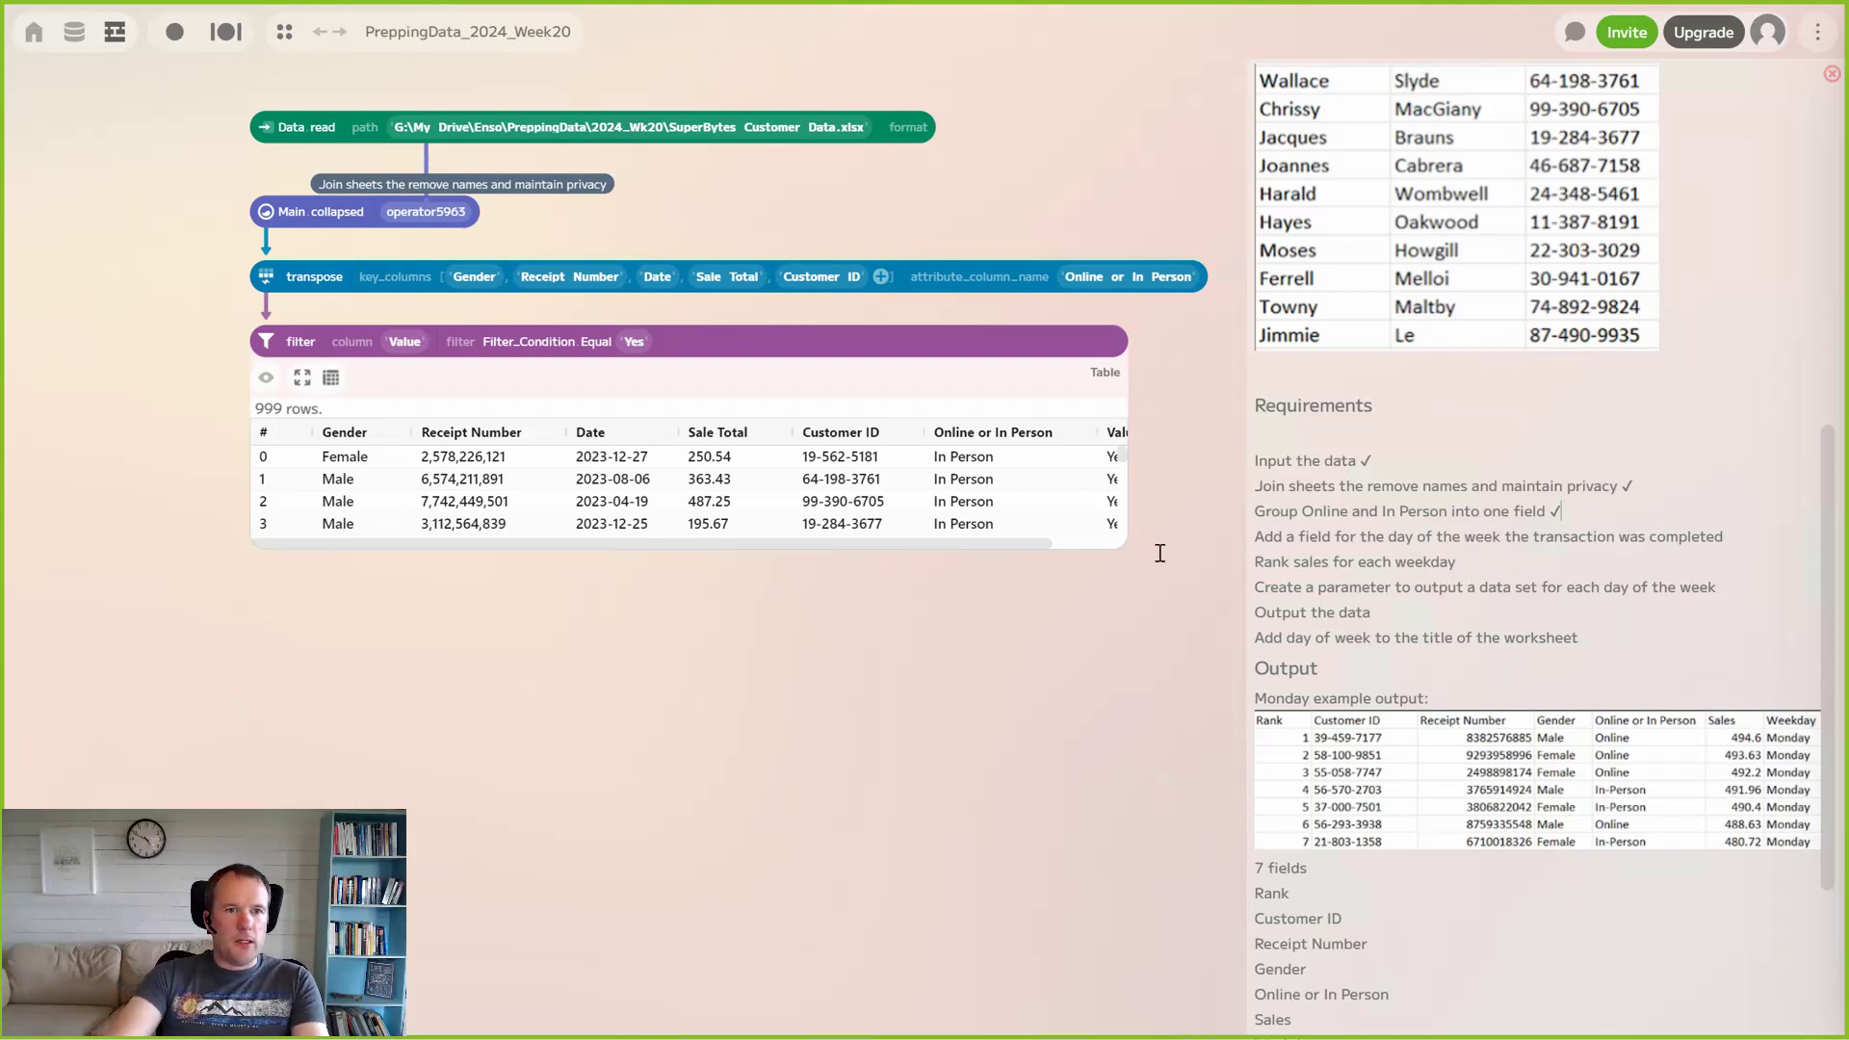
# Hide the filter's output table and add a cast component beneath it that converts the Date column to value type Date
pyautogui.click(270, 388)
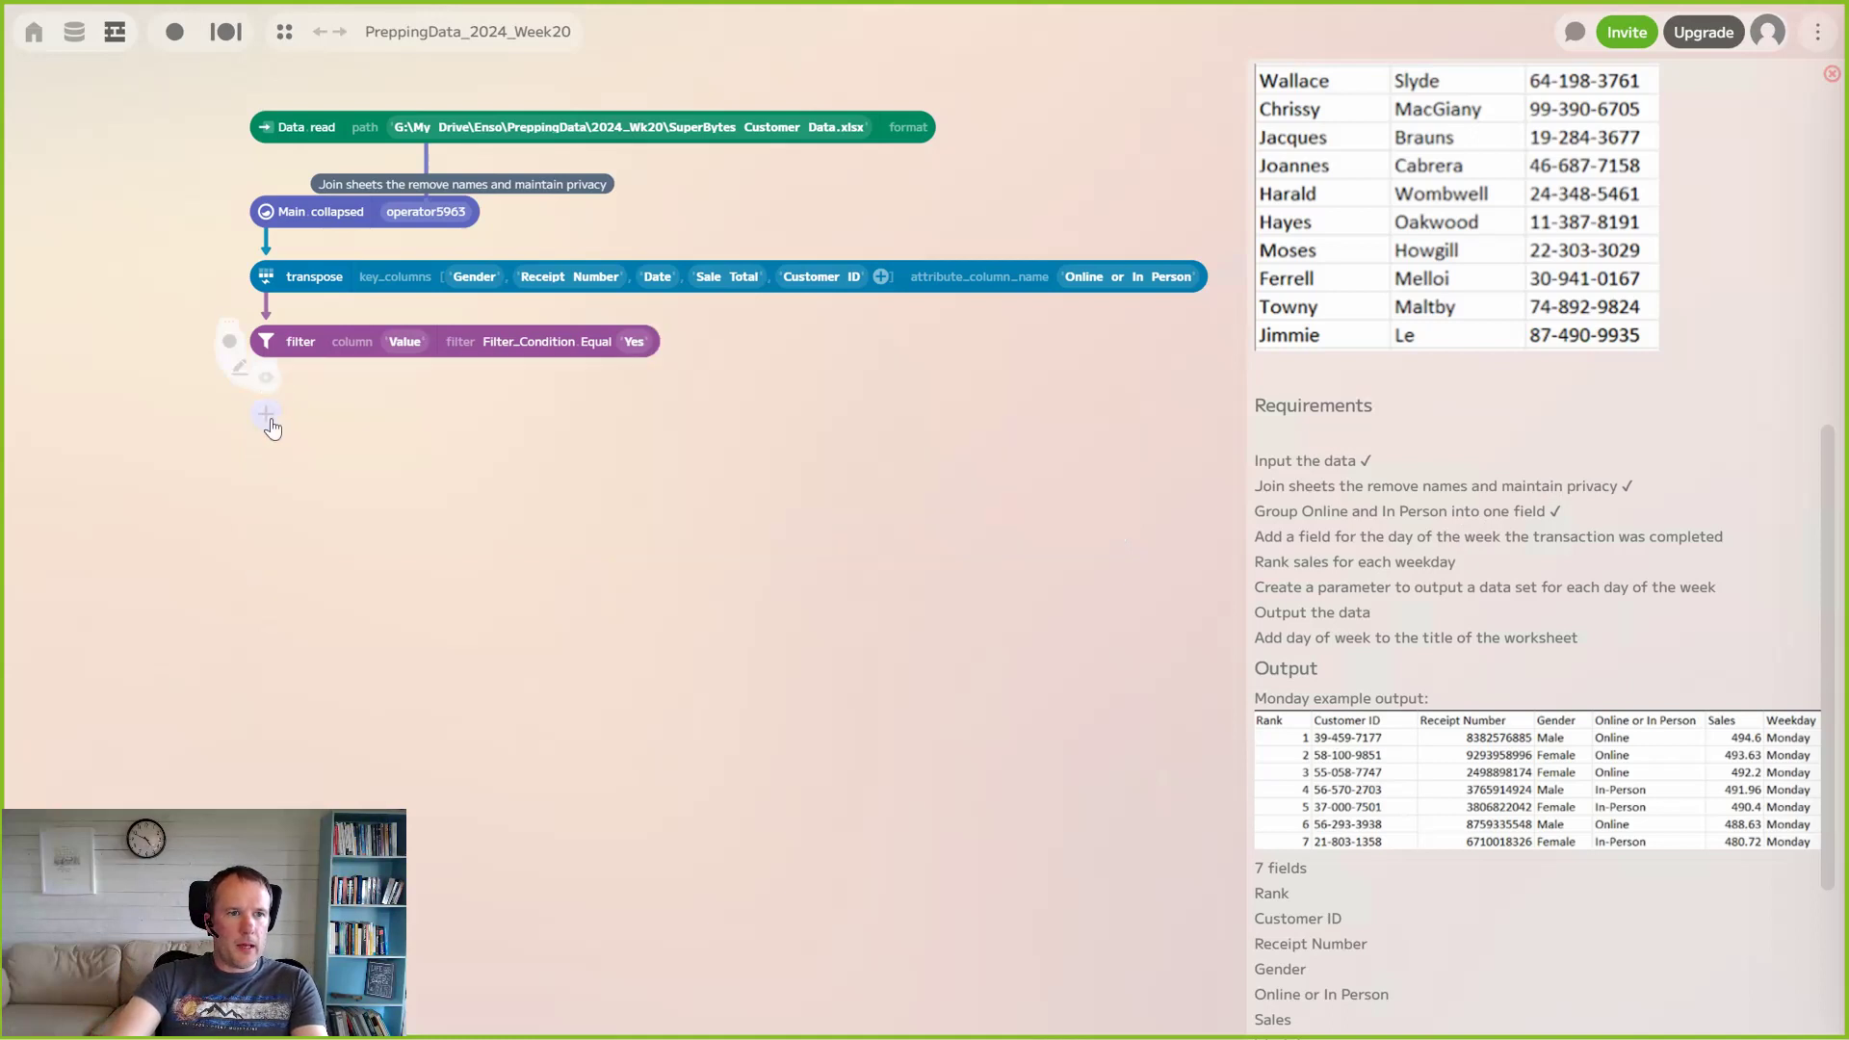
pyautogui.click(269, 416)
pyautogui.write('cast')
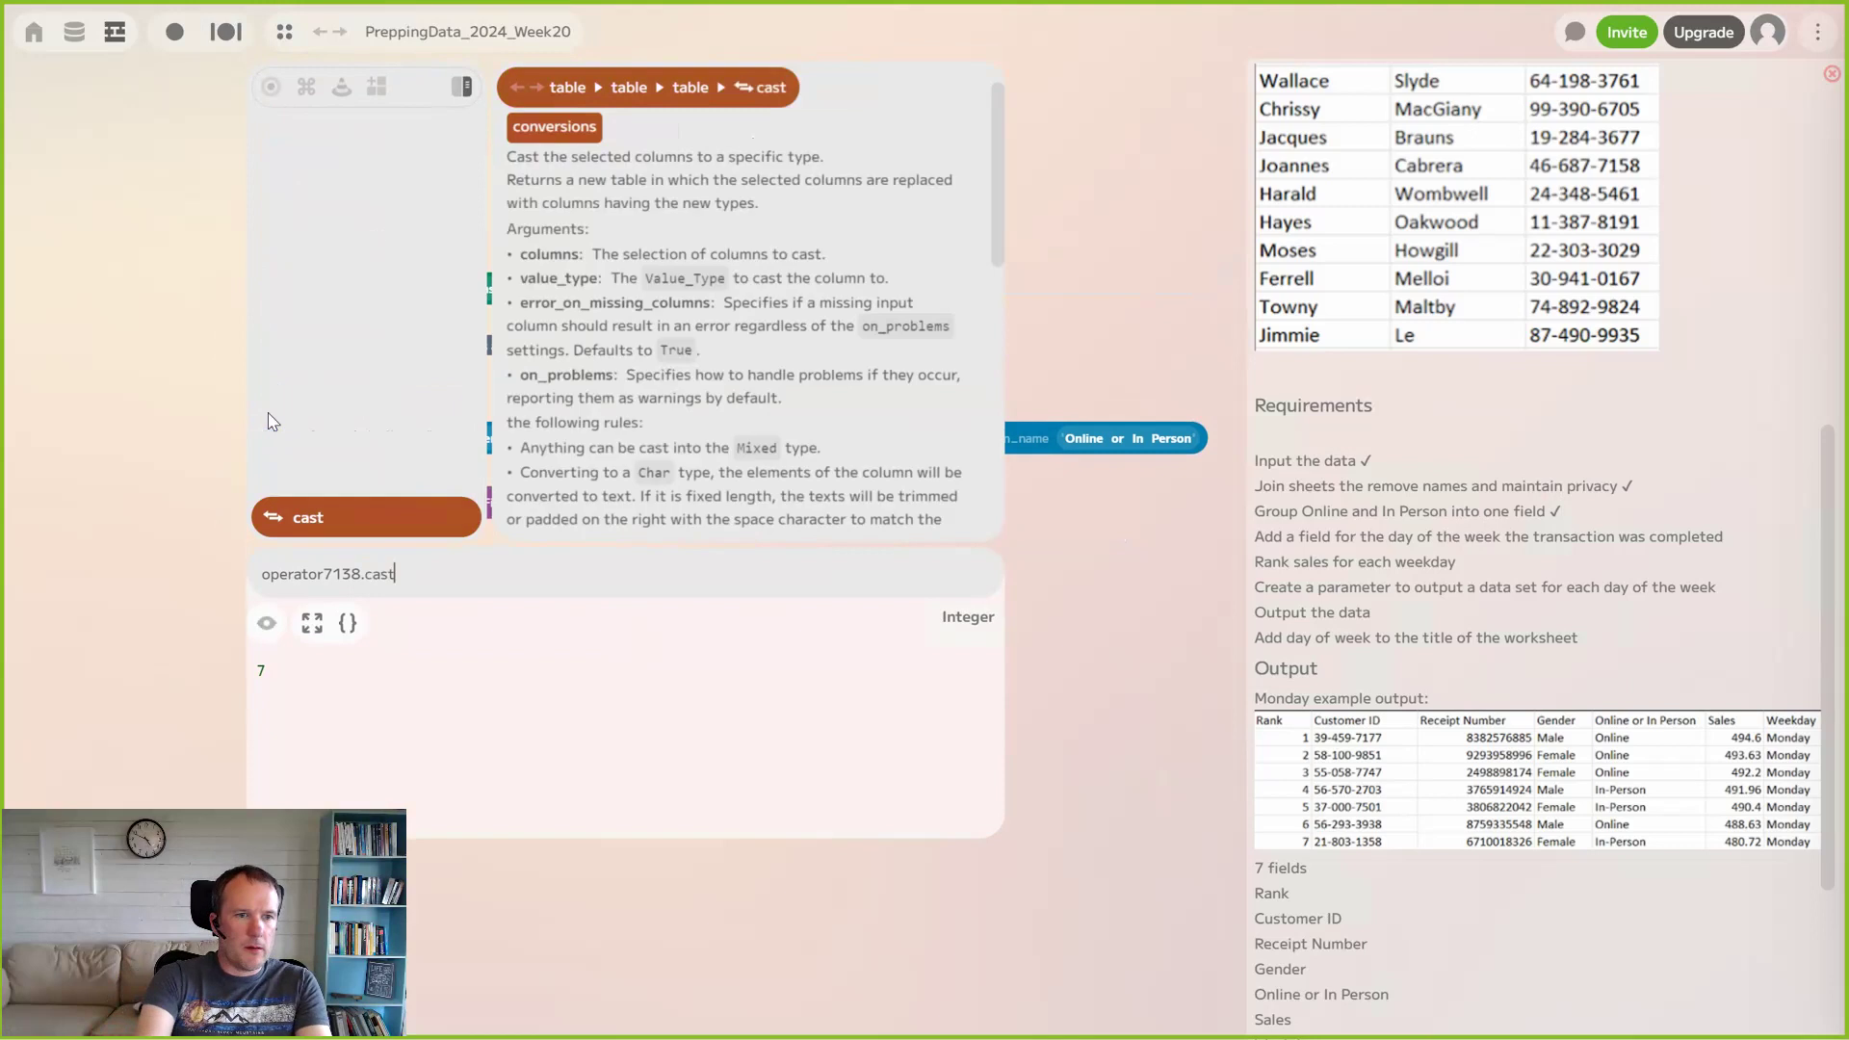
pyautogui.click(319, 523)
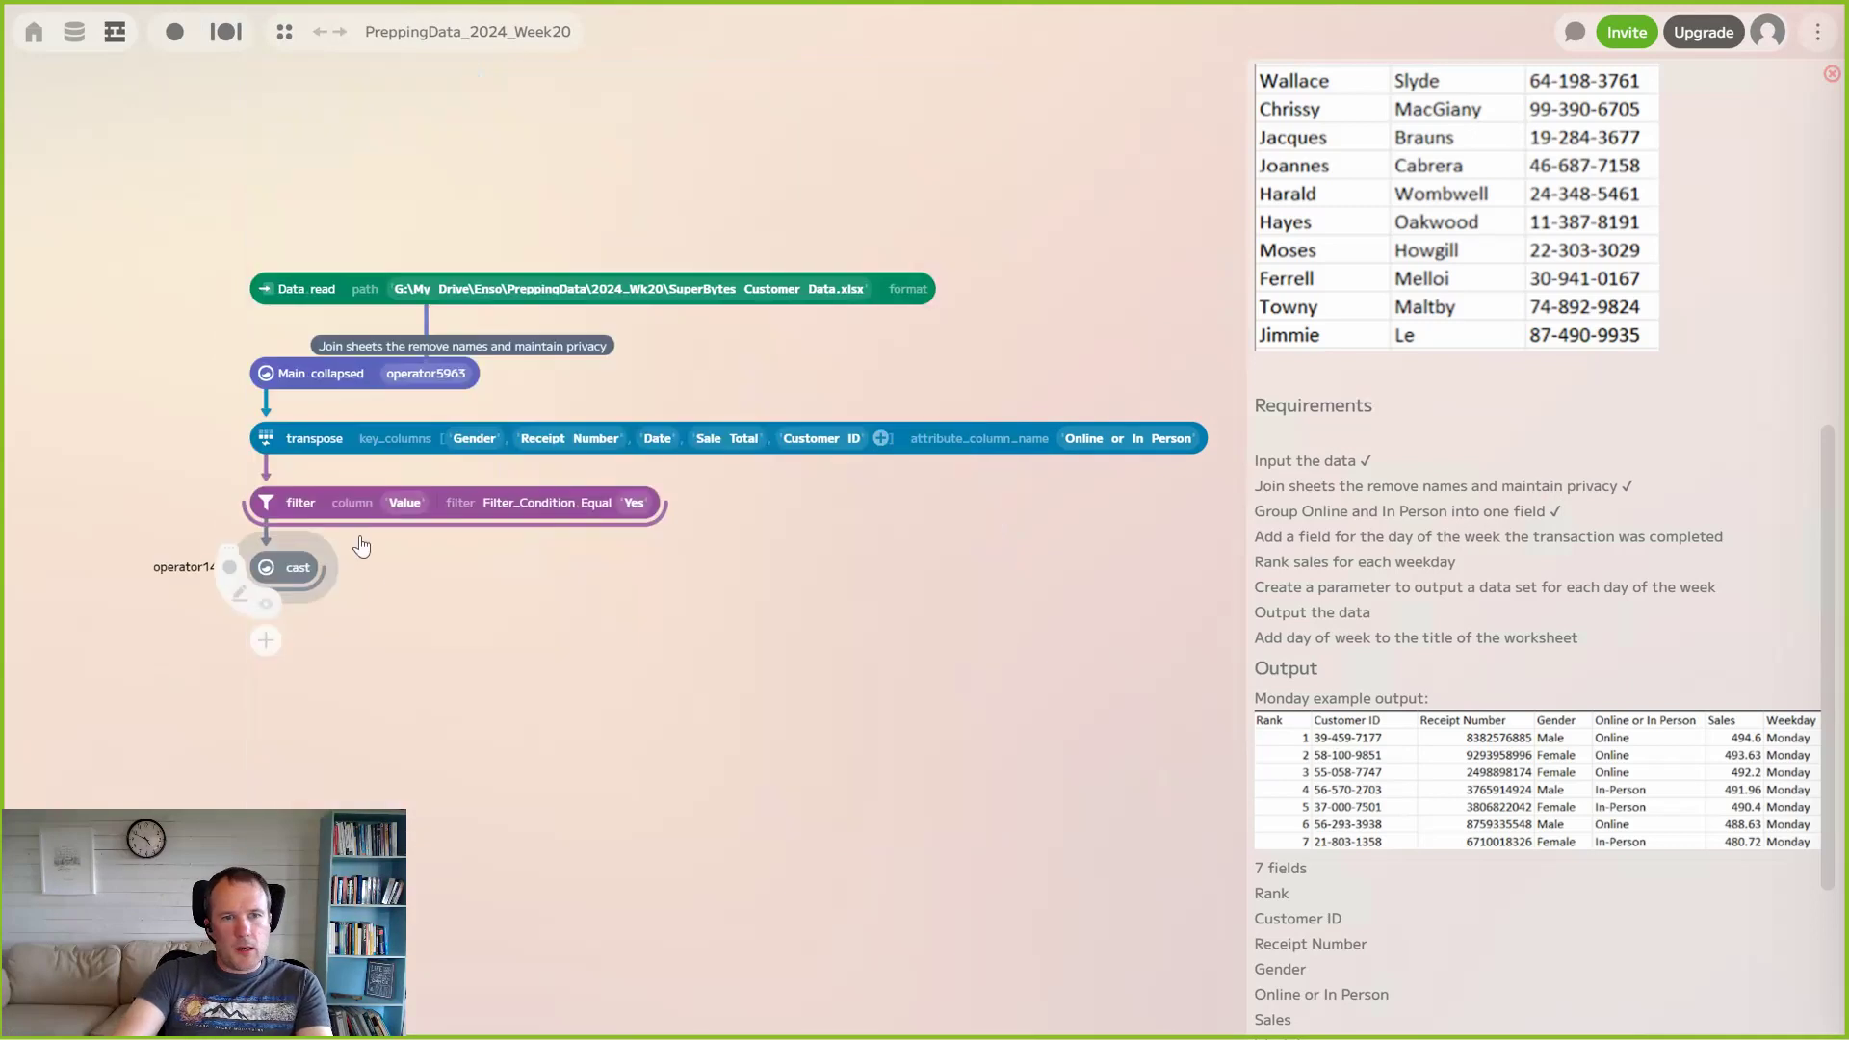
pyautogui.click(398, 568)
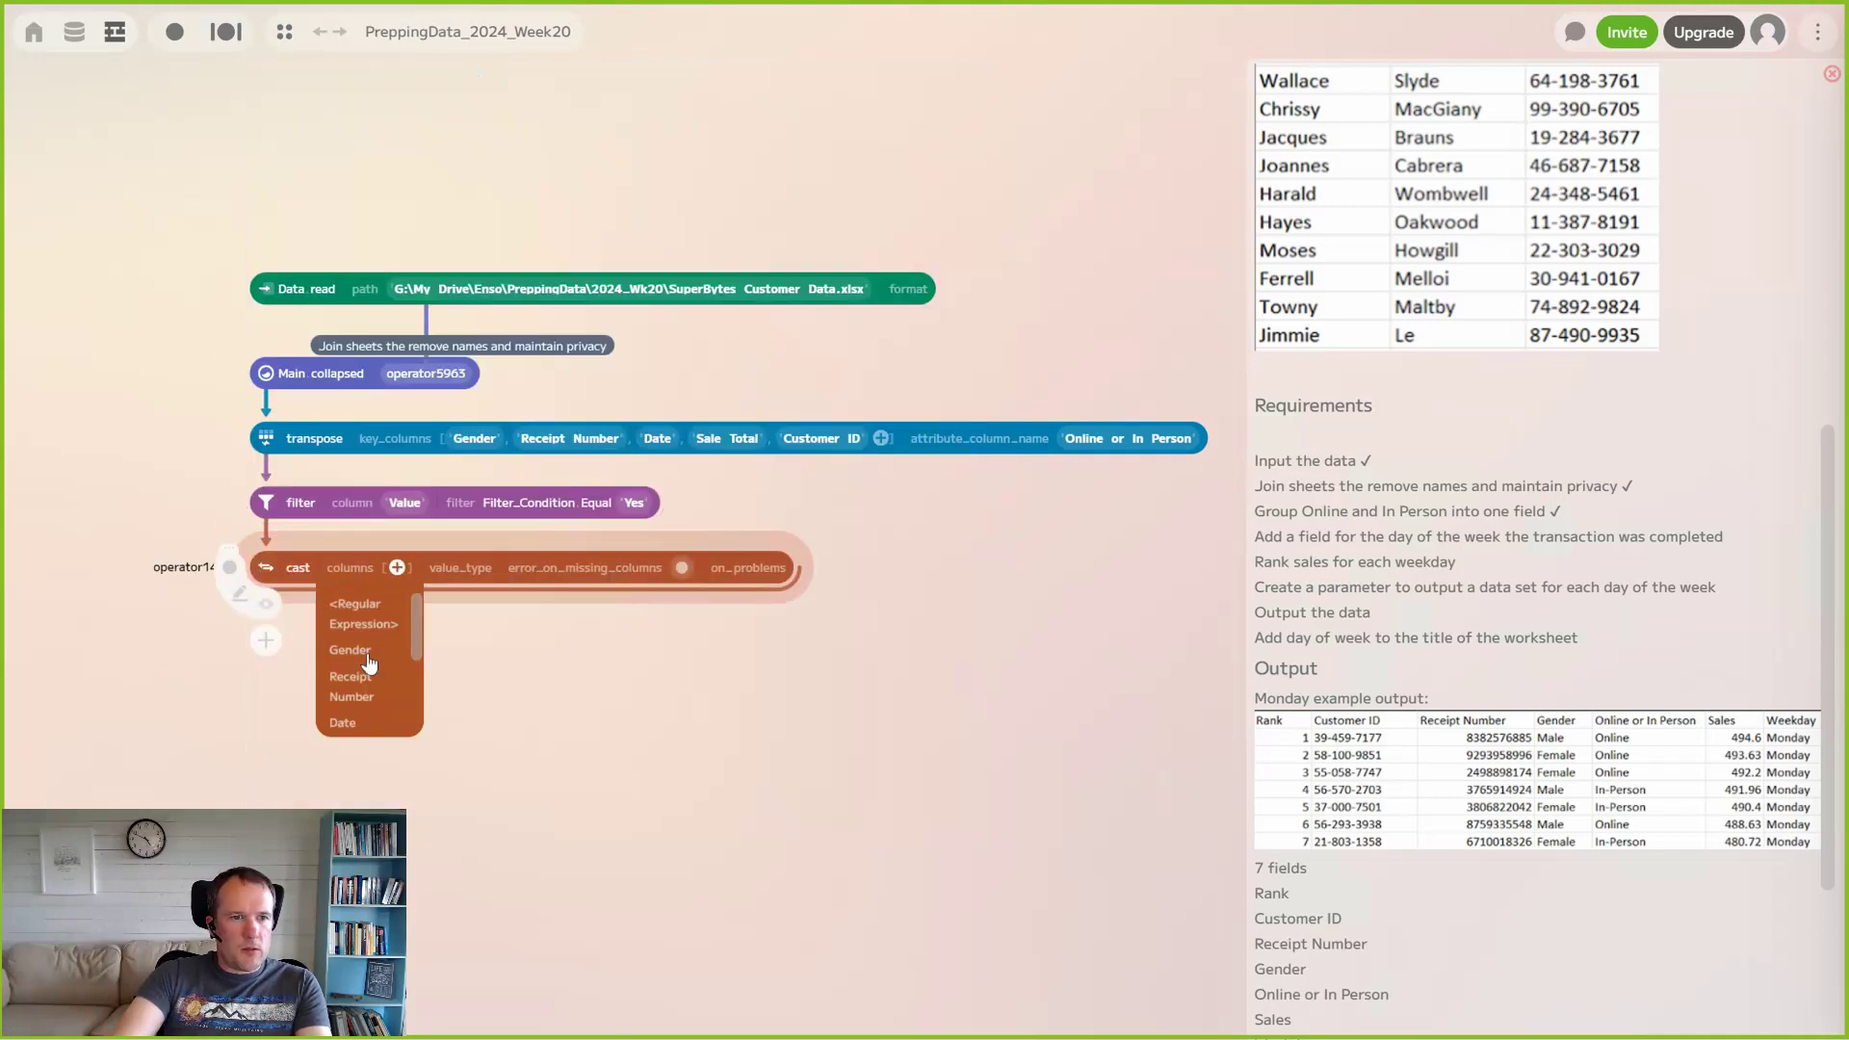
pyautogui.click(358, 724)
pyautogui.click(504, 567)
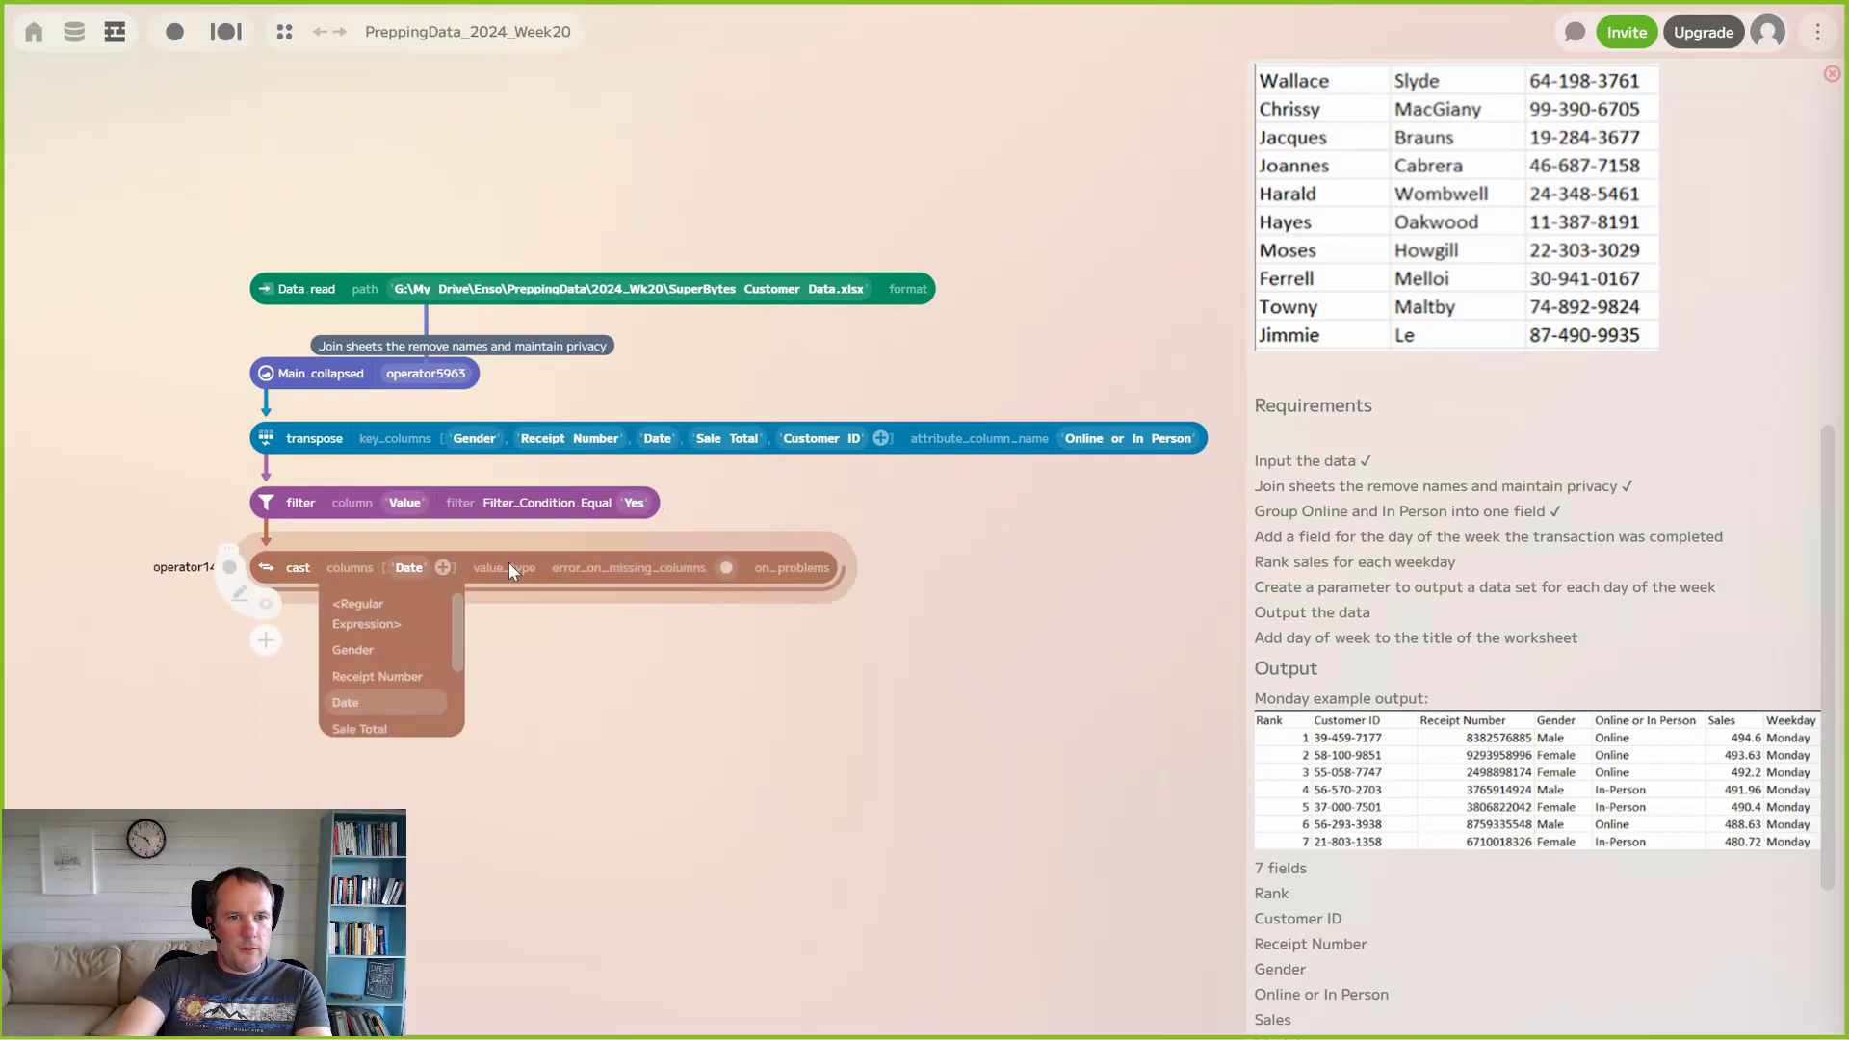
pyautogui.scroll(-2, 482, 713)
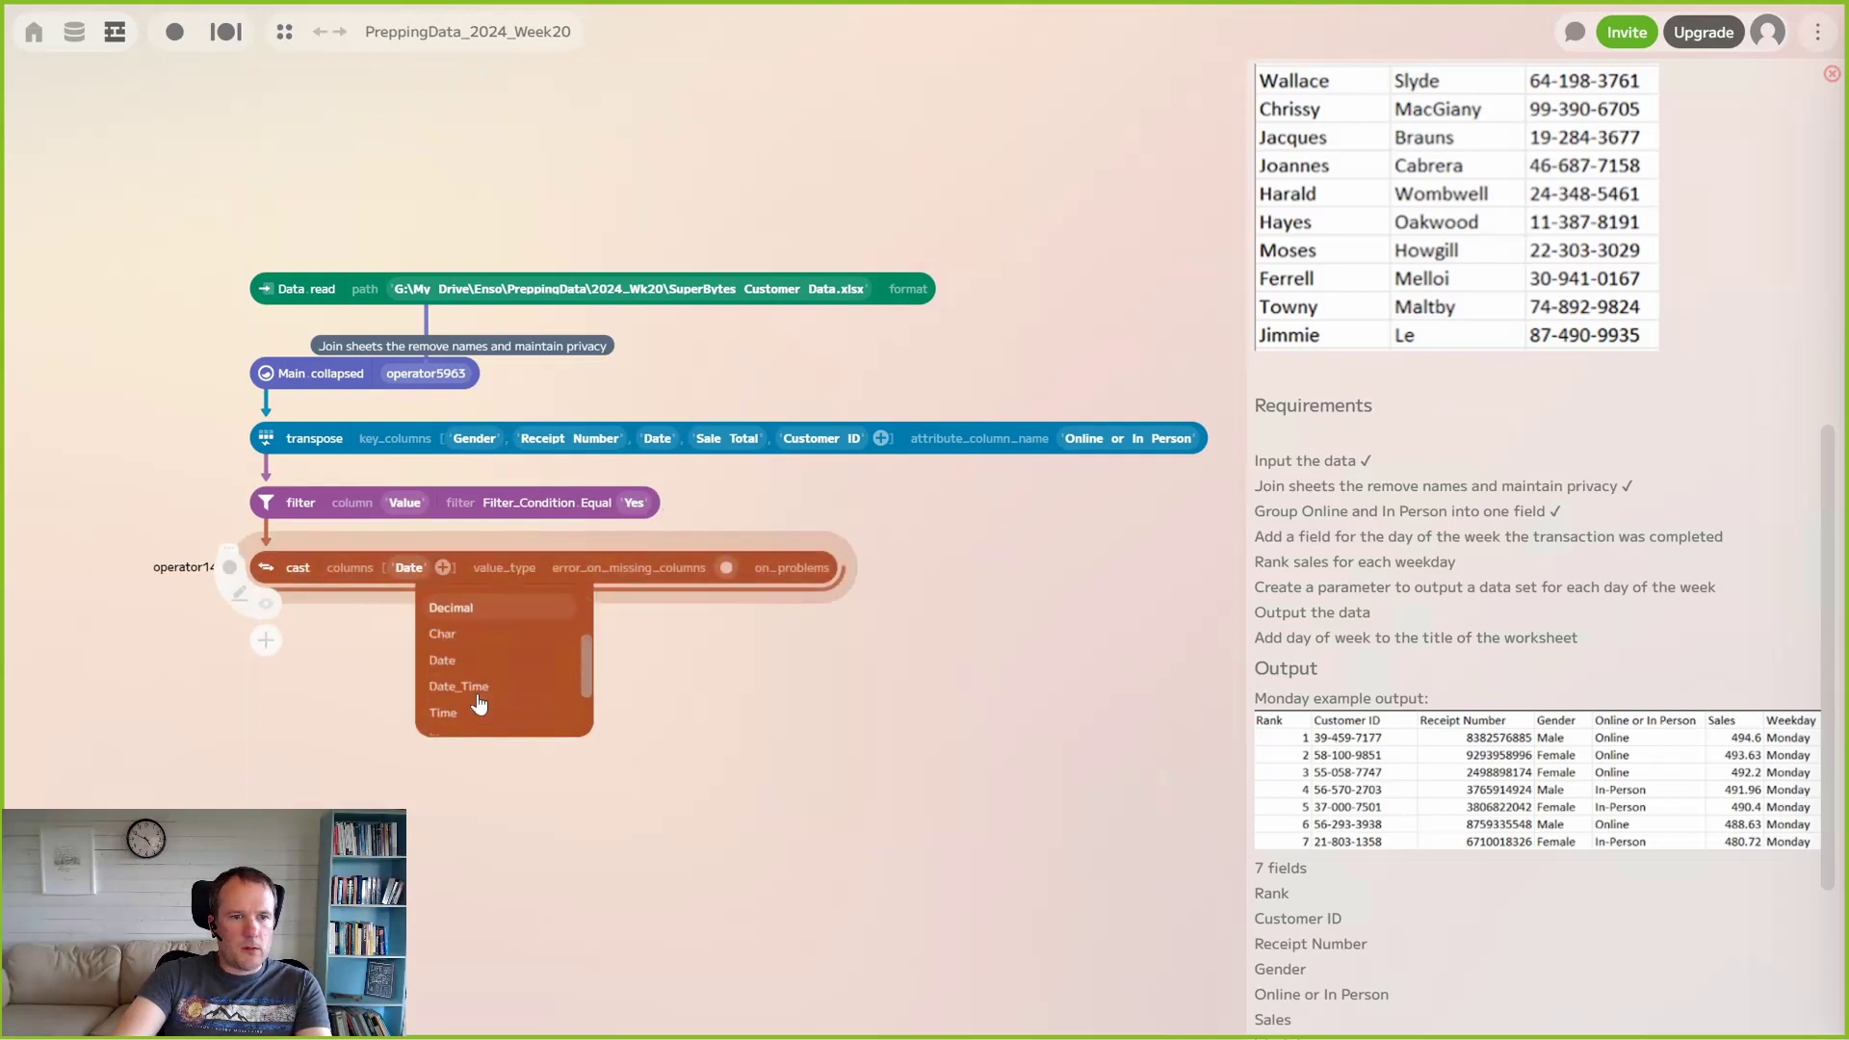
pyautogui.click(466, 664)
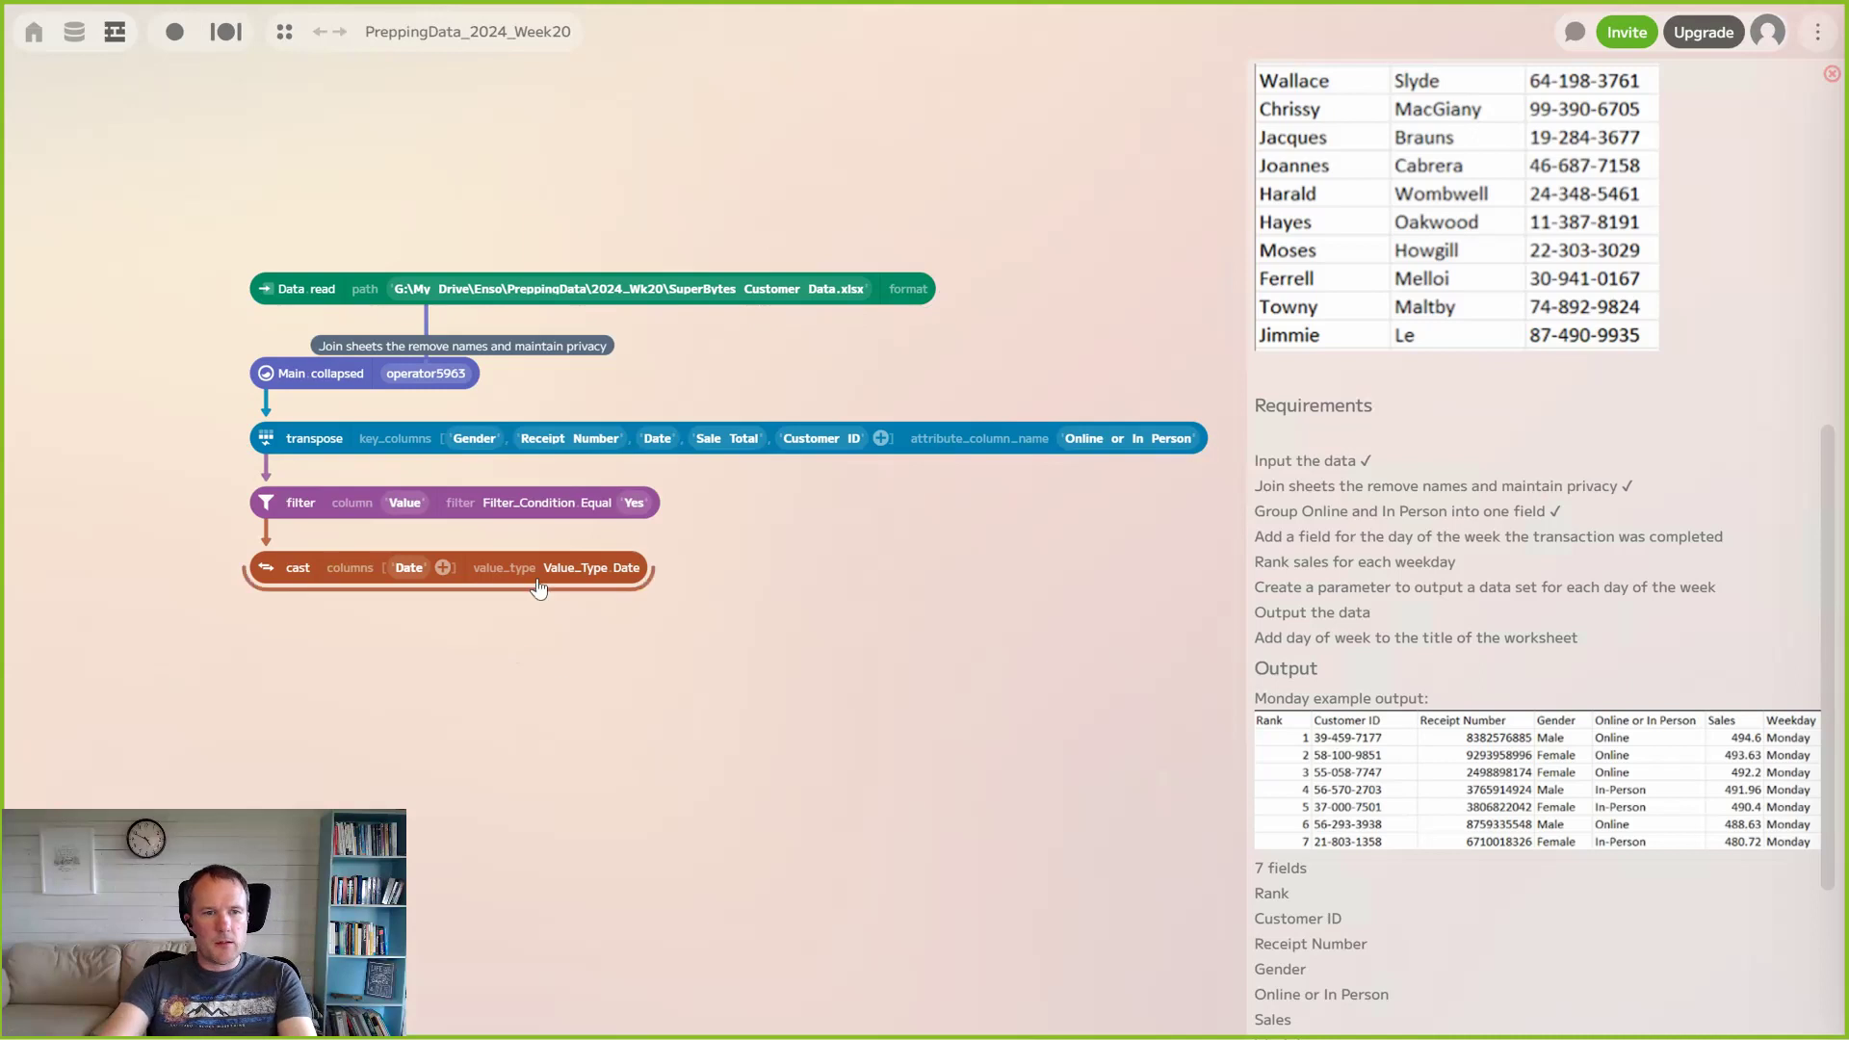
# Add a format component beneath cast and select Date as the column to format
pyautogui.scroll(-3, 575, 642)
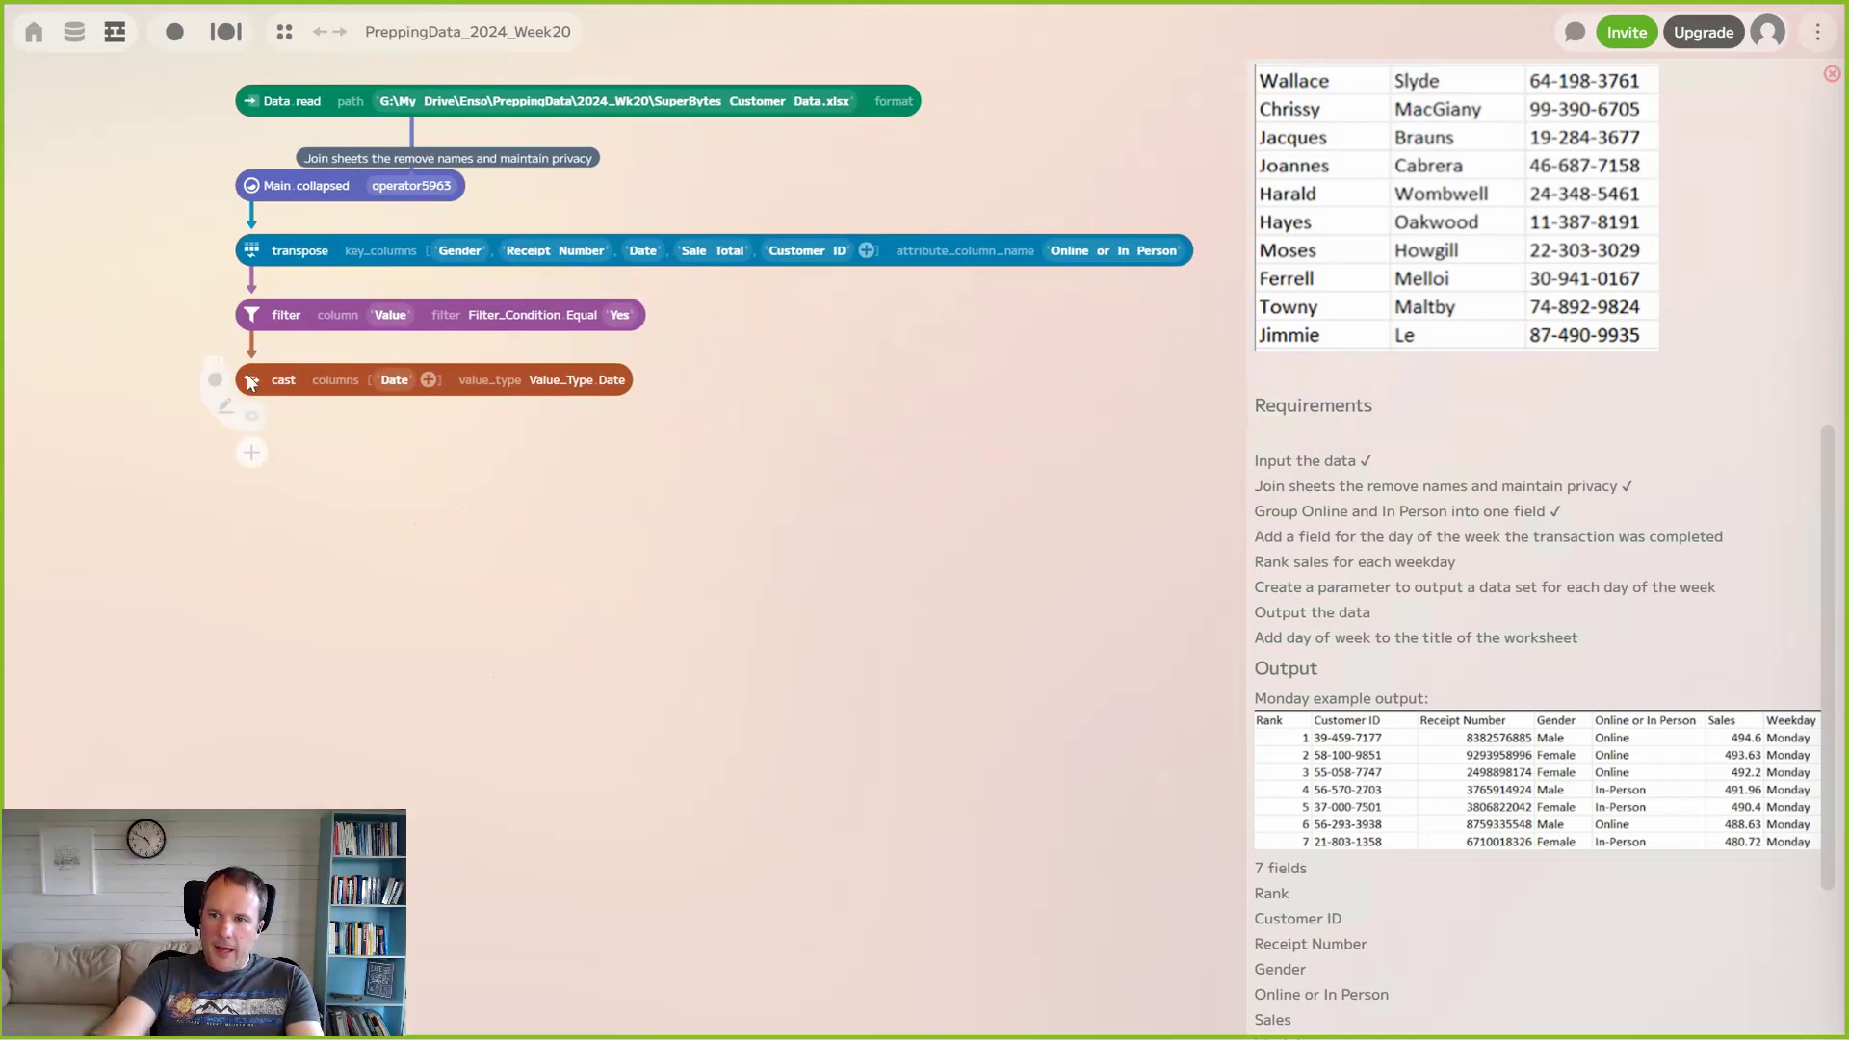
pyautogui.click(251, 453)
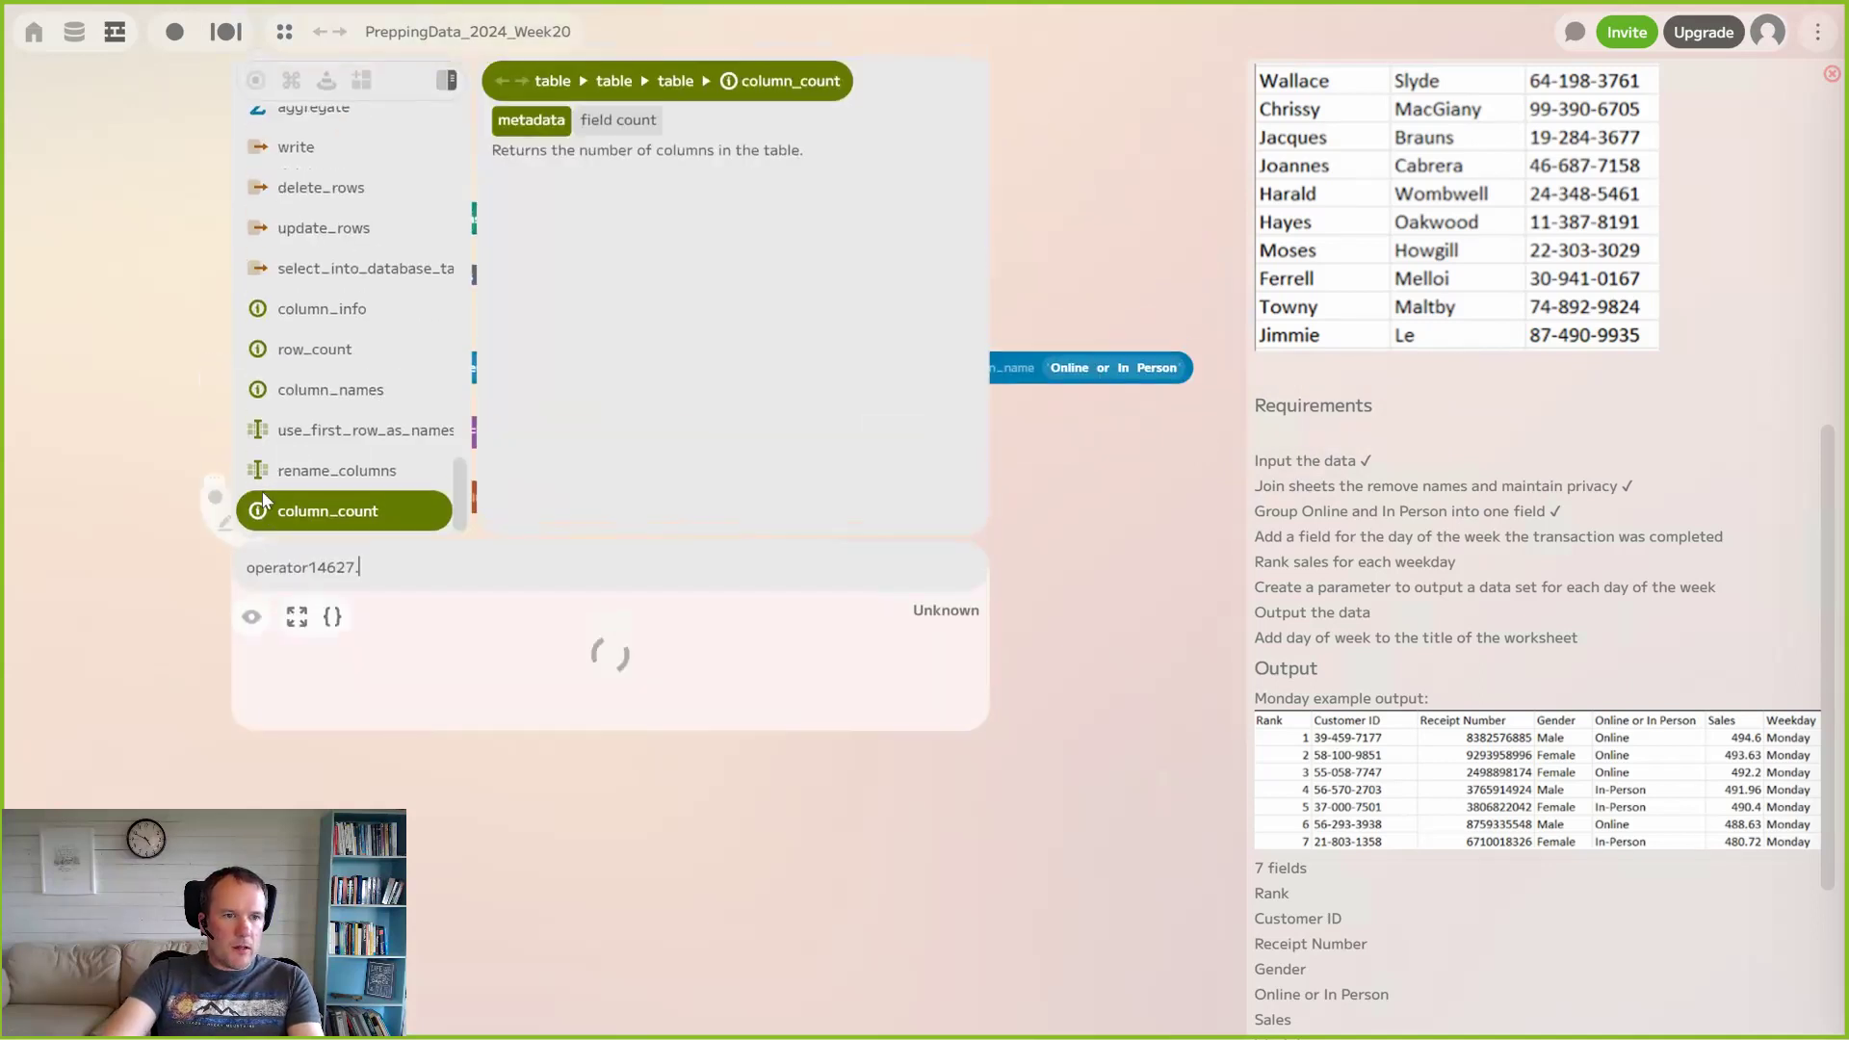
pyautogui.write('for')
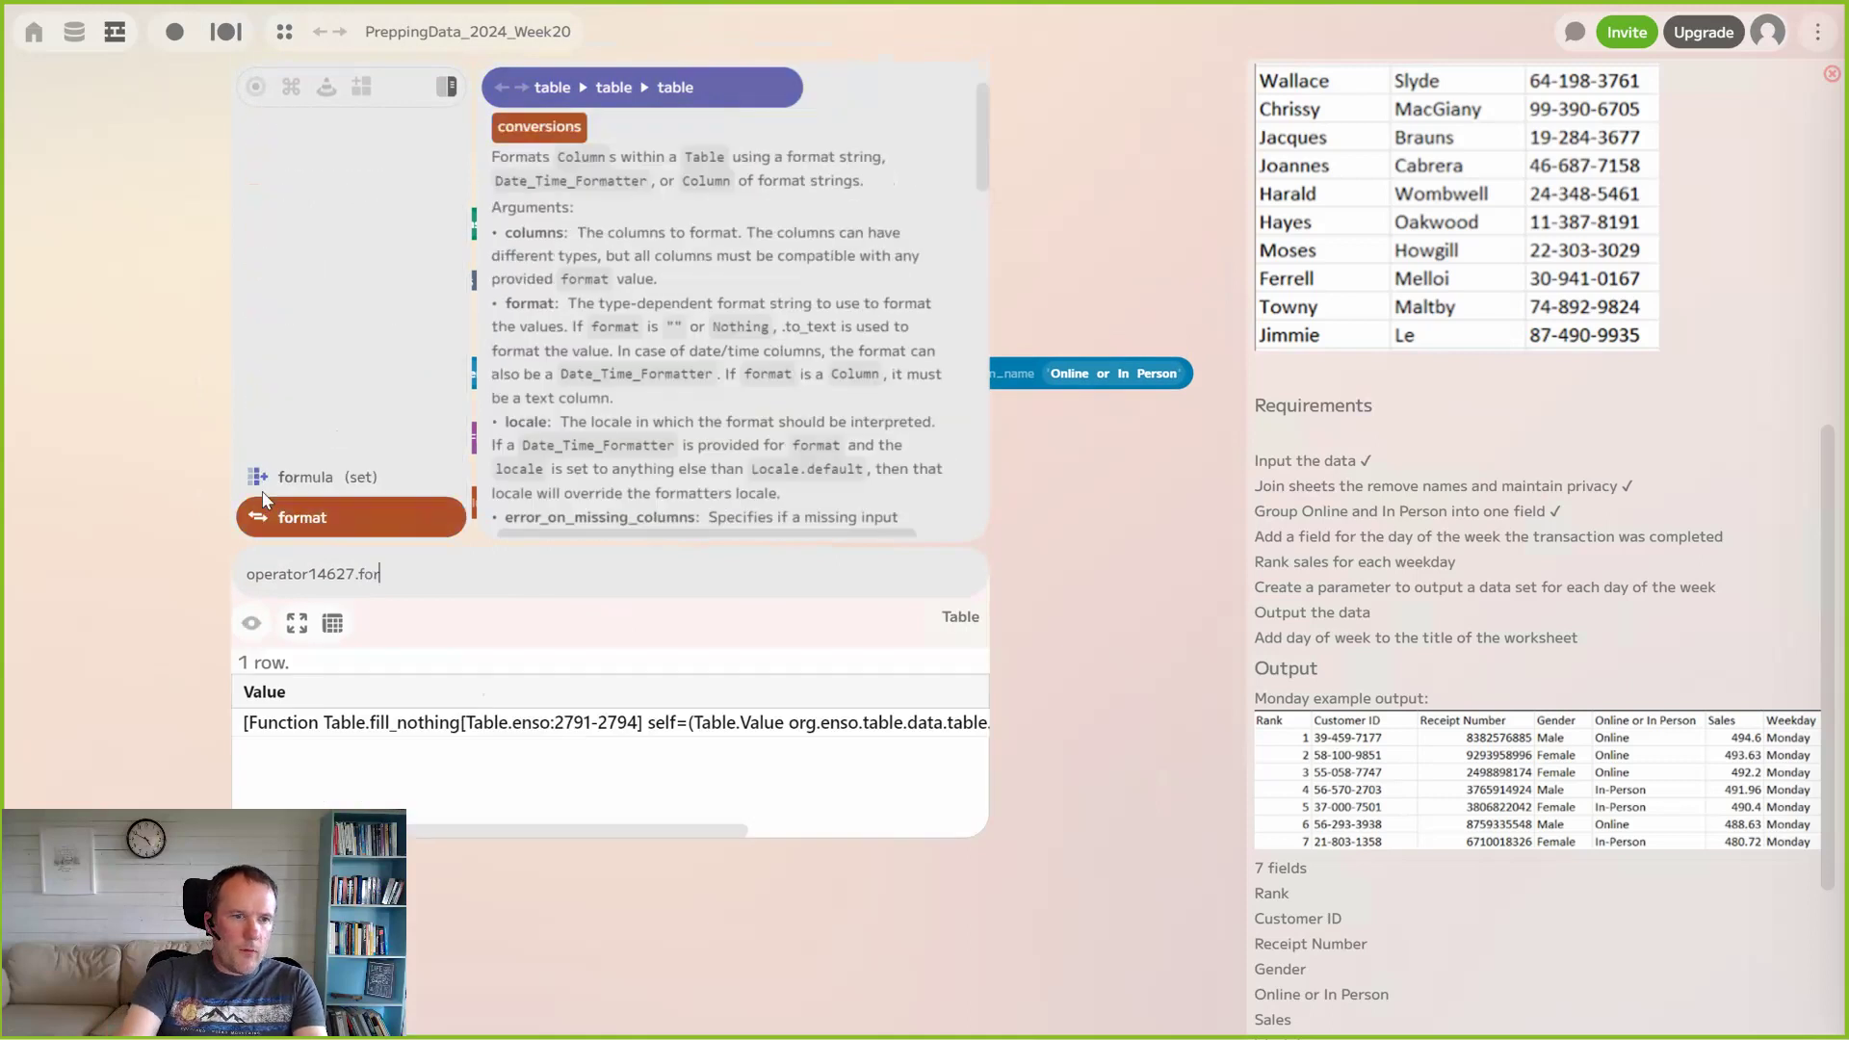
pyautogui.click(299, 510)
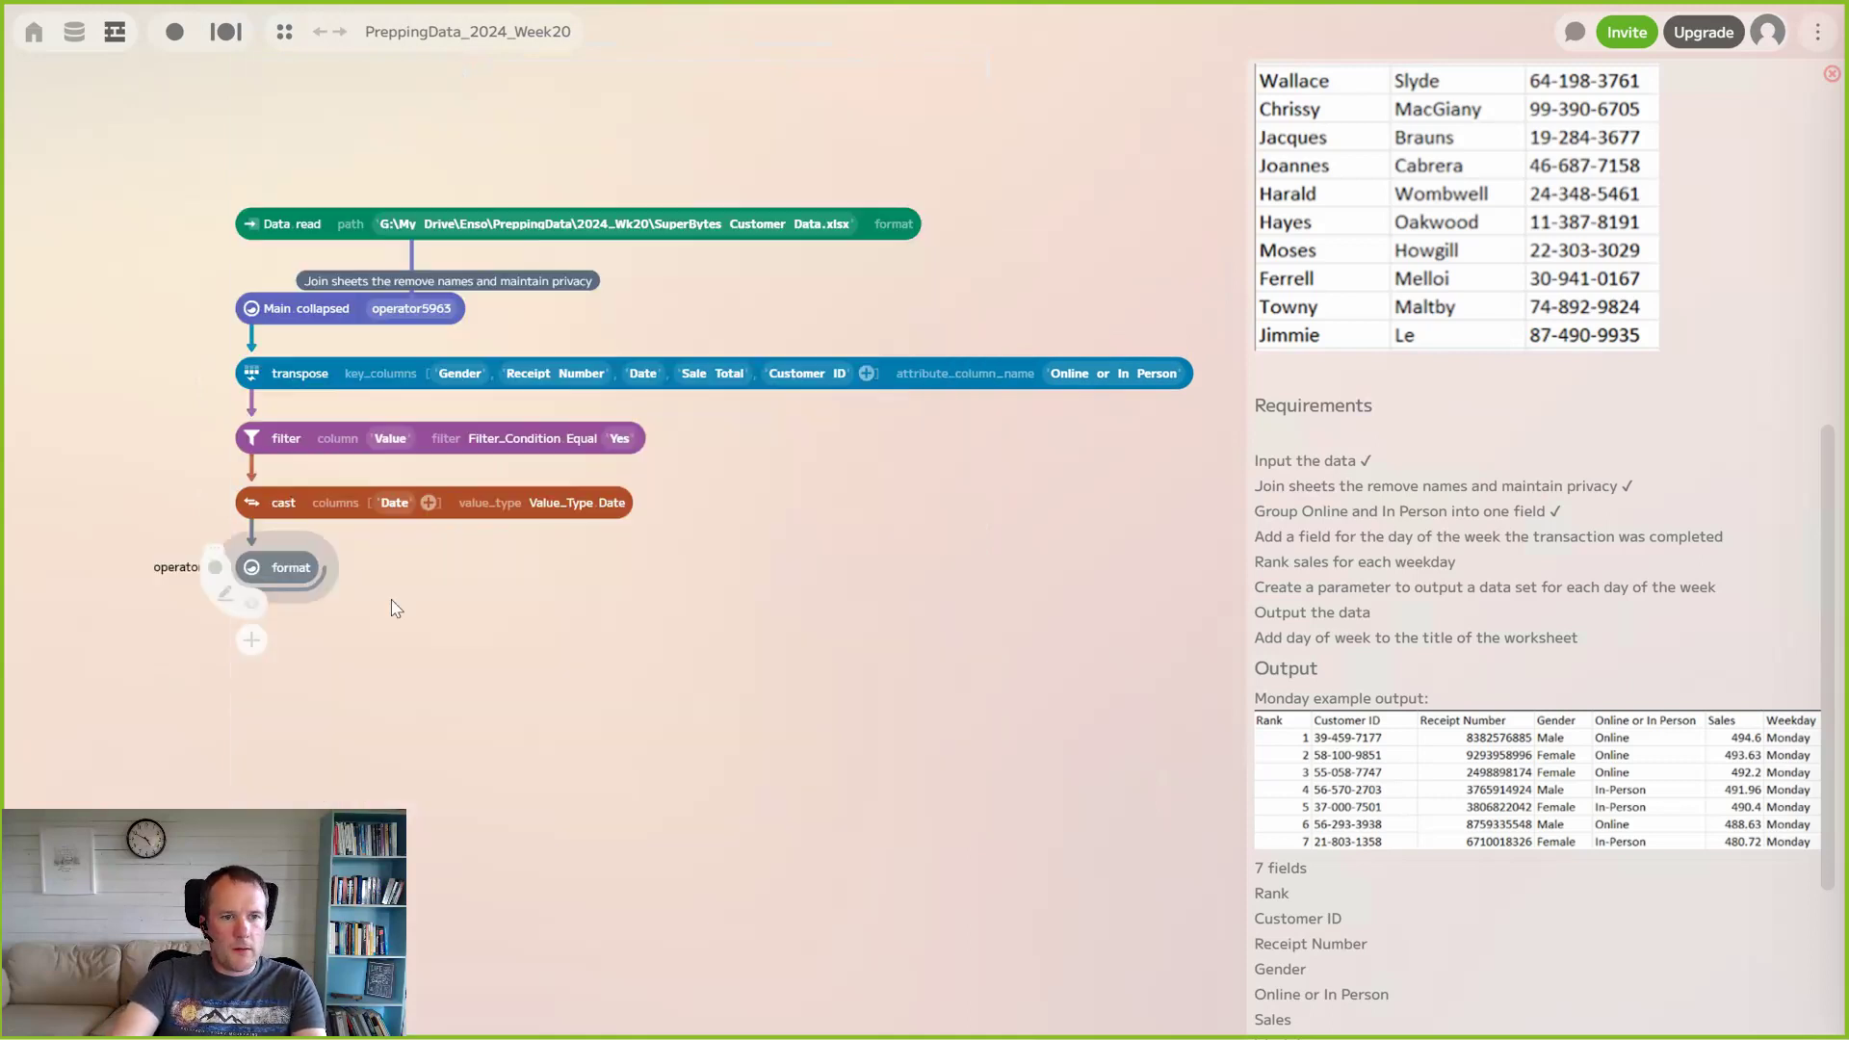
pyautogui.click(353, 567)
pyautogui.click(344, 723)
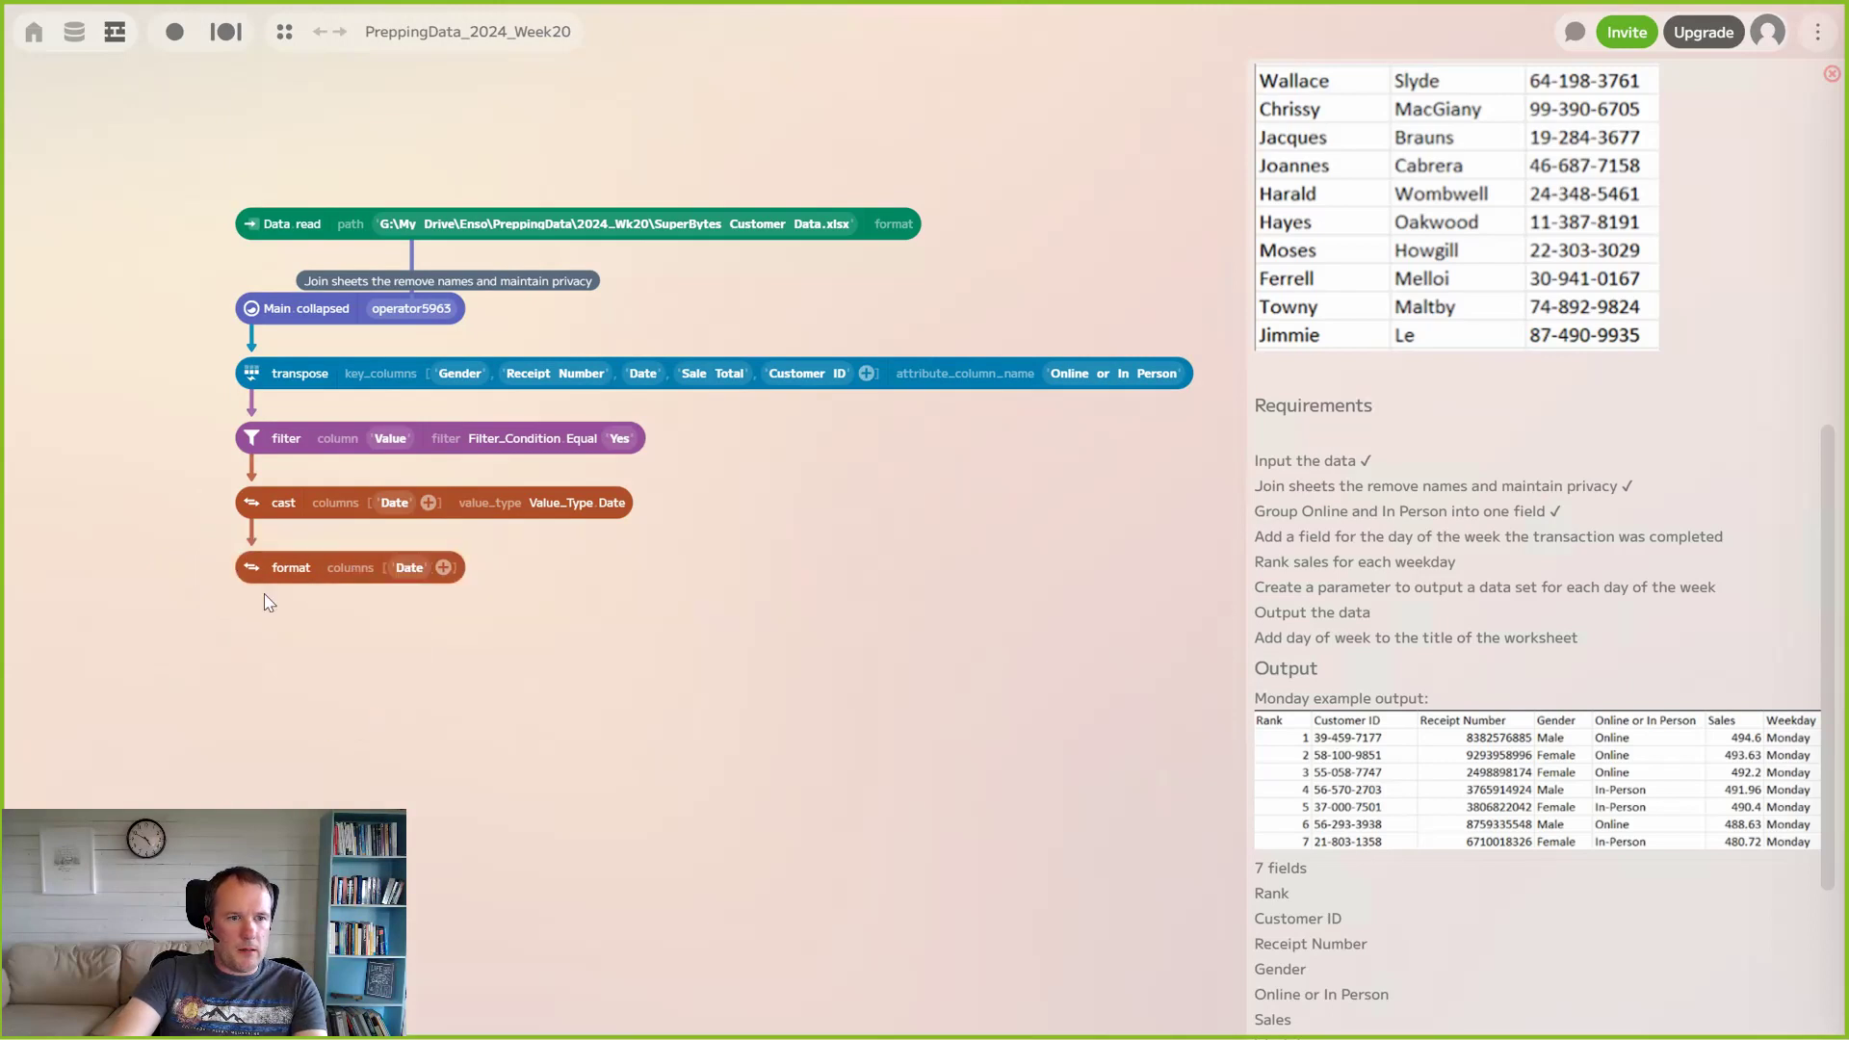
# Show the format component's output table and set the format of the Date column to dd/MM/yyyy
pyautogui.click(251, 611)
pyautogui.click(506, 566)
pyautogui.scroll(-2, 501, 703)
pyautogui.click(482, 633)
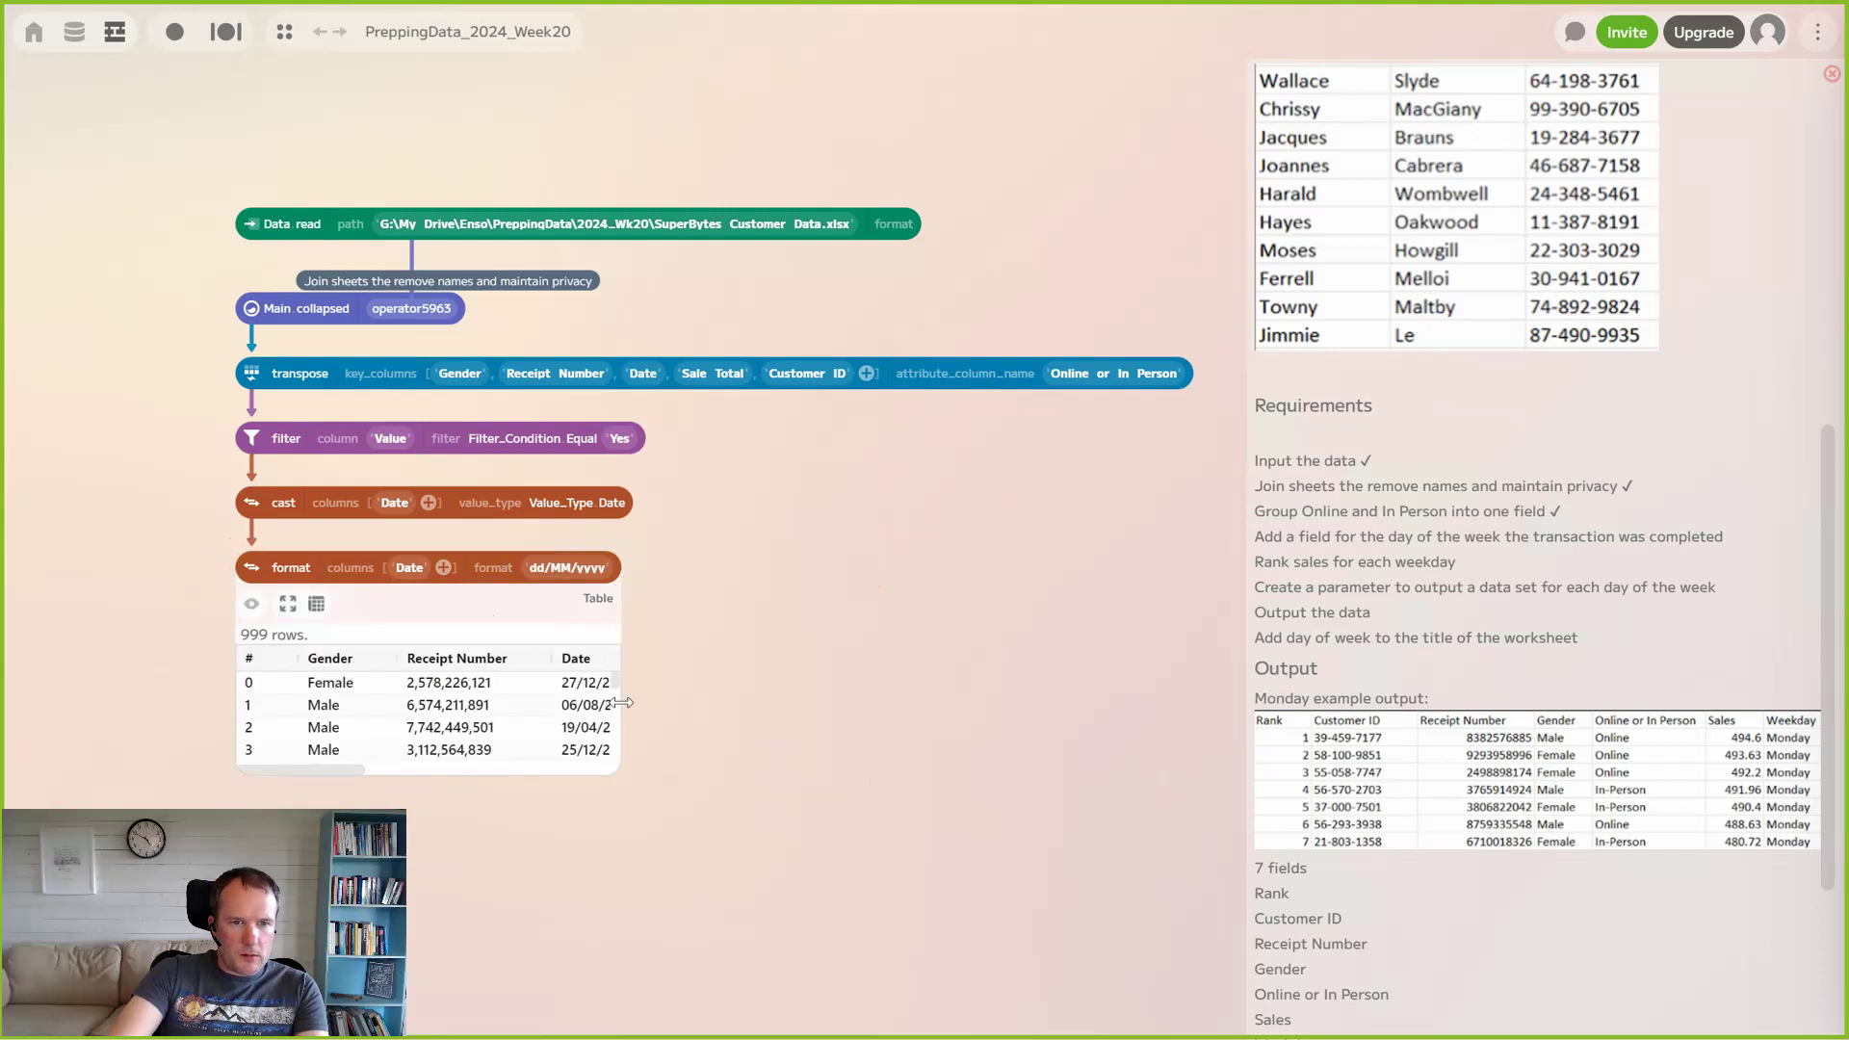
# Change the Date column's format to ddd and on to the full weekday pattern dddd, and hide the output table
pyautogui.click(561, 569)
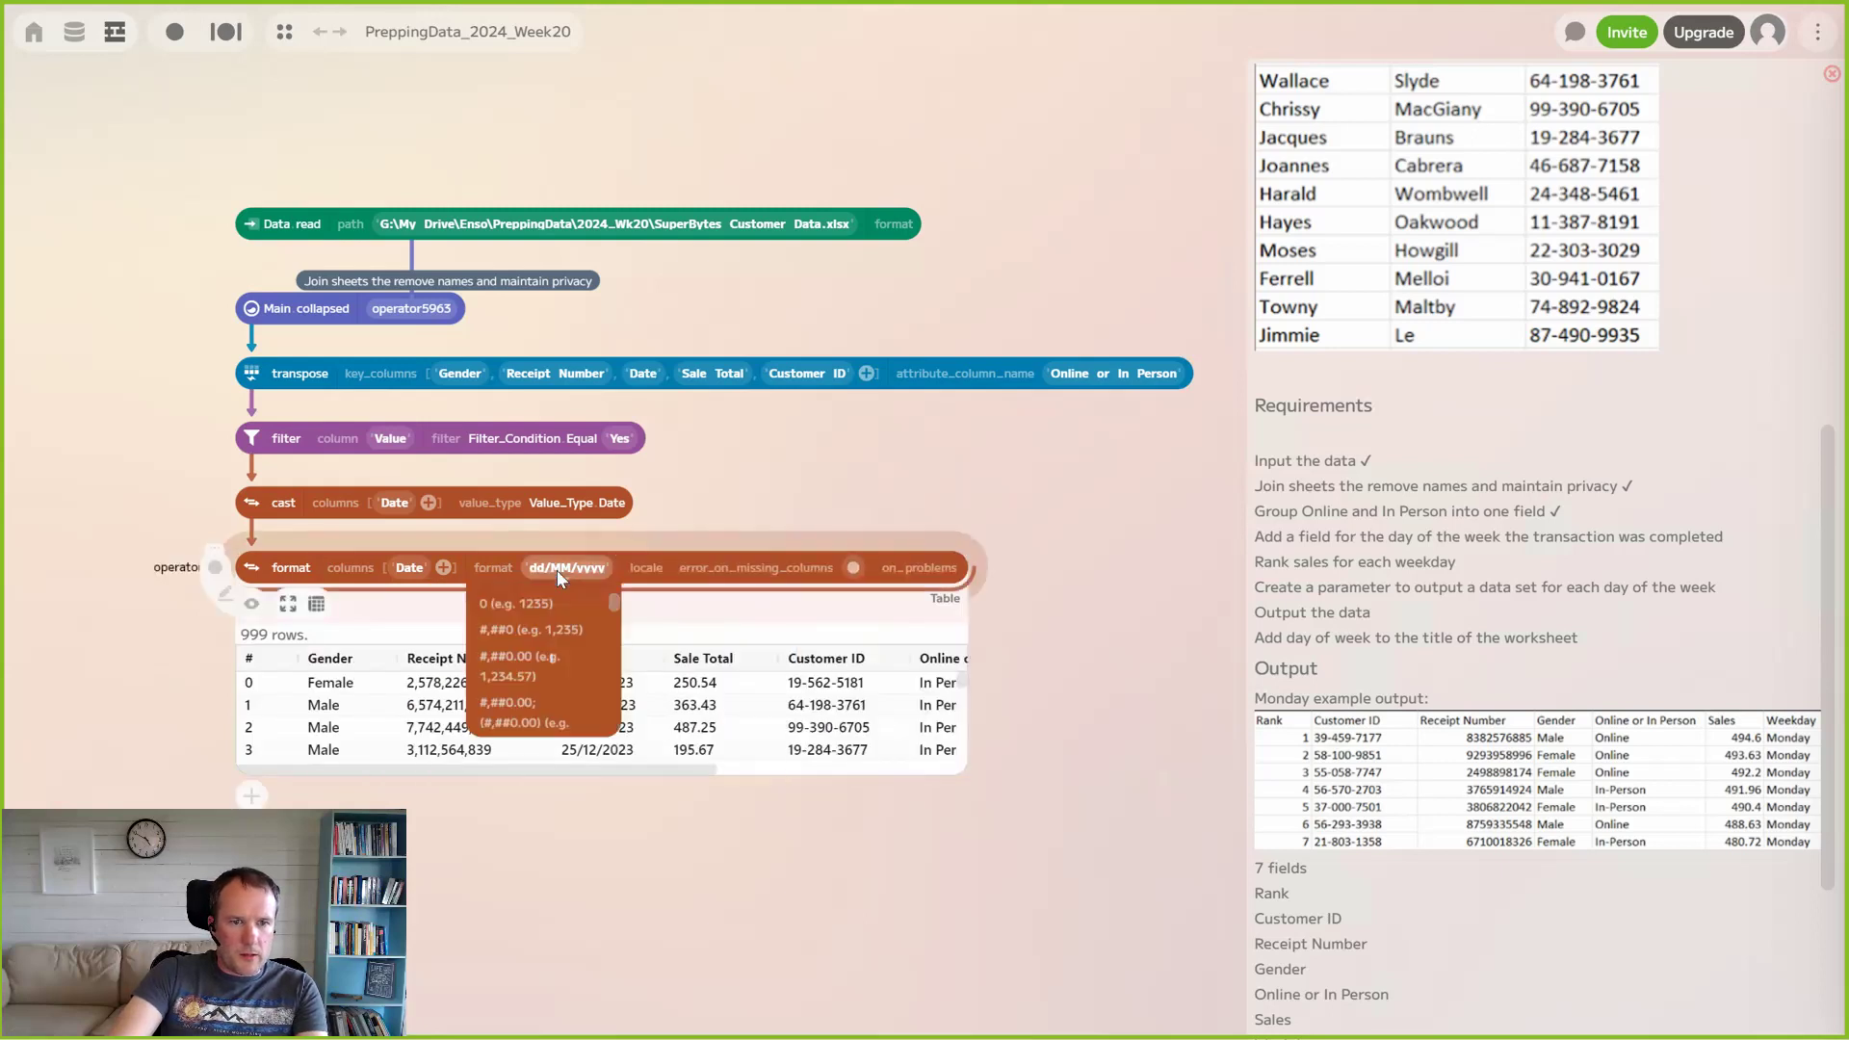
pyautogui.write('dd')
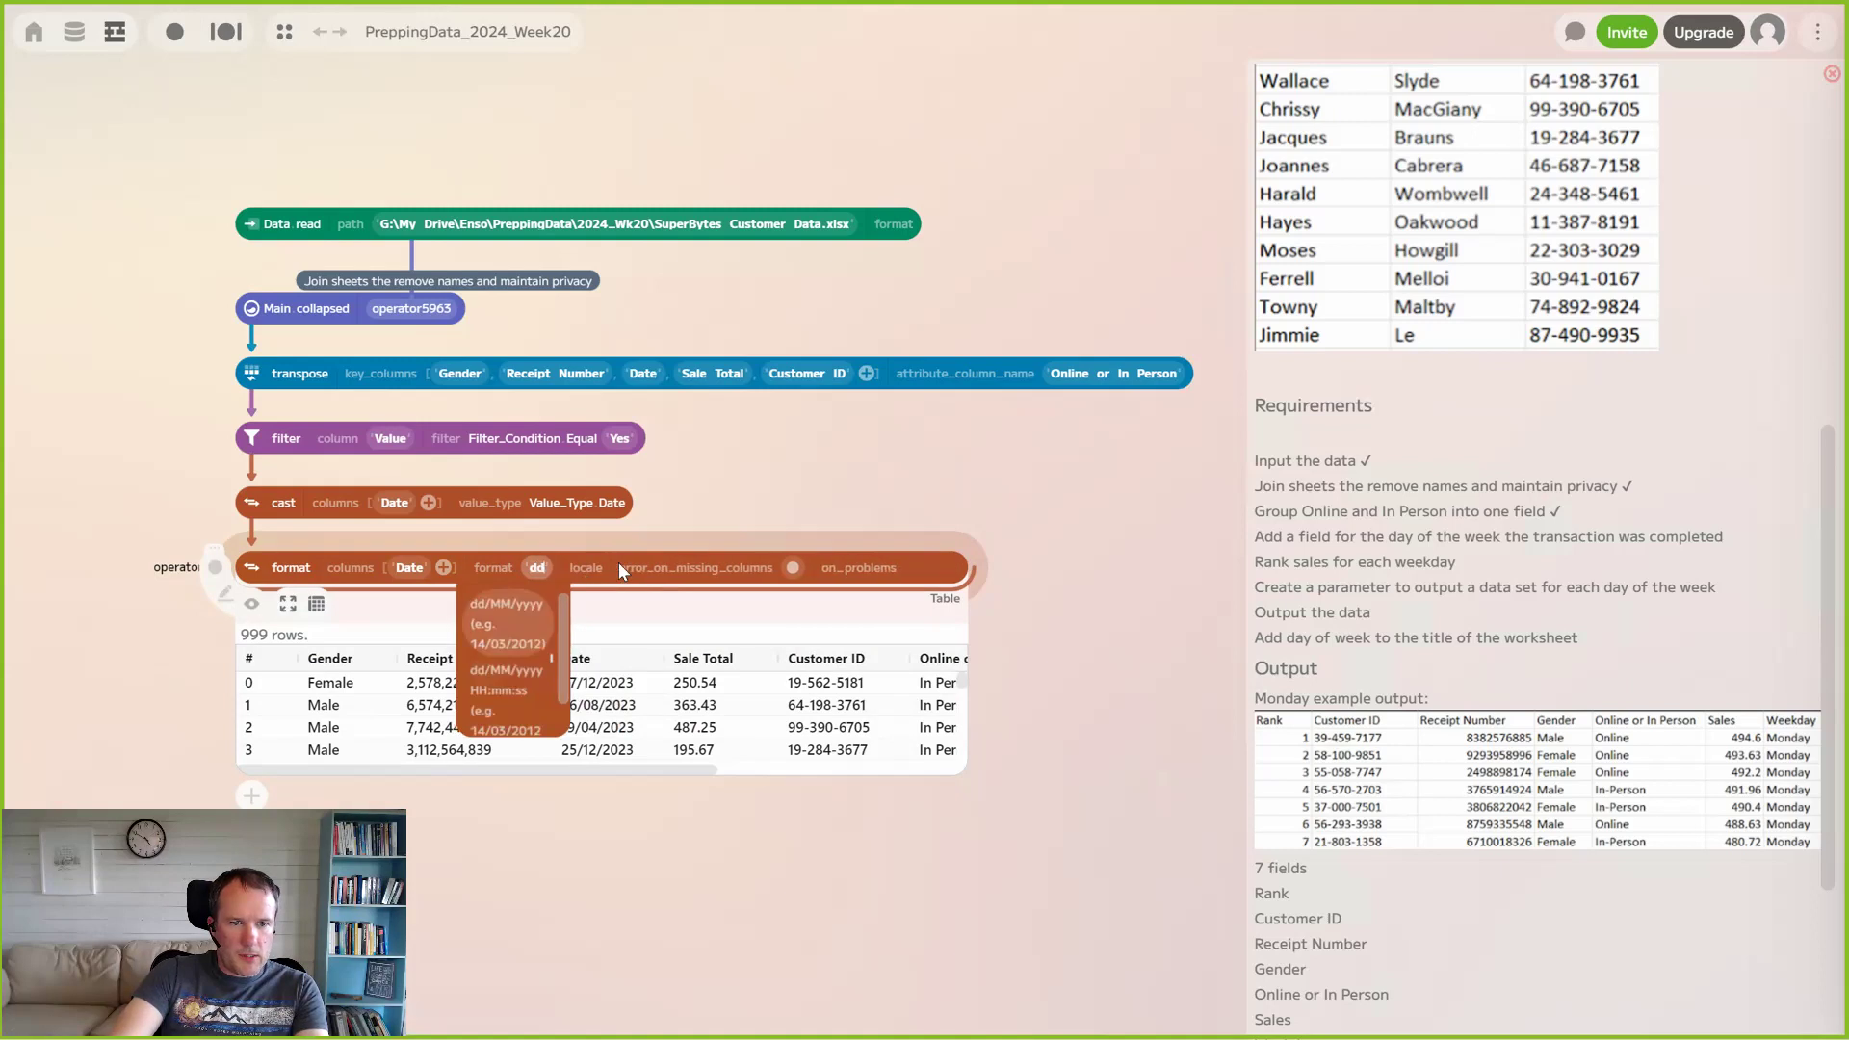
pyautogui.write('d')
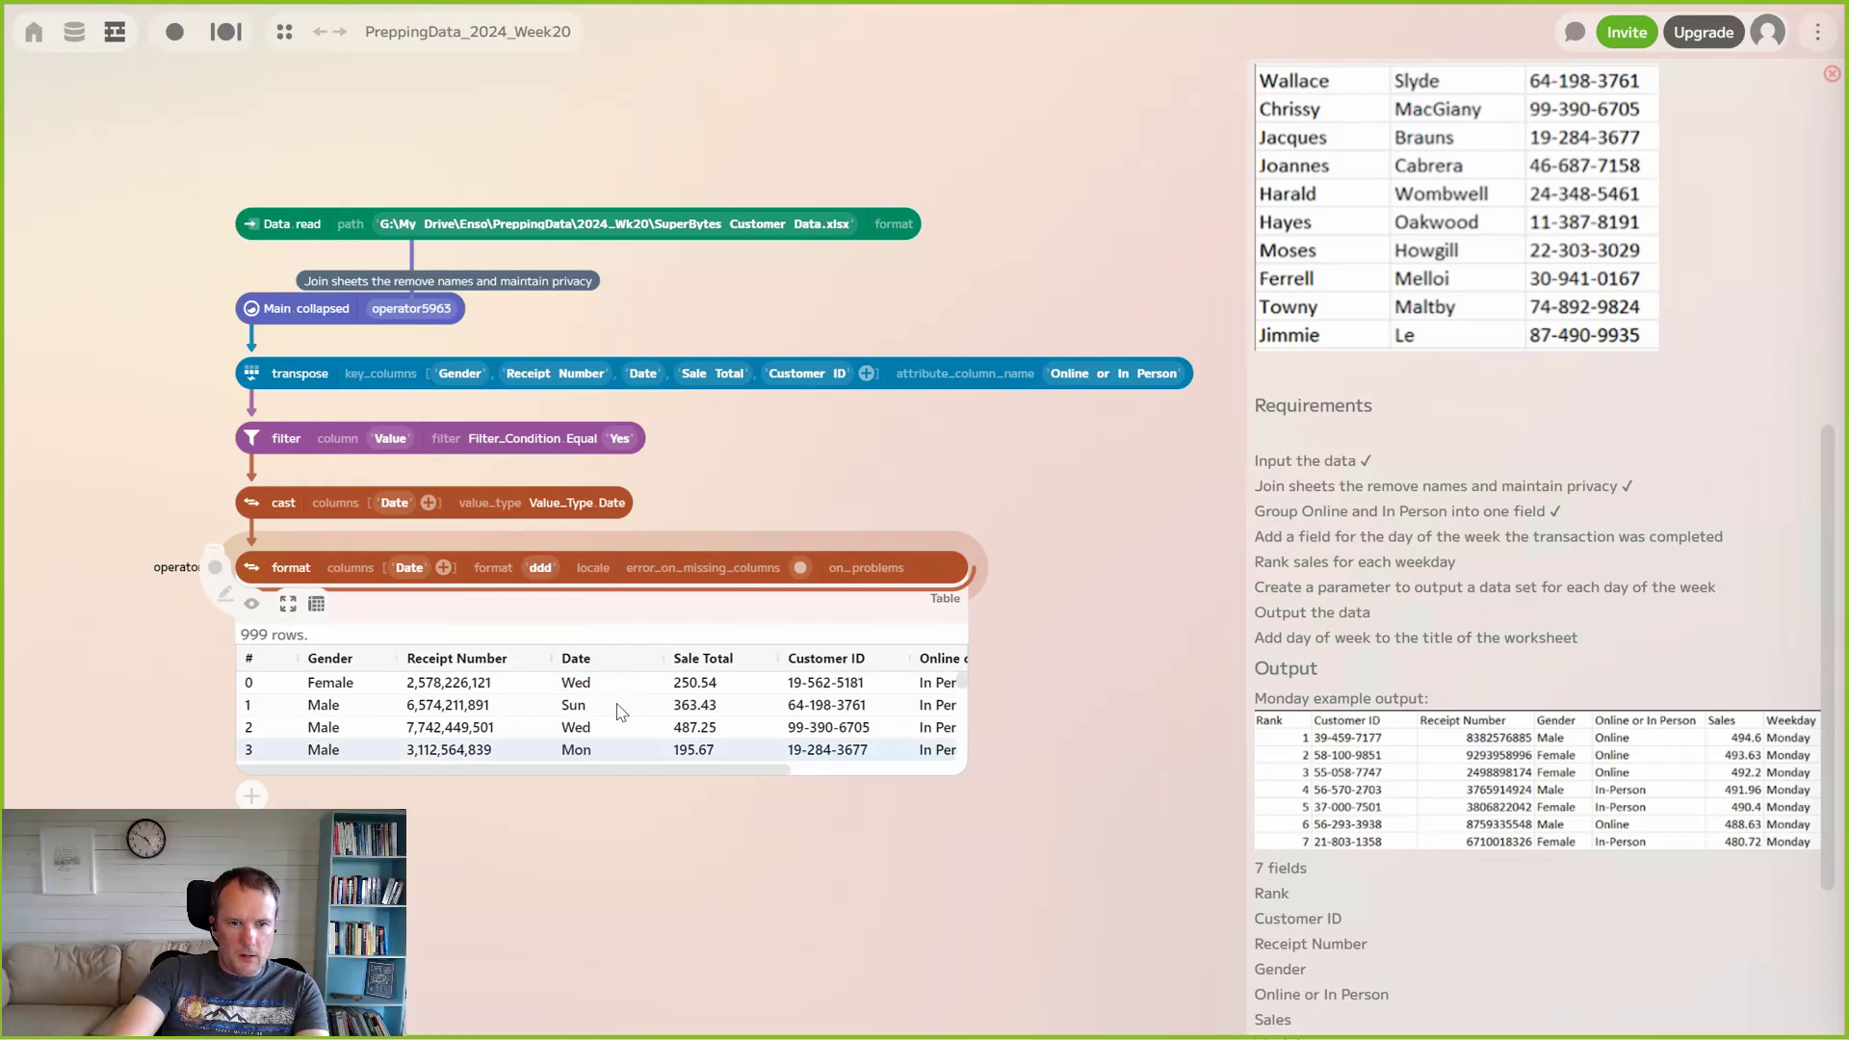
pyautogui.click(555, 572)
pyautogui.write('d')
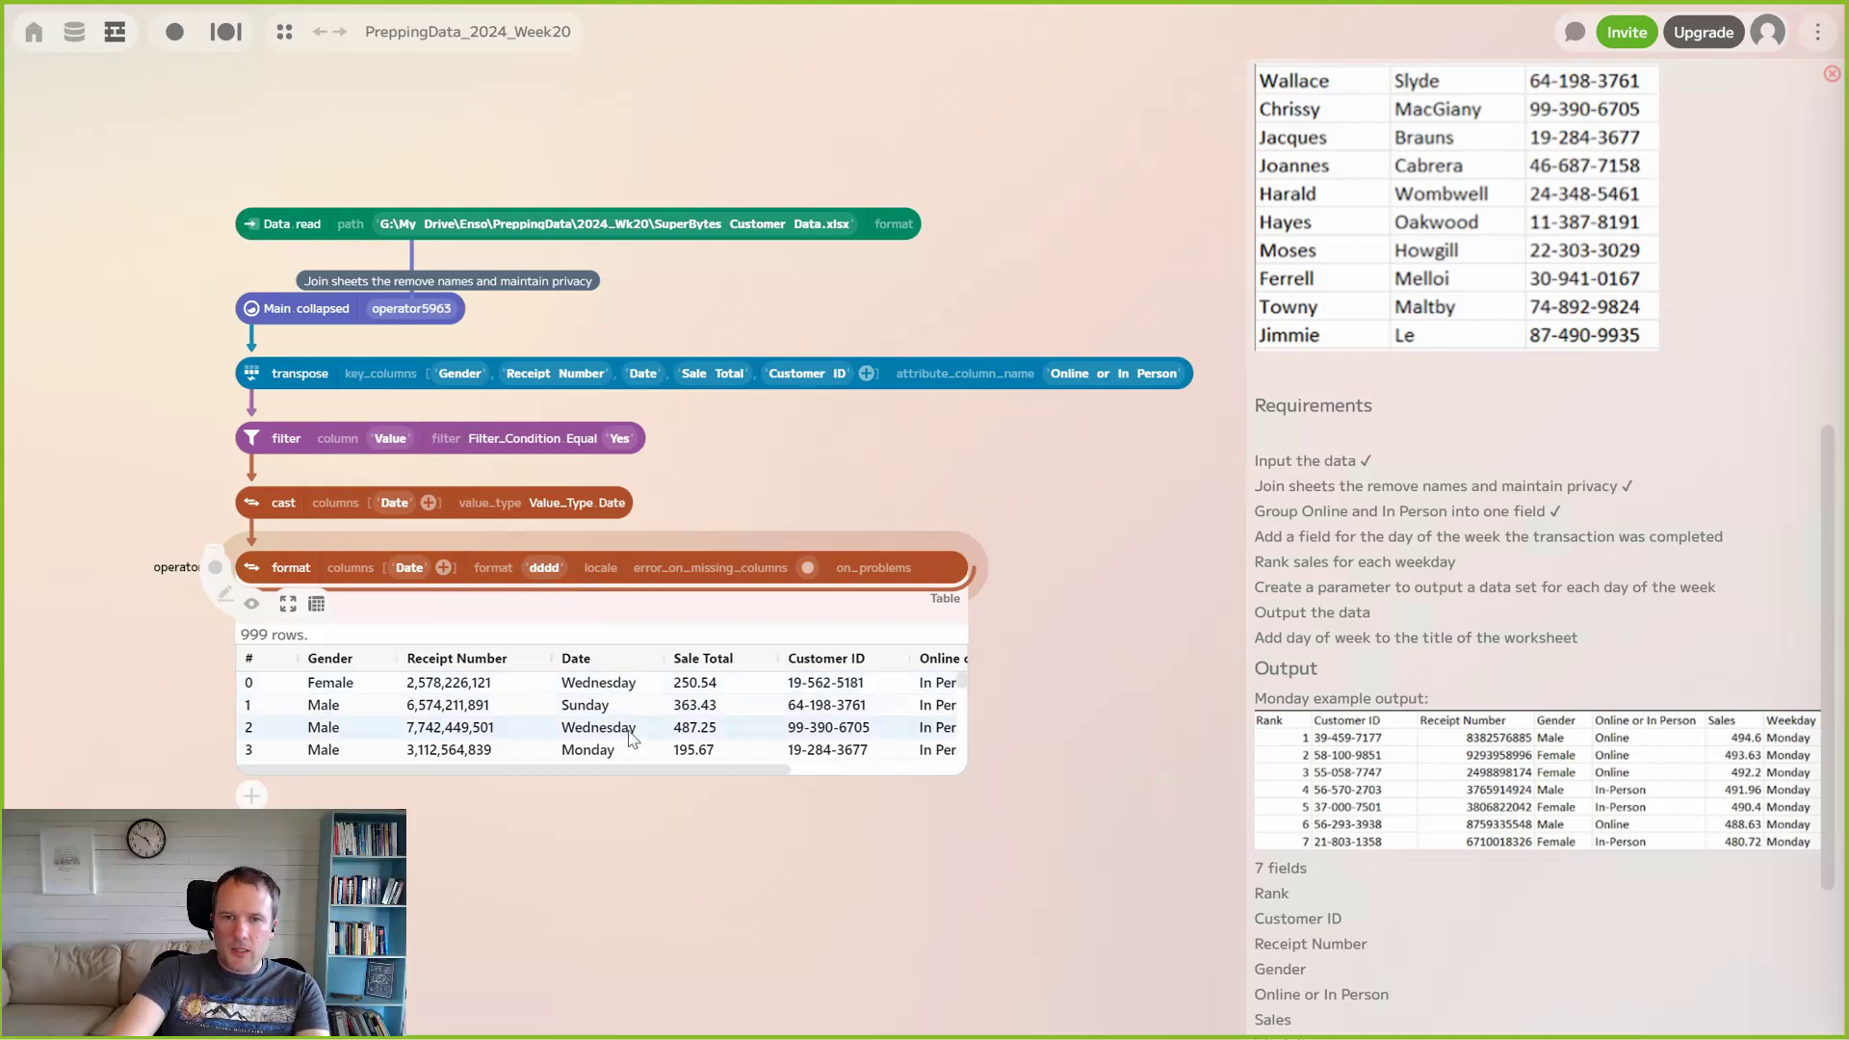
pyautogui.click(253, 607)
# Add a rename_columns component beneath format that renames Date to "Weekday", and check the result in its output table
pyautogui.click(251, 641)
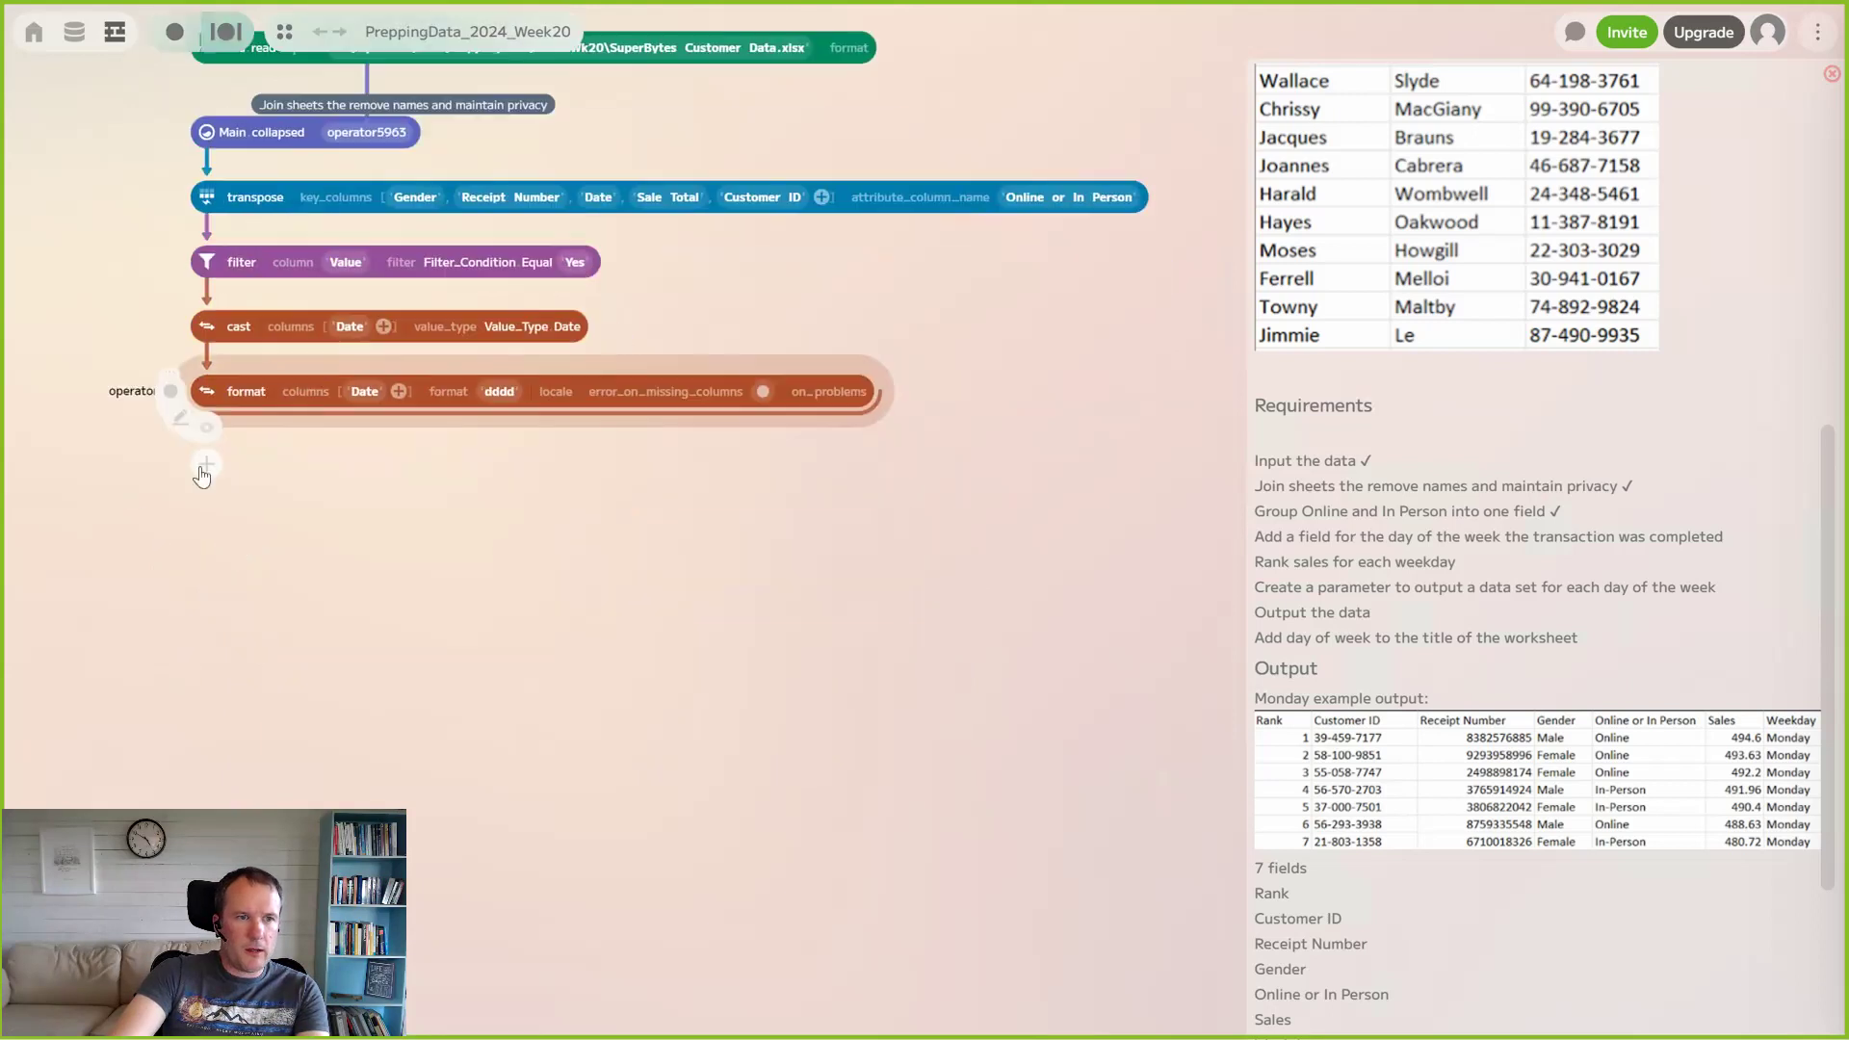
pyautogui.write('ren')
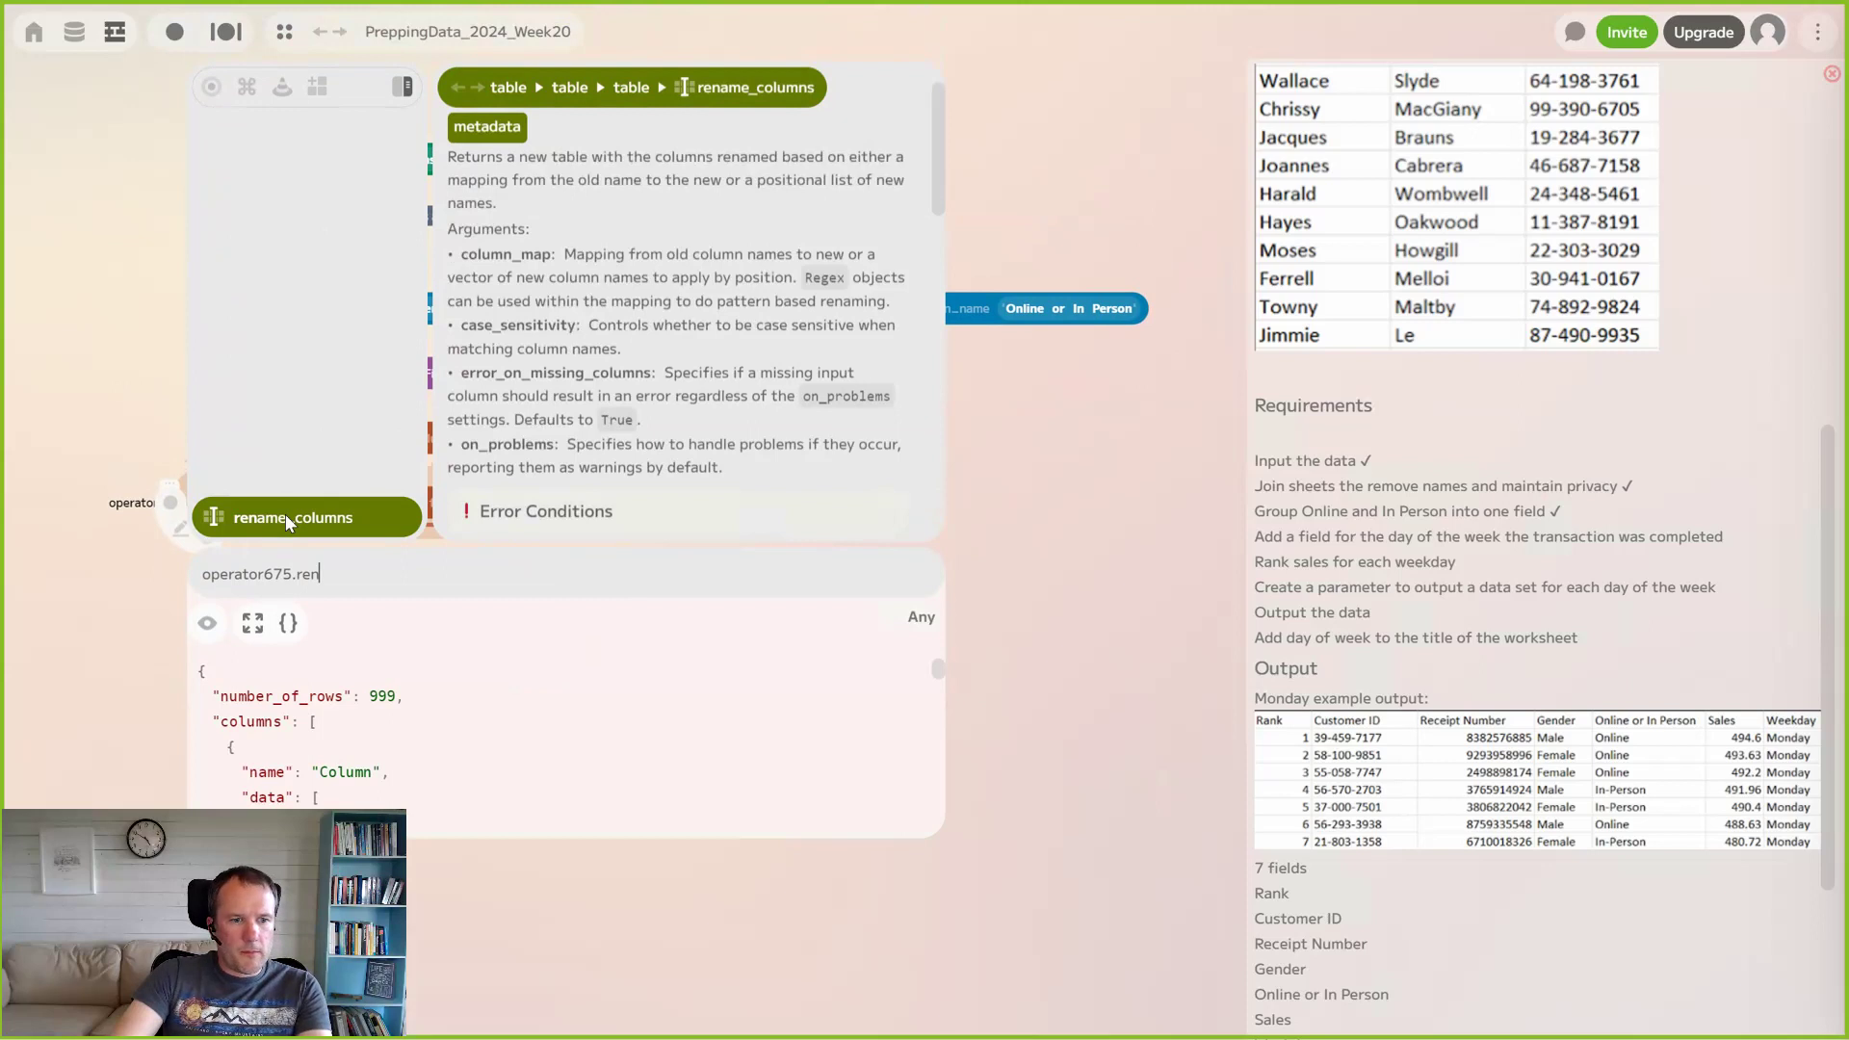
pyautogui.click(285, 517)
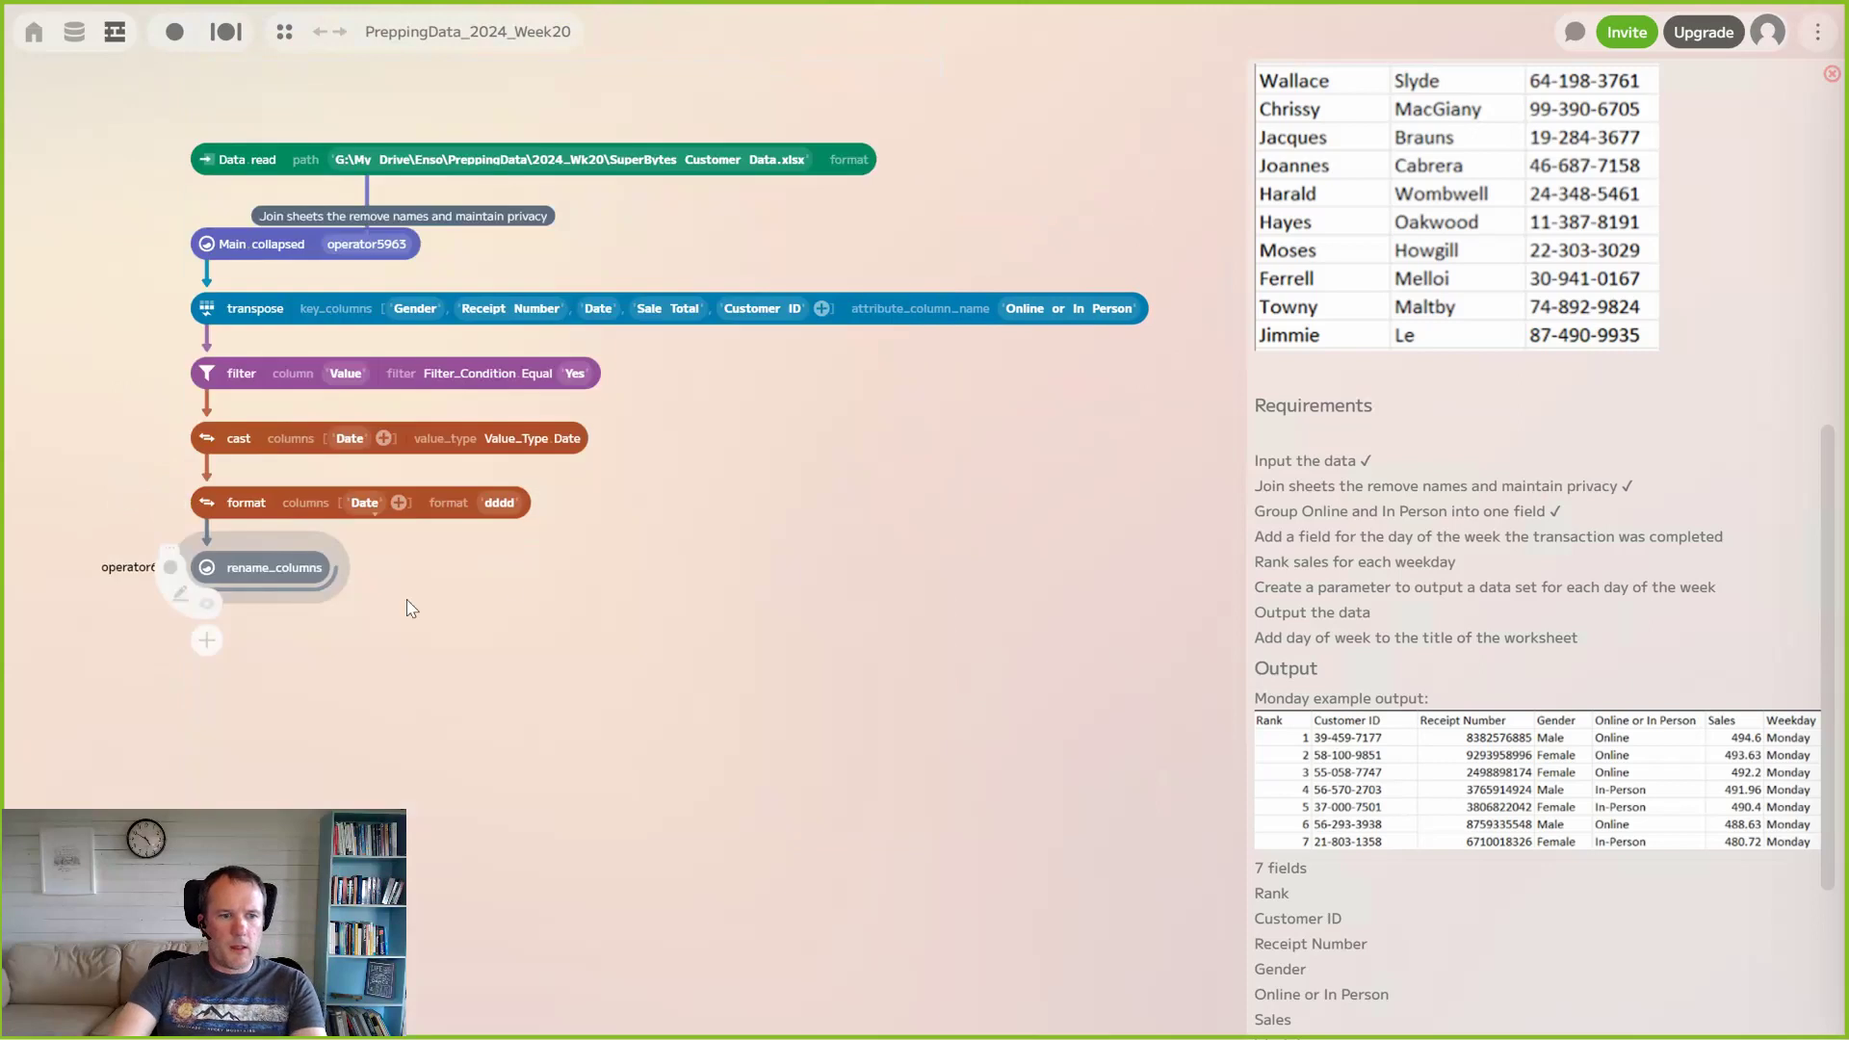
pyautogui.click(436, 568)
pyautogui.click(521, 569)
pyautogui.click(505, 689)
pyautogui.click(580, 566)
pyautogui.write('Weekday')
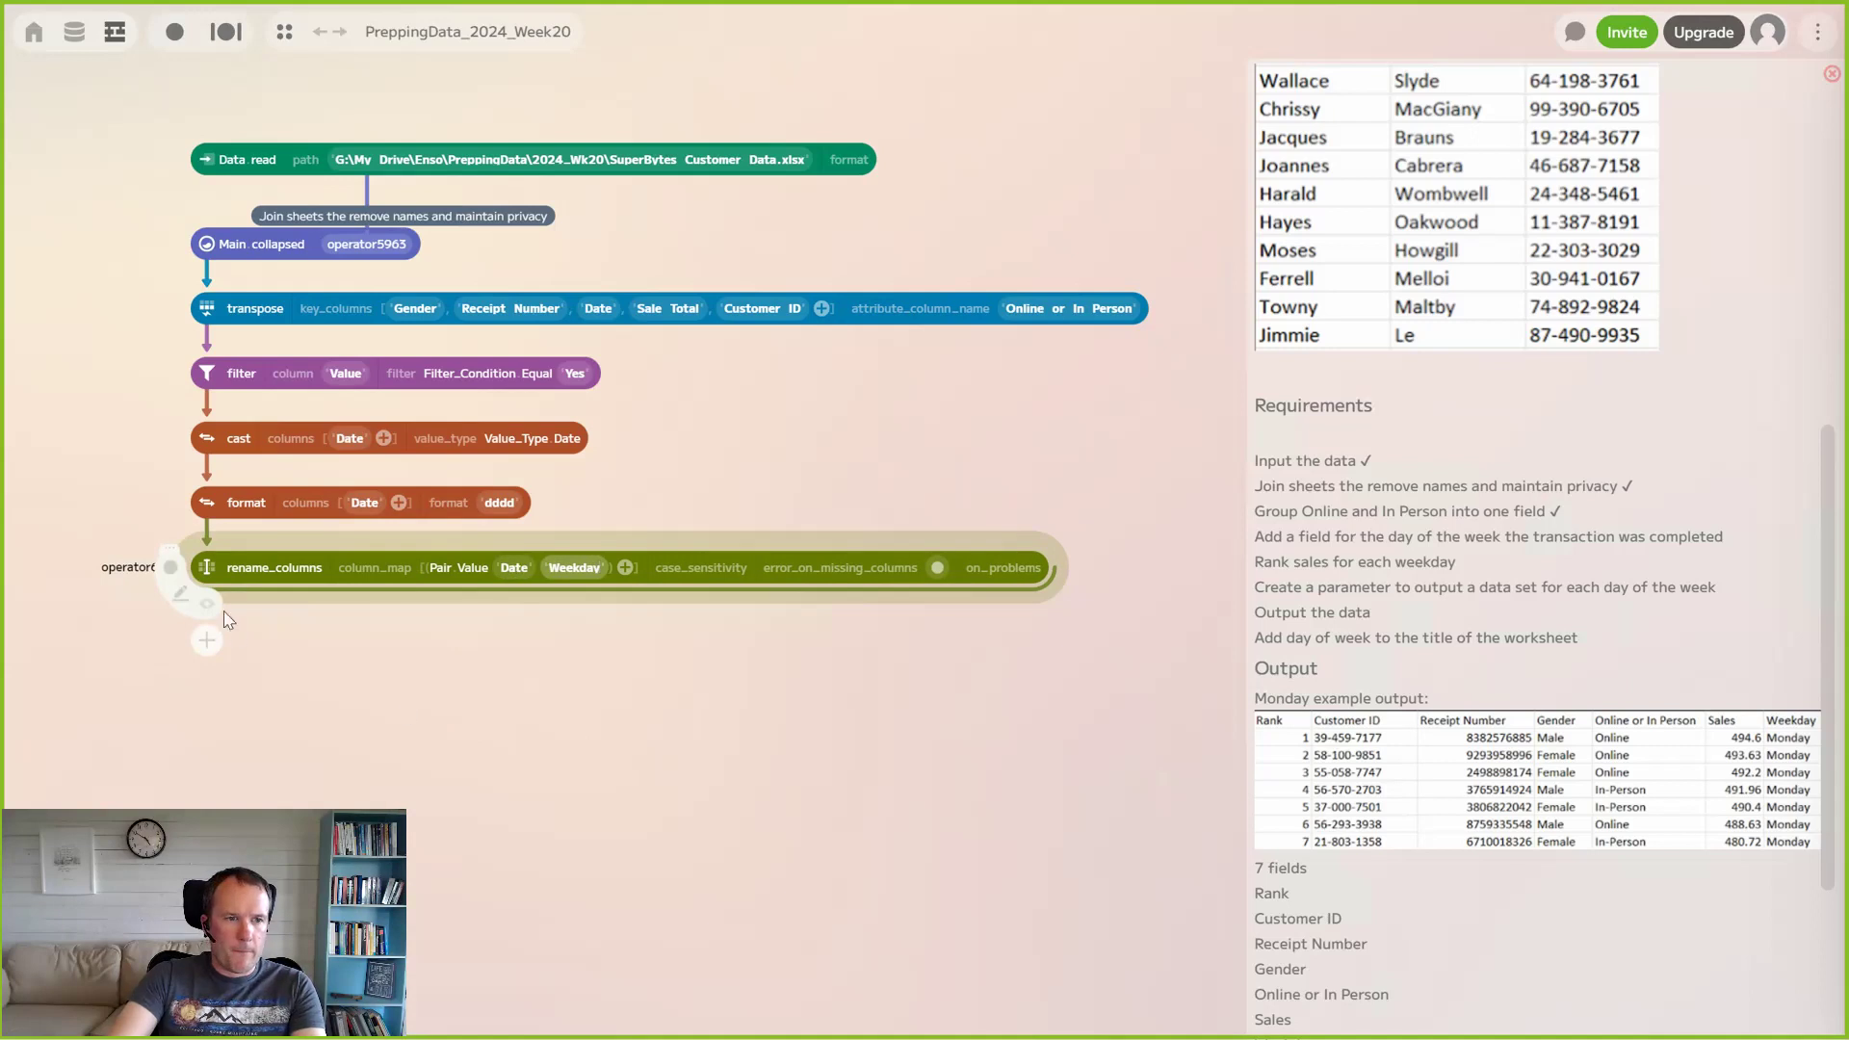
pyautogui.click(207, 604)
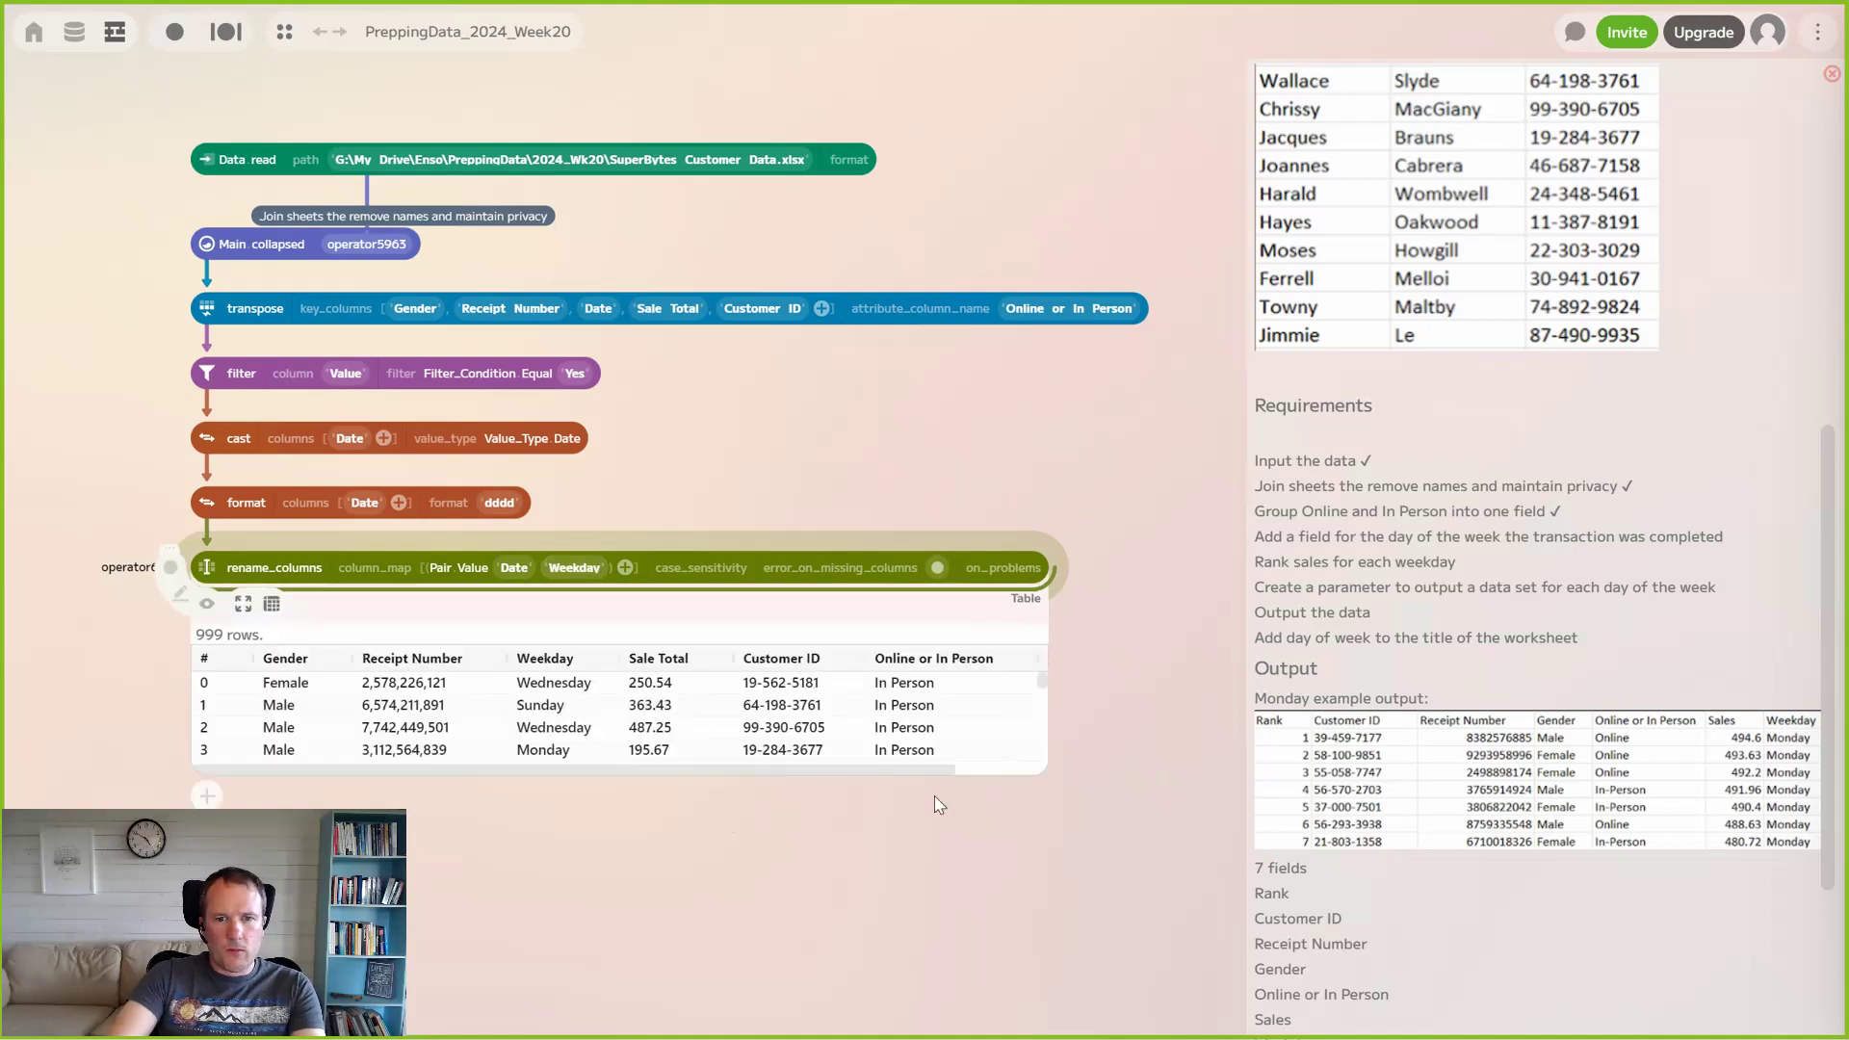
pyautogui.moveTo(933, 771); pyautogui.dragTo(883, 798)
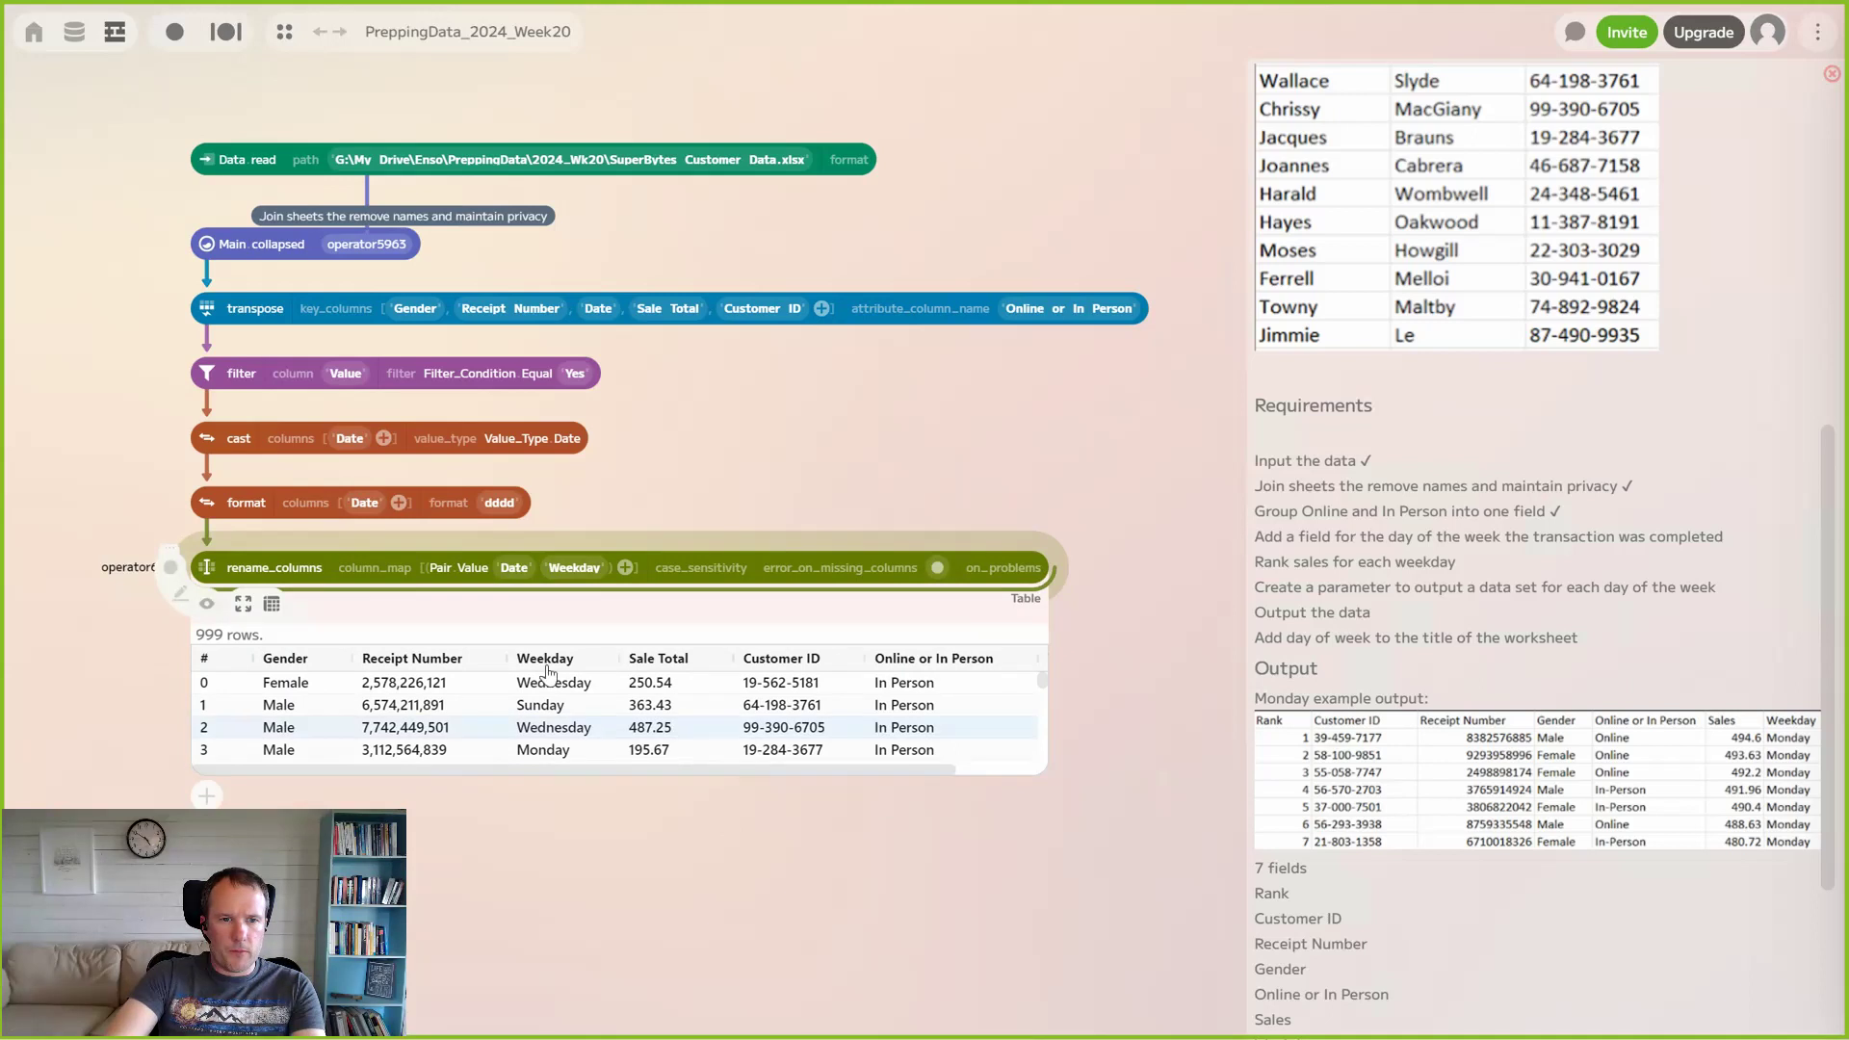
pyautogui.click(208, 607)
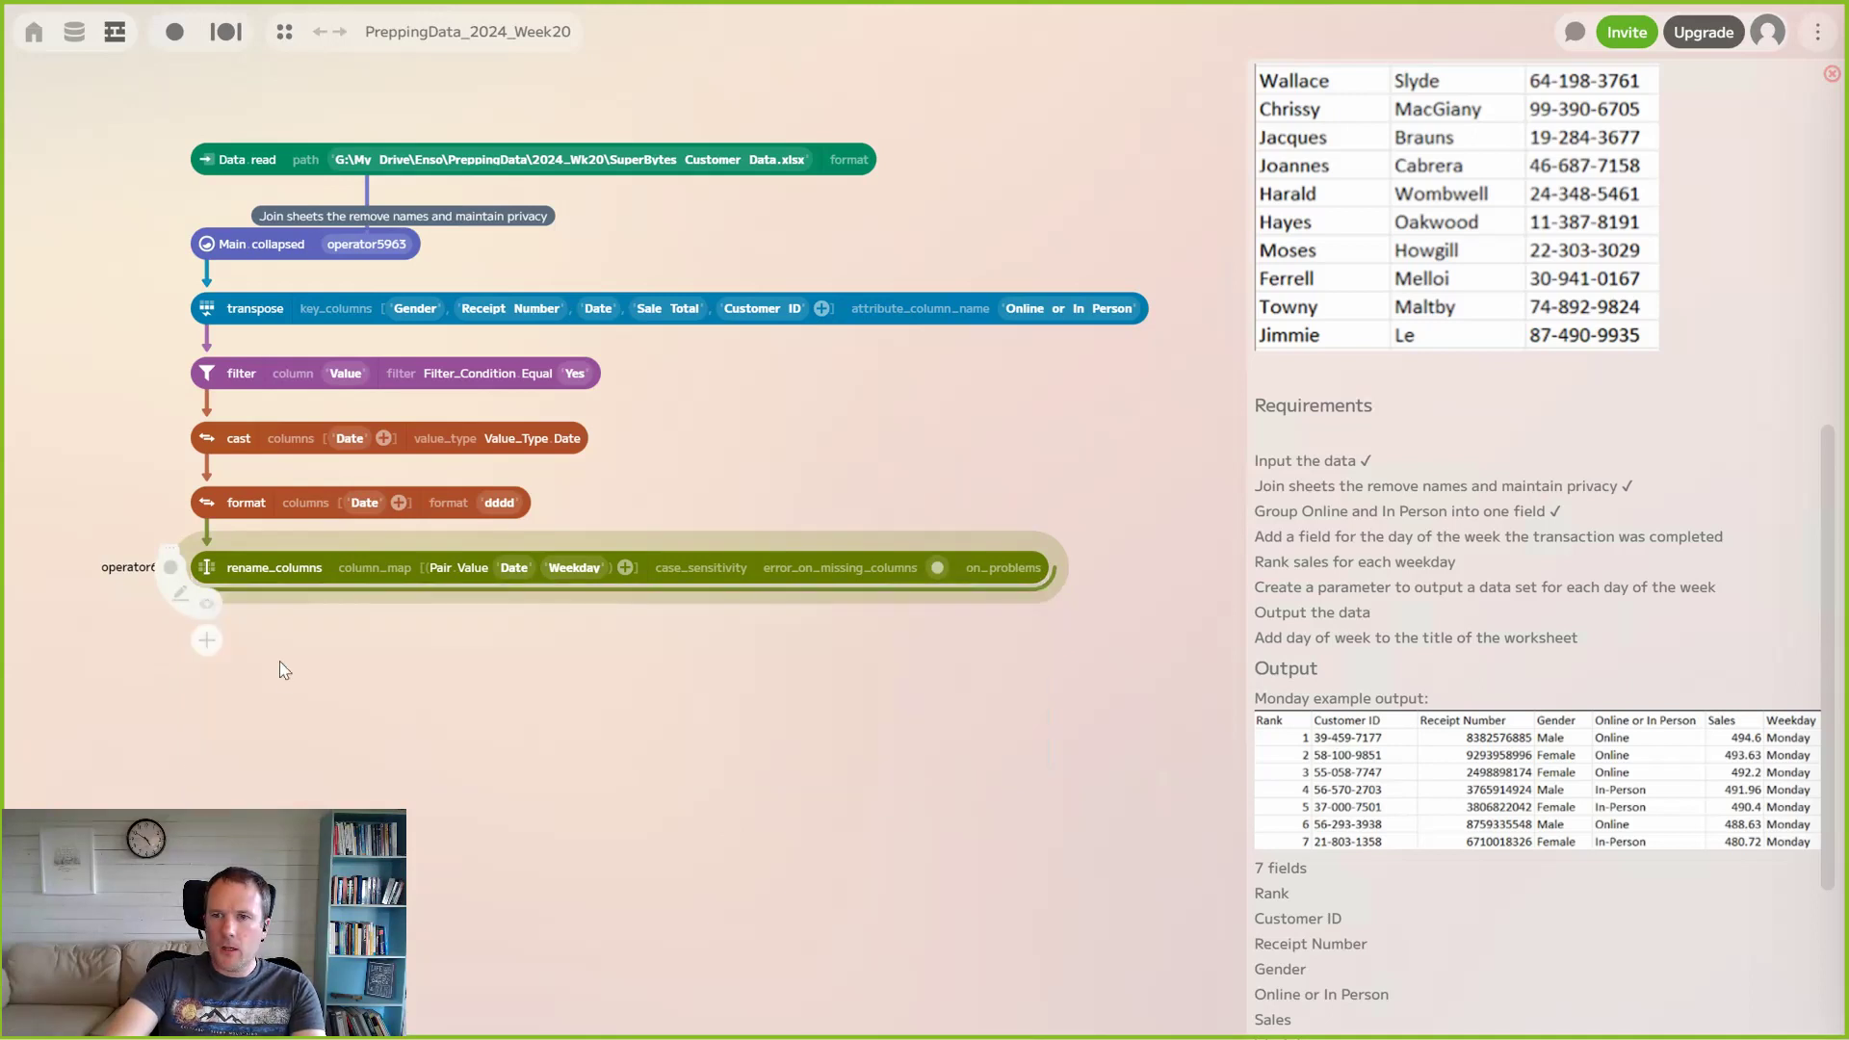
# Add a check mark to the "Add a field for the day of the week the transaction was completed" requirement
pyautogui.click(1767, 537)
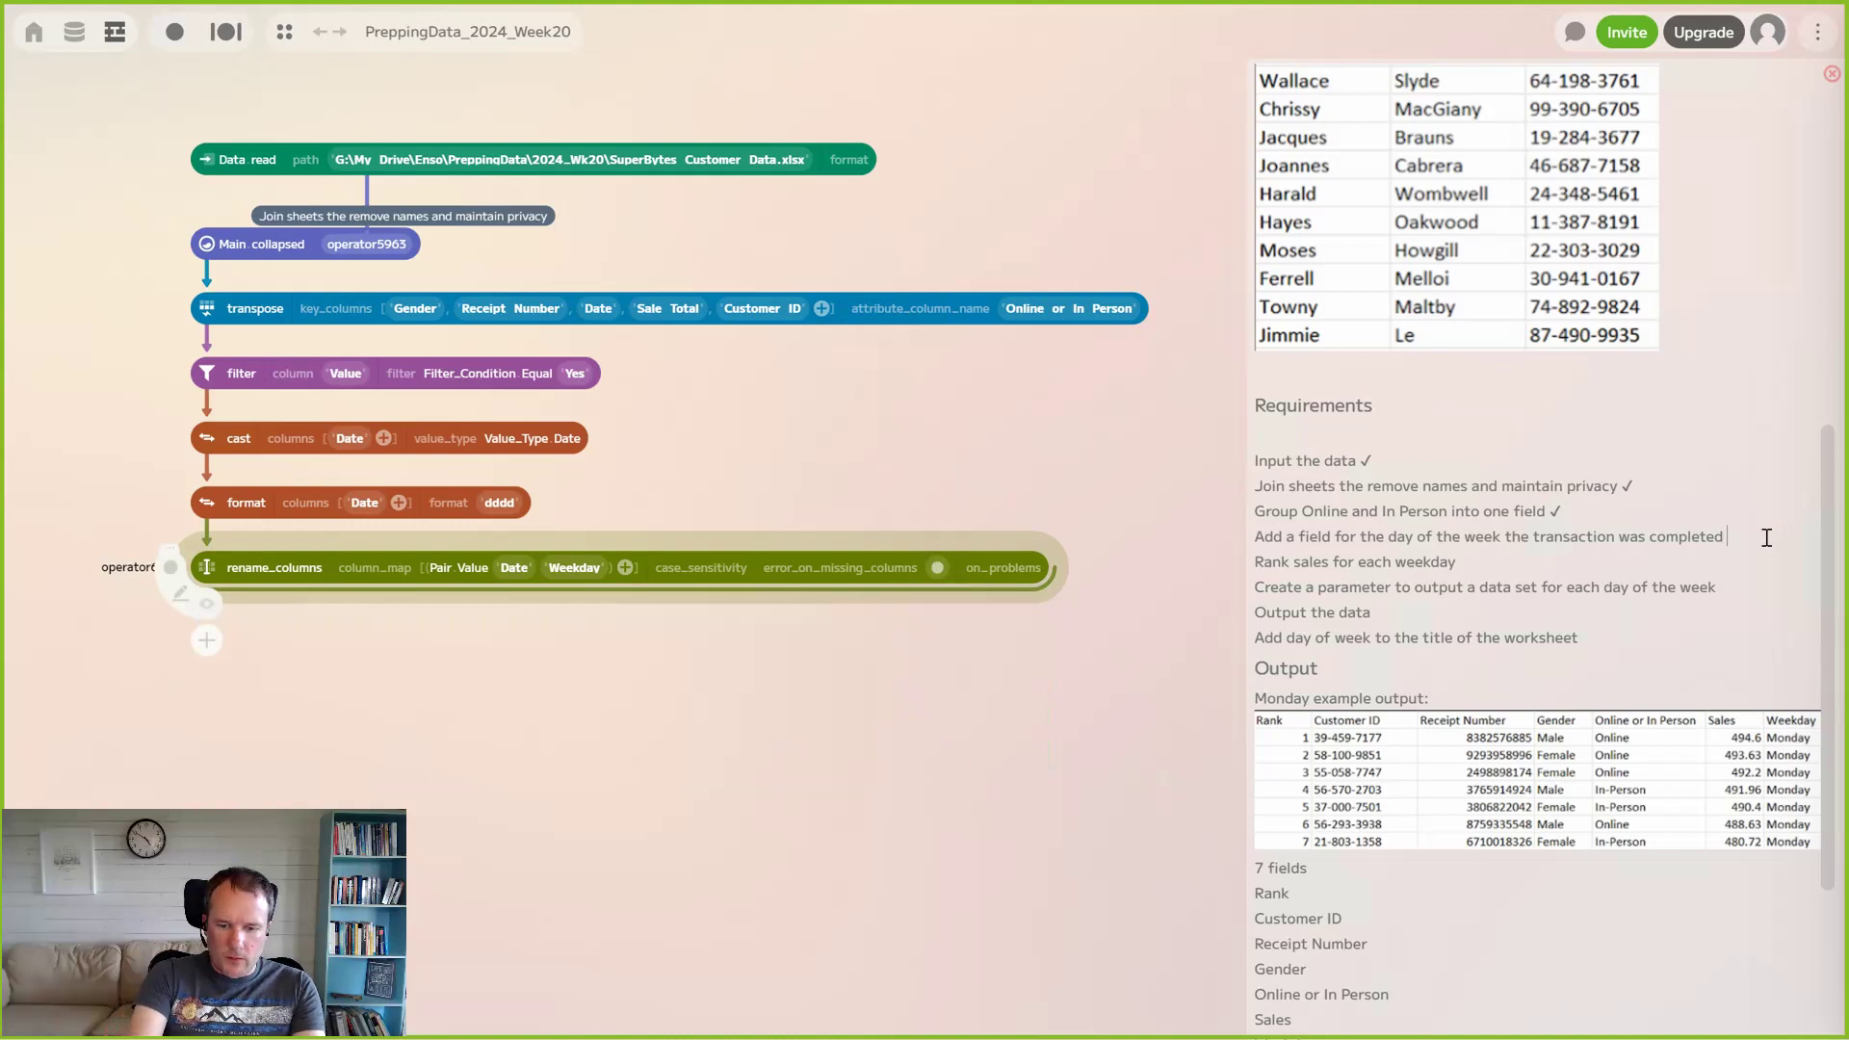
pyautogui.press('super+period')
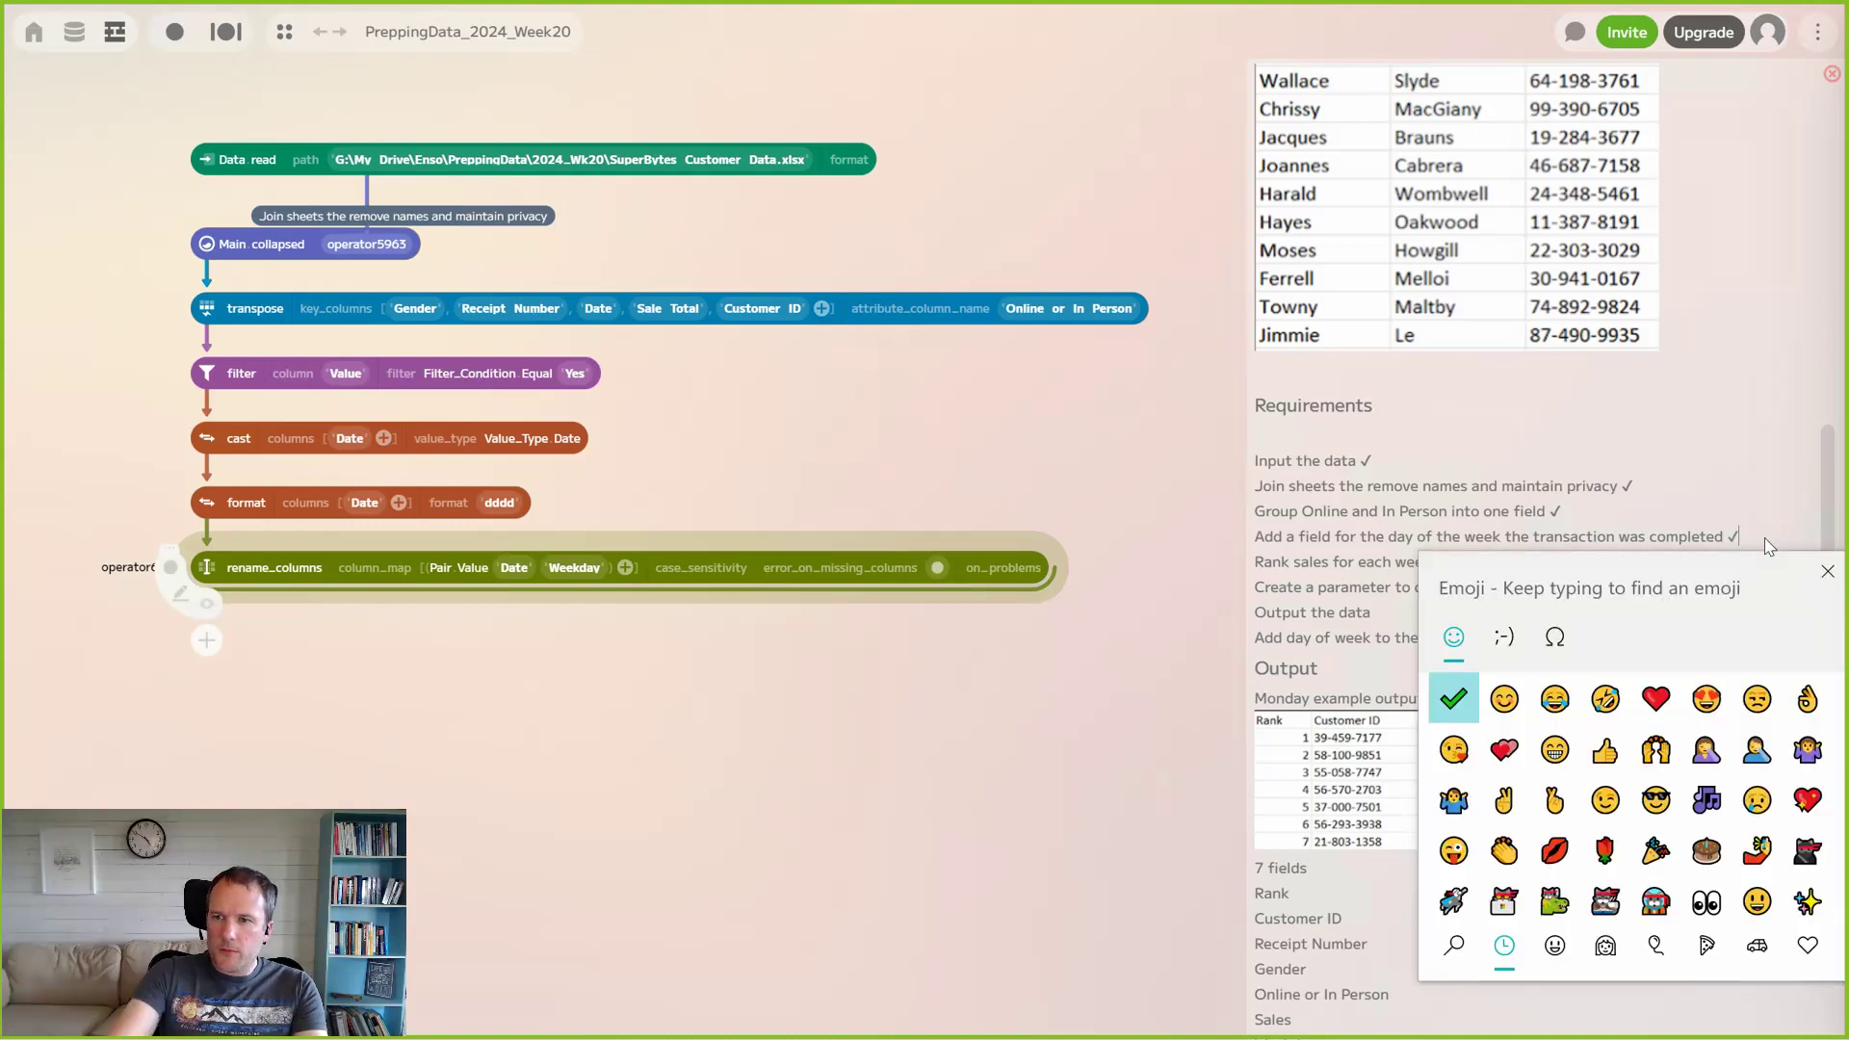
pyautogui.click(1819, 575)
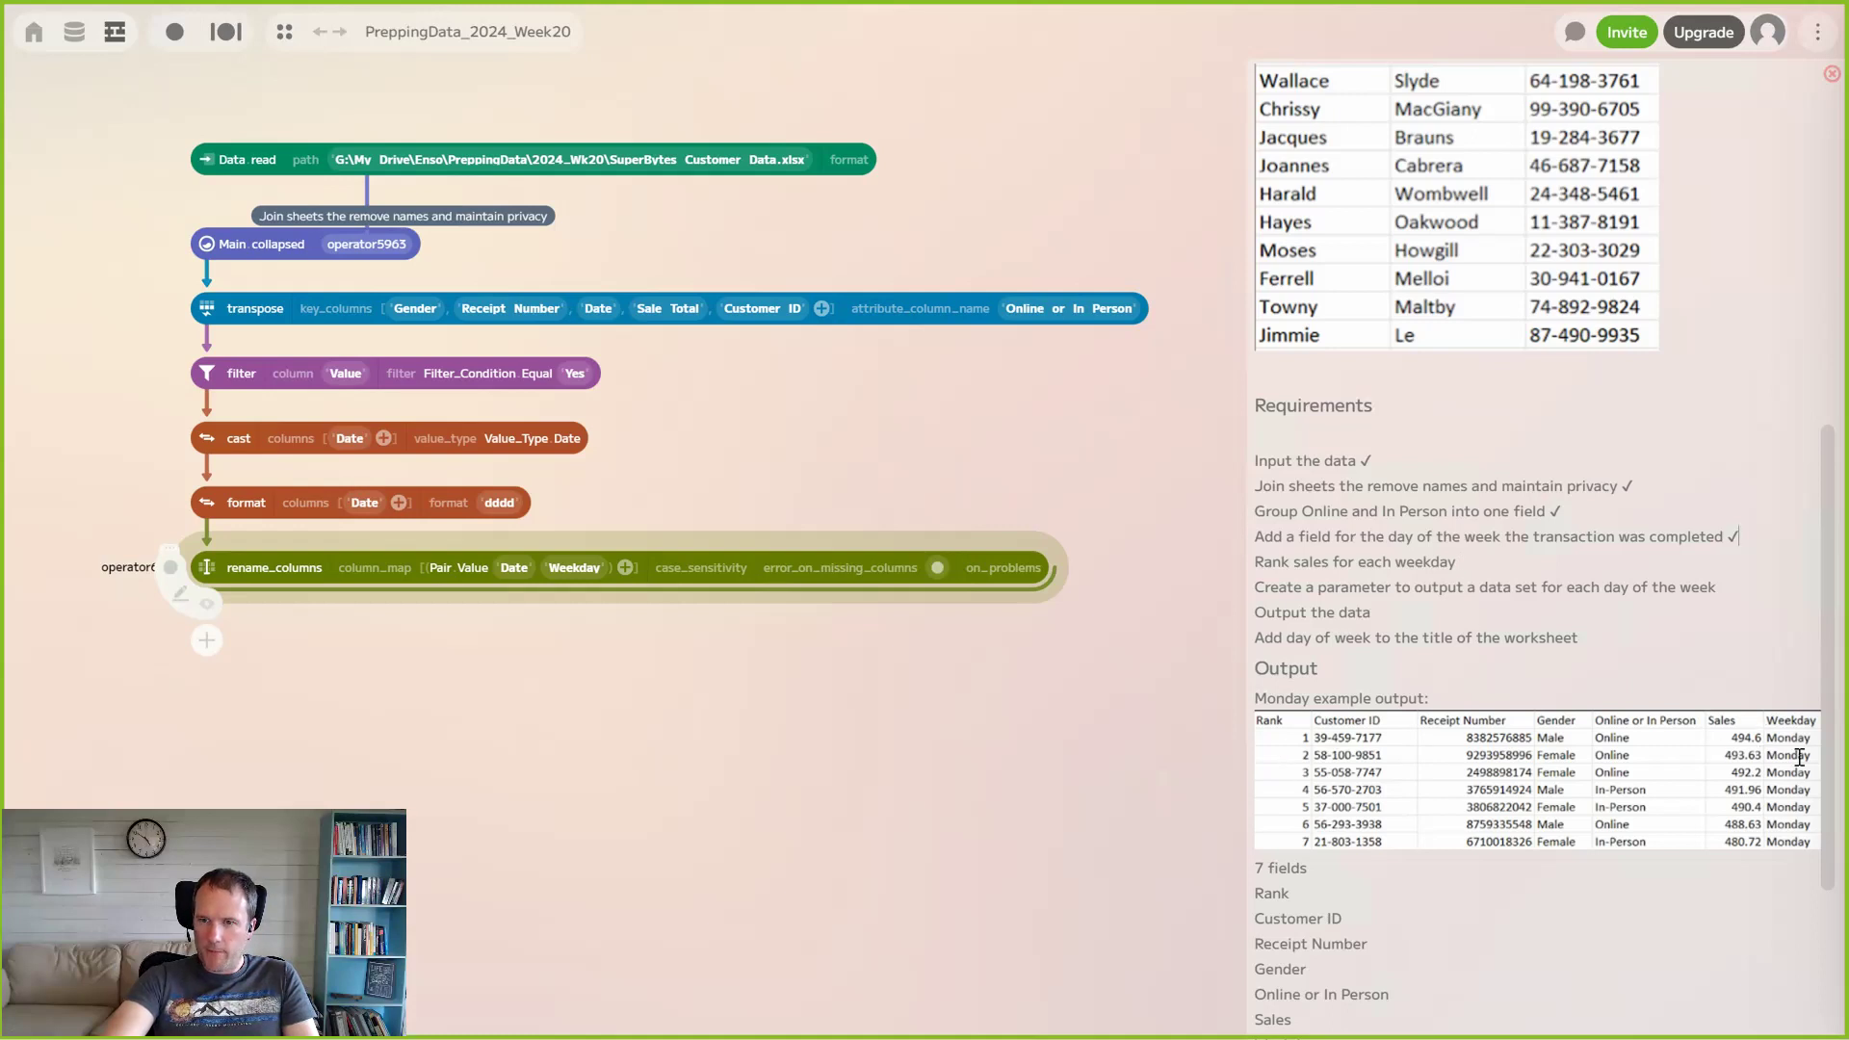
# Add a rank (add_row_number) component beneath rename_columns and name its new column "Rank"
pyautogui.scroll(-2, 606, 673)
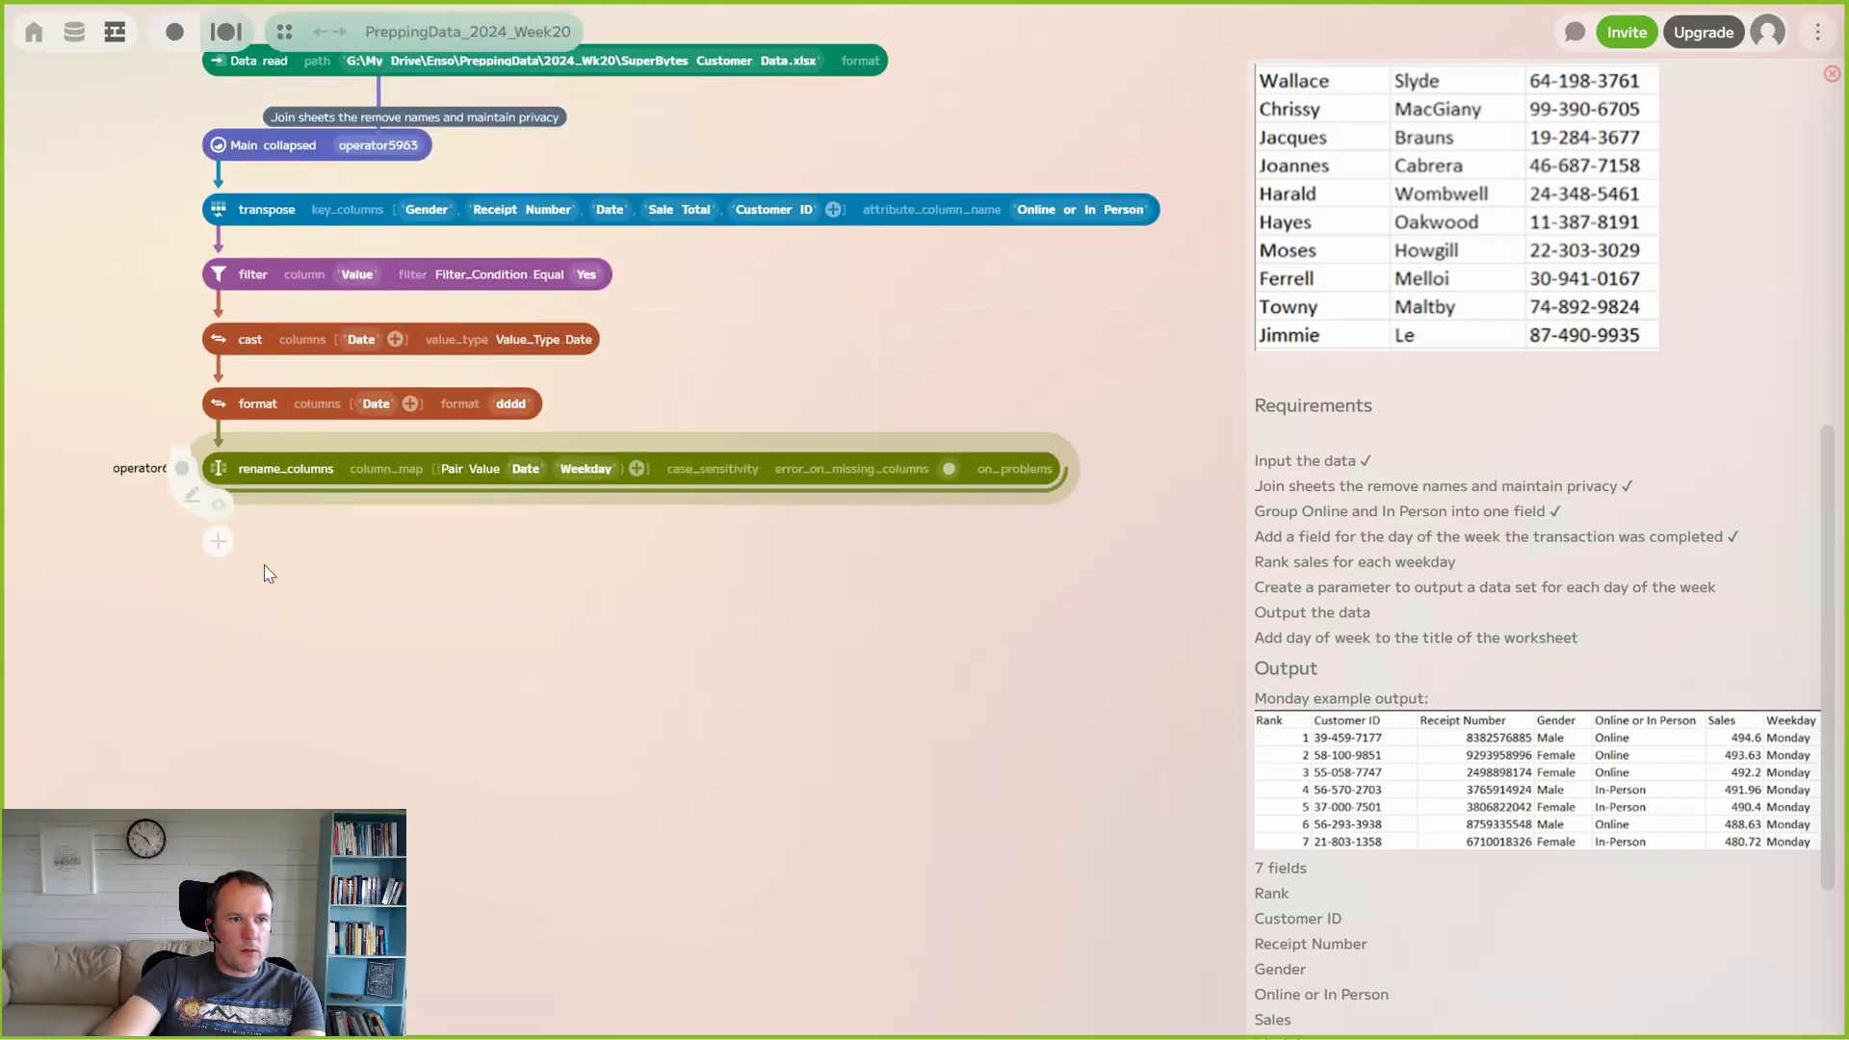
pyautogui.click(221, 547)
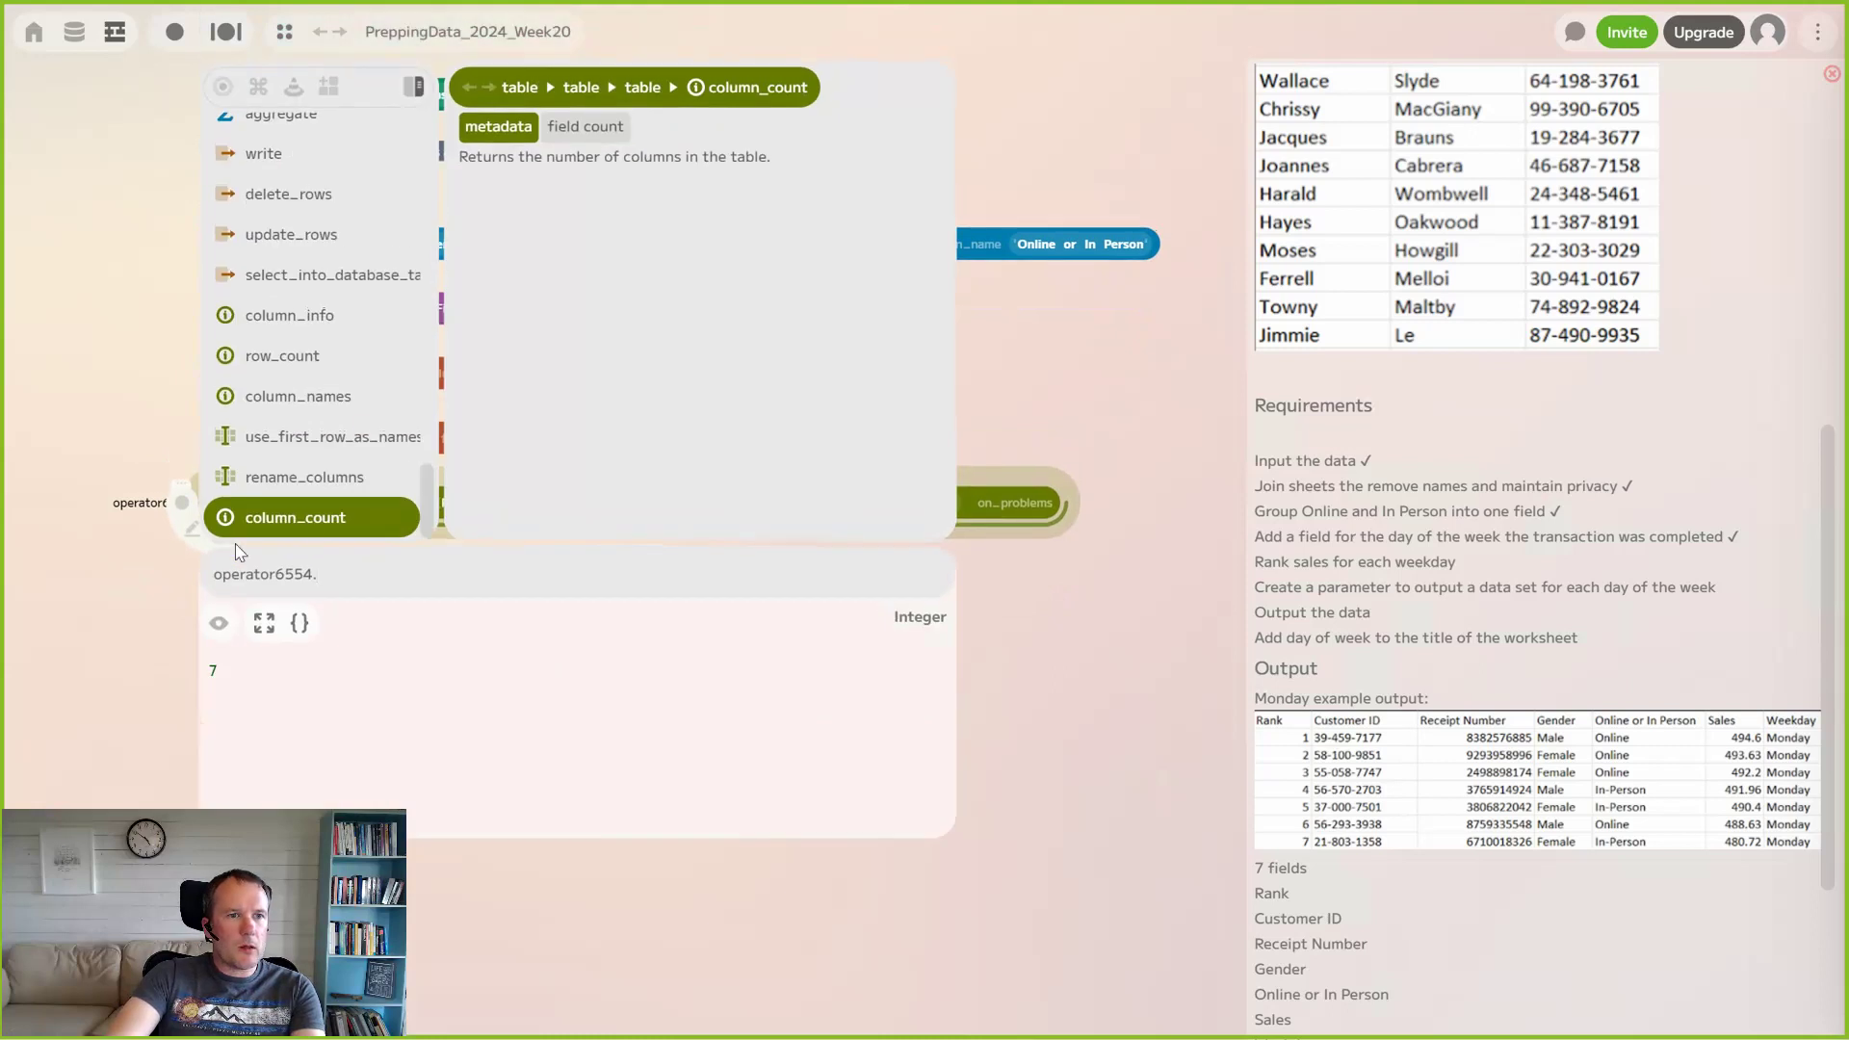
pyautogui.write('rank')
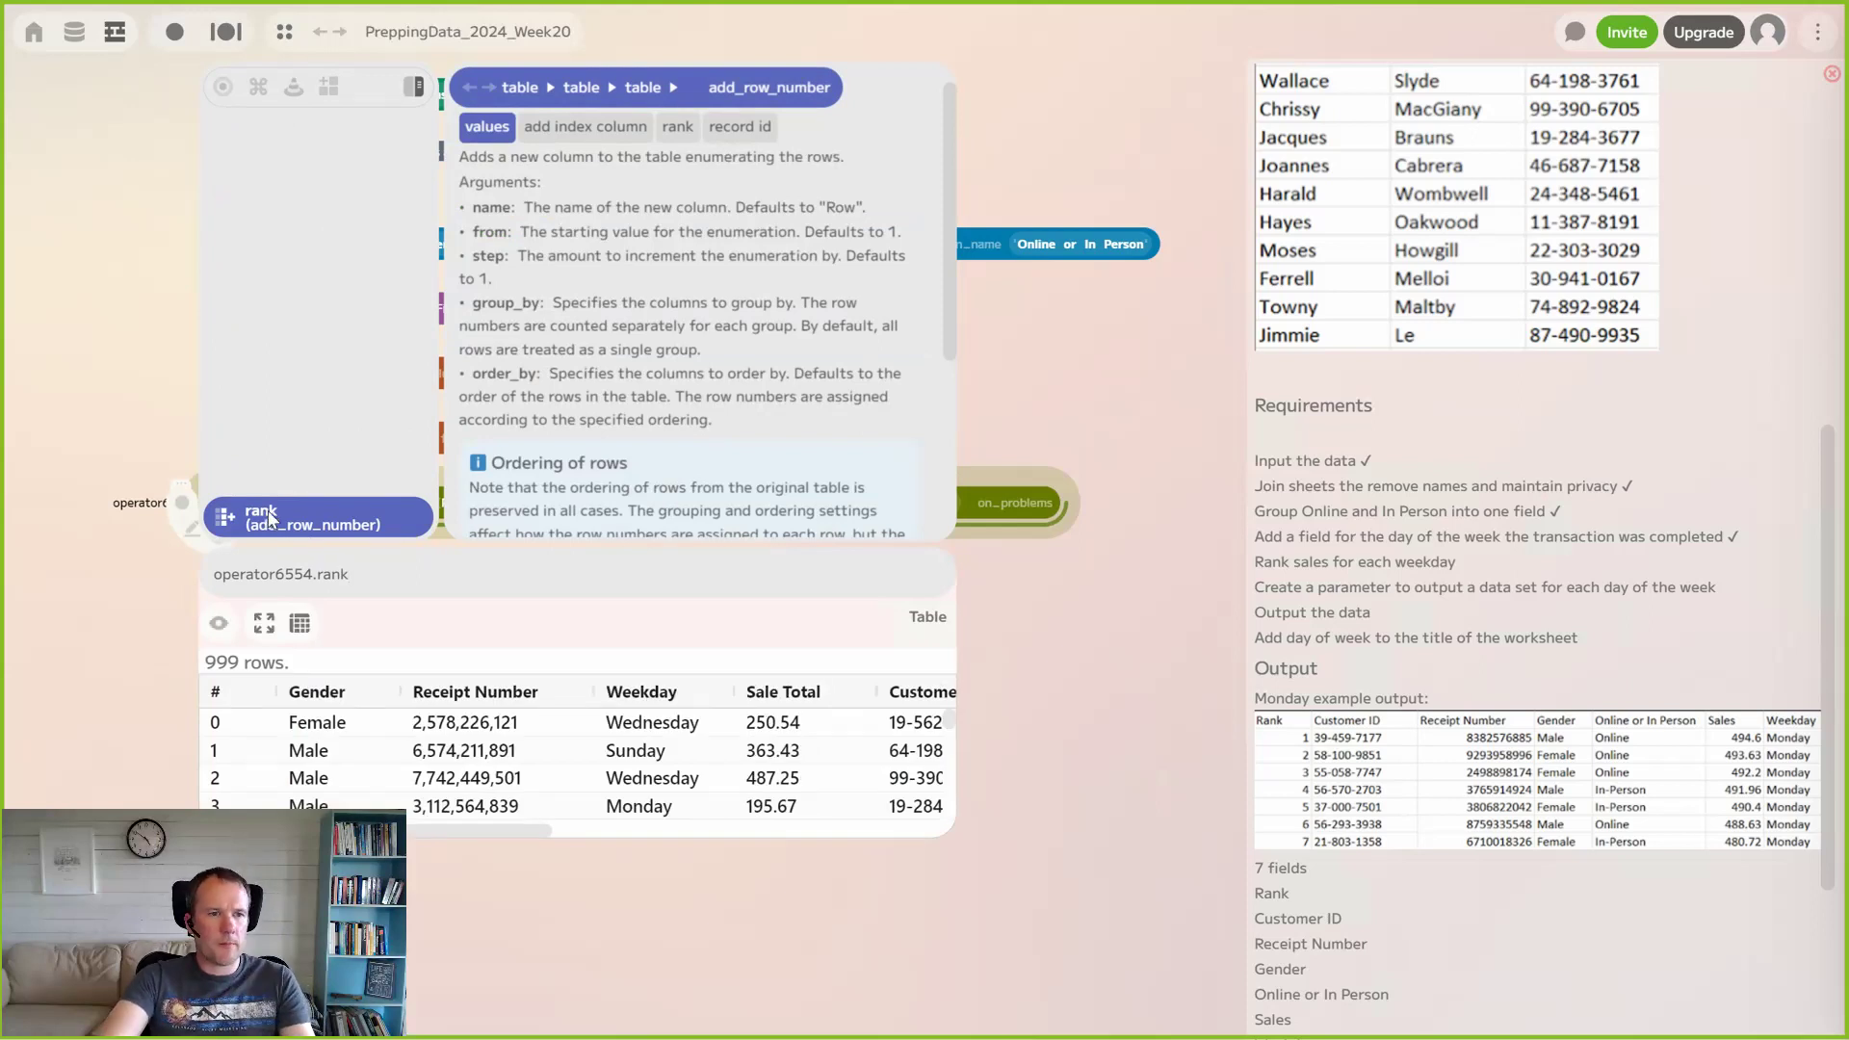
pyautogui.click(269, 518)
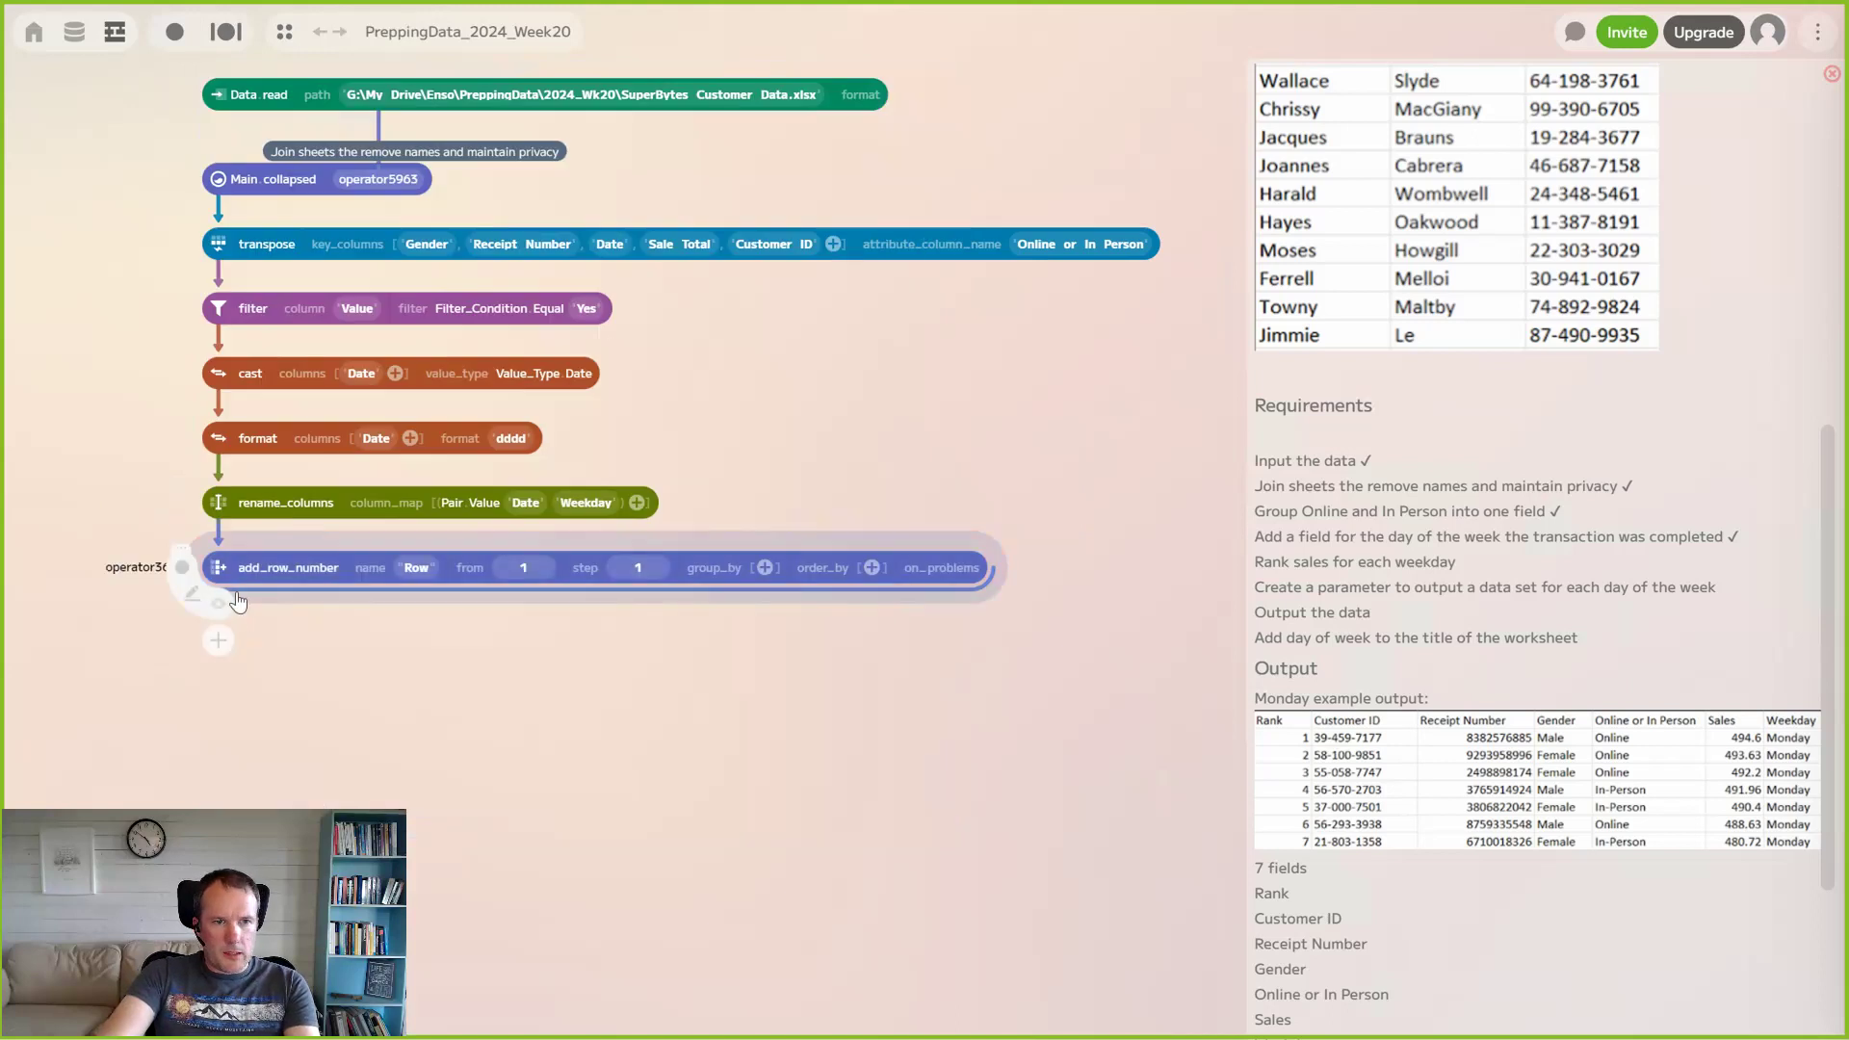
pyautogui.doubleClick(418, 574)
pyautogui.write('Rank')
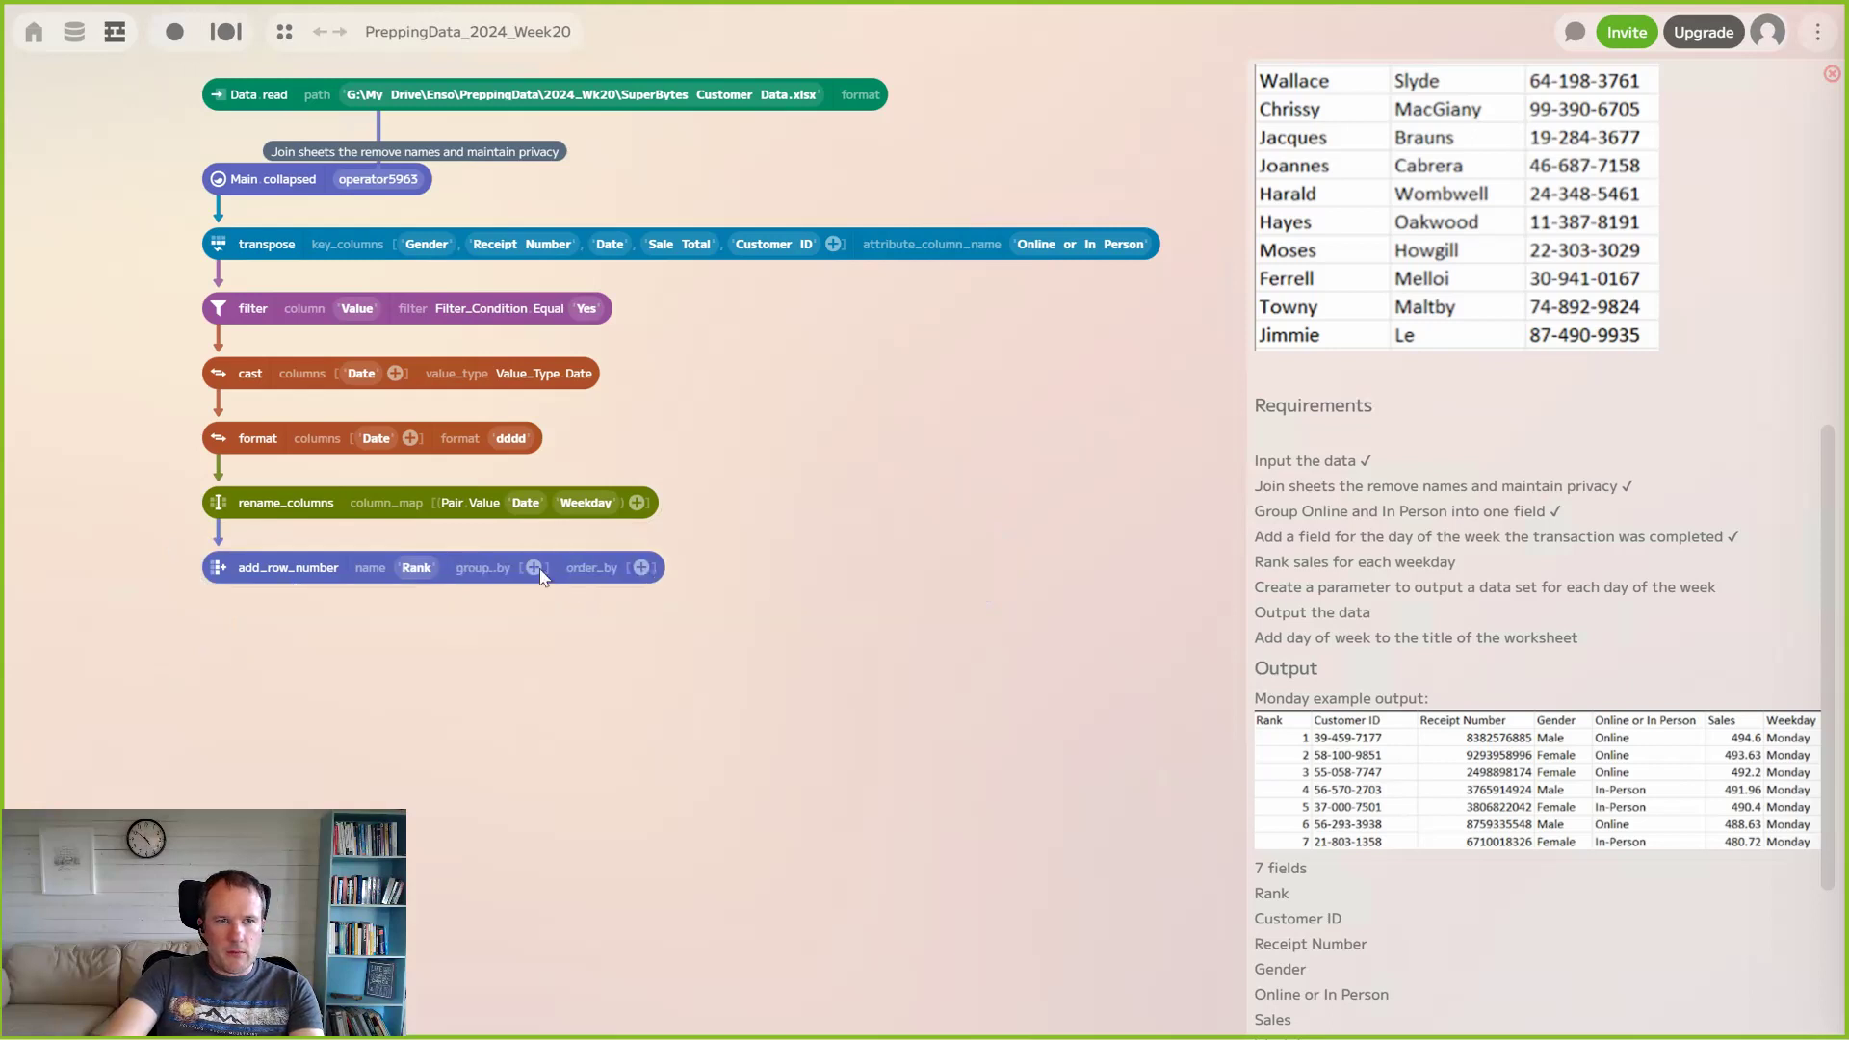
# Set the add_row_number component to group by the Weekday column
pyautogui.click(533, 568)
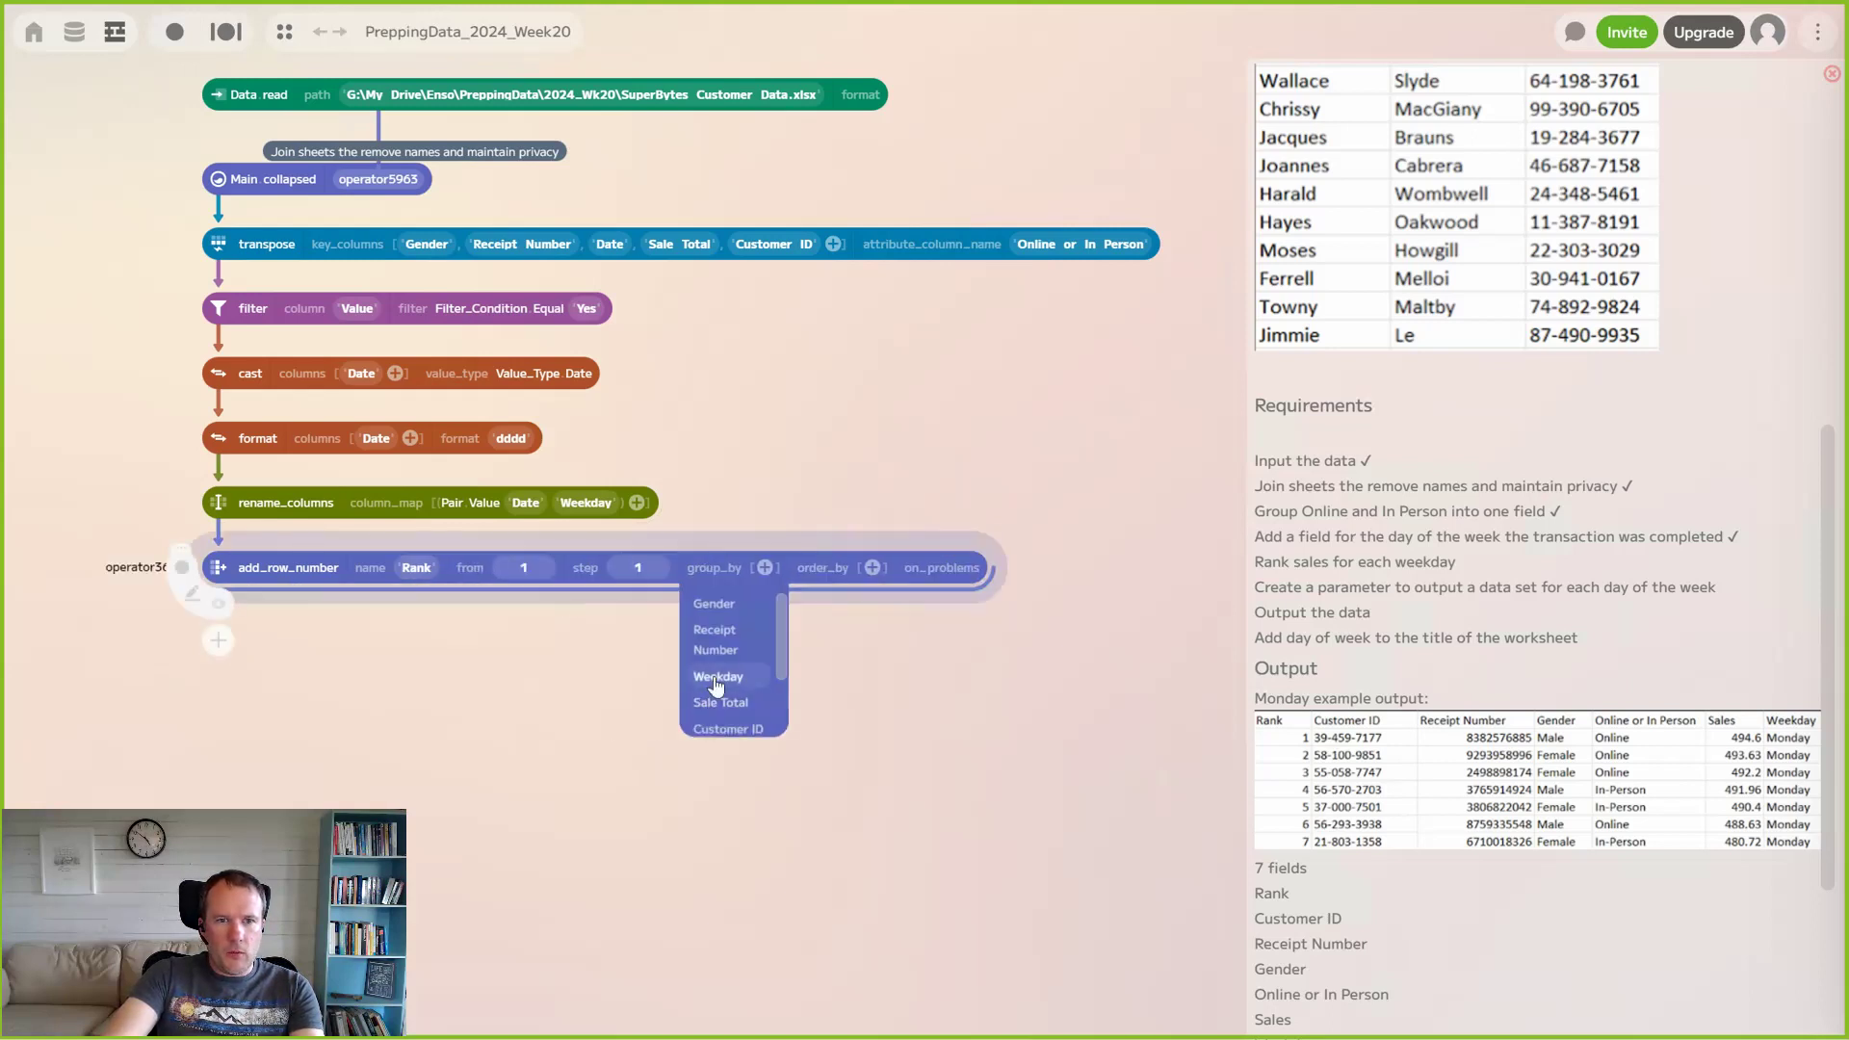
pyautogui.click(715, 685)
pyautogui.click(595, 570)
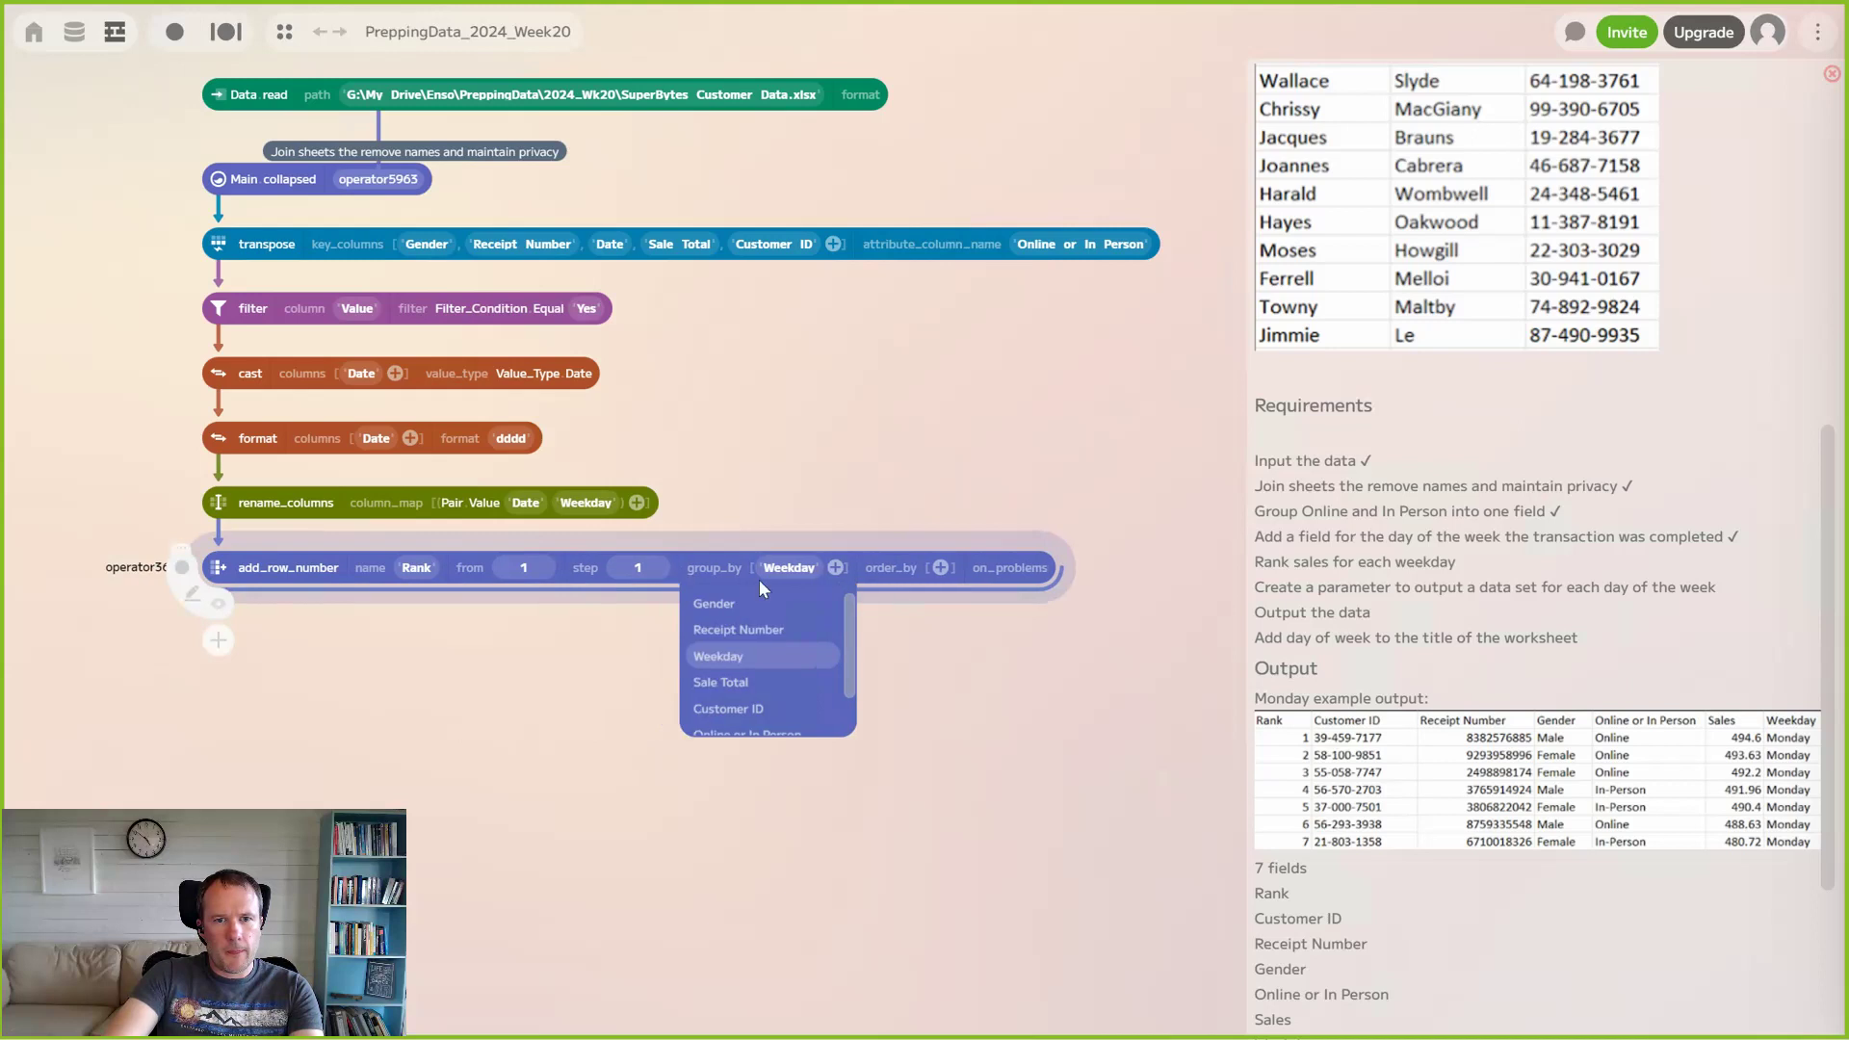
# Order the add_row_number ranking by the Sale Total column in descending direction
pyautogui.click(940, 568)
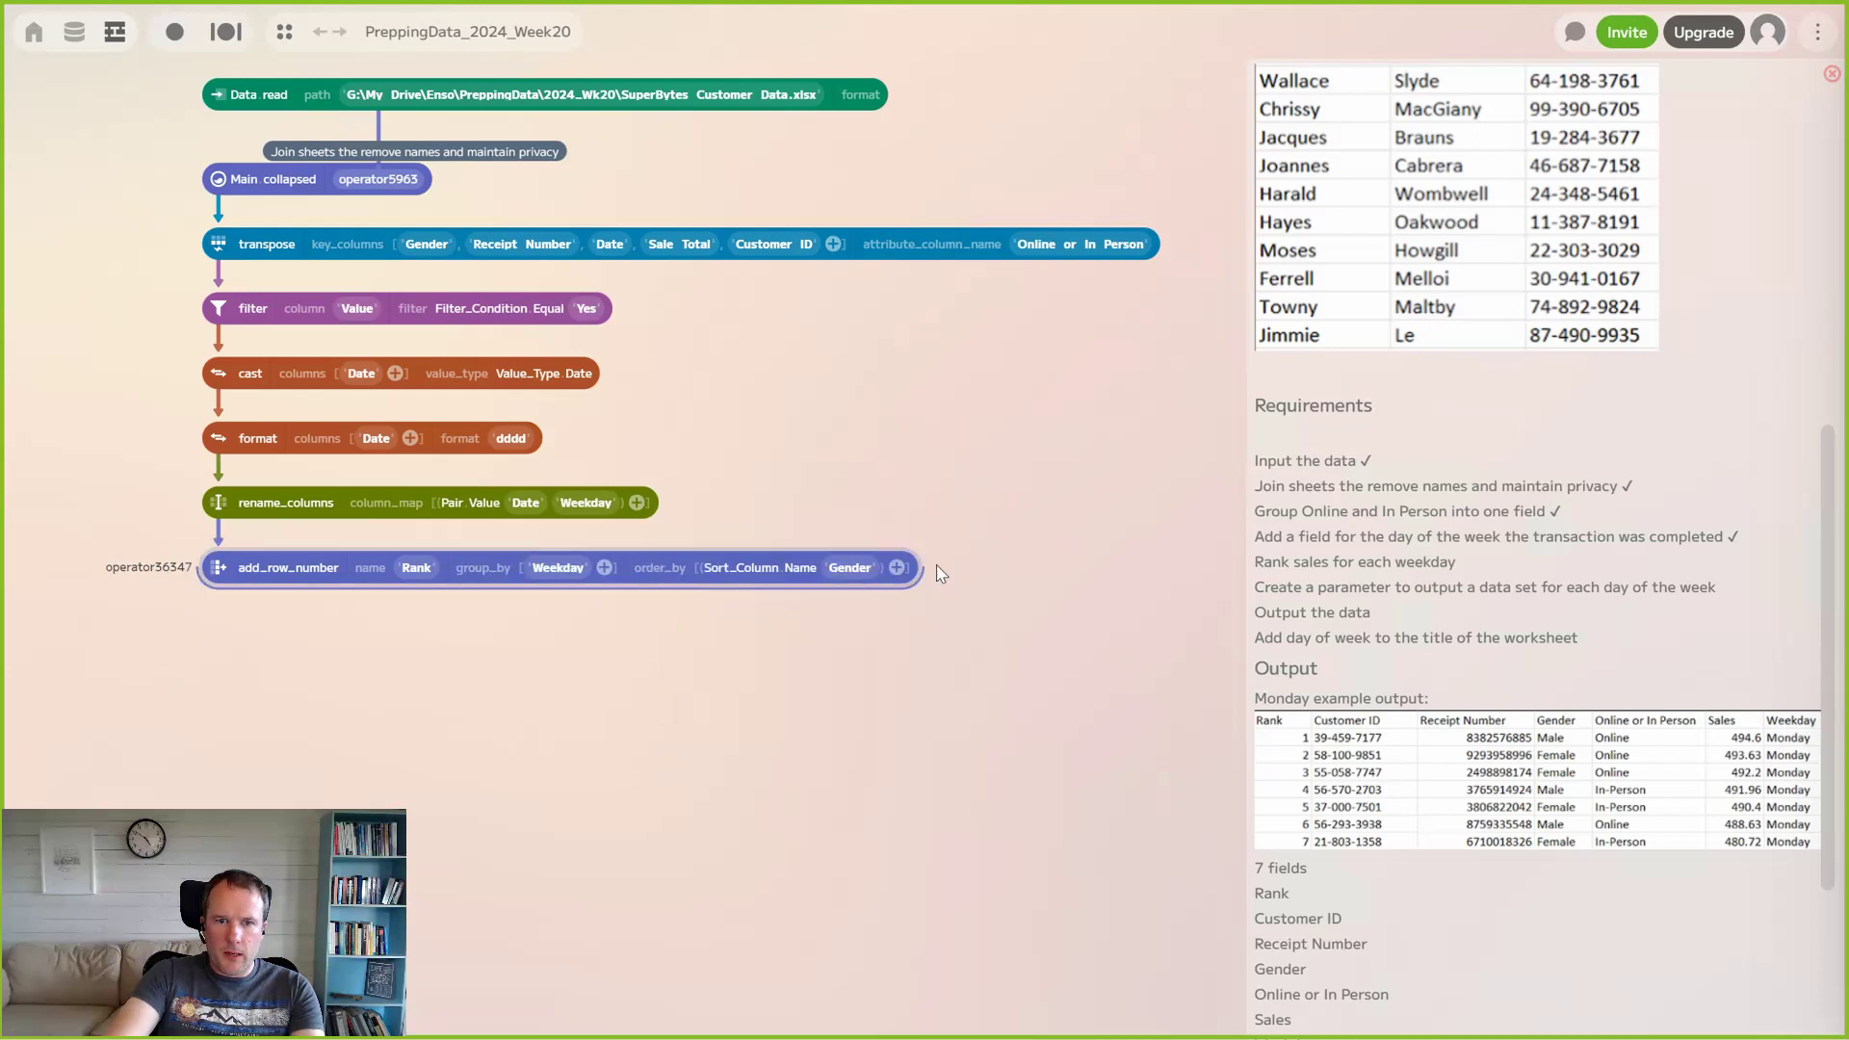
pyautogui.click(854, 570)
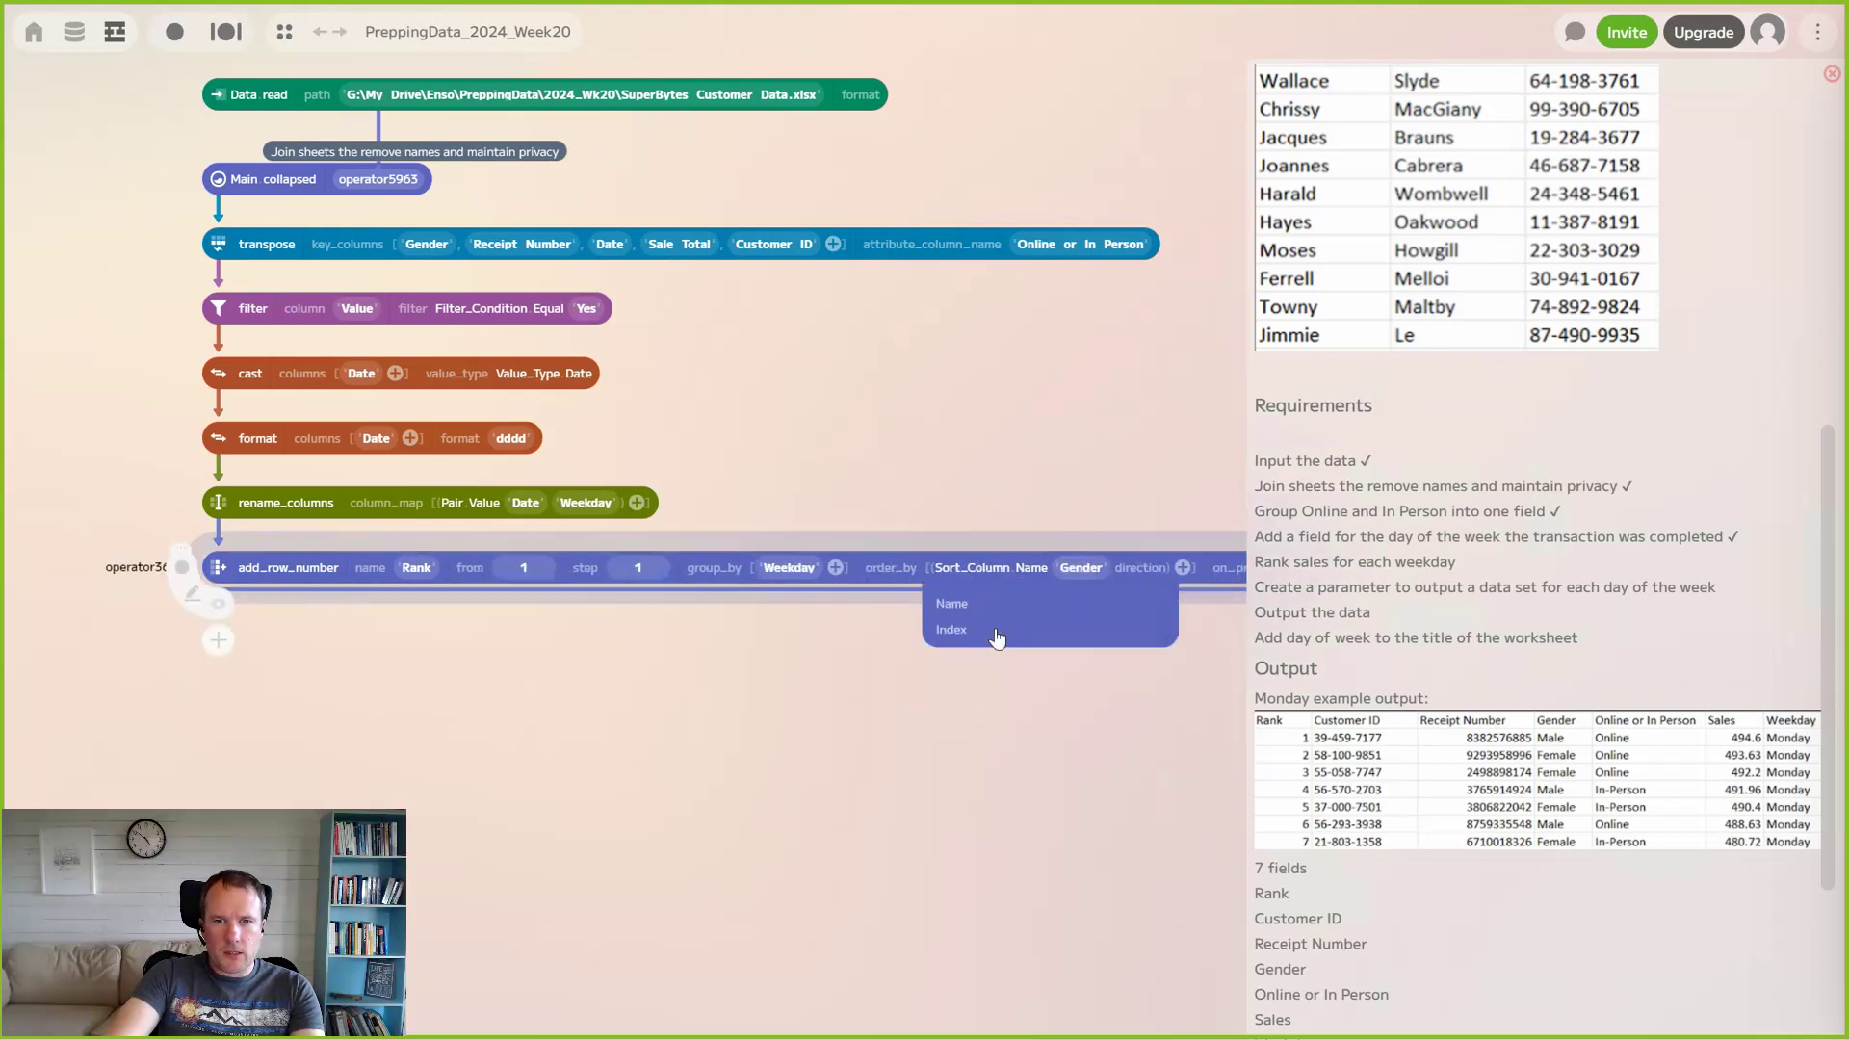
pyautogui.click(1081, 568)
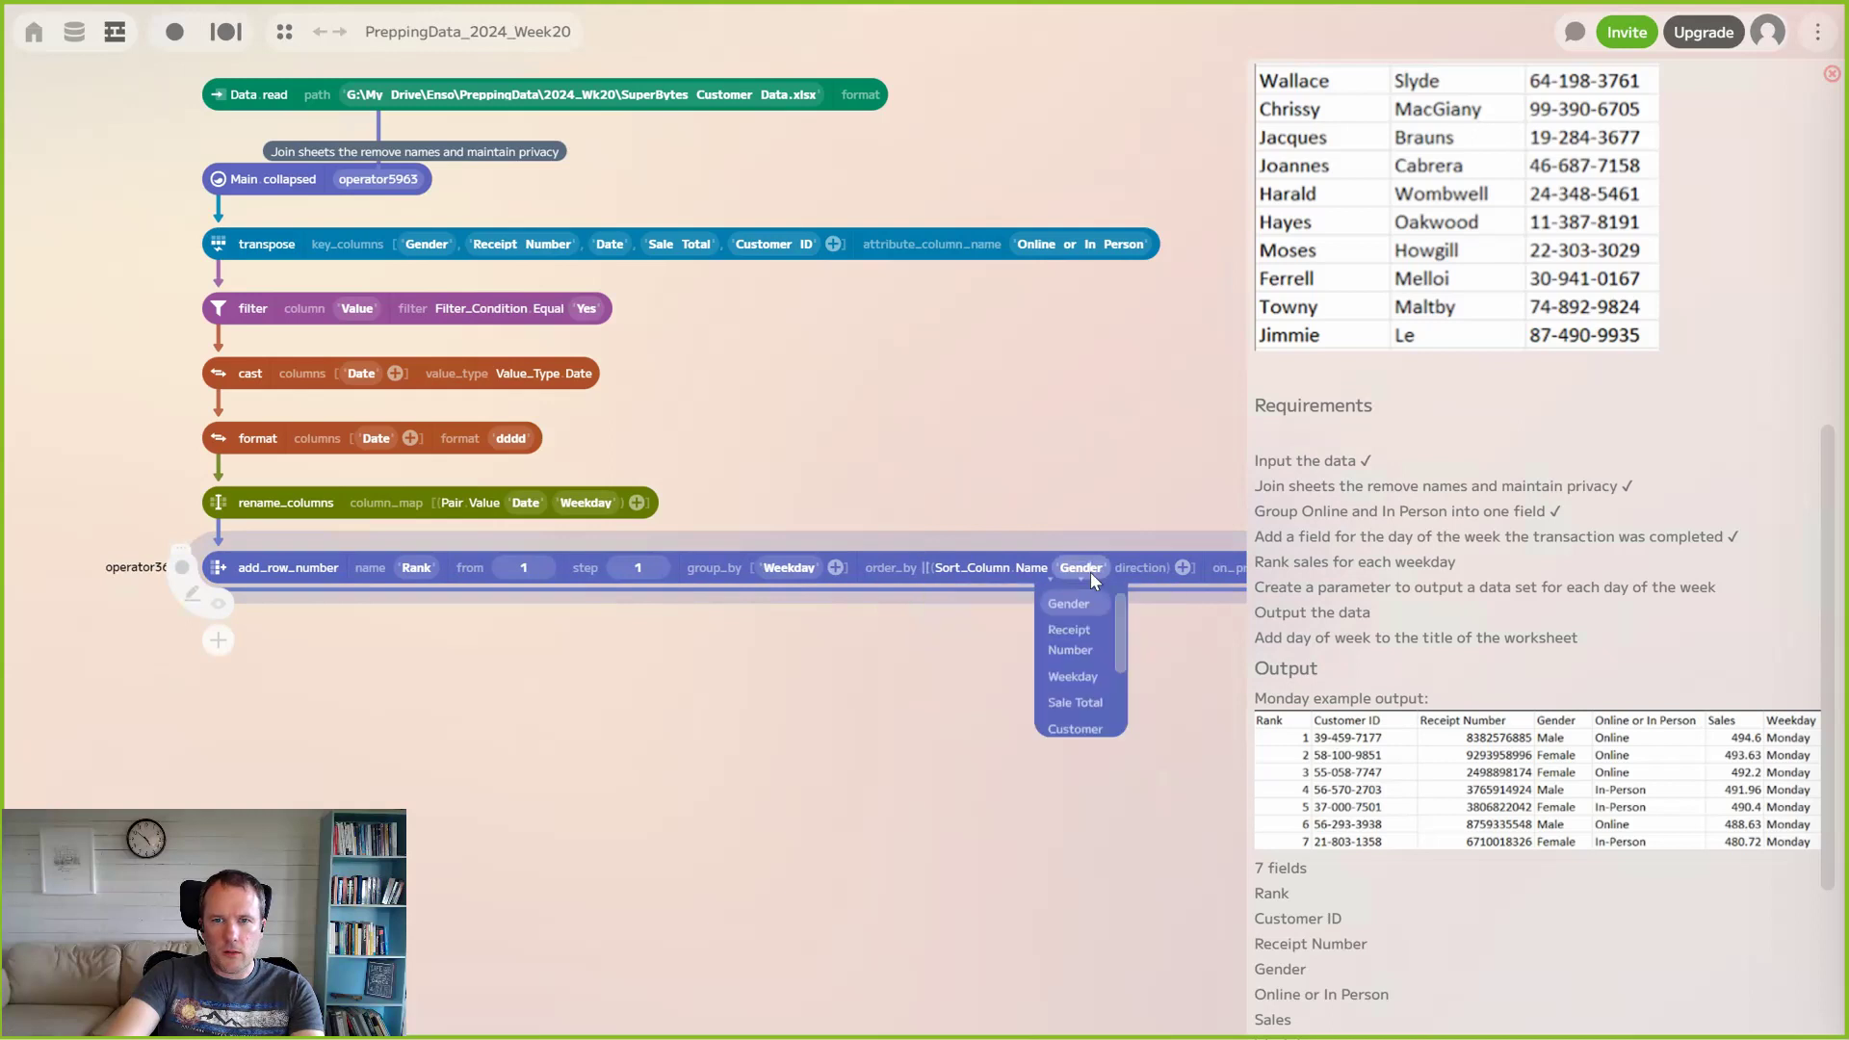
pyautogui.scroll(-2, 1069, 693)
pyautogui.click(1074, 627)
pyautogui.click(1169, 569)
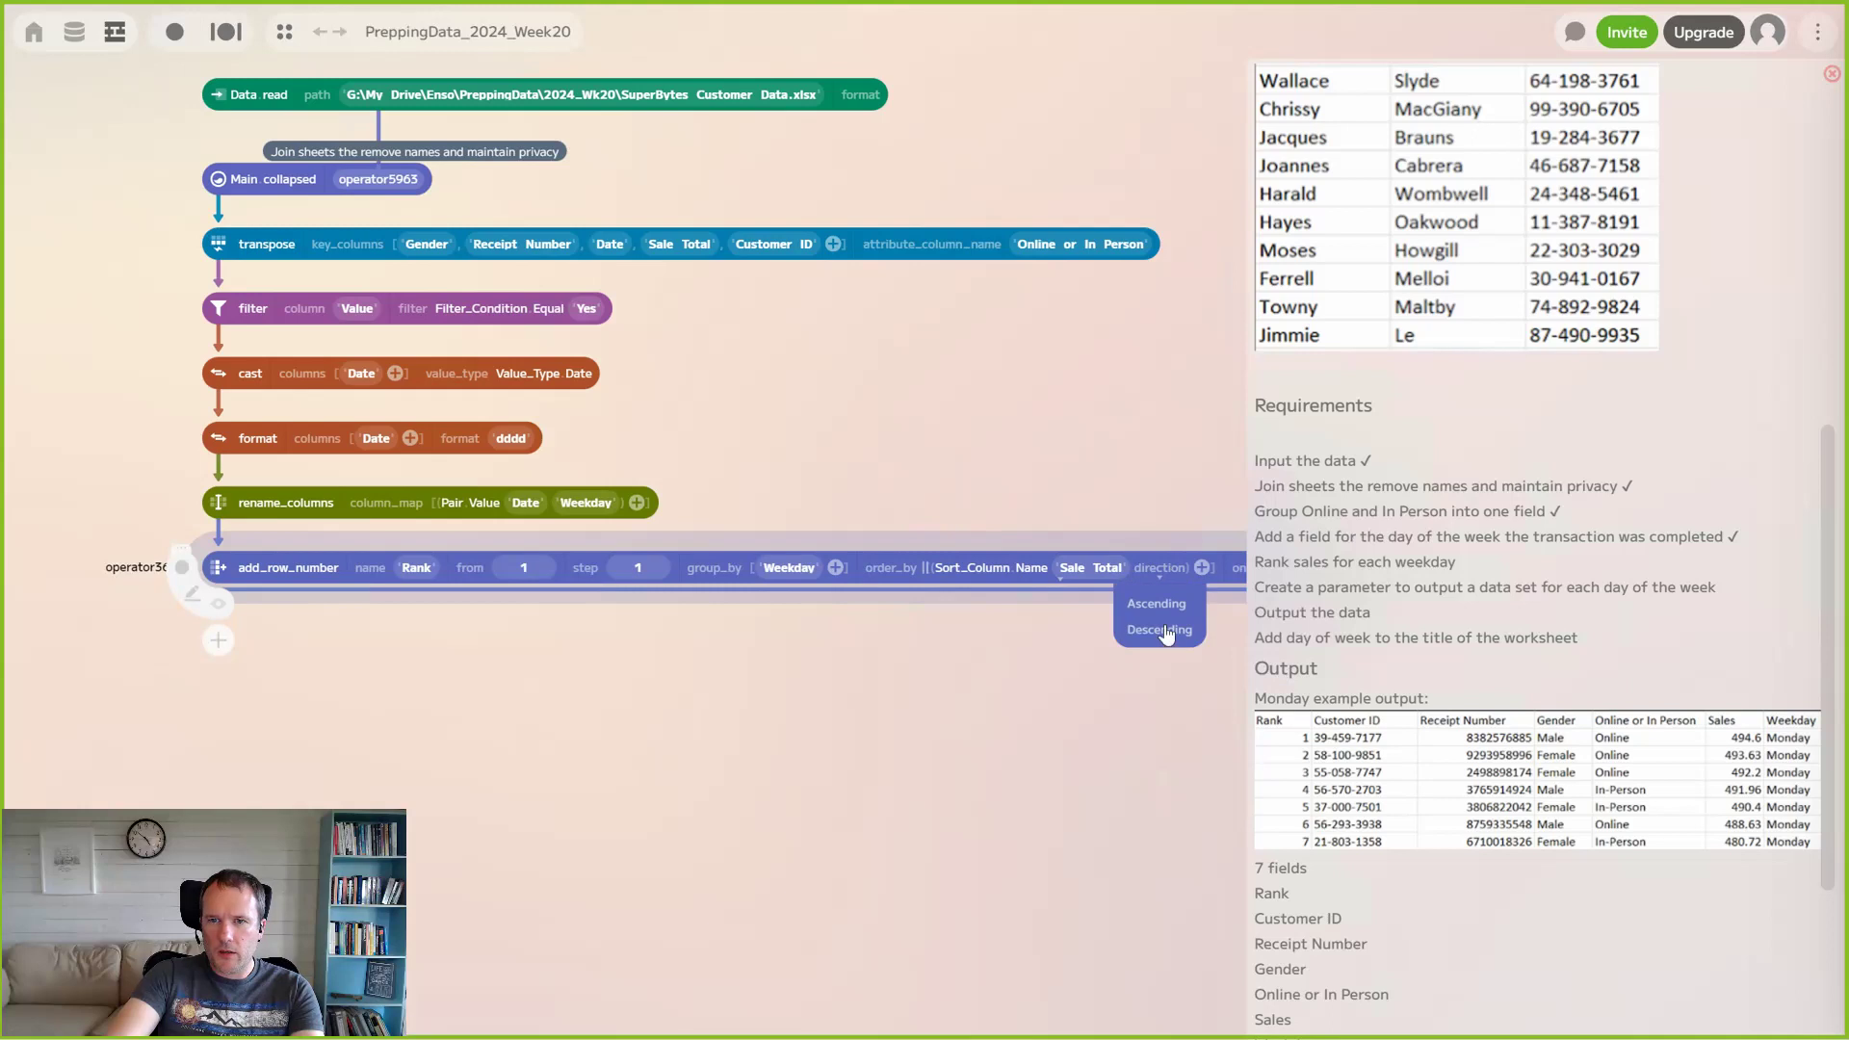
pyautogui.click(1163, 631)
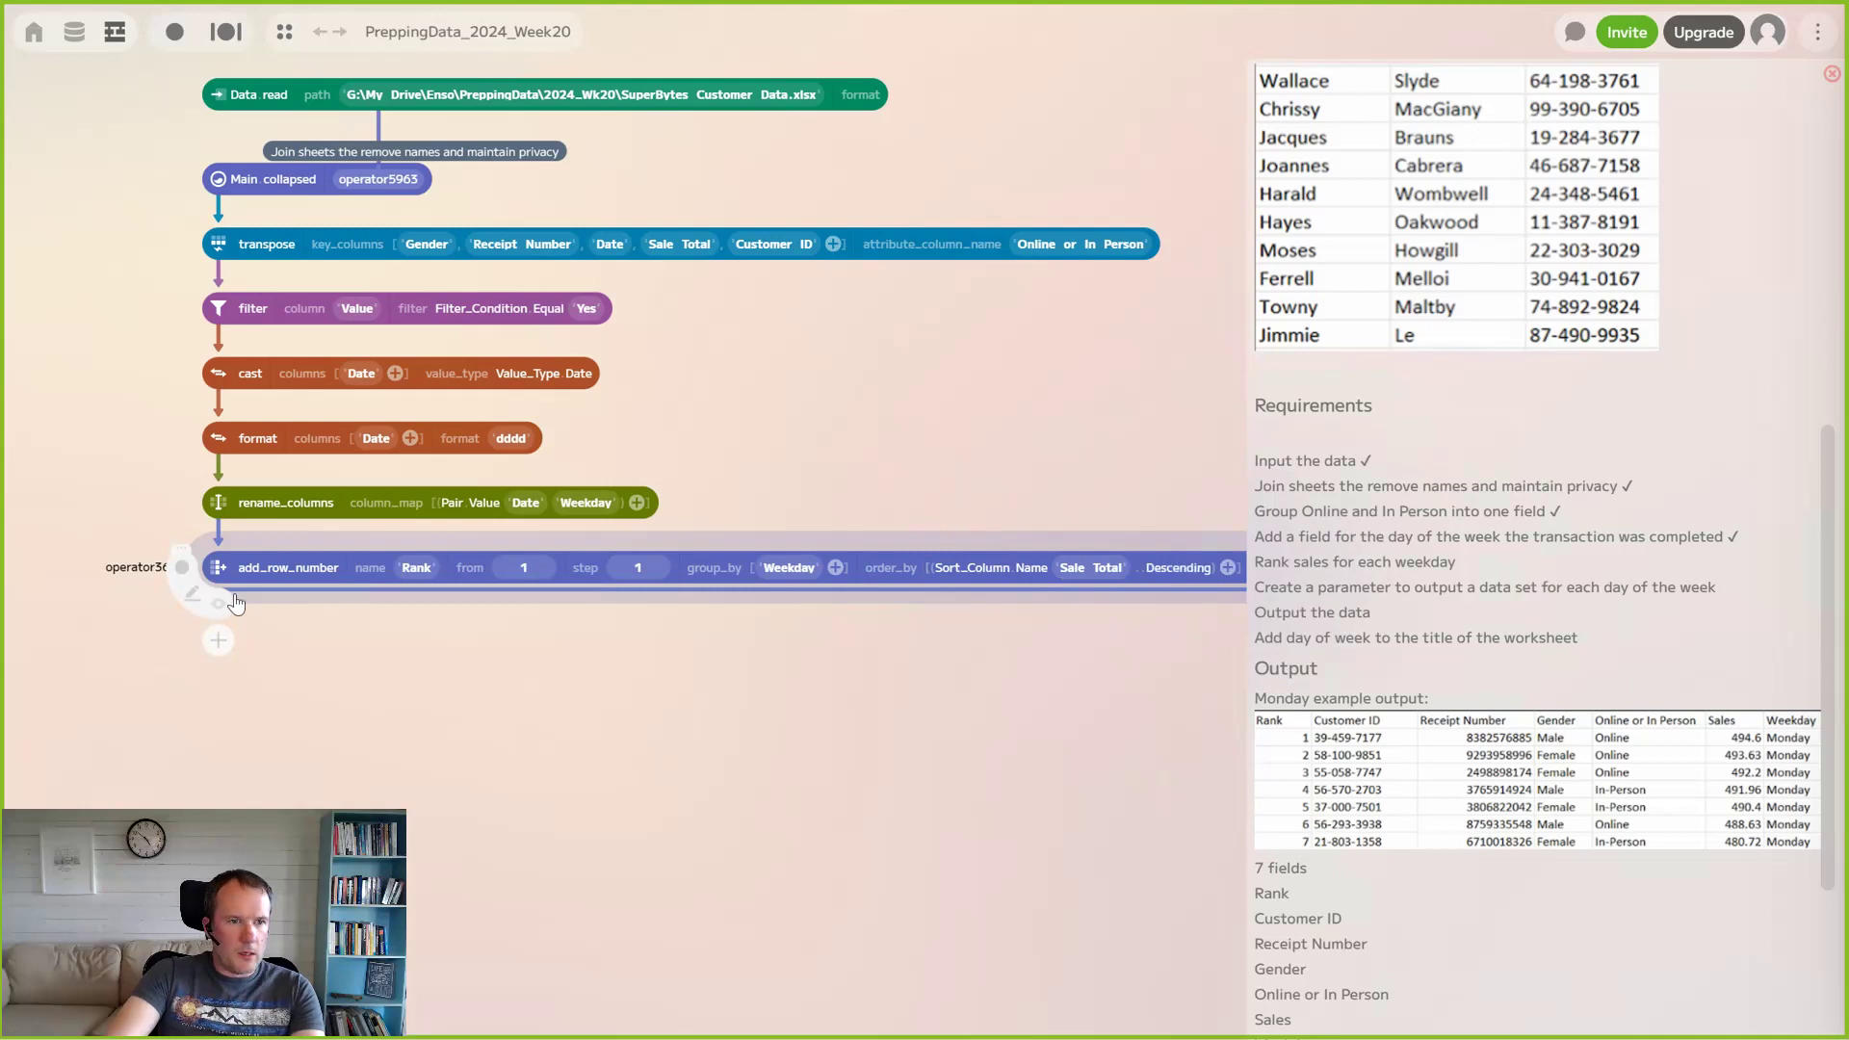
# Inspect the add_row_number output table with an enlarged view sorted ascending by Rank, compare it with the Monday example, and hide it again
pyautogui.click(219, 607)
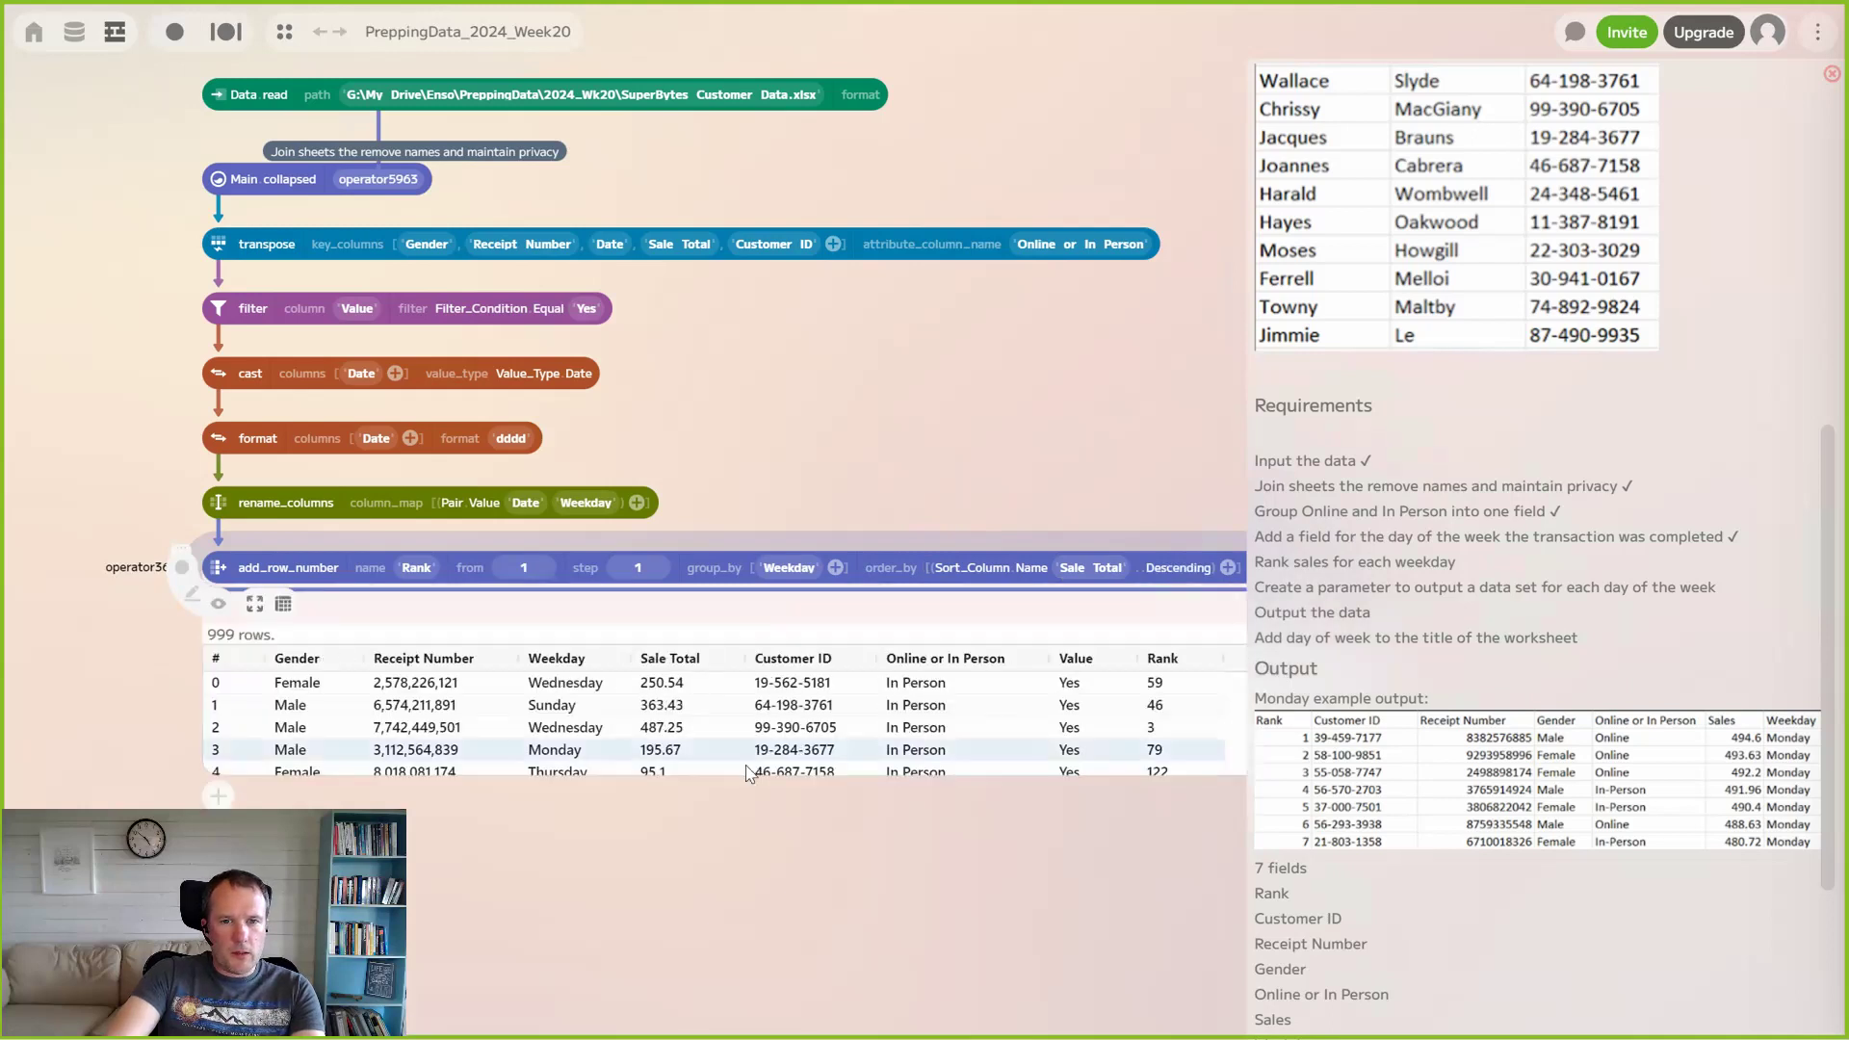
pyautogui.scroll(-5, 782, 796)
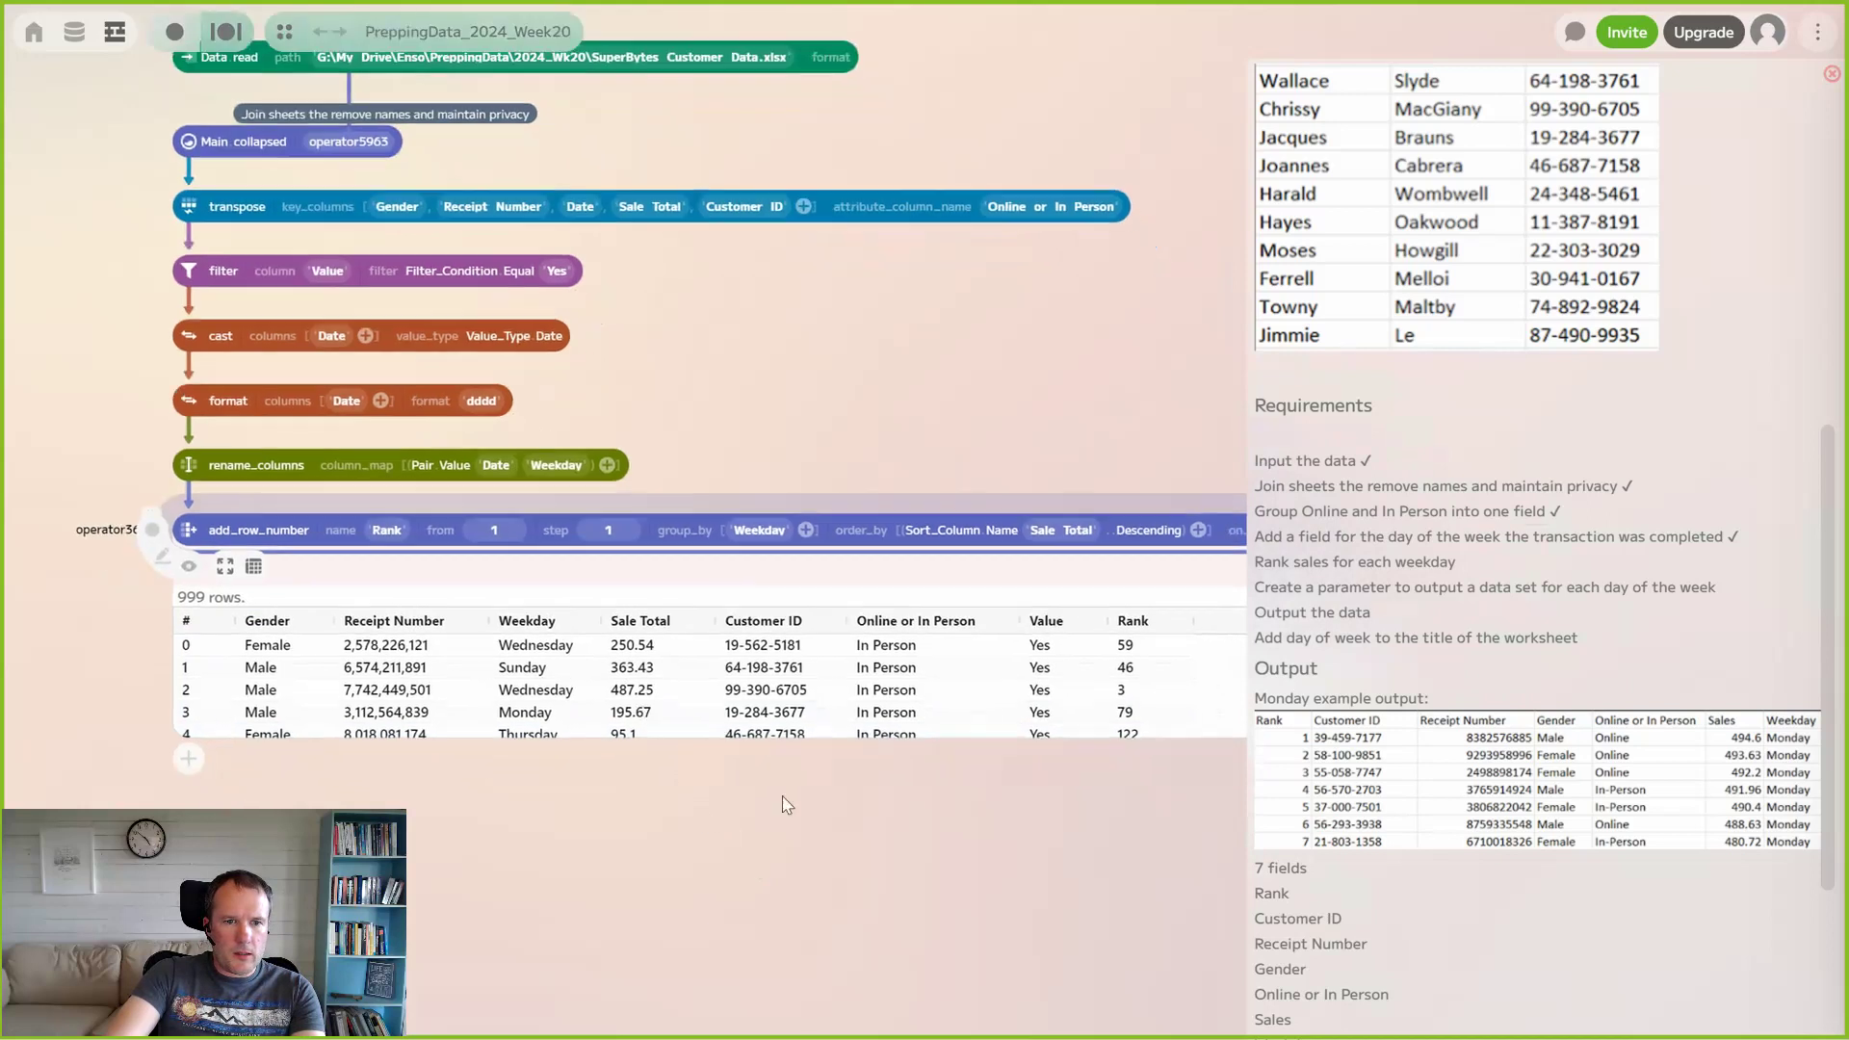
pyautogui.moveTo(833, 598); pyautogui.dragTo(849, 708)
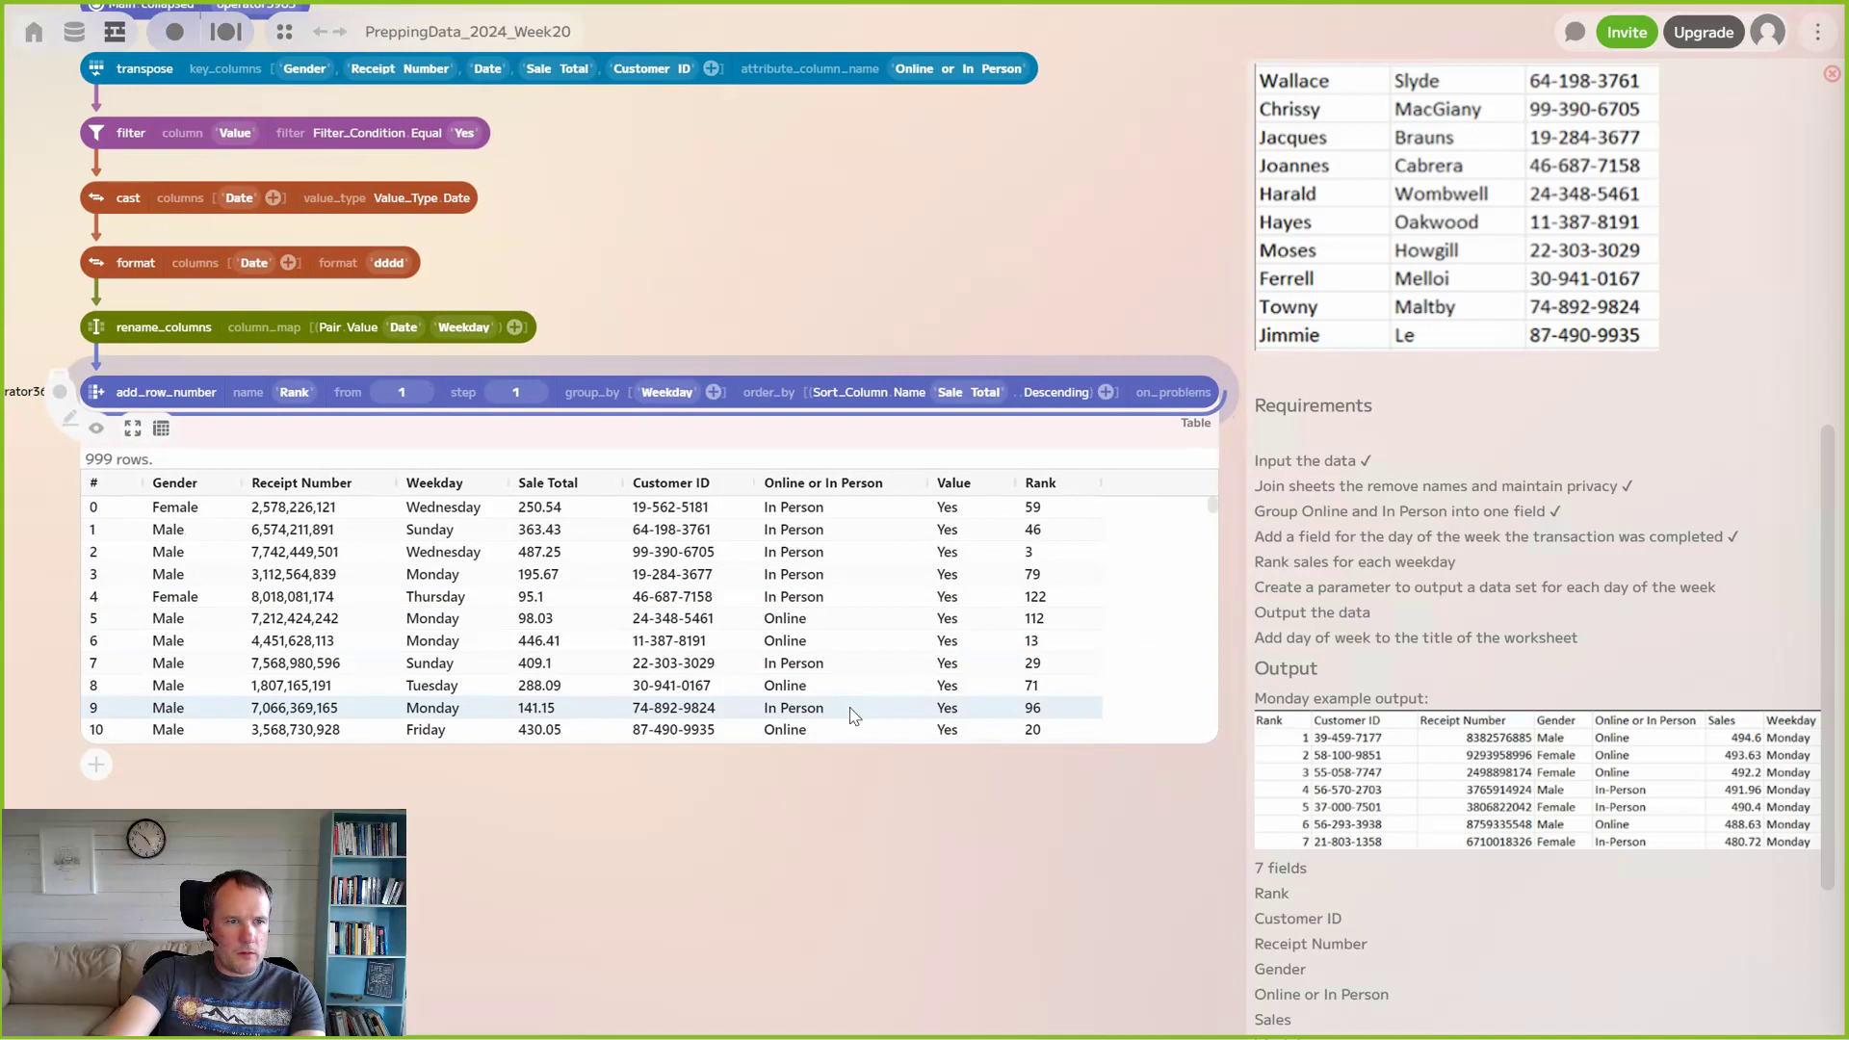
pyautogui.click(1043, 483)
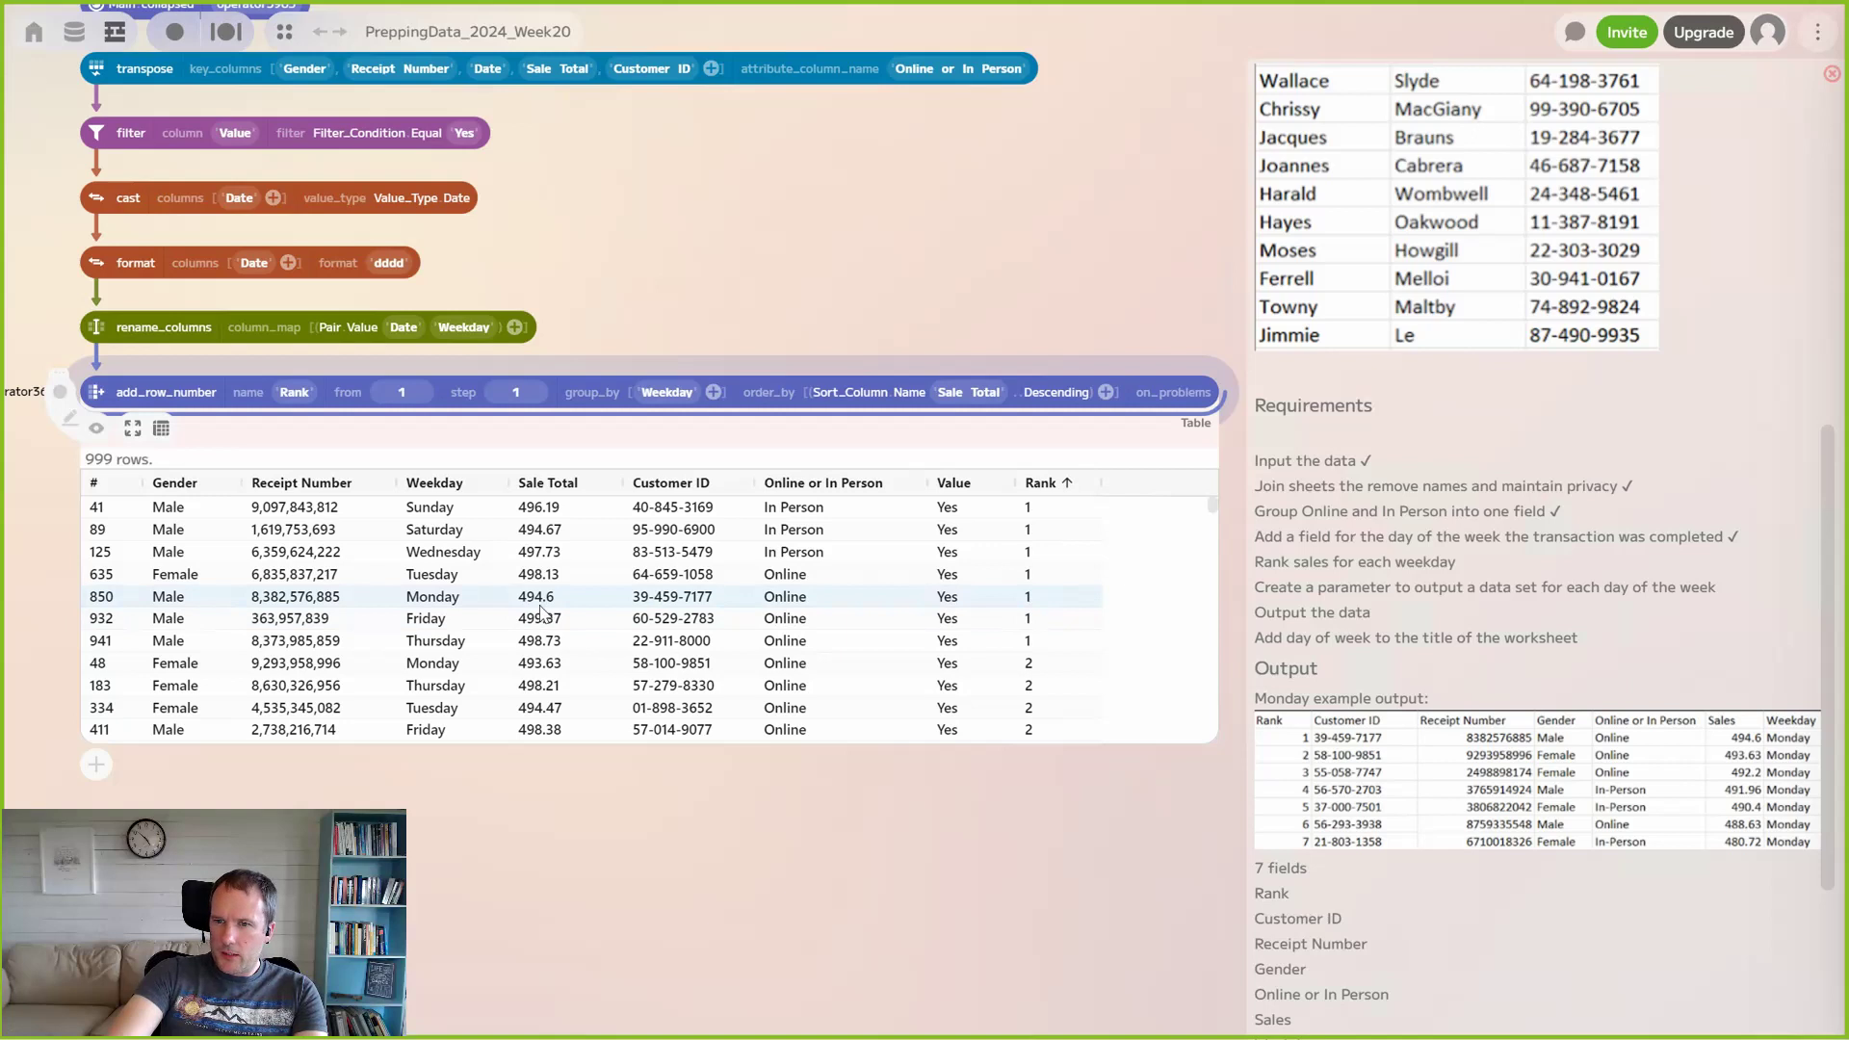
pyautogui.scroll(-1, 539, 607)
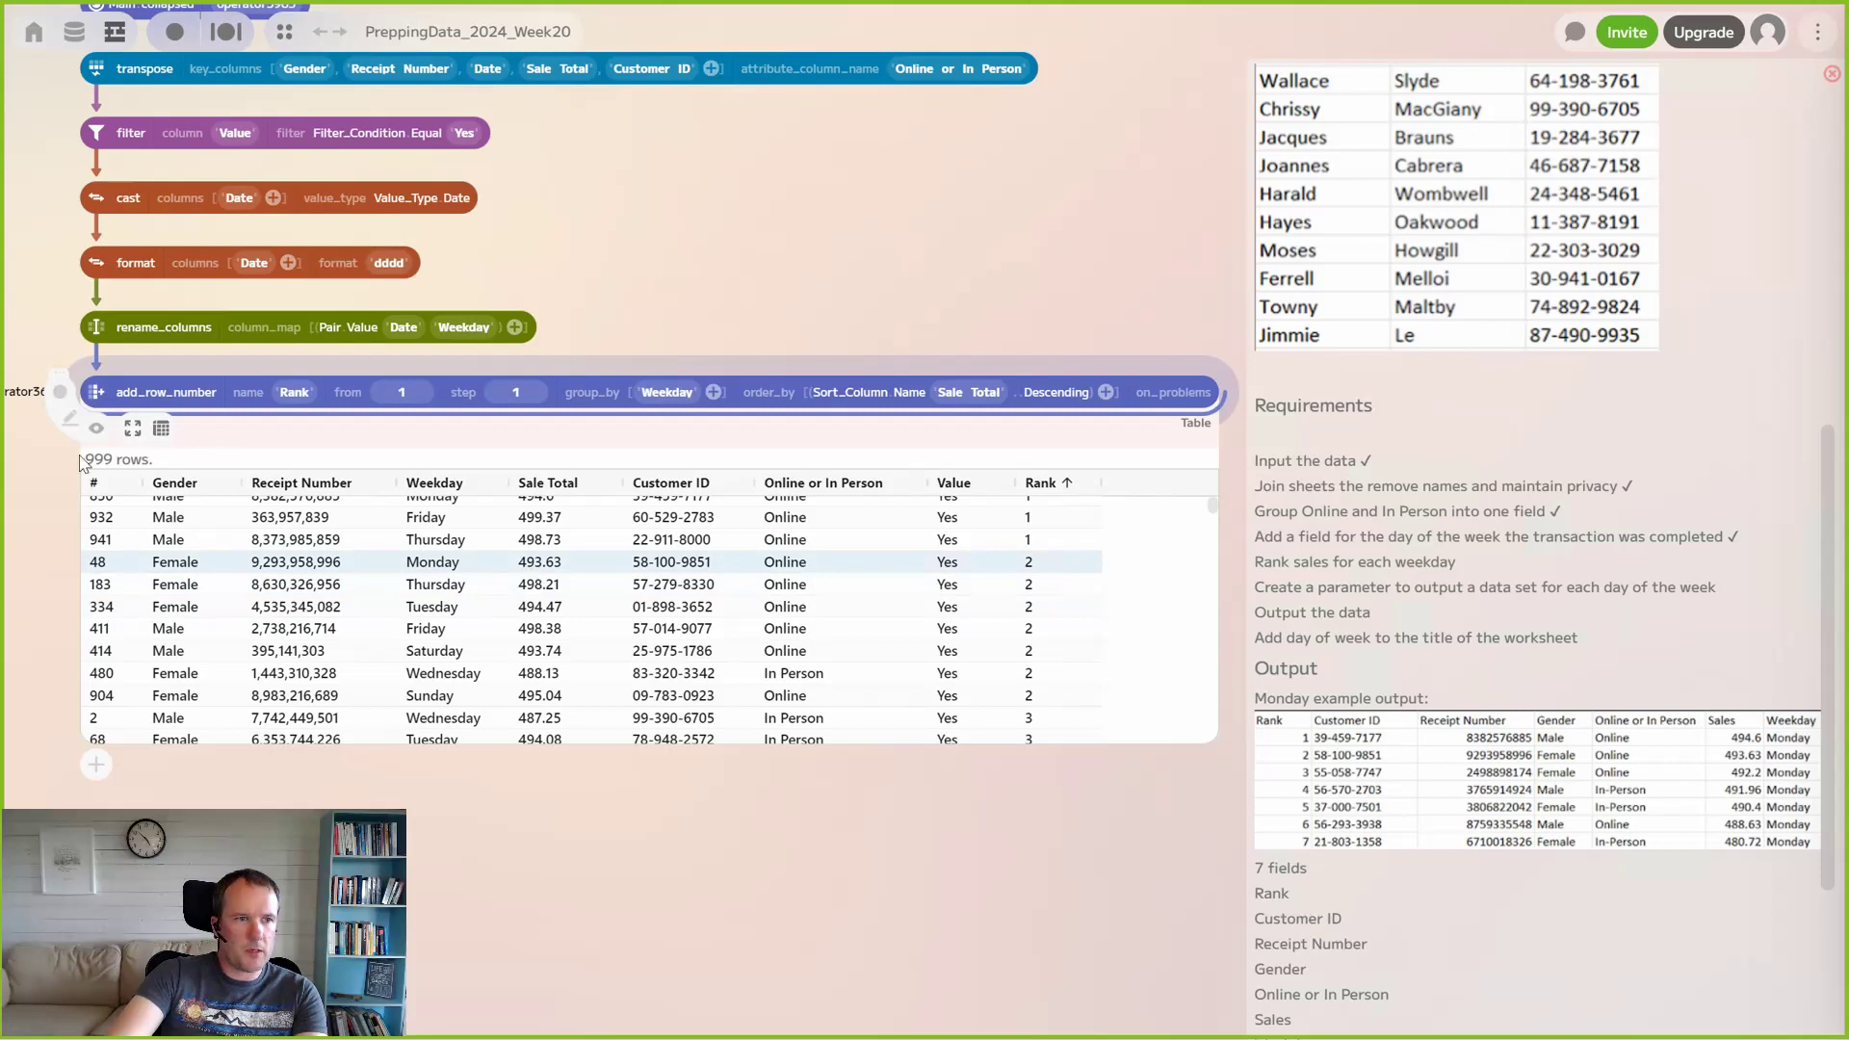
pyautogui.click(97, 429)
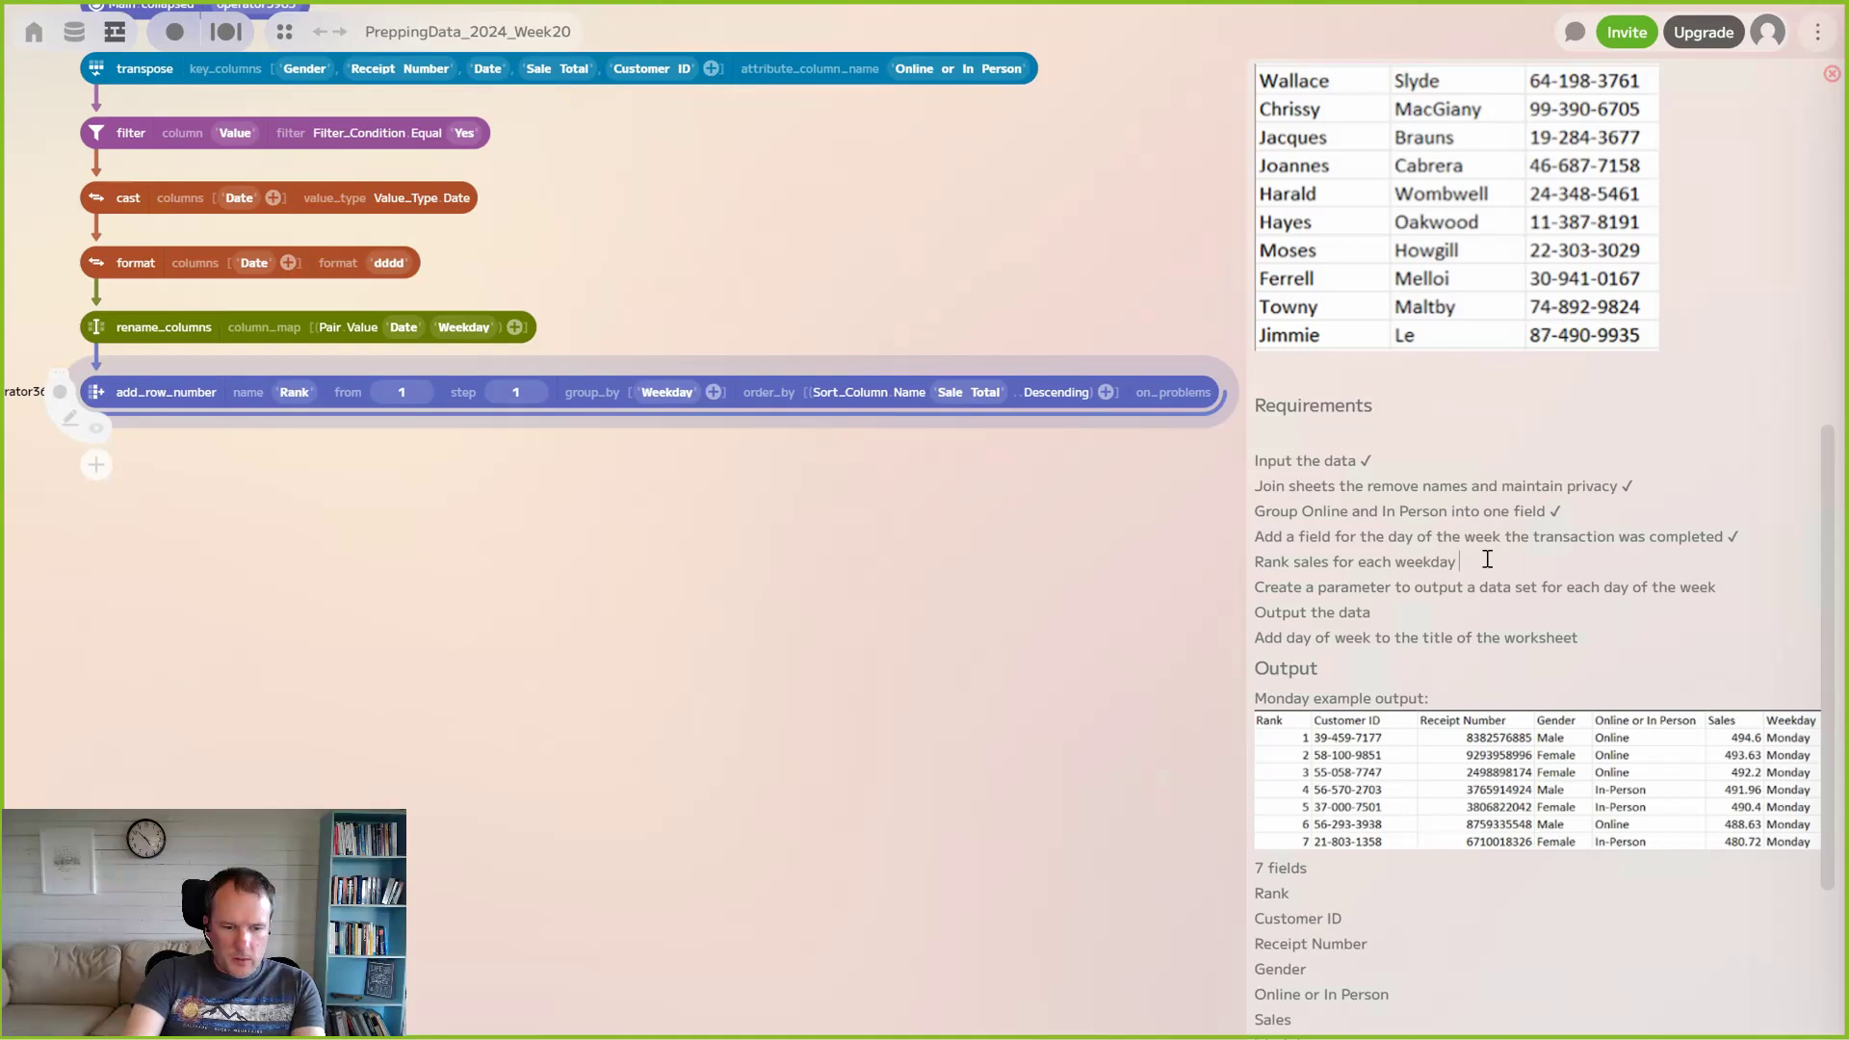
# Add a check mark to the "Rank sales for each weekday" requirement
pyautogui.press('super+period')
pyautogui.press('Return')
pyautogui.click(1828, 596)
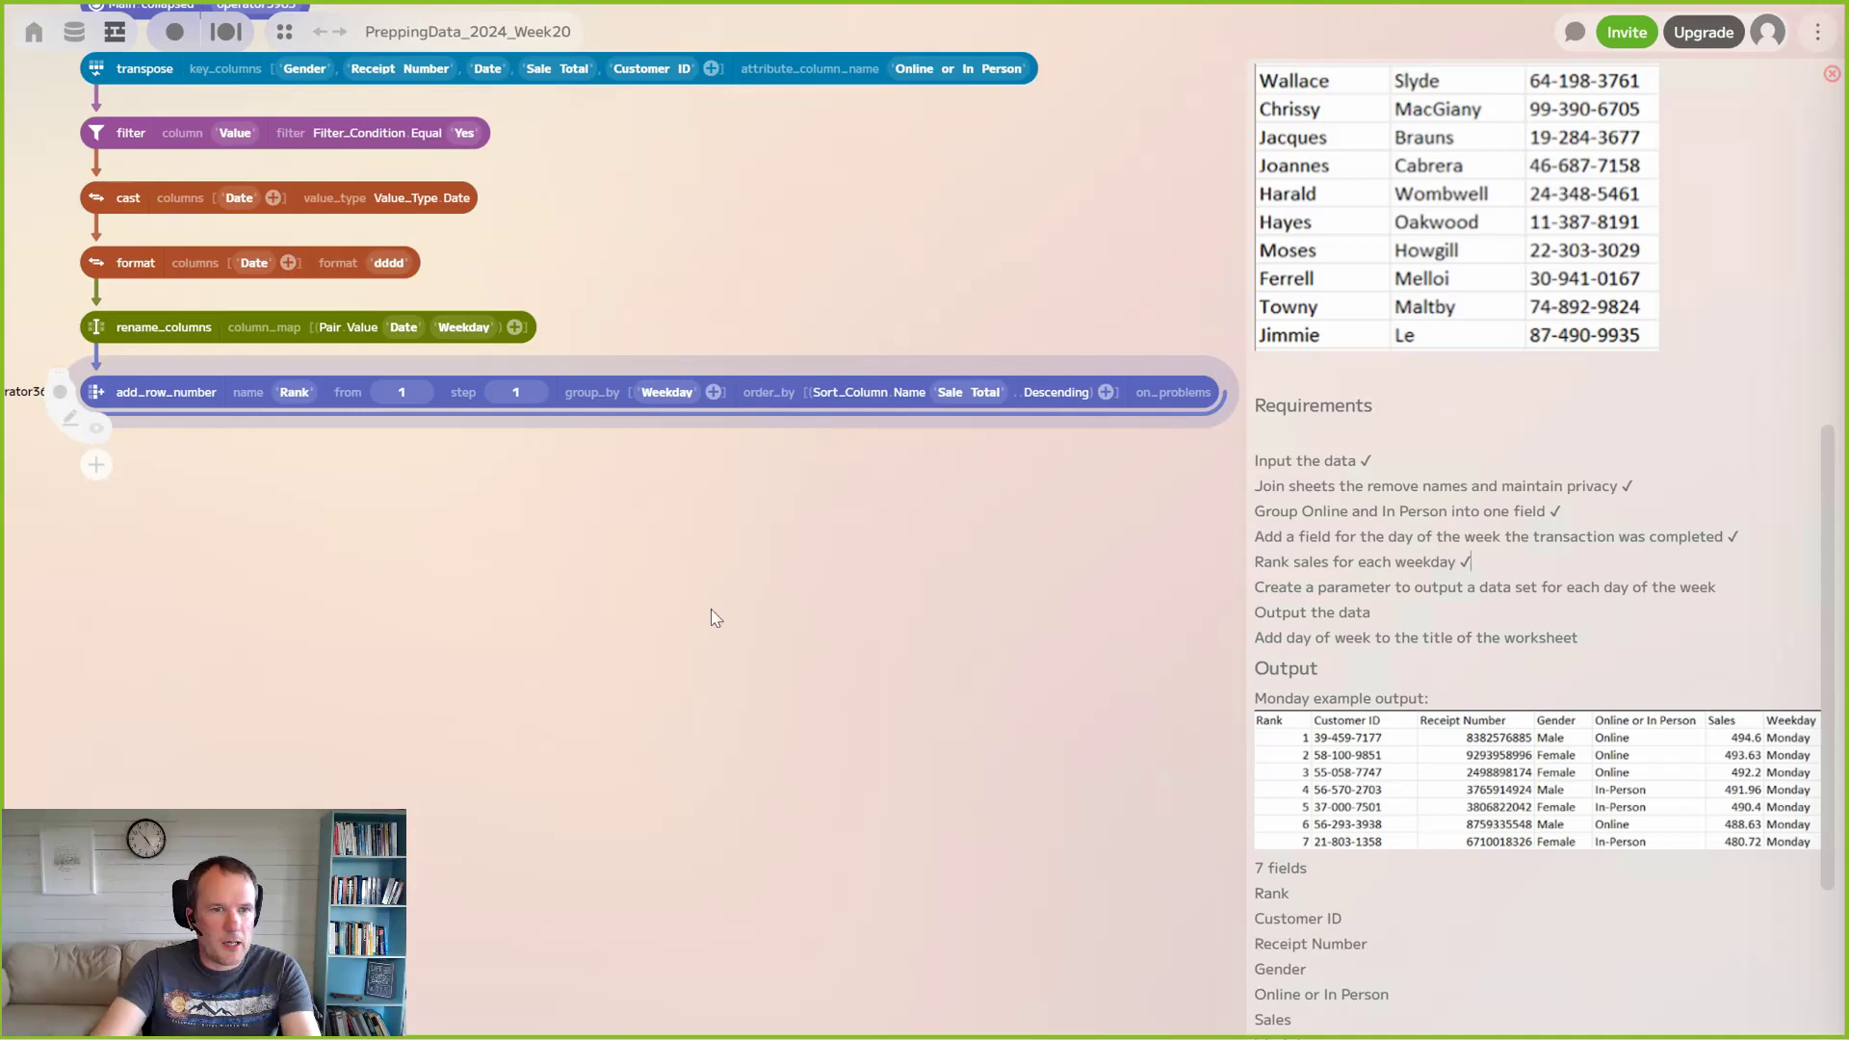
# Collapse the six components from transpose to add_row_number into one group and place it directly beneath the first collapsed component
pyautogui.scroll(3, 713, 646)
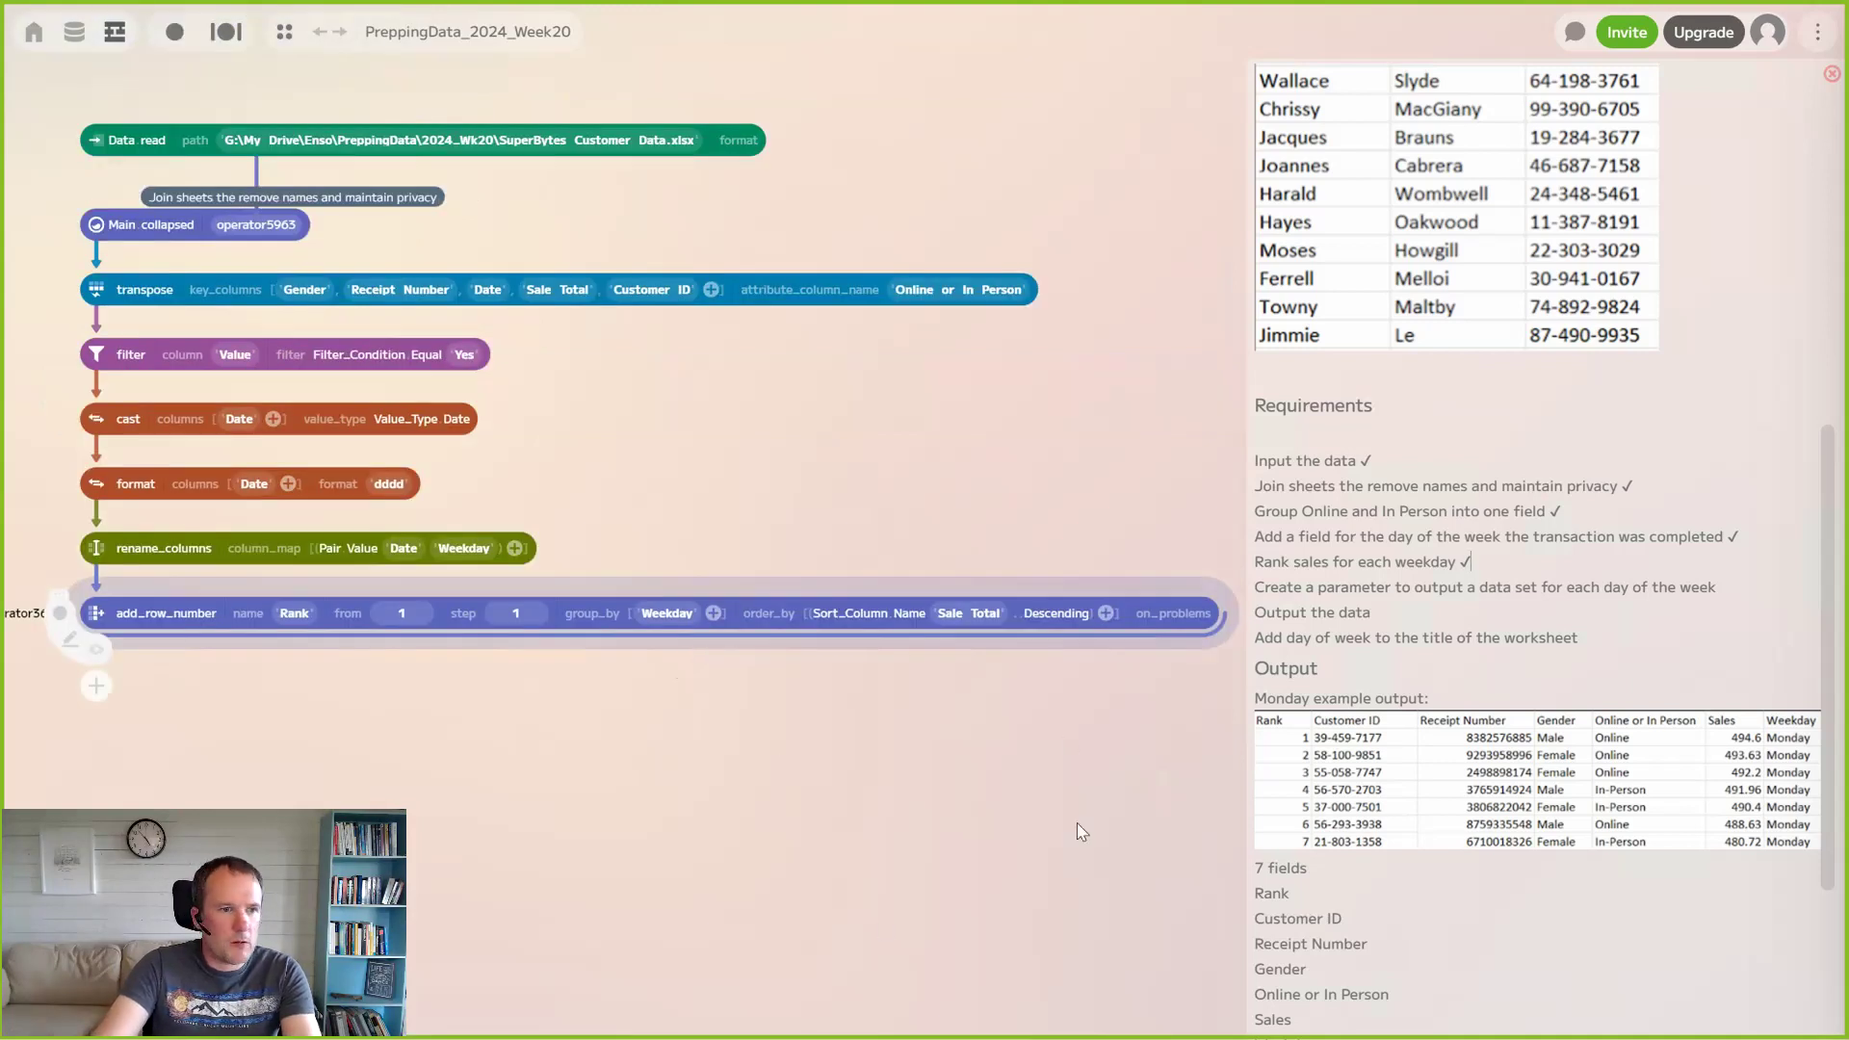
pyautogui.moveTo(1165, 741); pyautogui.dragTo(75, 277)
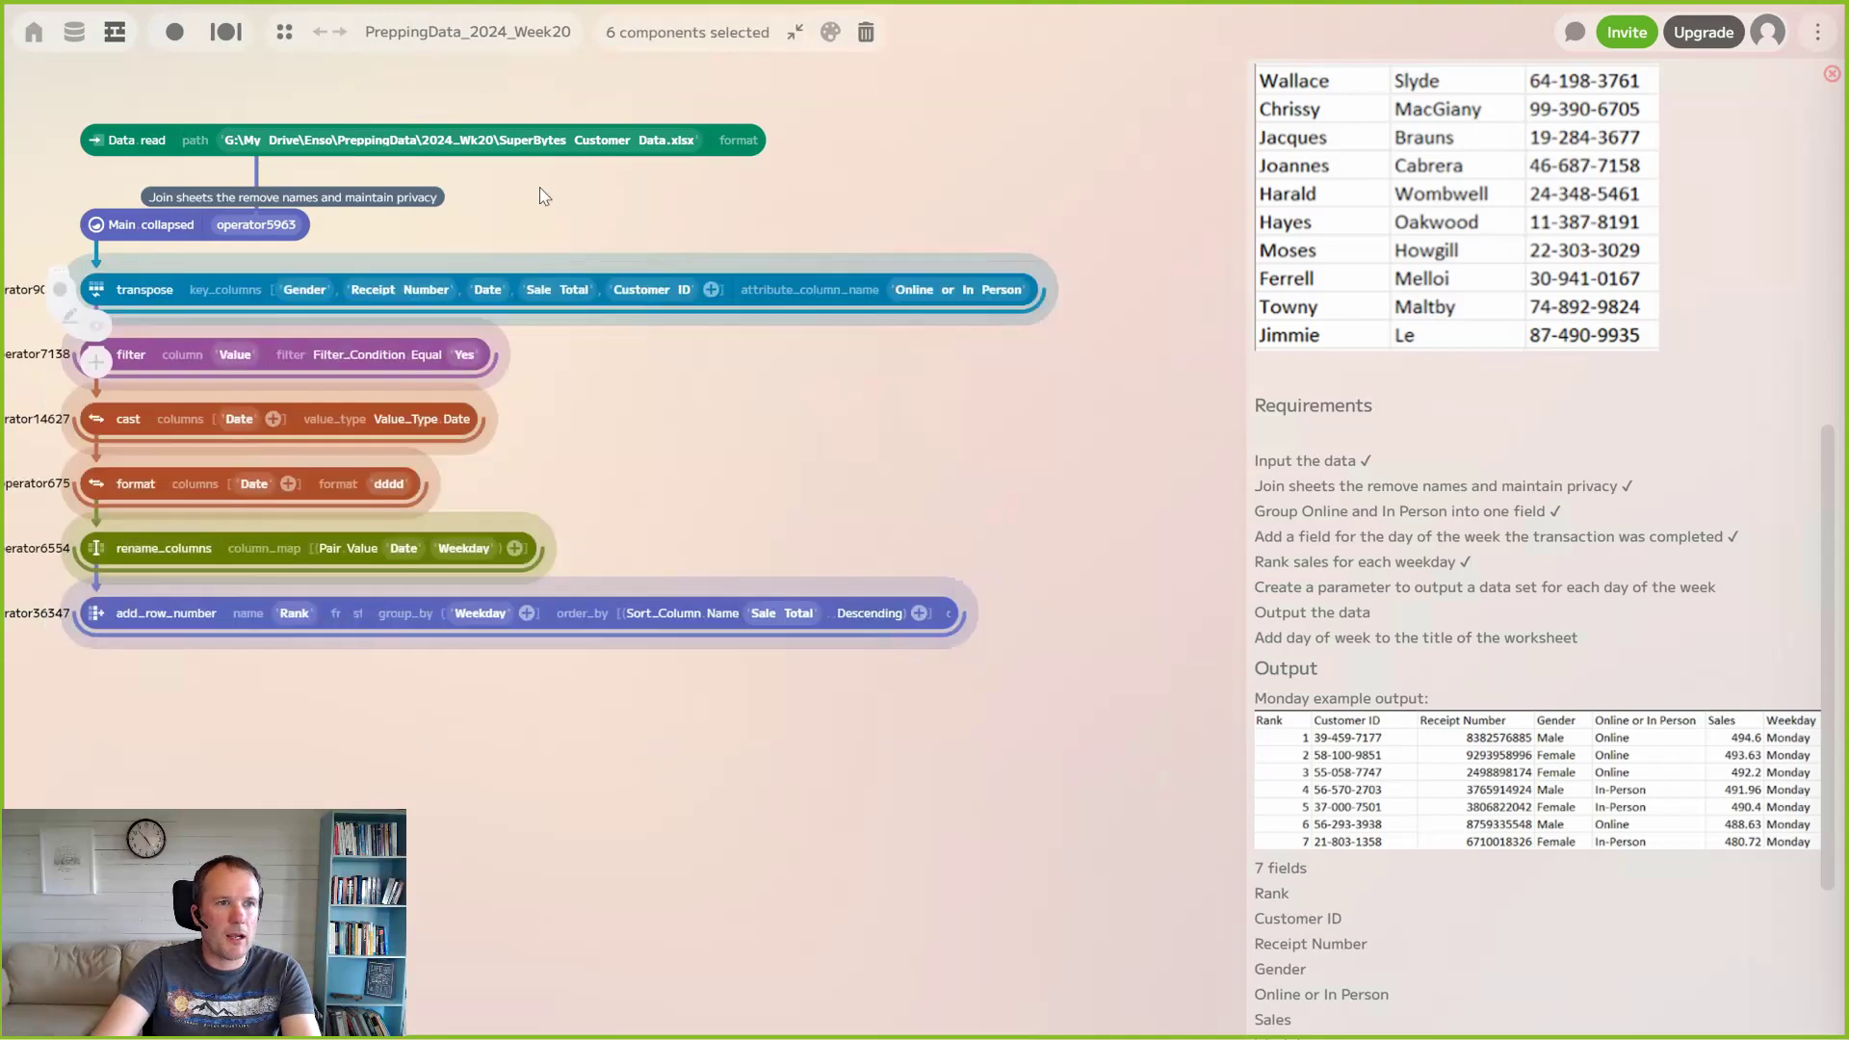
pyautogui.click(794, 32)
pyautogui.moveTo(99, 457); pyautogui.dragTo(103, 302)
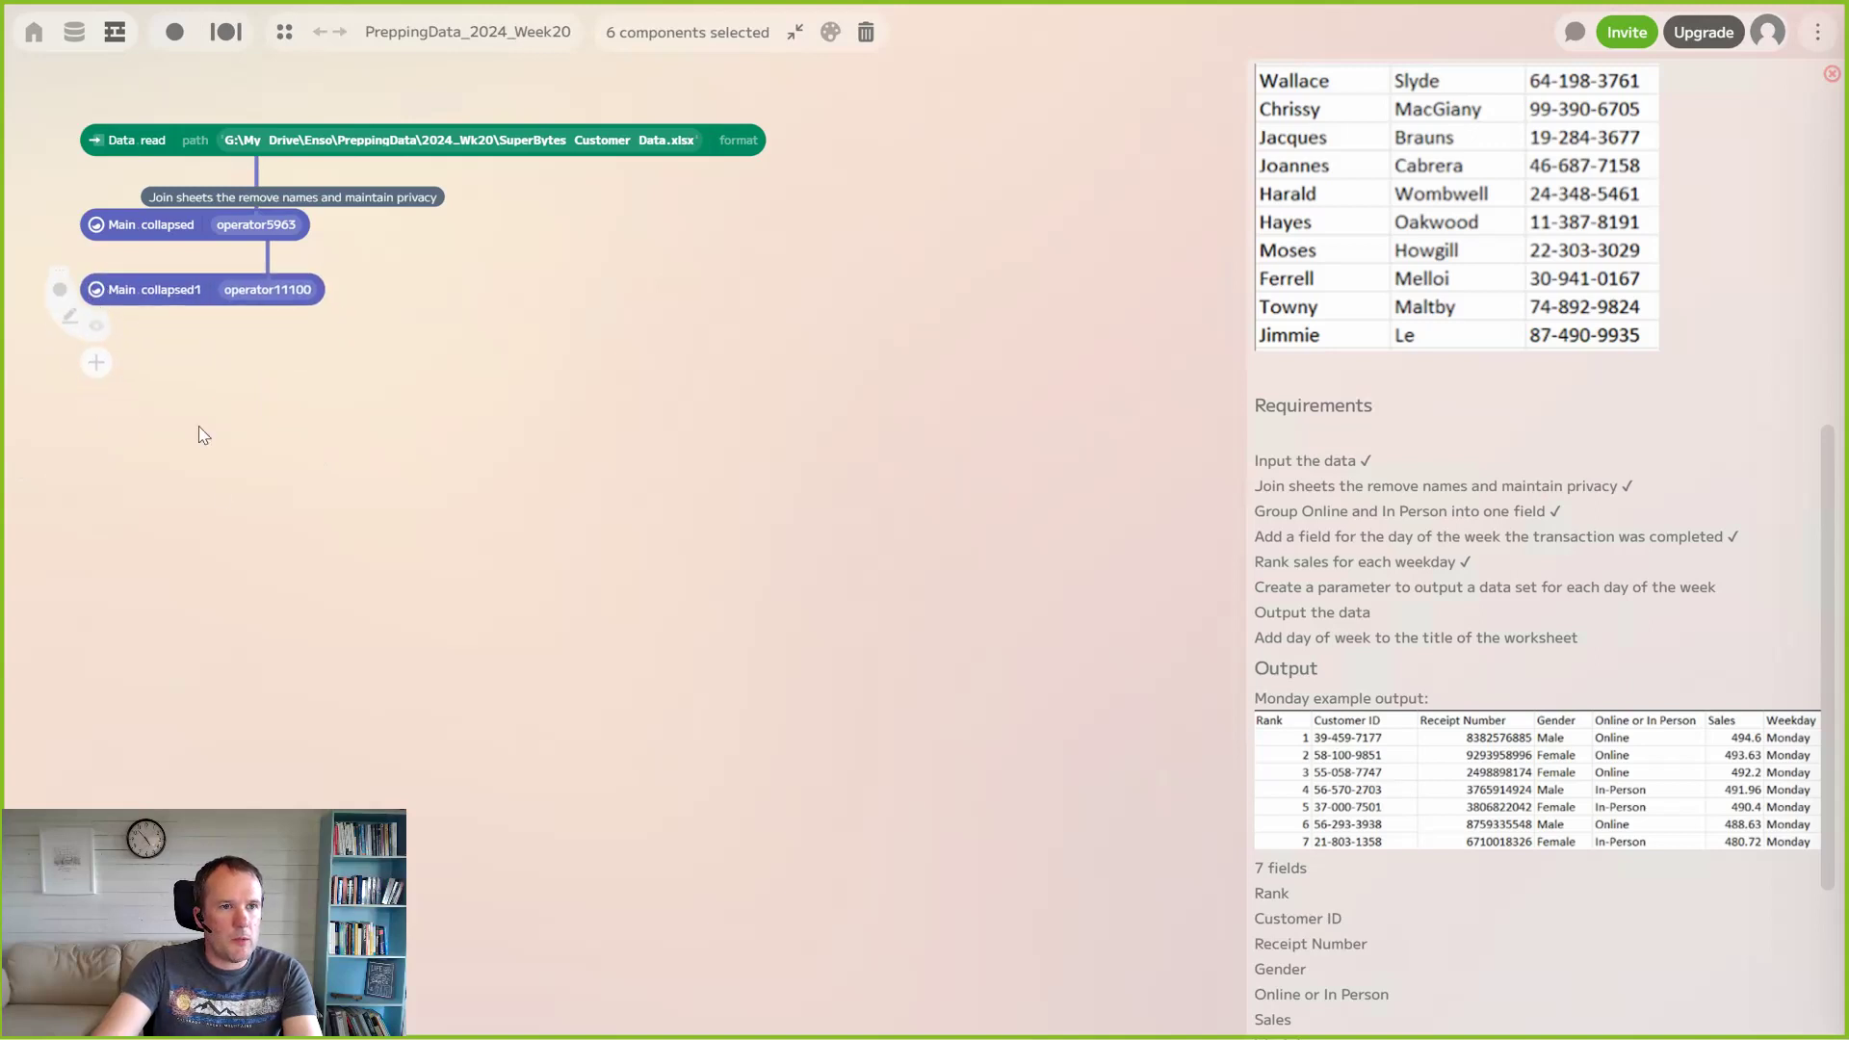
# Show the output table of the new collapsed component and widen it to reveal more columns
pyautogui.moveTo(215, 490); pyautogui.dragTo(362, 647)
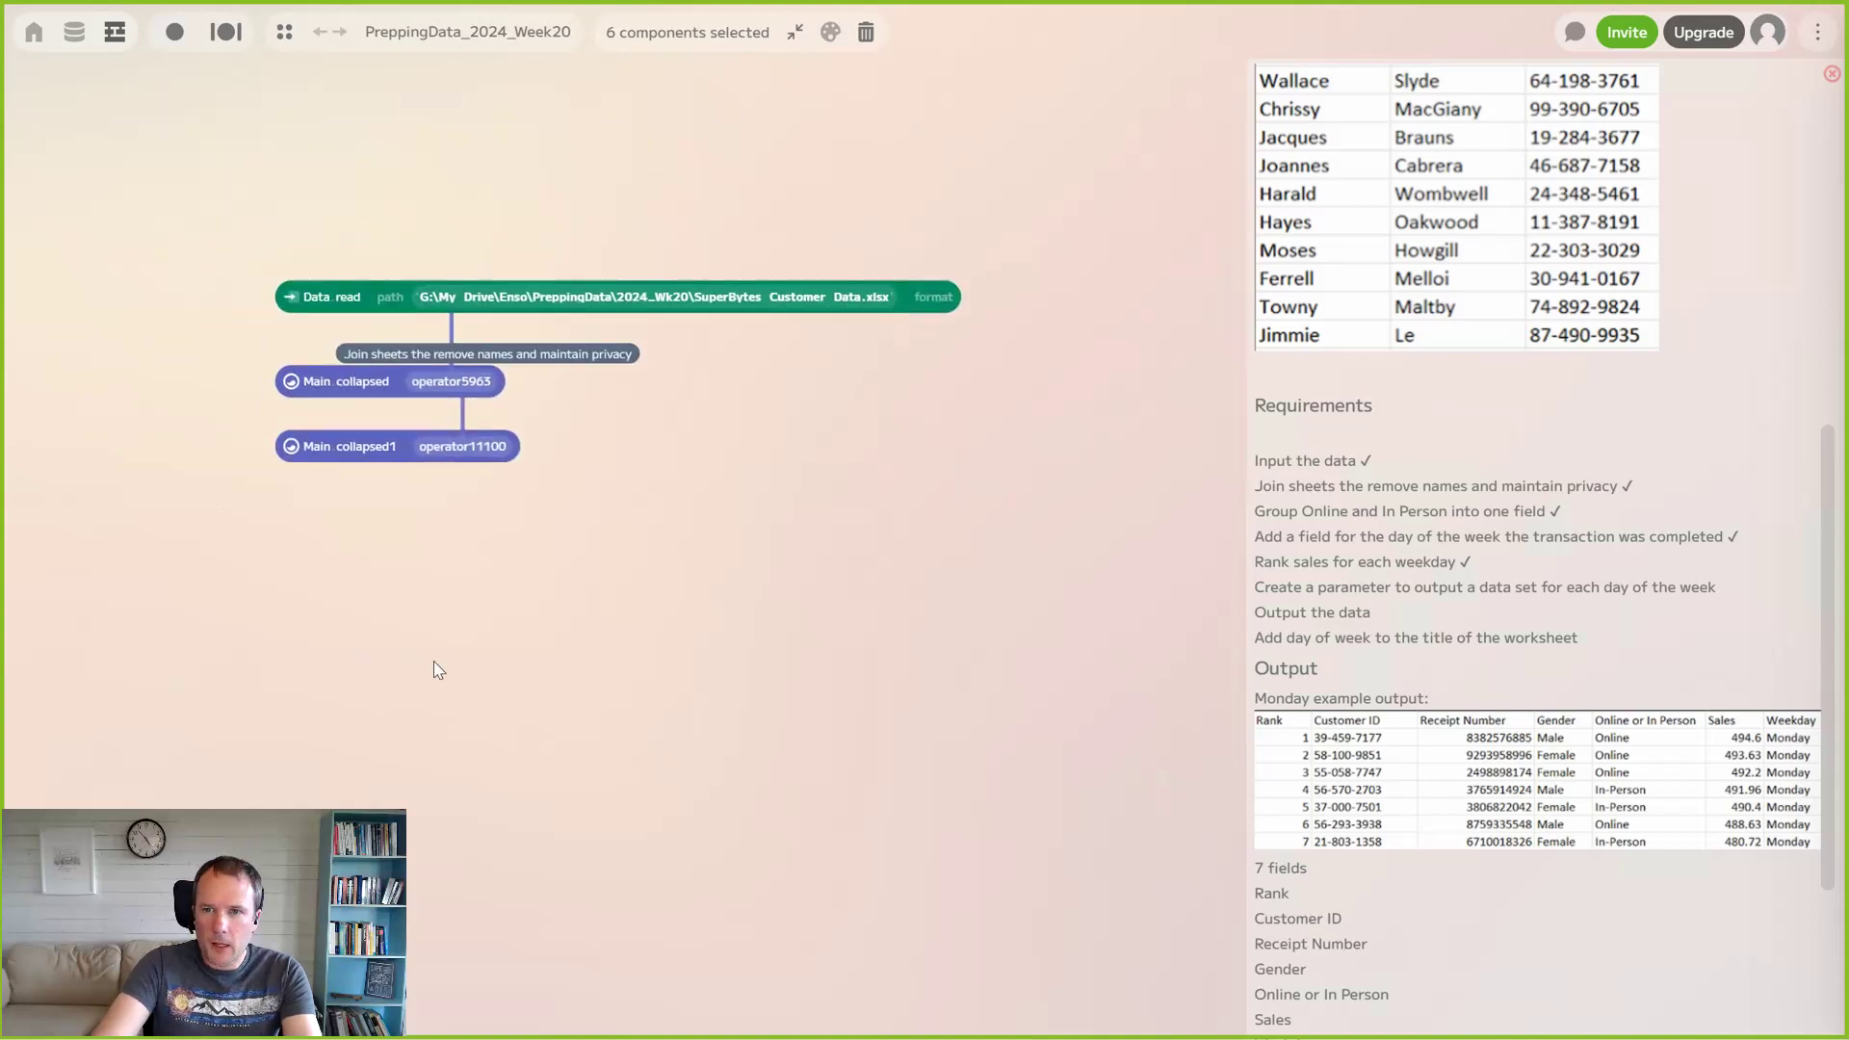
pyautogui.moveTo(286, 455)
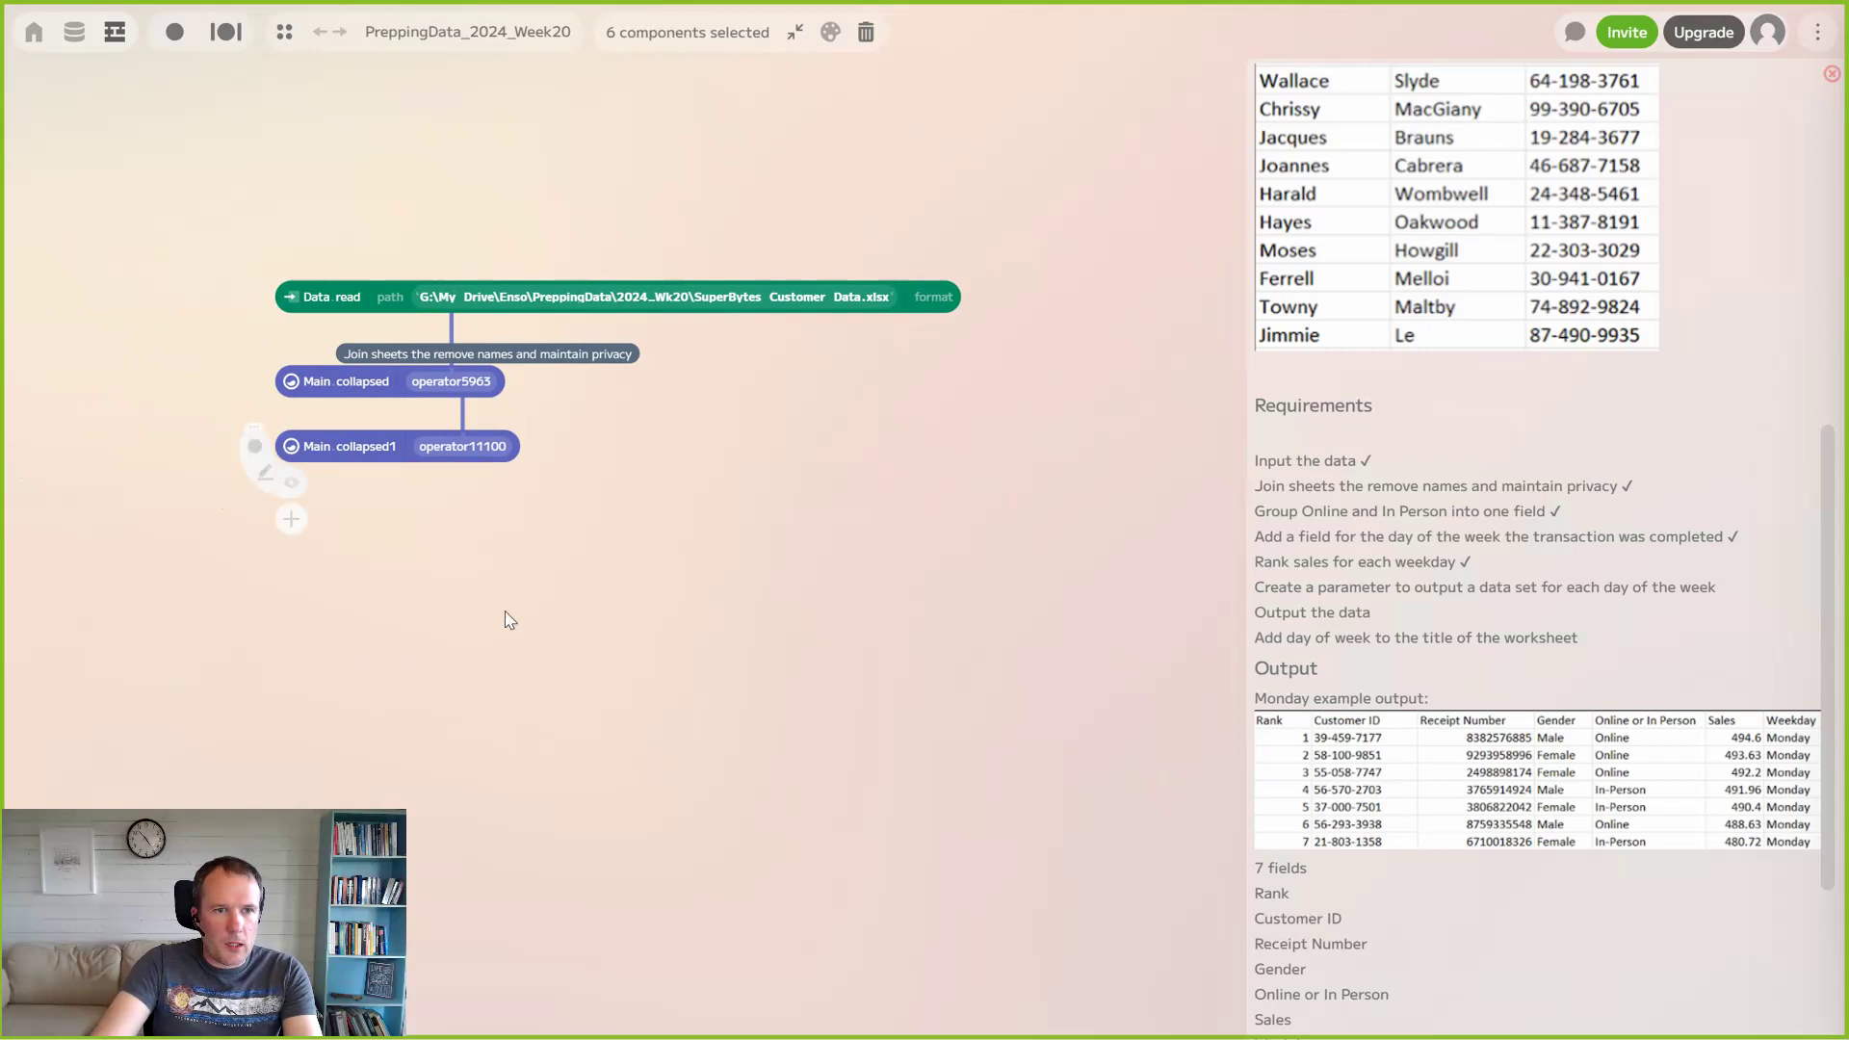
pyautogui.moveTo(567, 570); pyautogui.dragTo(660, 475)
pyautogui.click(385, 387)
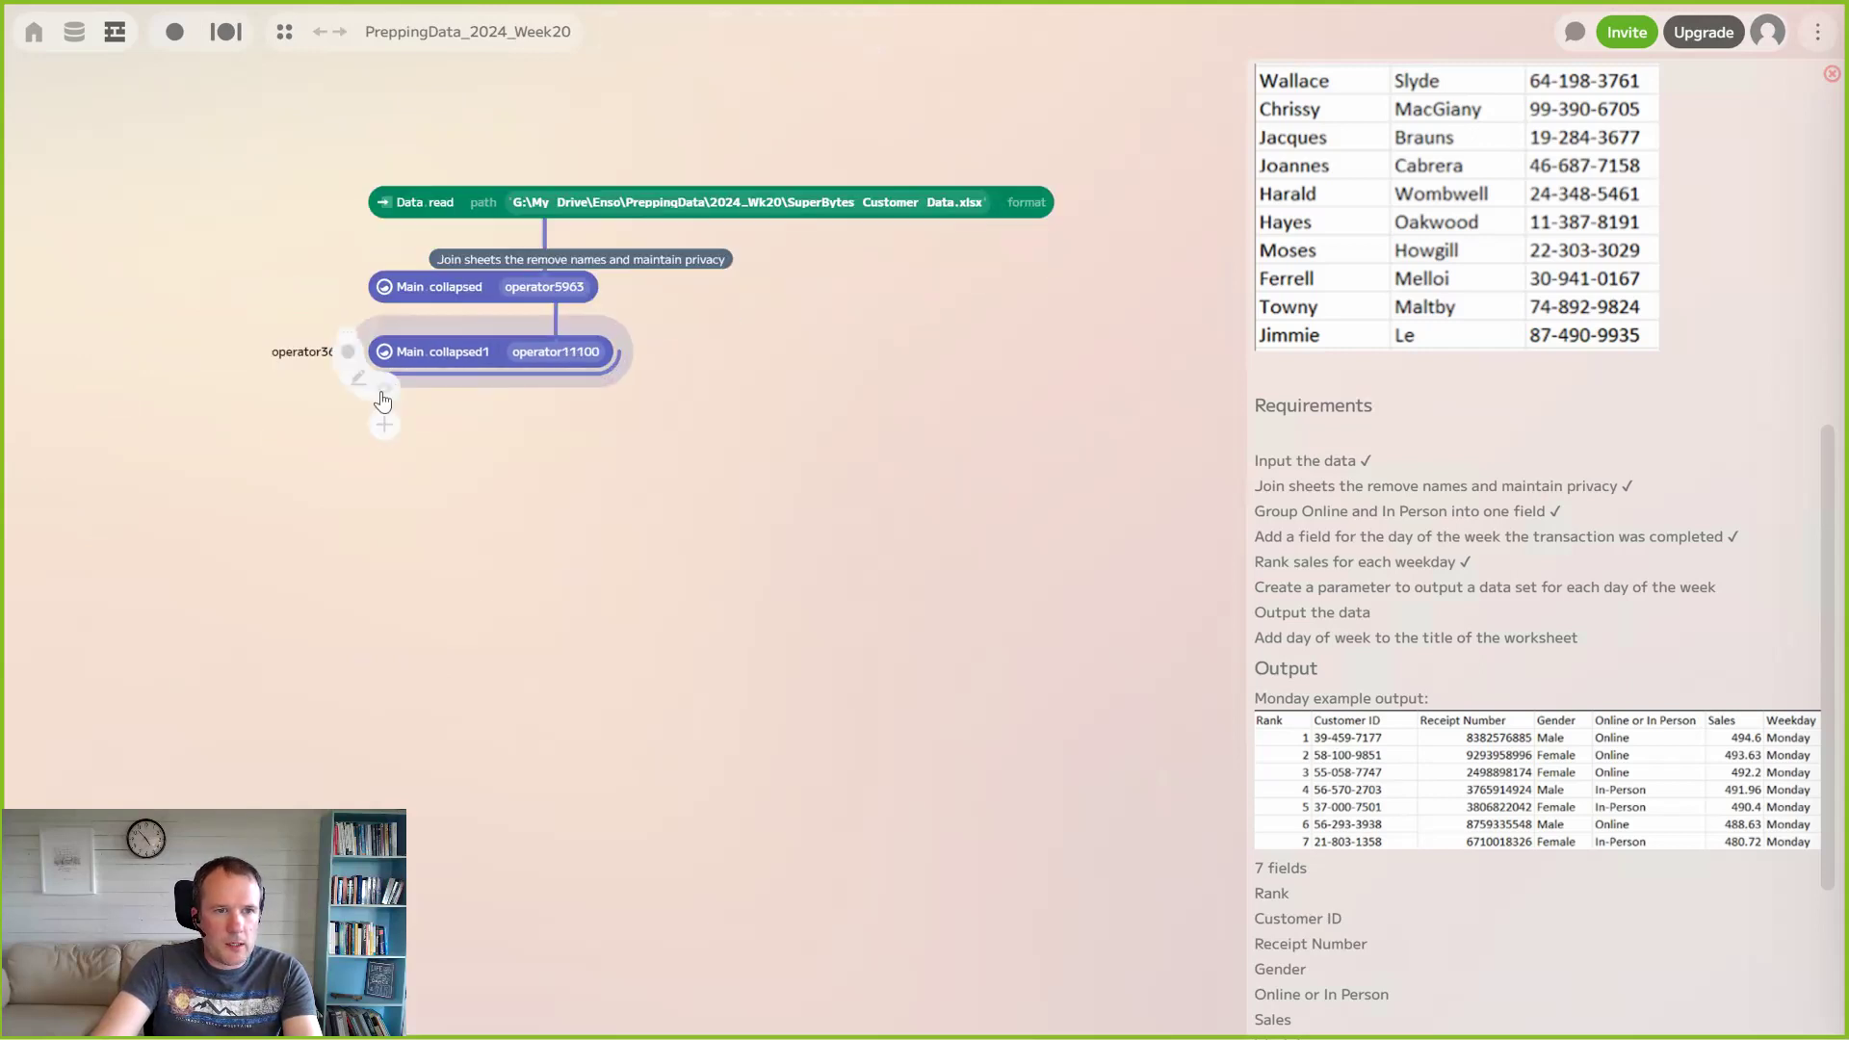
pyautogui.moveTo(624, 536); pyautogui.dragTo(1114, 578)
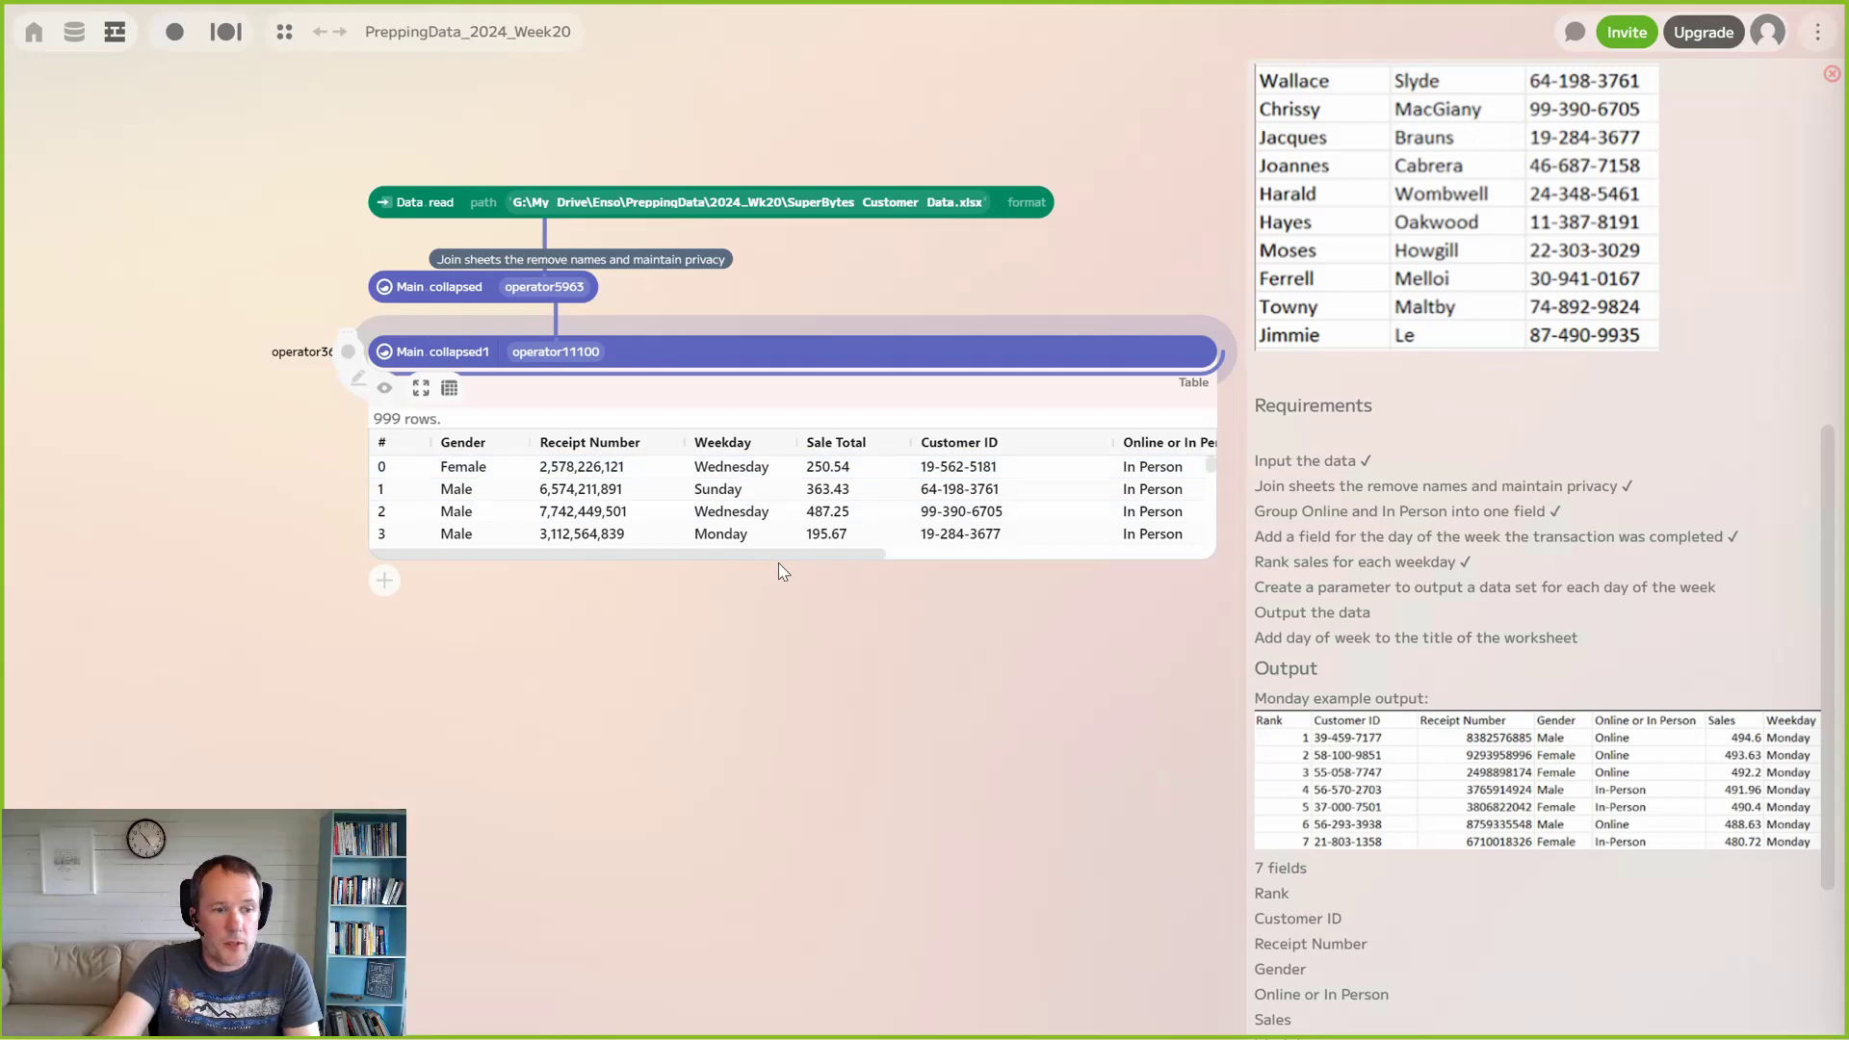
pyautogui.click(384, 588)
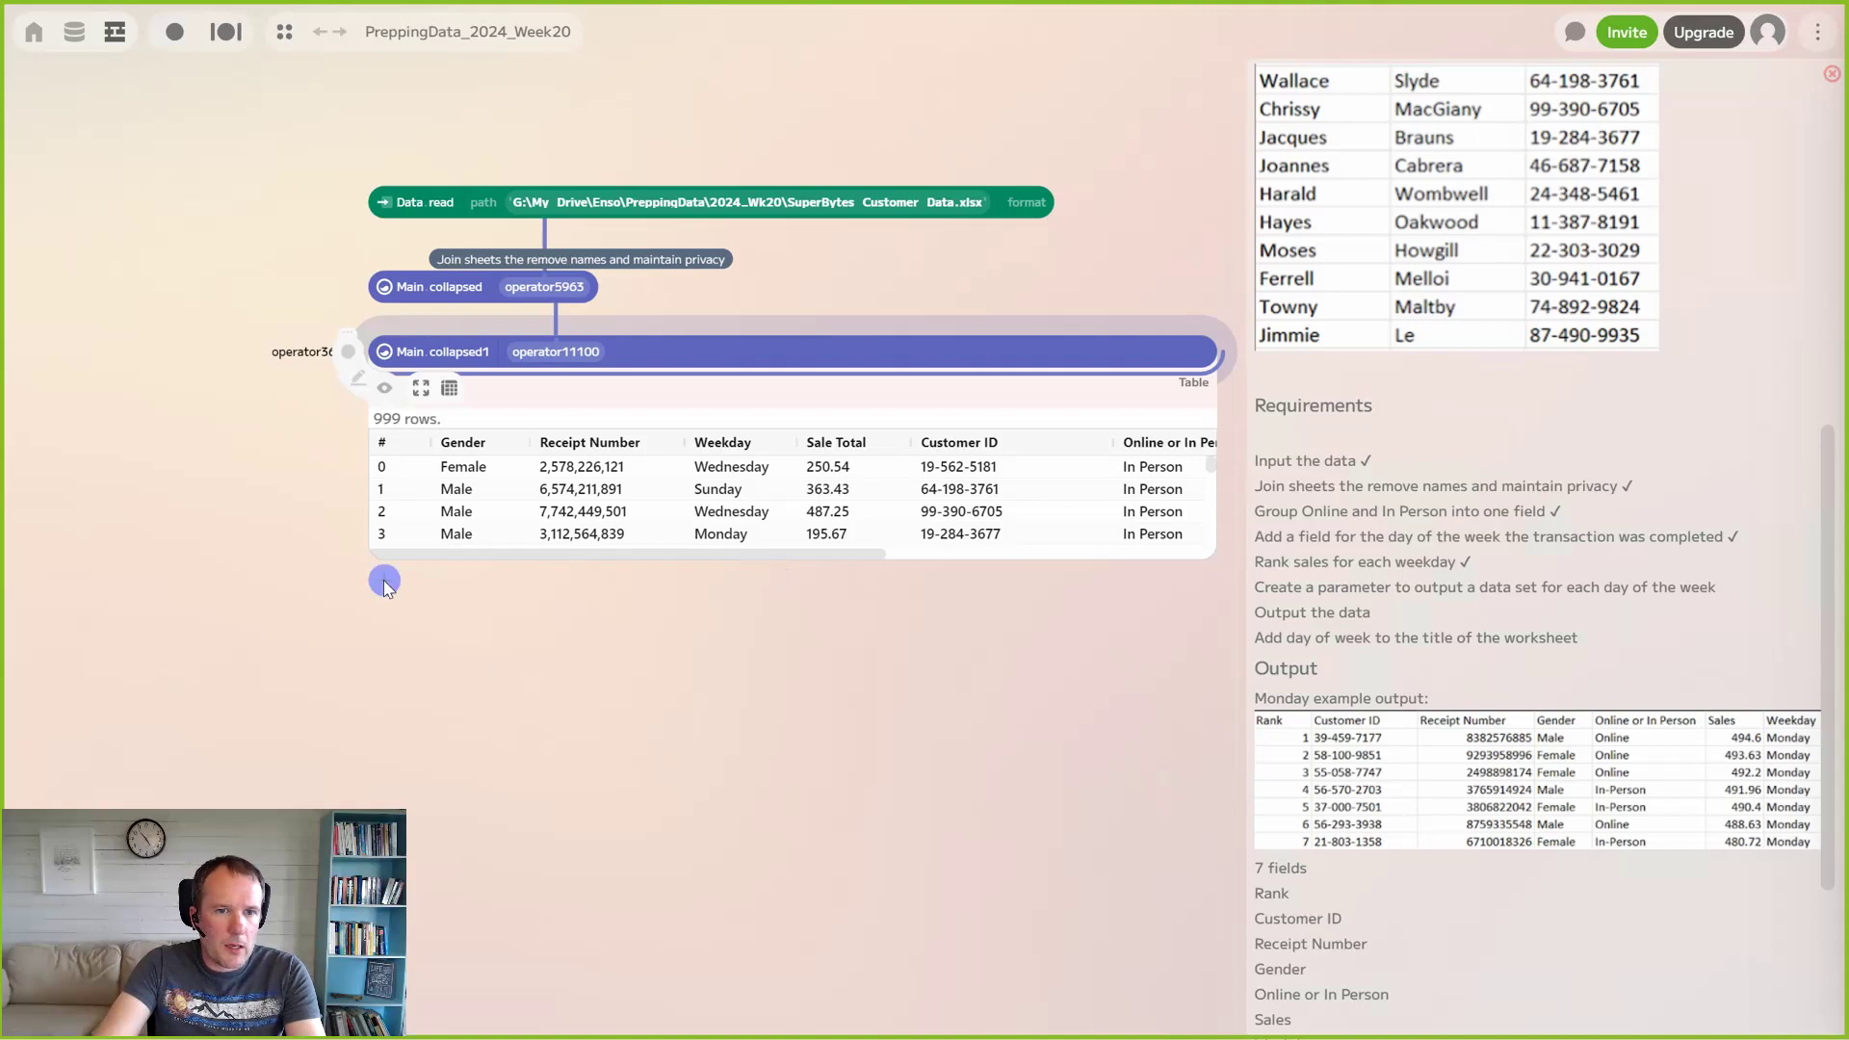
pyautogui.write('ator36347.at')
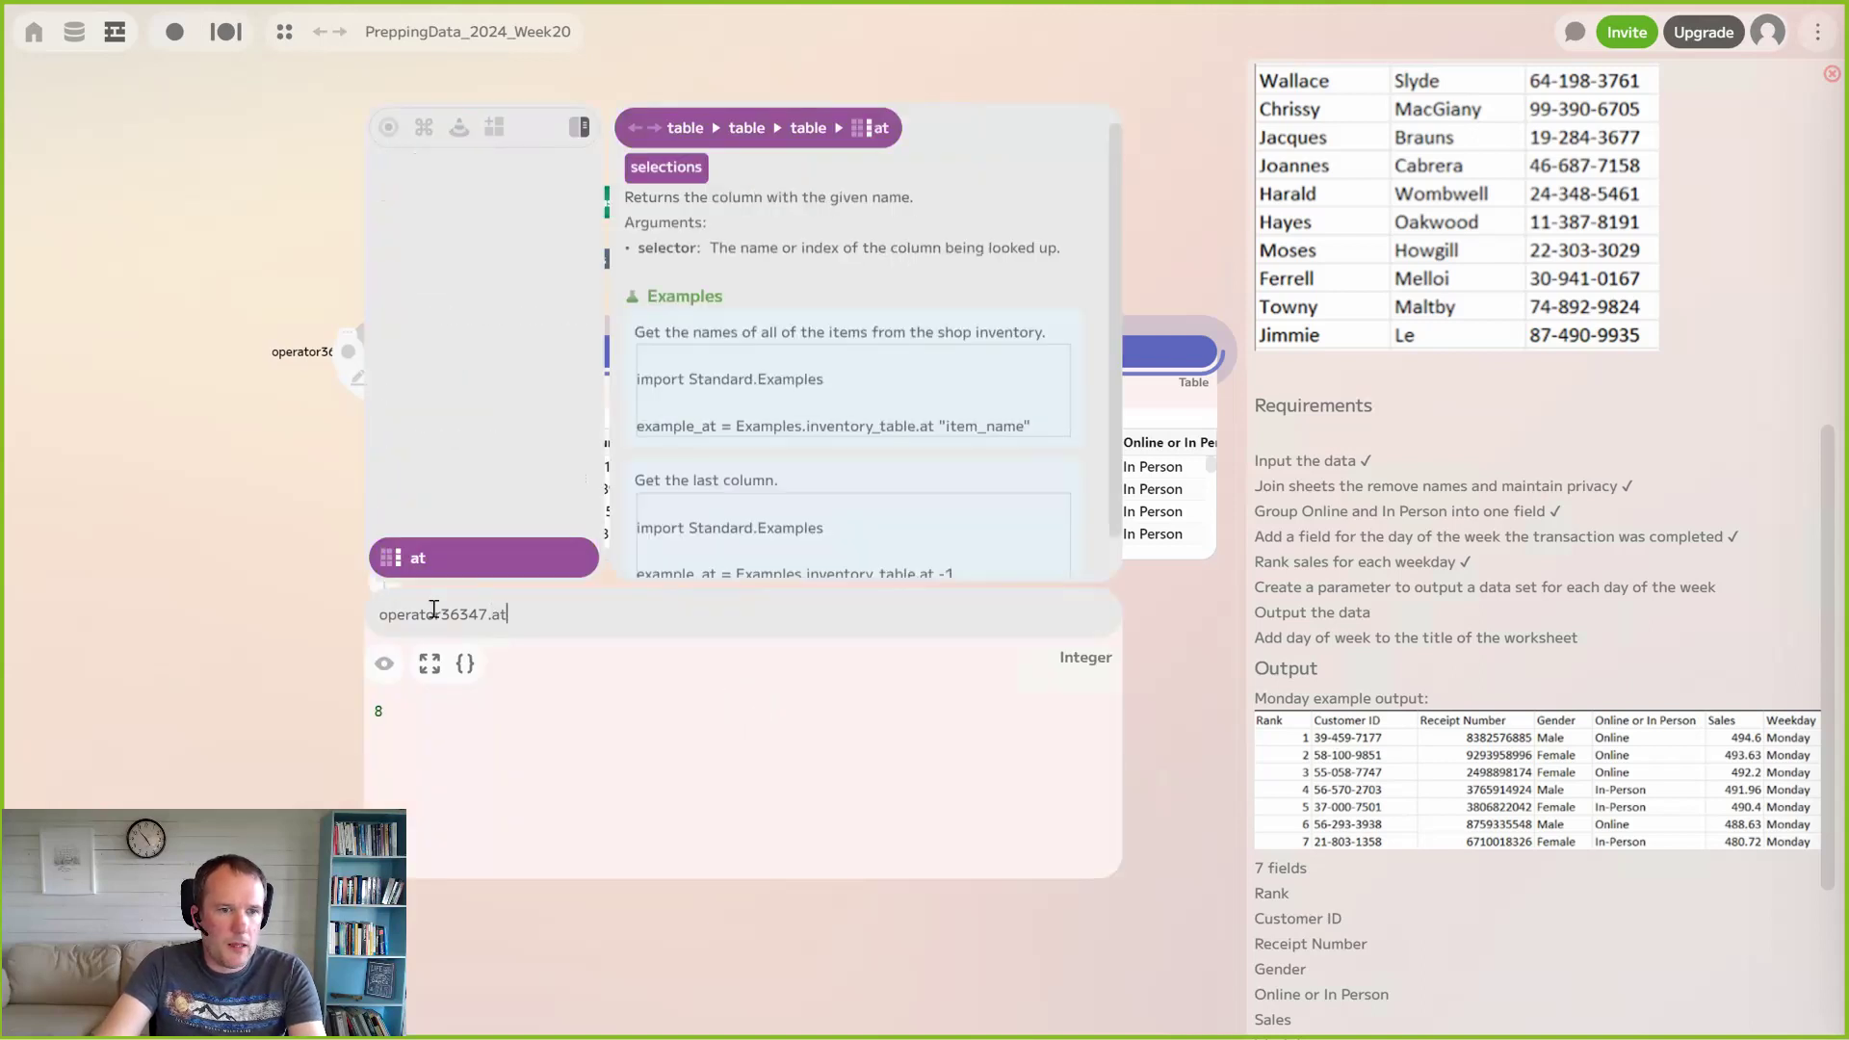
pyautogui.press('Return')
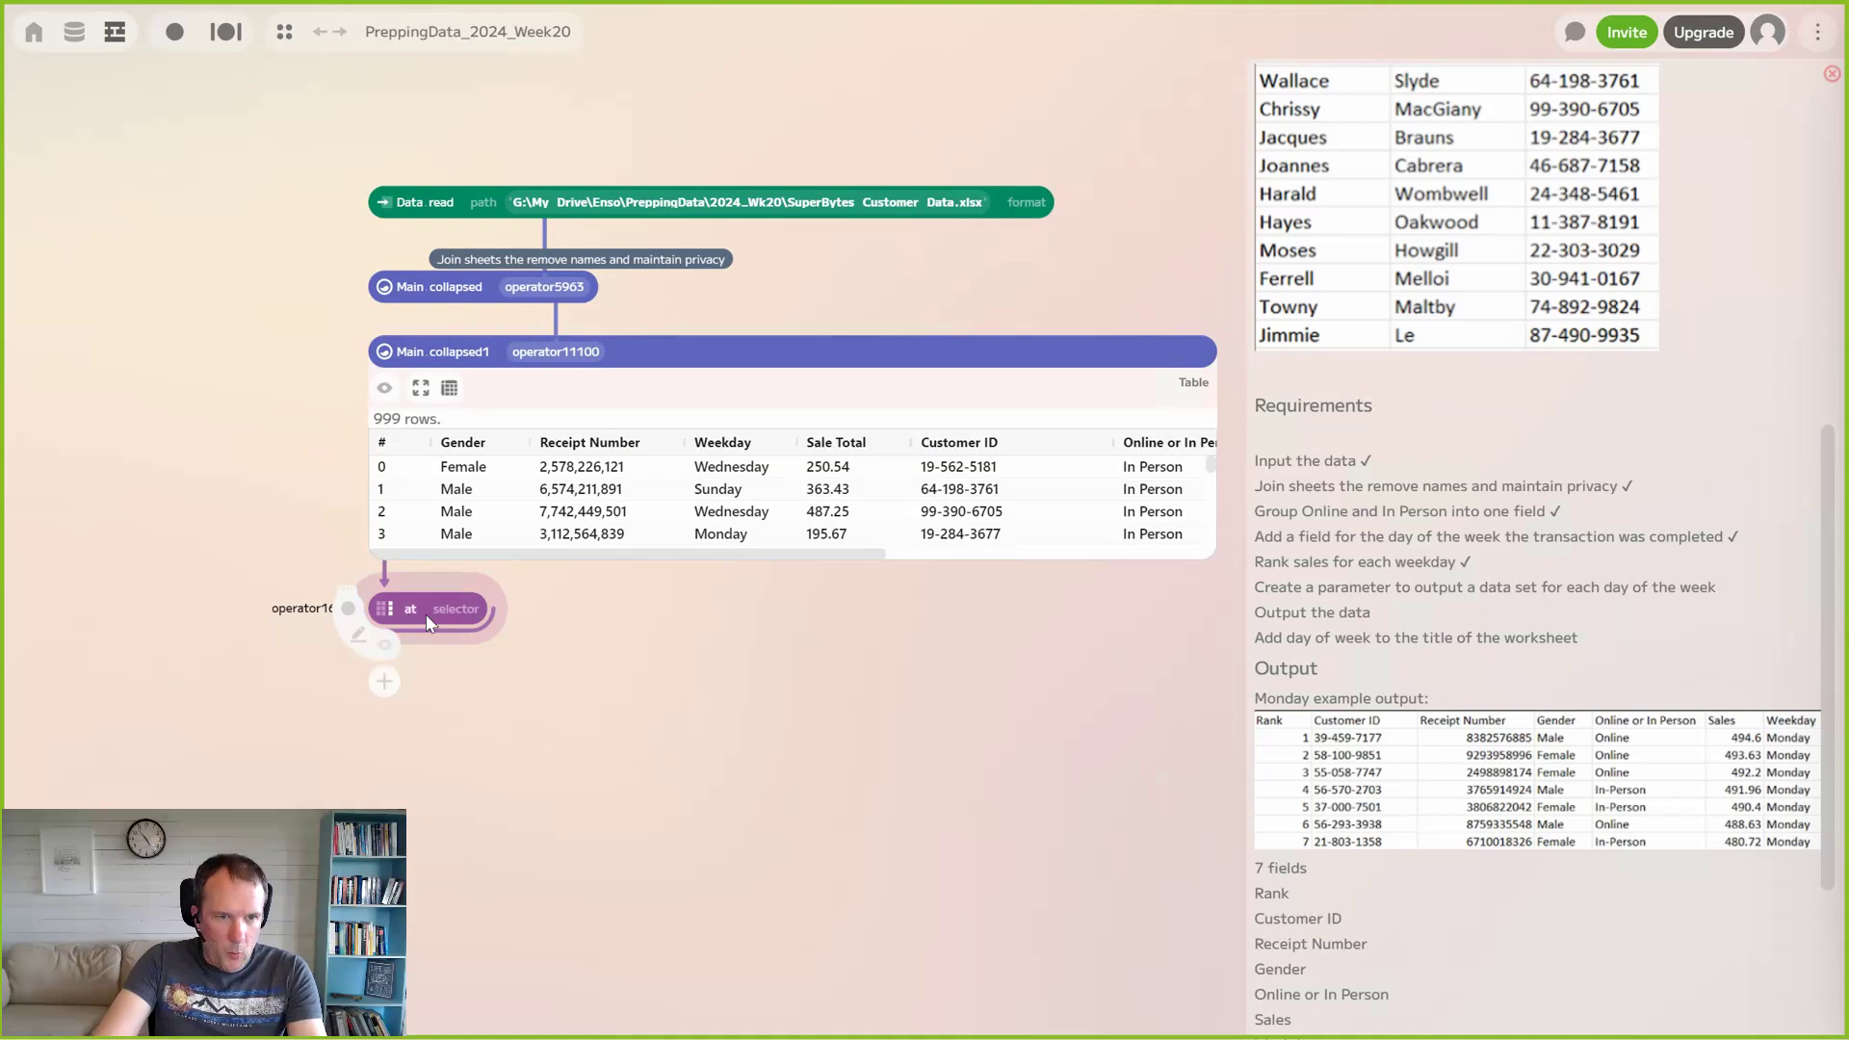
pyautogui.click(460, 613)
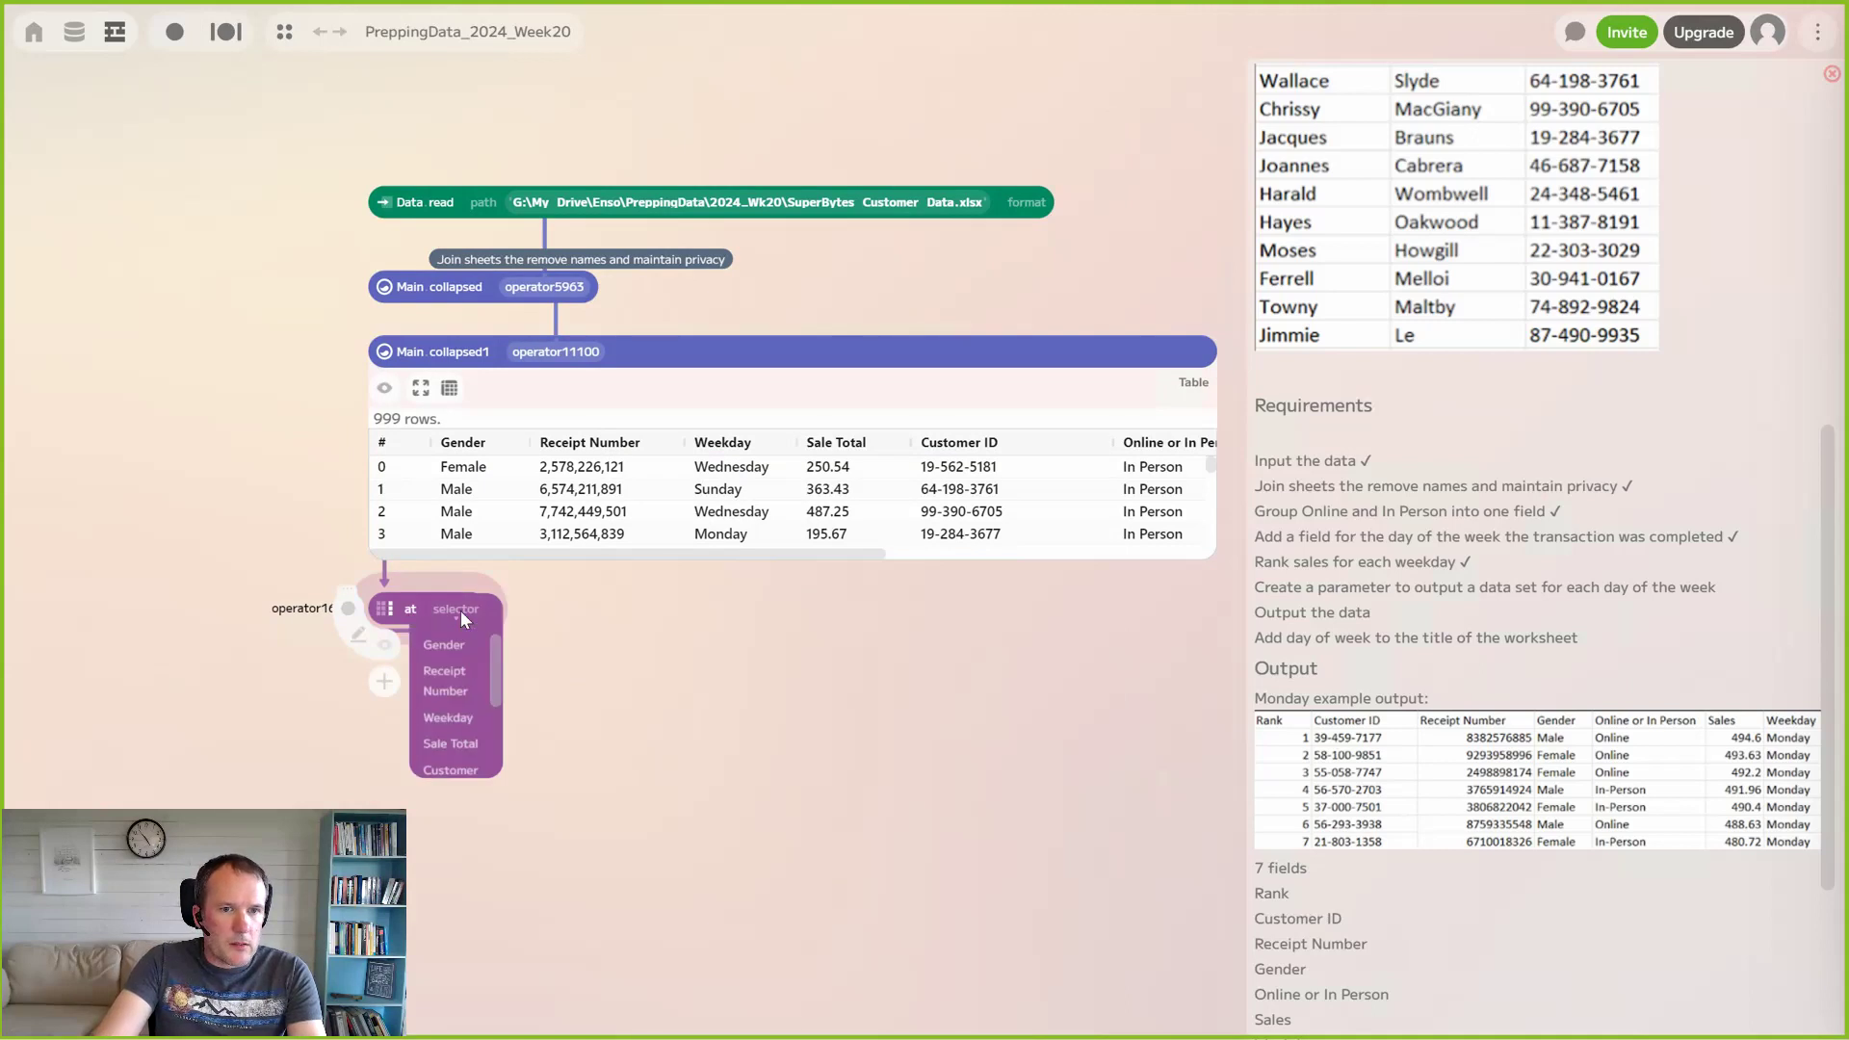
pyautogui.scroll(-2, 461, 689)
pyautogui.scroll(2, 461, 689)
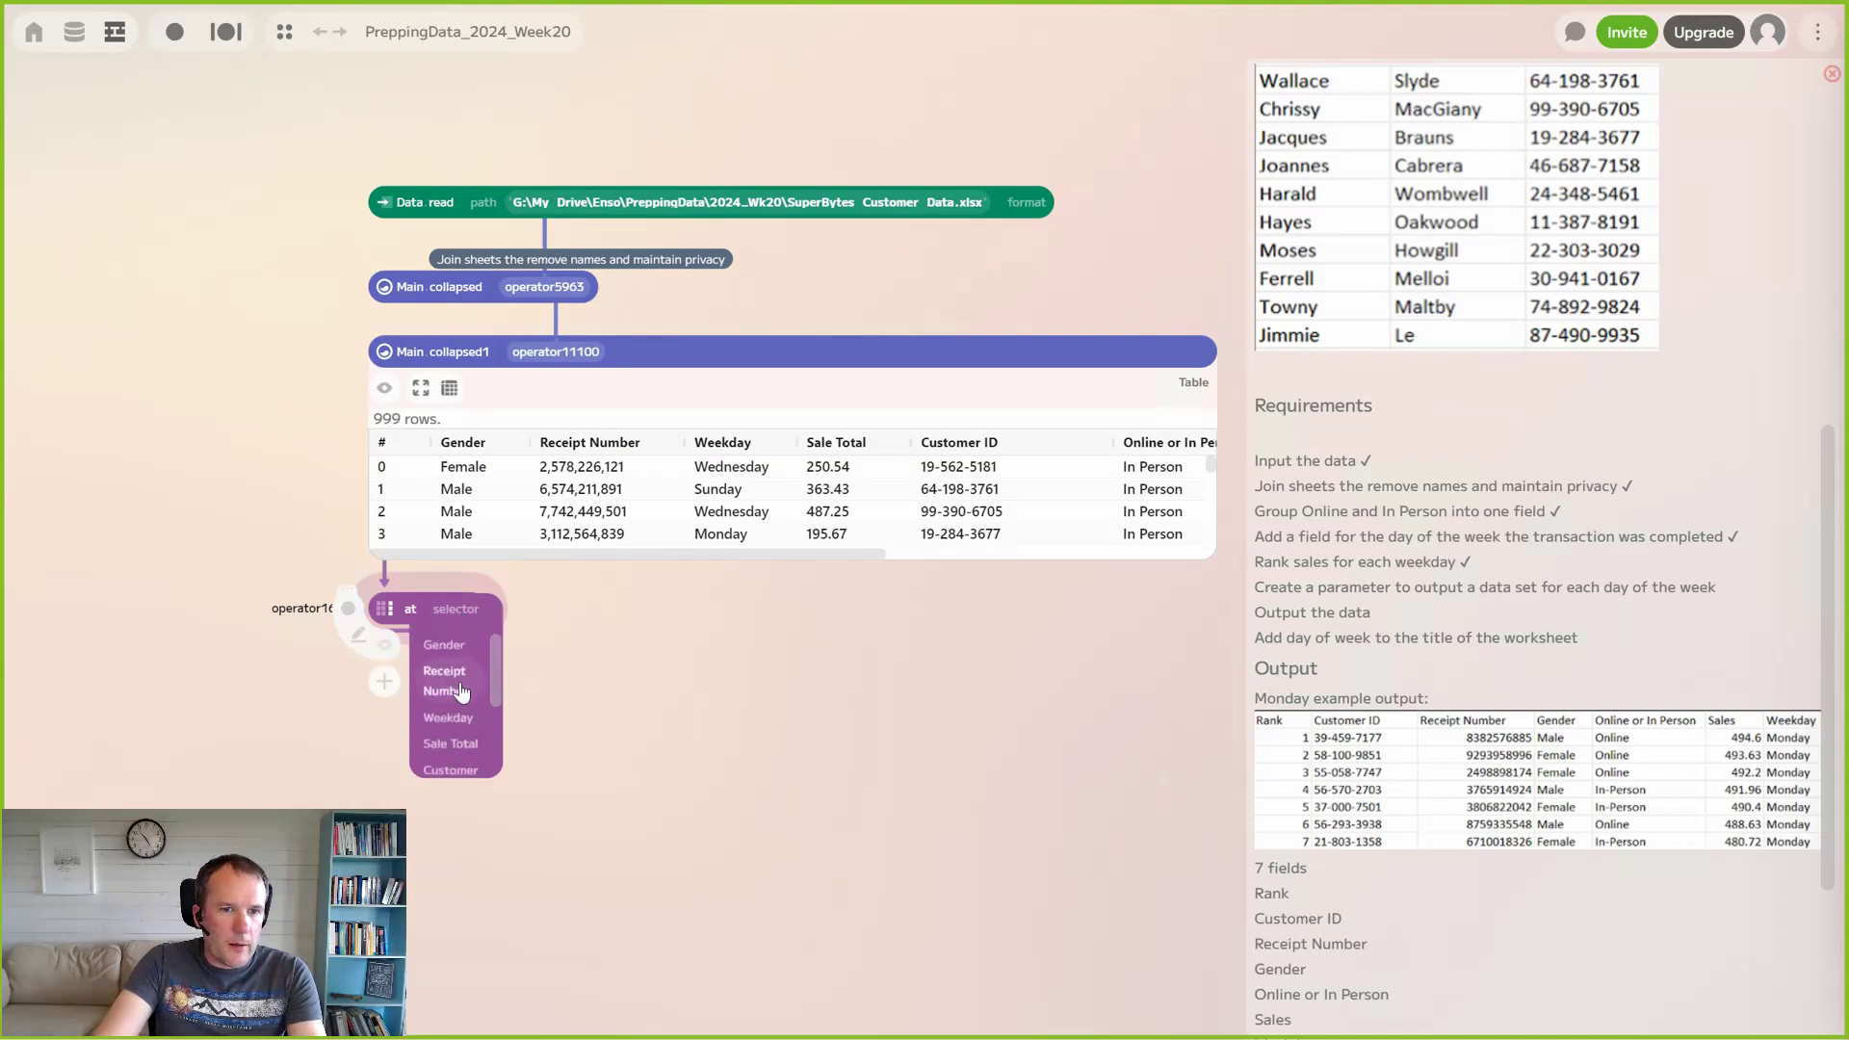
pyautogui.click(385, 608)
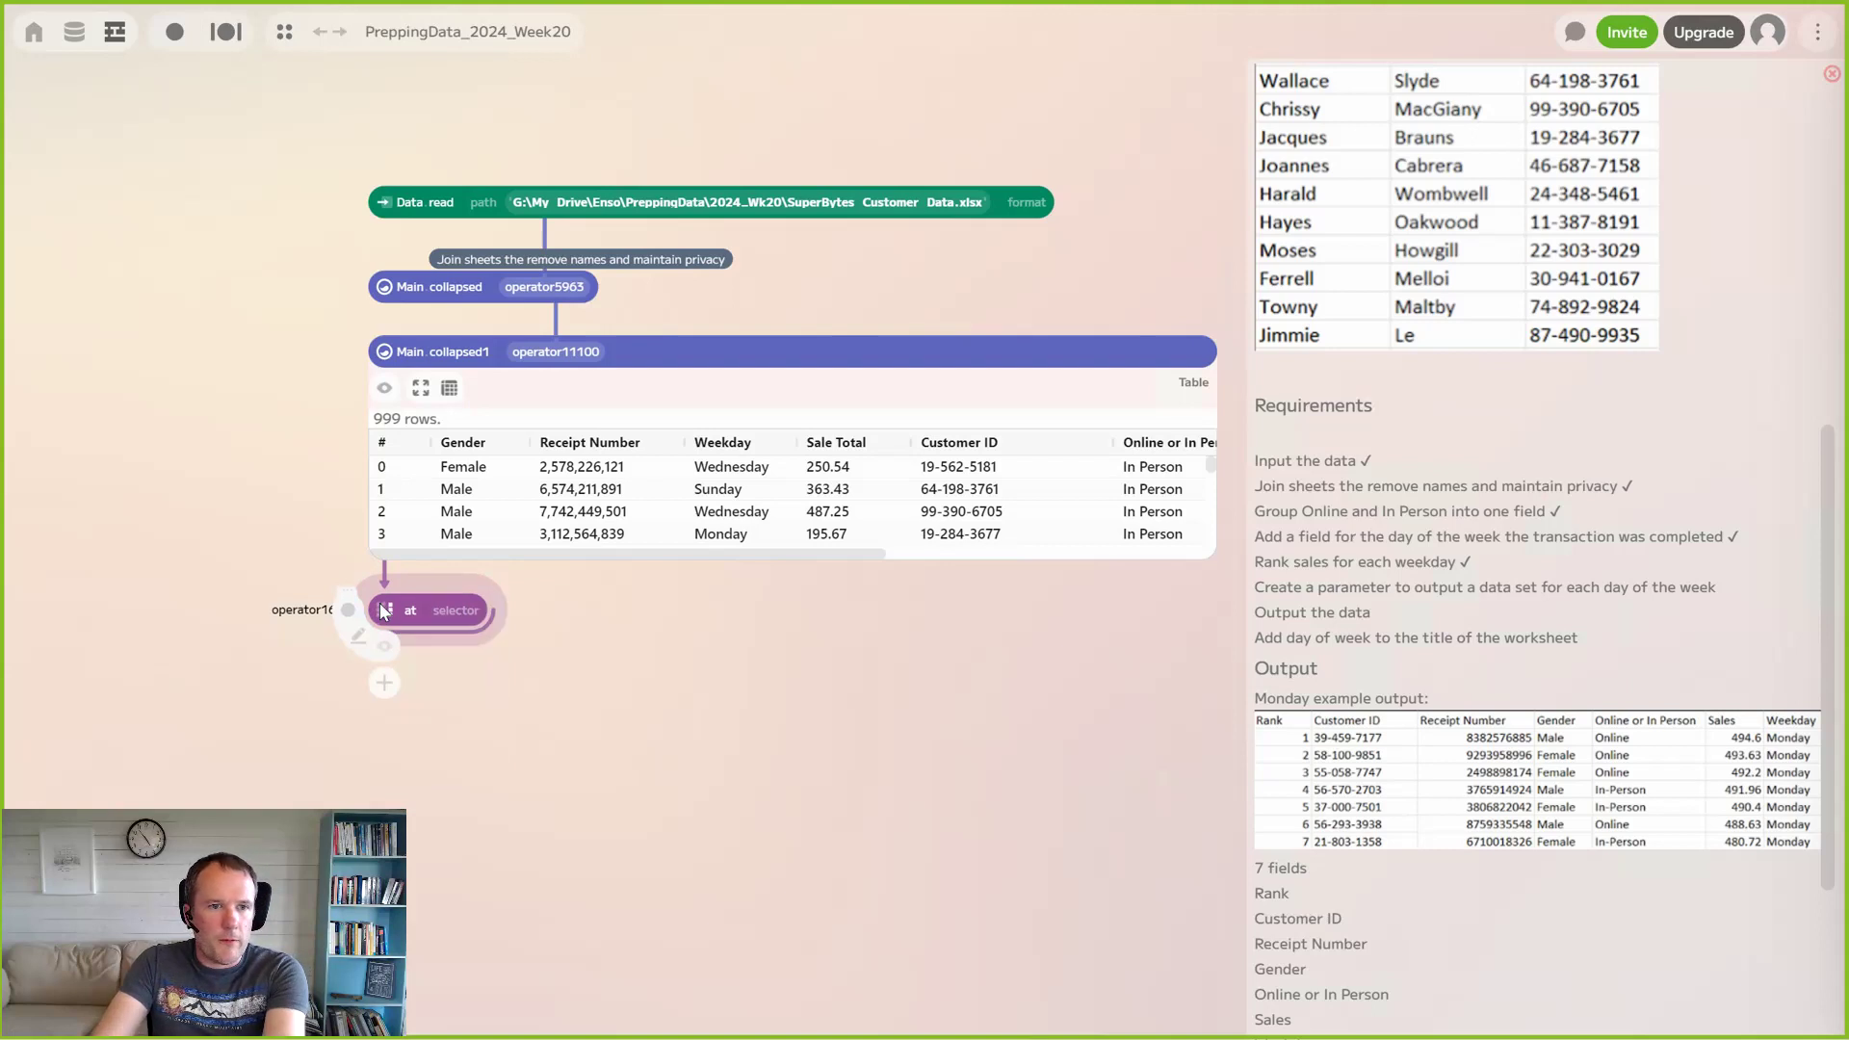
pyautogui.press('Delete')
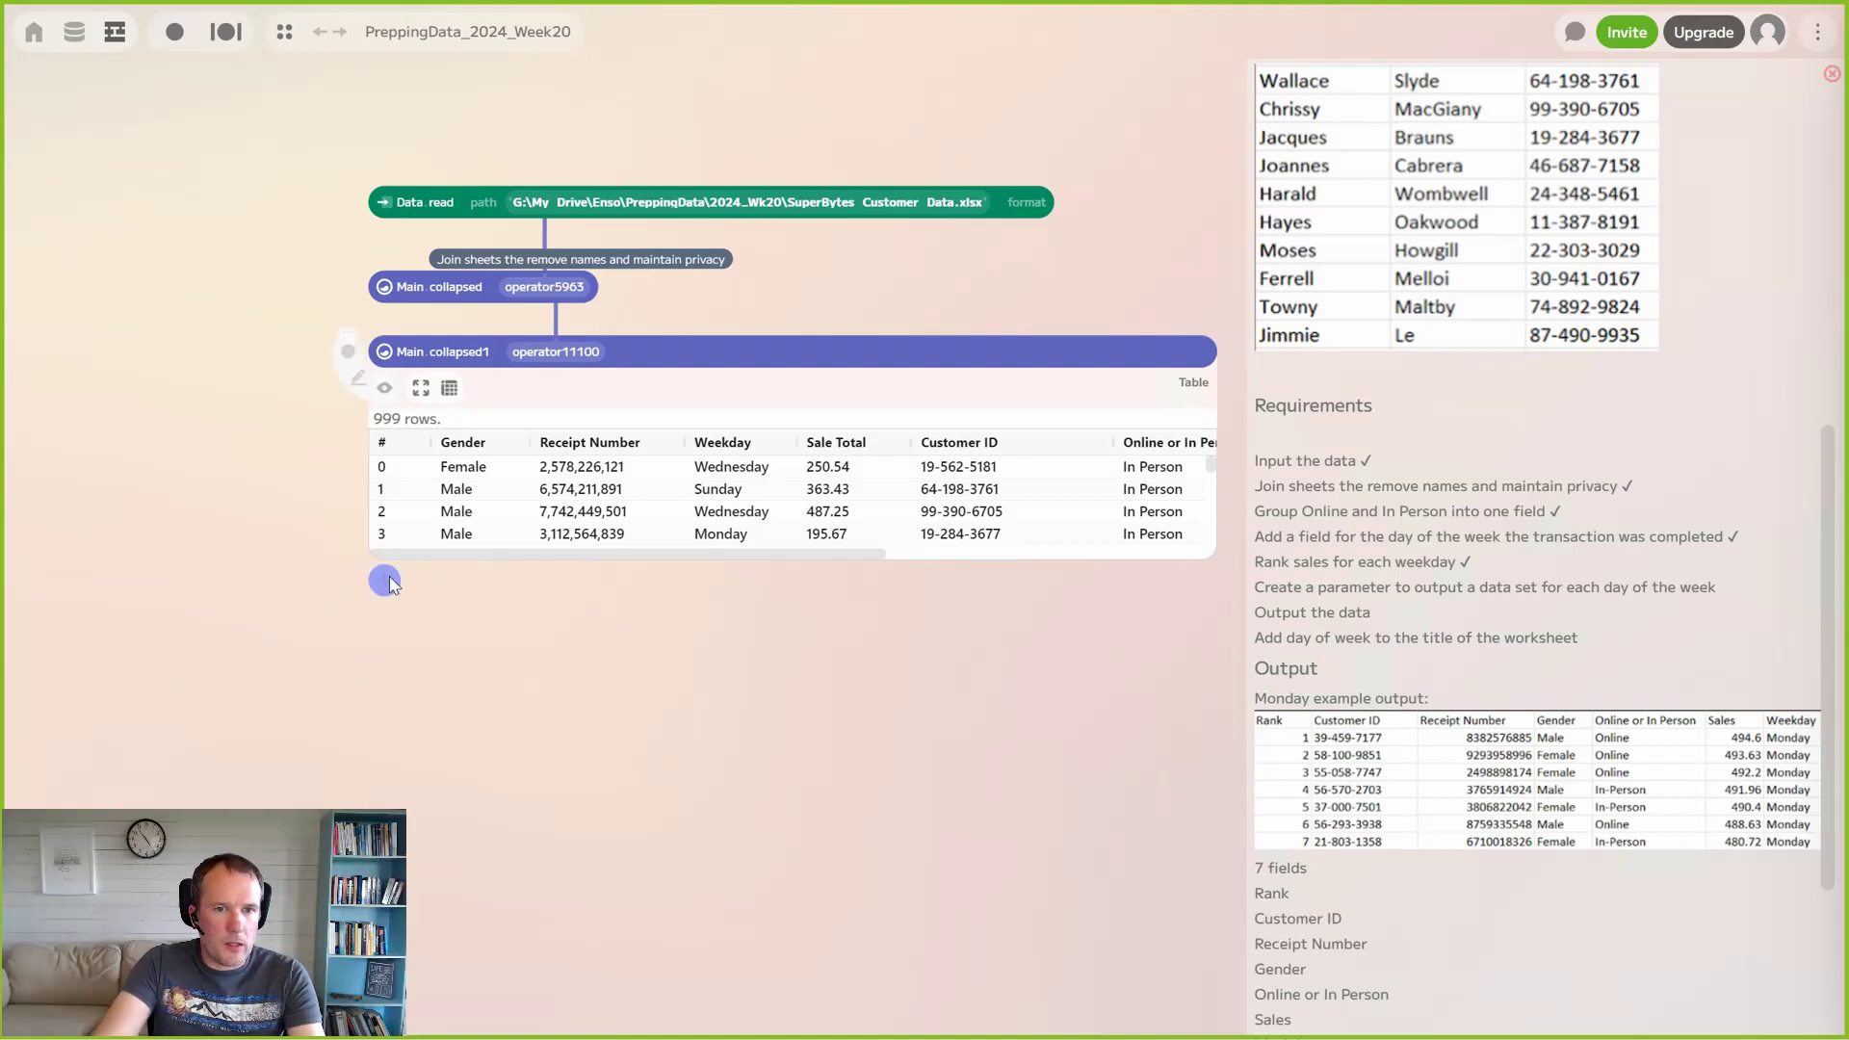
# Add an aggregate component beneath the second collapsed component and group it by Weekday
pyautogui.click(387, 581)
pyautogui.write('ag')
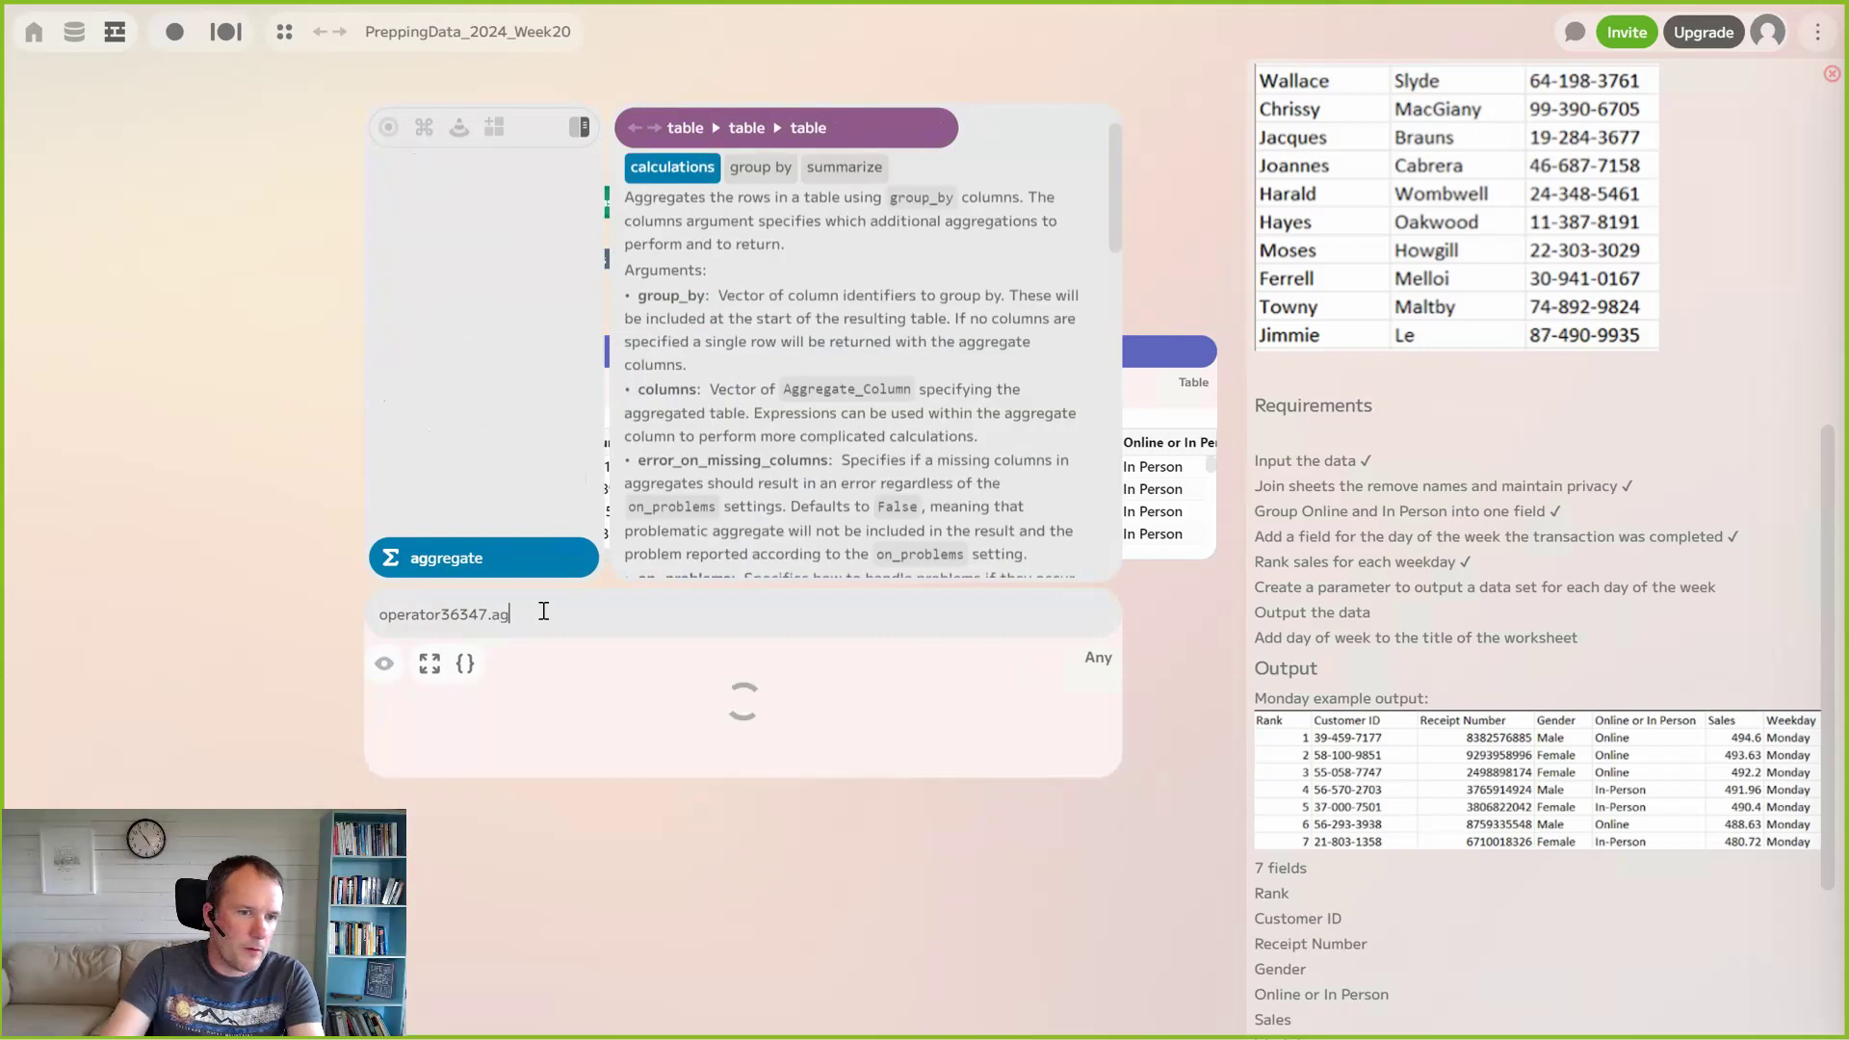
pyautogui.click(467, 555)
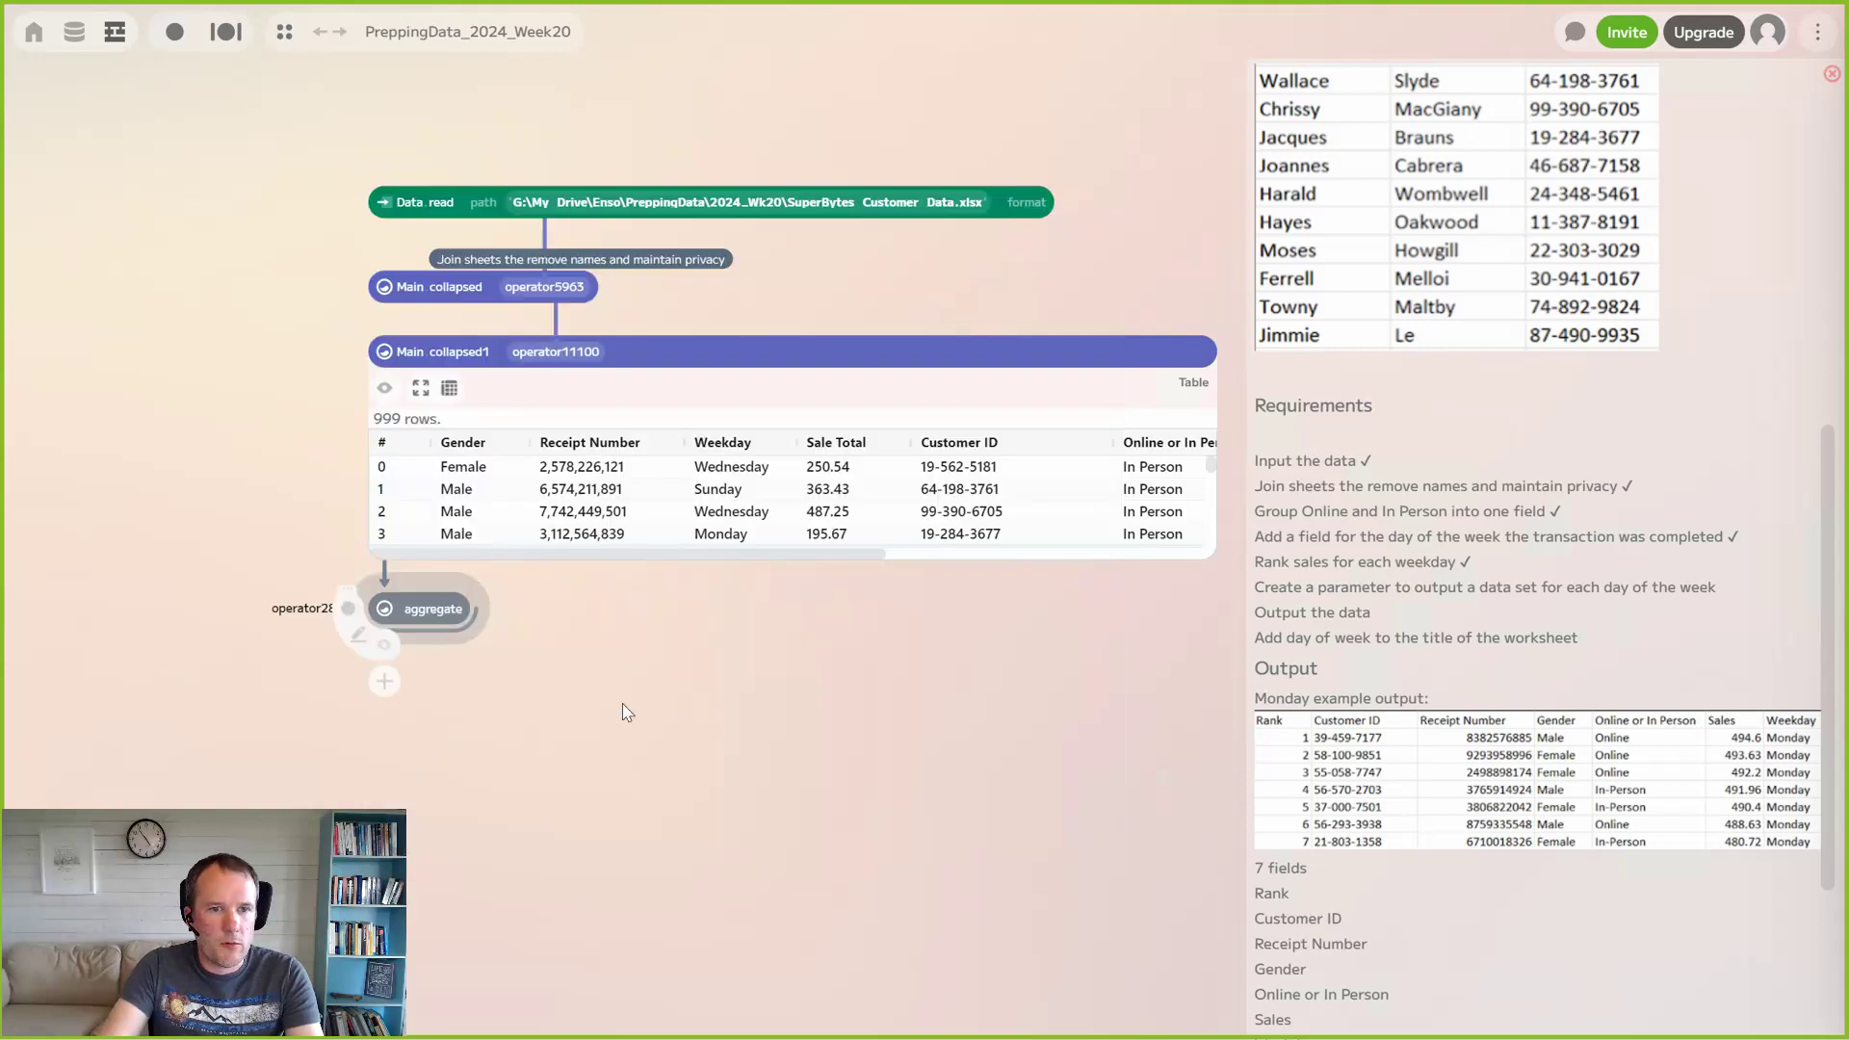
pyautogui.click(557, 608)
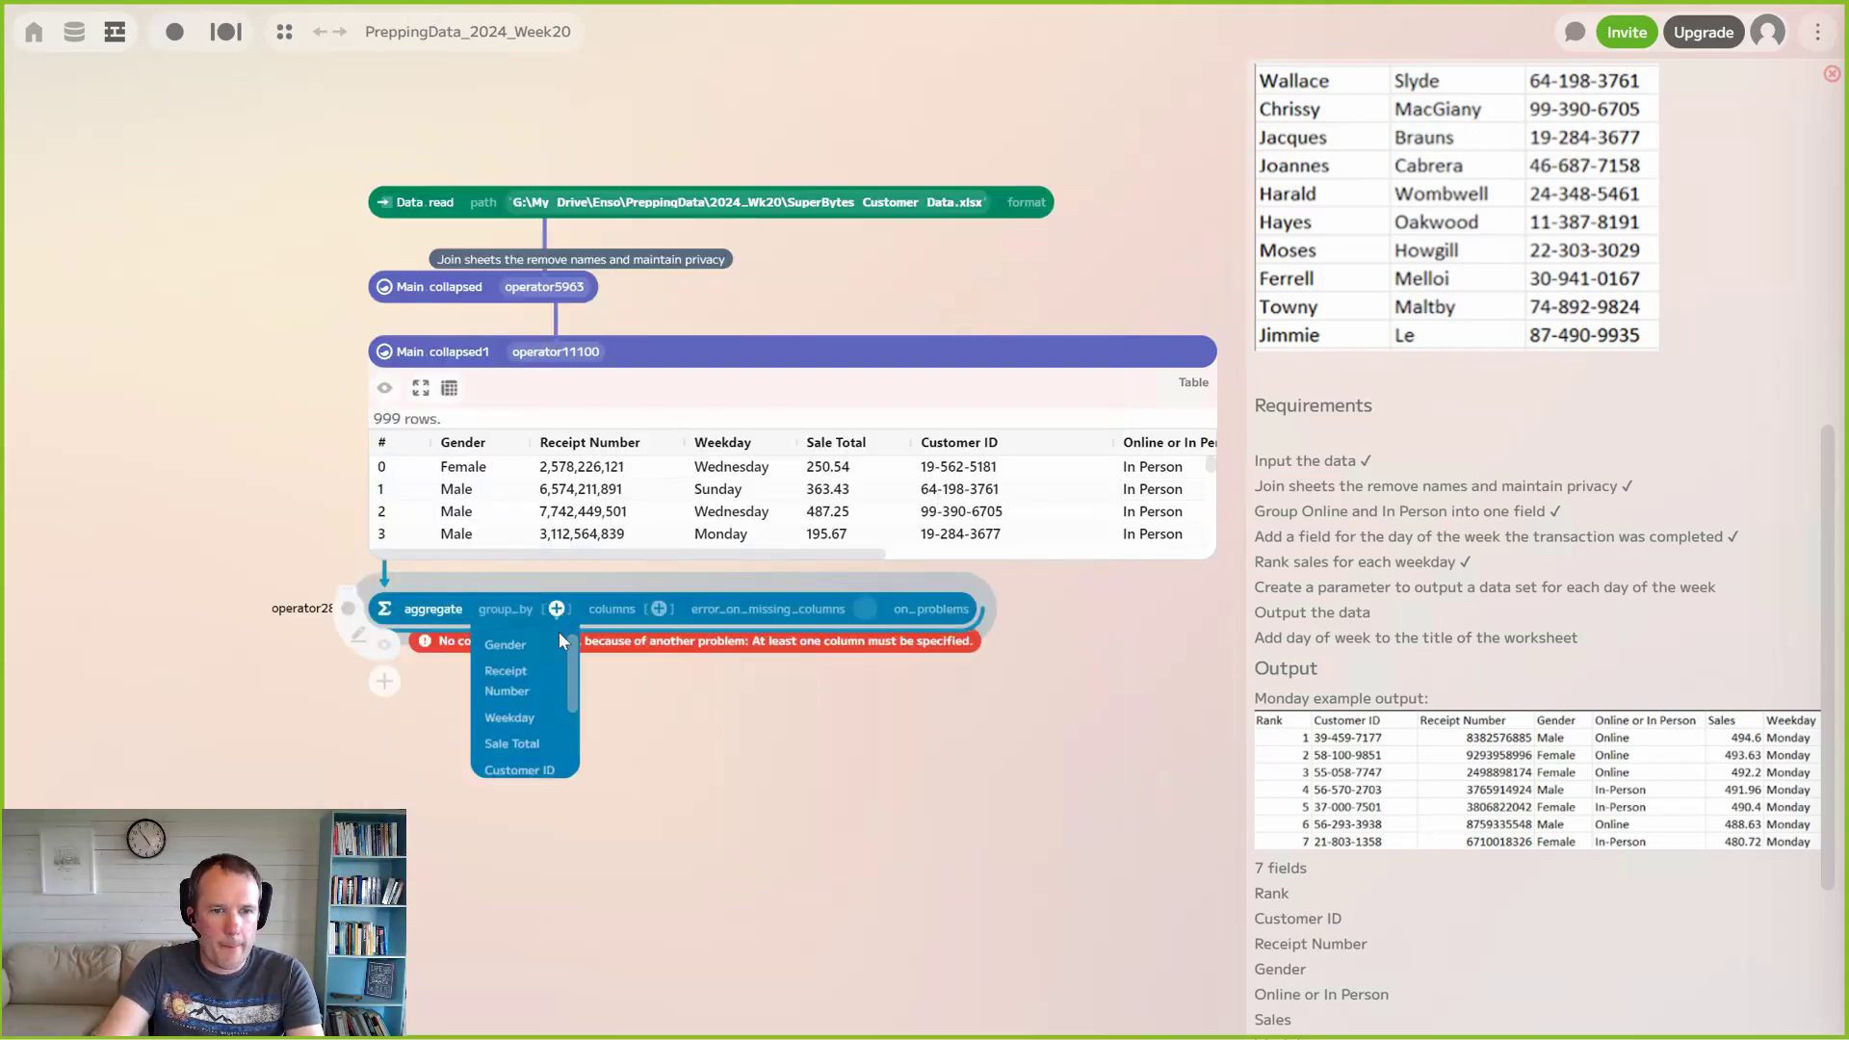
pyautogui.click(534, 714)
# Shift the aggregate component sideways to the right, then check its list of weekdays in the output table and hide it
pyautogui.moveTo(383, 607); pyautogui.dragTo(543, 616)
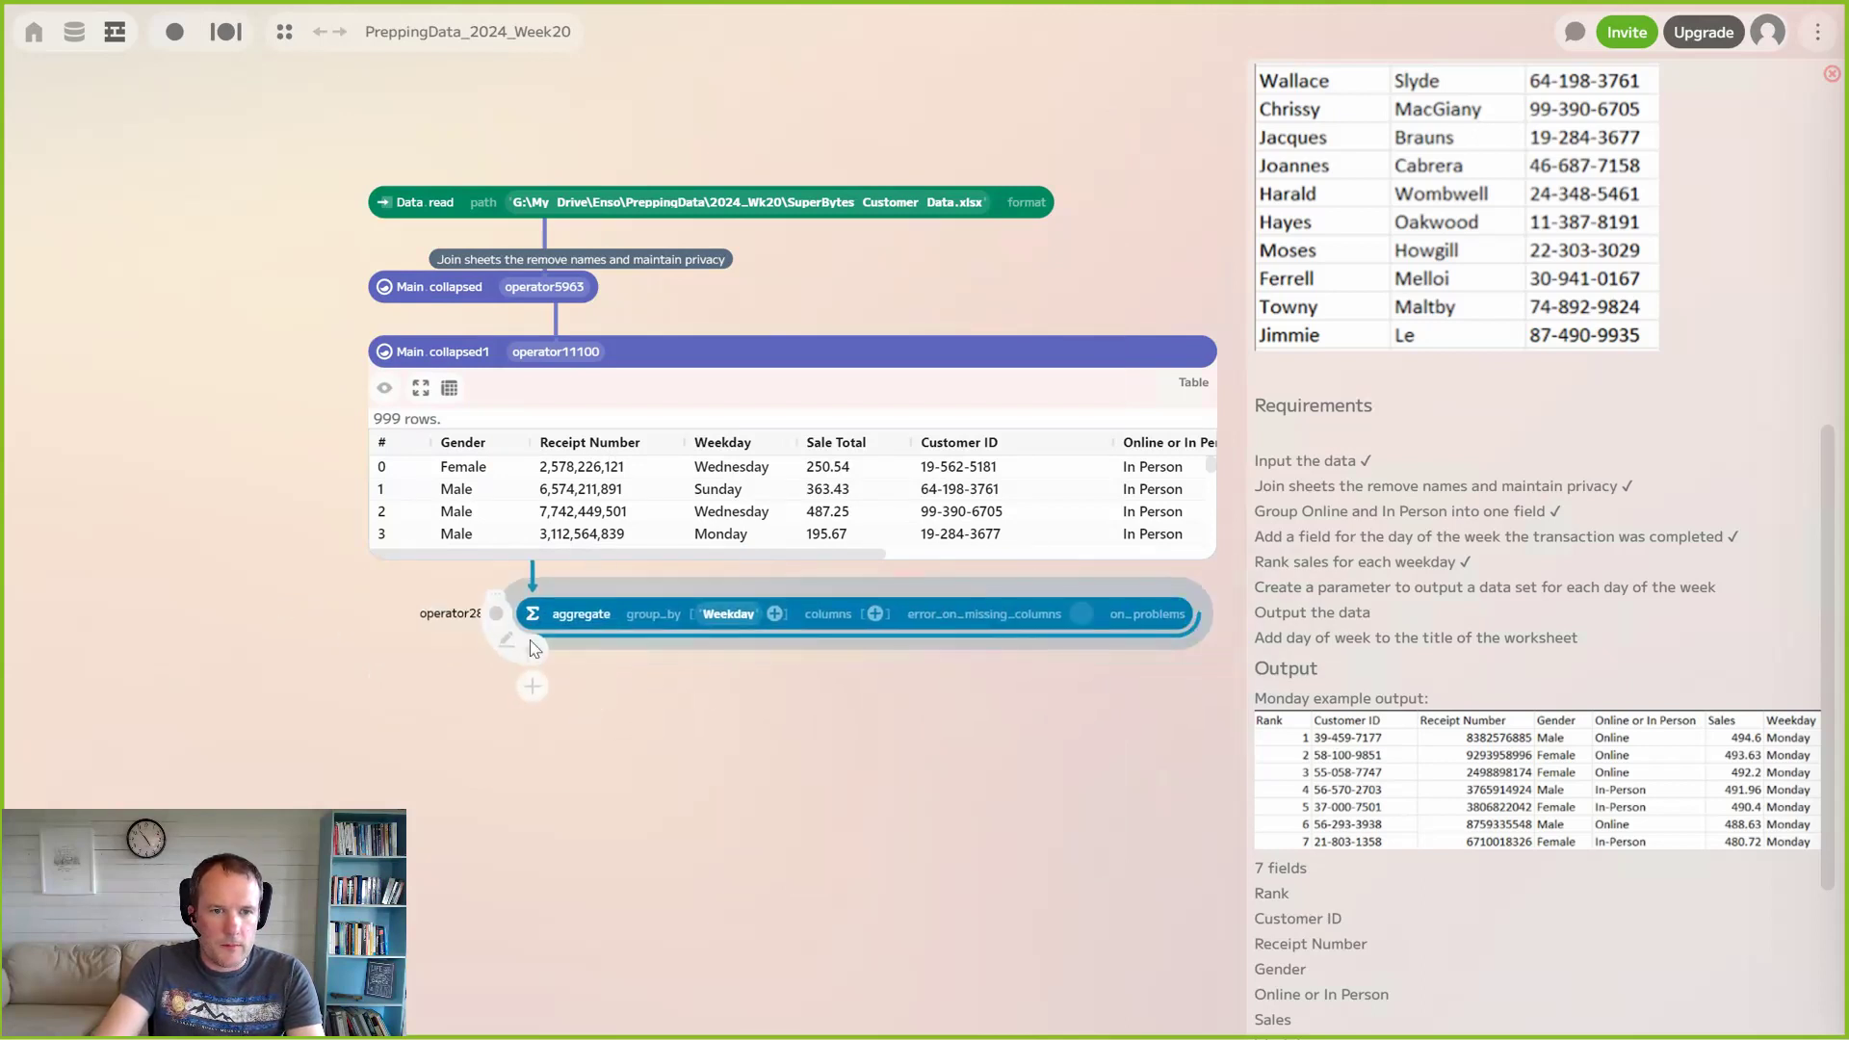
pyautogui.click(534, 655)
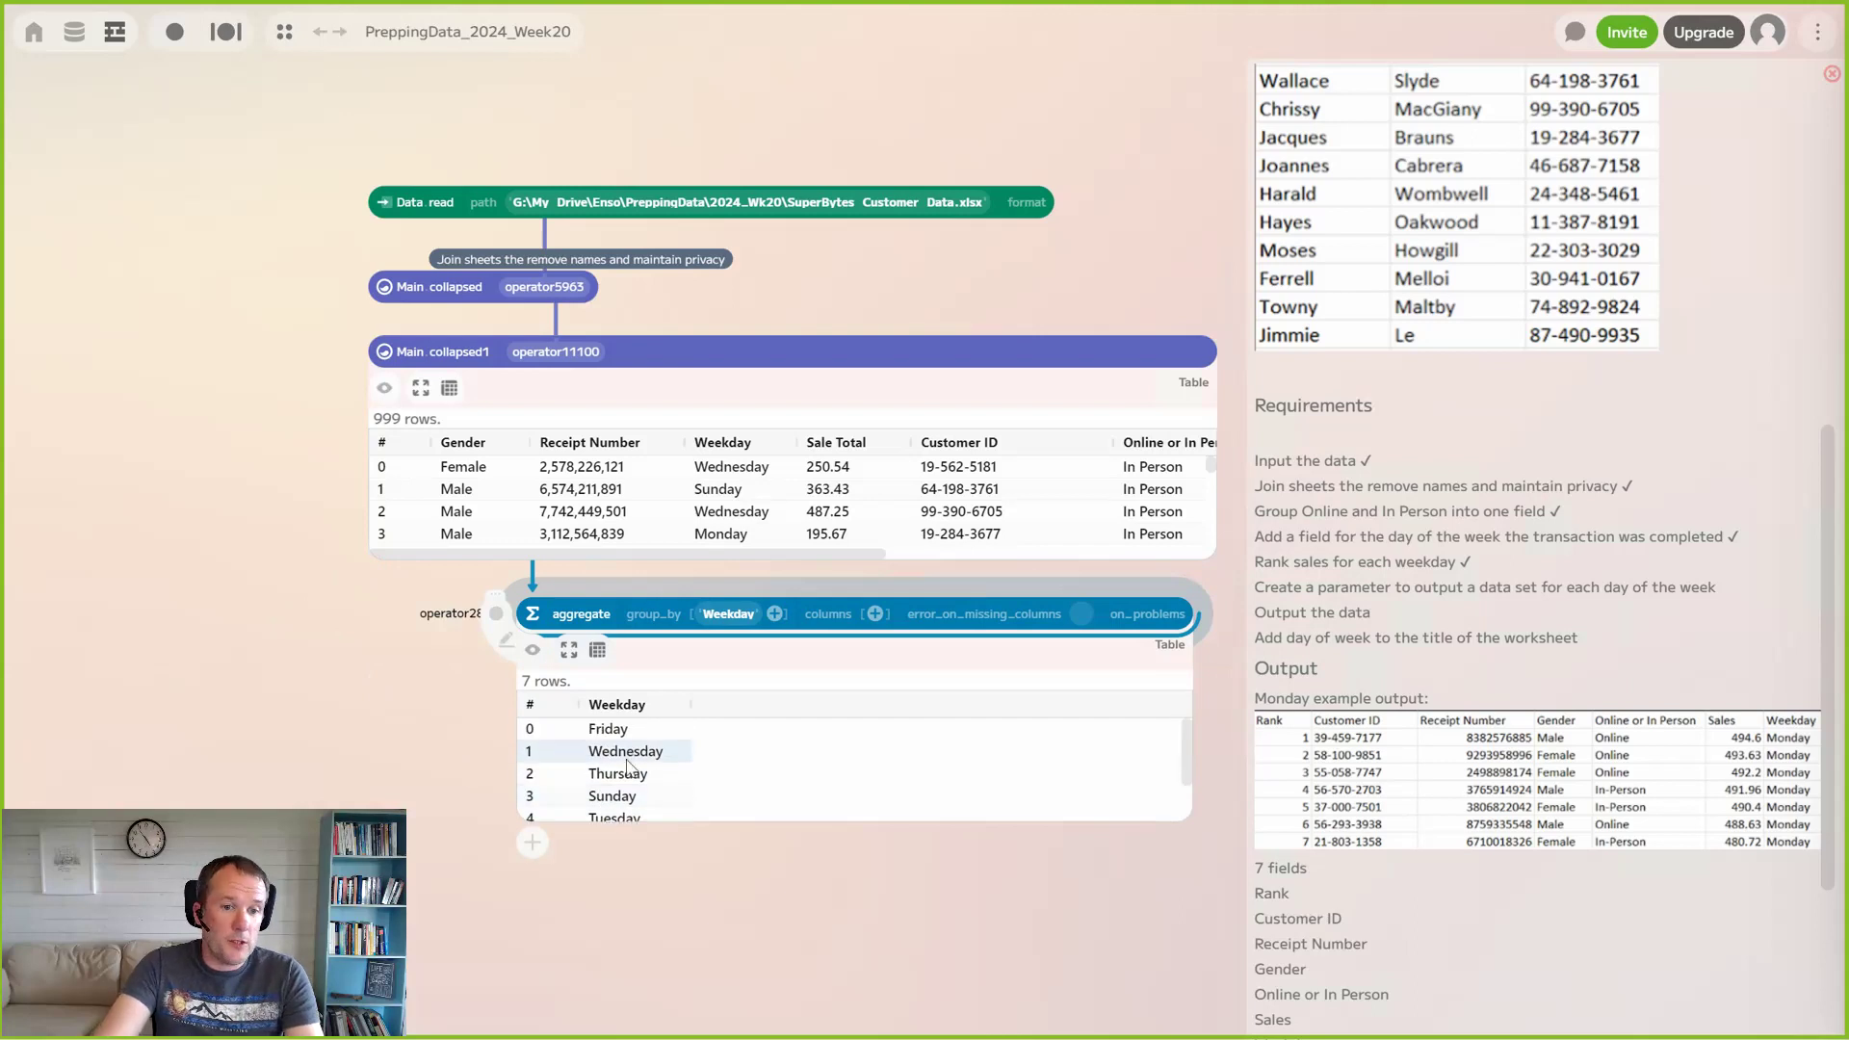
pyautogui.click(533, 649)
# Add an at component beneath the aggregate and set its selector to the Weekday column
pyautogui.click(535, 681)
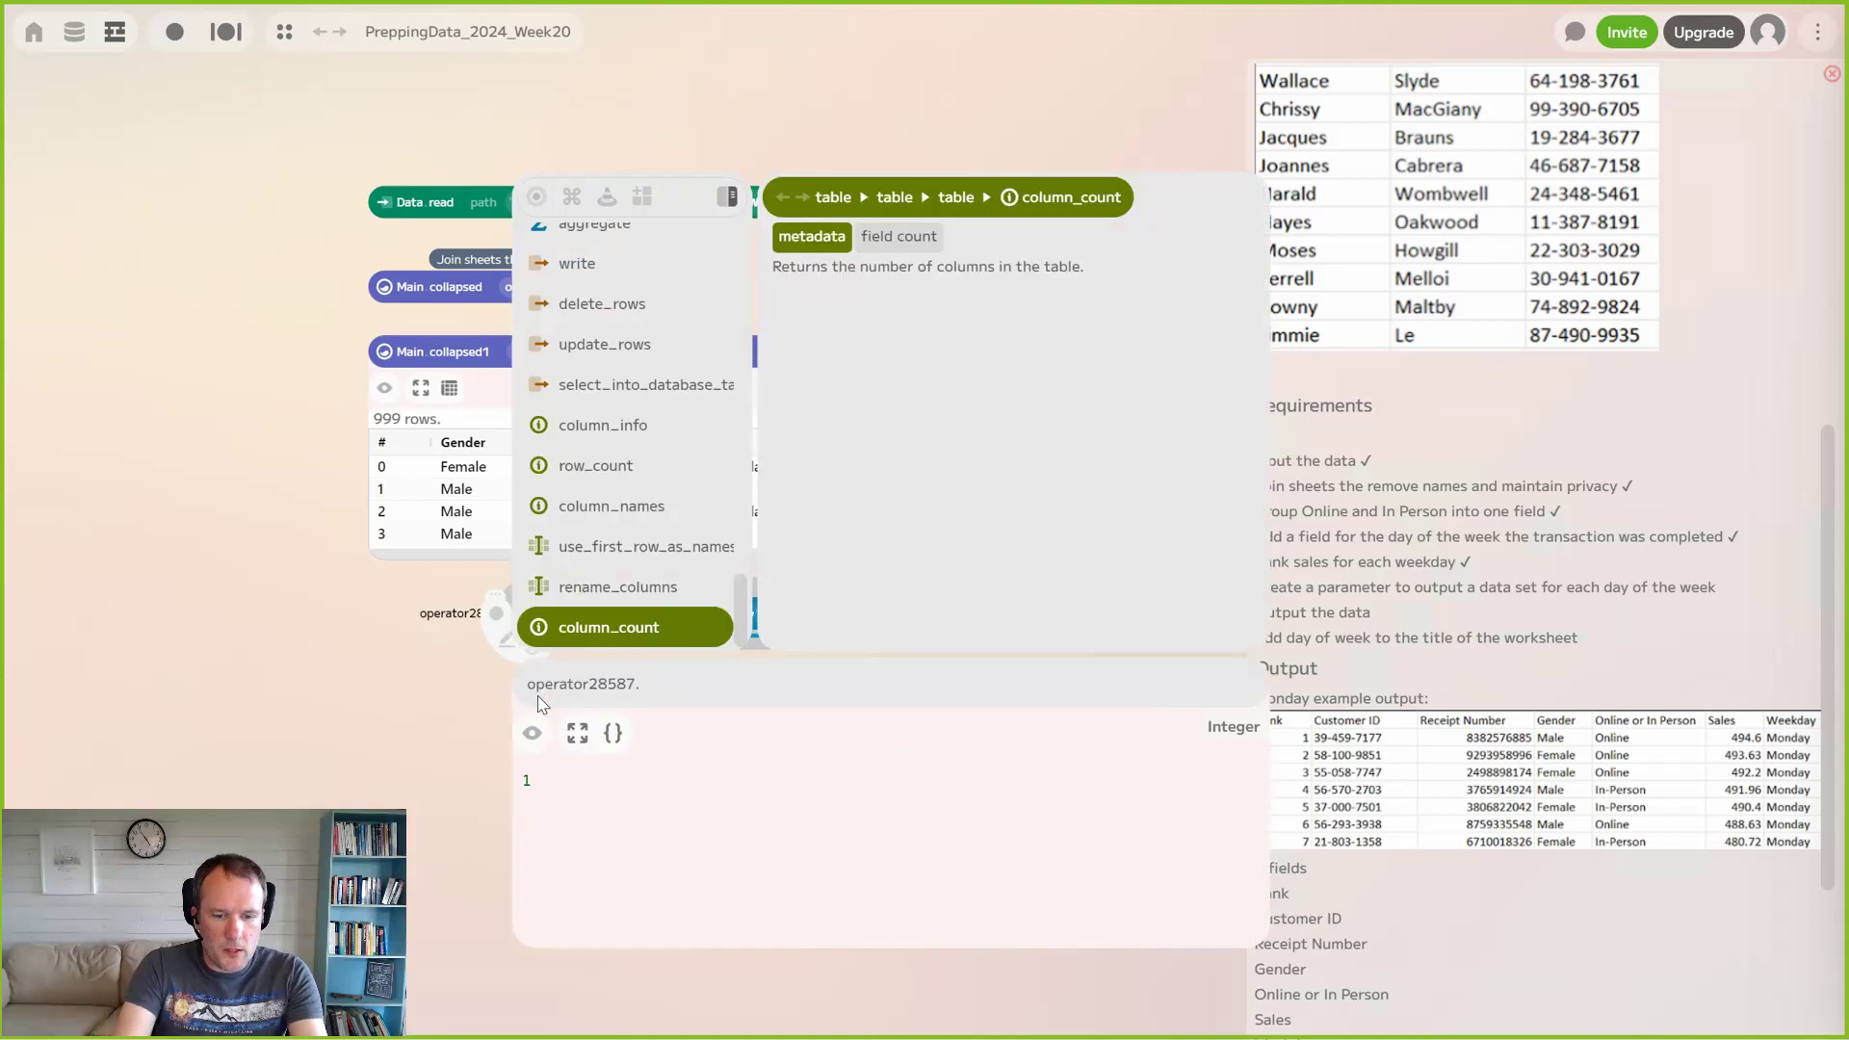
pyautogui.write('at')
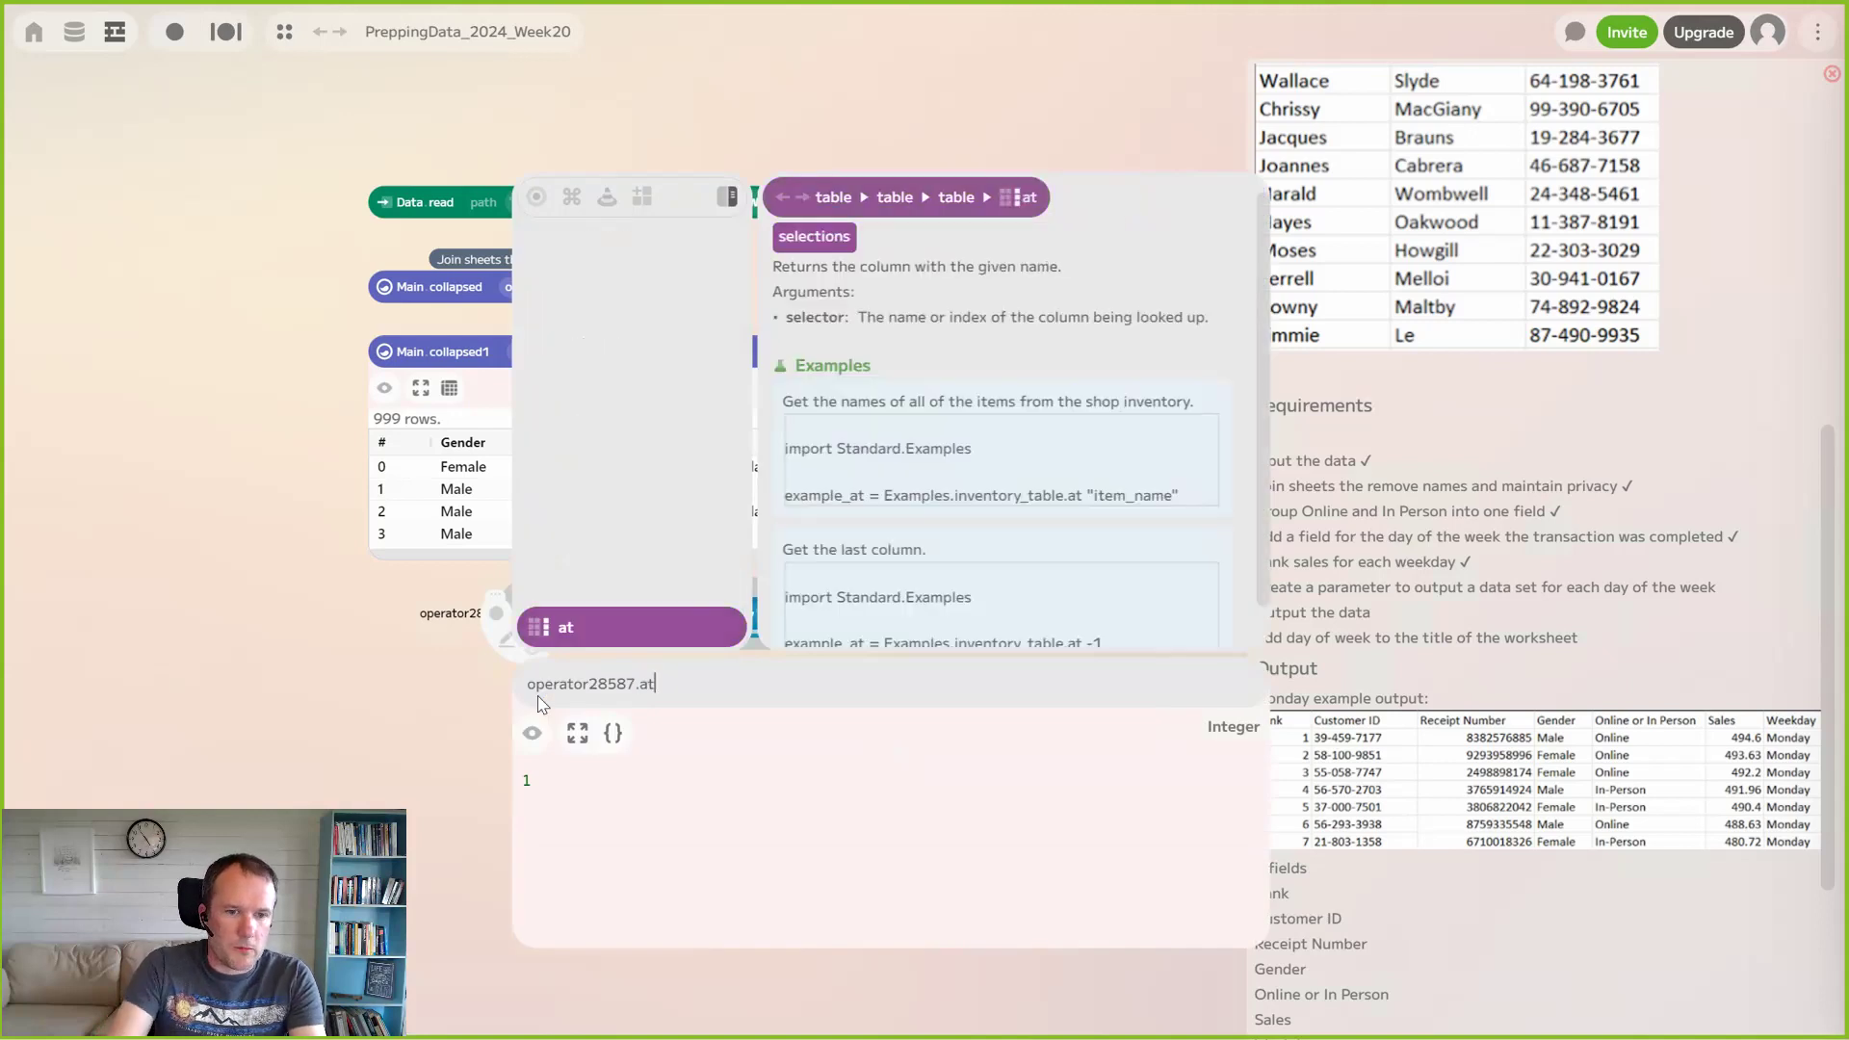
pyautogui.press('Return')
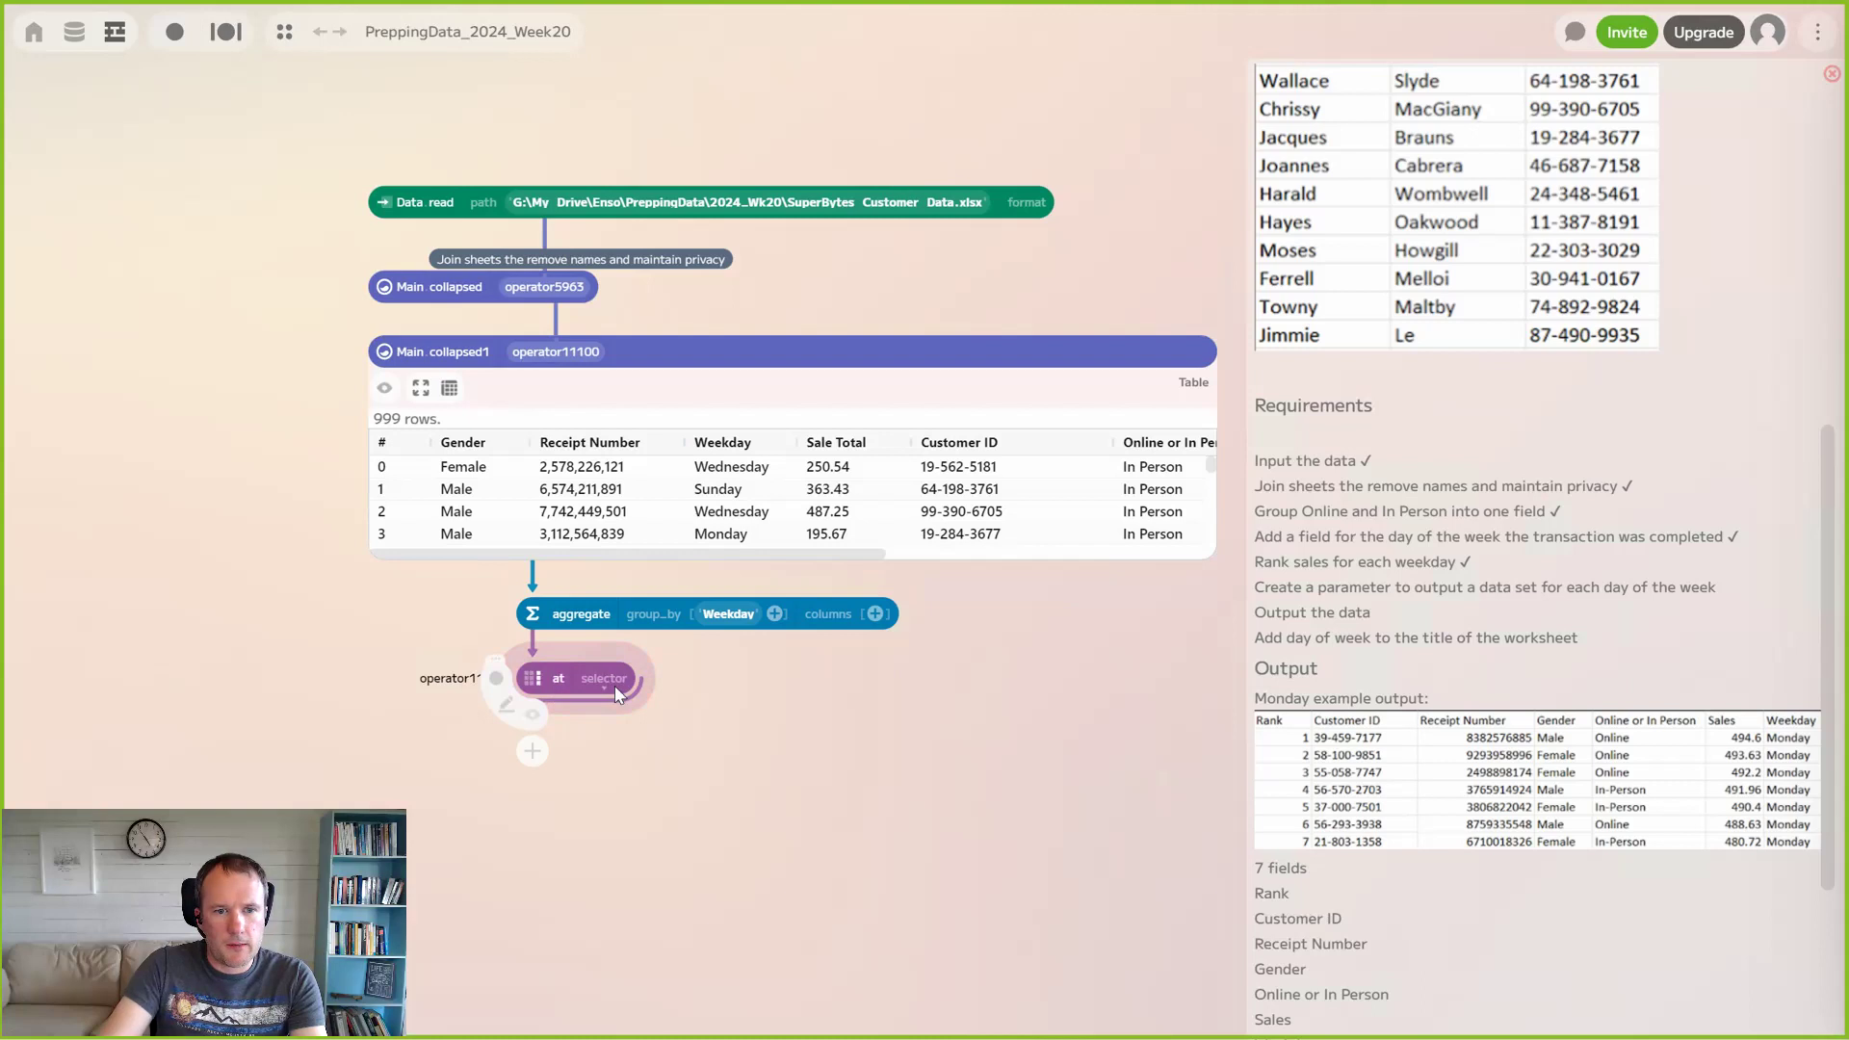
pyautogui.click(608, 678)
pyautogui.click(604, 720)
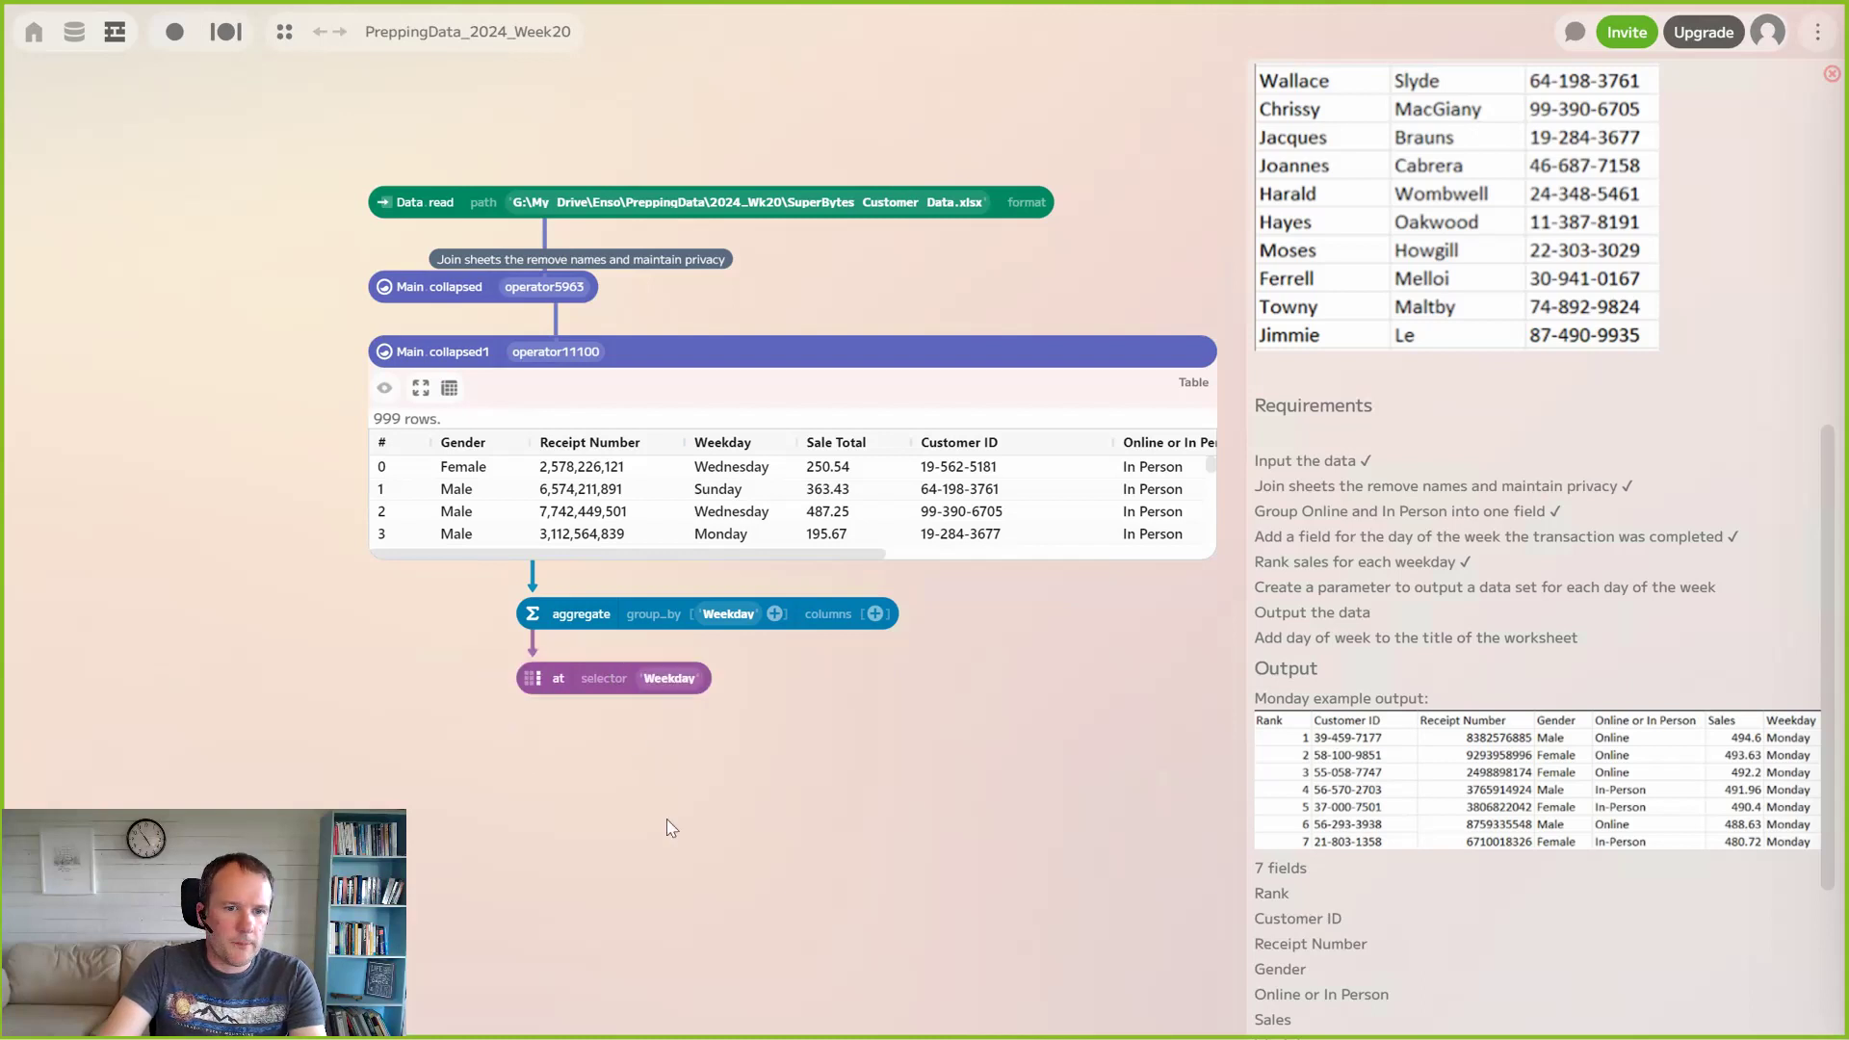
pyautogui.moveTo(691, 828); pyautogui.dragTo(646, 669)
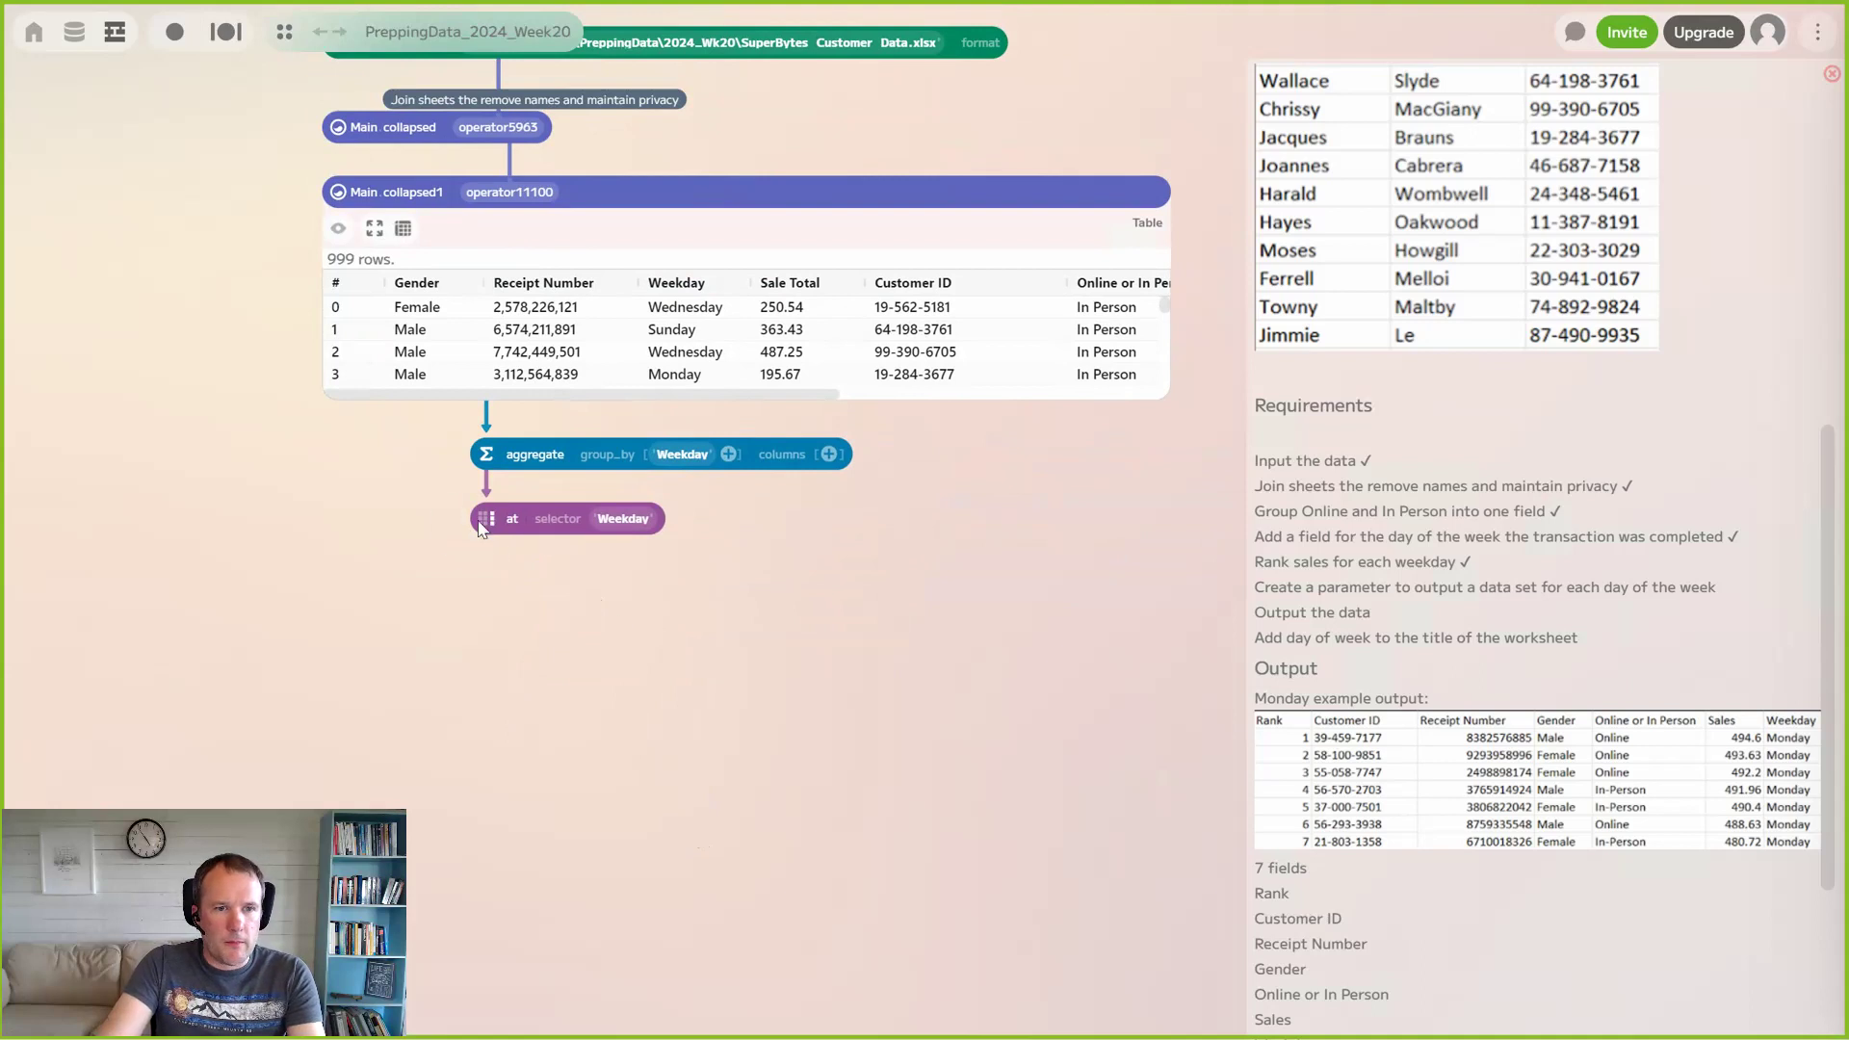
pyautogui.click(488, 592)
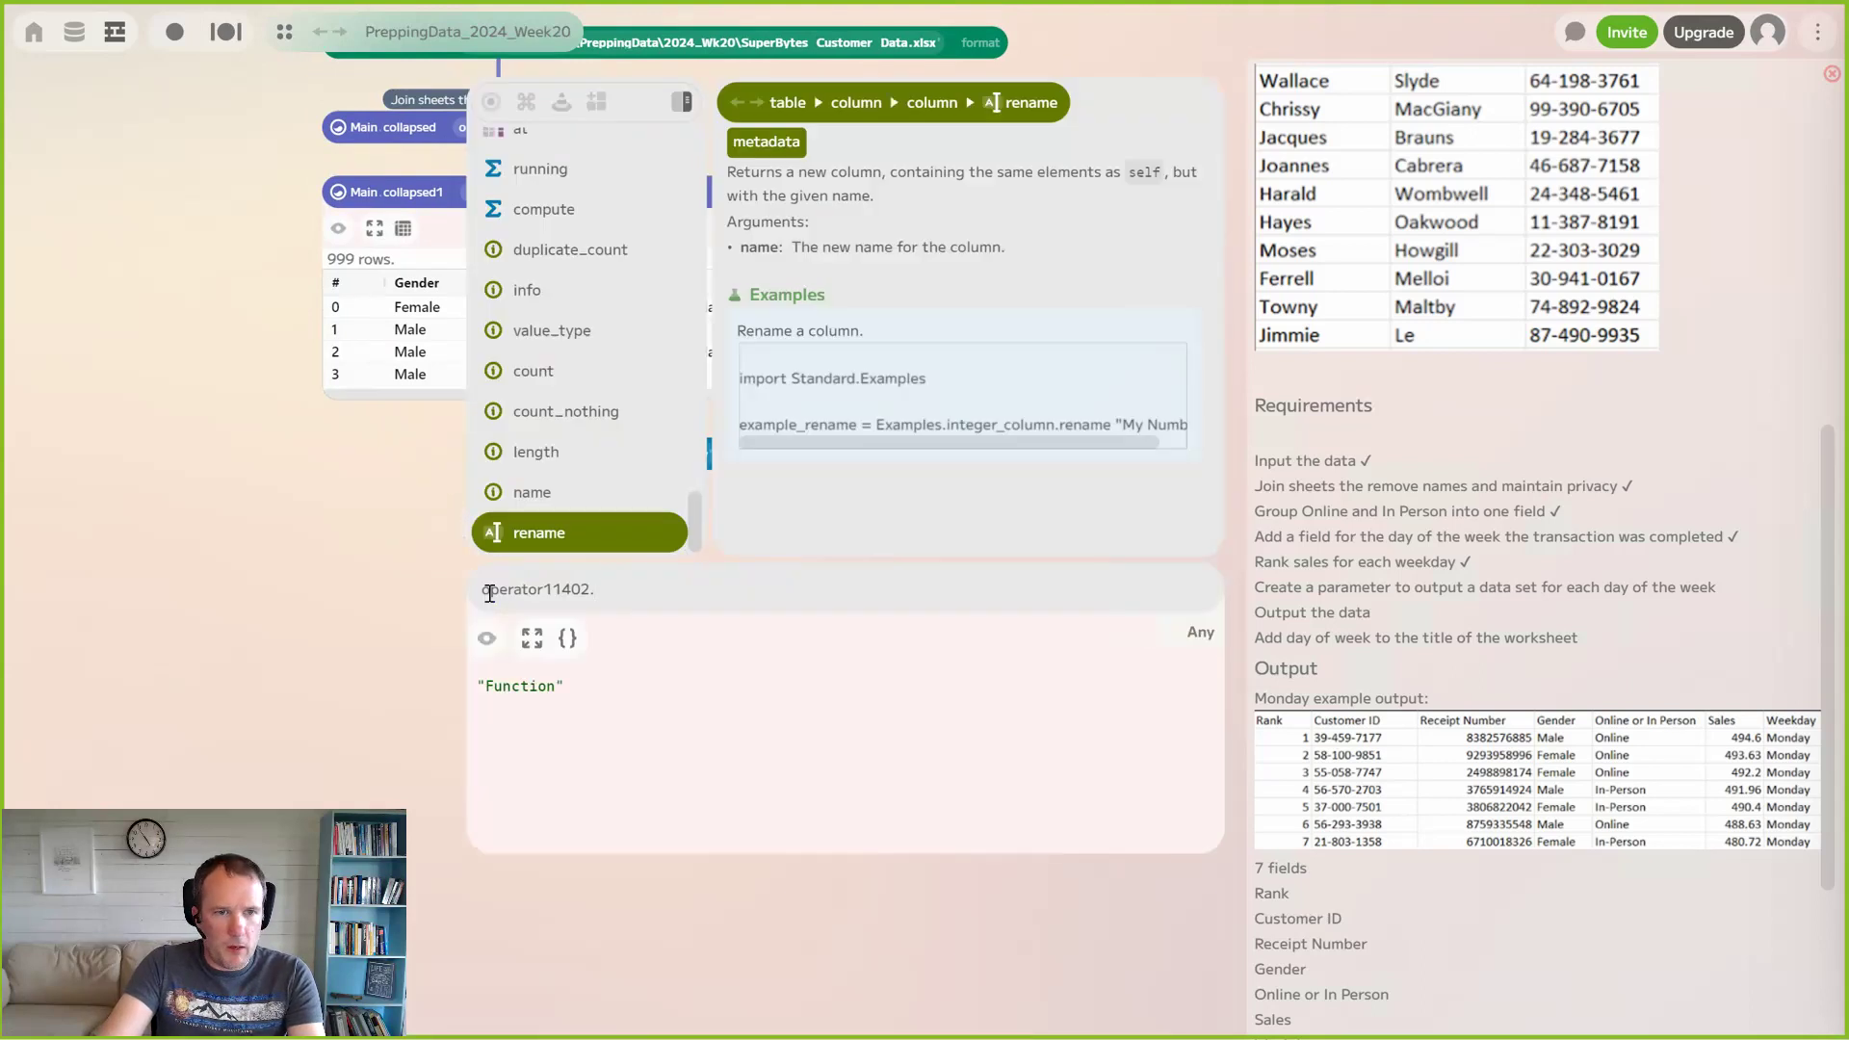
pyautogui.write('map')
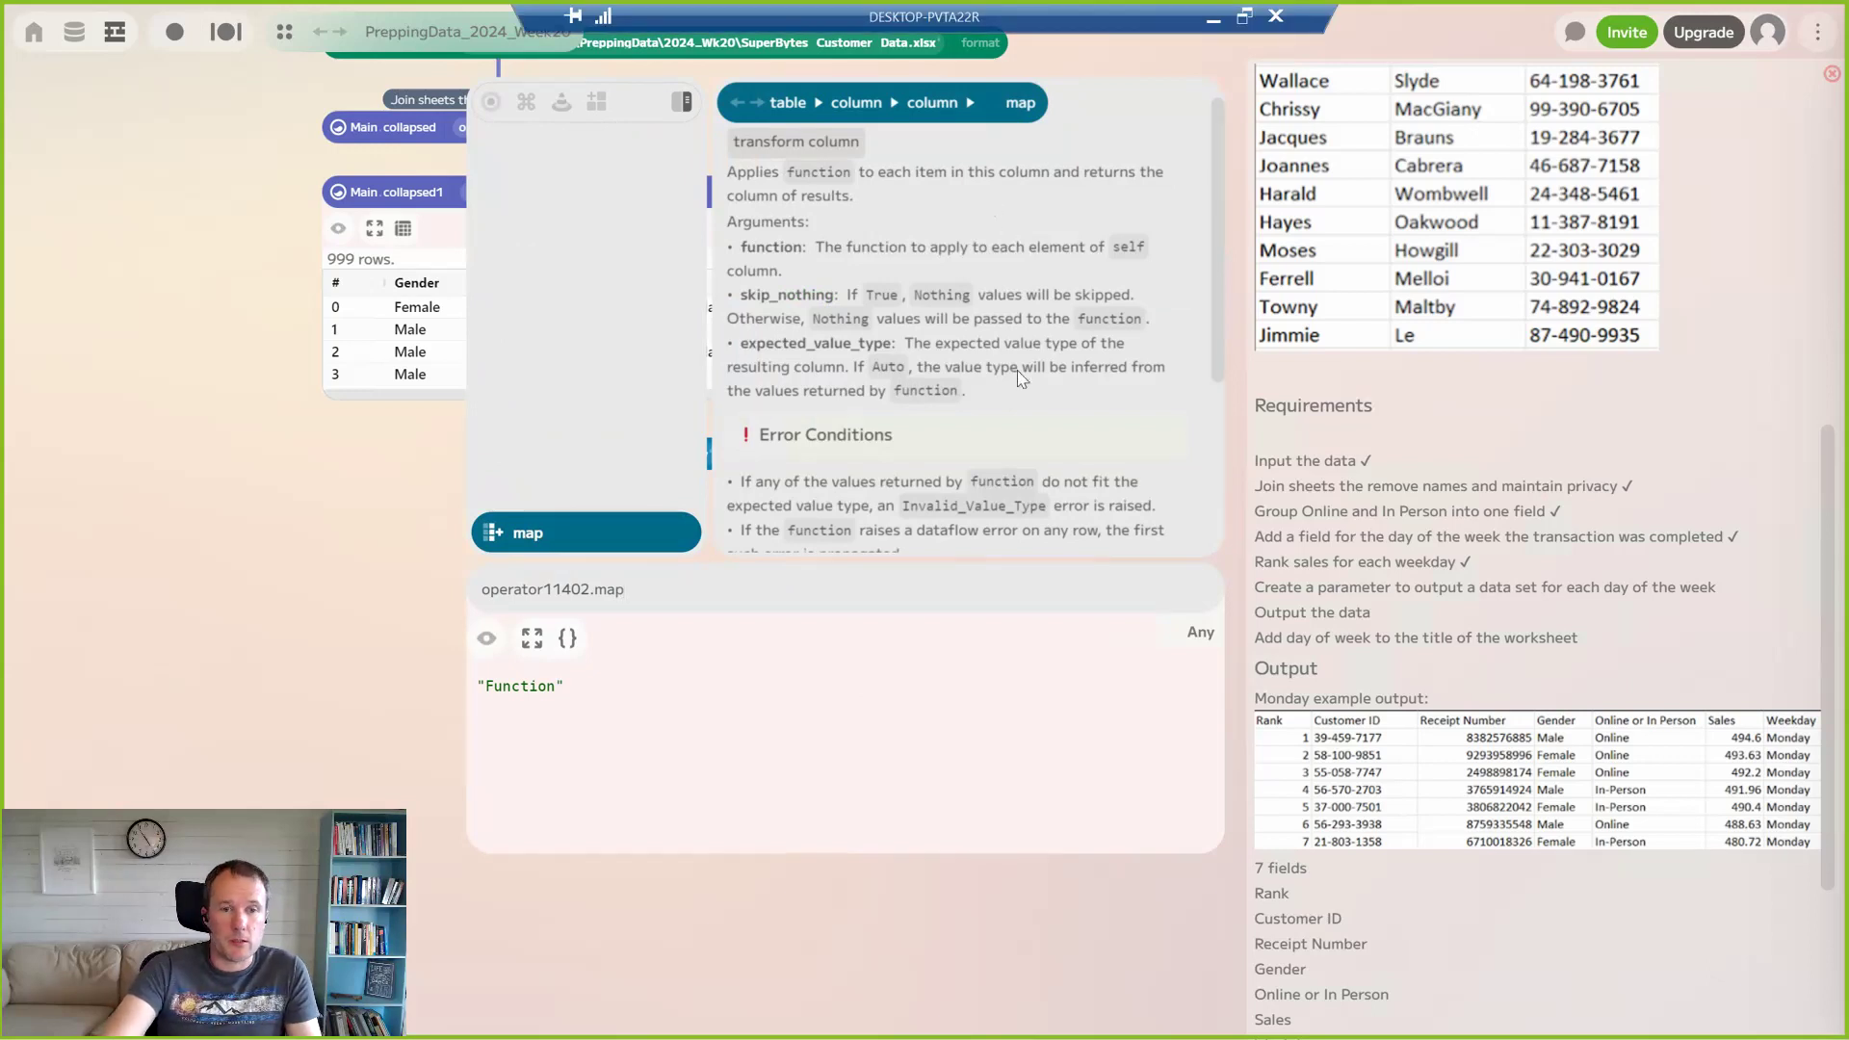
pyautogui.click(355, 591)
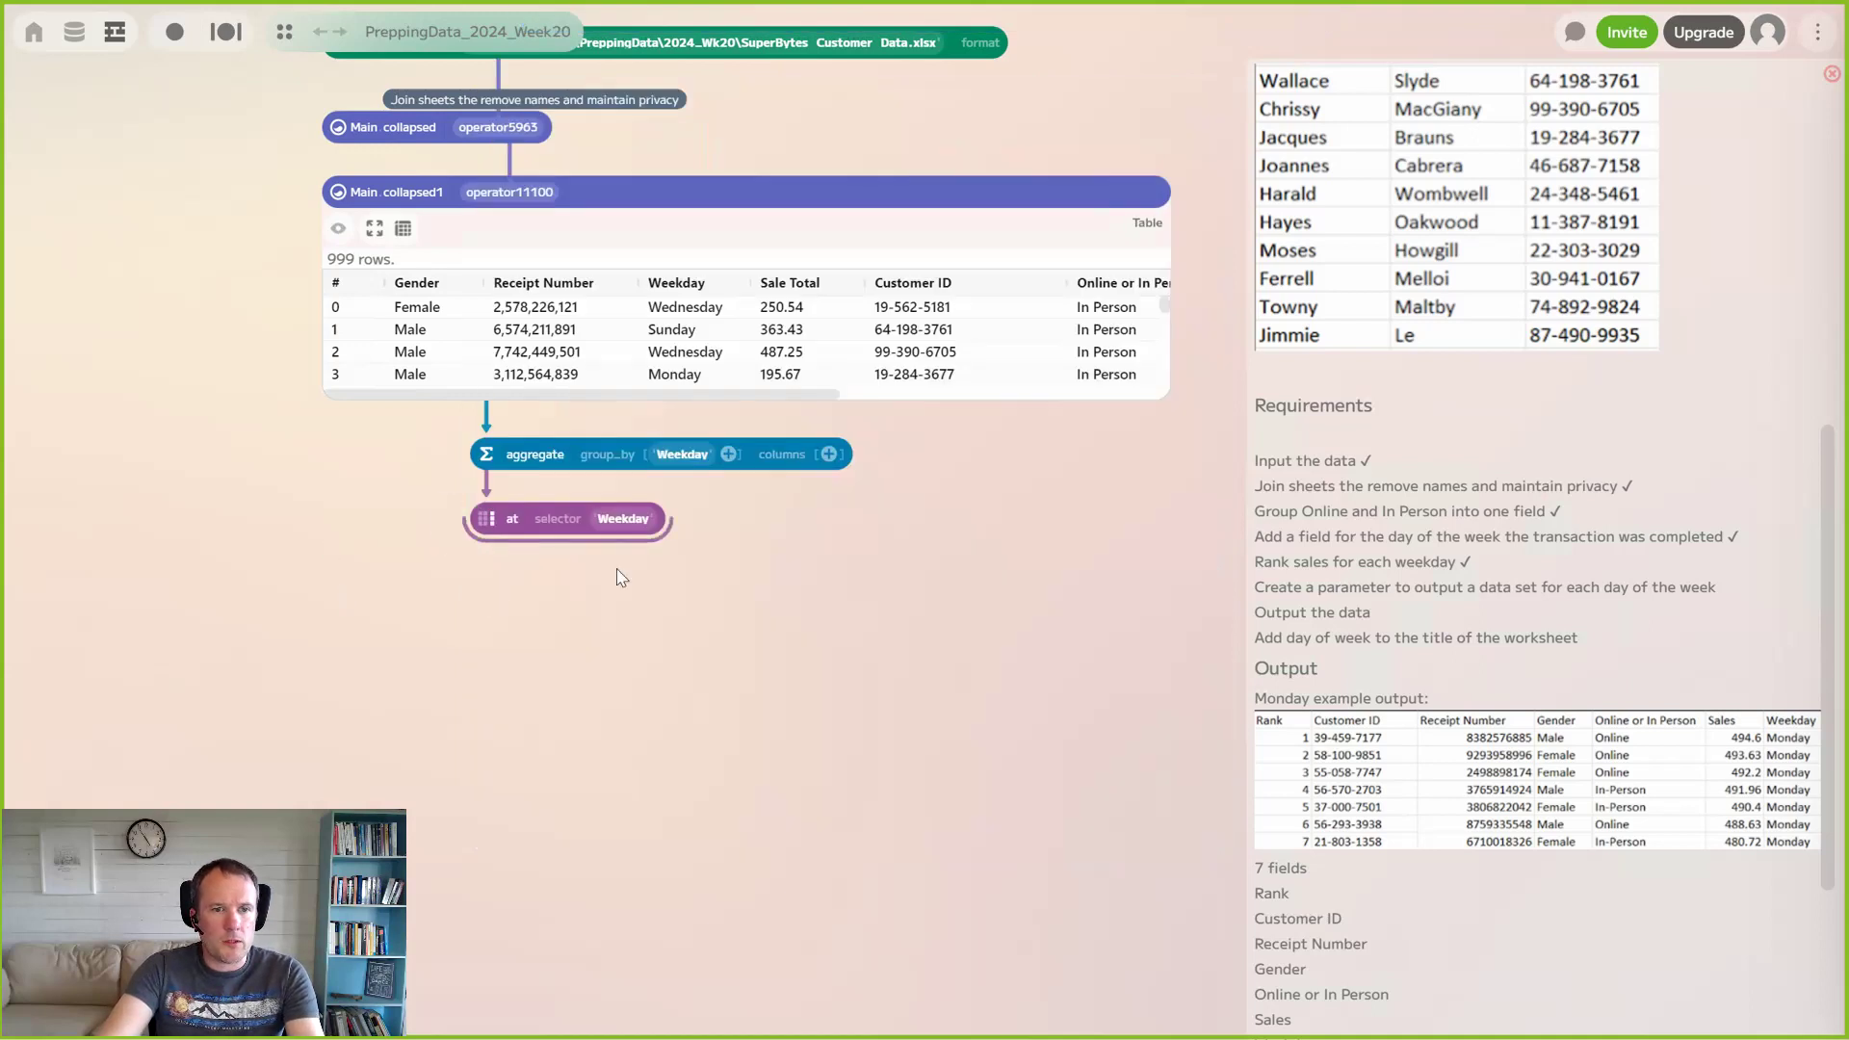
# Add a second at component with index 0 to the Weekday column component, show its value and offset it below and to the right
pyautogui.press('Return')
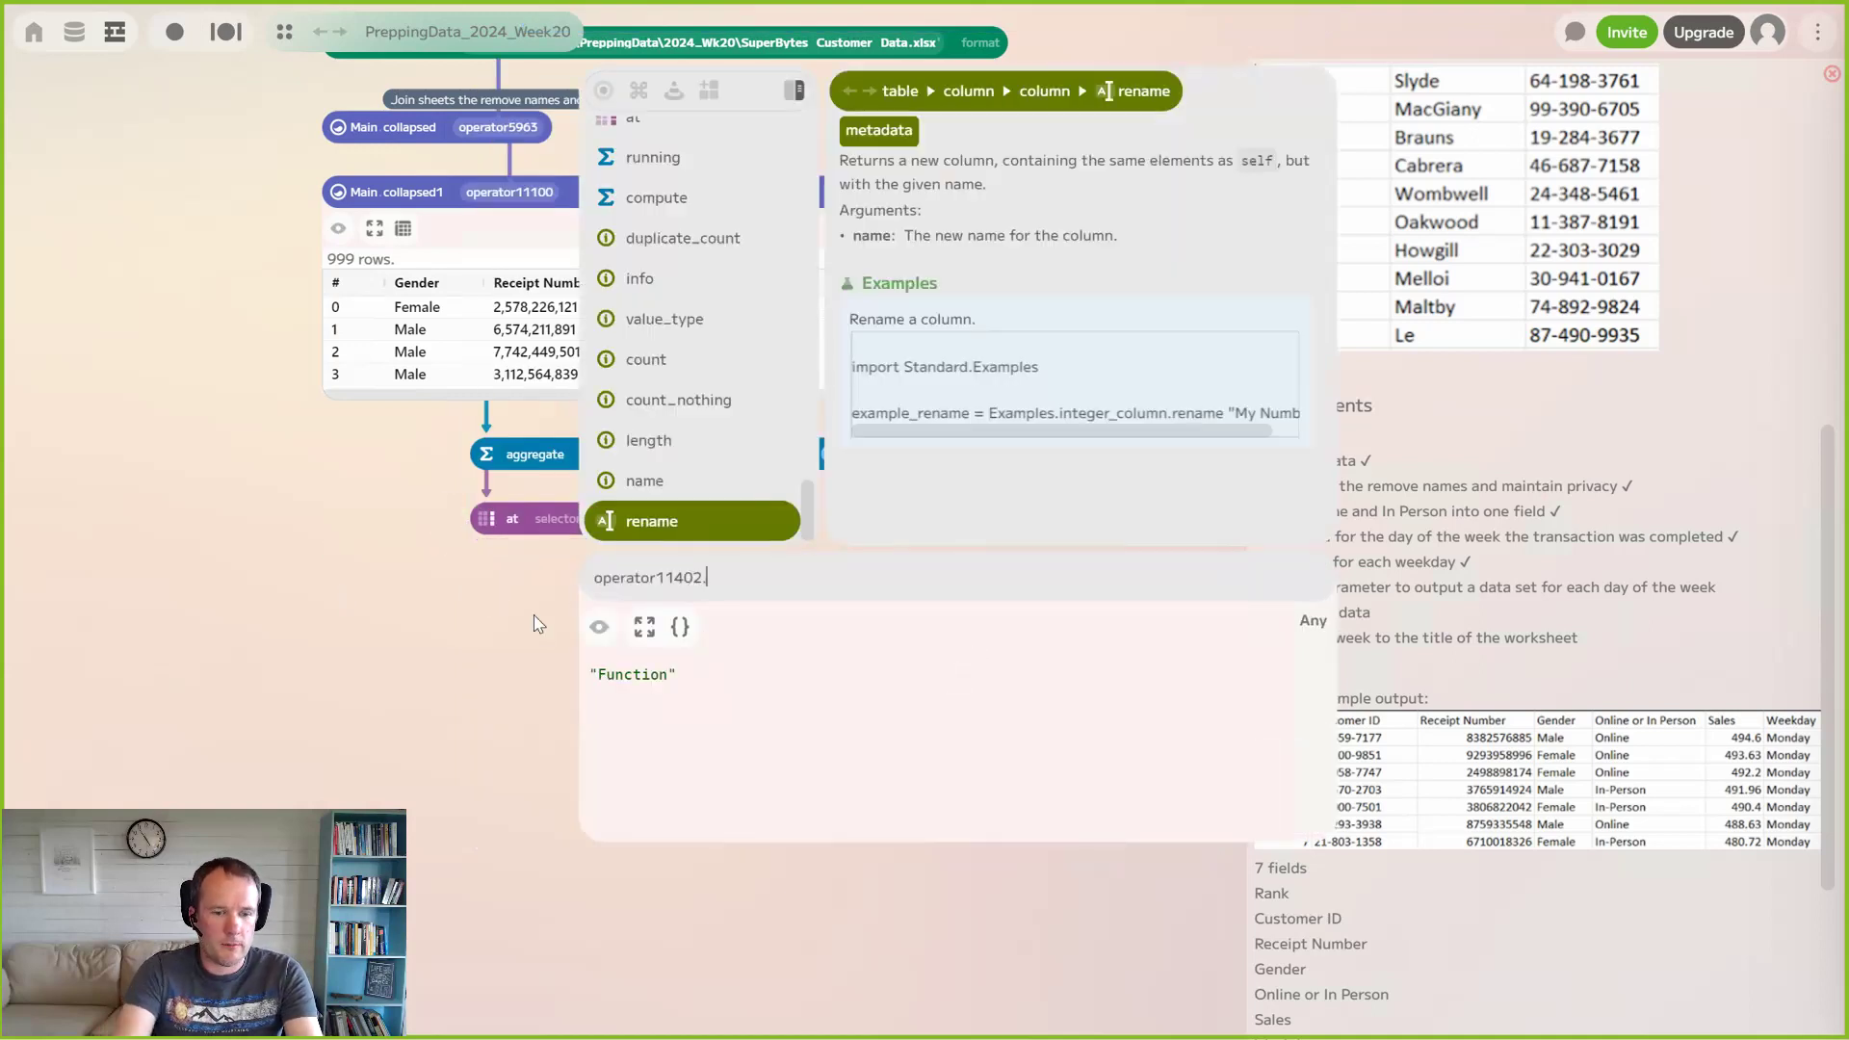
pyautogui.write('at 0')
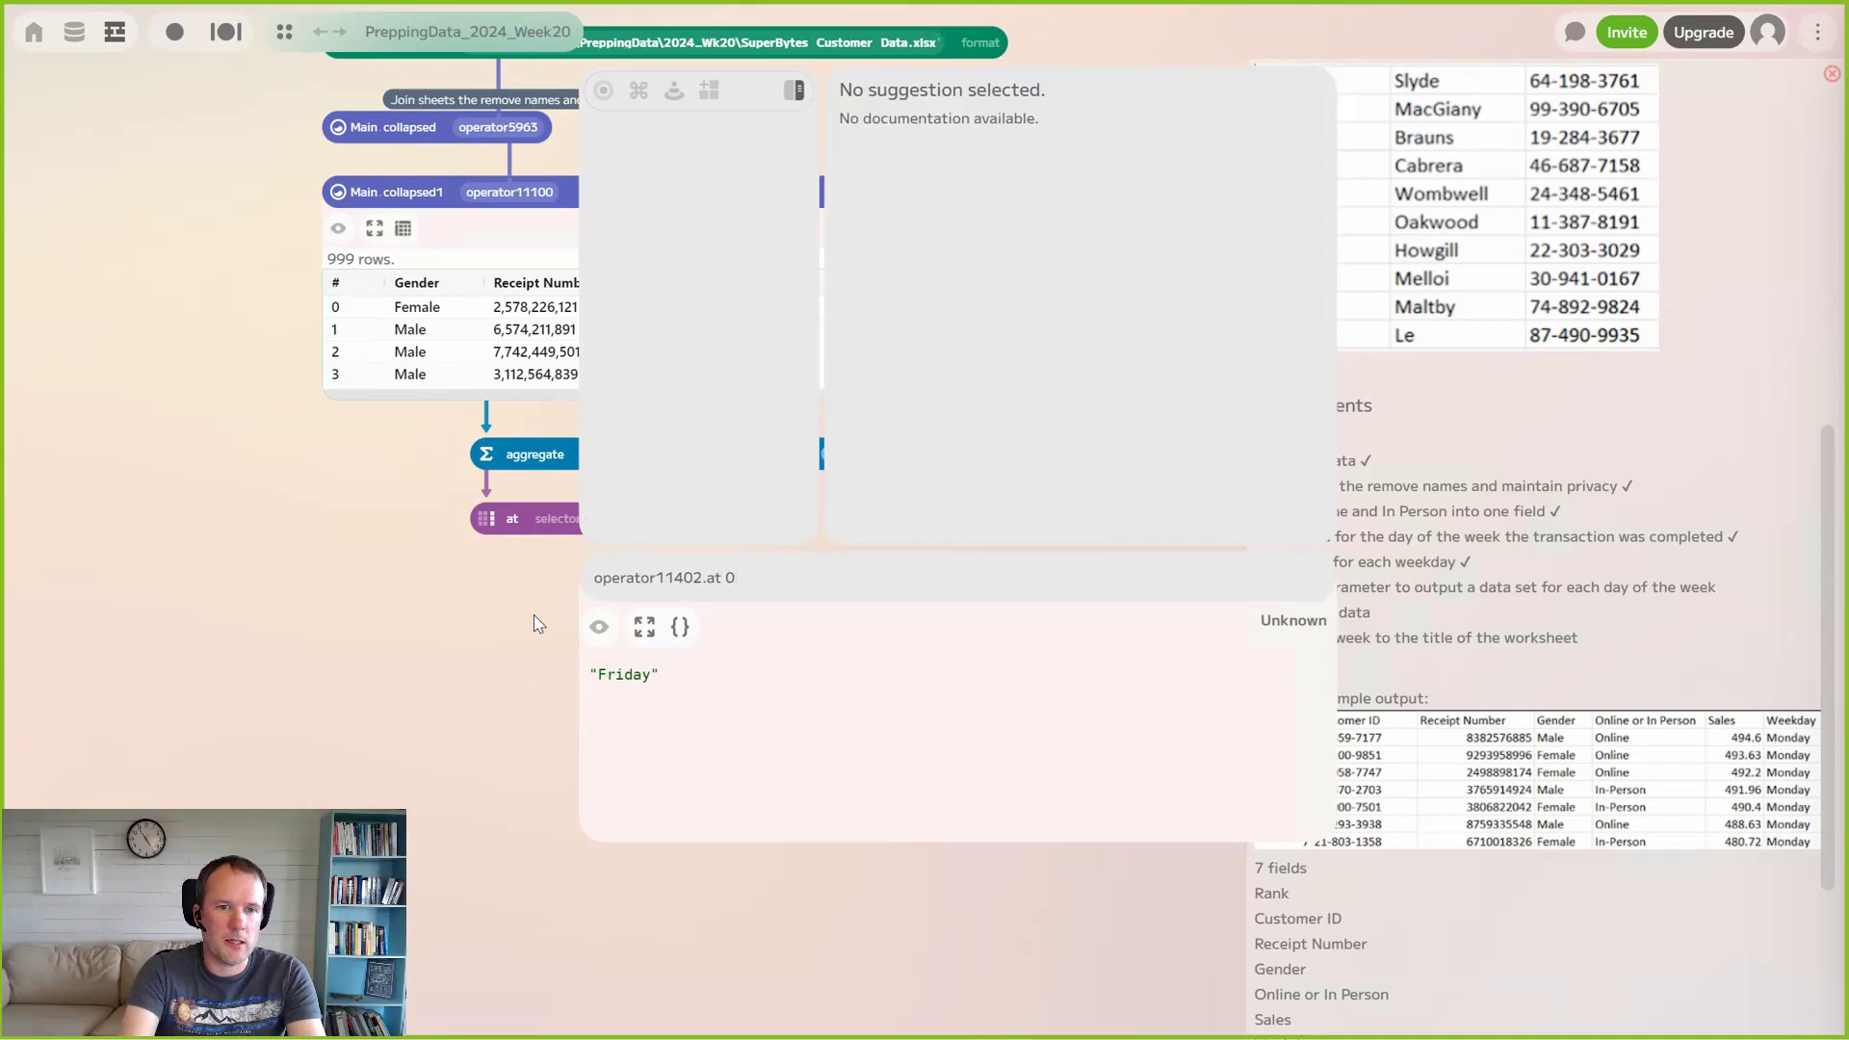
pyautogui.press('Return')
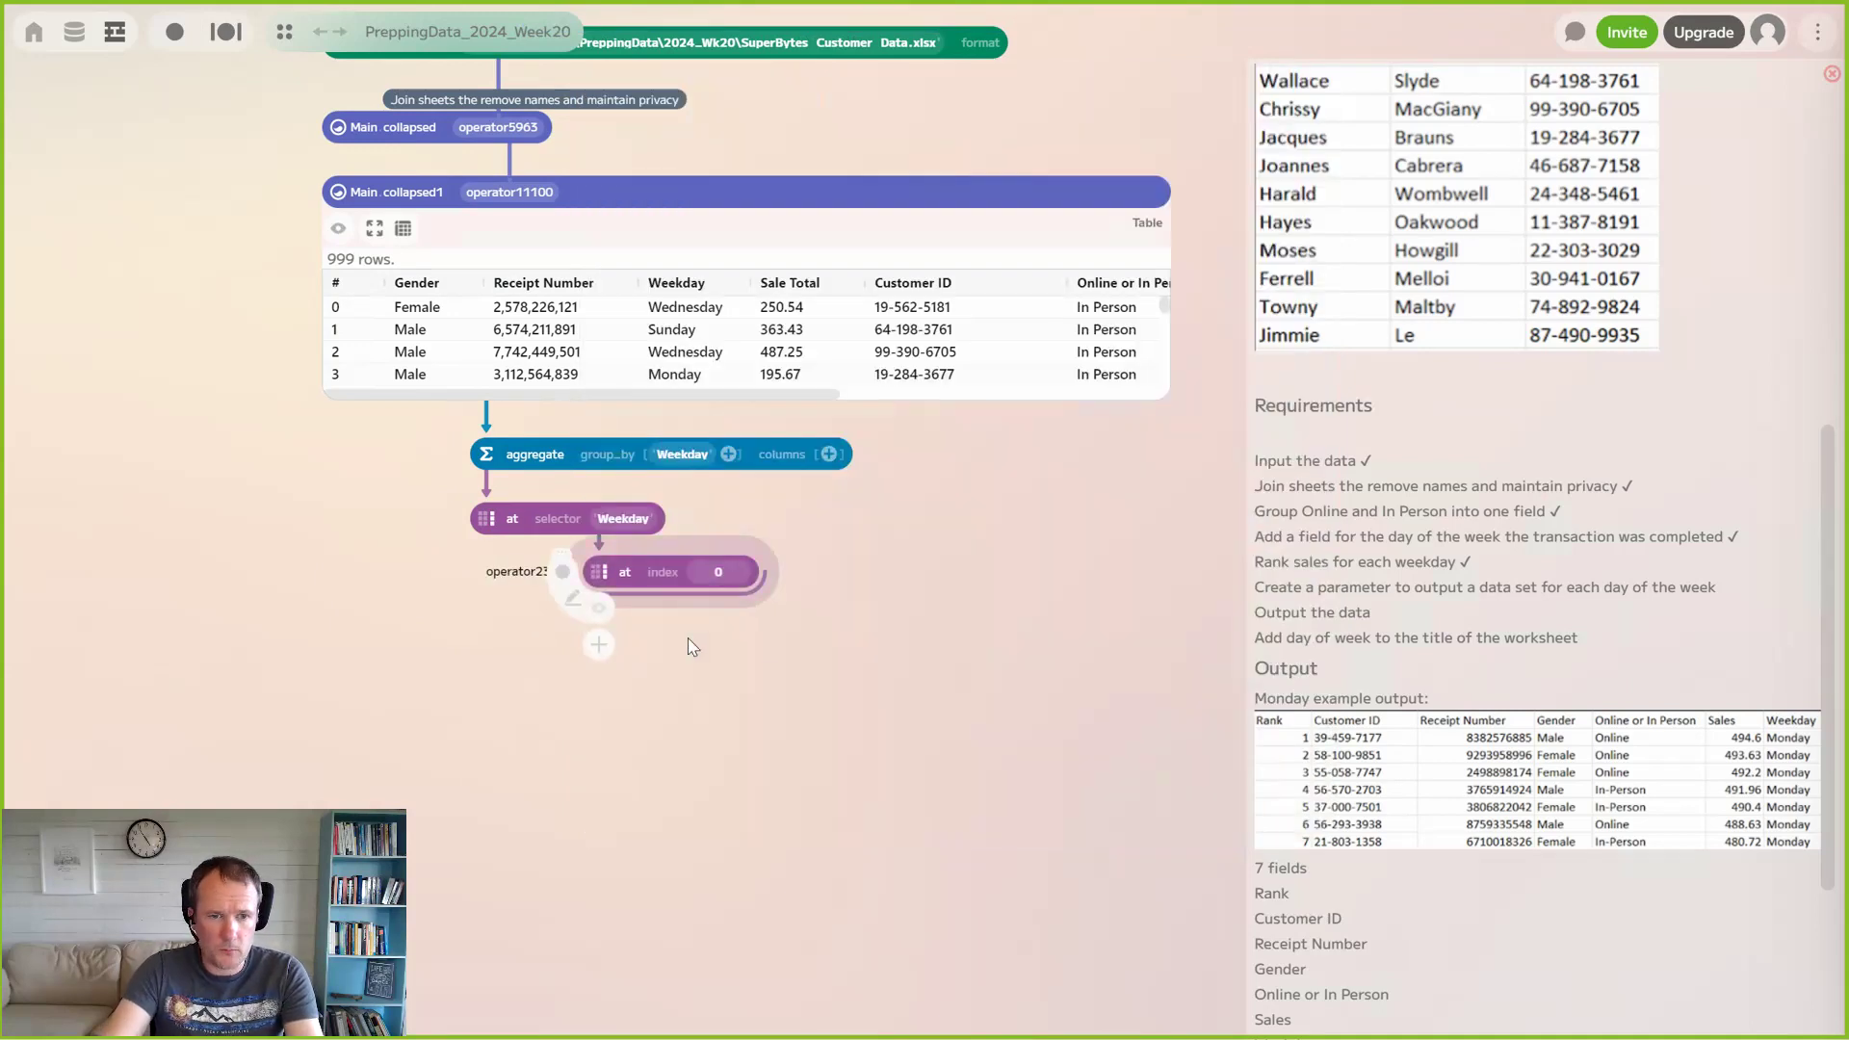
pyautogui.click(757, 666)
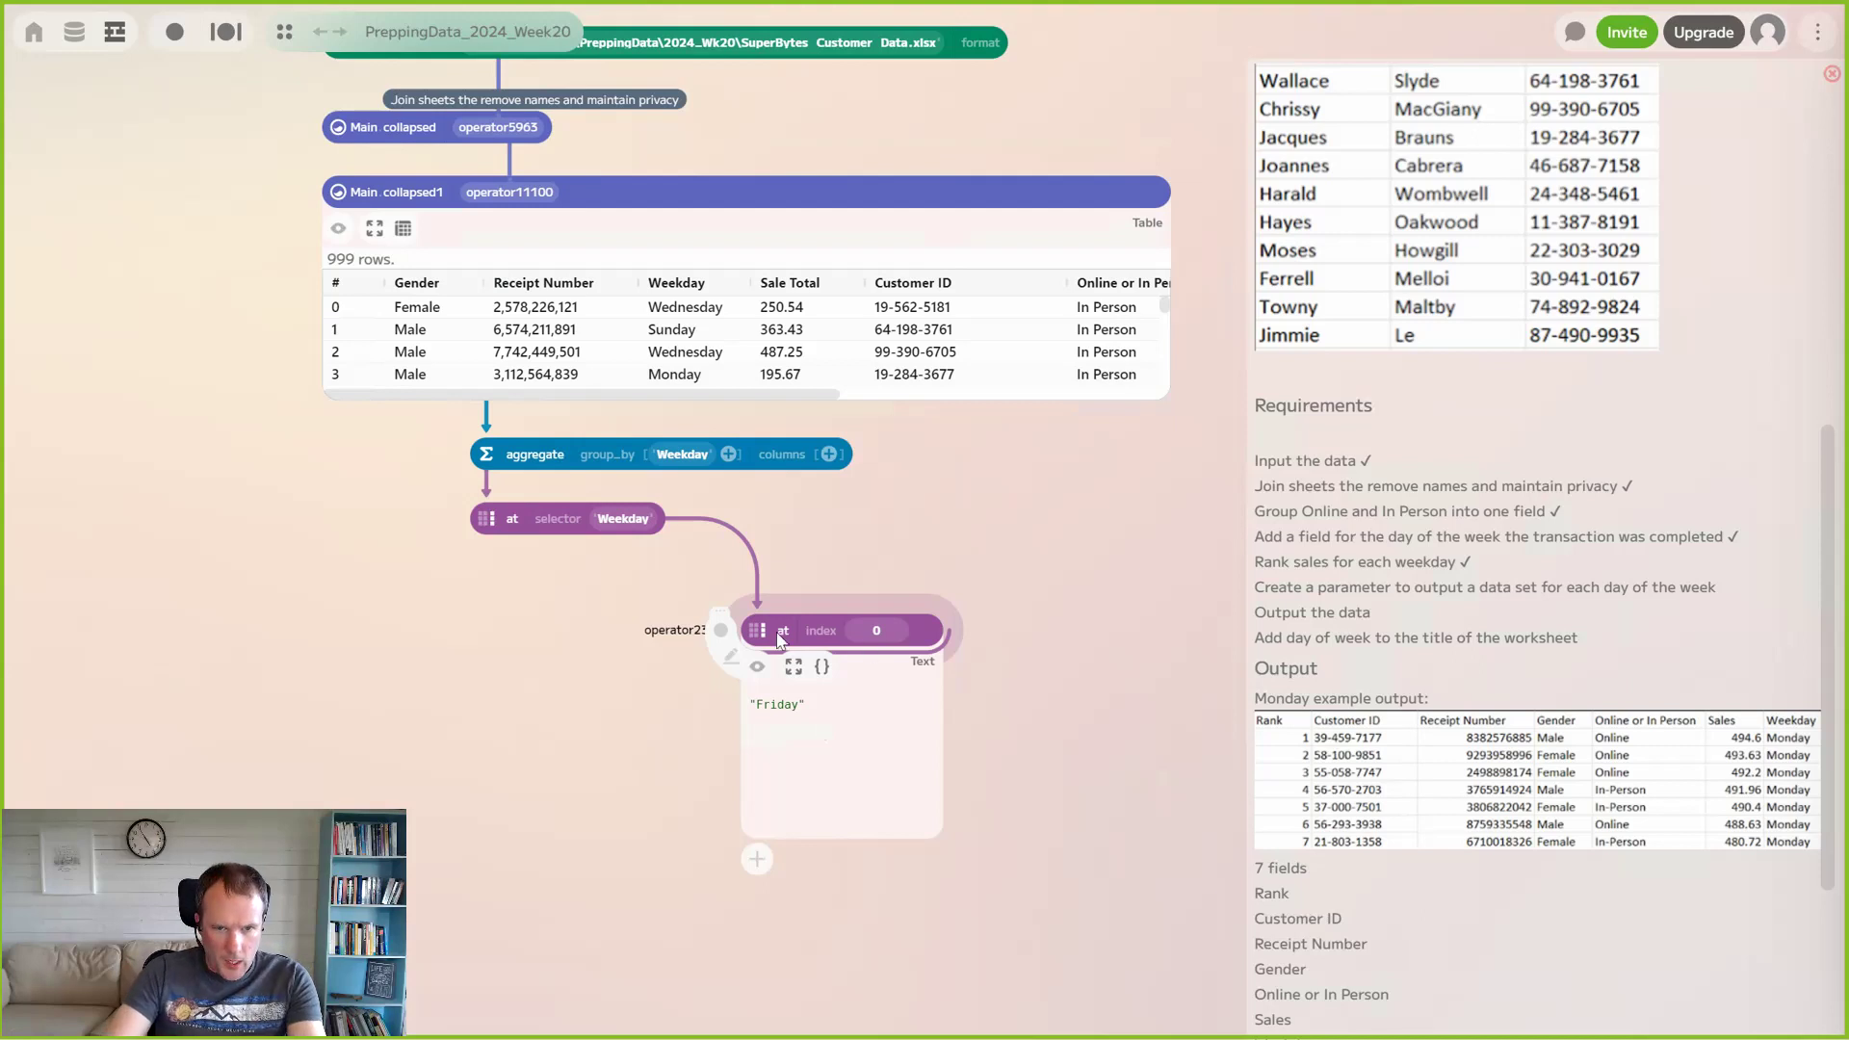
pyautogui.moveTo(756, 630); pyautogui.dragTo(744, 616)
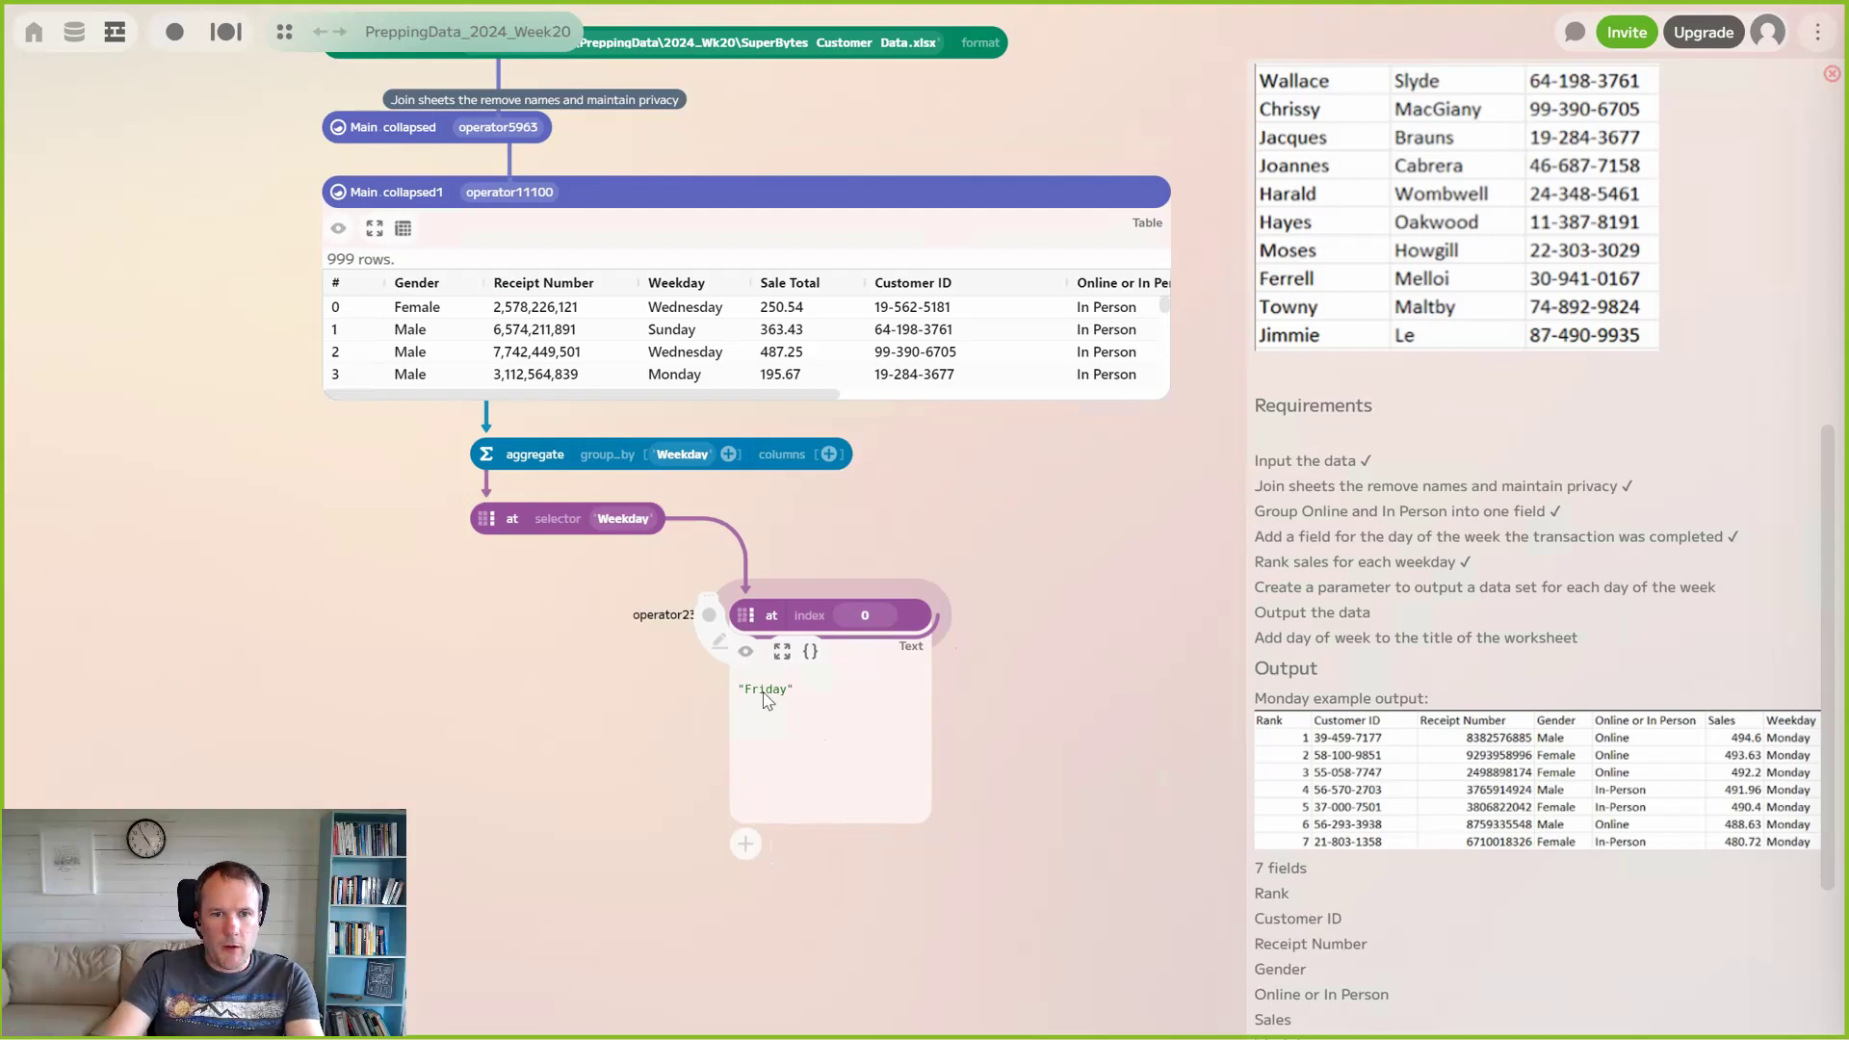
# Add a filter component from the second collapsed component, below the existing chain, and set its column to Weekday
pyautogui.moveTo(510, 693); pyautogui.dragTo(602, 638)
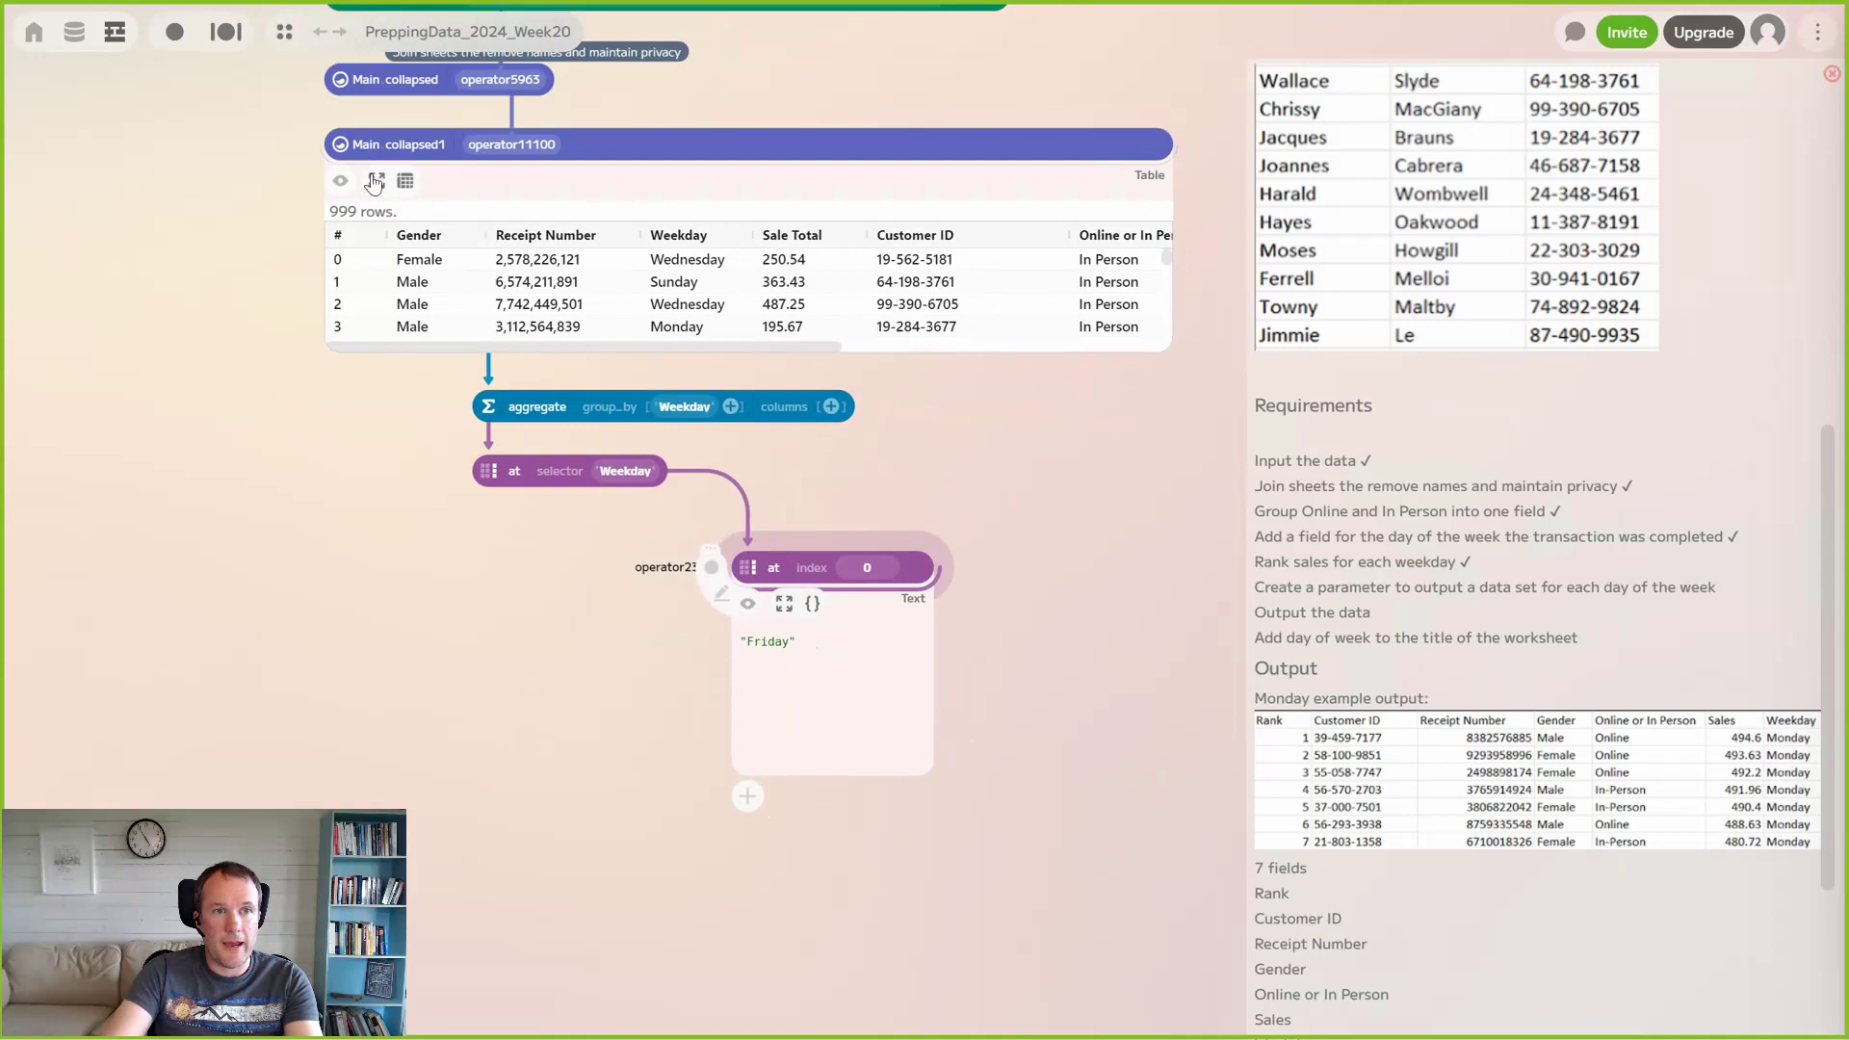
pyautogui.moveTo(358, 166); pyautogui.dragTo(365, 672)
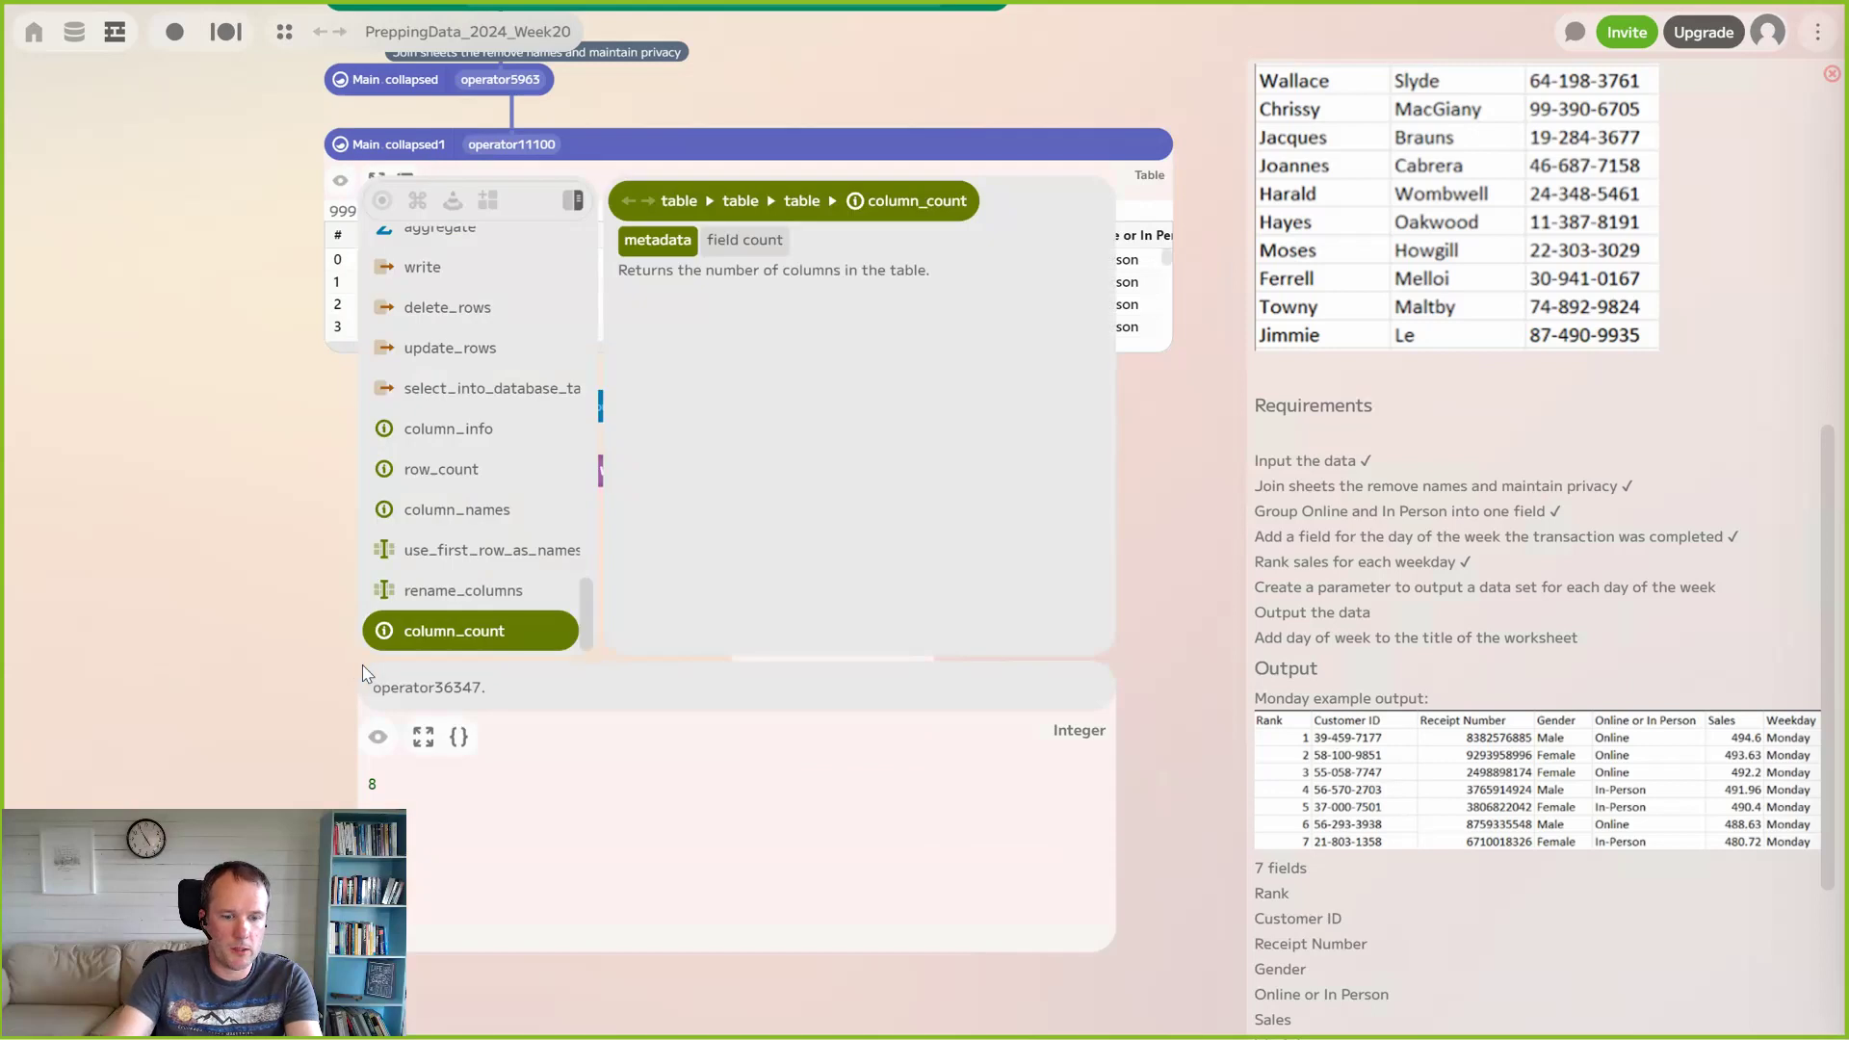
pyautogui.write('fil')
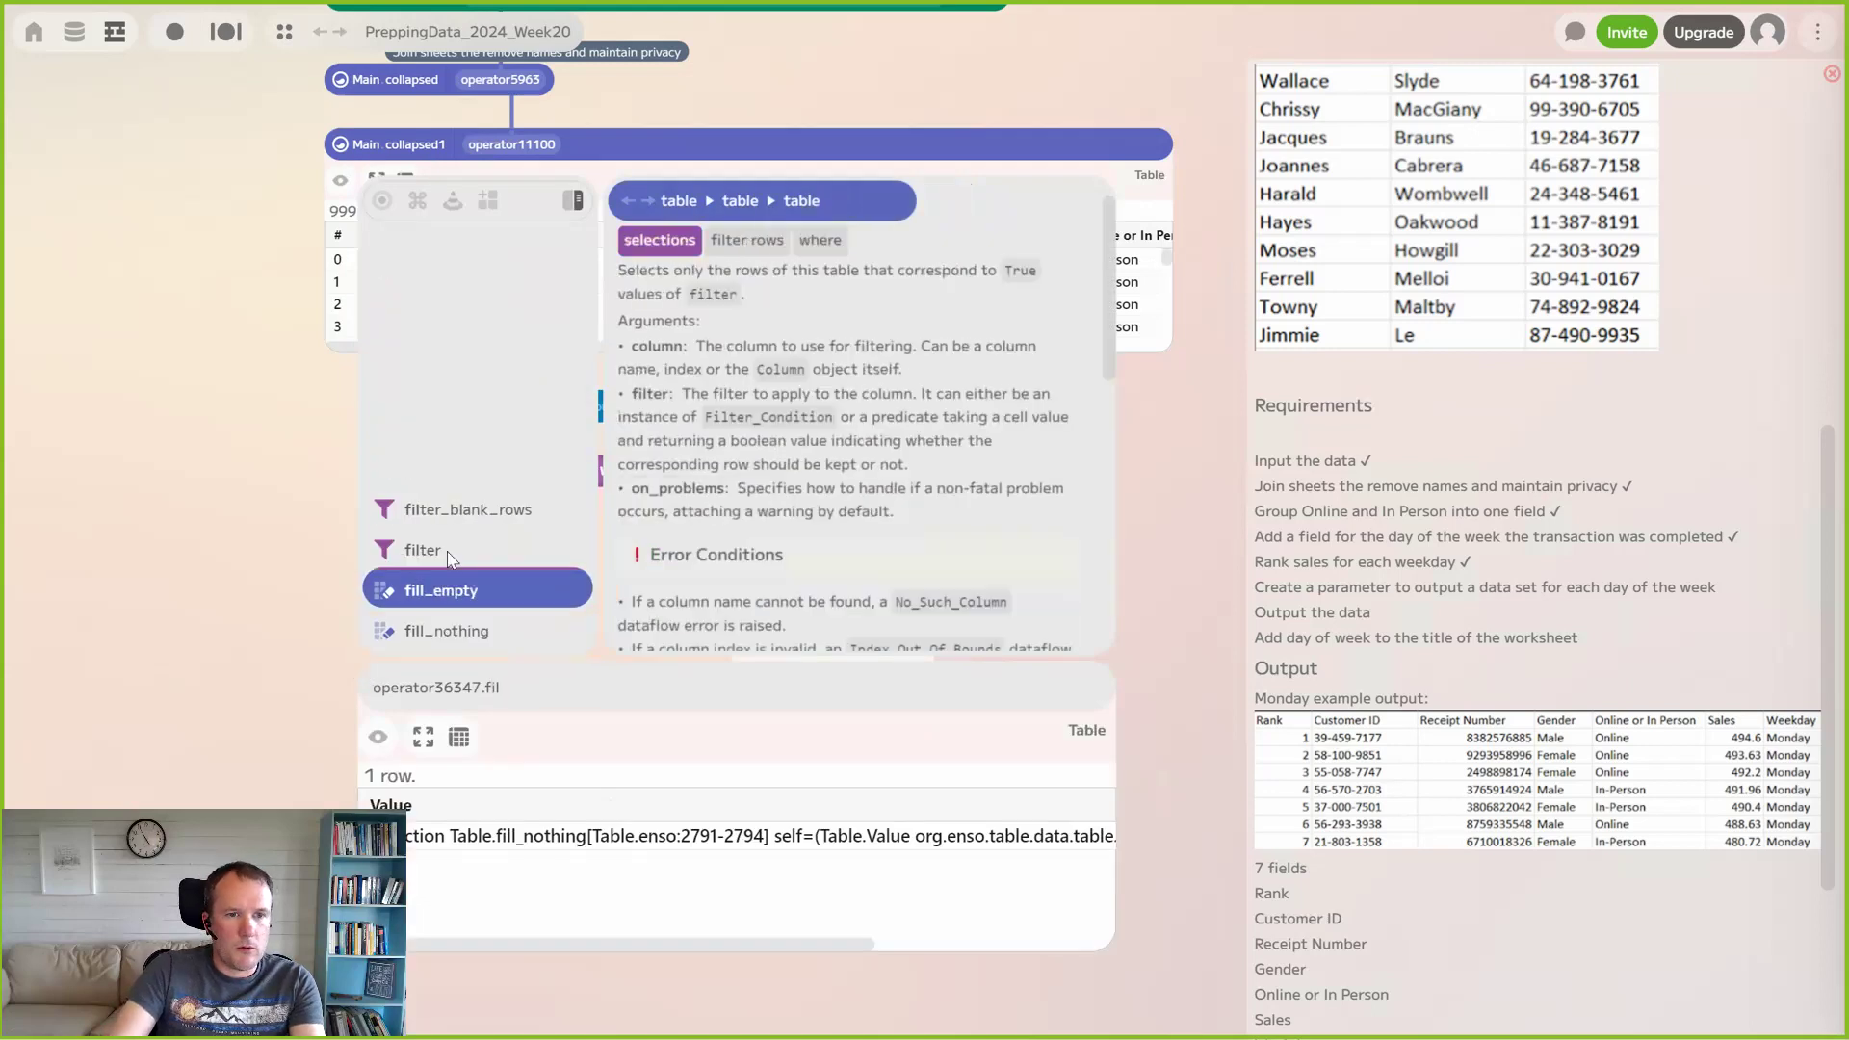
pyautogui.click(448, 558)
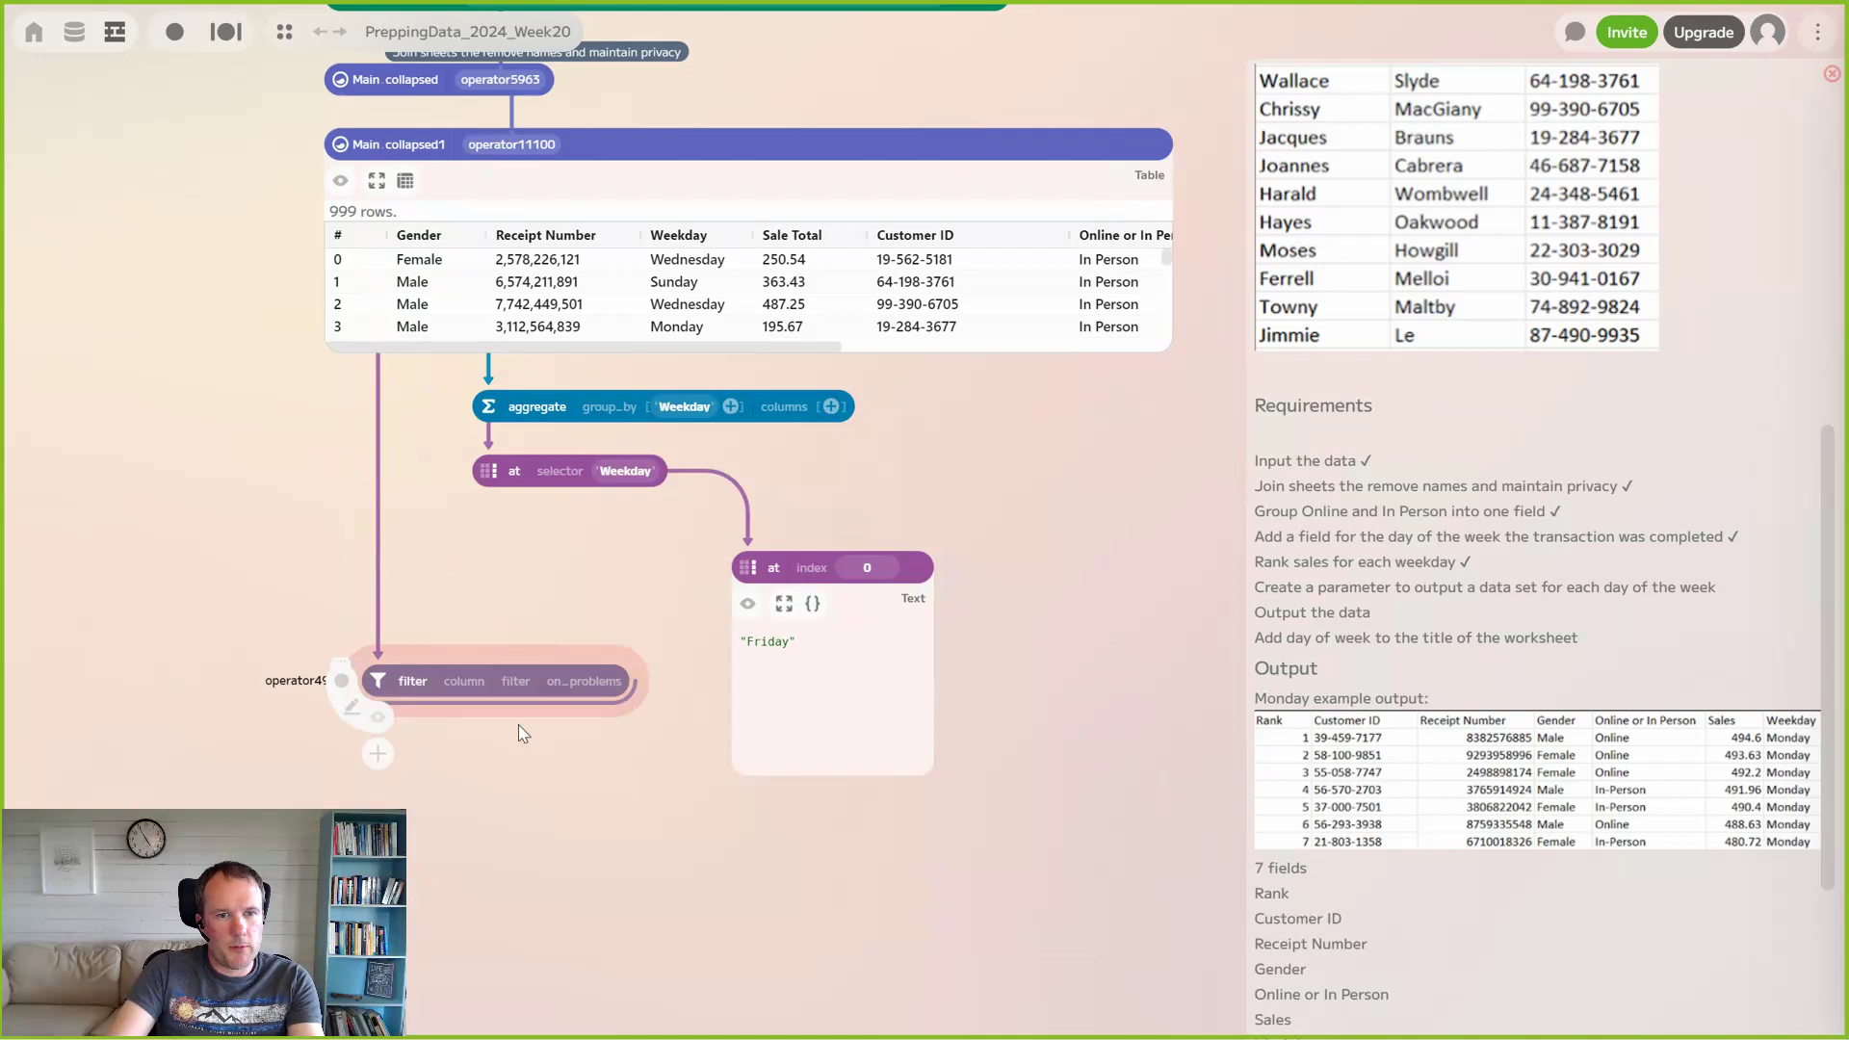
pyautogui.click(467, 683)
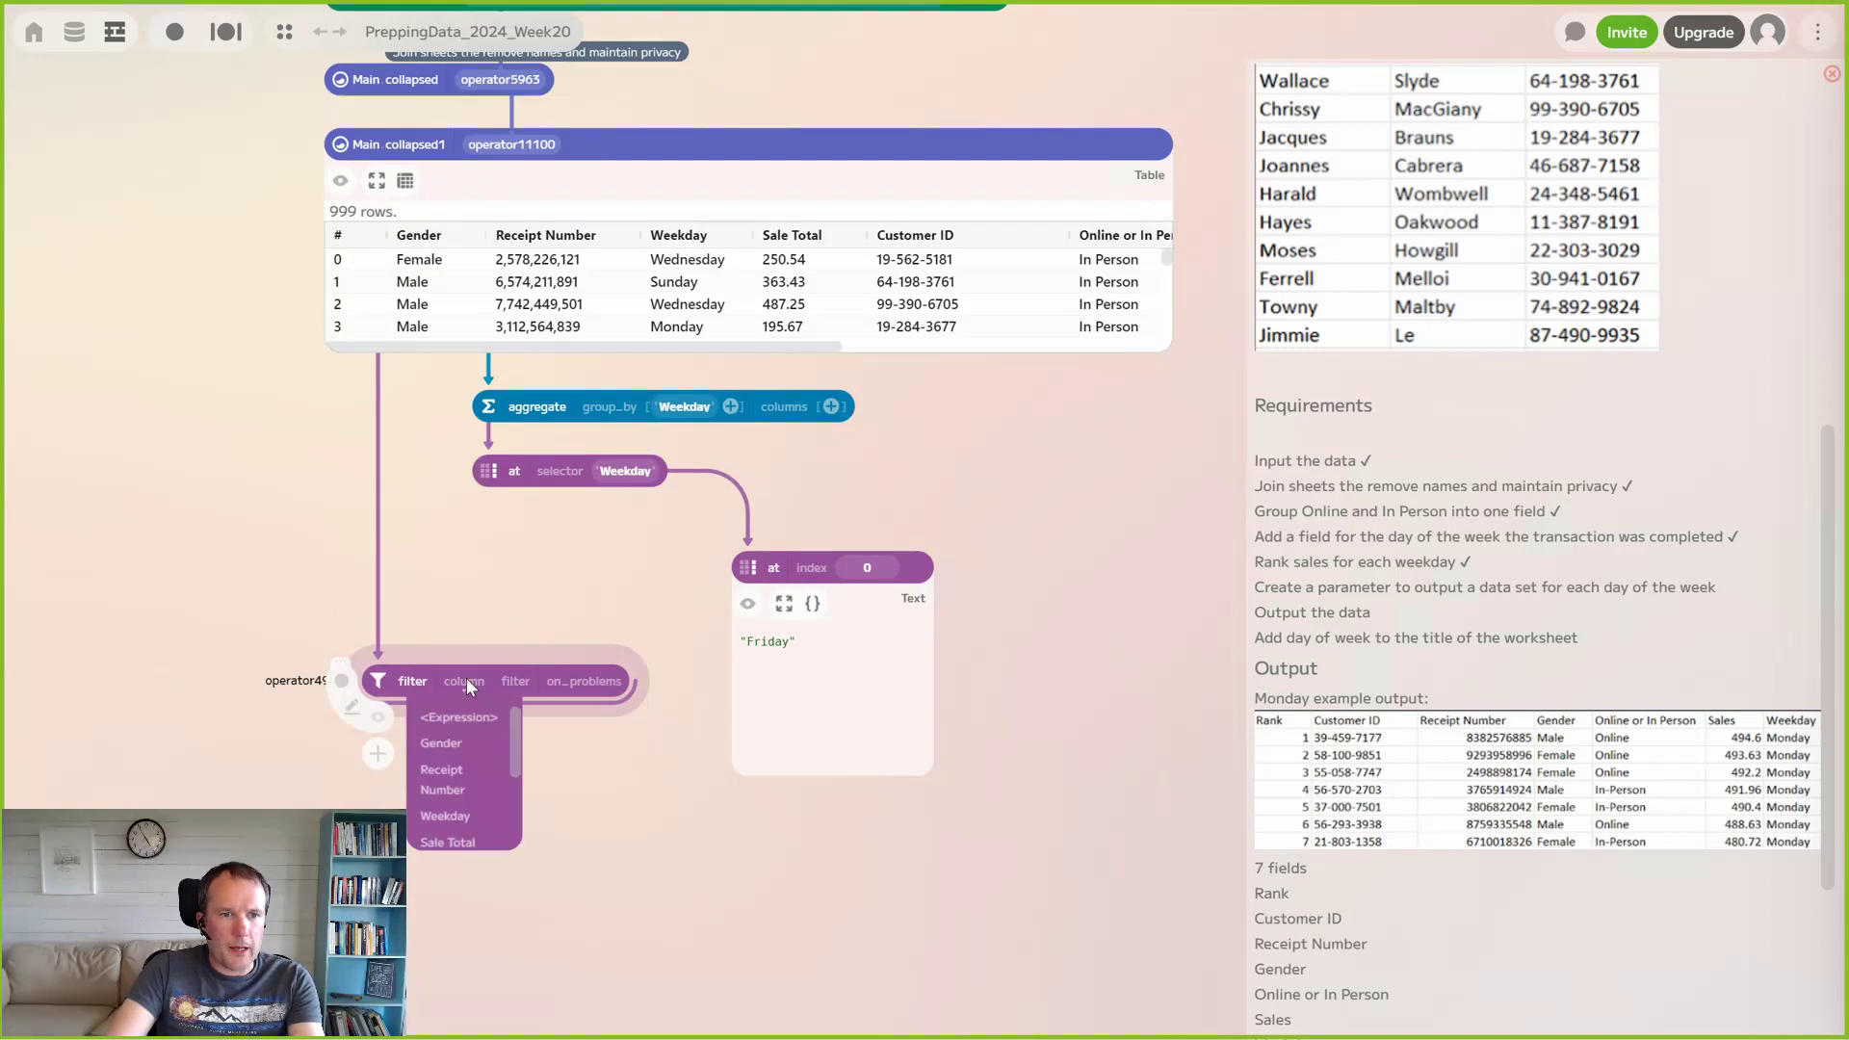
pyautogui.click(466, 812)
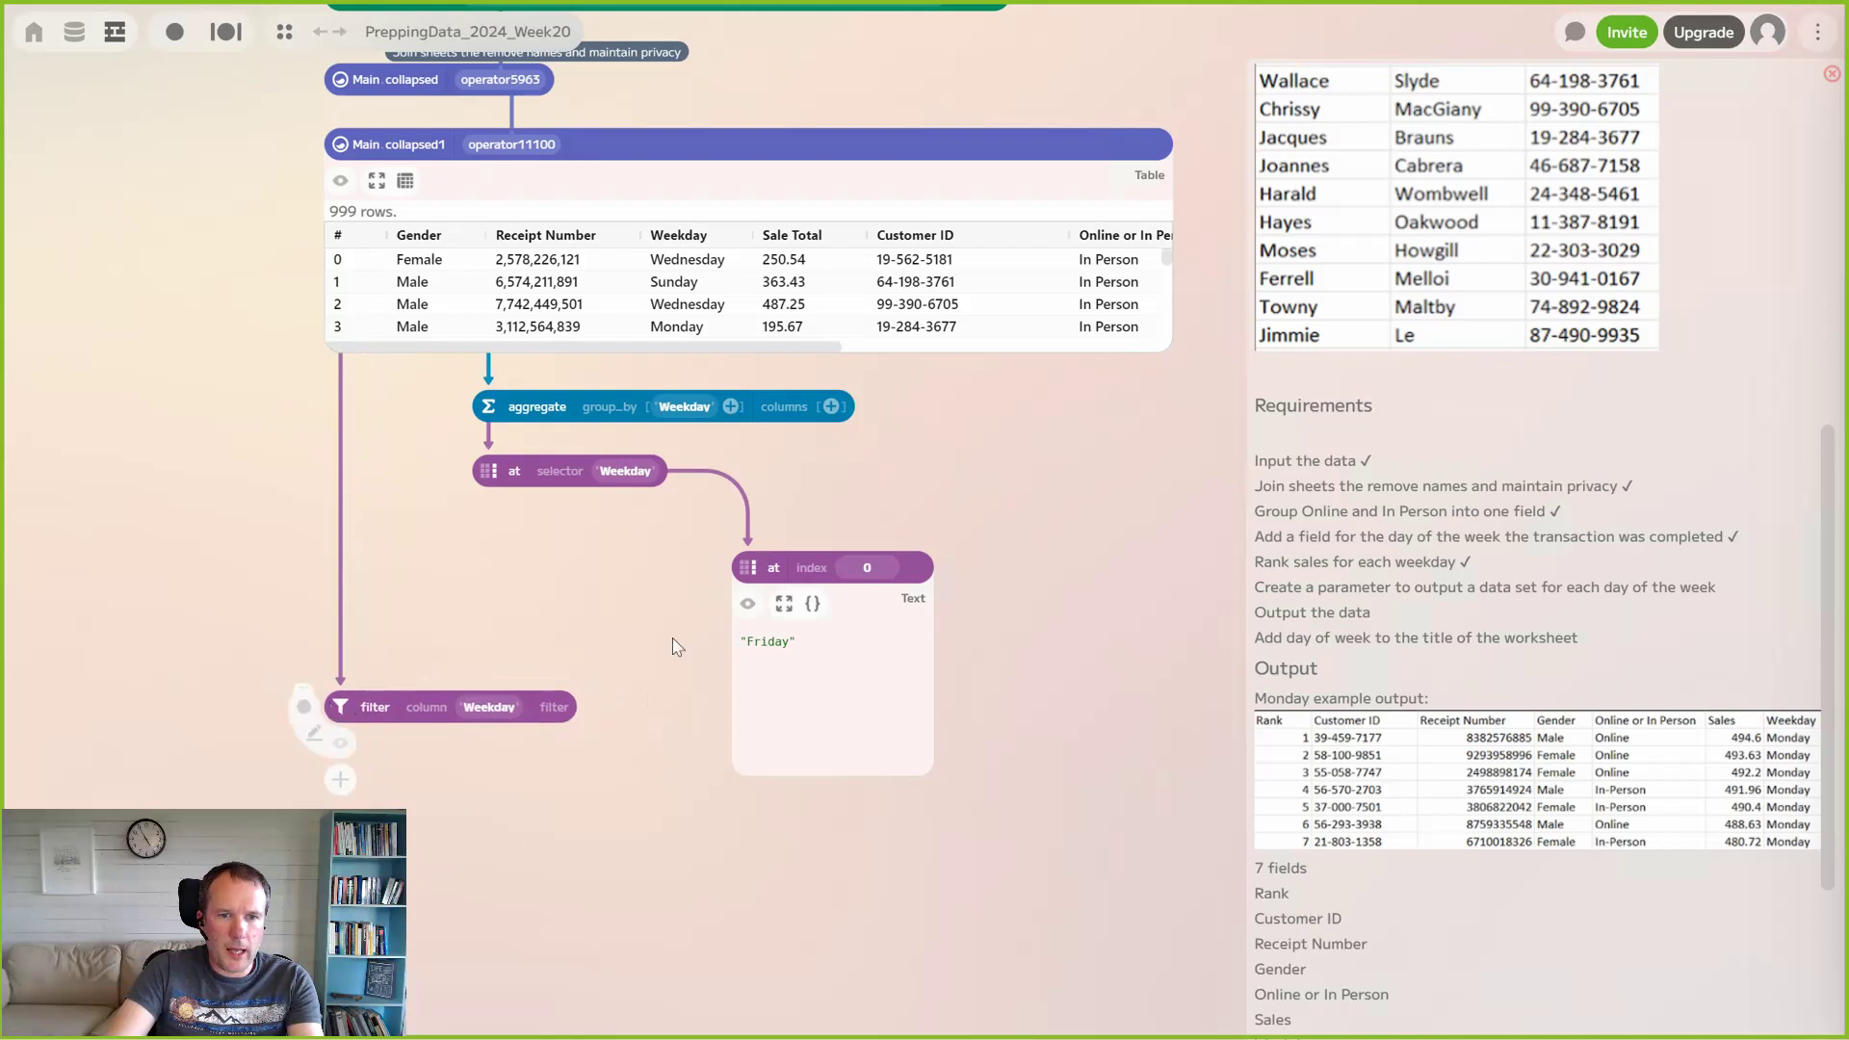
# Set the filter condition to Equal and connect its comparison value to the output of the index 0 component
pyautogui.click(556, 707)
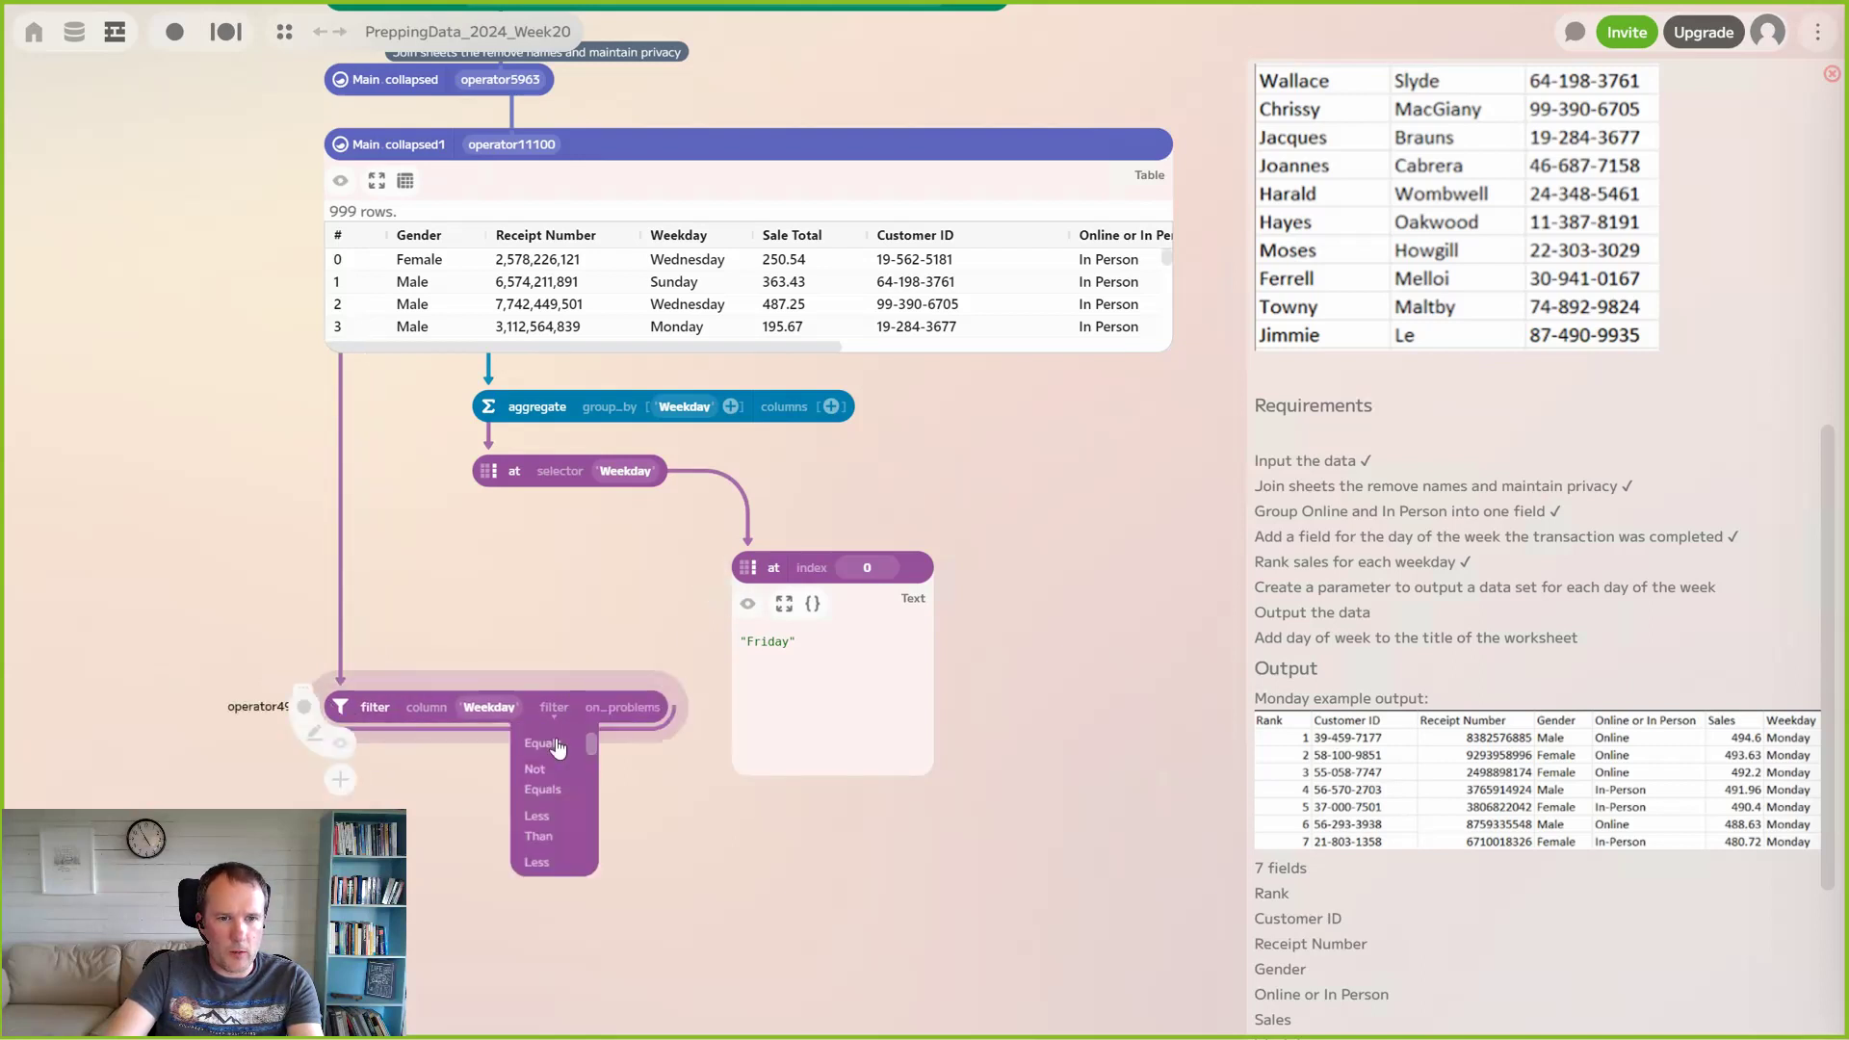
pyautogui.click(558, 748)
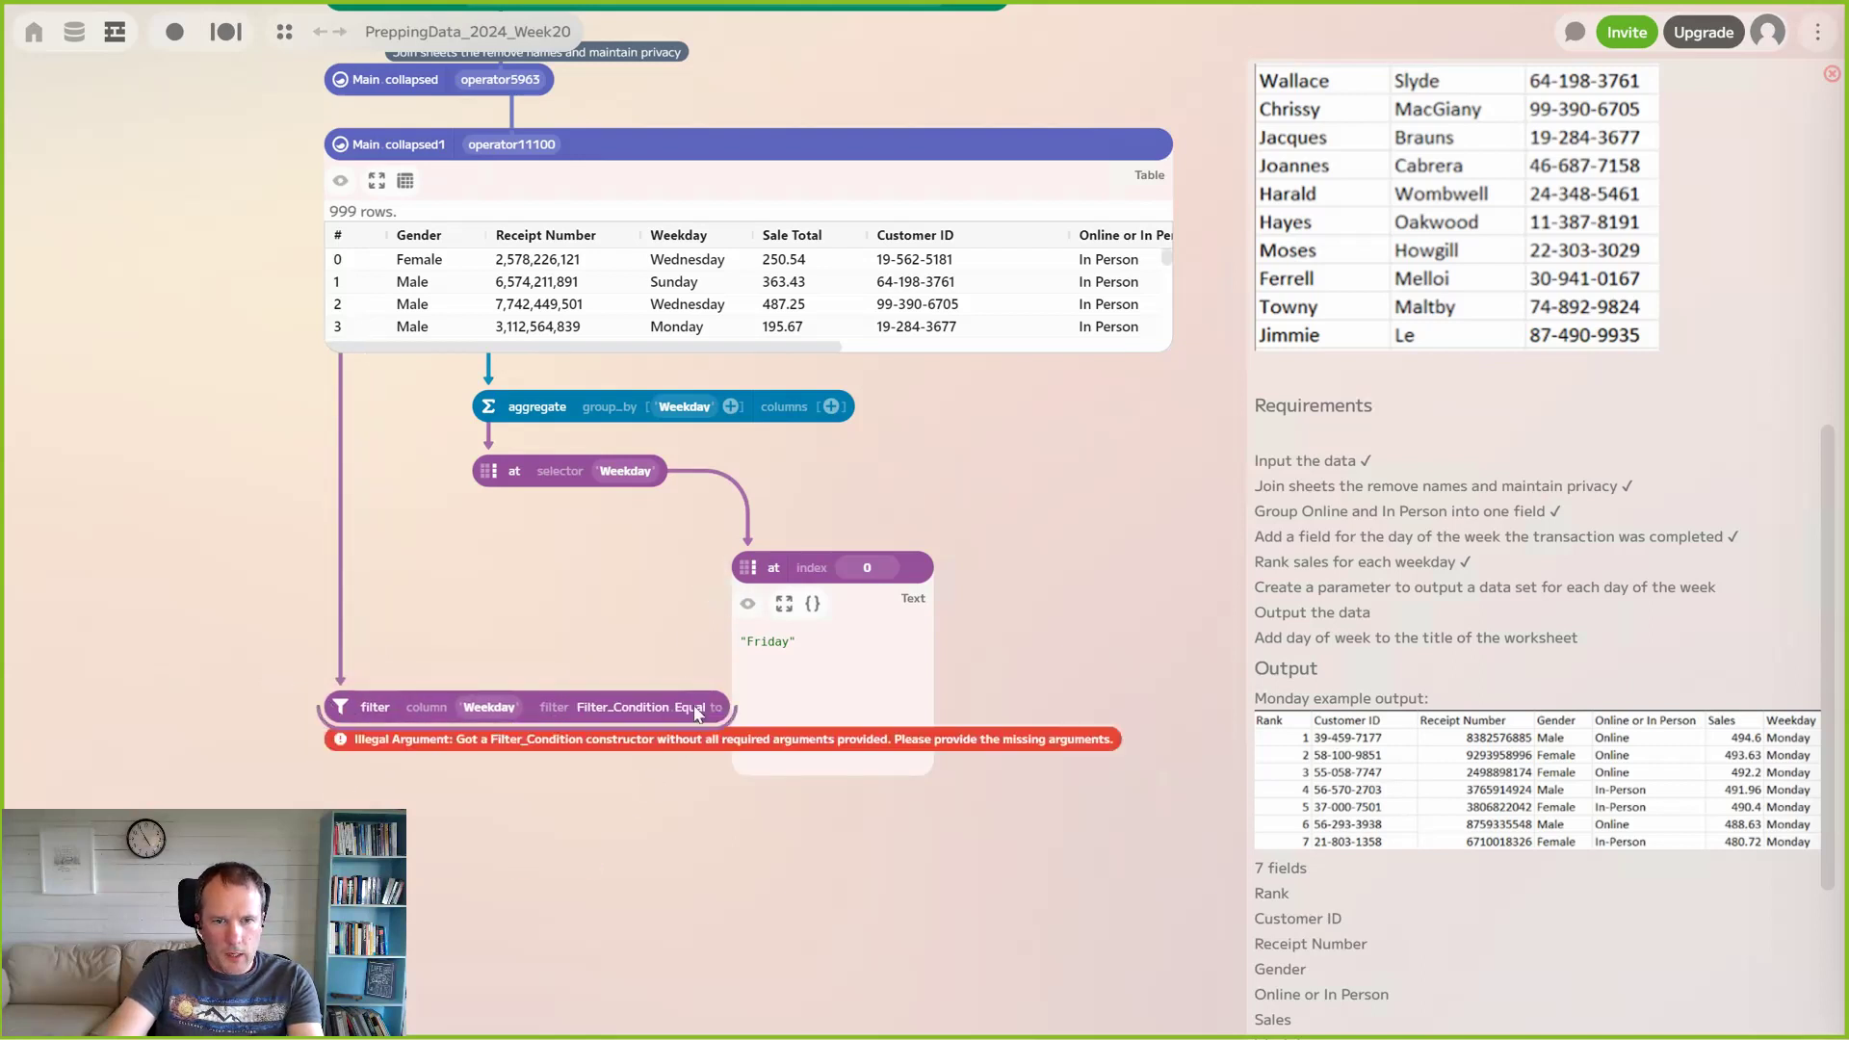
pyautogui.moveTo(761, 568); pyautogui.dragTo(718, 717)
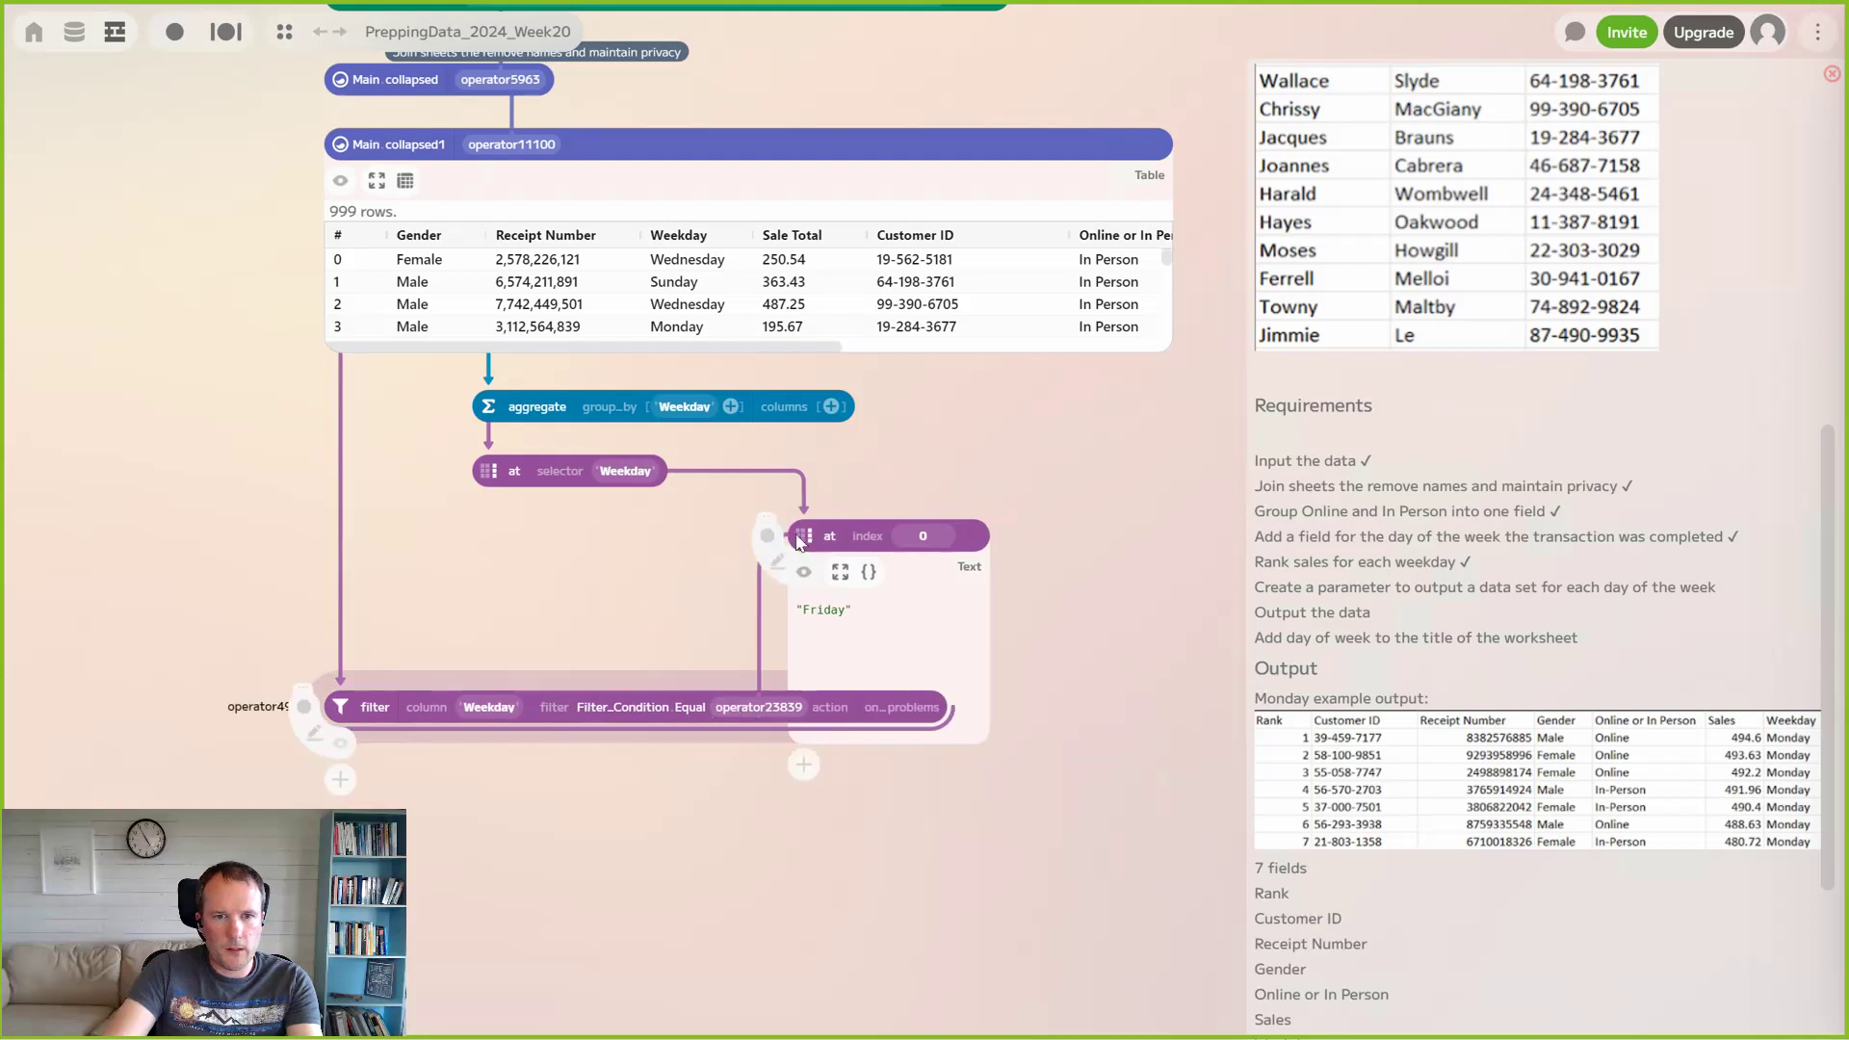
# Show and enlarge the filter's output table, check the Weekday value across its rows, then hide the table
pyautogui.click(341, 747)
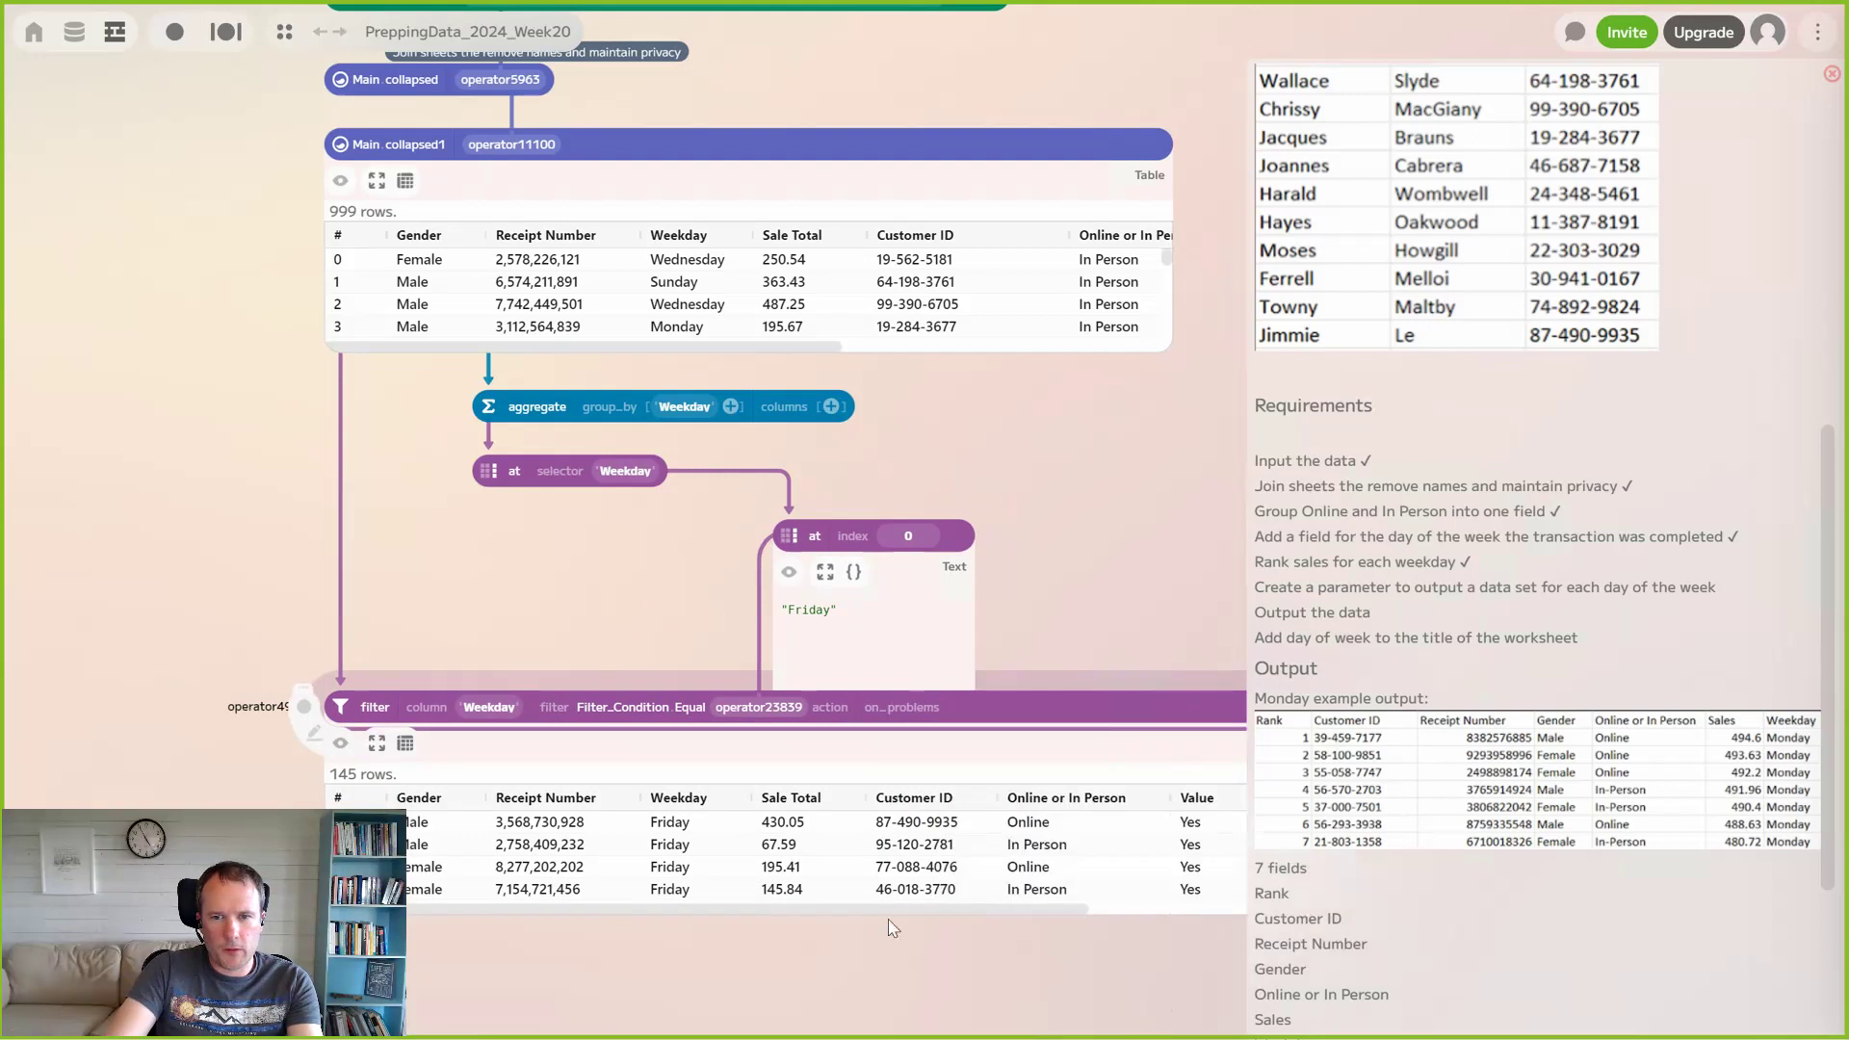
pyautogui.moveTo(788, 909); pyautogui.dragTo(643, 702)
pyautogui.moveTo(778, 656); pyautogui.dragTo(834, 720)
pyautogui.moveTo(1007, 726); pyautogui.dragTo(497, 734)
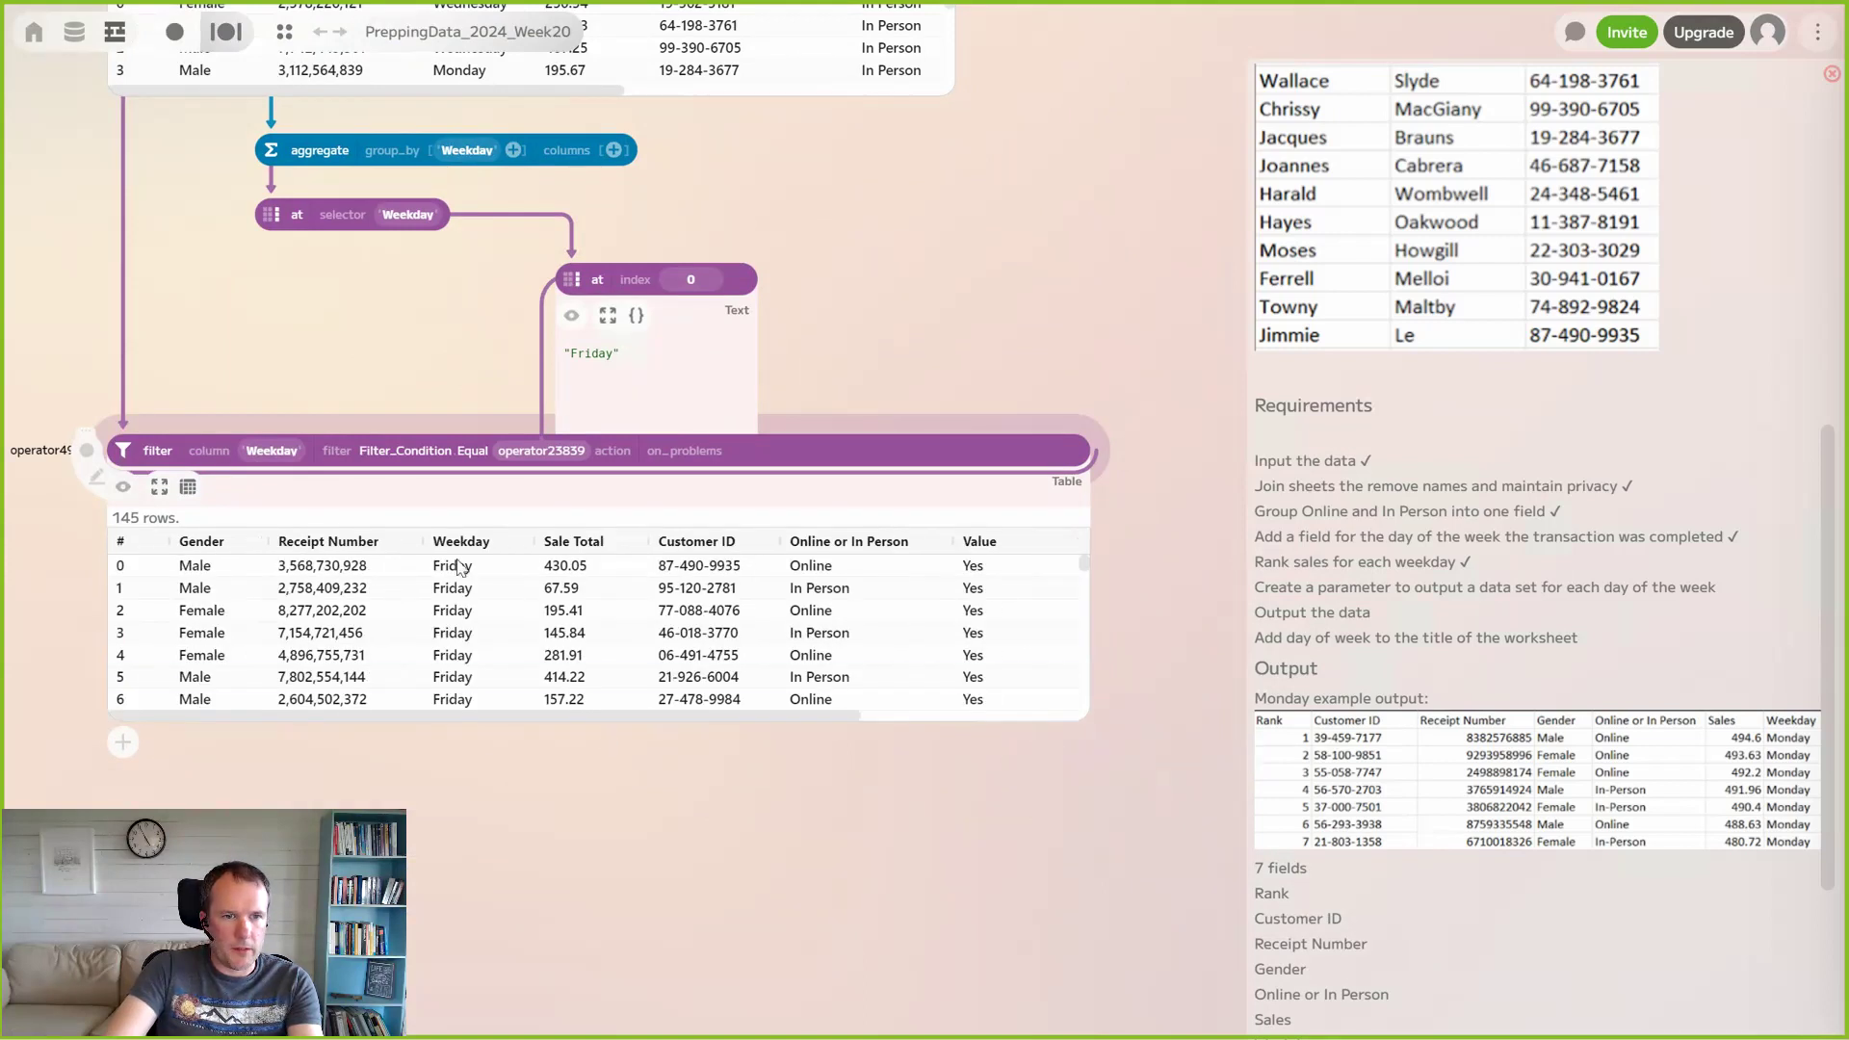
pyautogui.scroll(-6, 452, 640)
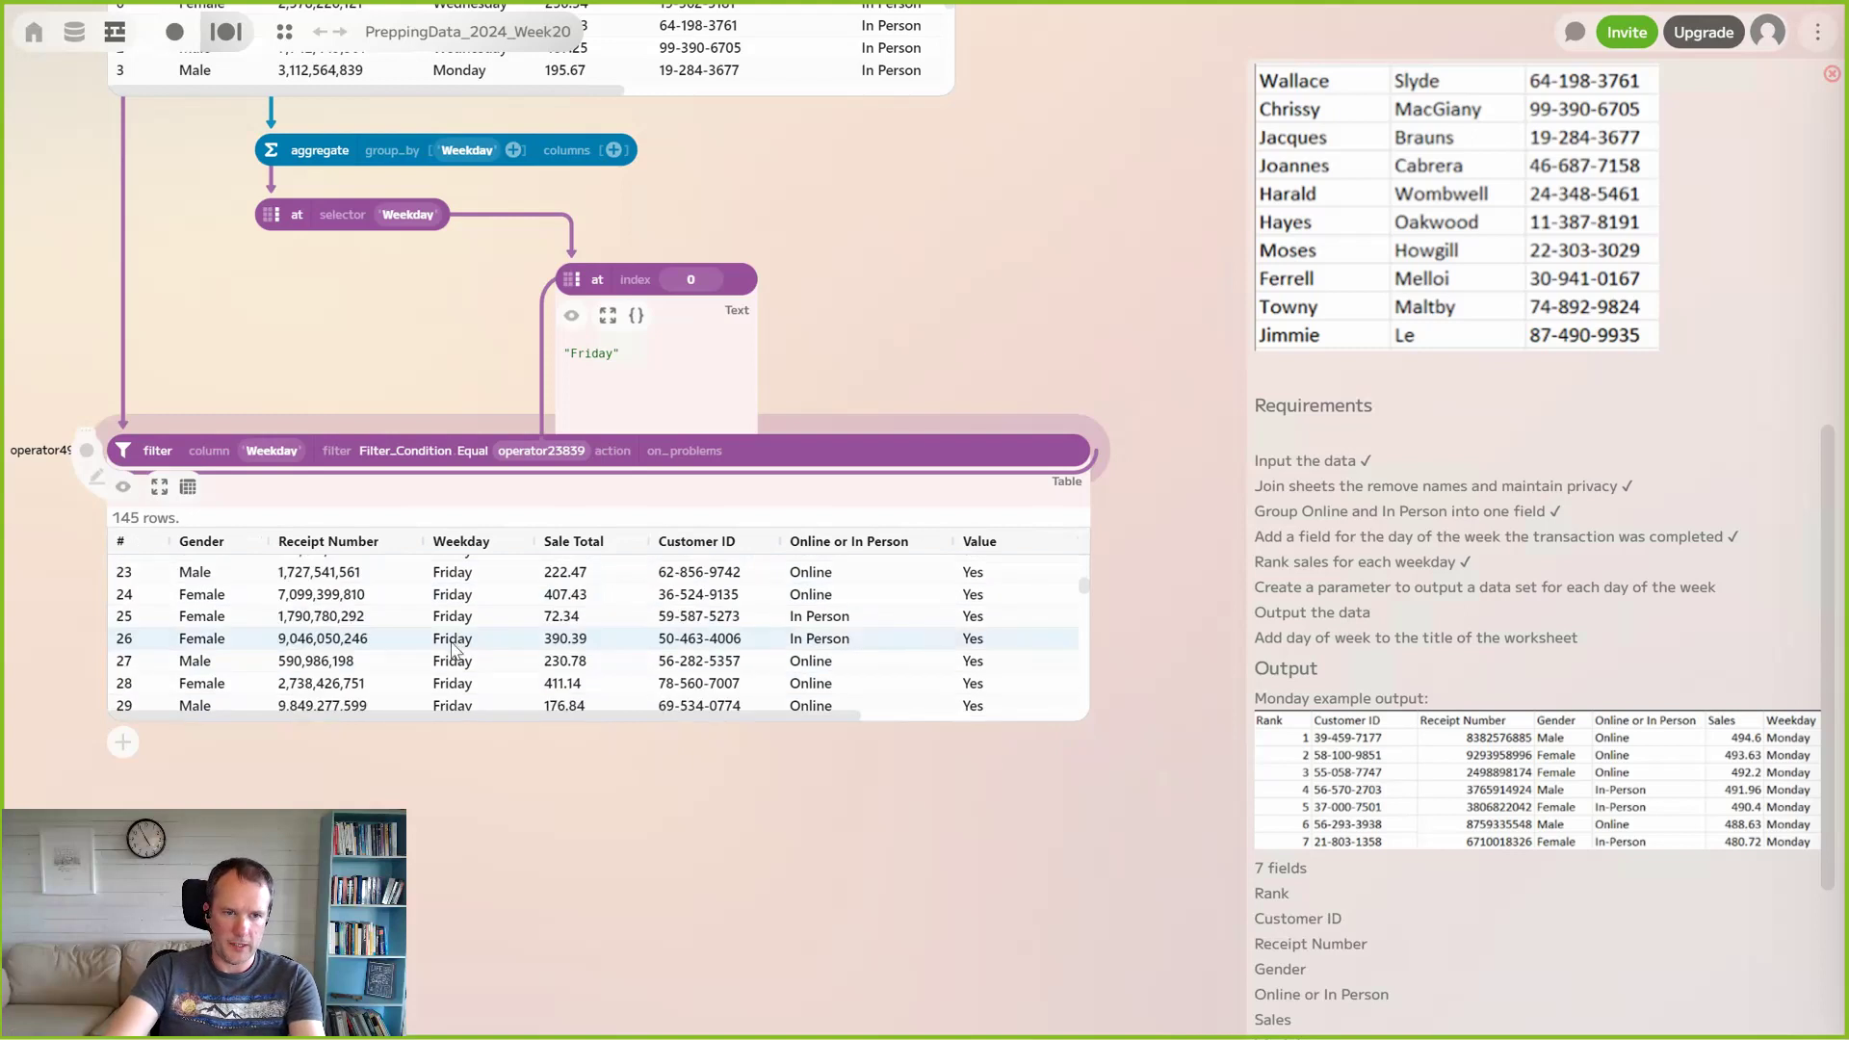
pyautogui.scroll(6, 459, 678)
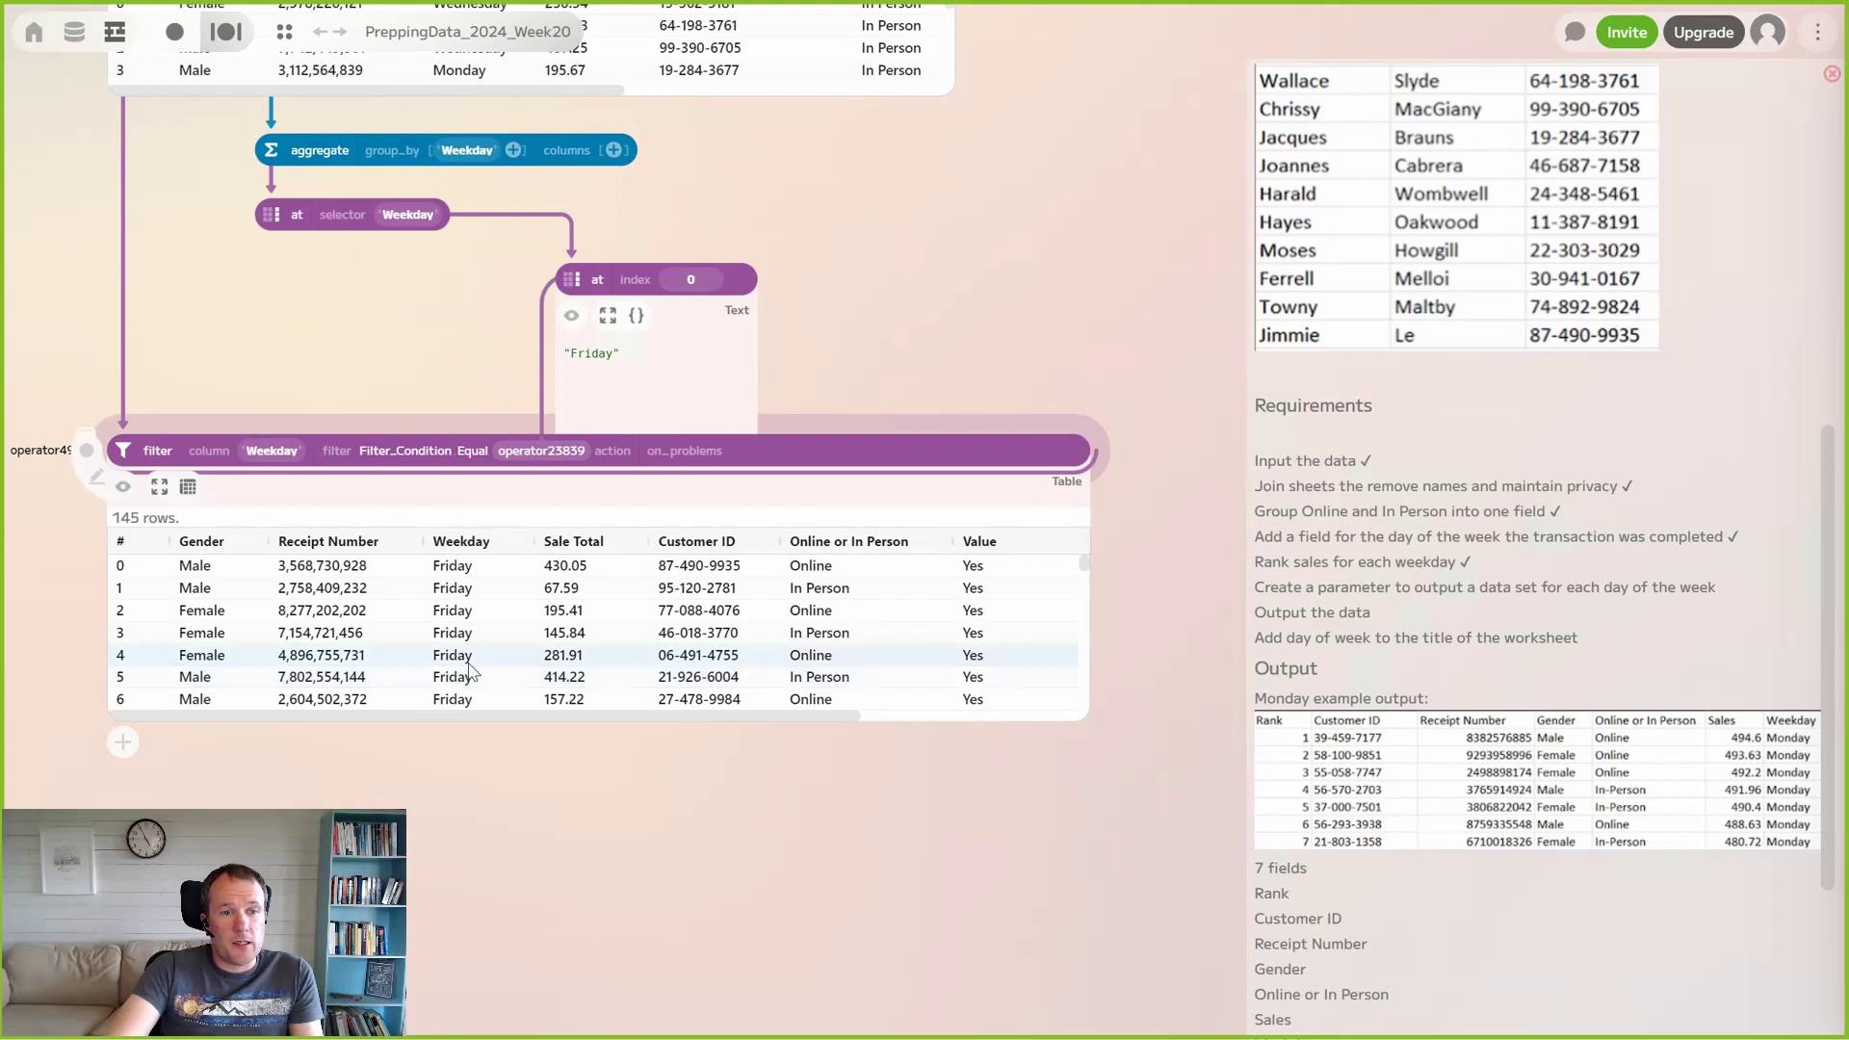
pyautogui.click(121, 488)
# Add a write component fed by the filter and place it lower down beneath the filter
pyautogui.scroll(4, 626, 830)
pyautogui.scroll(-4, 501, 708)
pyautogui.moveTo(451, 682); pyautogui.dragTo(574, 808)
pyautogui.click(253, 659)
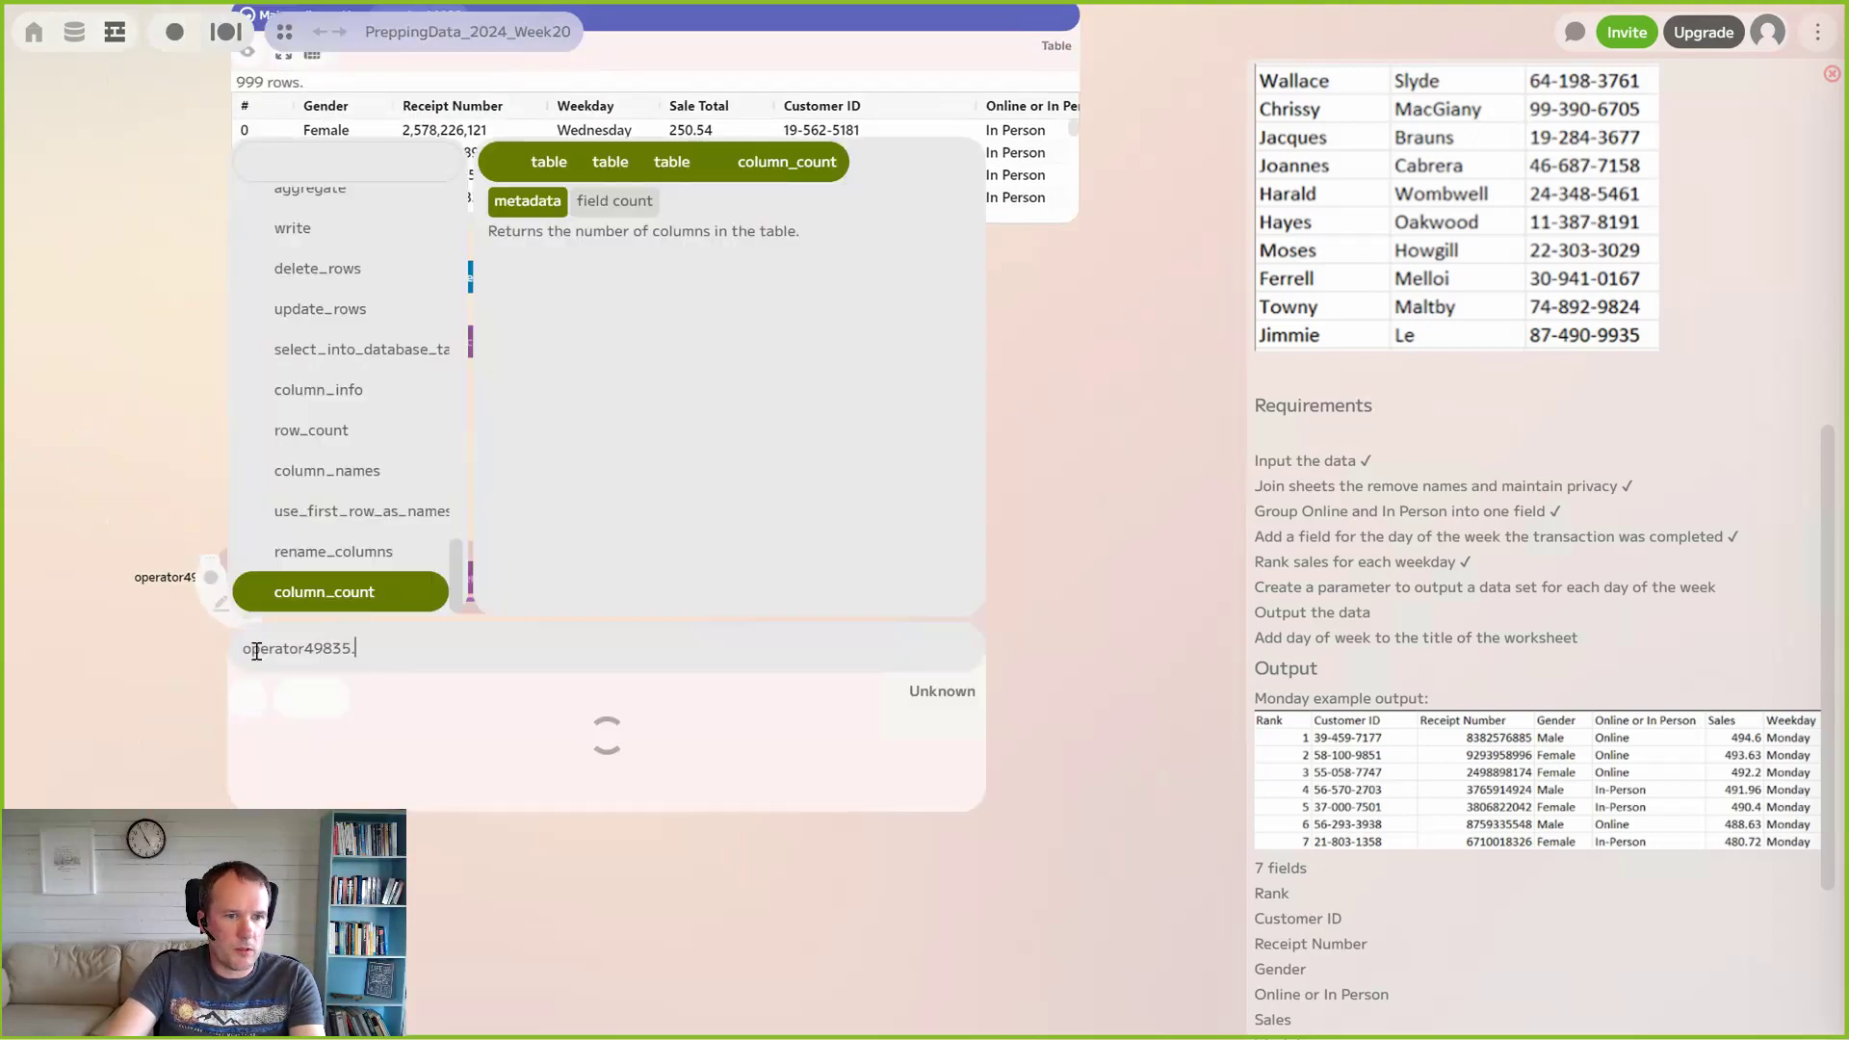
pyautogui.write('write')
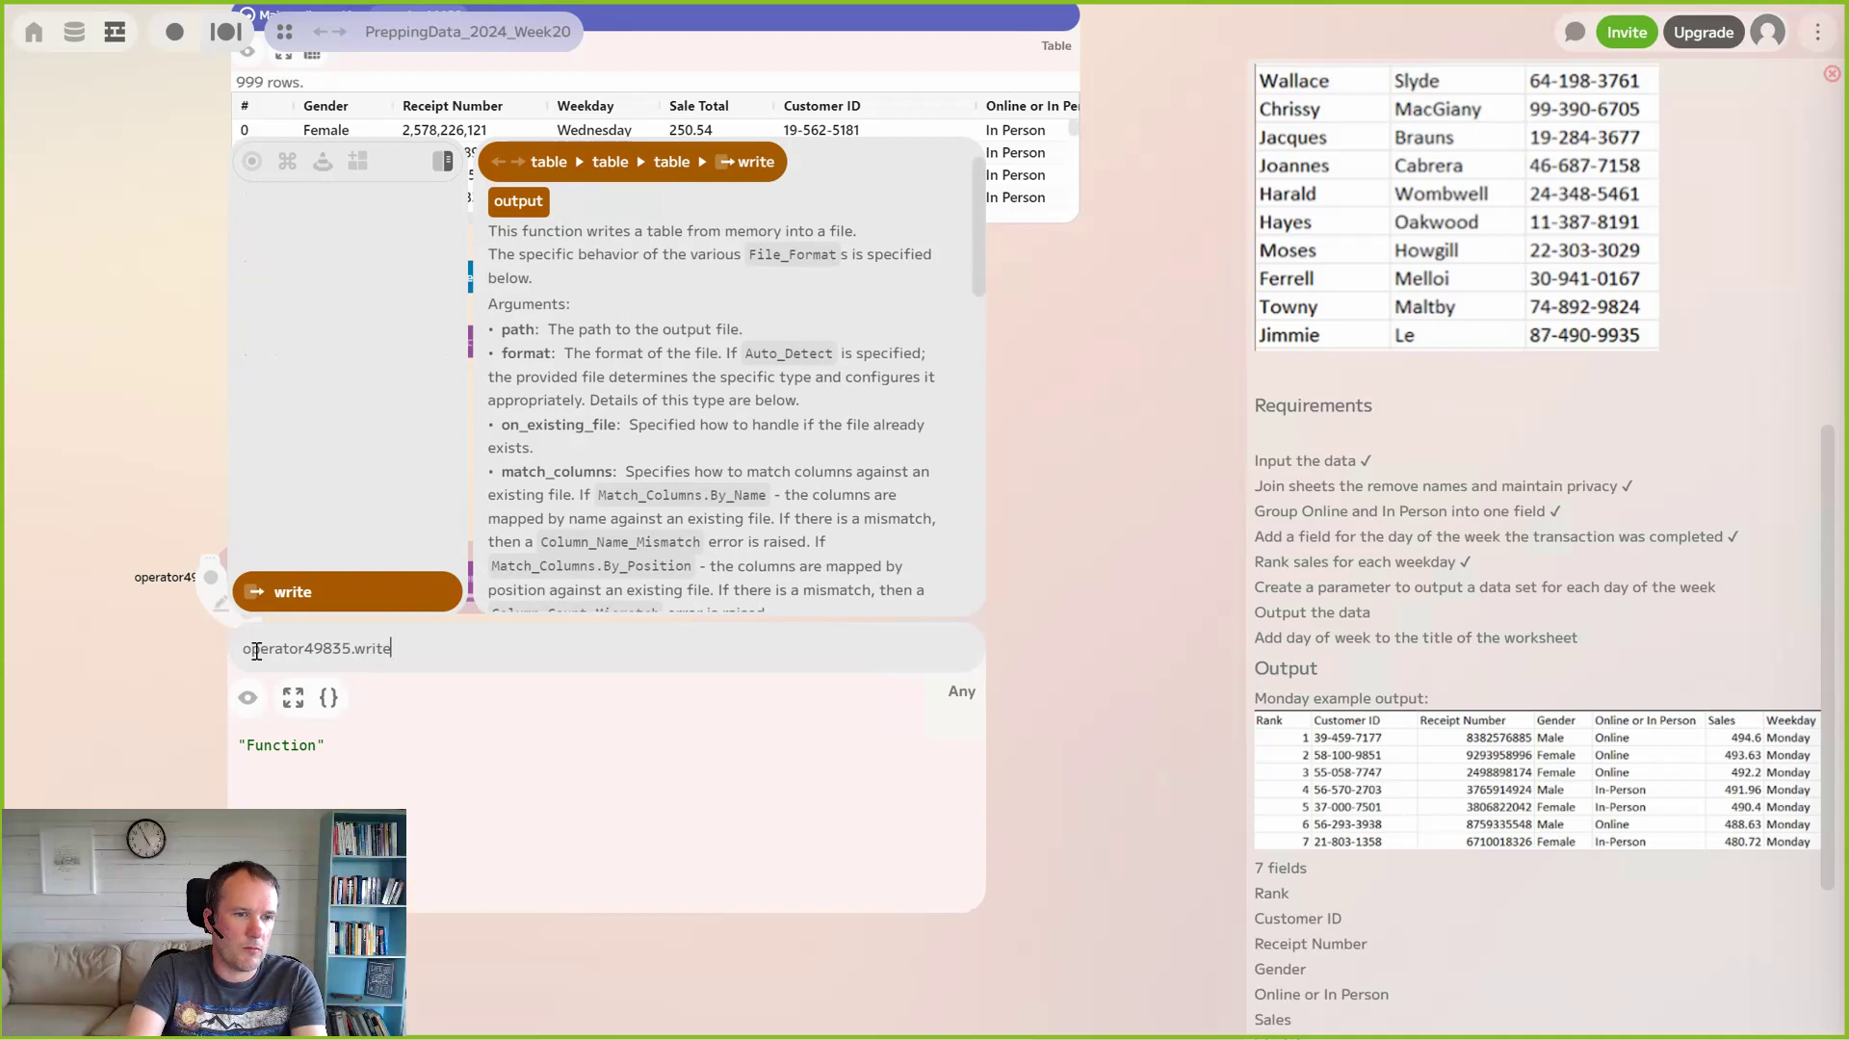
pyautogui.press('Return')
pyautogui.moveTo(253, 639); pyautogui.dragTo(249, 734)
# Check the source file path in the Data read component at the start of the workflow
pyautogui.scroll(6, 364, 645)
pyautogui.scroll(-3, 428, 594)
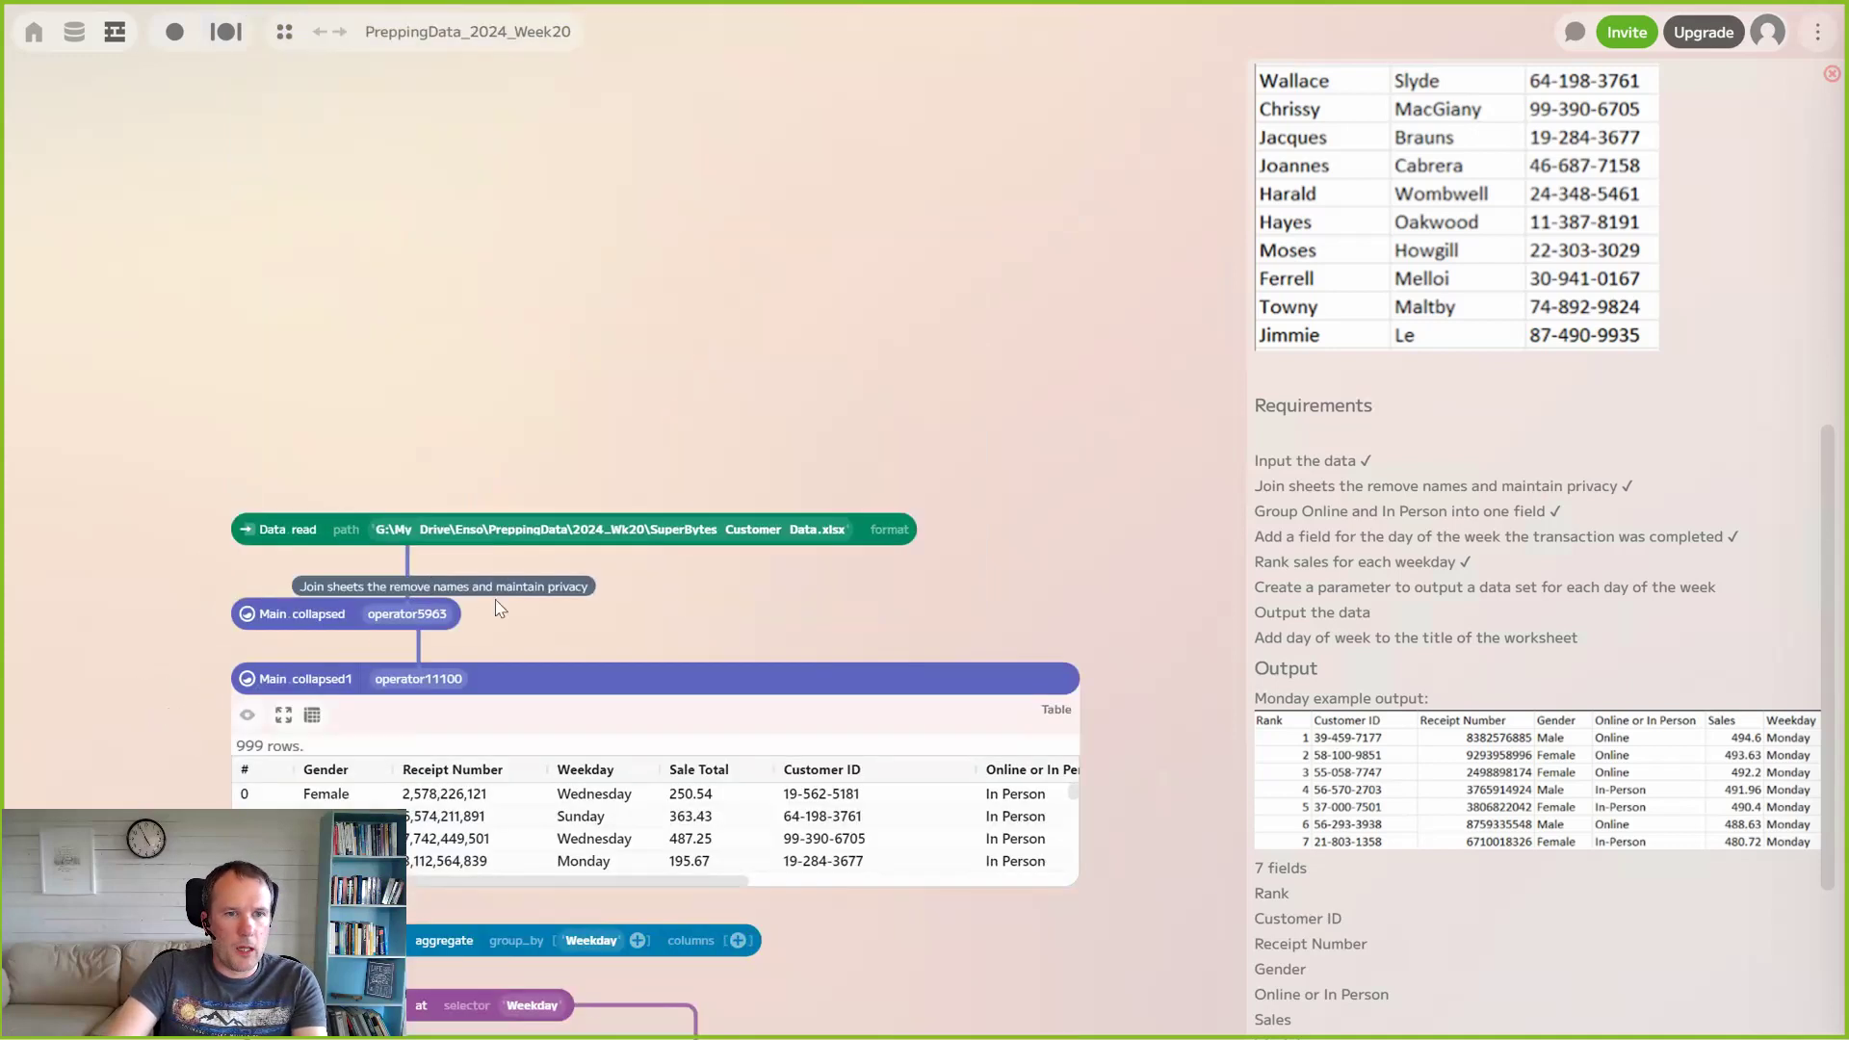
pyautogui.click(379, 531)
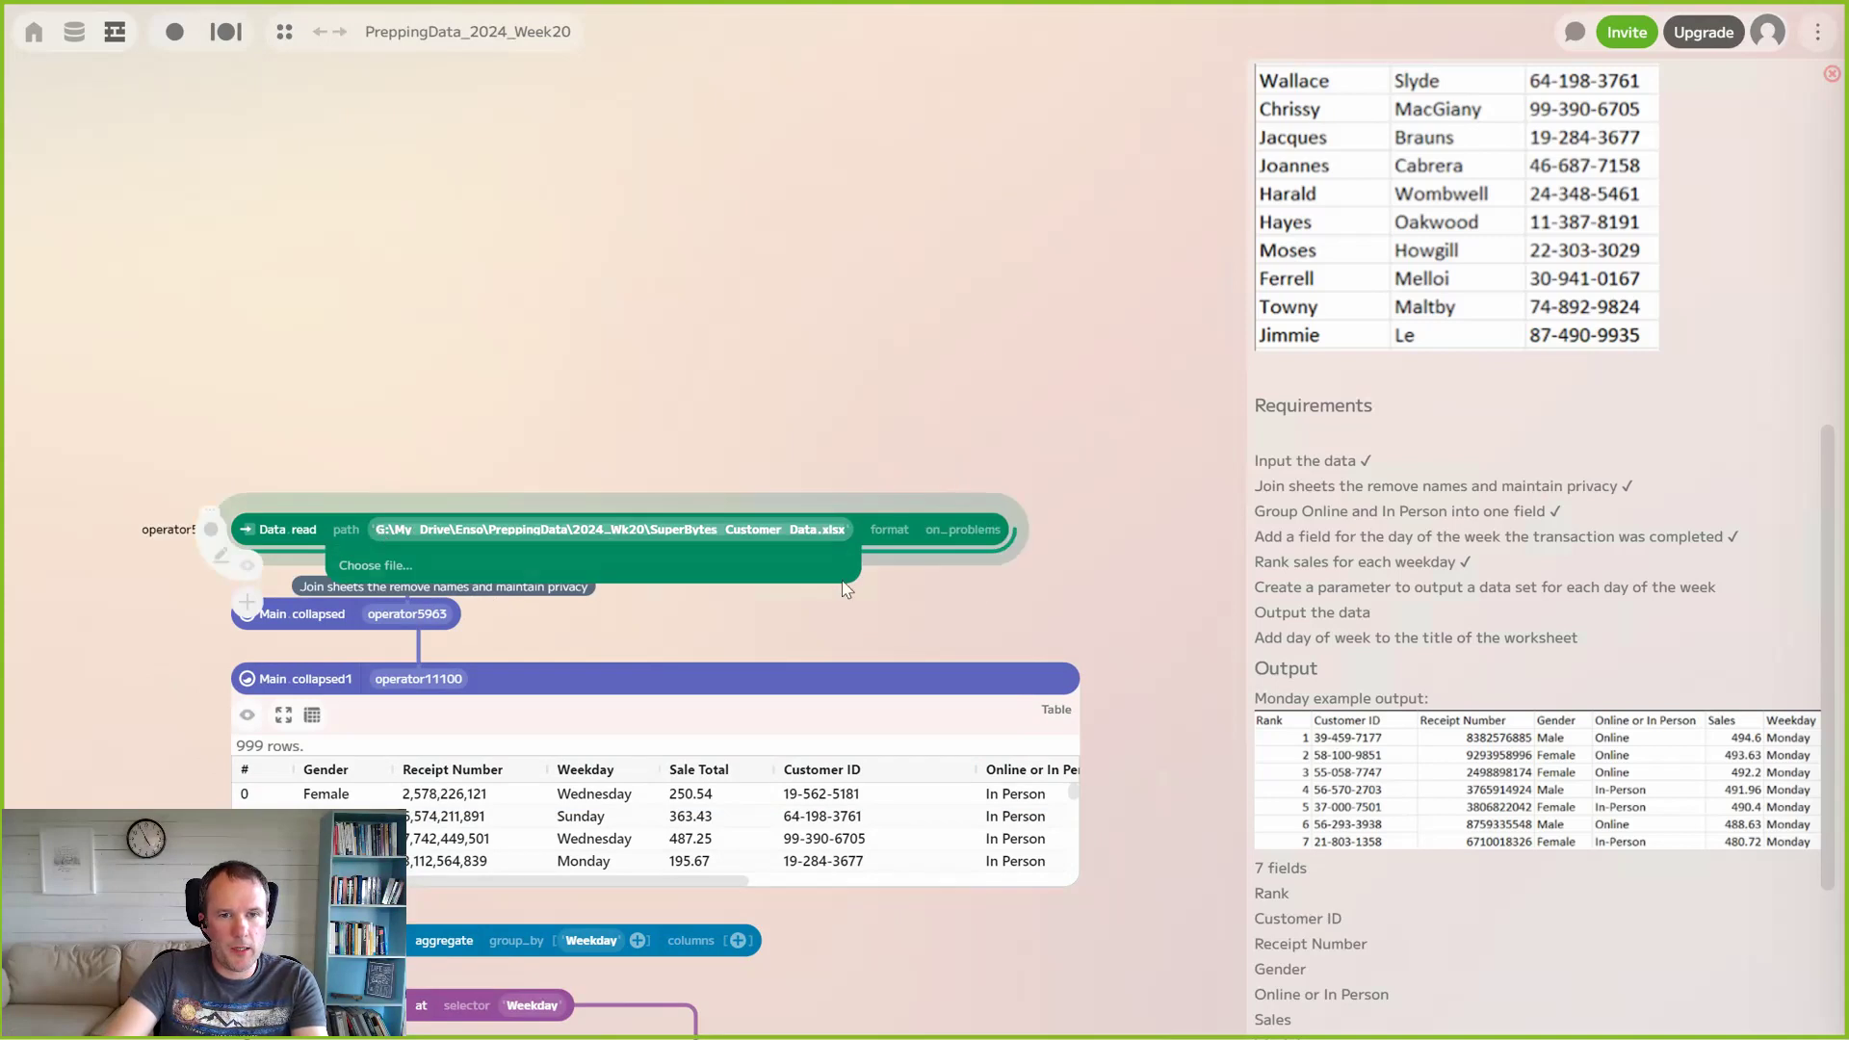
pyautogui.click(949, 618)
pyautogui.scroll(-3, 978, 770)
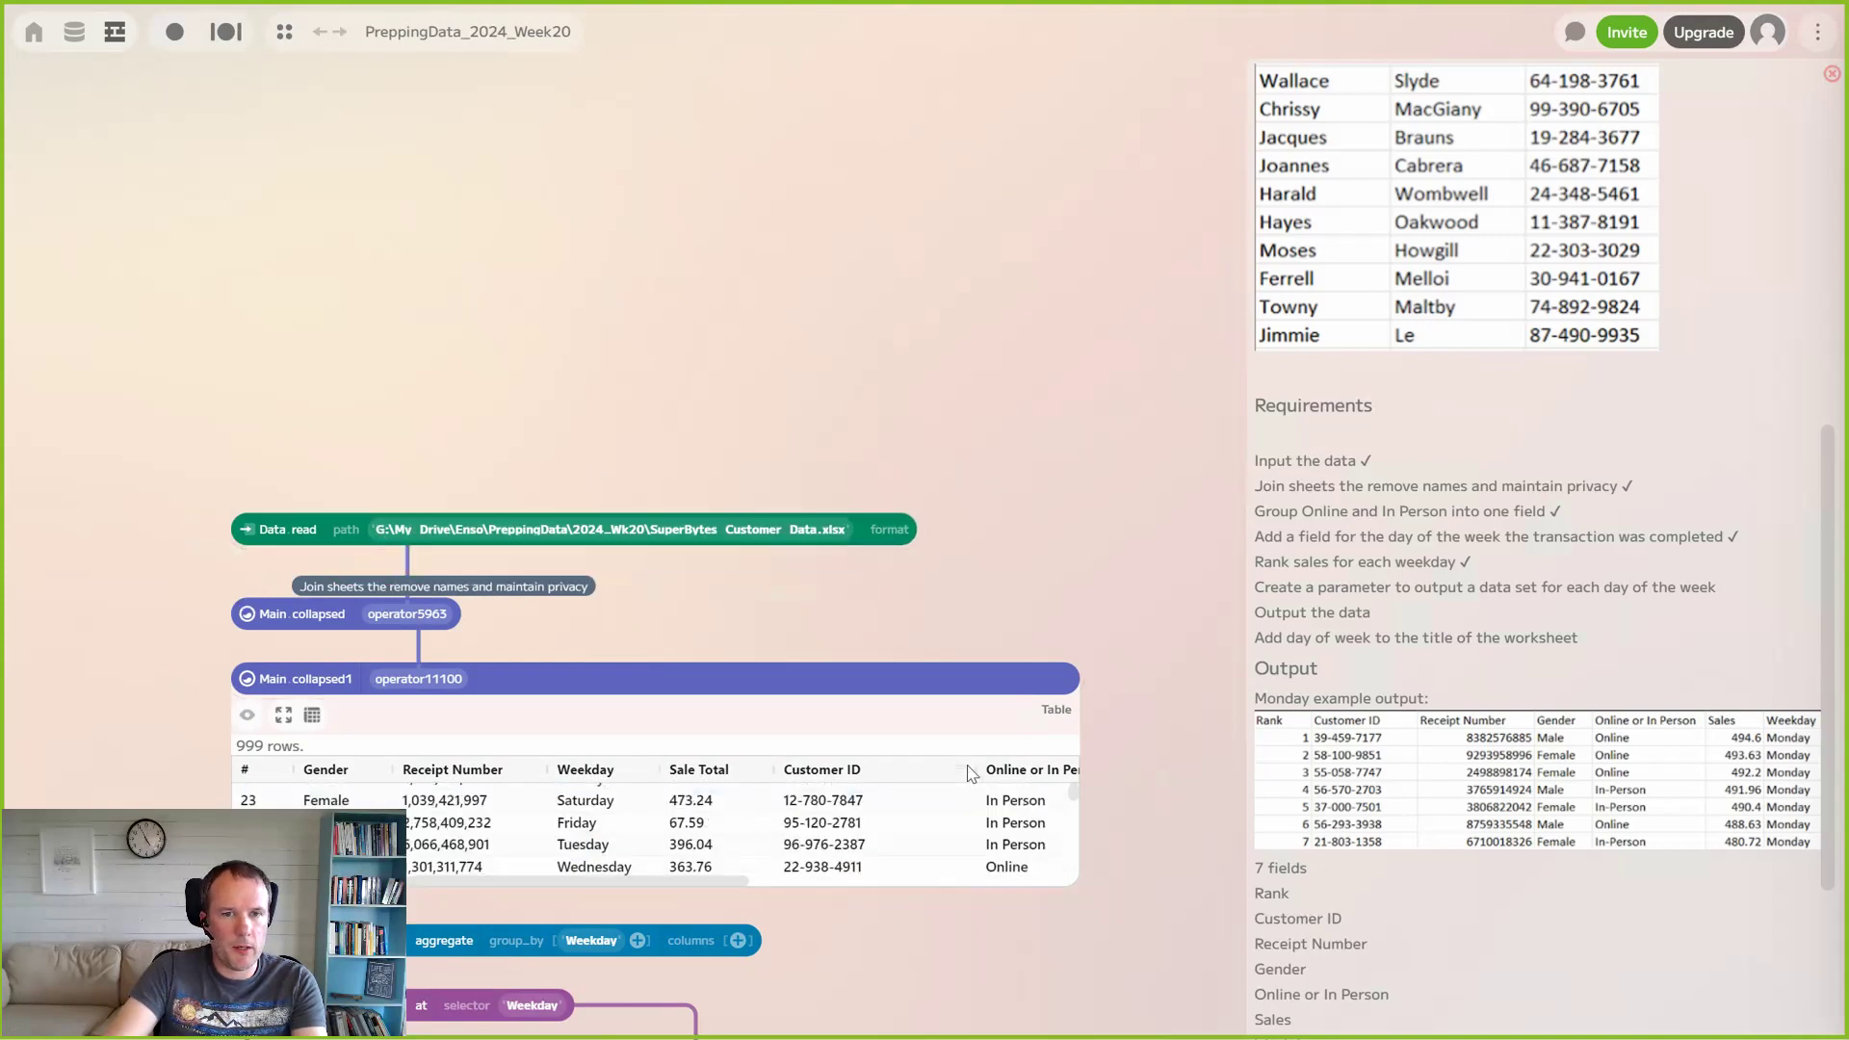
pyautogui.scroll(-6, 1122, 871)
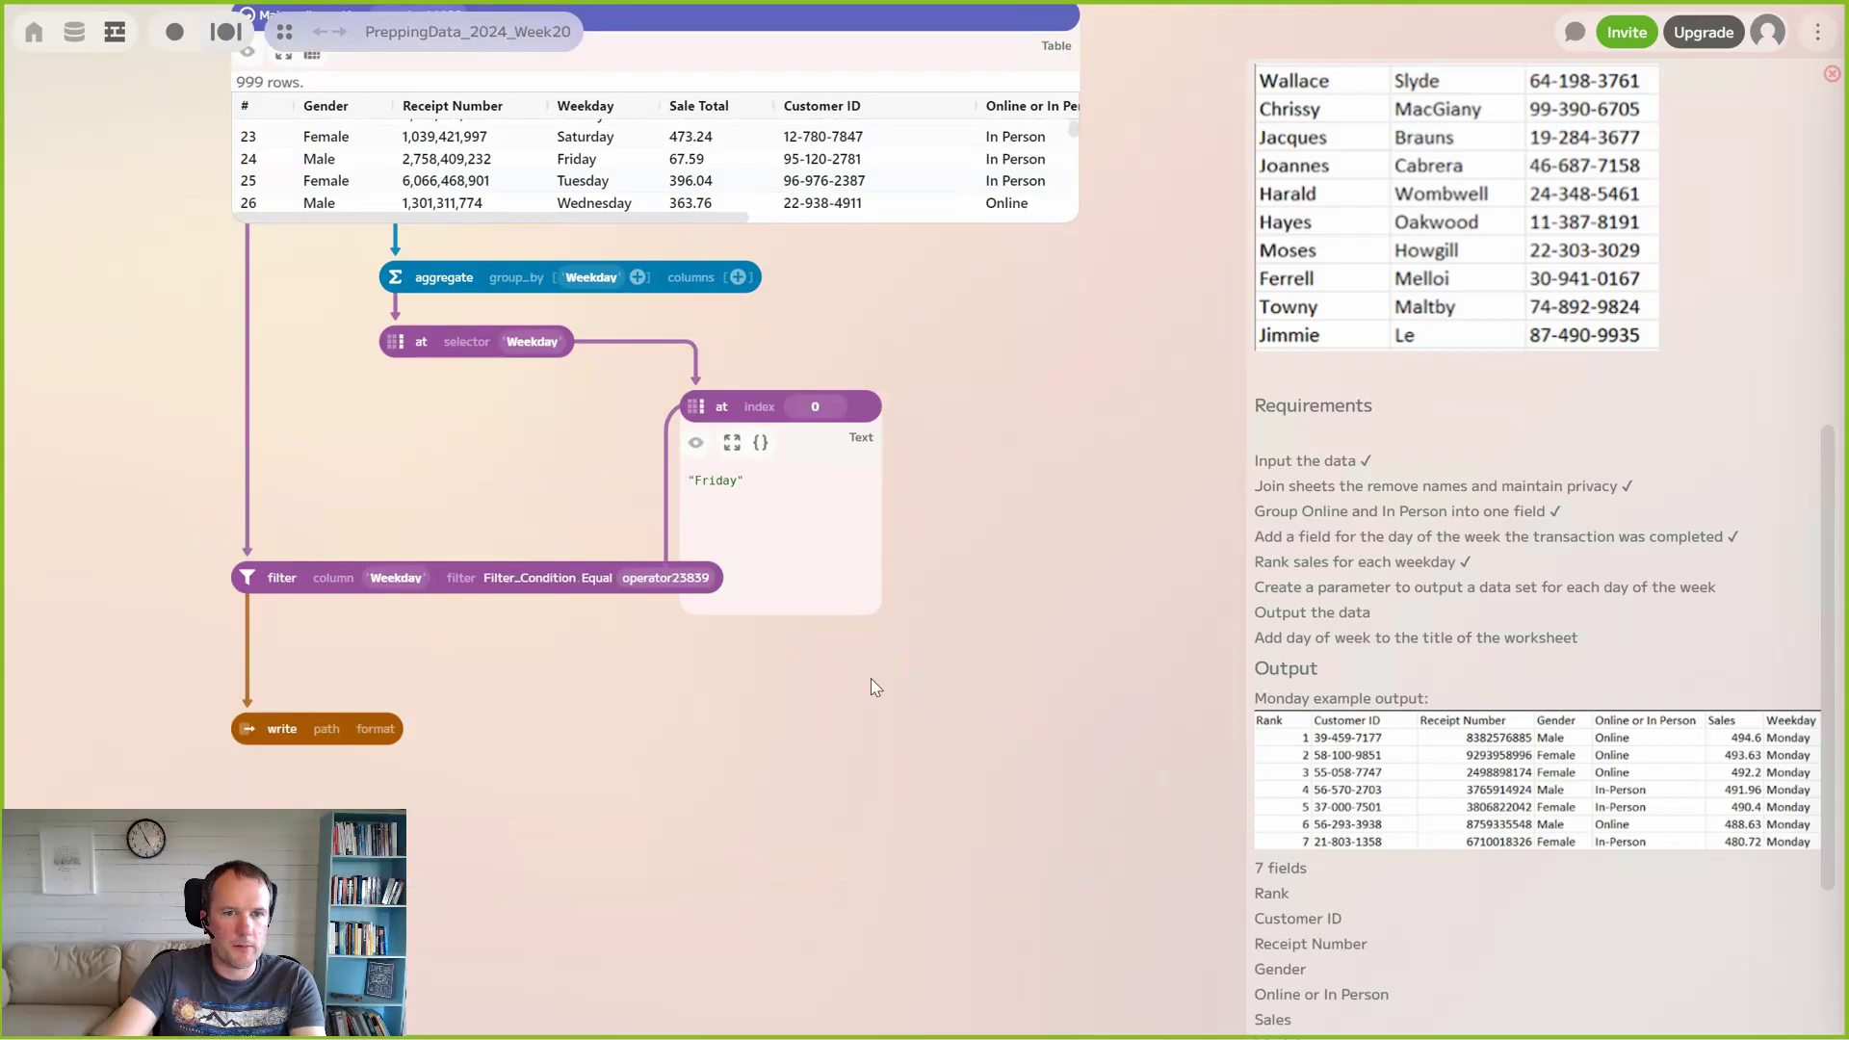
# Add a text component holding "G:\My Drive\Enso\PreppingData\2024_Wk20\SuperBytes Customer Data.xlsx" below the filter, and shift the index 0 component up slightly
pyautogui.scroll(-3, 837, 645)
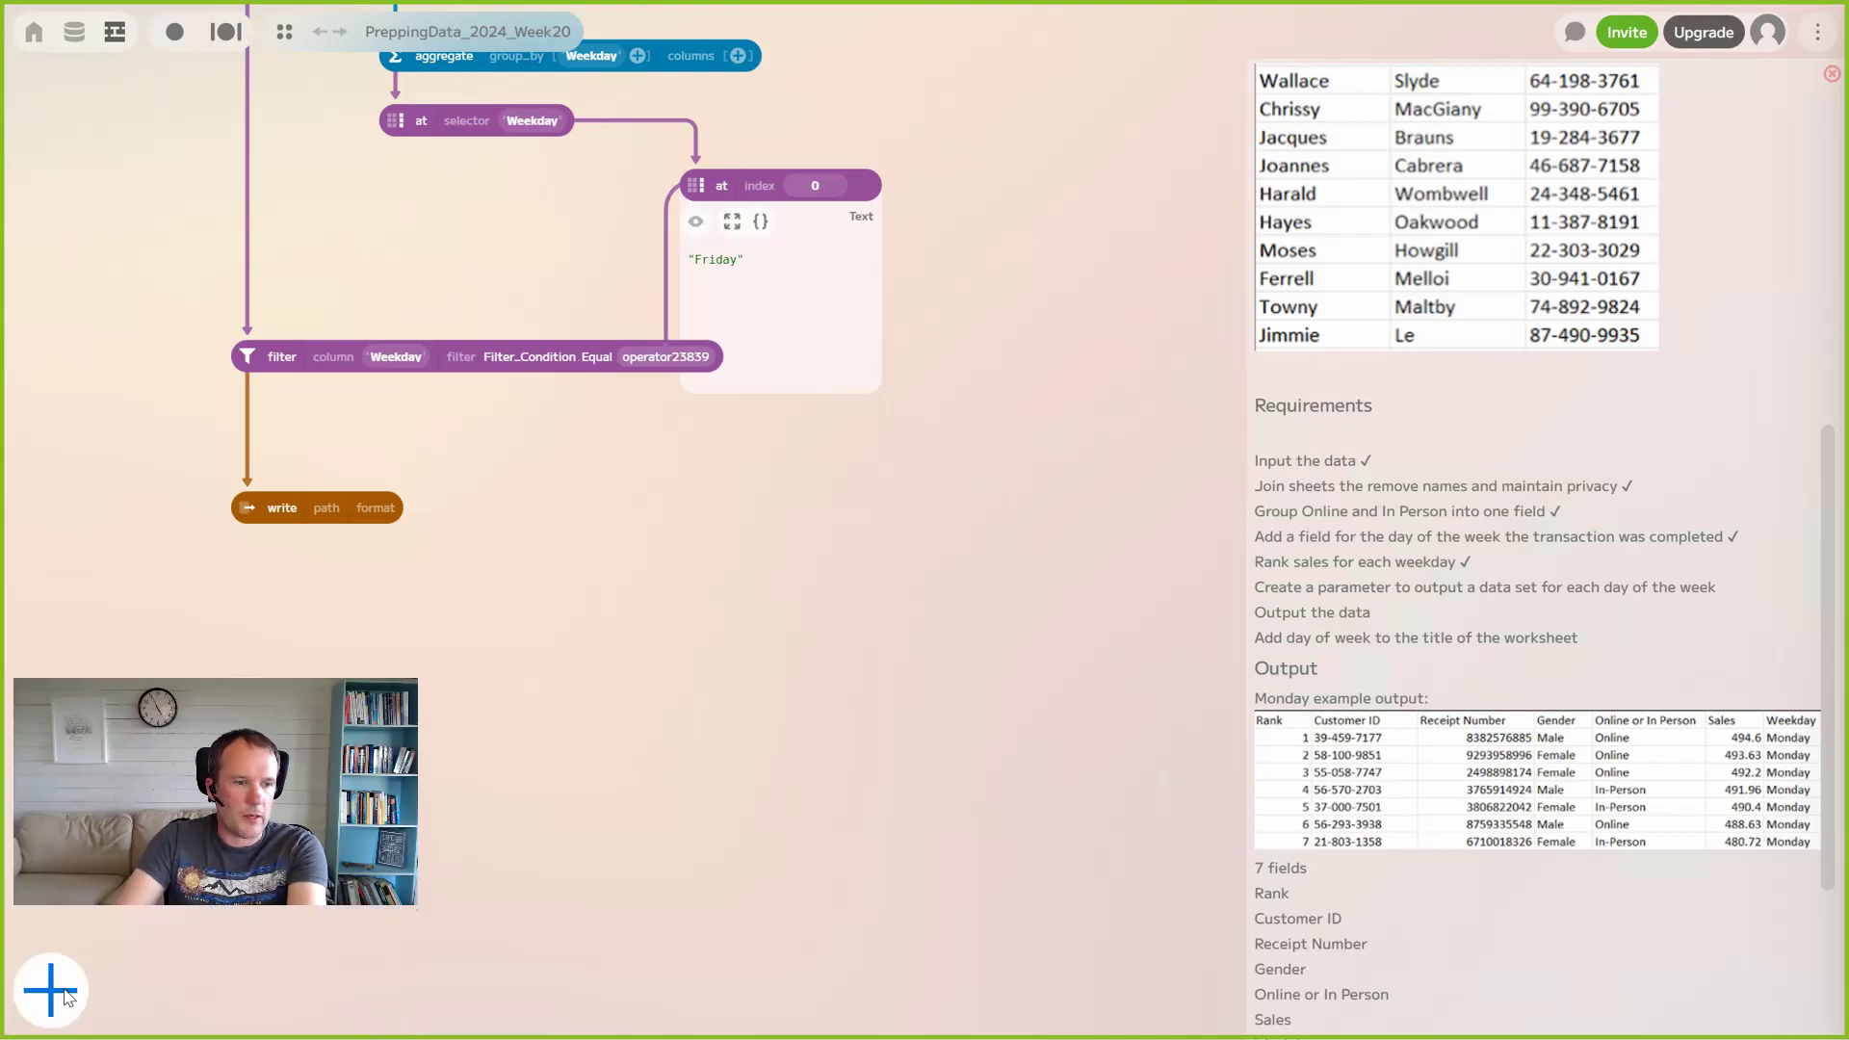
pyautogui.click(50, 990)
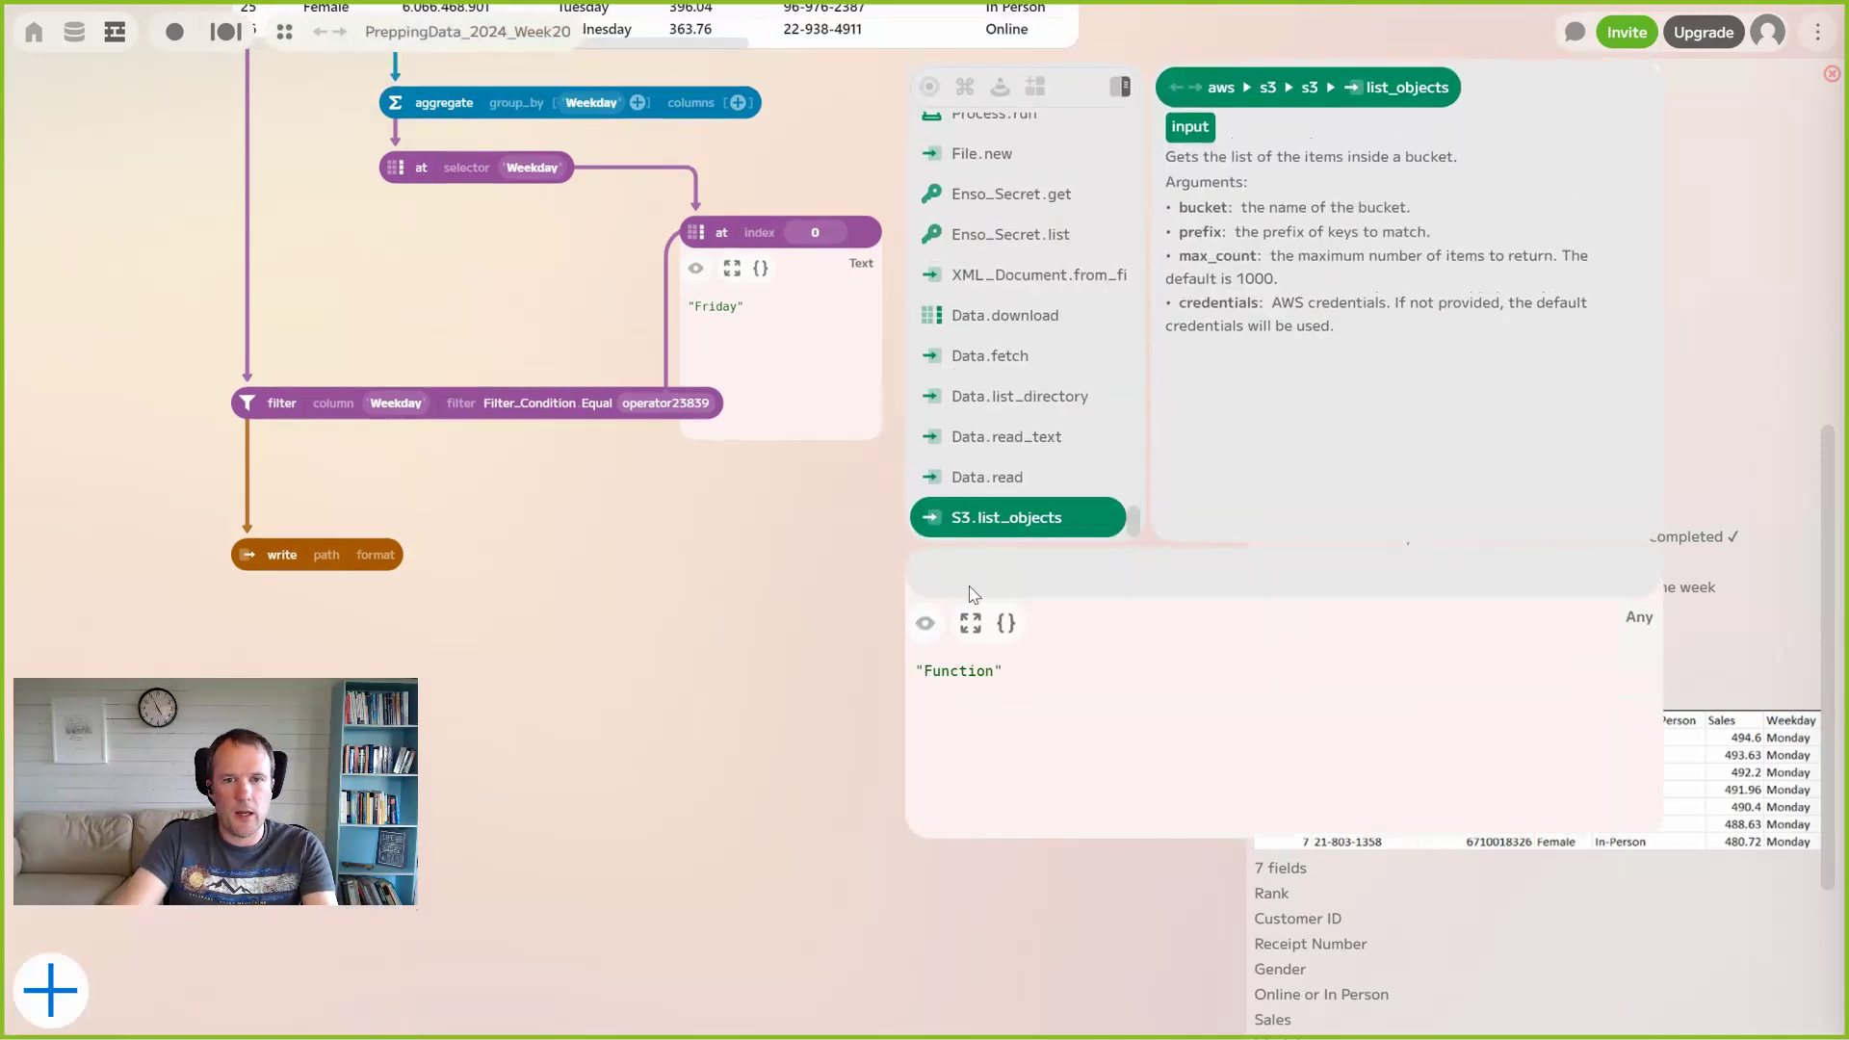
pyautogui.write('"')
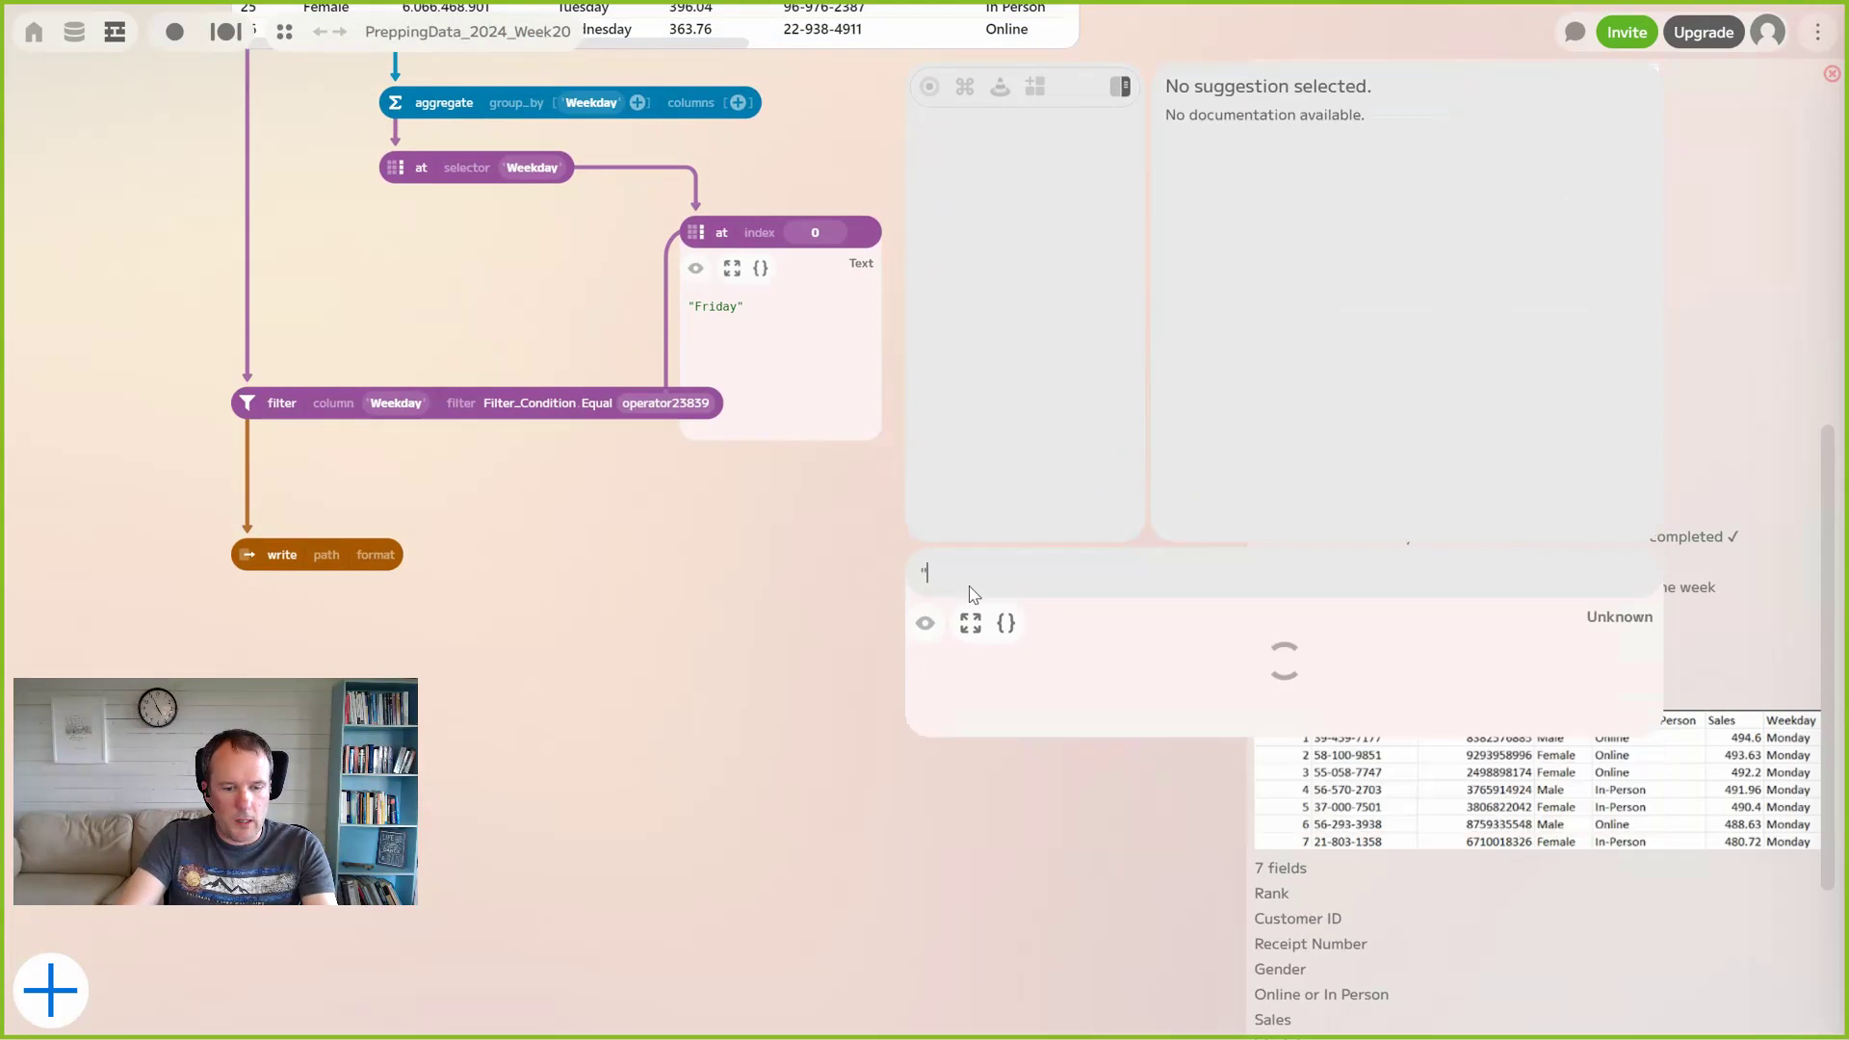
pyautogui.write('G:\\My Drive\\Enso\\PreppingData\\2024_Wk20\\SuperBytes Customer Data.xlsx')
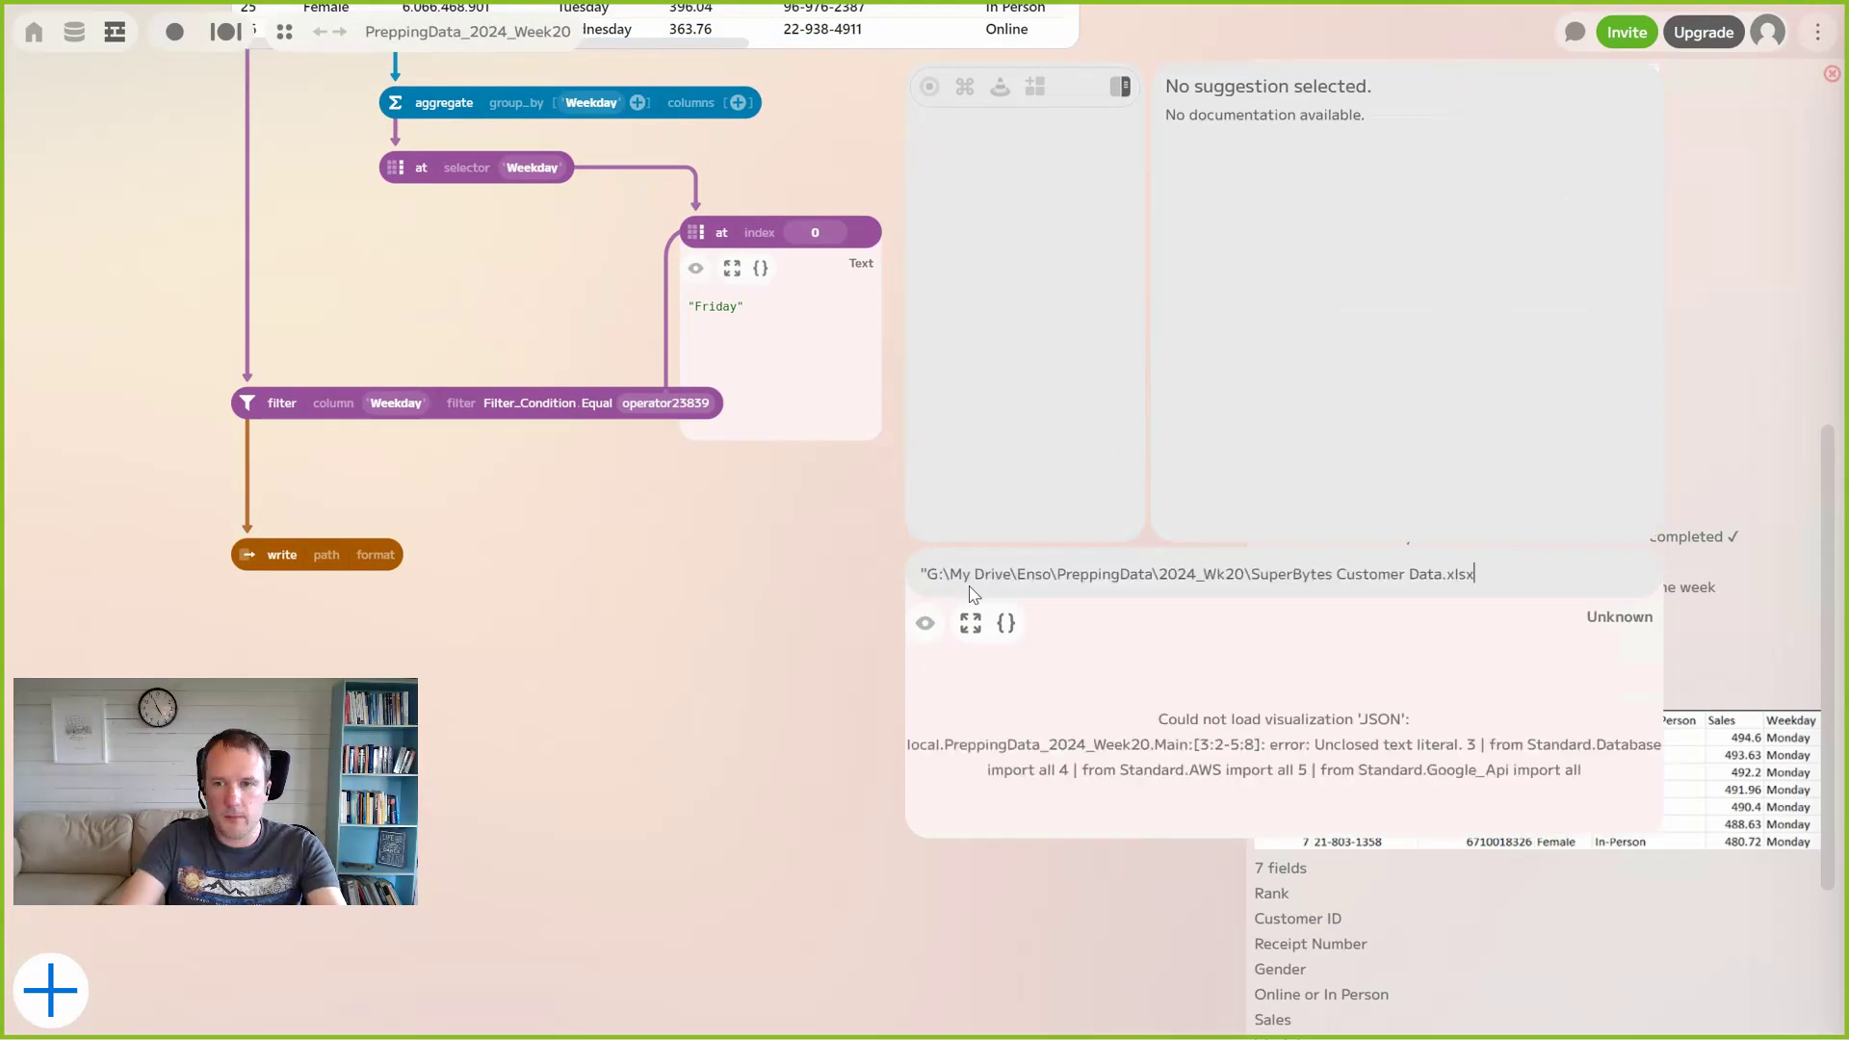
pyautogui.write('"')
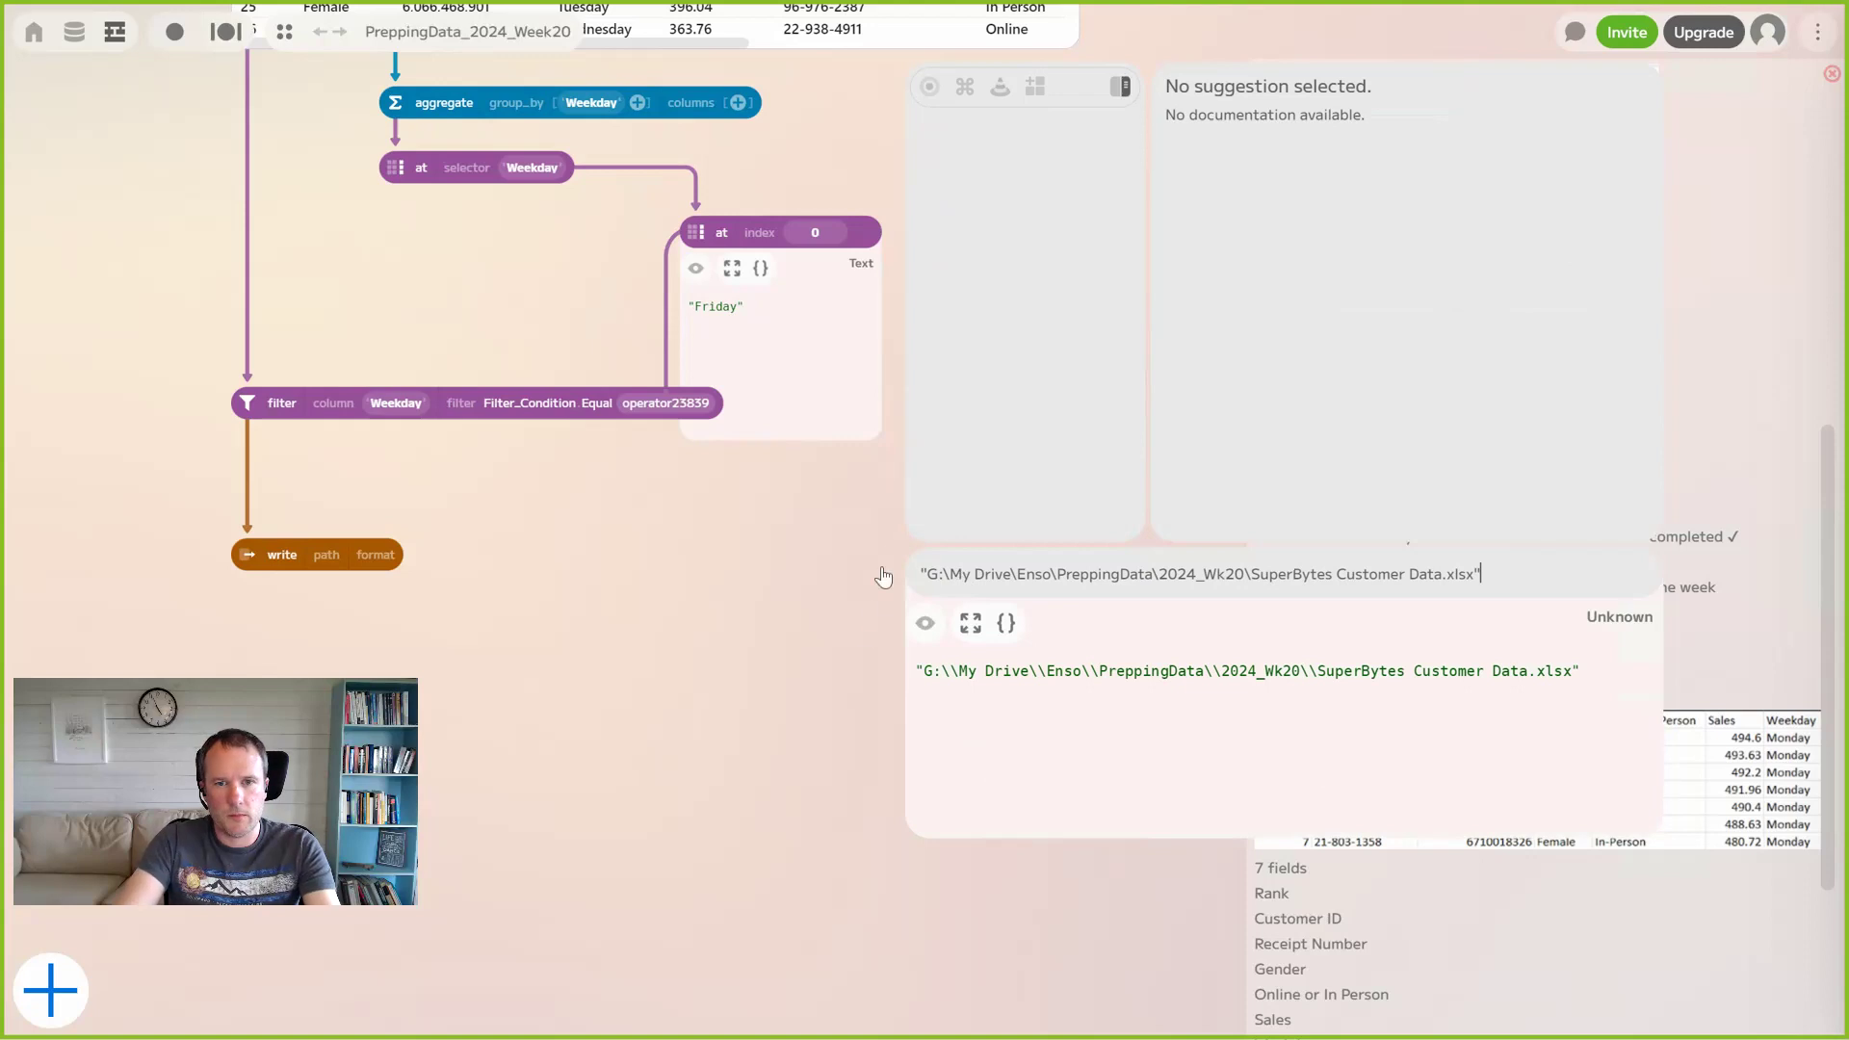
pyautogui.press('Return')
pyautogui.moveTo(921, 569); pyautogui.dragTo(568, 503)
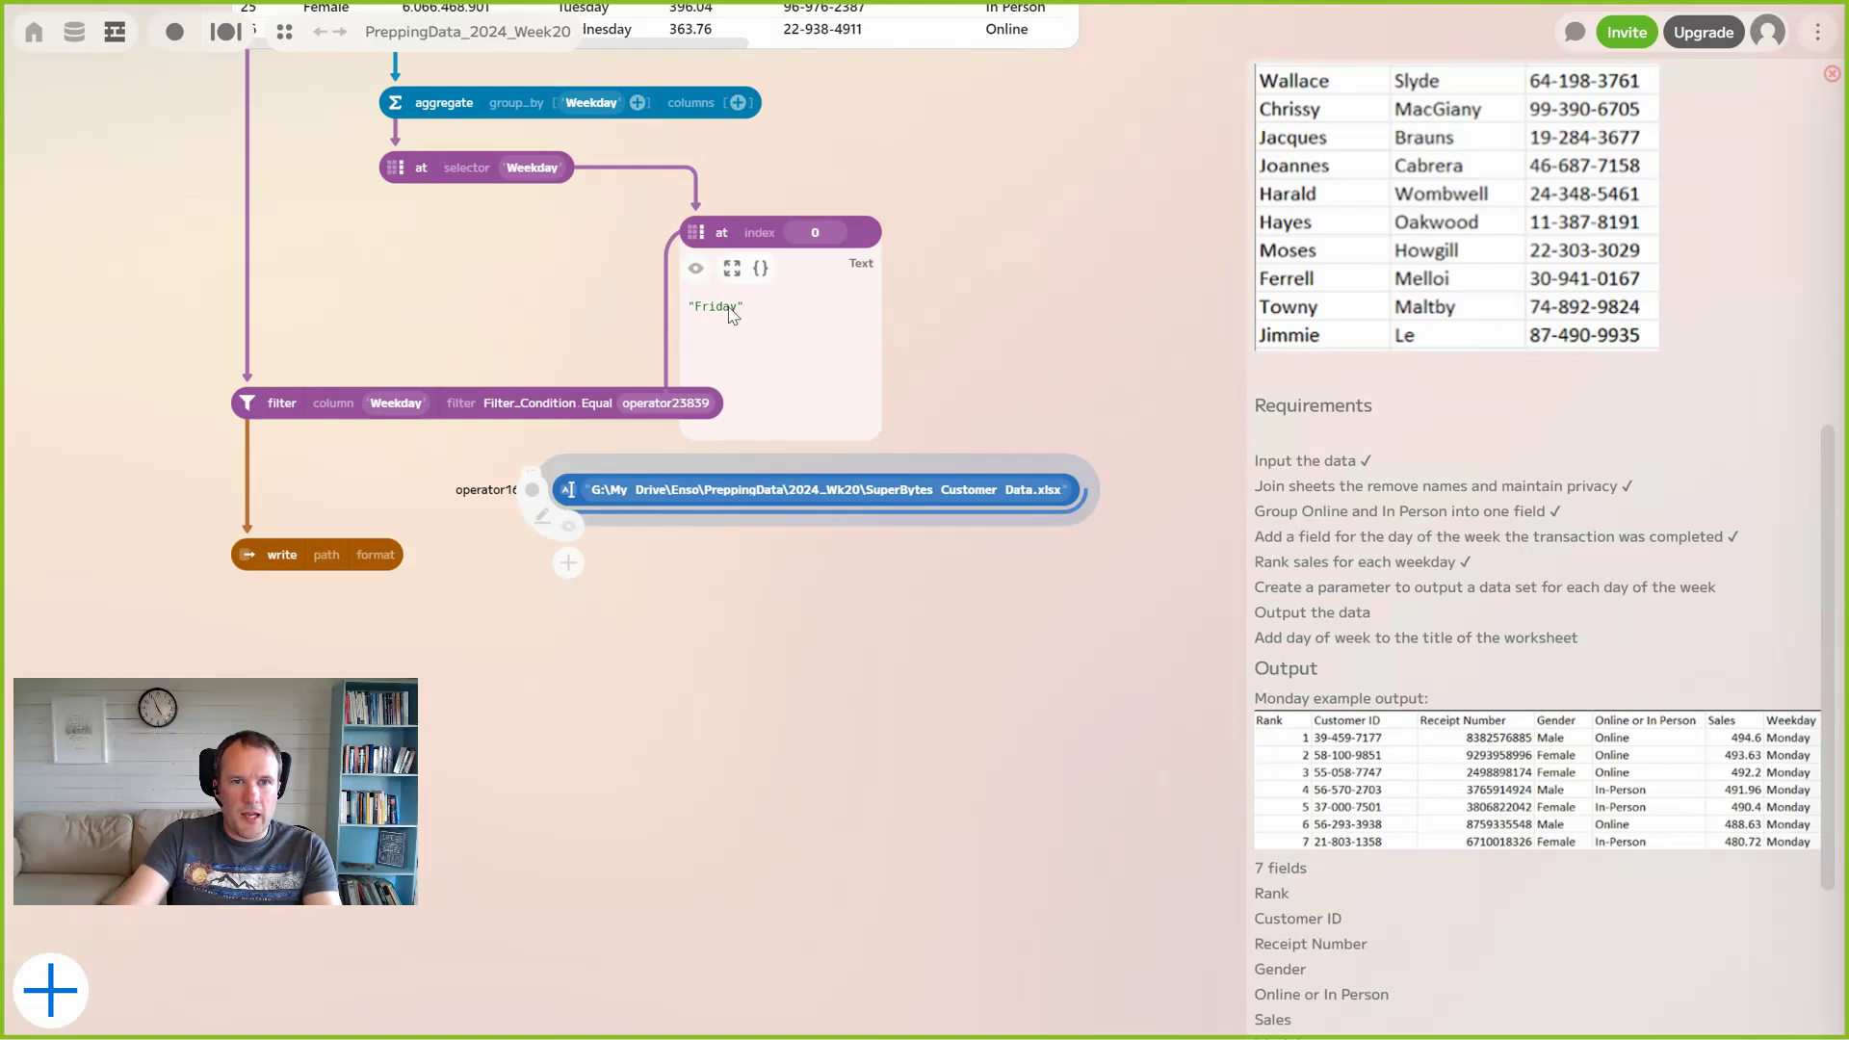
pyautogui.moveTo(699, 237); pyautogui.dragTo(686, 189)
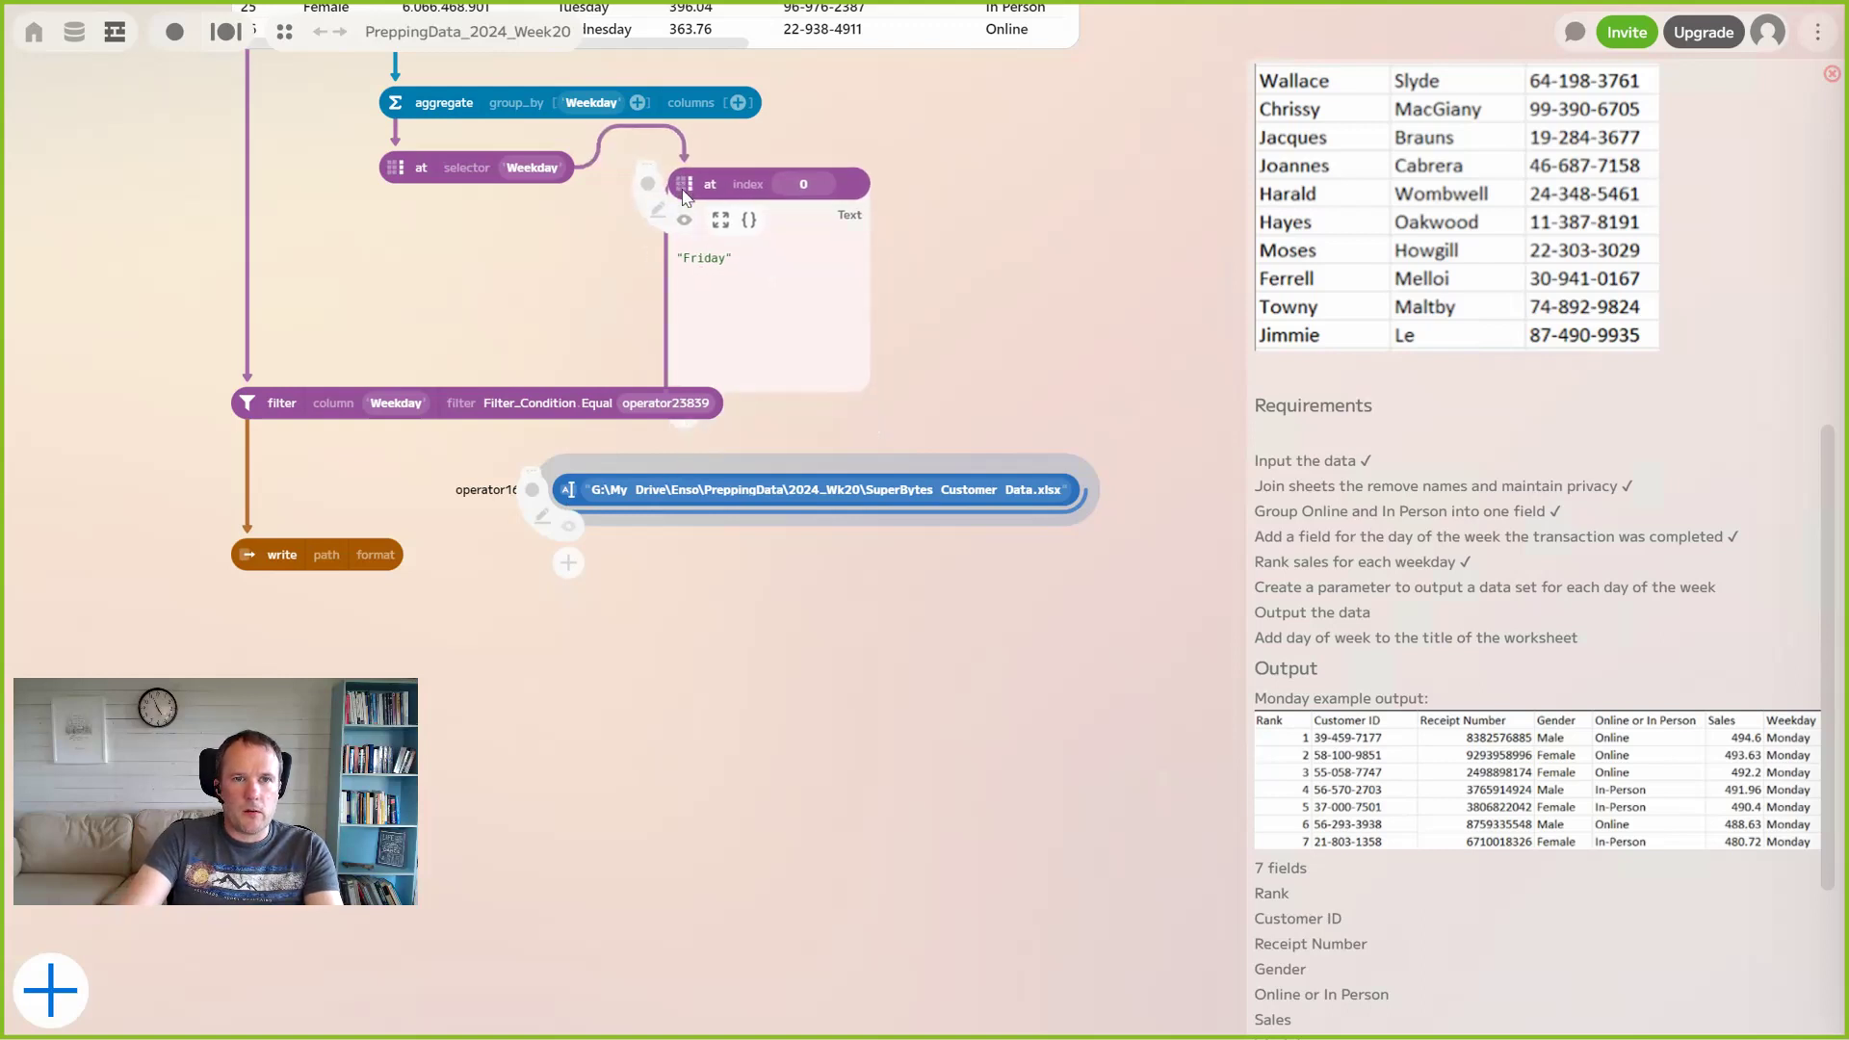
# Change the path text component's expression to "G:\My Drive\Enso\PreppingData\2024_Wk20\Output_" + _ + ".csv"
pyautogui.doubleClick(544, 520)
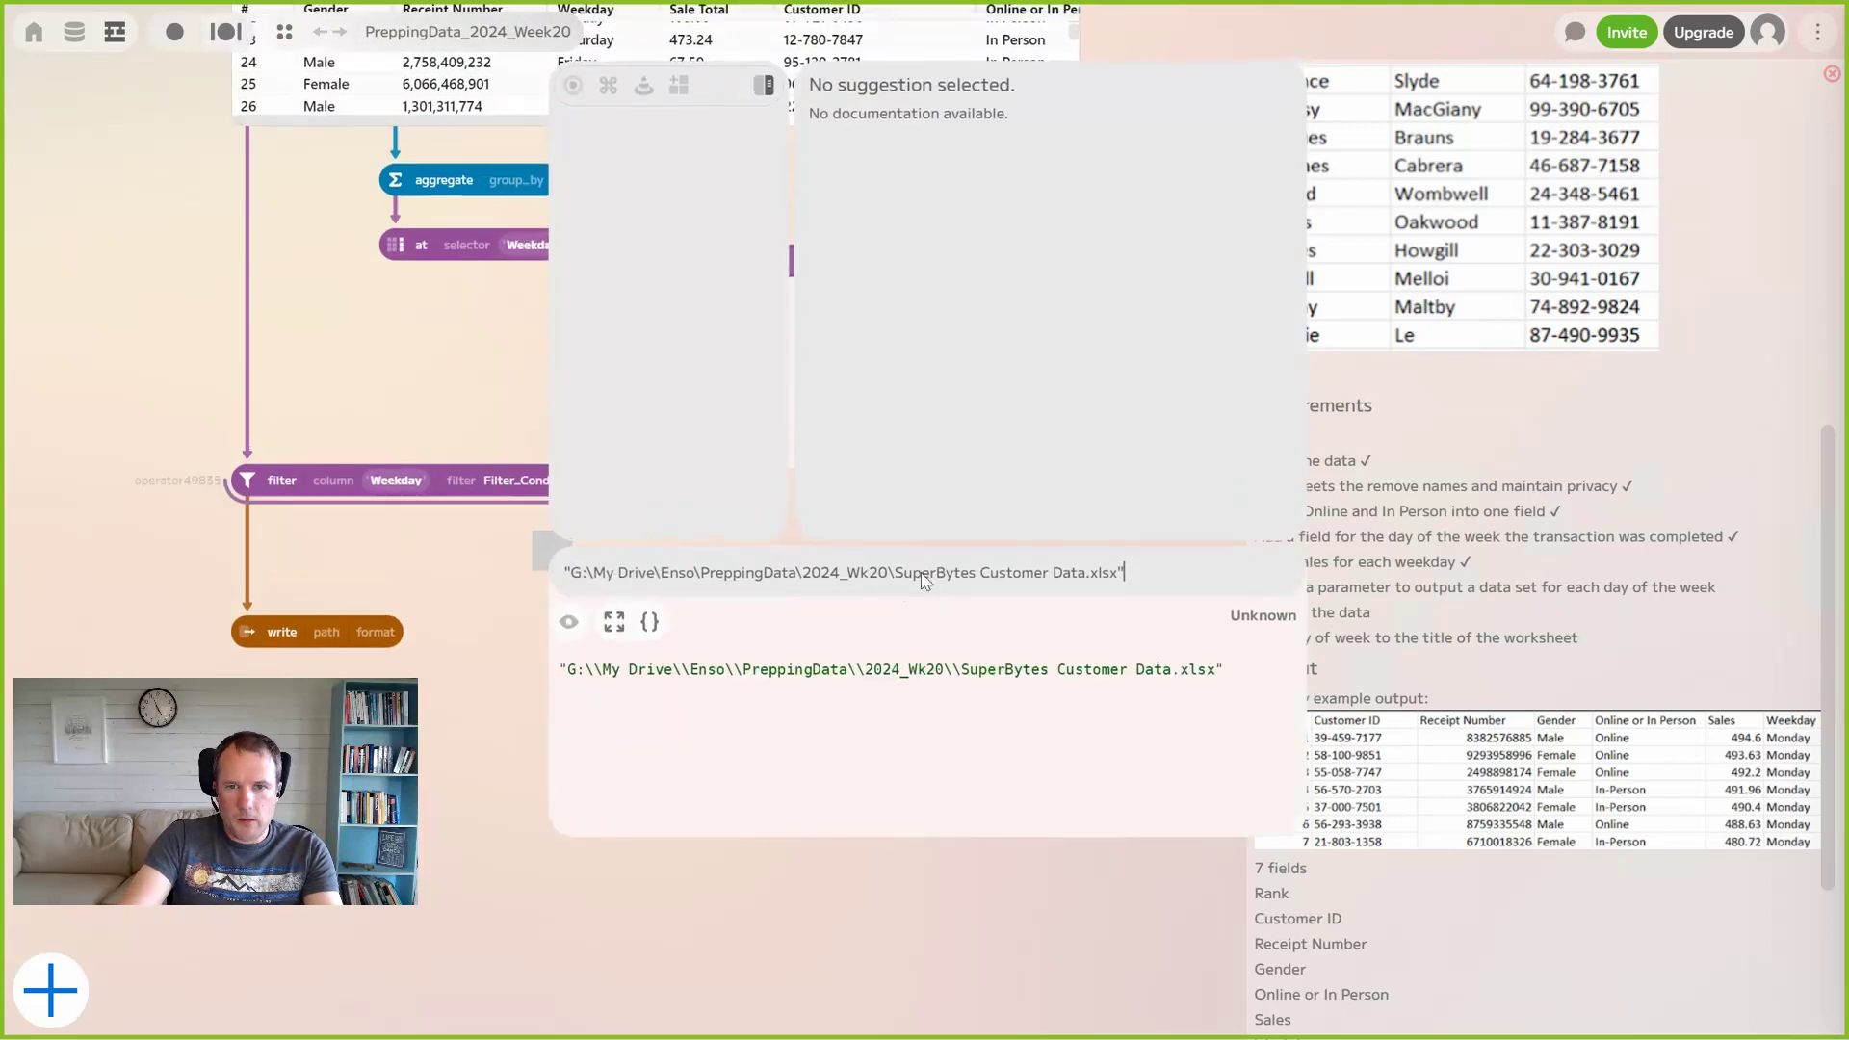
pyautogui.moveTo(894, 573); pyautogui.dragTo(1133, 569)
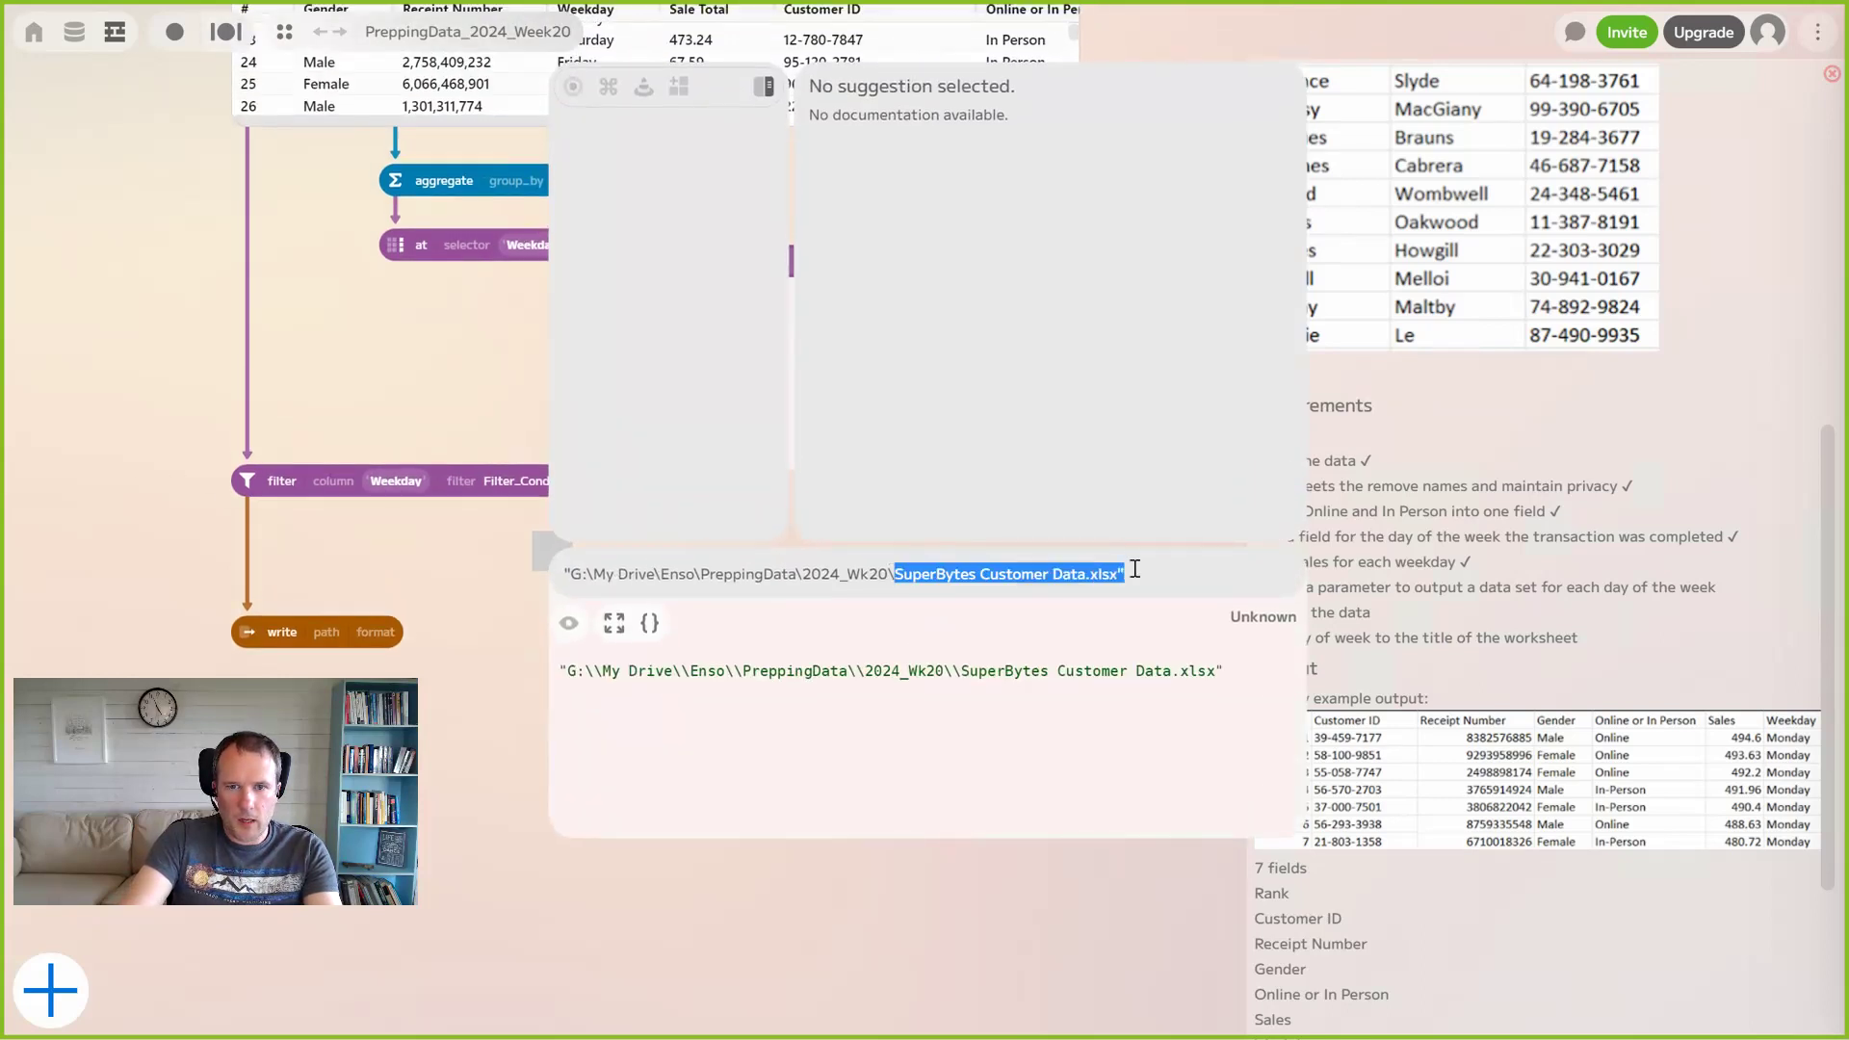
pyautogui.press('BackSpace')
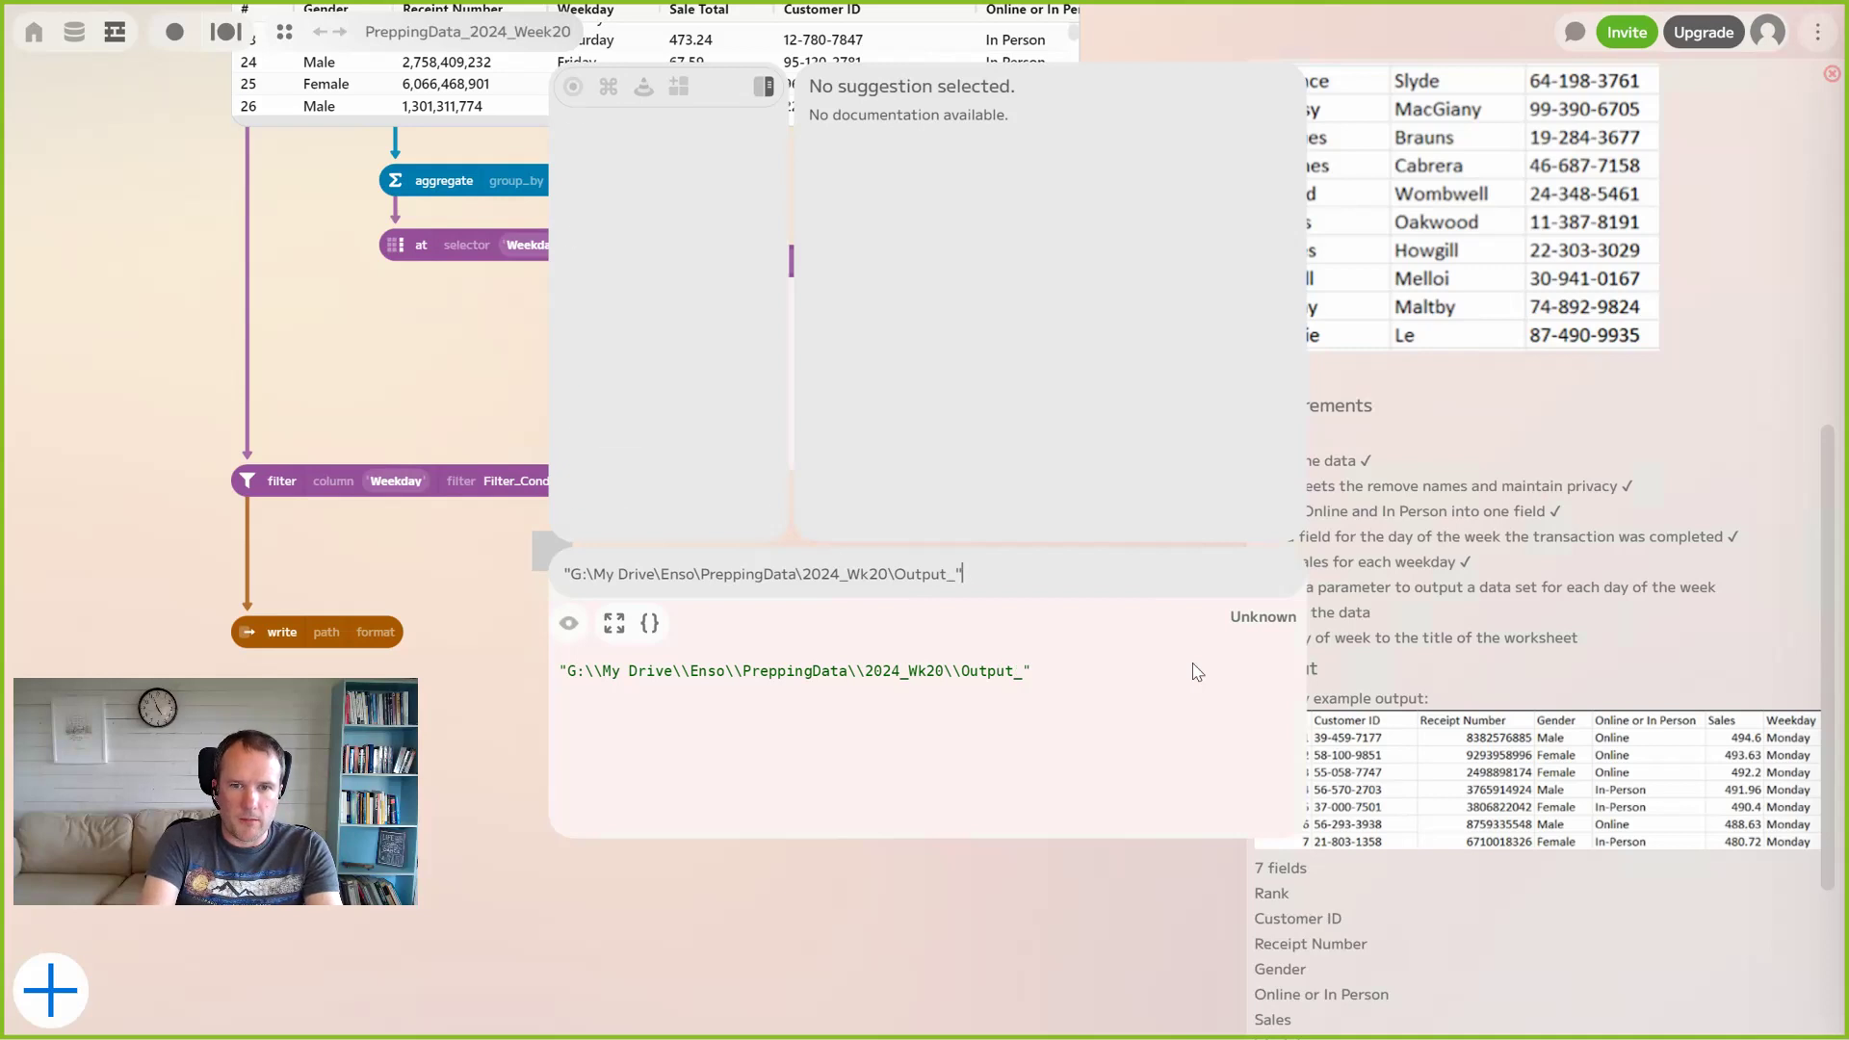
pyautogui.write('+ ')
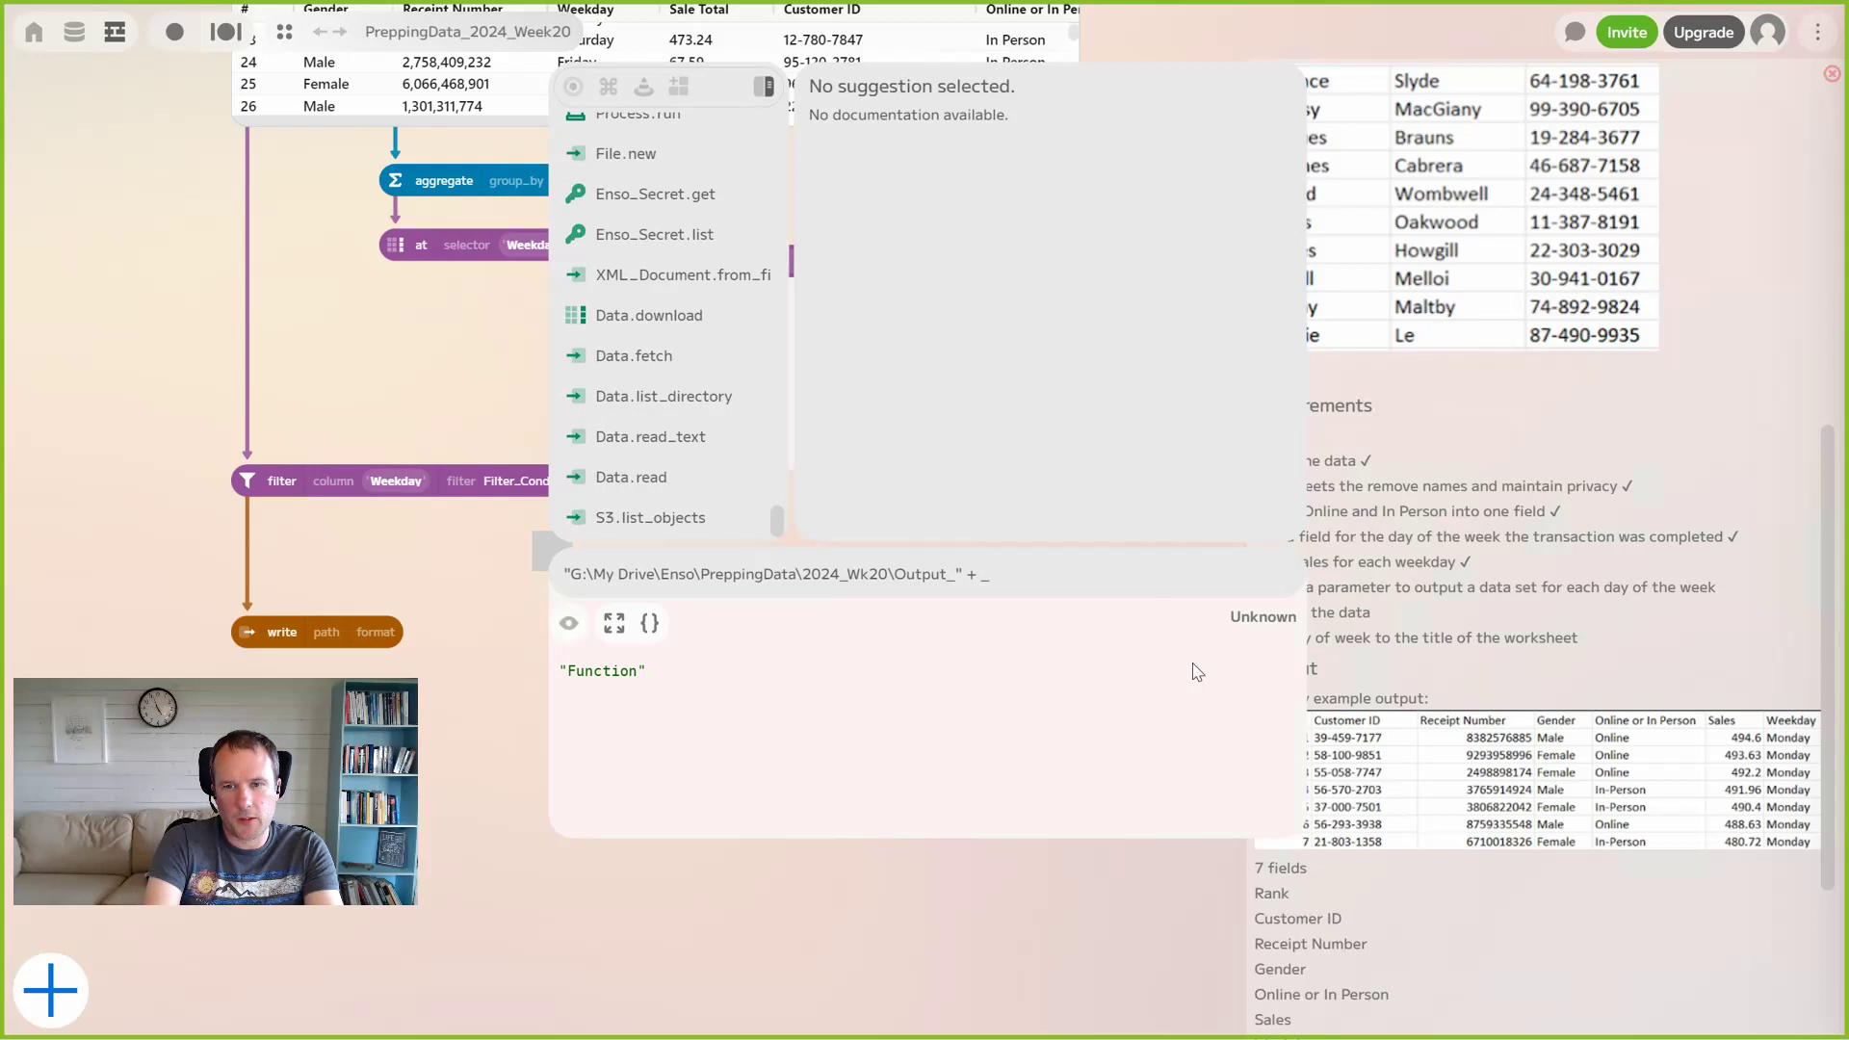
pyautogui.write('_ + ')
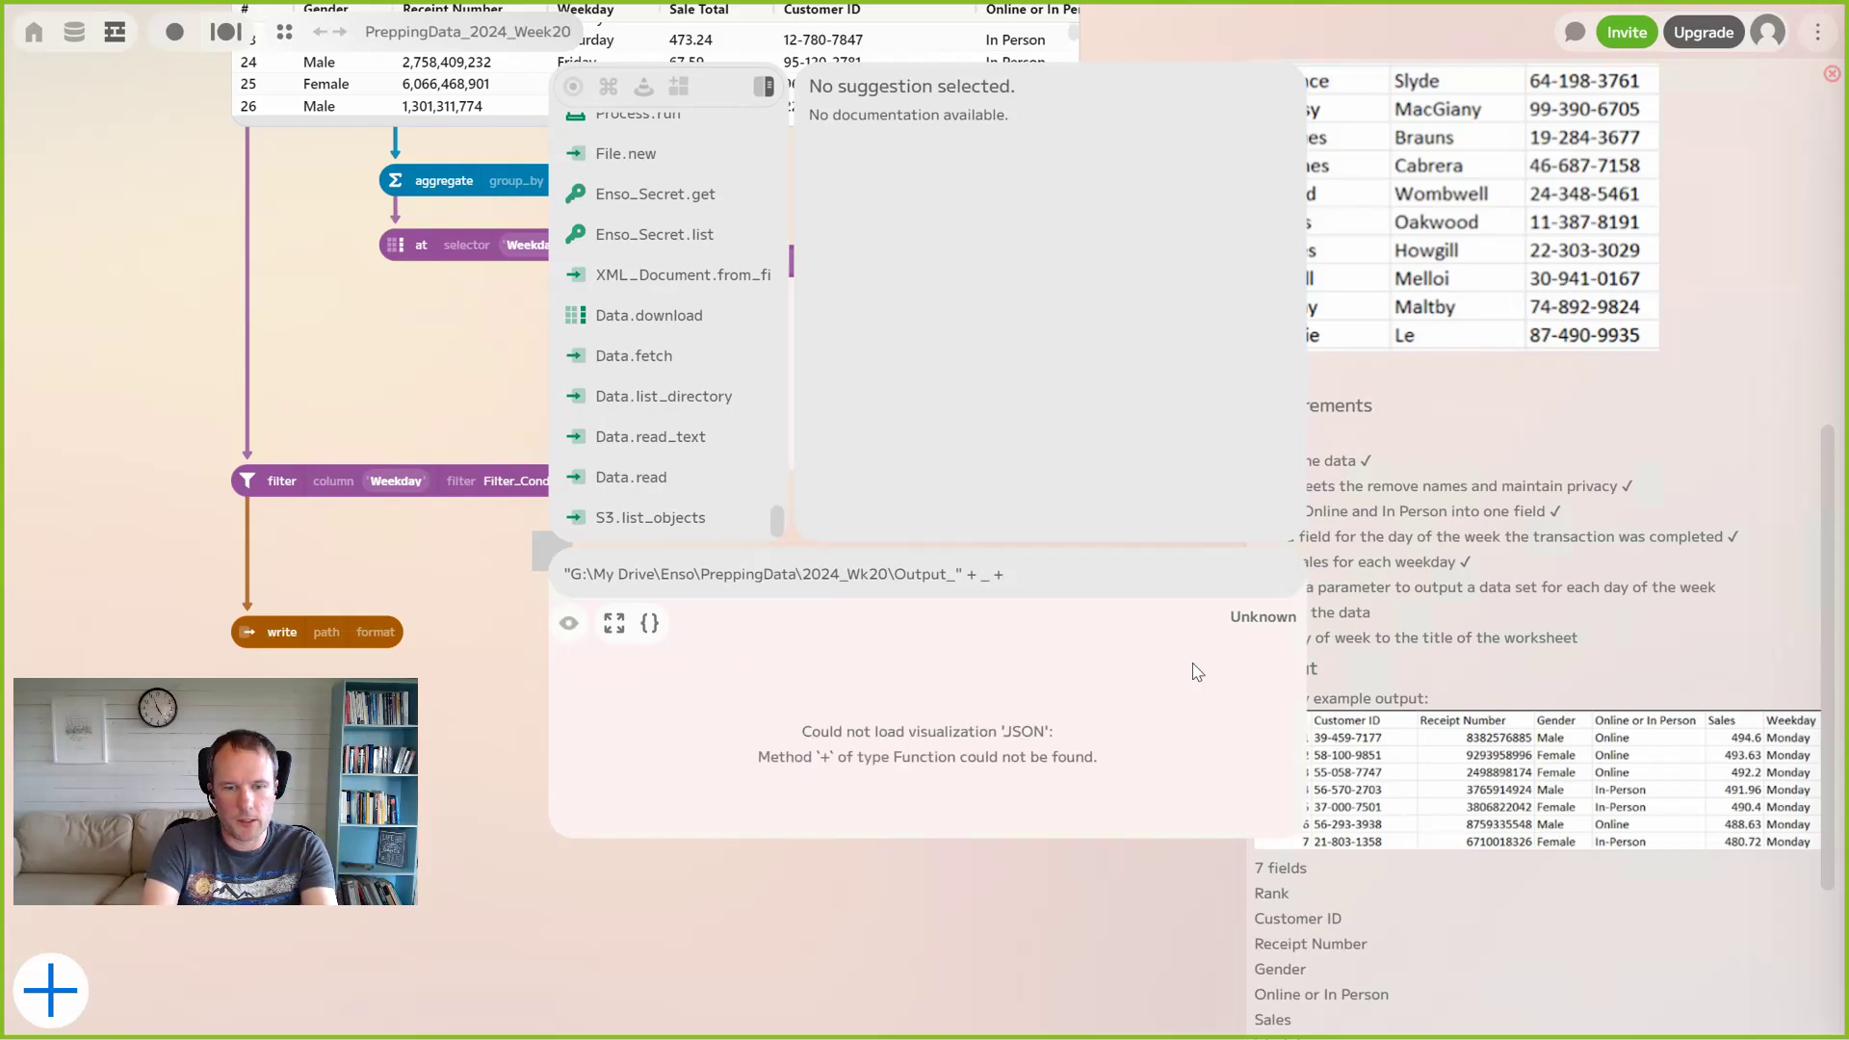
pyautogui.write('".')
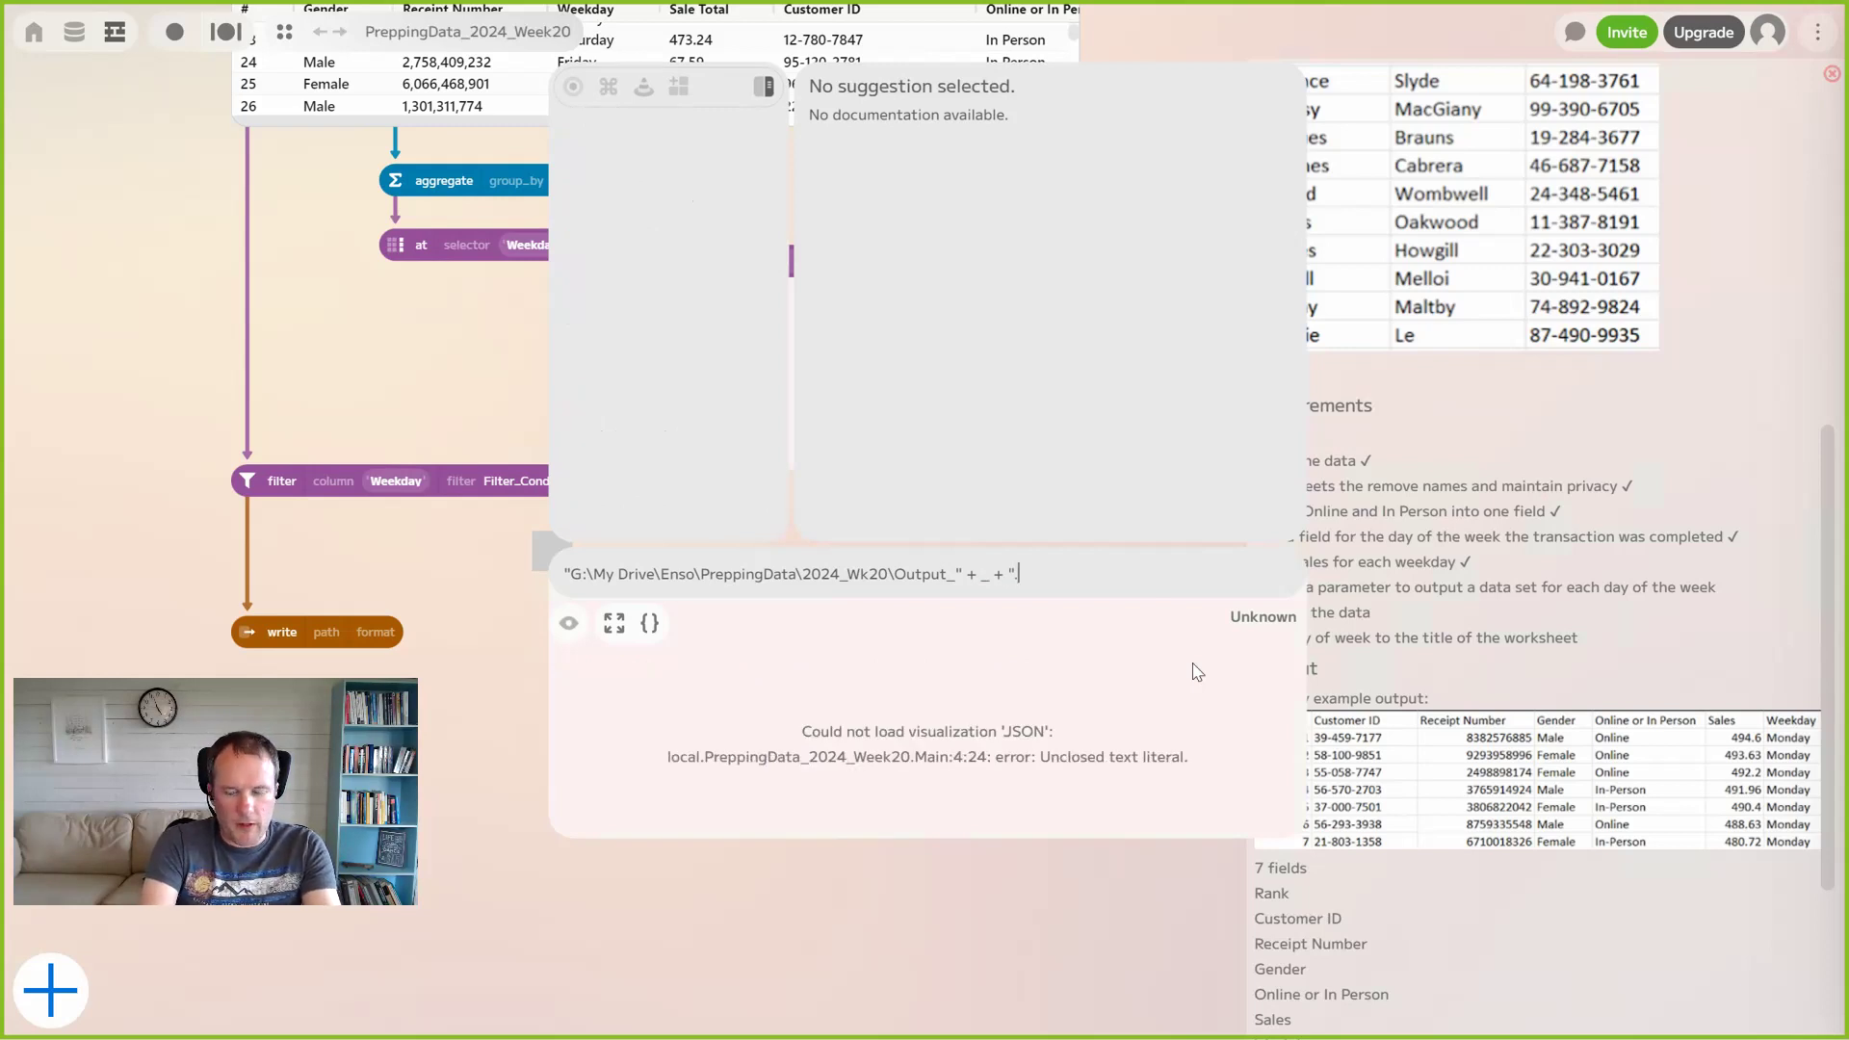
pyautogui.write('csv')
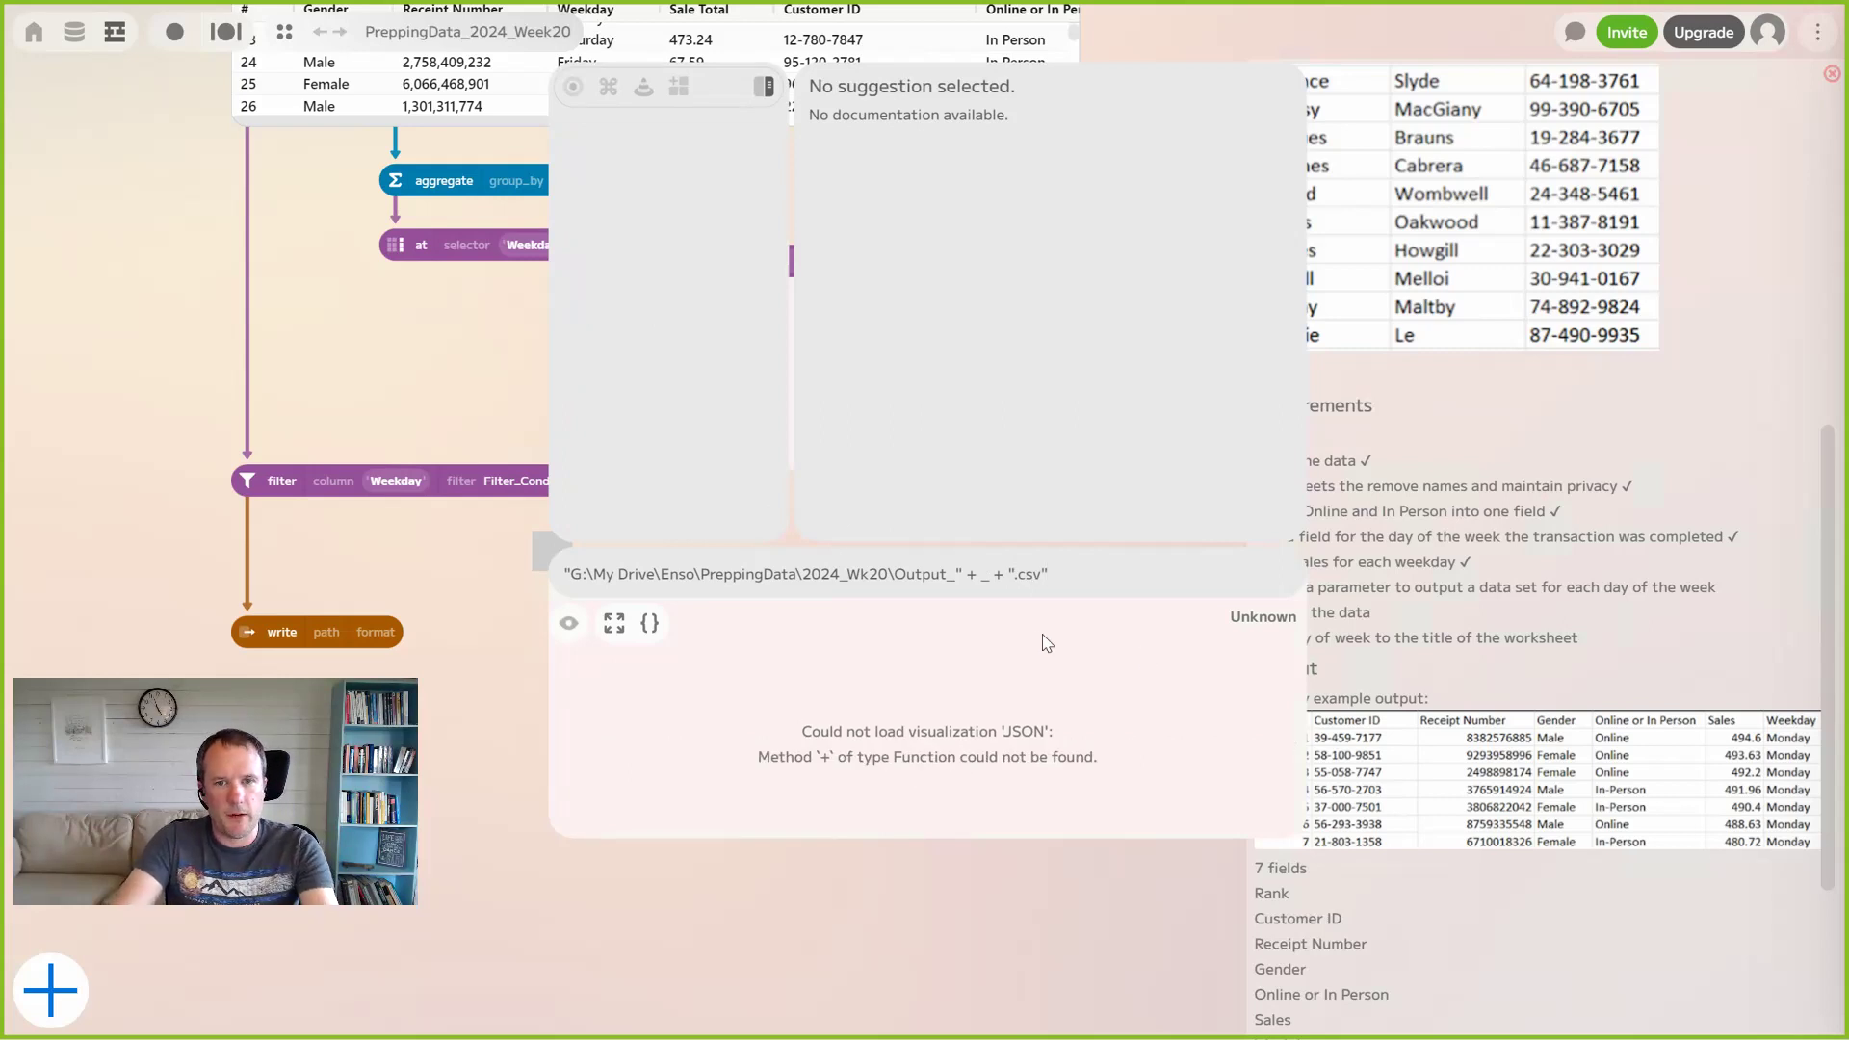
pyautogui.press('Return')
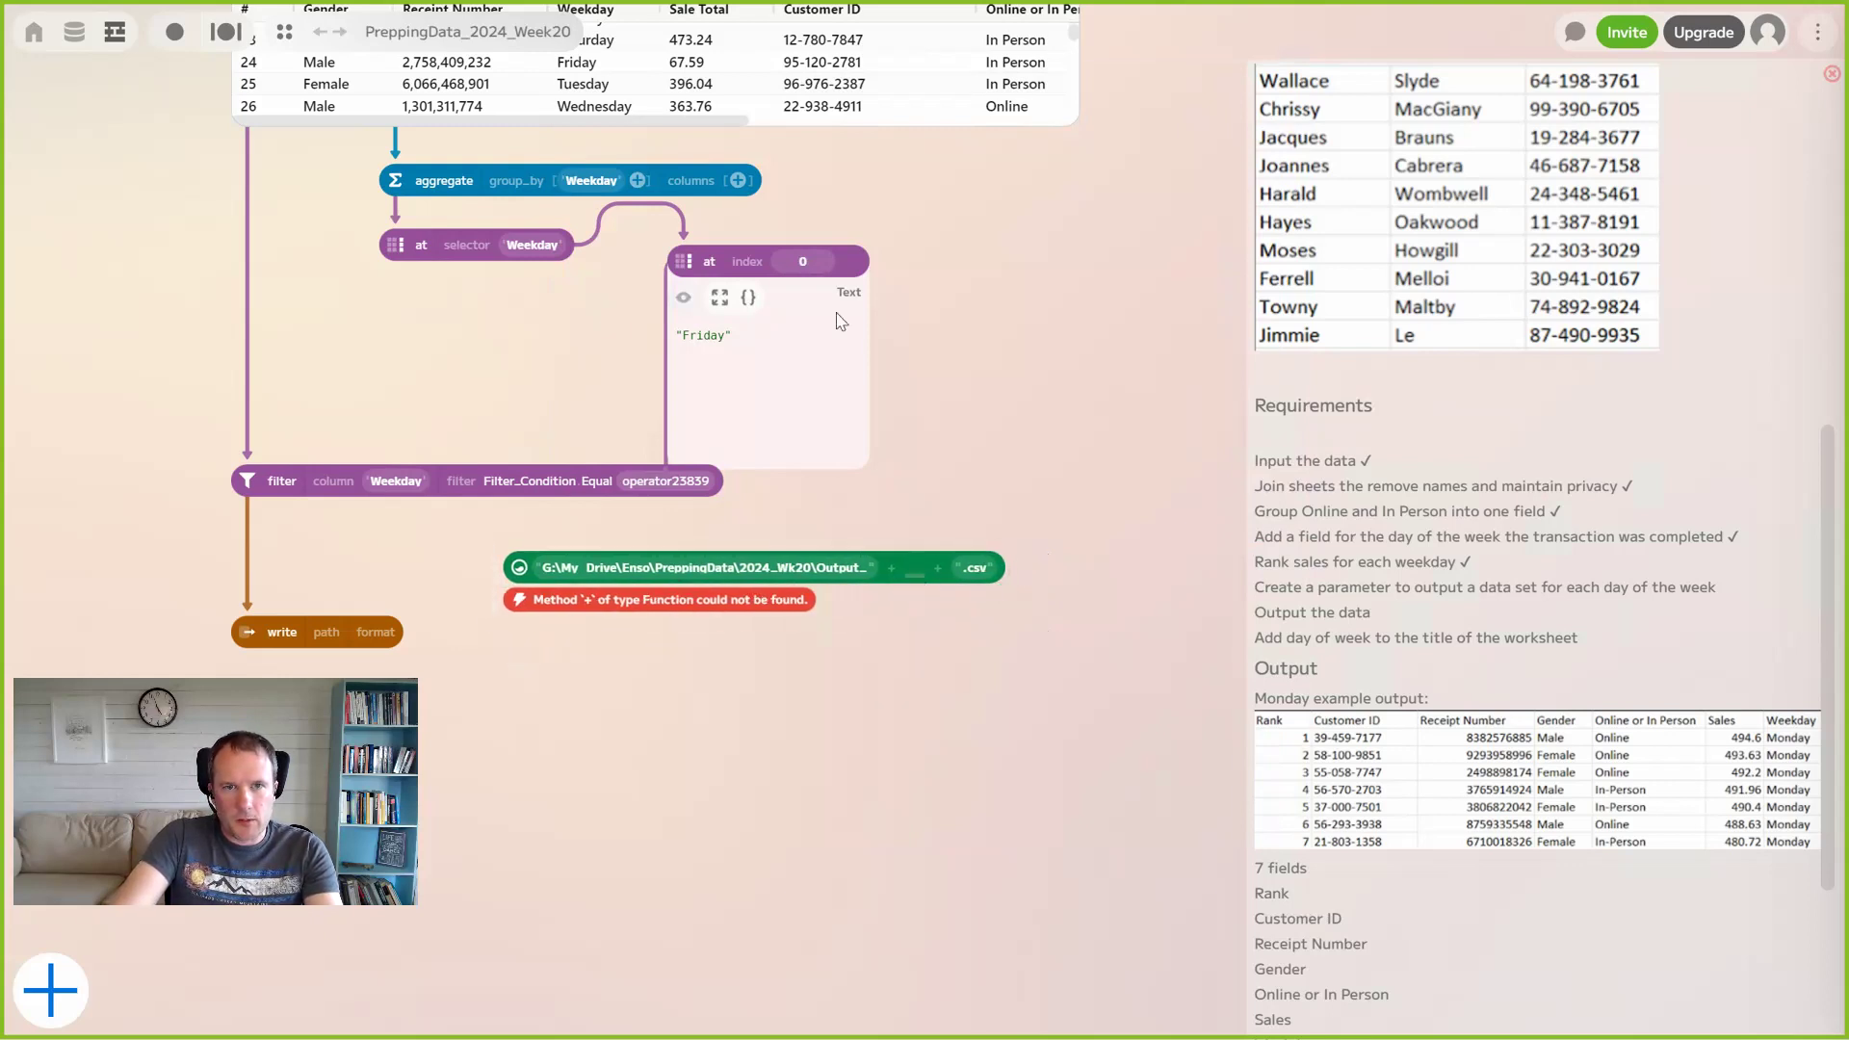
# Connect the index 0 component's output to the path expression's blank placeholder and check the resulting path, moving the index component clear
pyautogui.moveTo(810, 286); pyautogui.dragTo(914, 582)
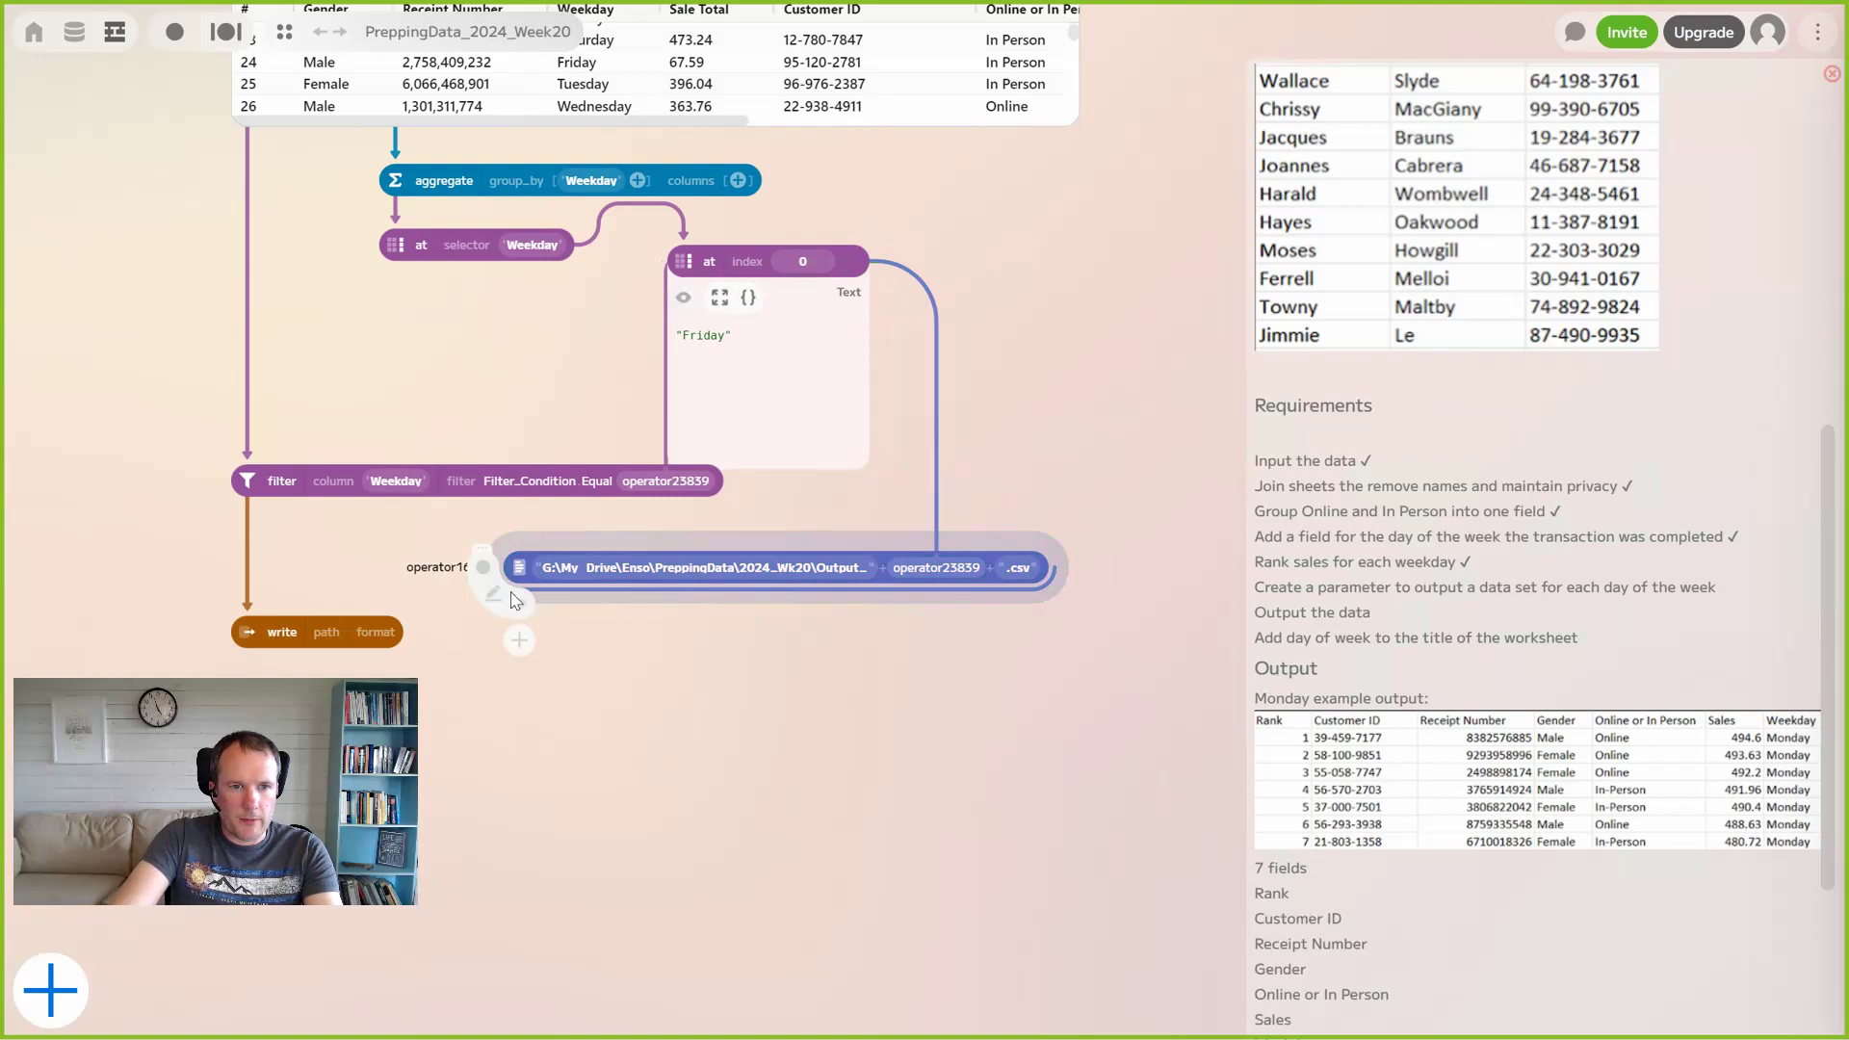
pyautogui.click(520, 608)
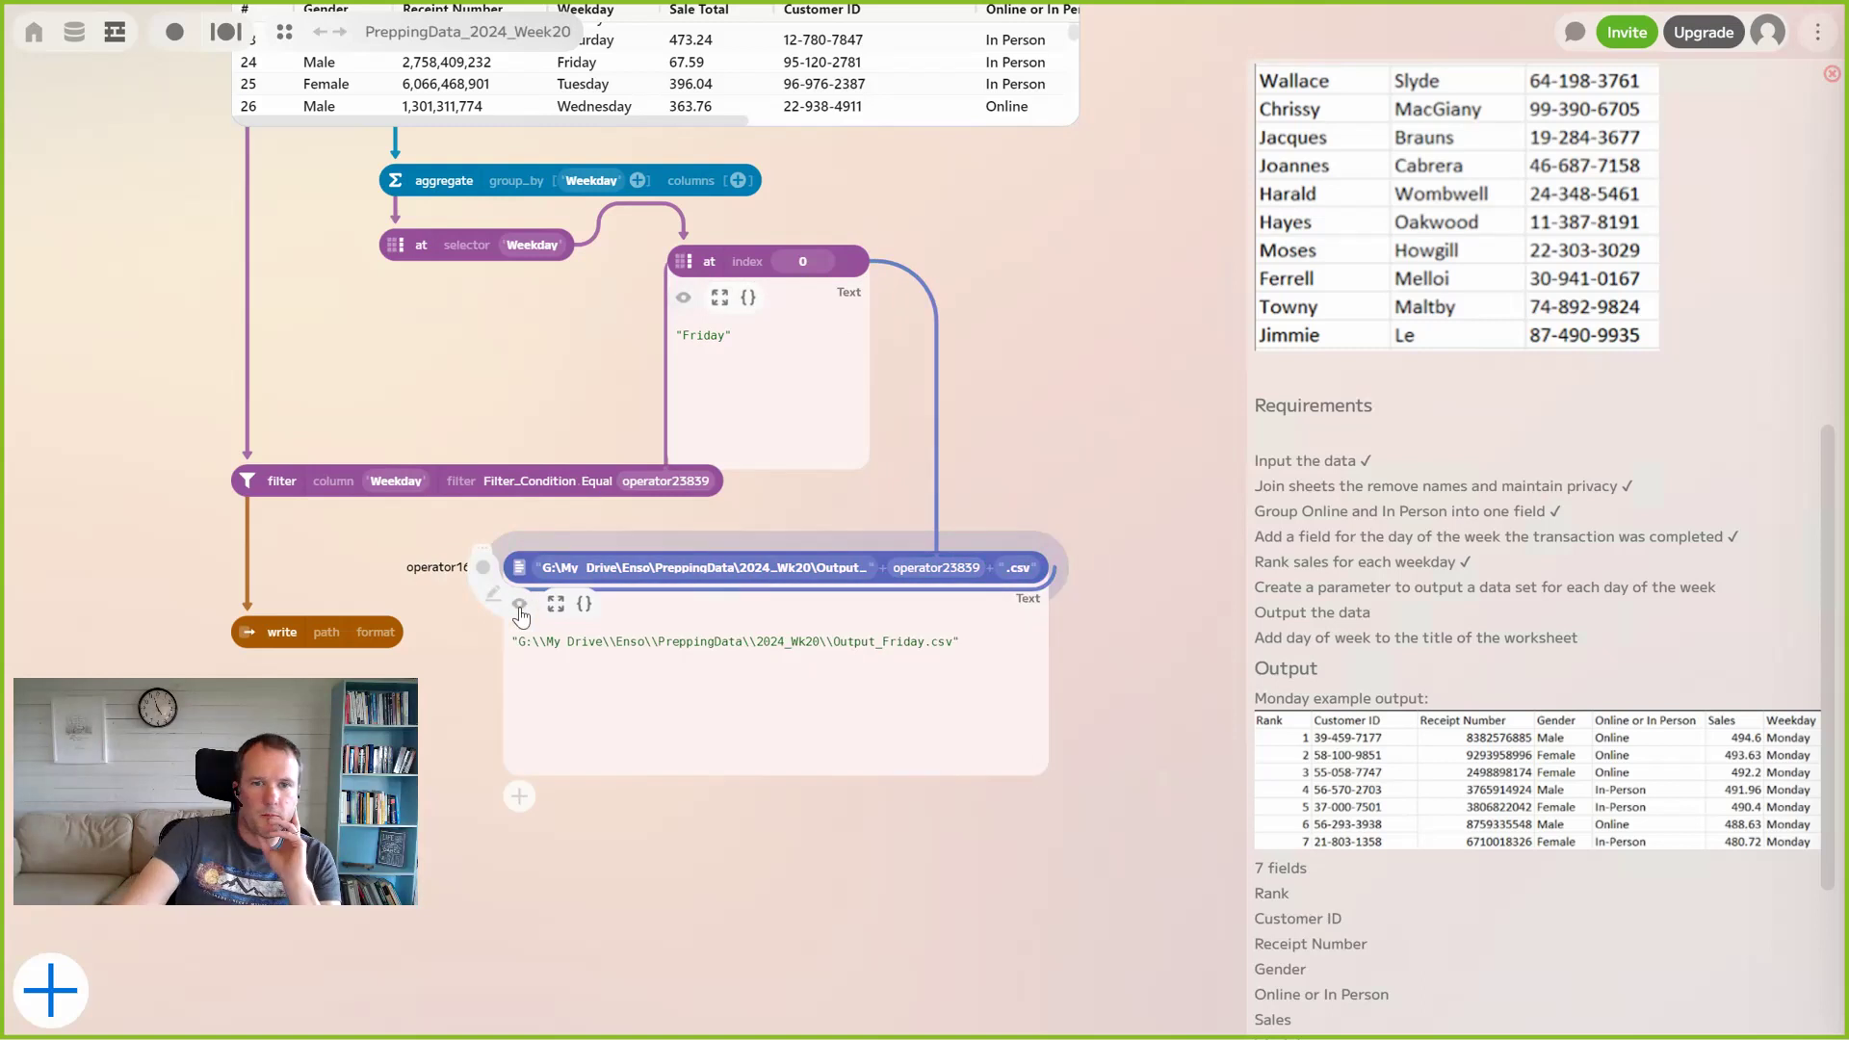
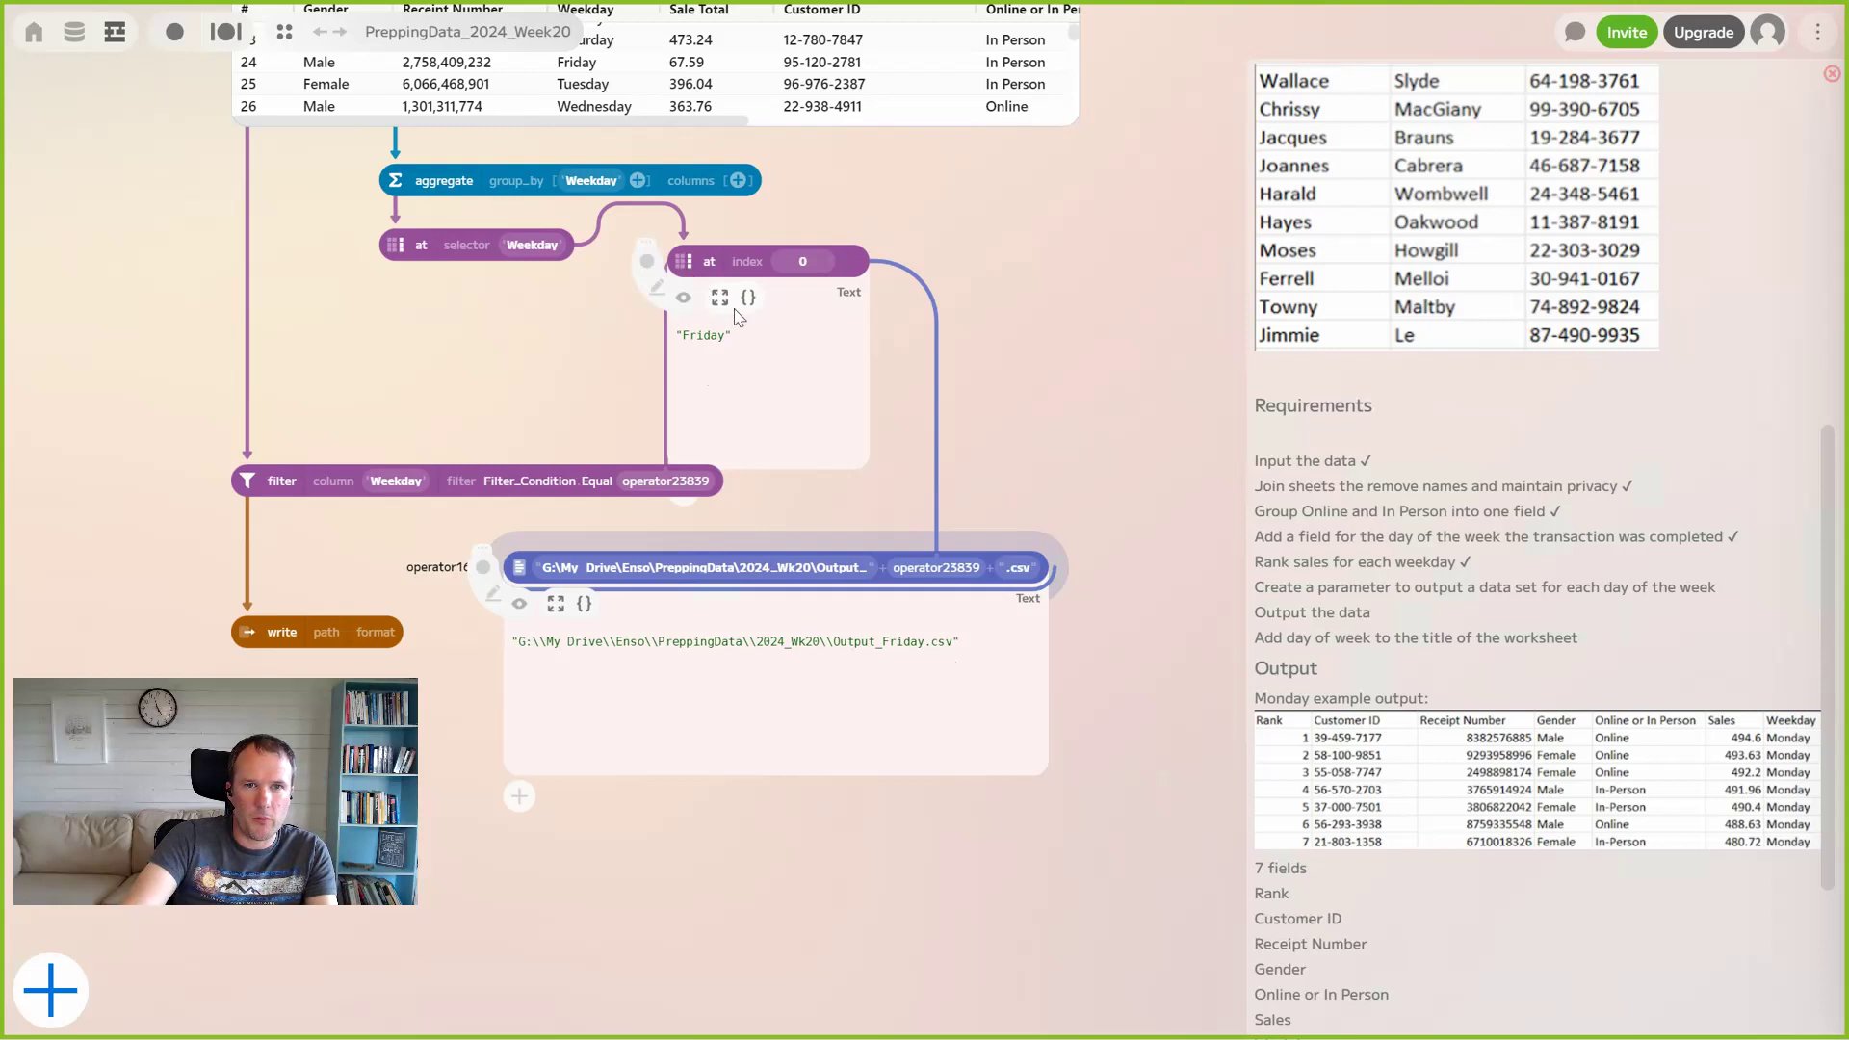
pyautogui.moveTo(686, 274); pyautogui.dragTo(735, 323)
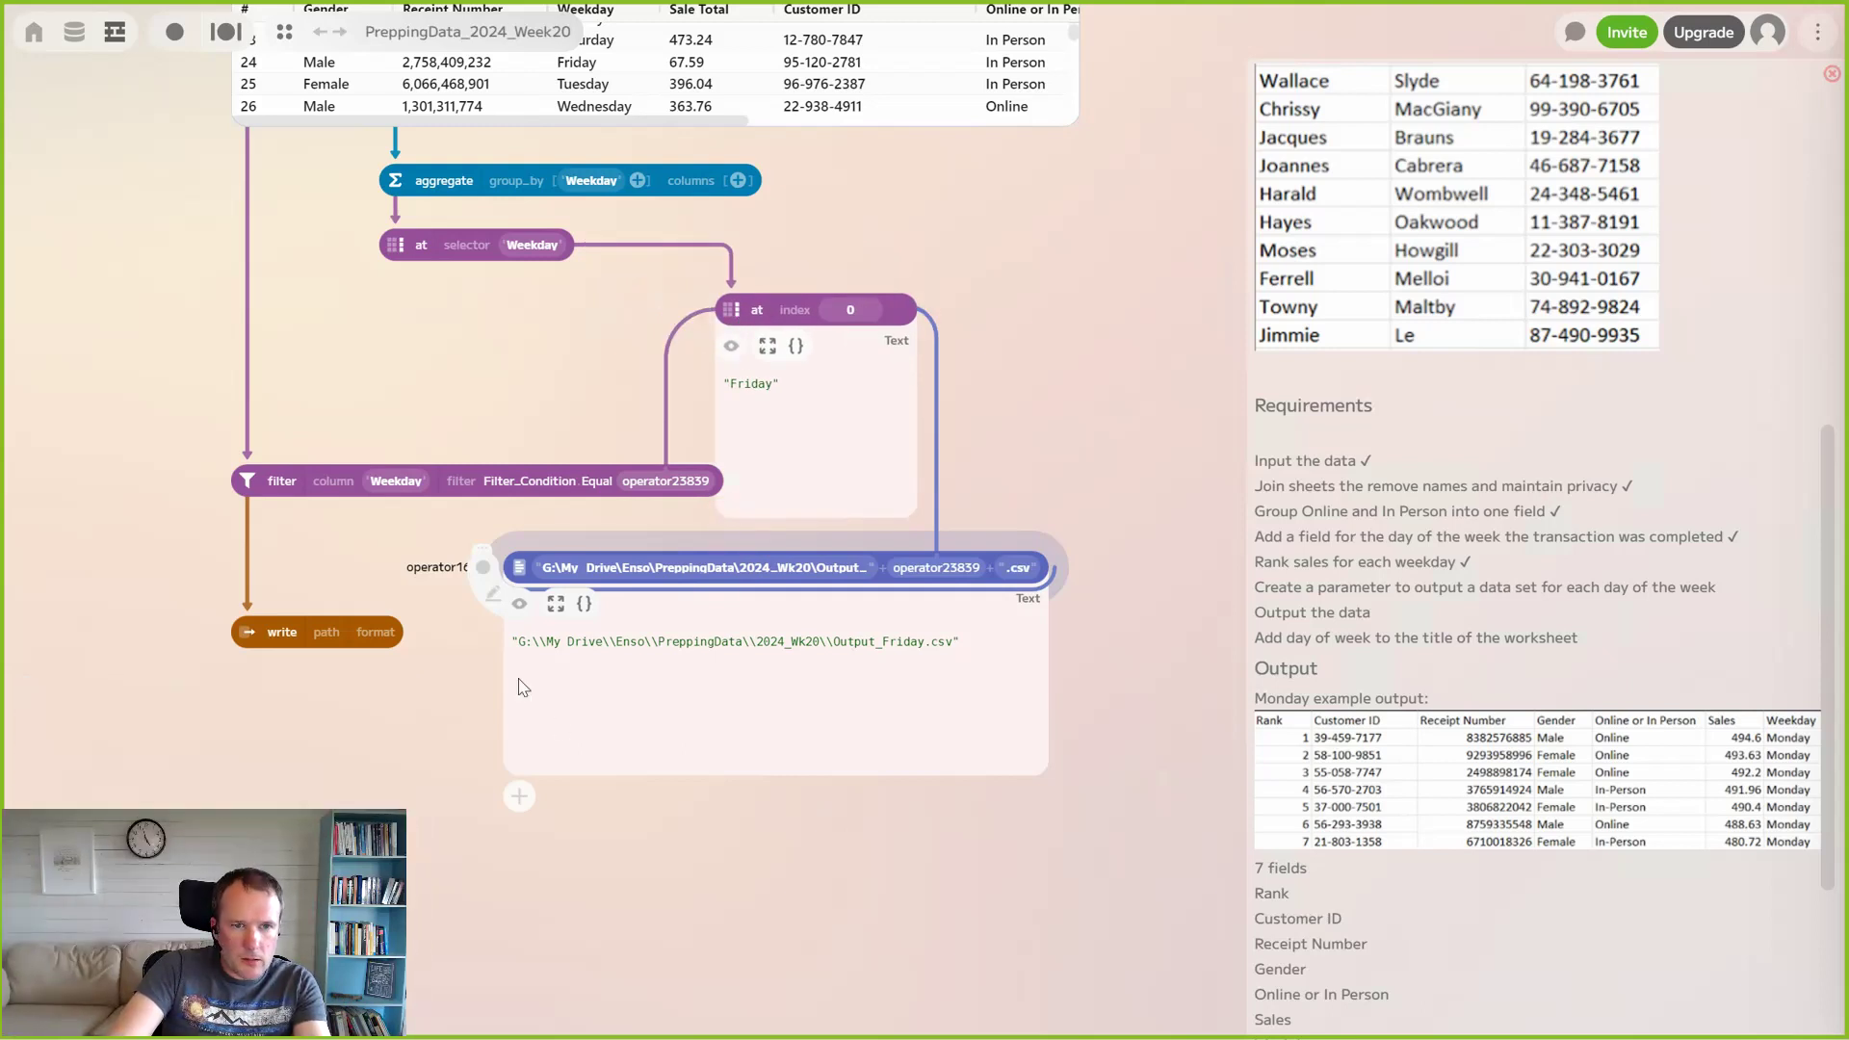
pyautogui.click(519, 603)
# Feed the output path component, placed just above write, into the write component's path and run the workflow to write the CSV
pyautogui.moveTo(520, 568); pyautogui.dragTo(450, 721)
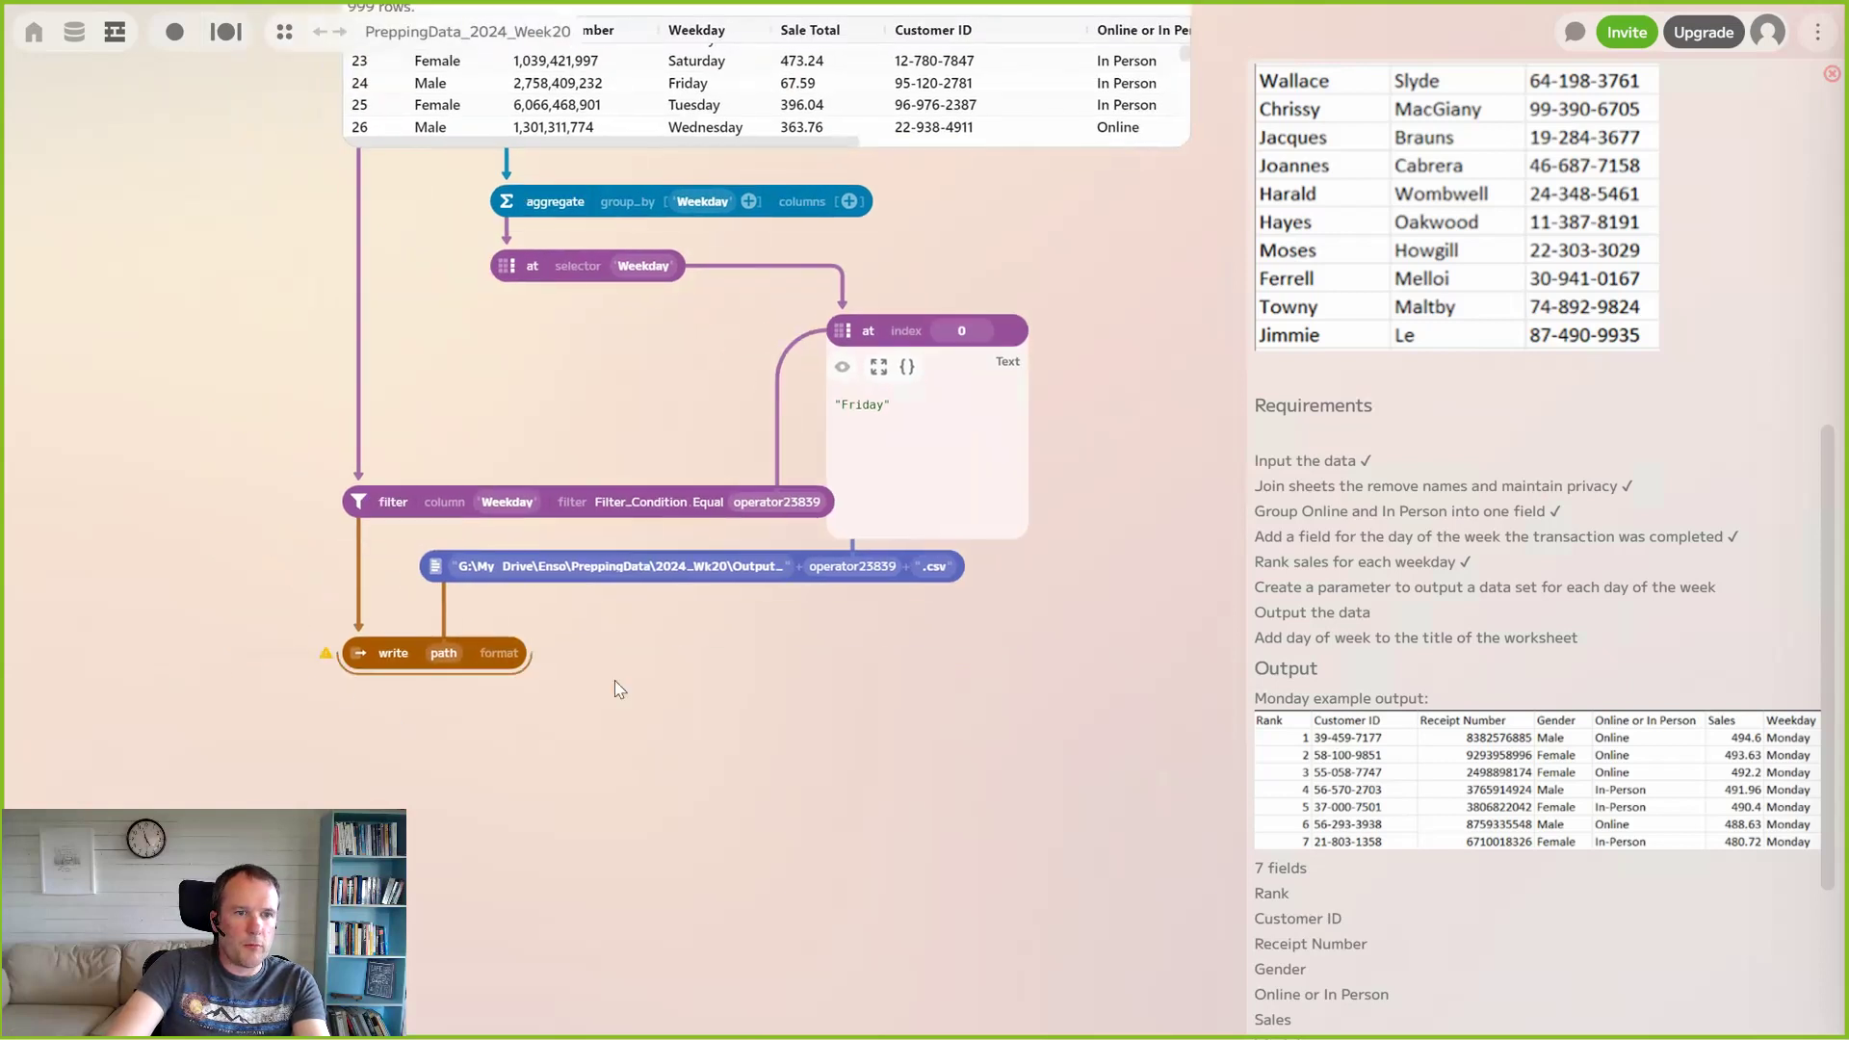
pyautogui.moveTo(507, 667); pyautogui.dragTo(382, 722)
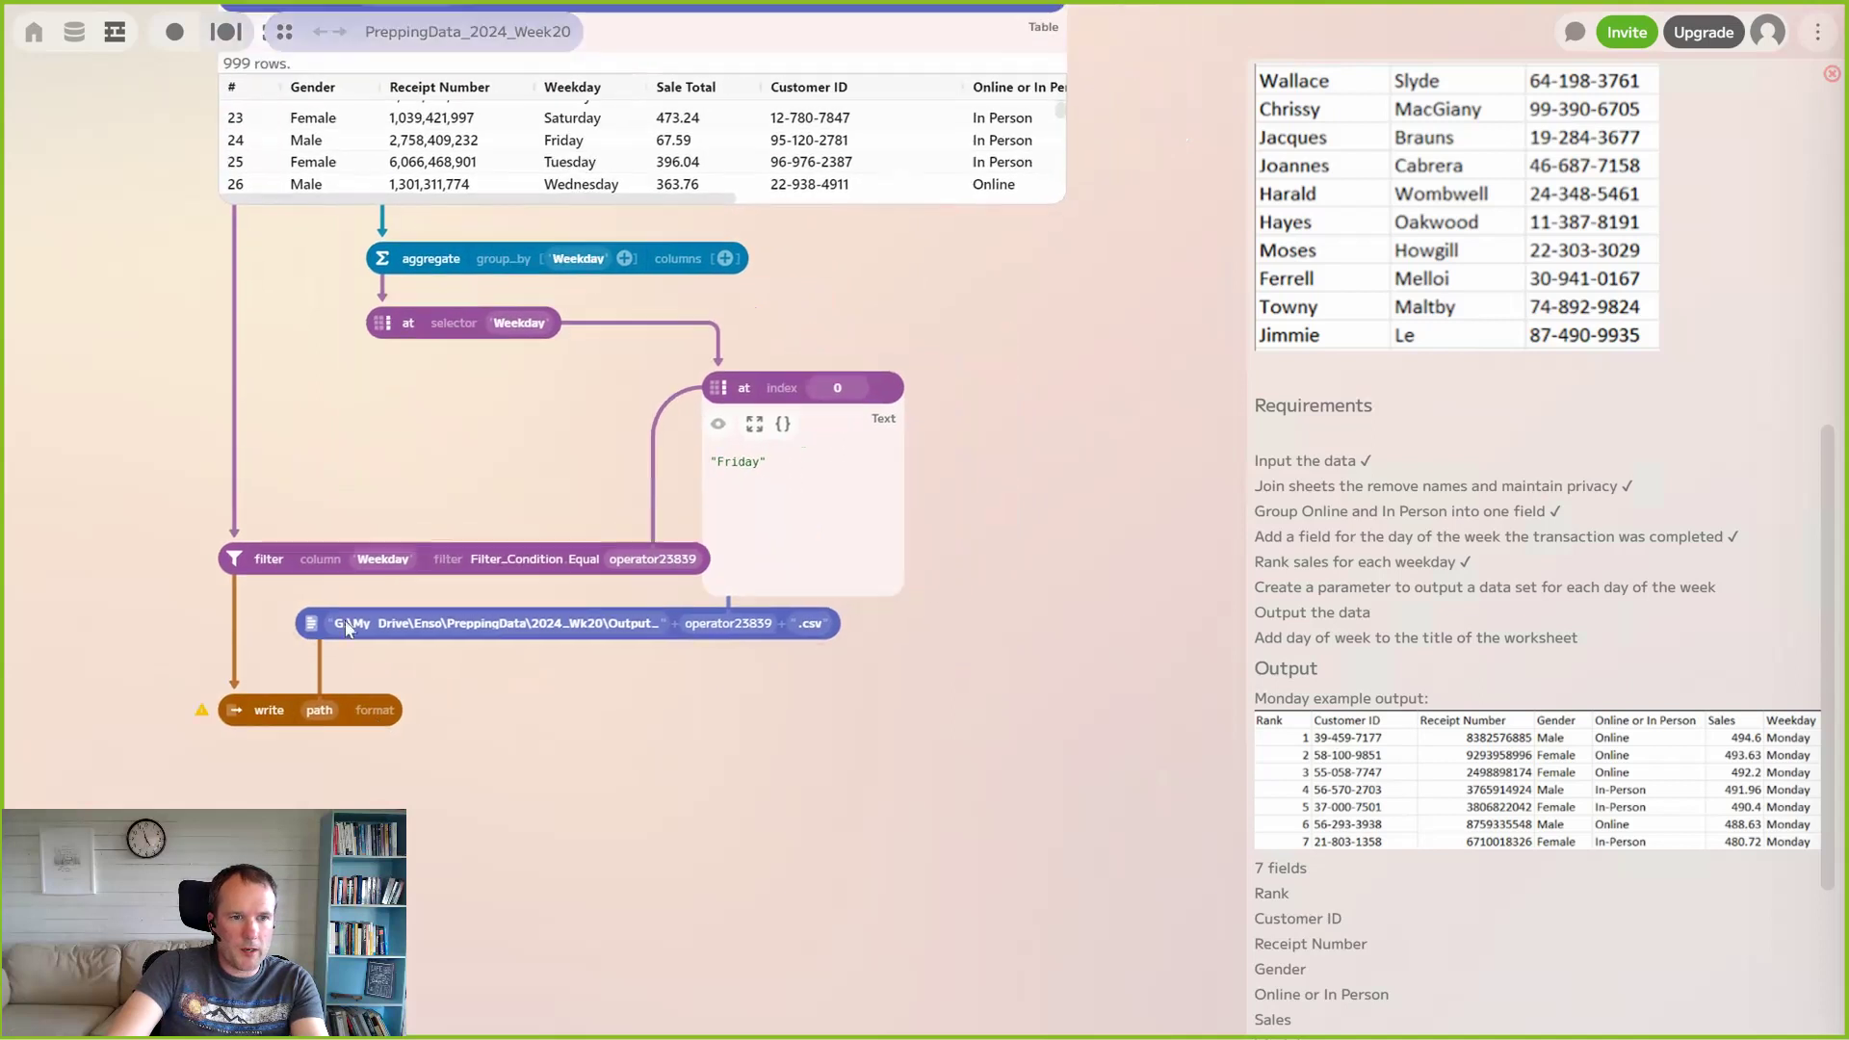
pyautogui.moveTo(304, 643)
pyautogui.moveTo(305, 642); pyautogui.dragTo(300, 664)
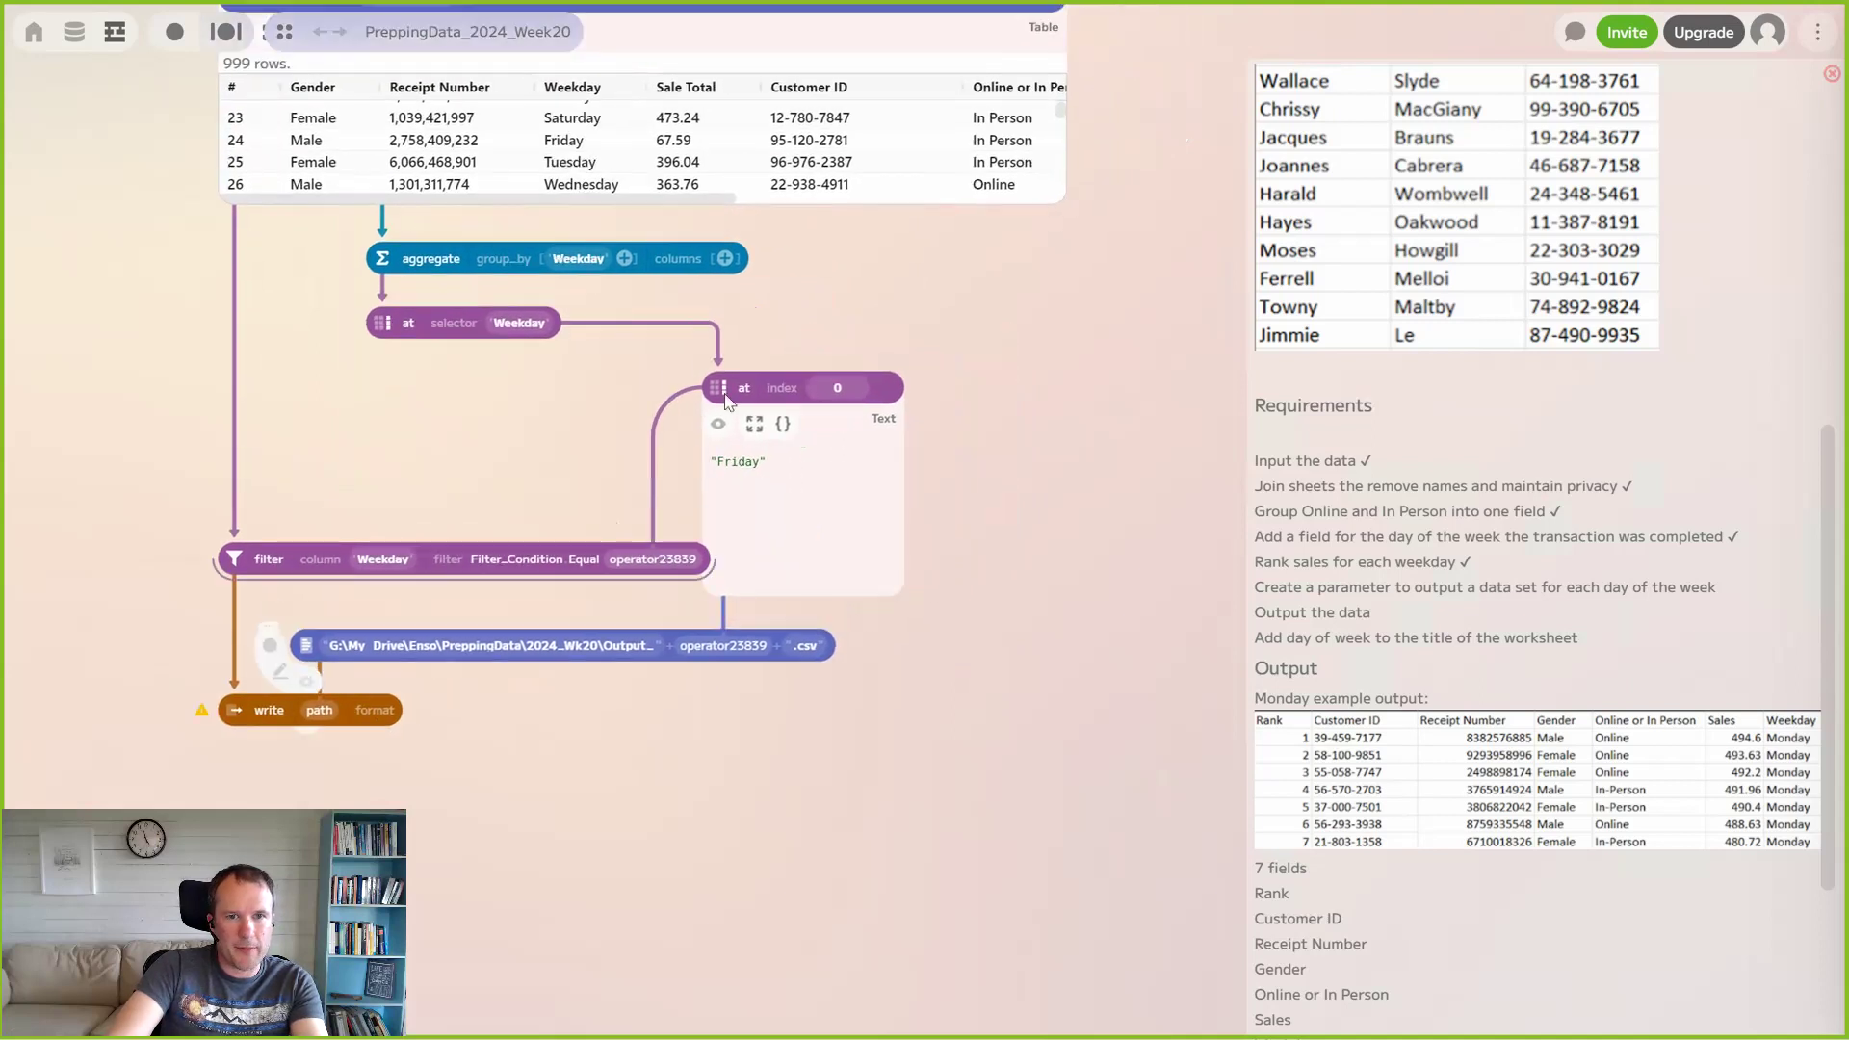
pyautogui.moveTo(738, 392); pyautogui.dragTo(742, 392)
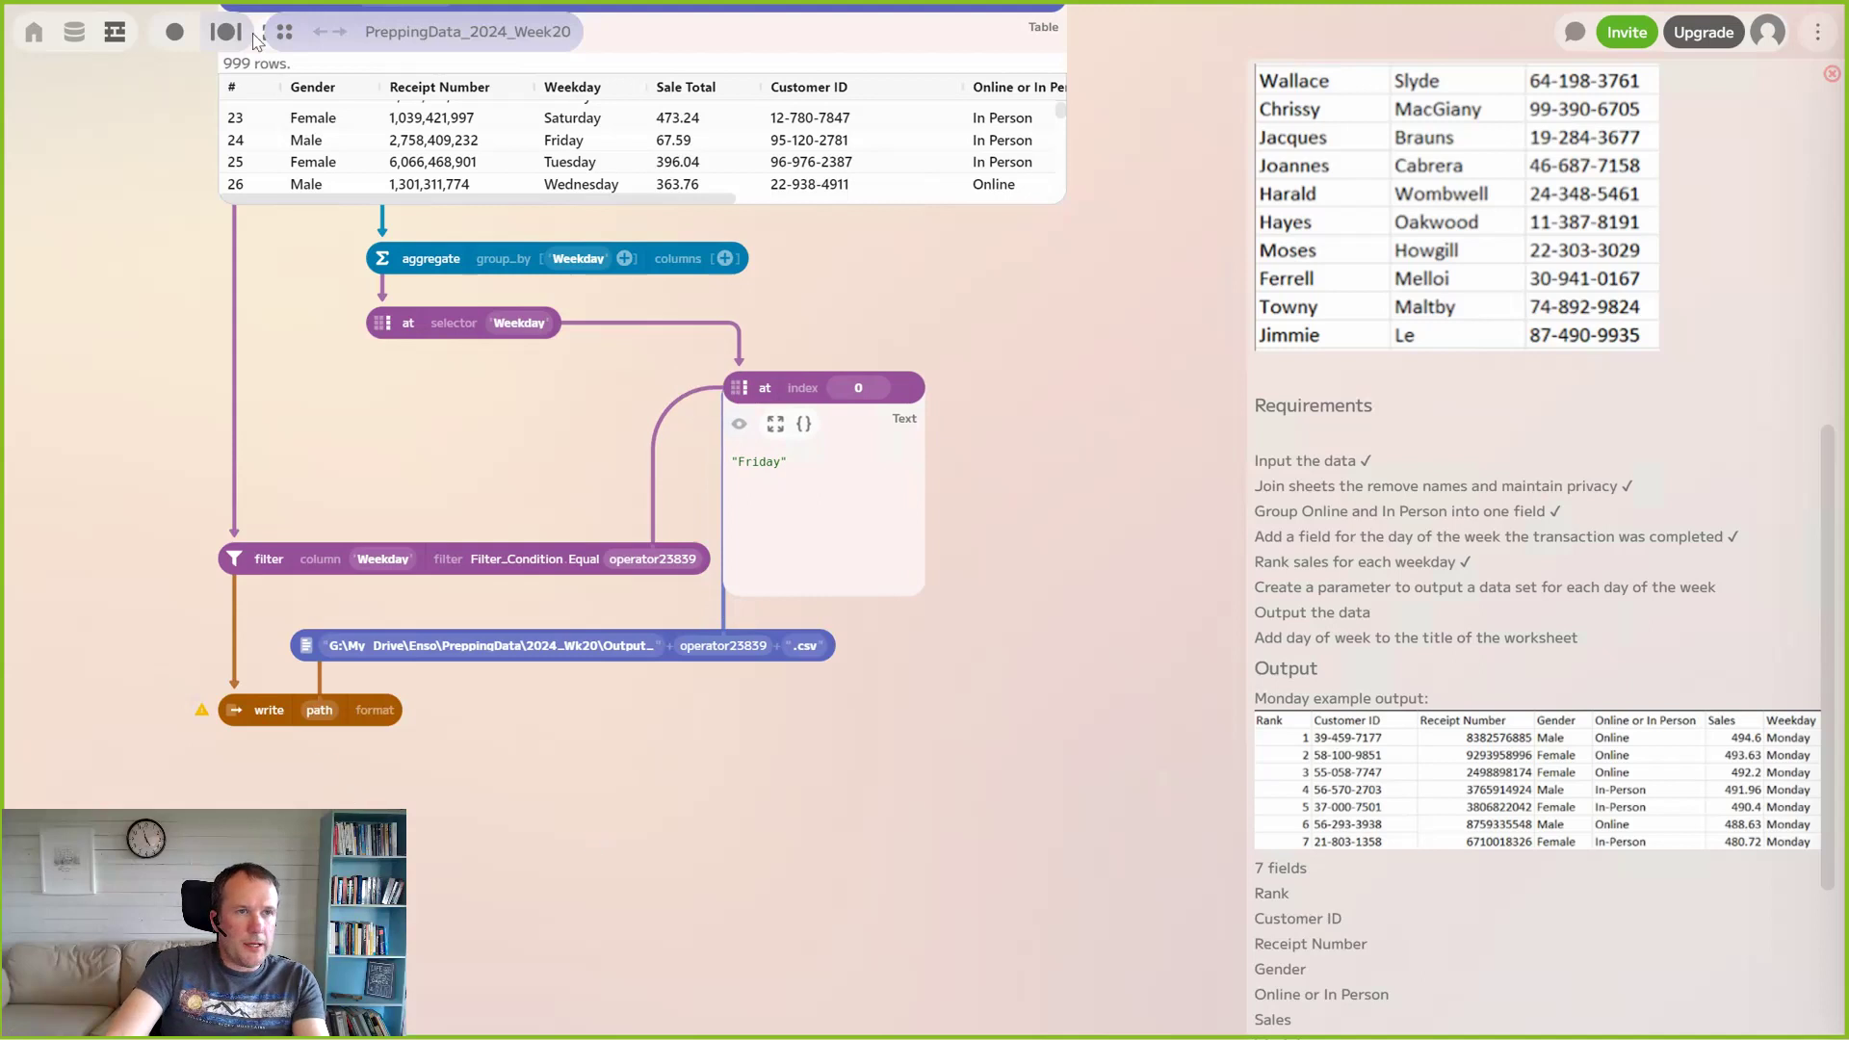
pyautogui.click(224, 36)
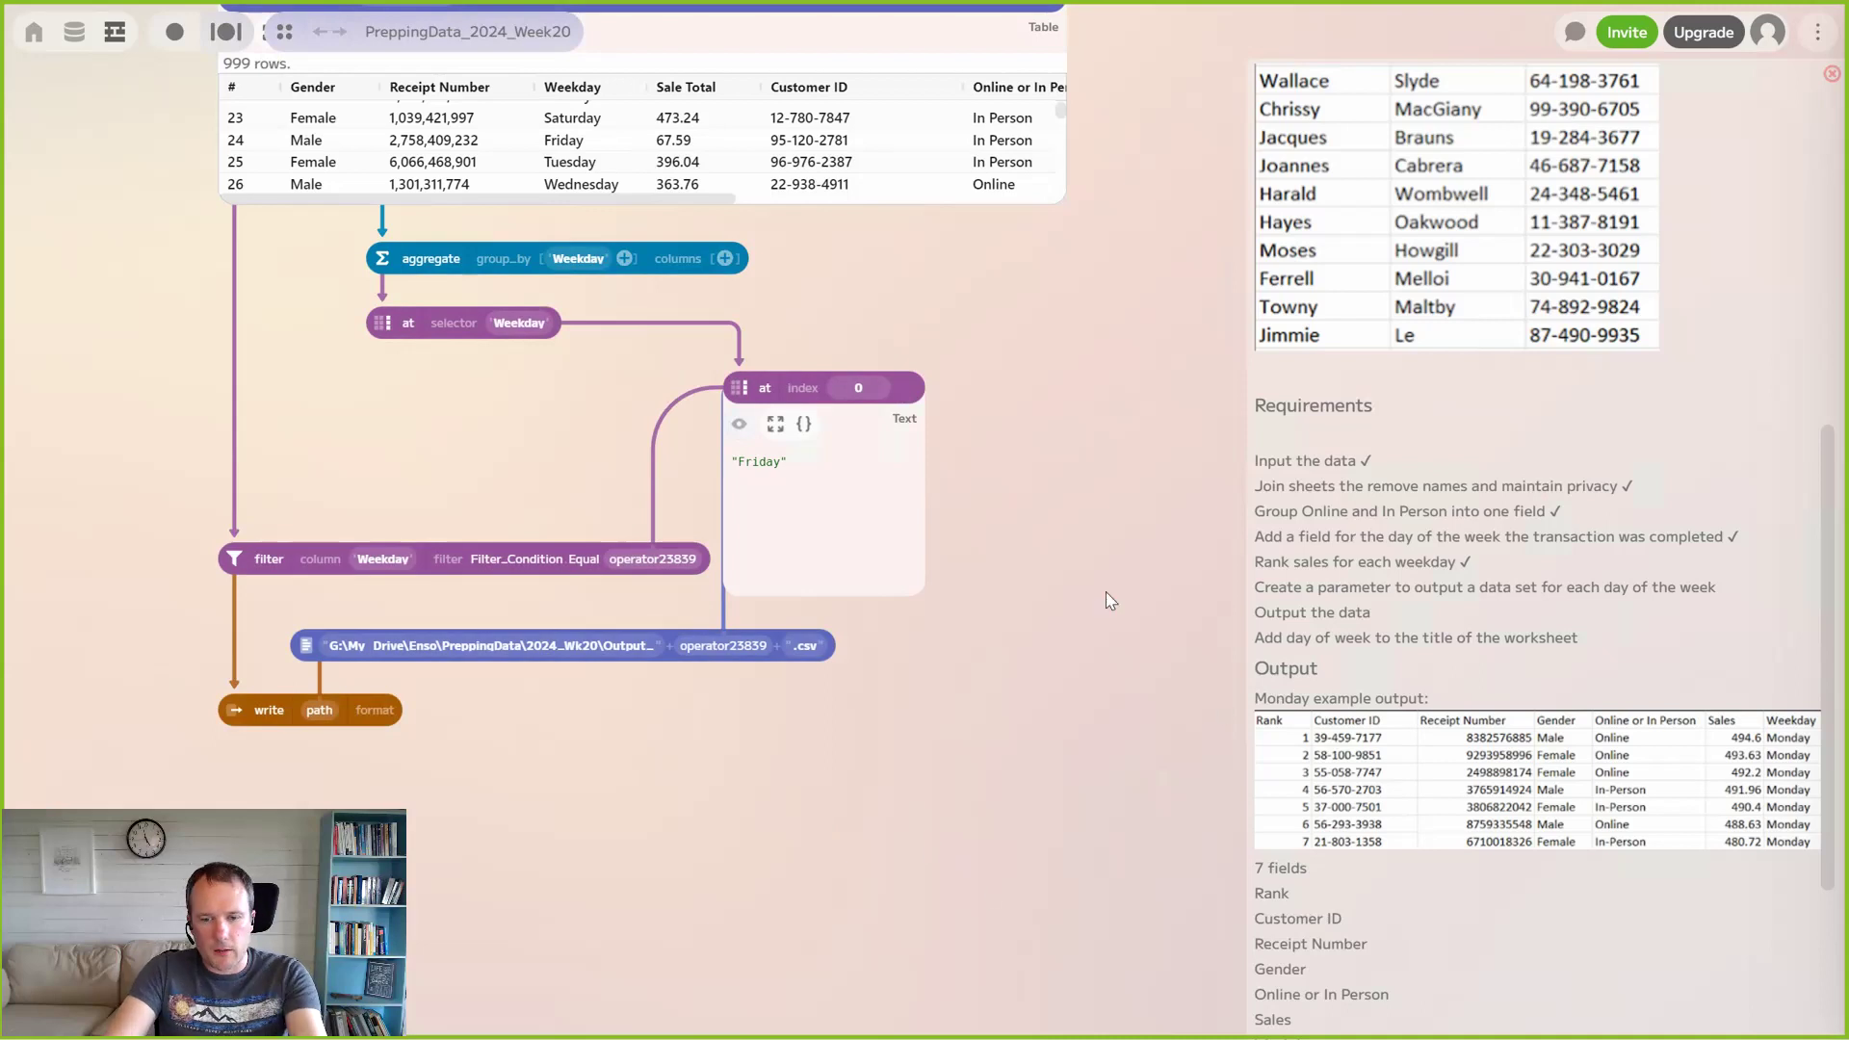
# Switch to File Explorer, check the G:\My Drive\Enso\PreppingData\2024_Wk20 folder for the written CSV file, and return to the workflow
pyautogui.press('F11')
pyautogui.click(581, 1013)
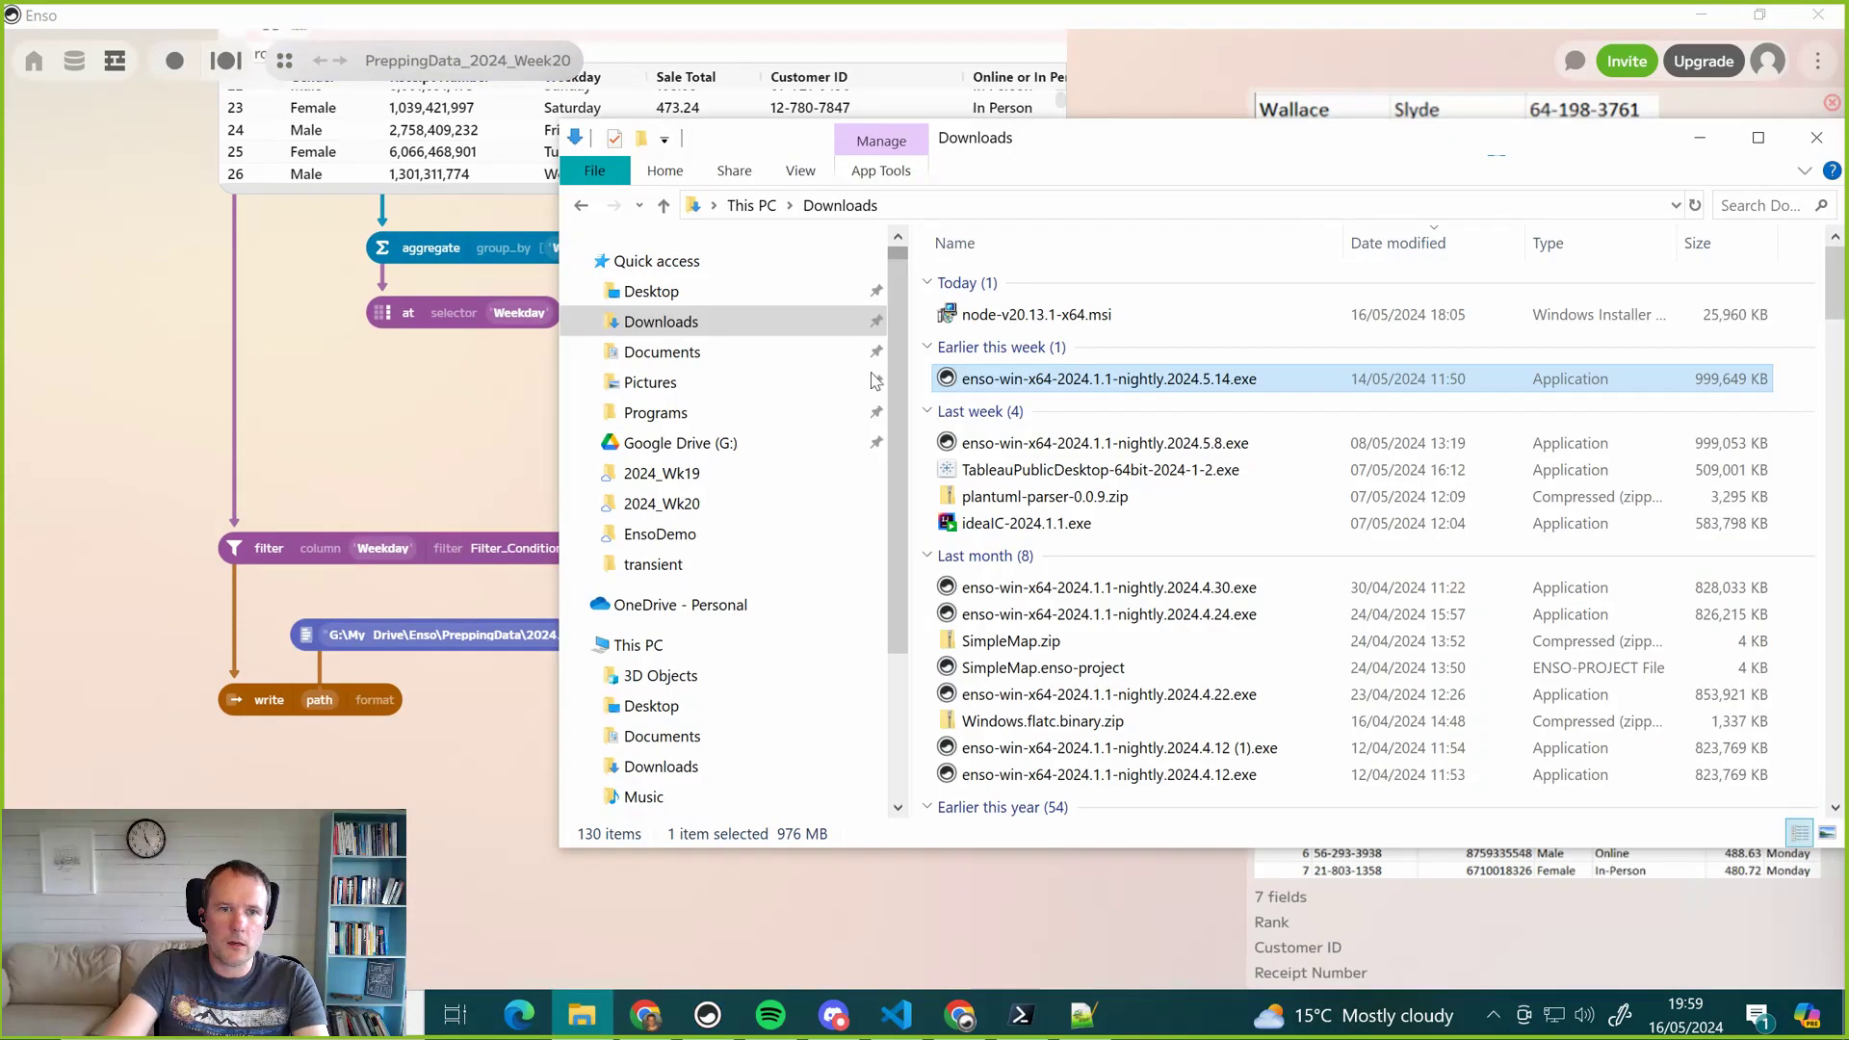
pyautogui.click(736, 443)
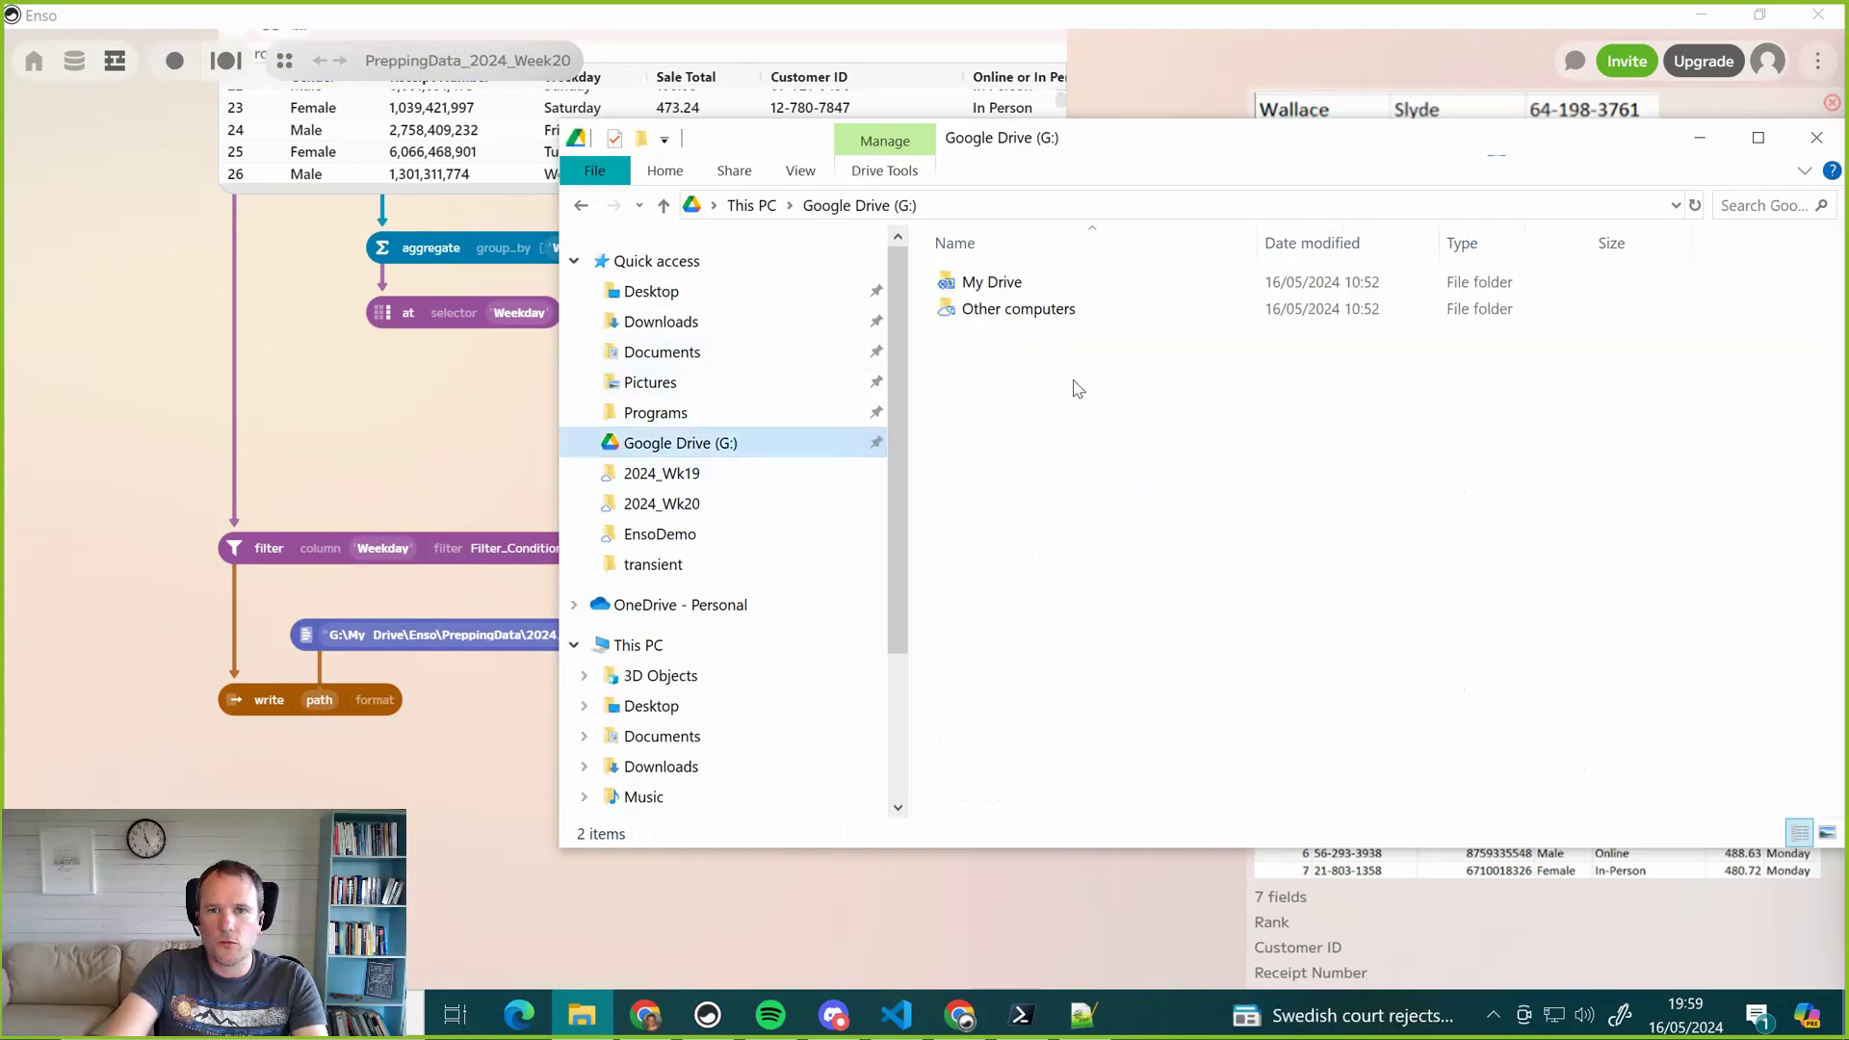
pyautogui.doubleClick(1007, 282)
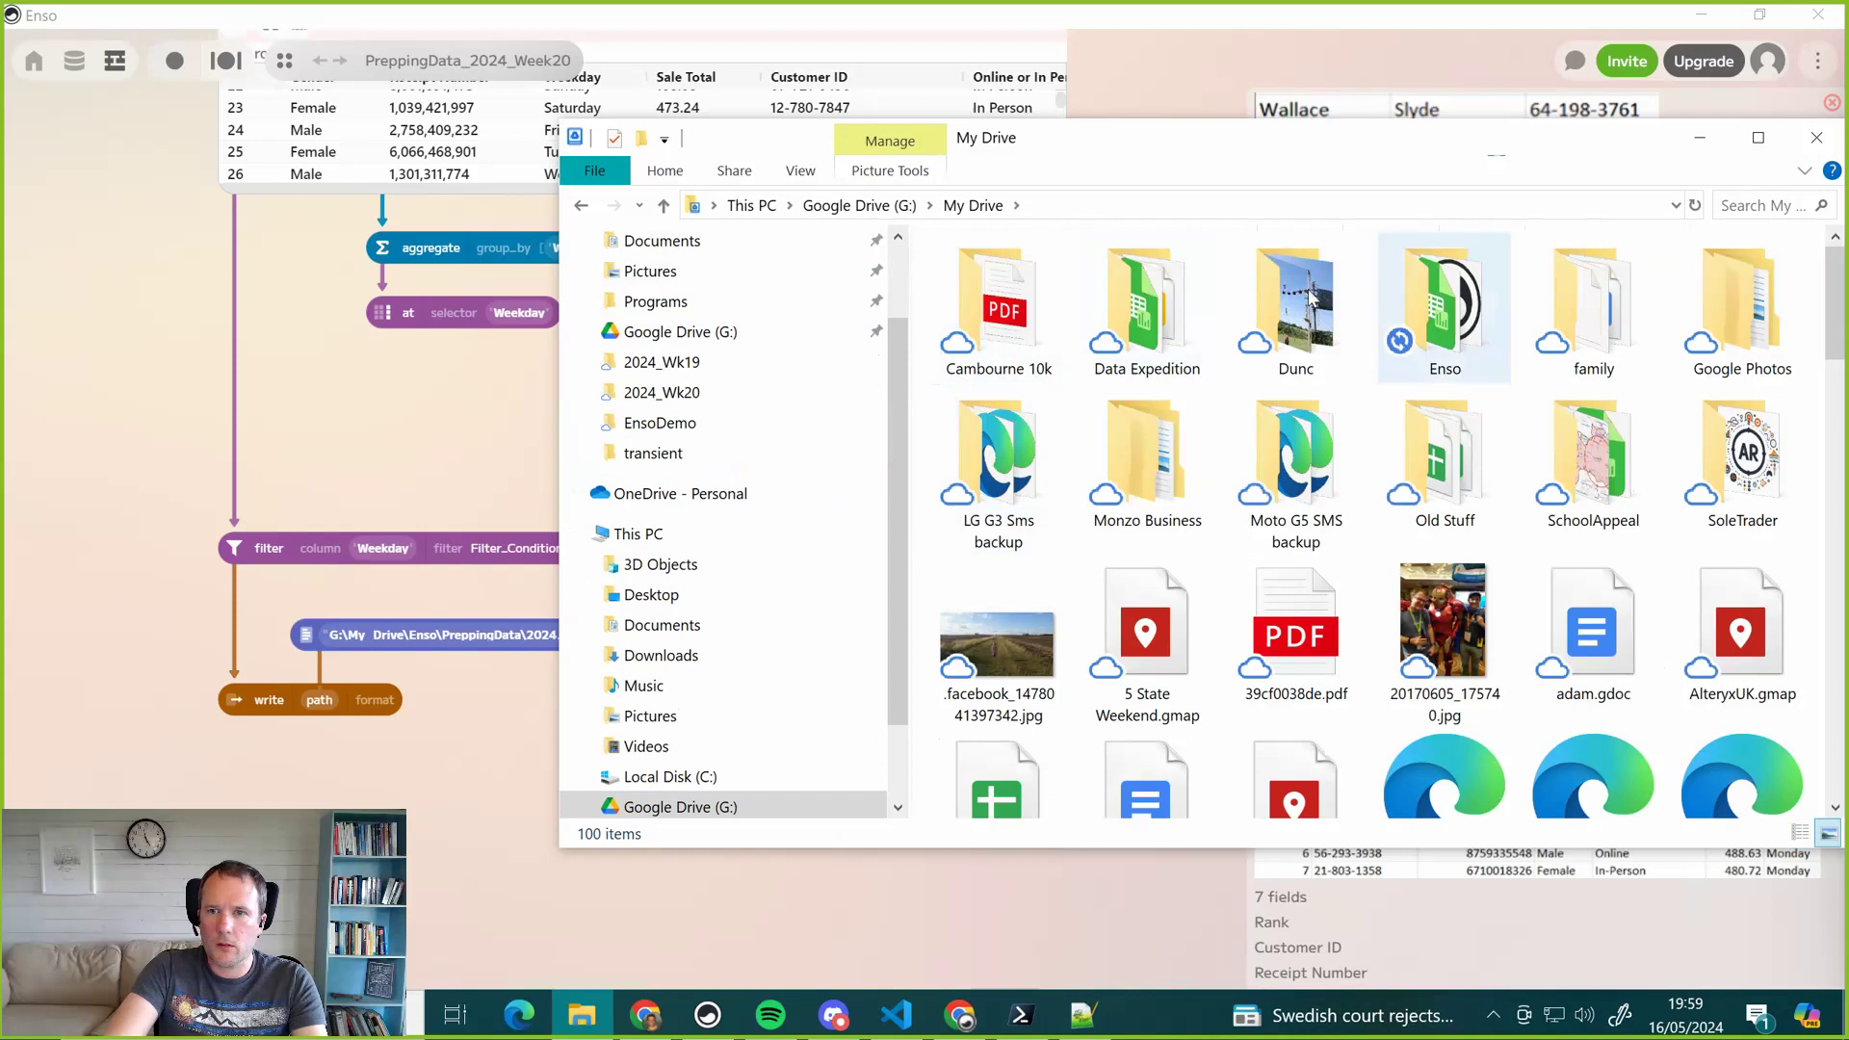
pyautogui.doubleClick(1447, 318)
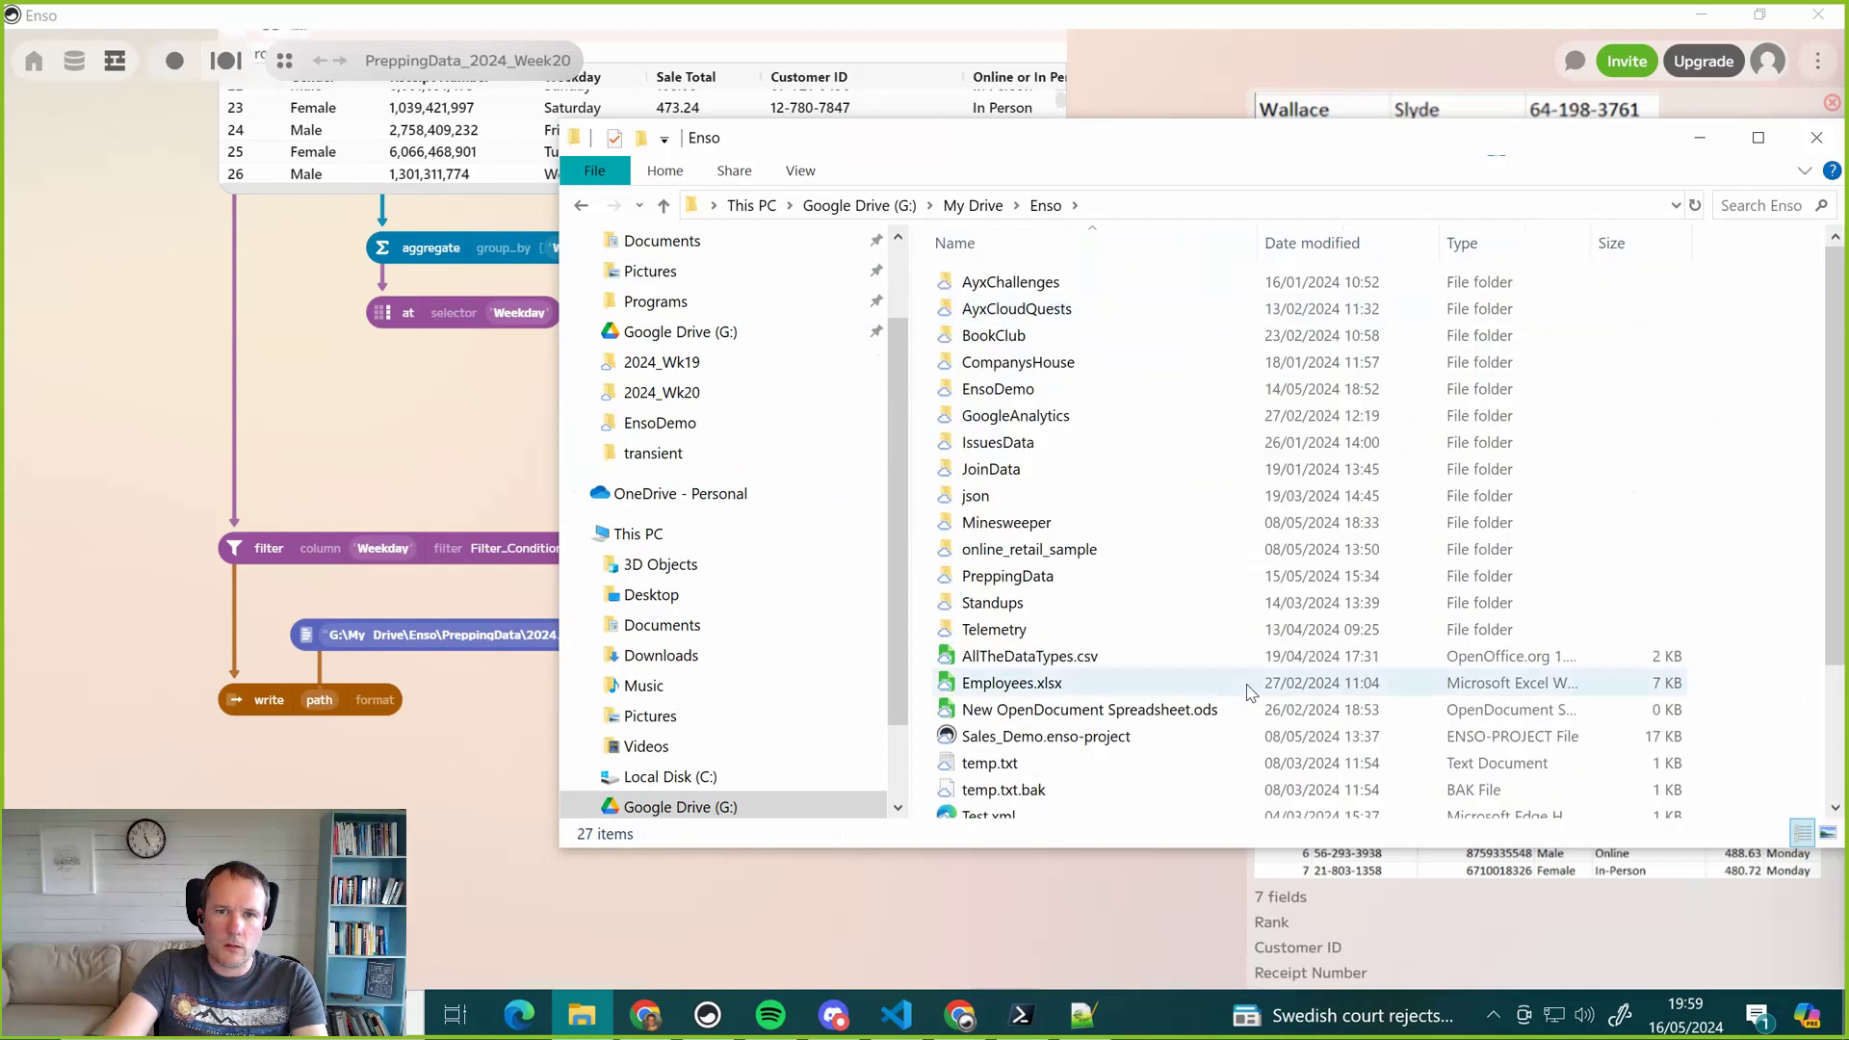
pyautogui.doubleClick(1011, 576)
pyautogui.scroll(-1, 1045, 790)
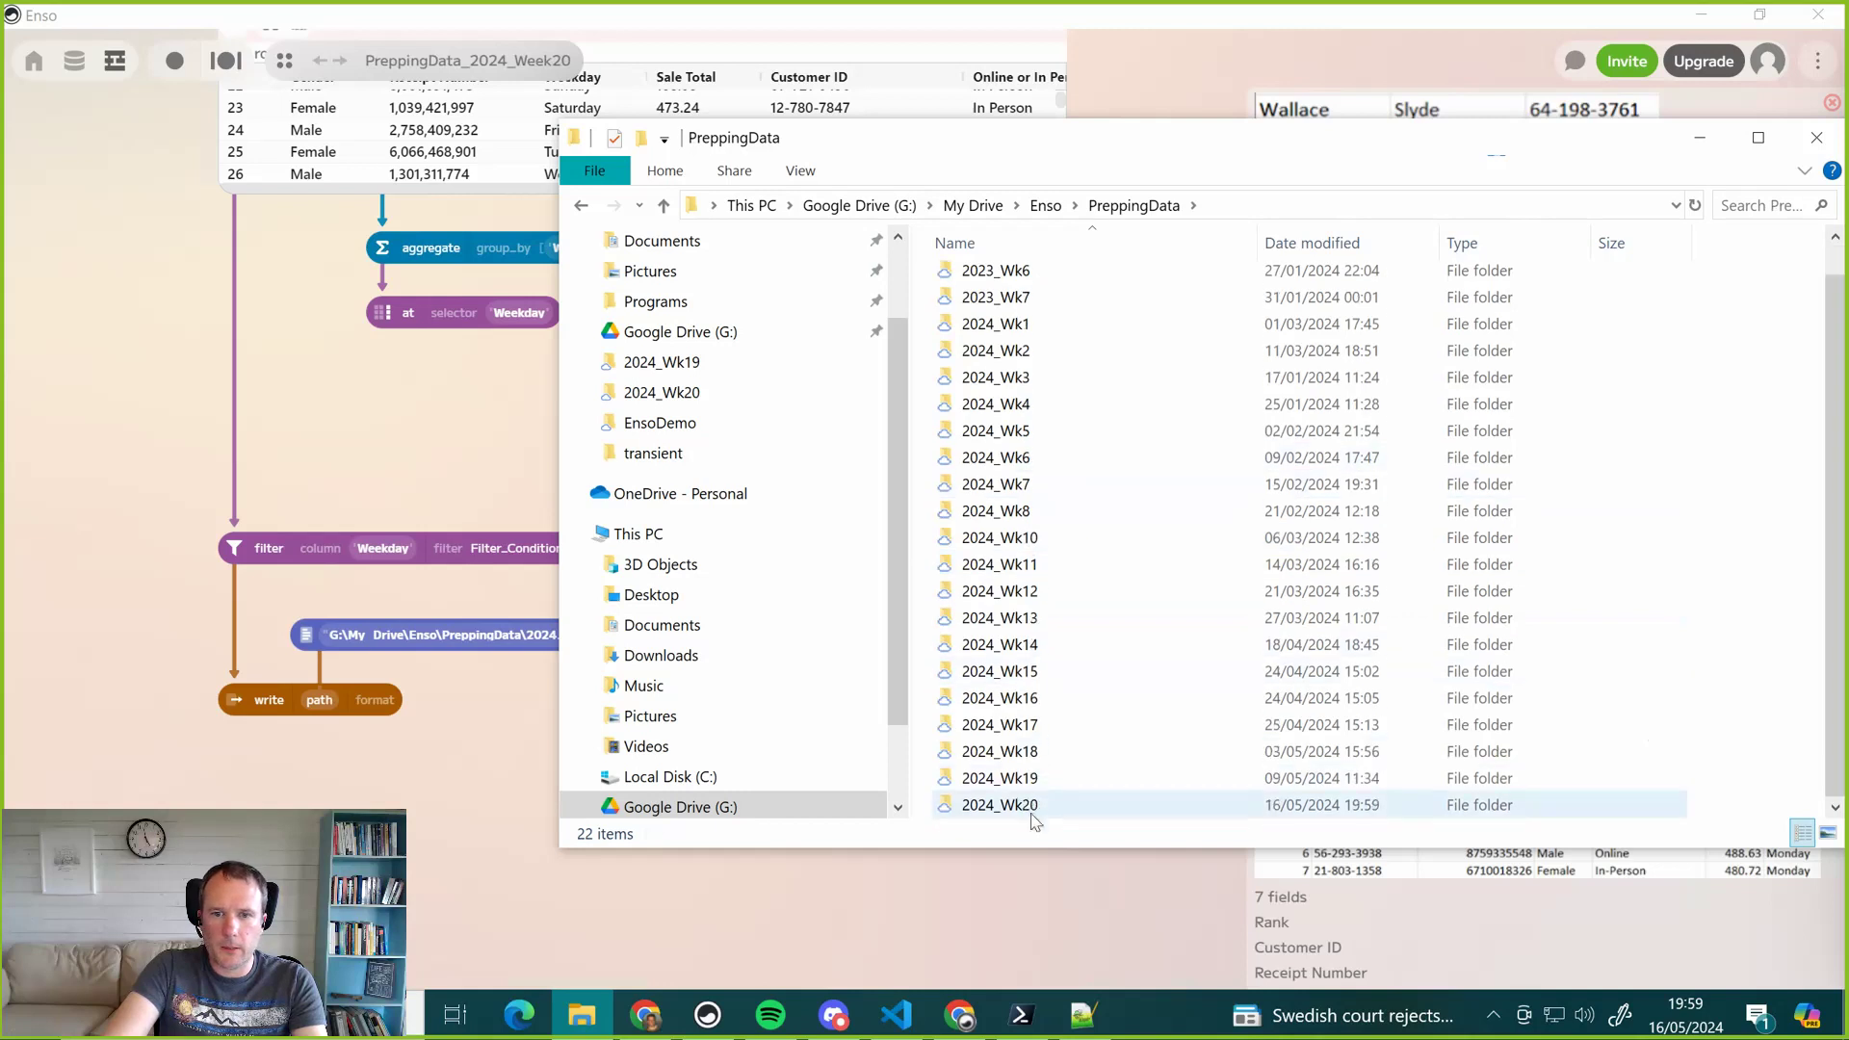
pyautogui.doubleClick(1023, 806)
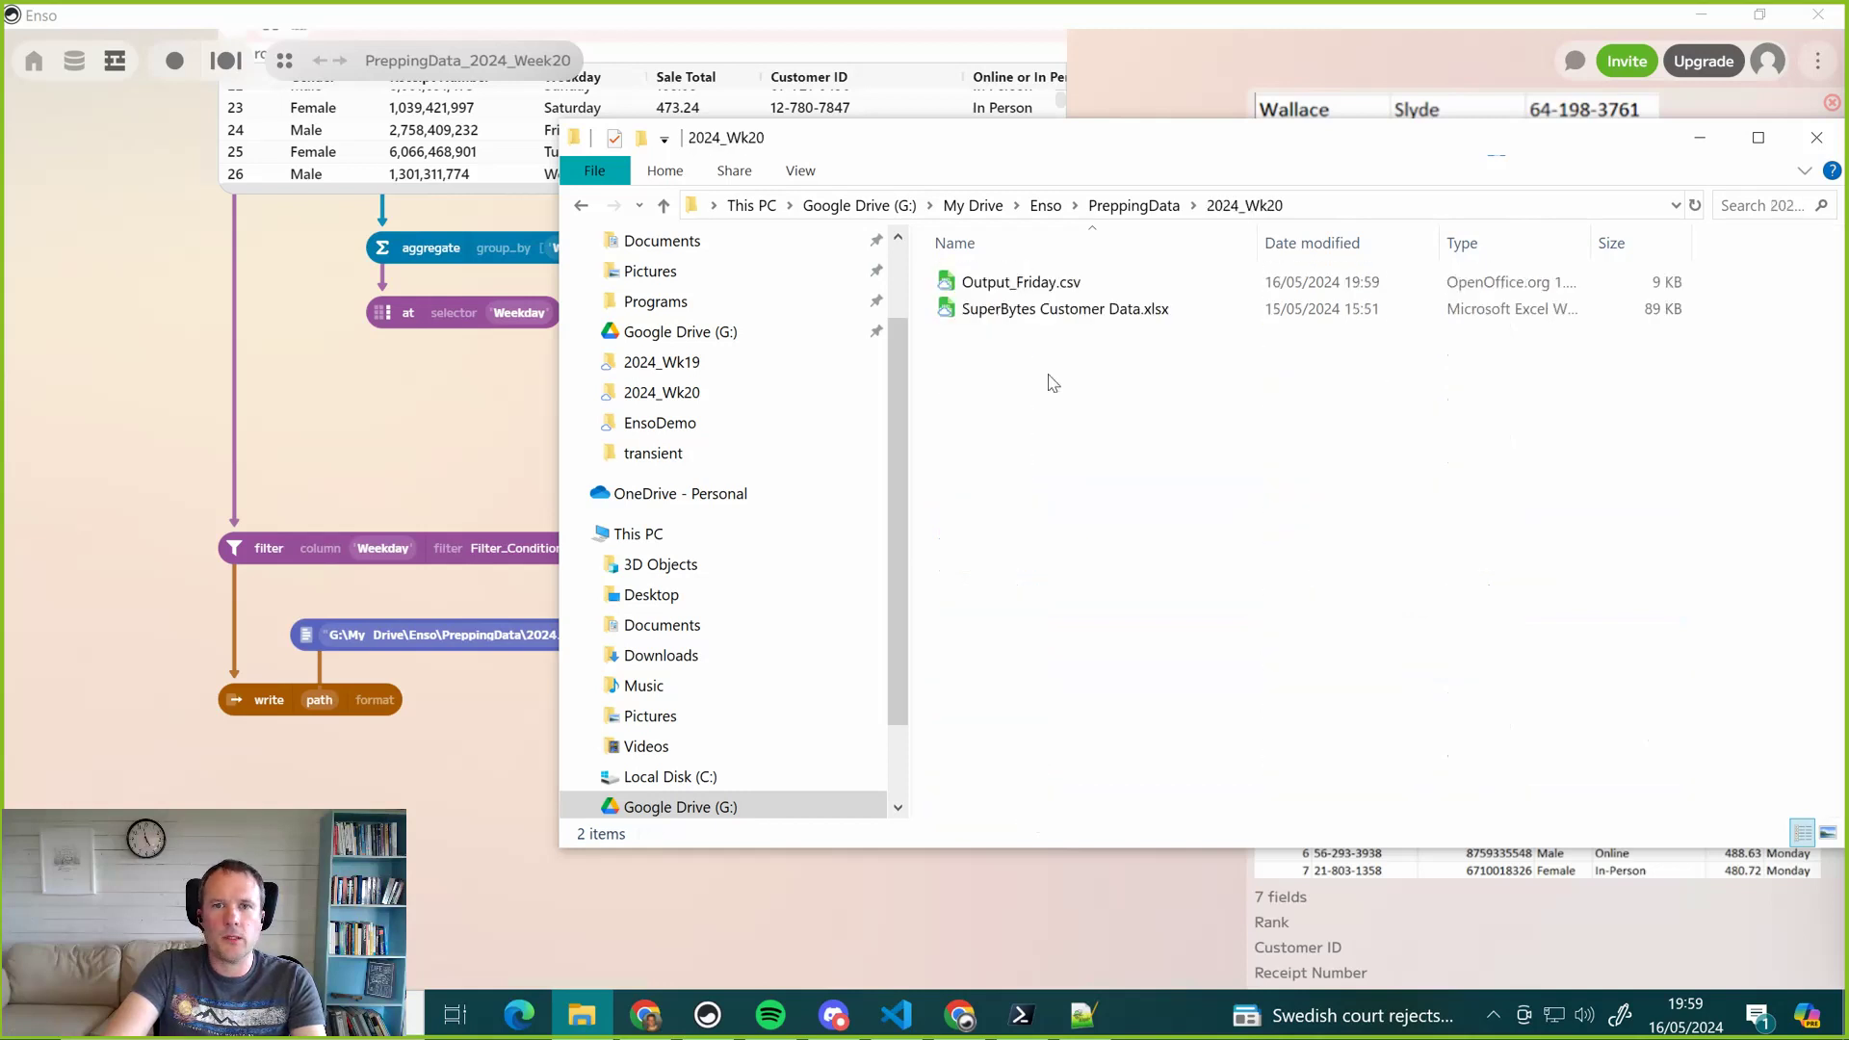
pyautogui.moveTo(1073, 144); pyautogui.dragTo(942, 329)
pyautogui.moveTo(845, 282); pyautogui.dragTo(499, 142)
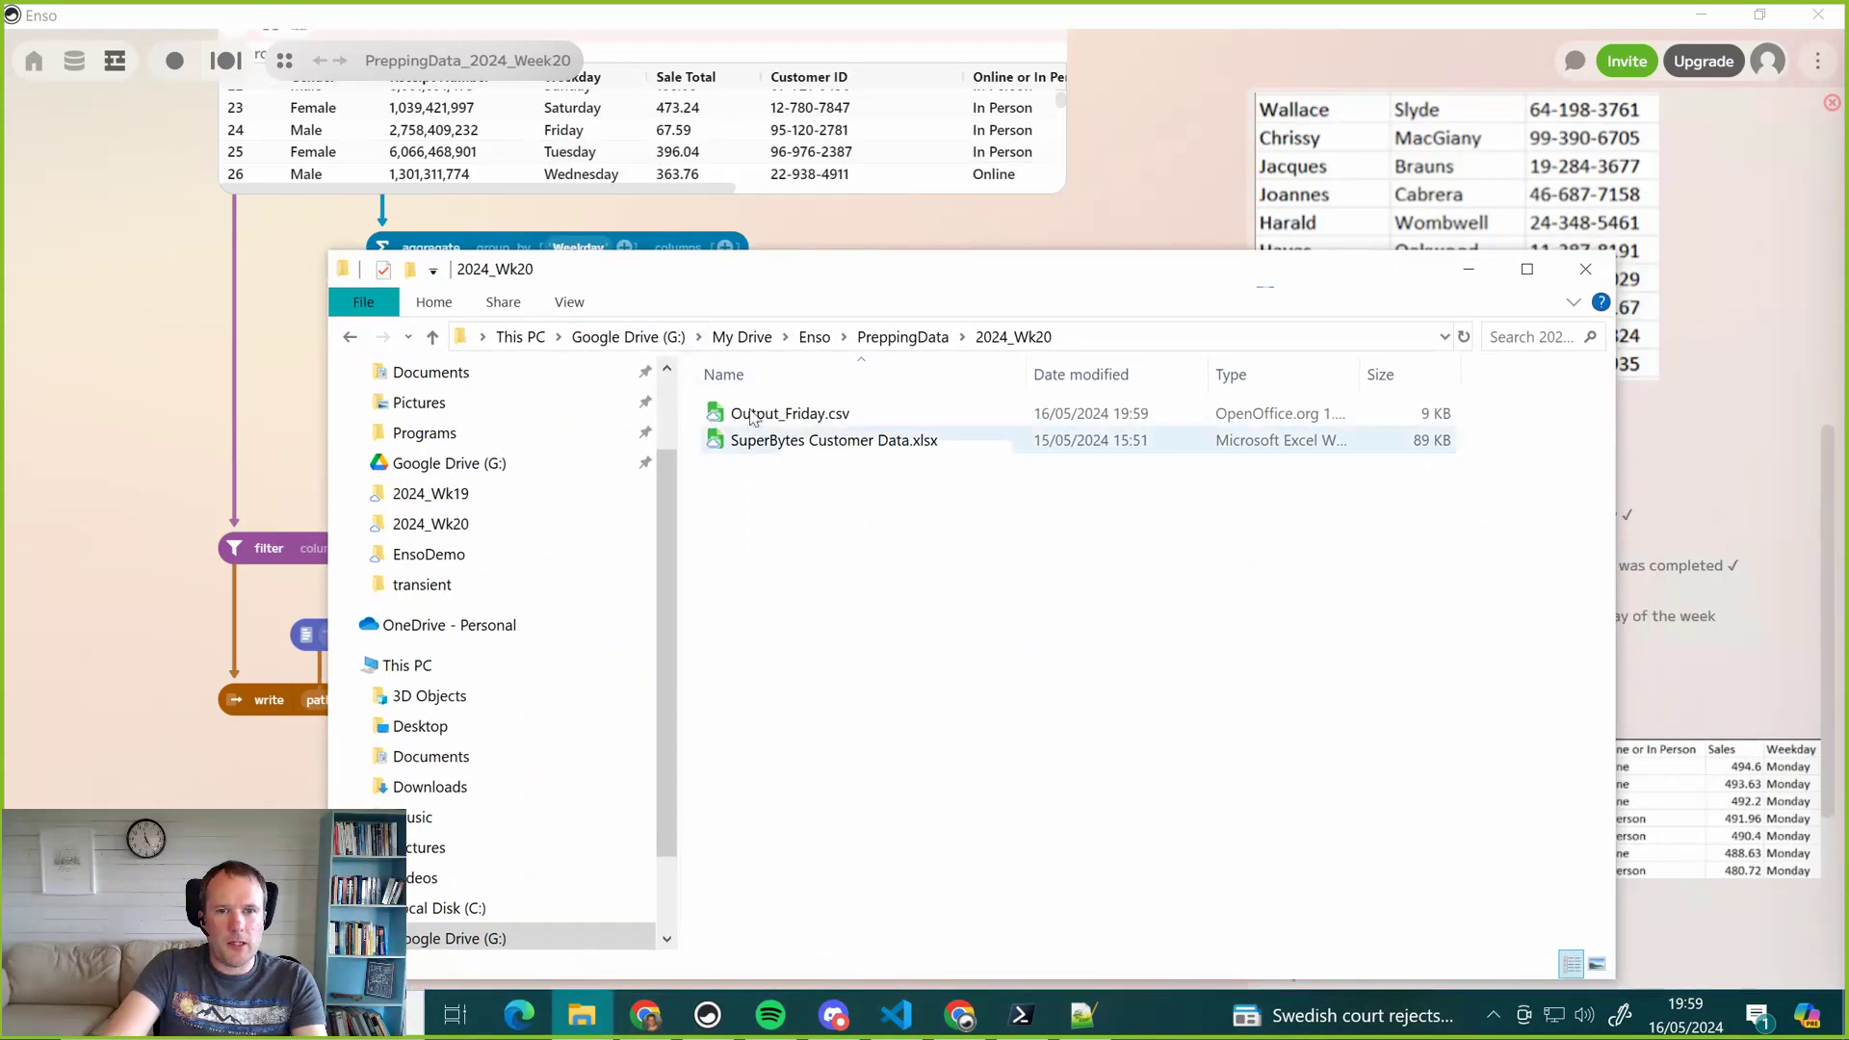
pyautogui.click(841, 420)
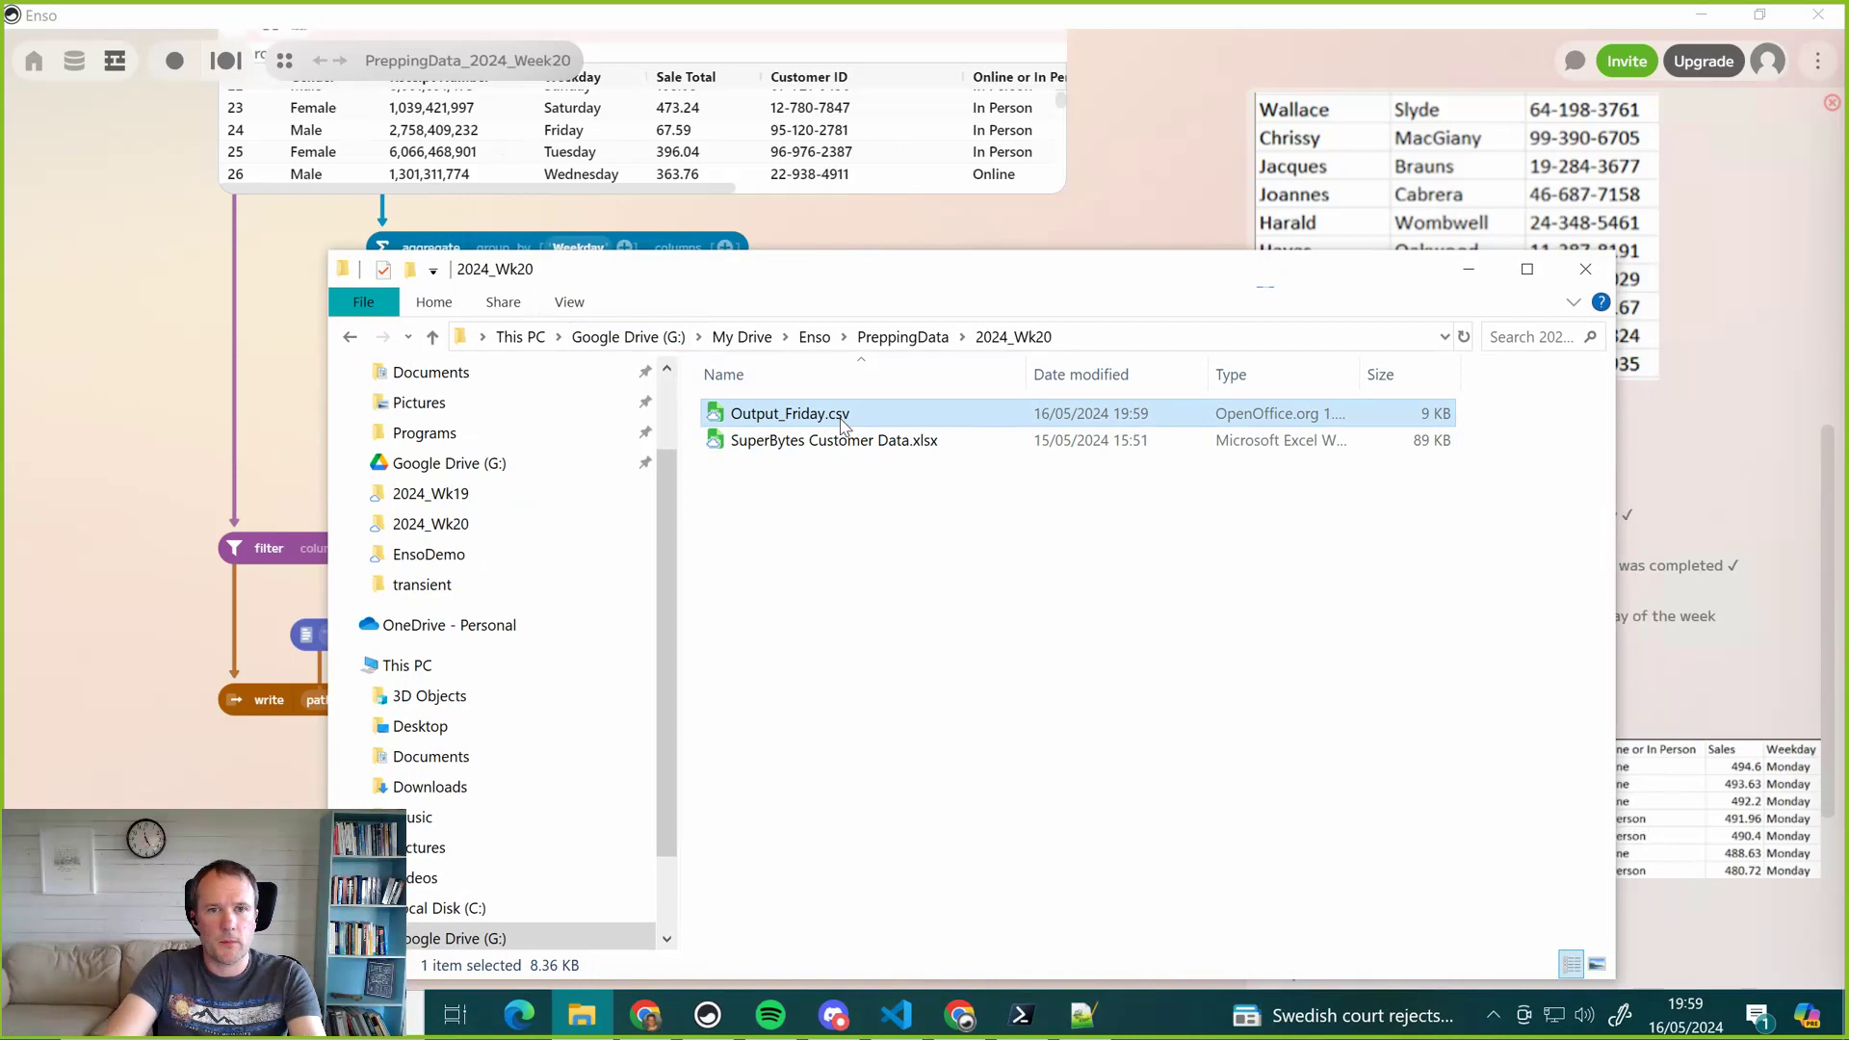
pyautogui.click(1467, 273)
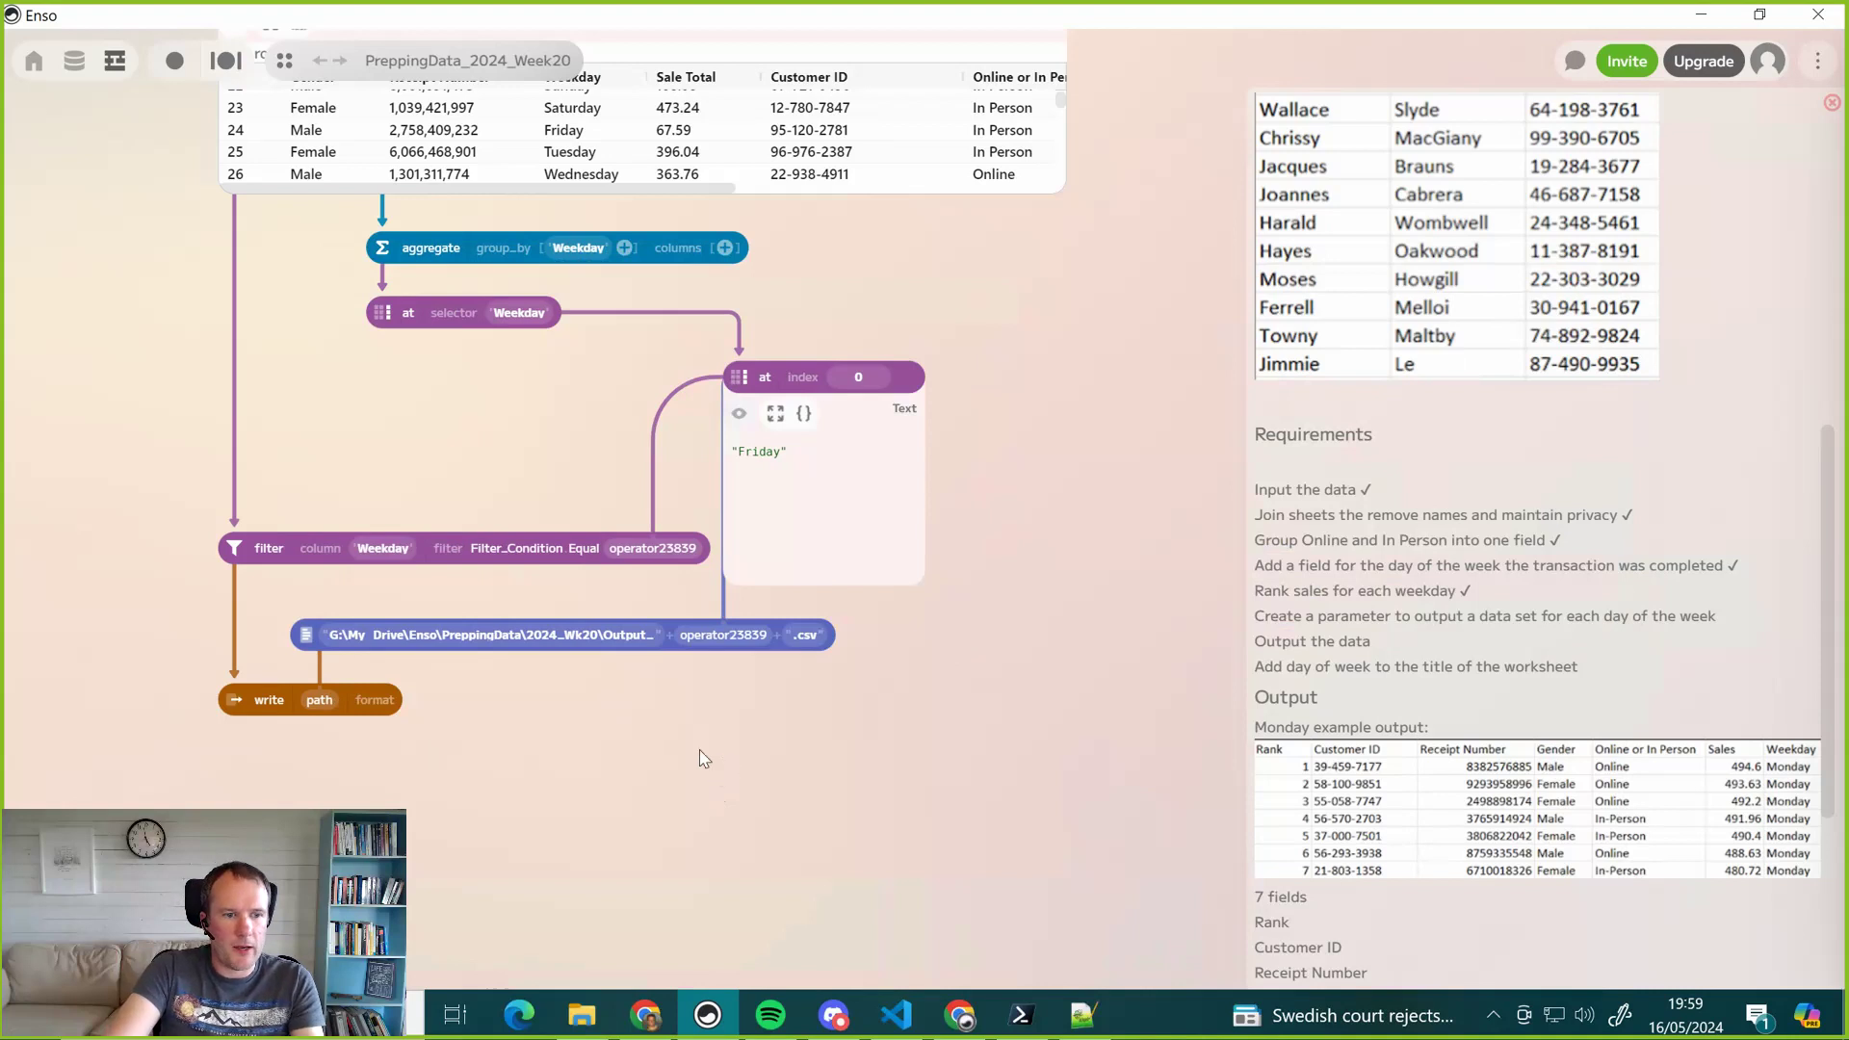
pyautogui.moveTo(651, 749); pyautogui.dragTo(801, 776)
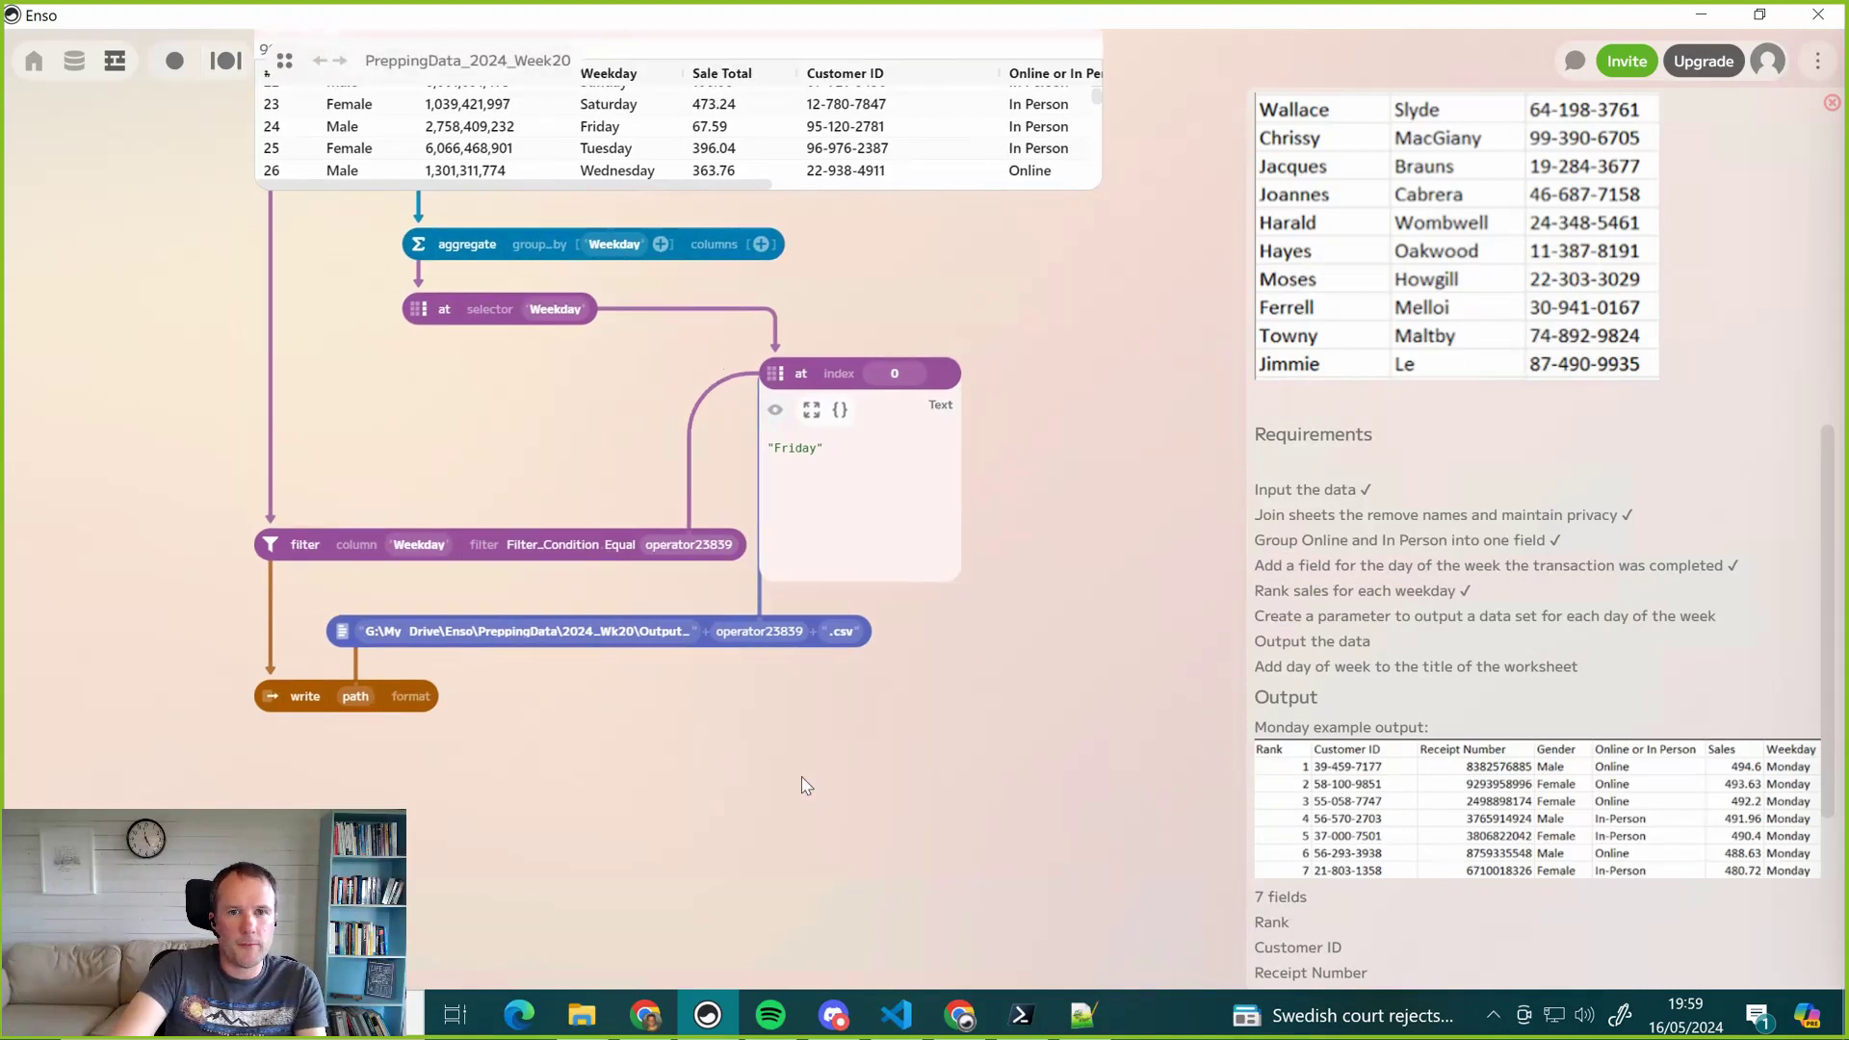
pyautogui.moveTo(903, 410)
pyautogui.mouseDown()
pyautogui.moveTo(815, 391)
pyautogui.moveTo(910, 414)
pyautogui.mouseUp()
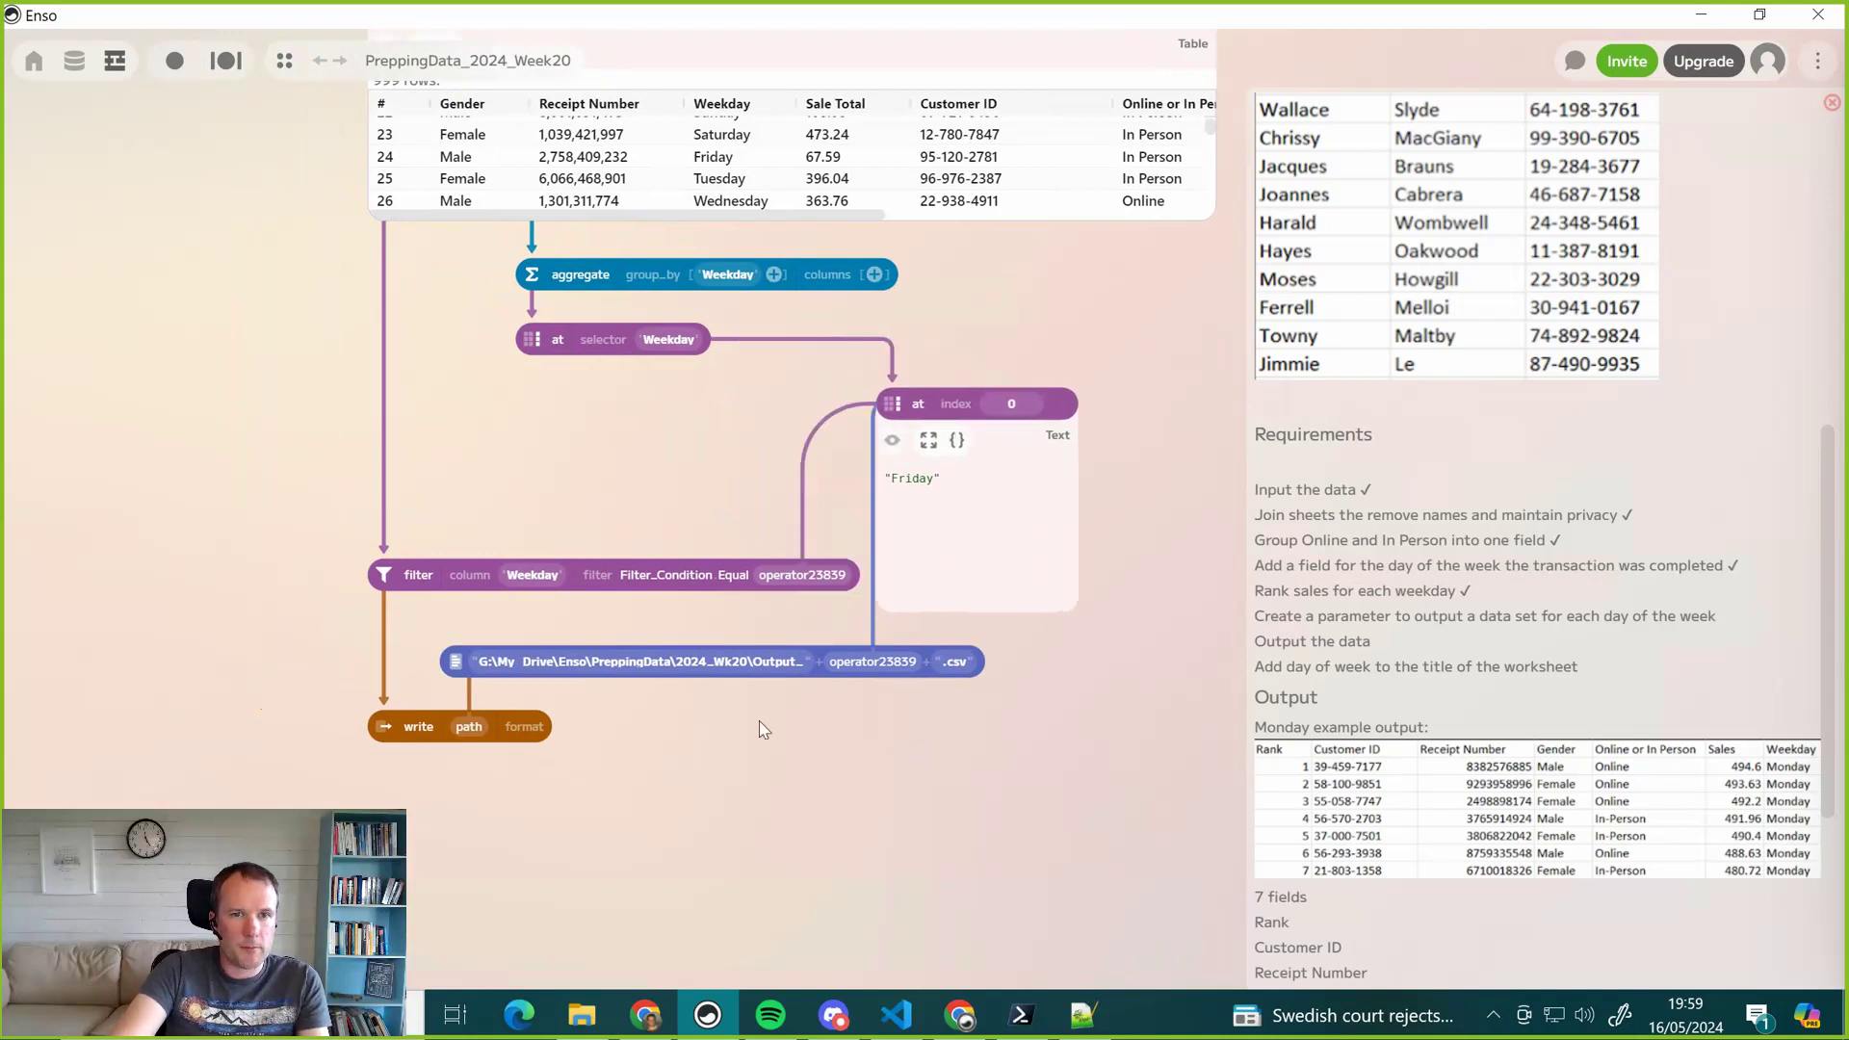
# Select the filter, output path and write components together and collapse them into a single component
pyautogui.scroll(2, 348, 484)
pyautogui.moveTo(346, 484); pyautogui.dragTo(917, 806)
pyautogui.scroll(-2, 871, 643)
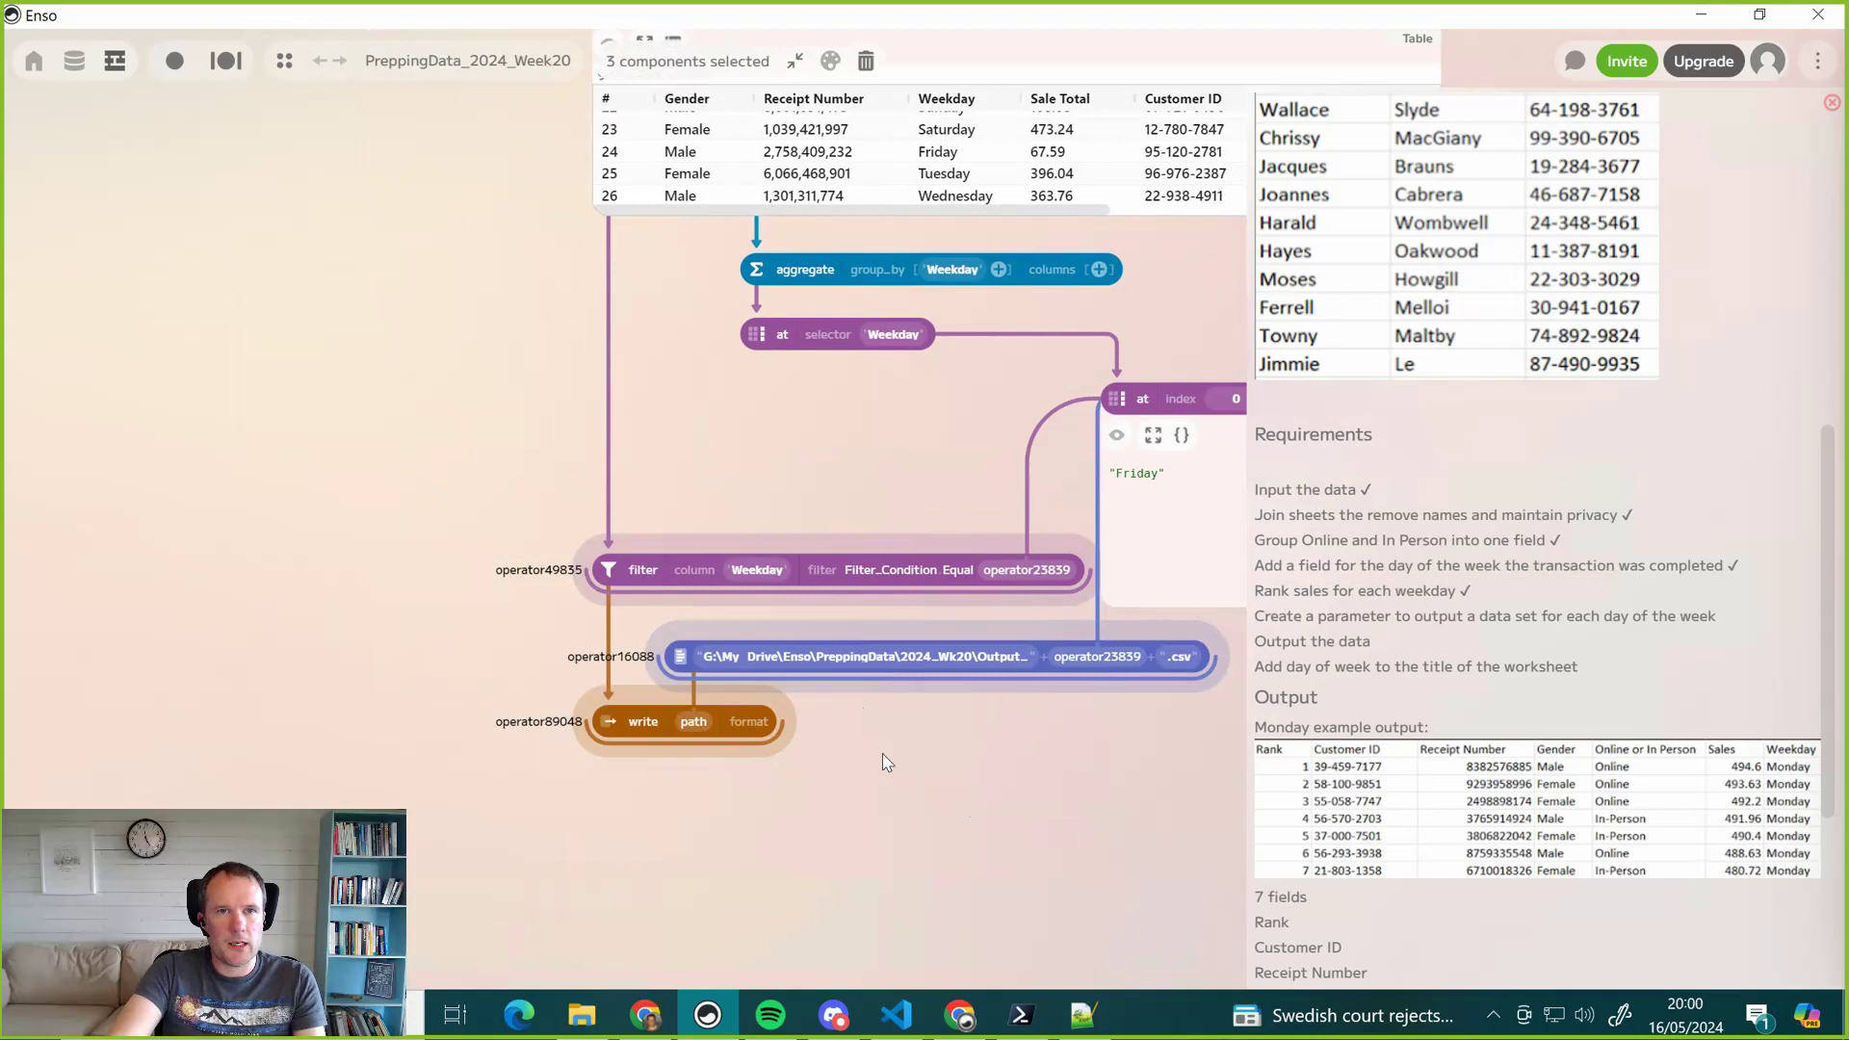
pyautogui.click(795, 64)
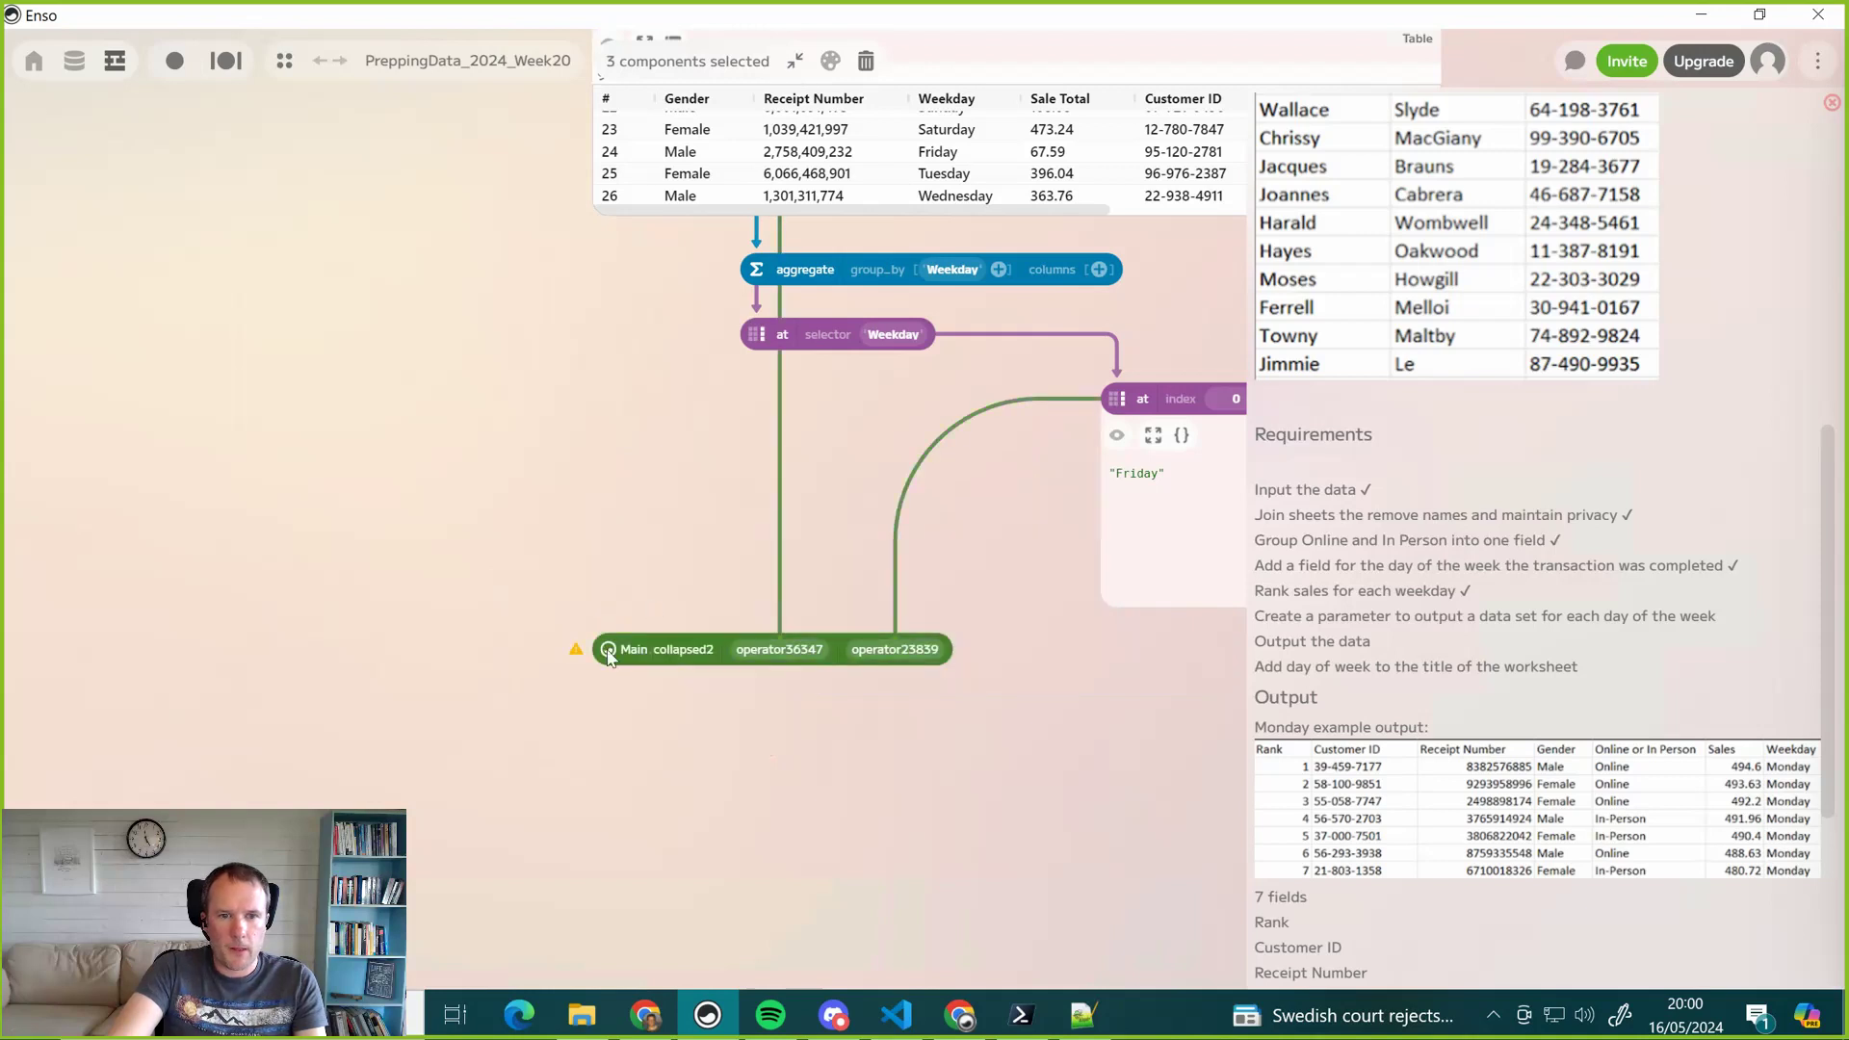
pyautogui.moveTo(607, 651)
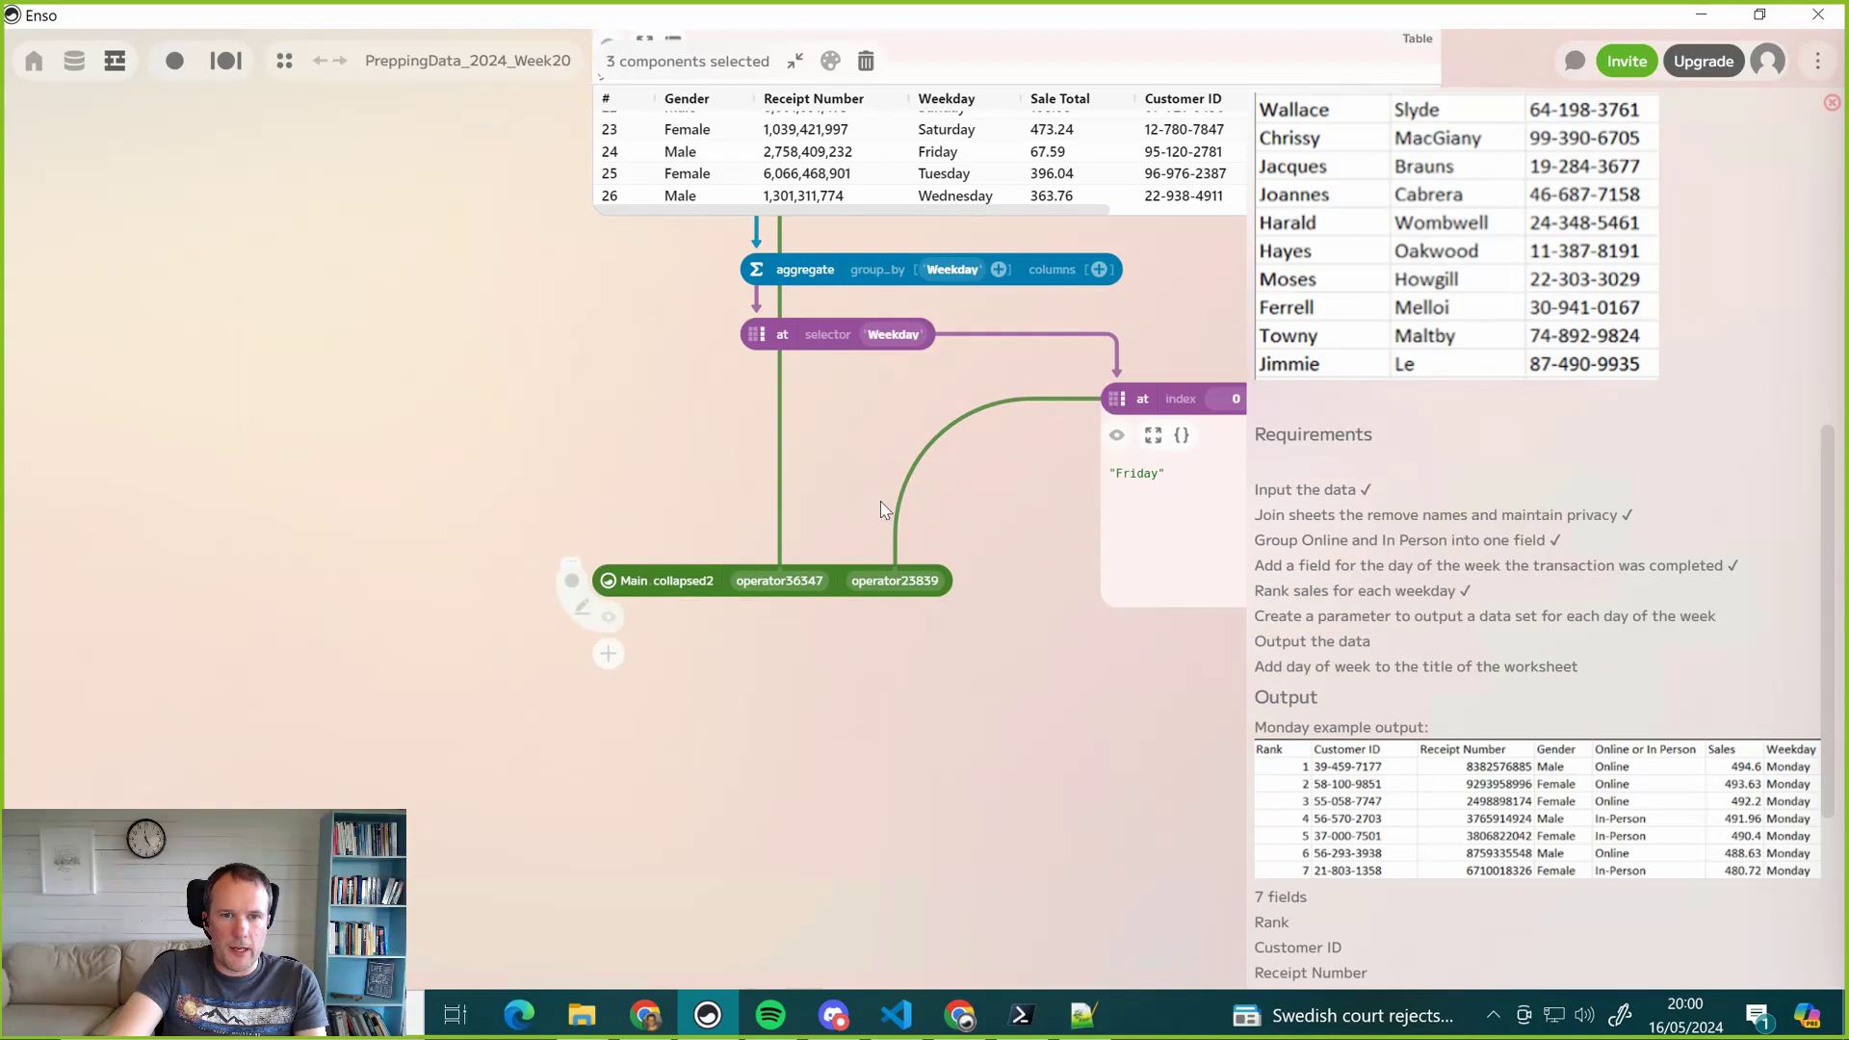
pyautogui.moveTo(770, 722); pyautogui.dragTo(540, 746)
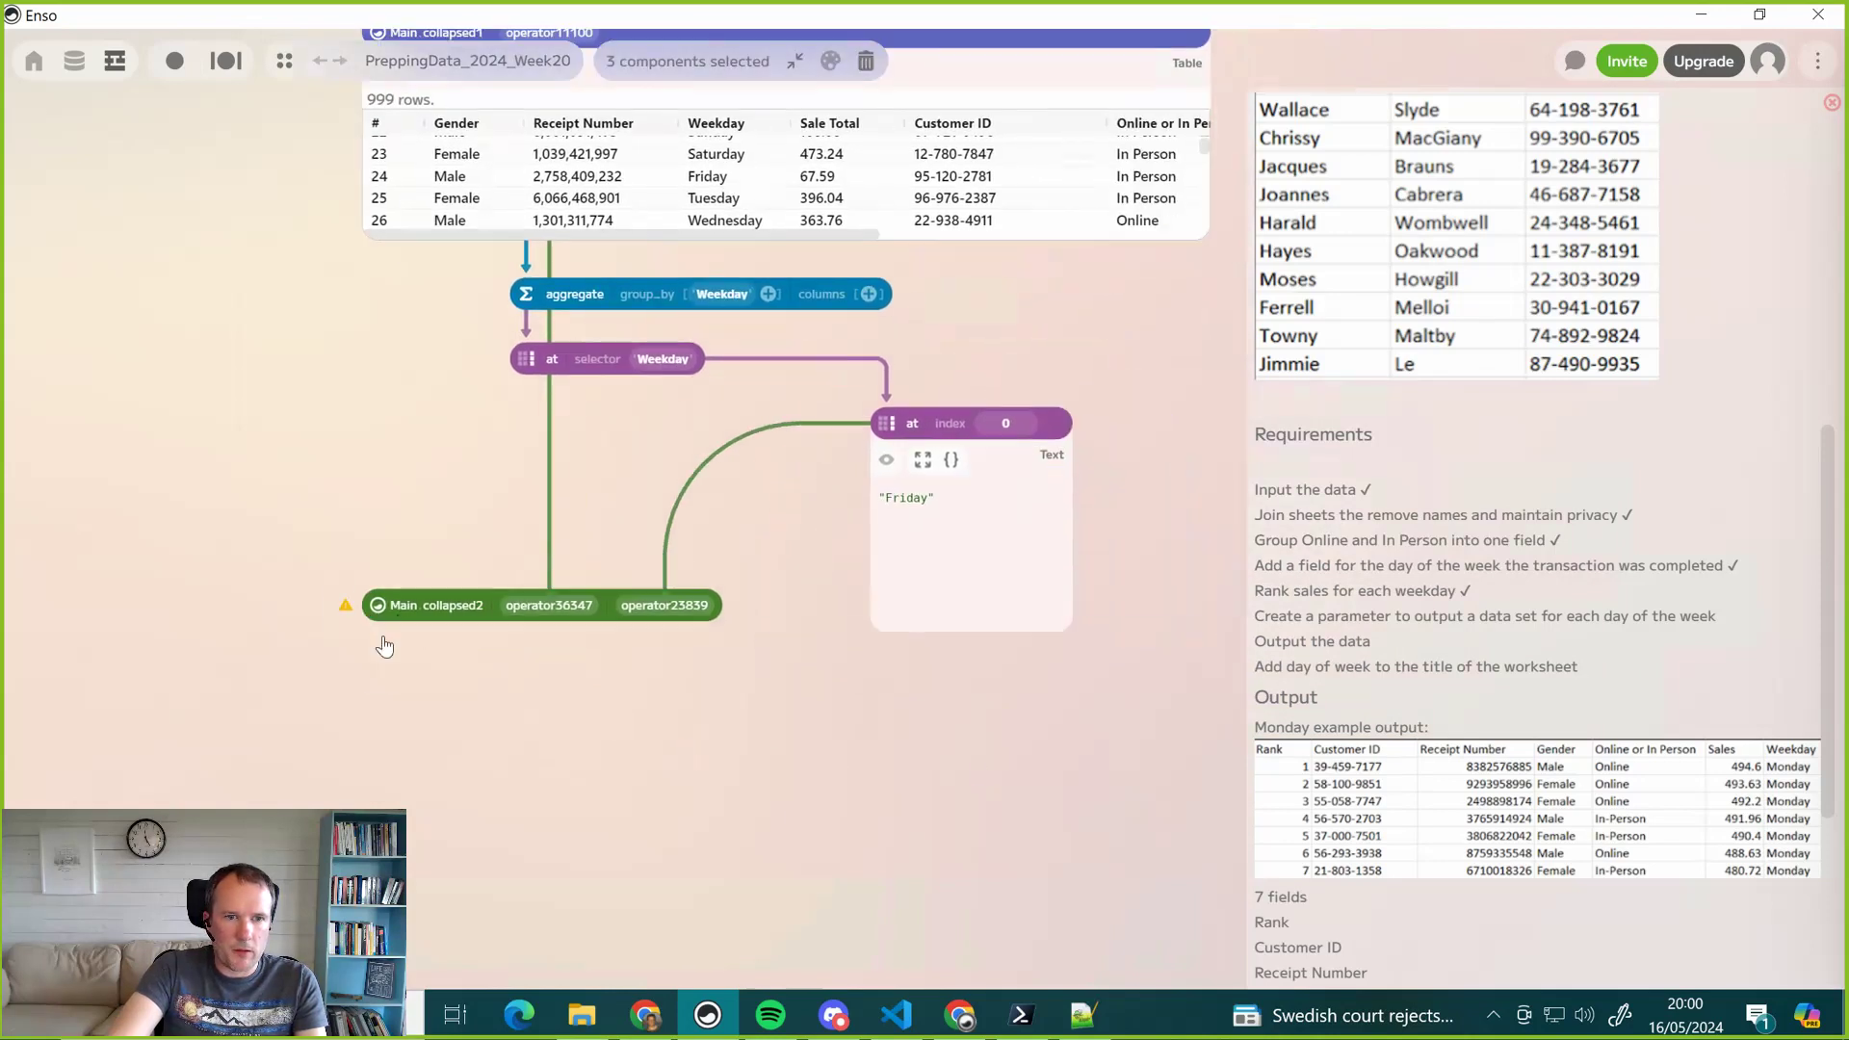
pyautogui.moveTo(385, 624)
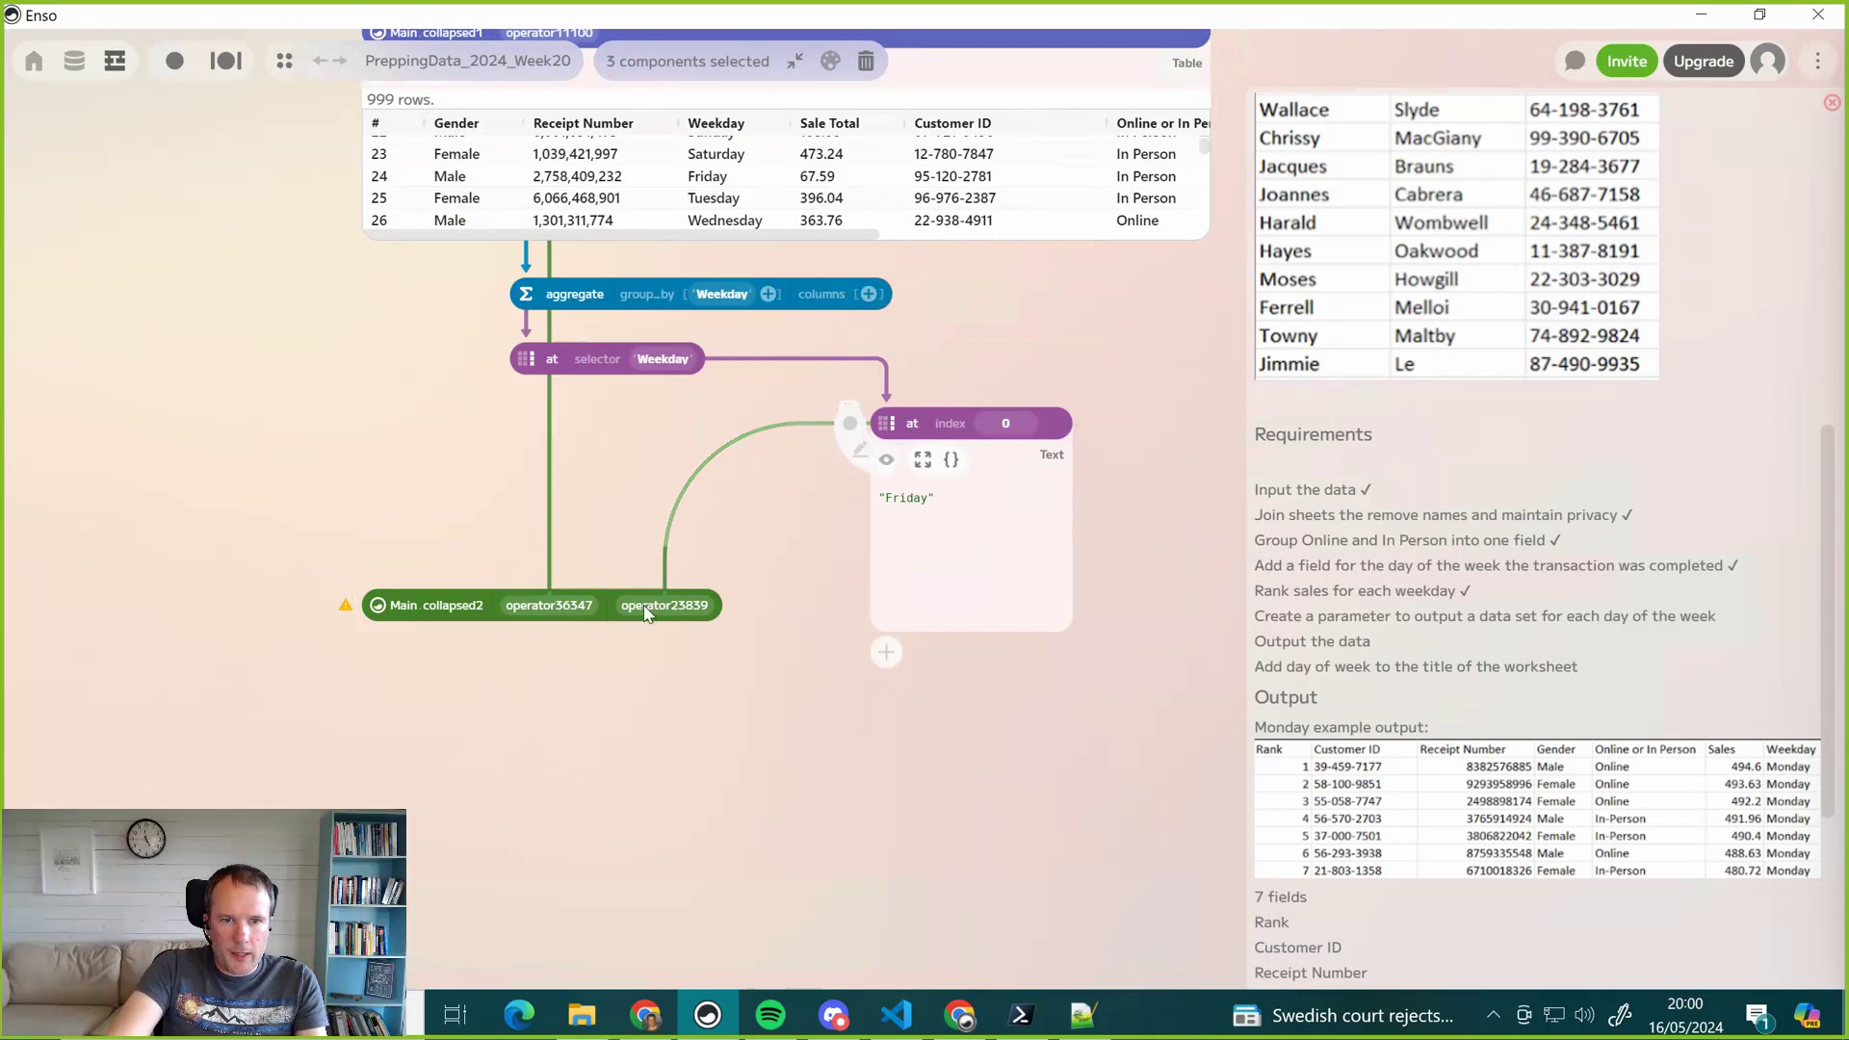
pyautogui.moveTo(694, 616)
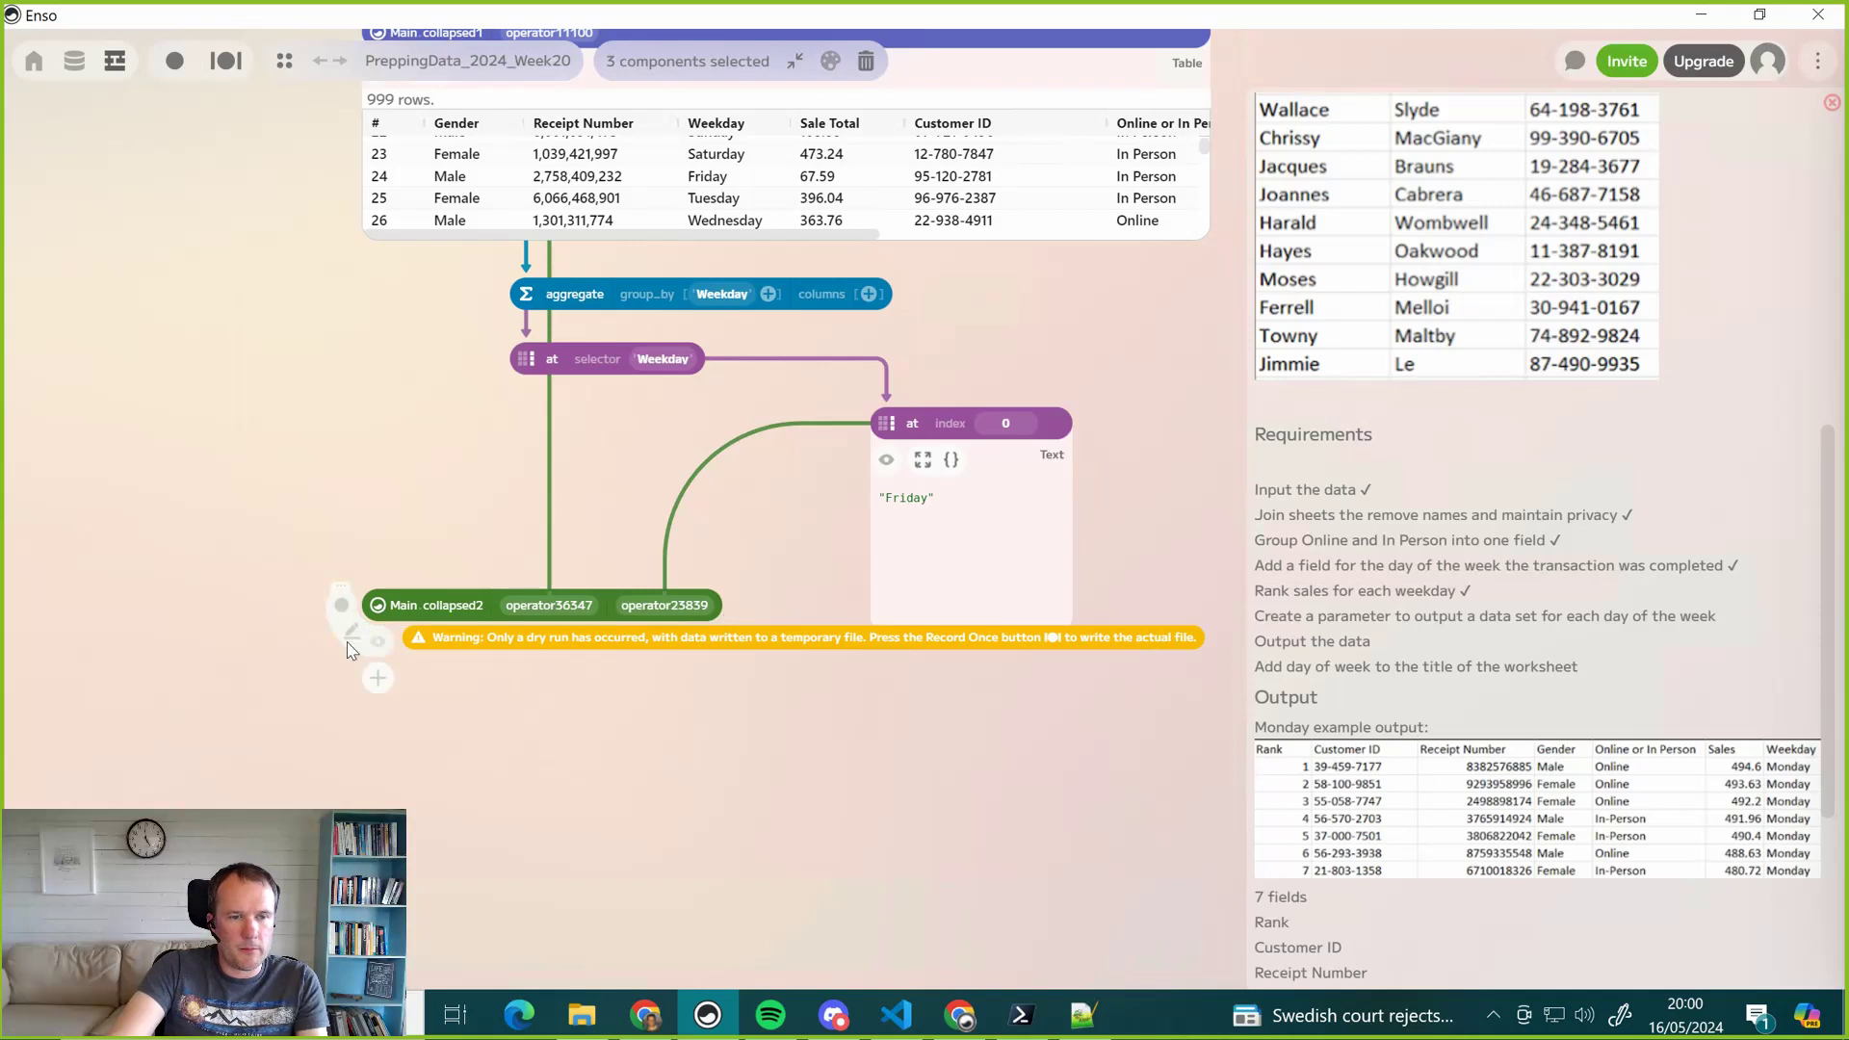
# Edit the new collapsed component's expression, replacing its last argument, operator23839, with the placeholder _
pyautogui.click(355, 640)
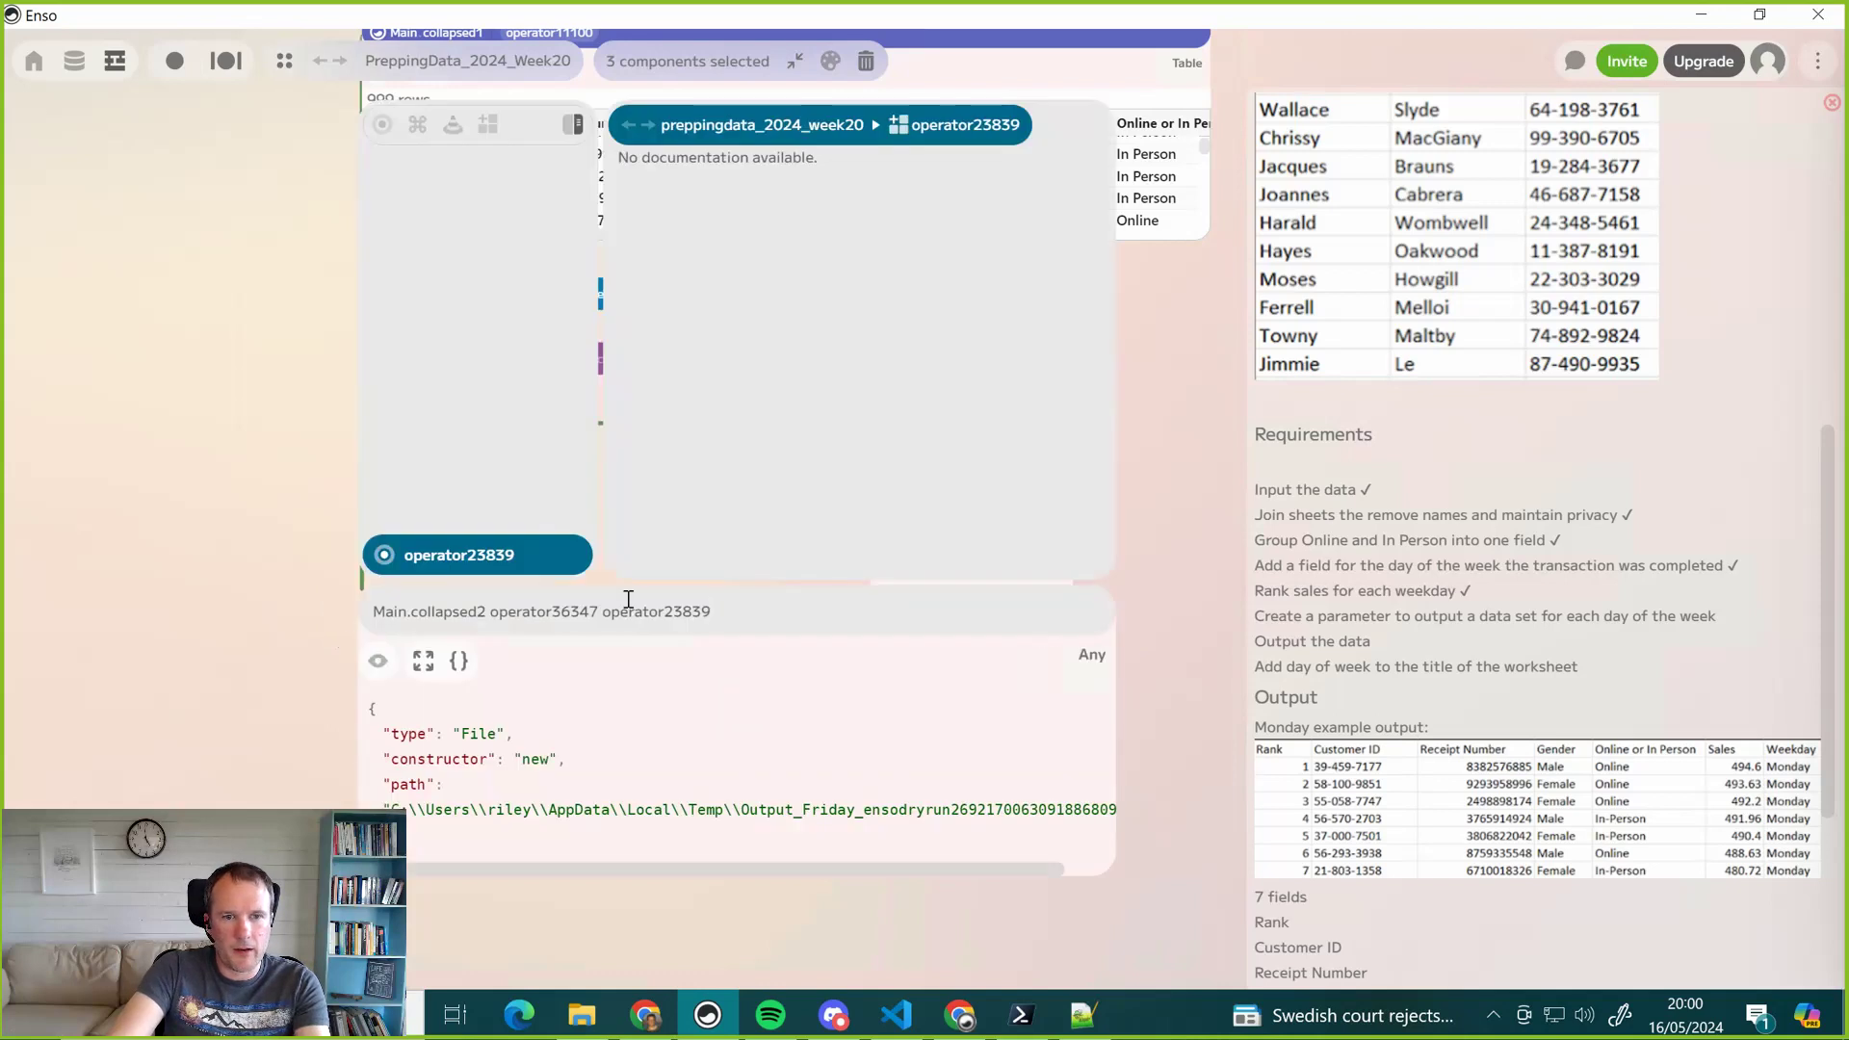
pyautogui.doubleClick(607, 611)
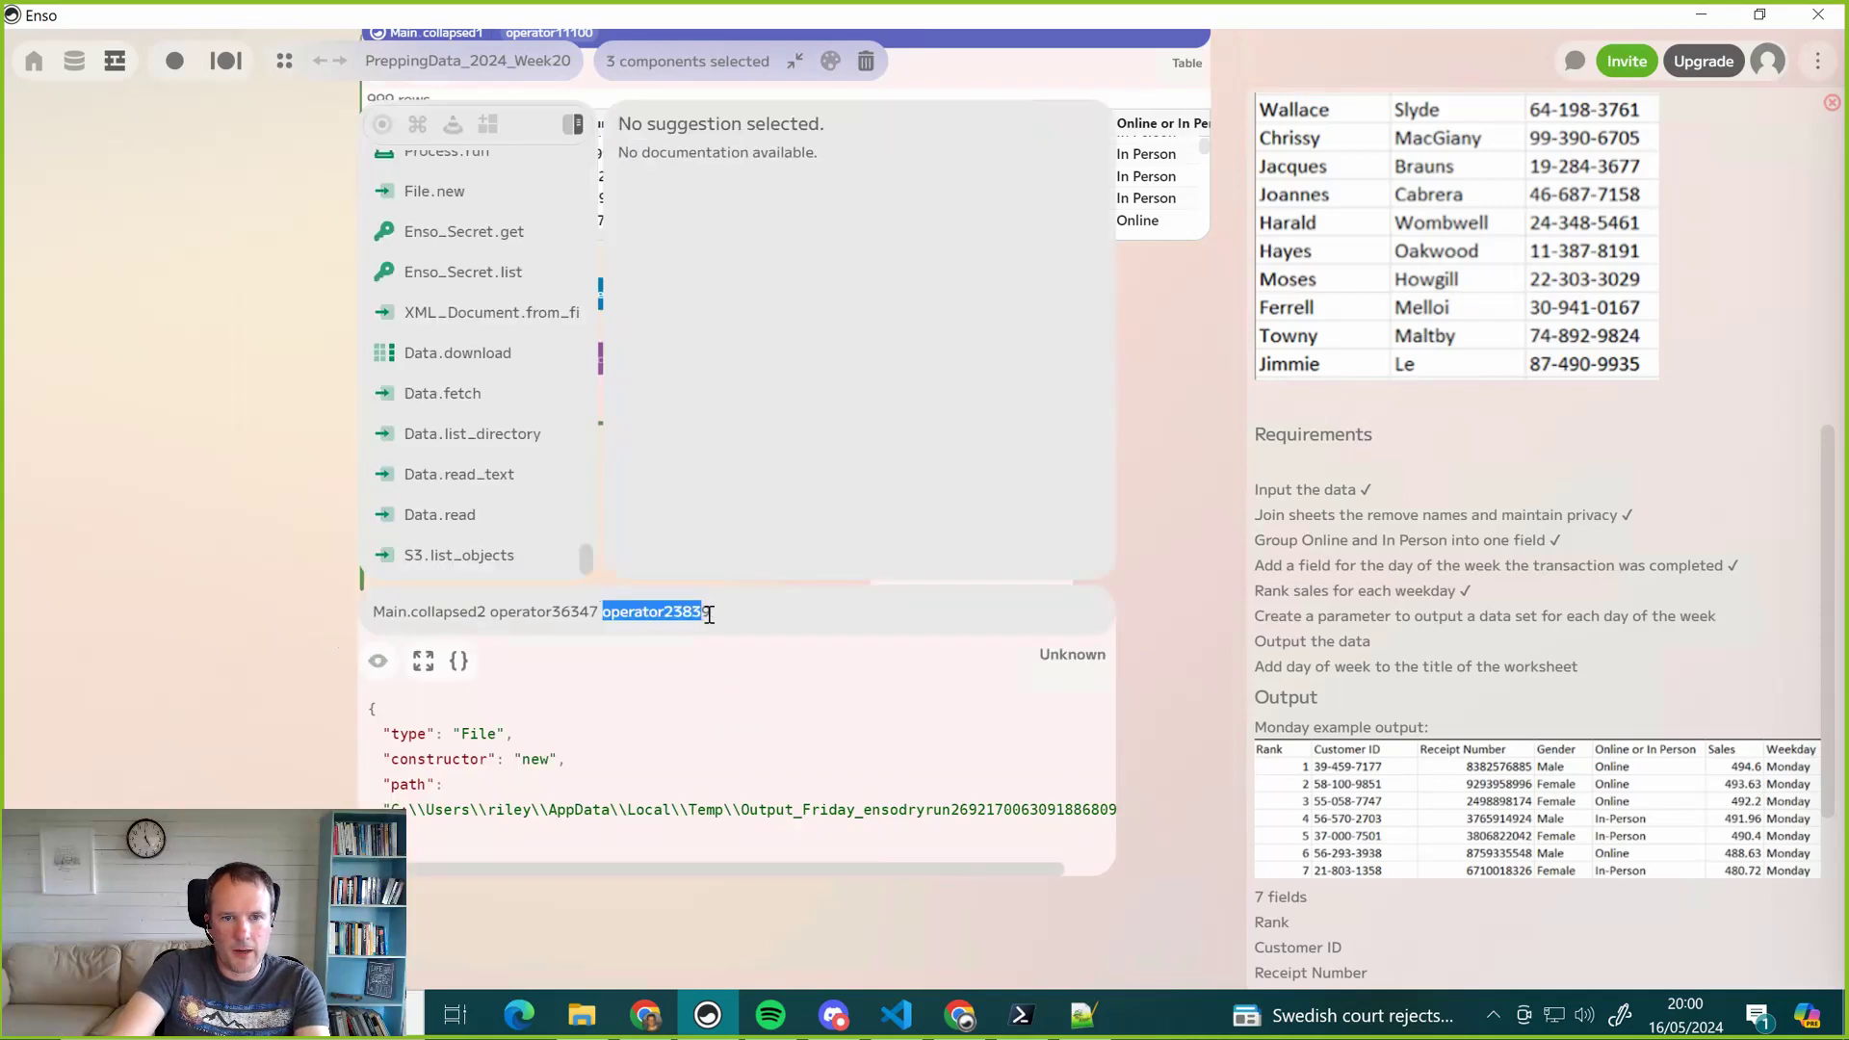
pyautogui.press('BackSpace')
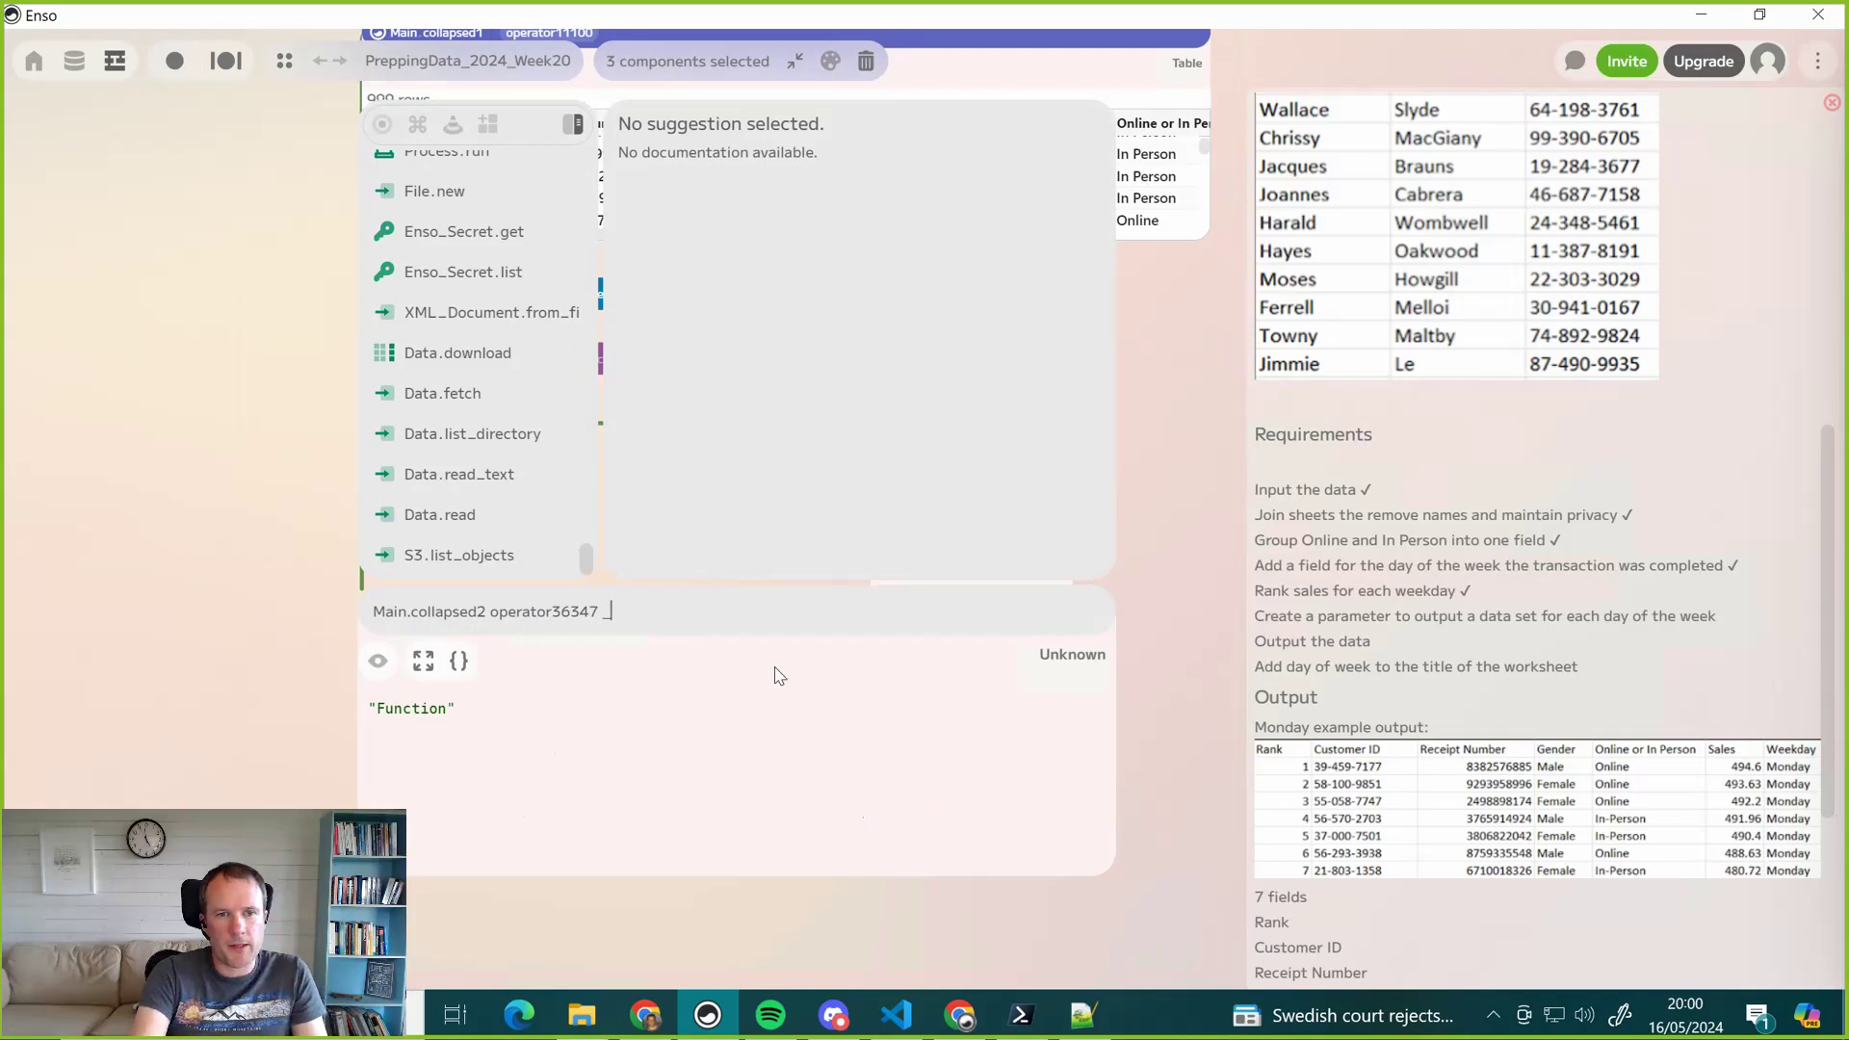
pyautogui.press('Escape')
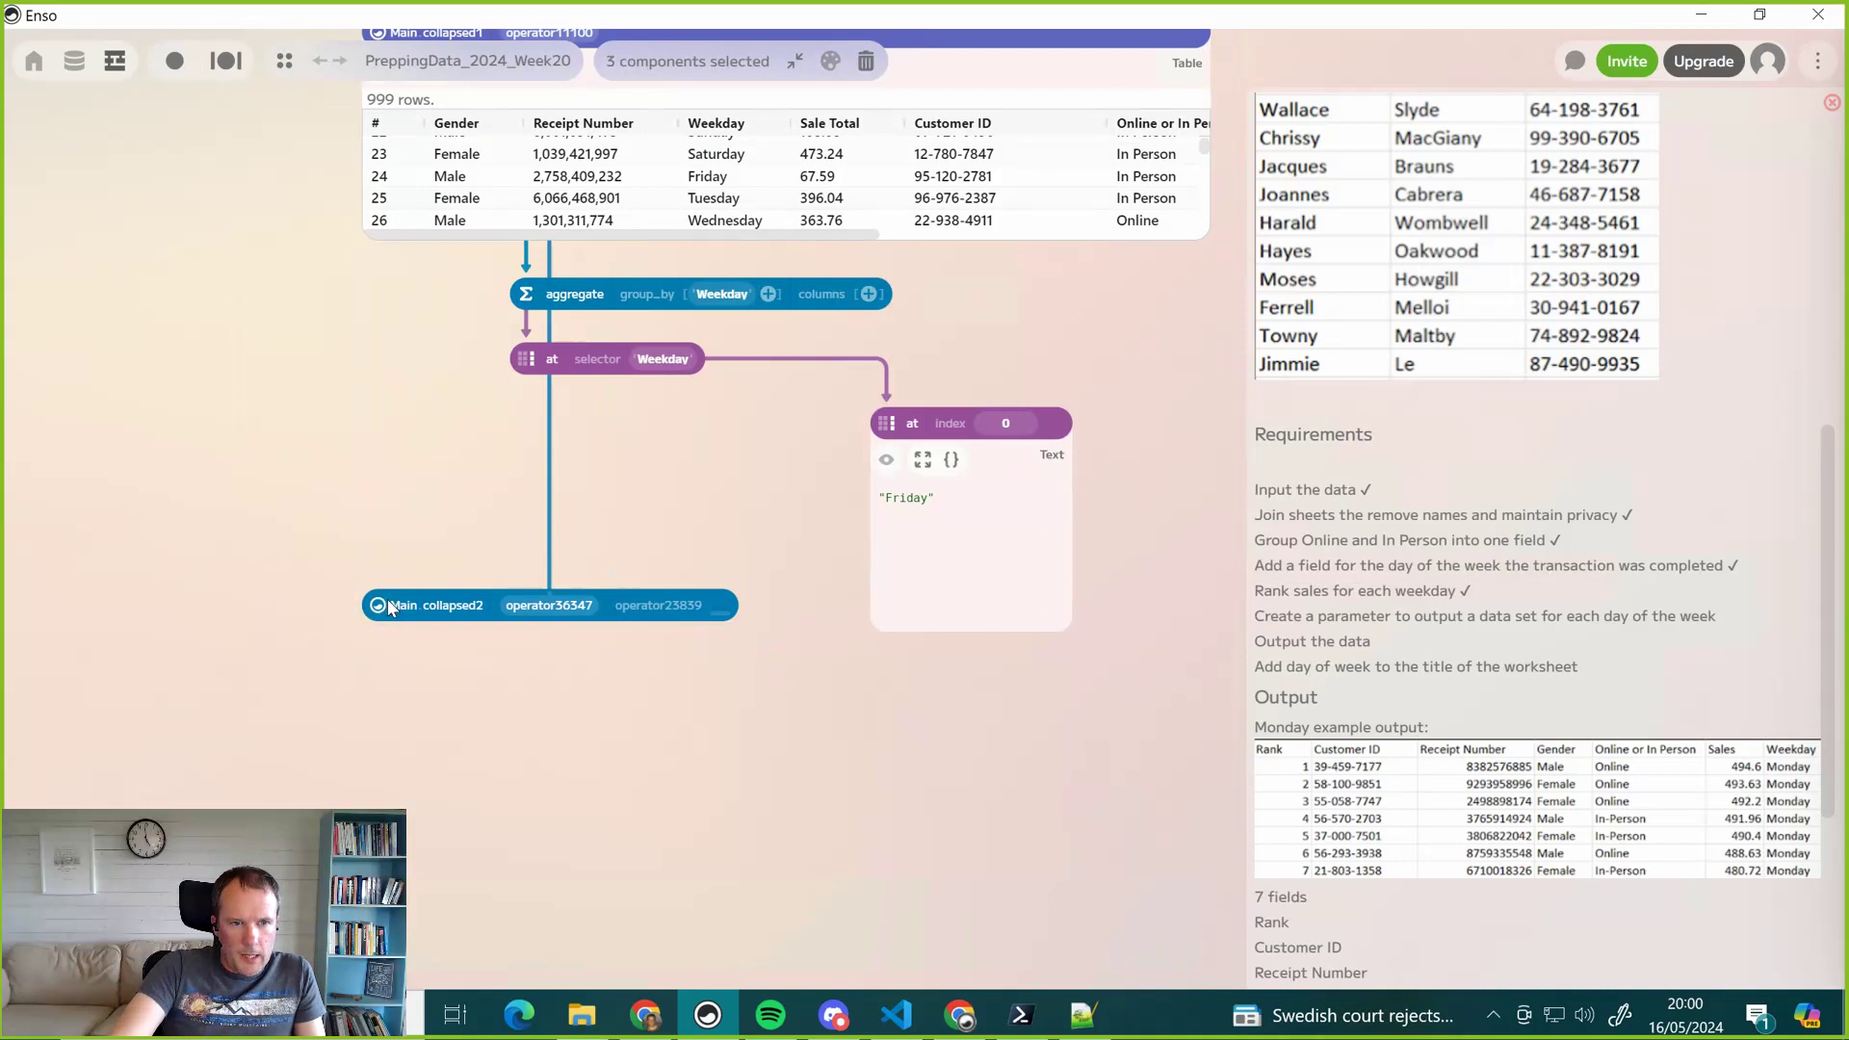
# Move the Main.collapsed2 and index 0 components apart and hide the table preview of Main.collapsed1
pyautogui.moveTo(382, 608); pyautogui.dragTo(461, 557)
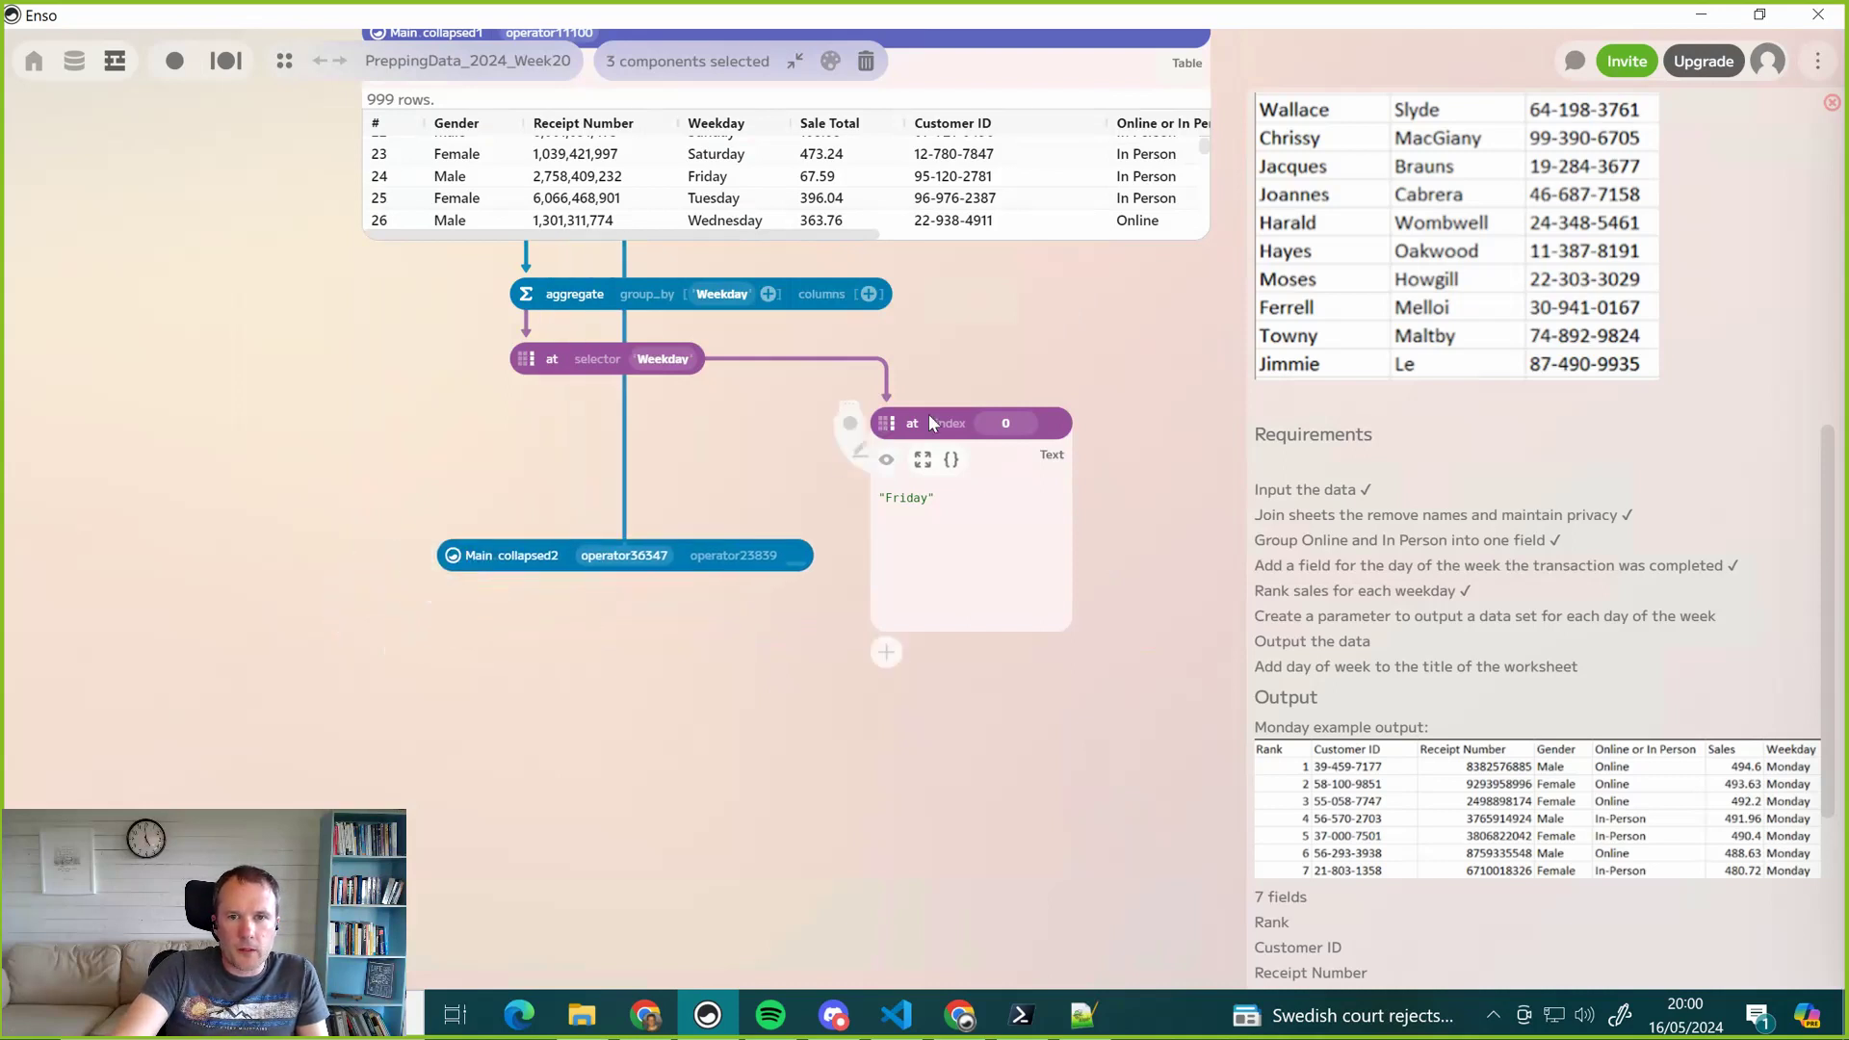
pyautogui.moveTo(929, 419); pyautogui.dragTo(1007, 403)
pyautogui.moveTo(478, 543); pyautogui.dragTo(551, 535)
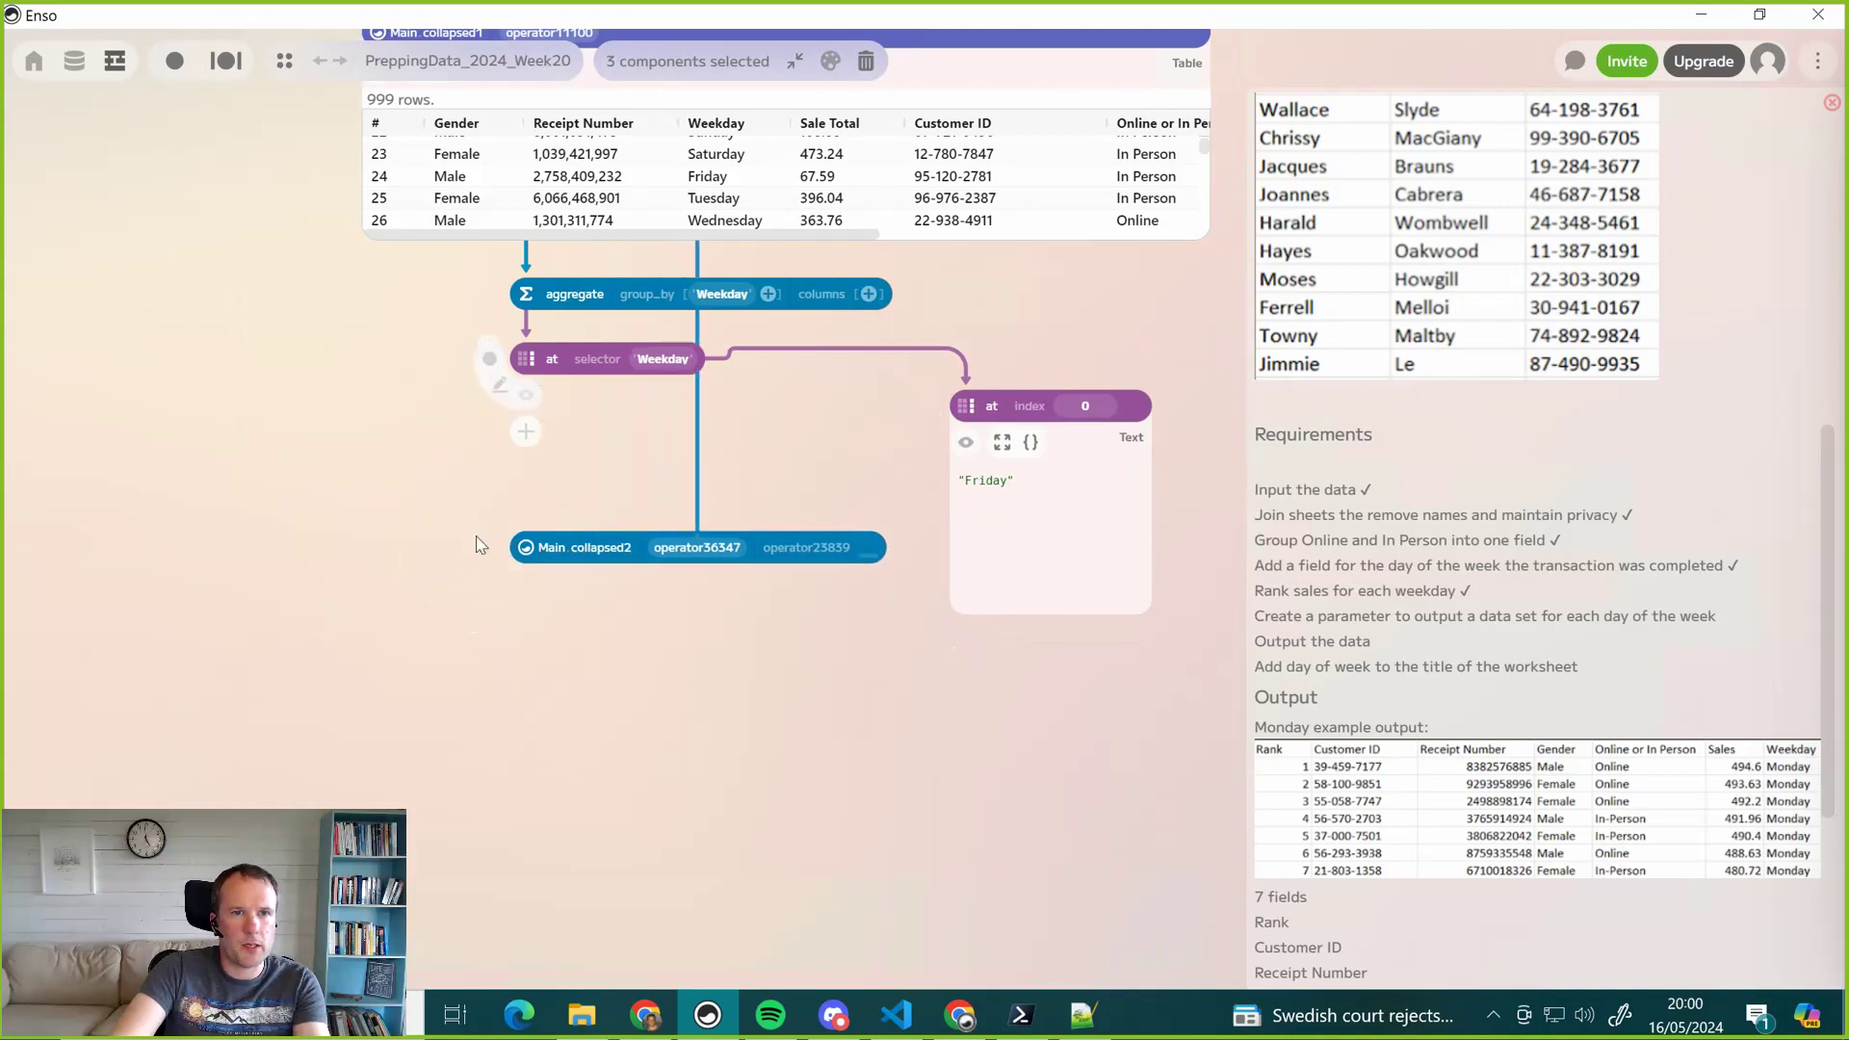
pyautogui.scroll(3, 378, 307)
pyautogui.click(377, 300)
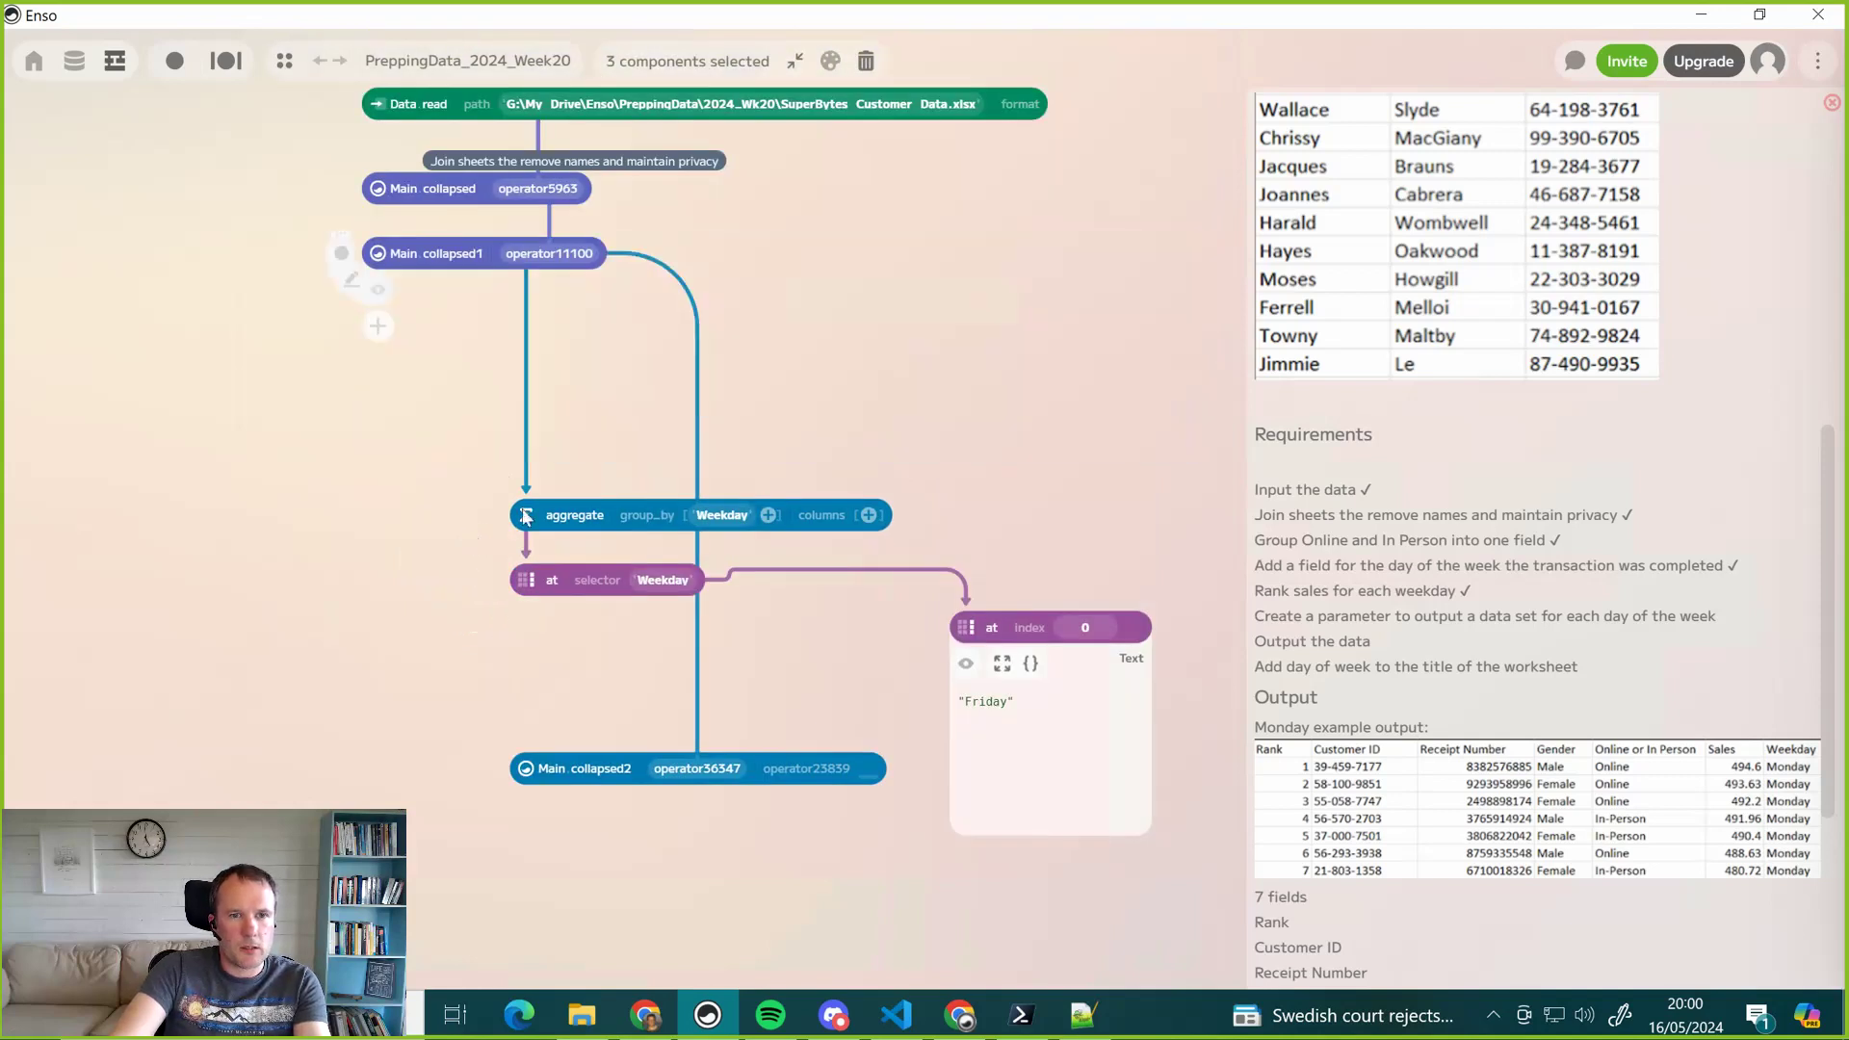
# Line up the aggregate and Weekday selector components beneath Main.collapsed1, move index 0 closer, and hide its preview
pyautogui.moveTo(528, 516); pyautogui.dragTo(465, 359)
pyautogui.moveTo(526, 566); pyautogui.dragTo(463, 439)
pyautogui.moveTo(462, 357); pyautogui.dragTo(377, 337)
pyautogui.moveTo(449, 454); pyautogui.dragTo(365, 429)
pyautogui.moveTo(964, 634); pyautogui.dragTo(860, 498)
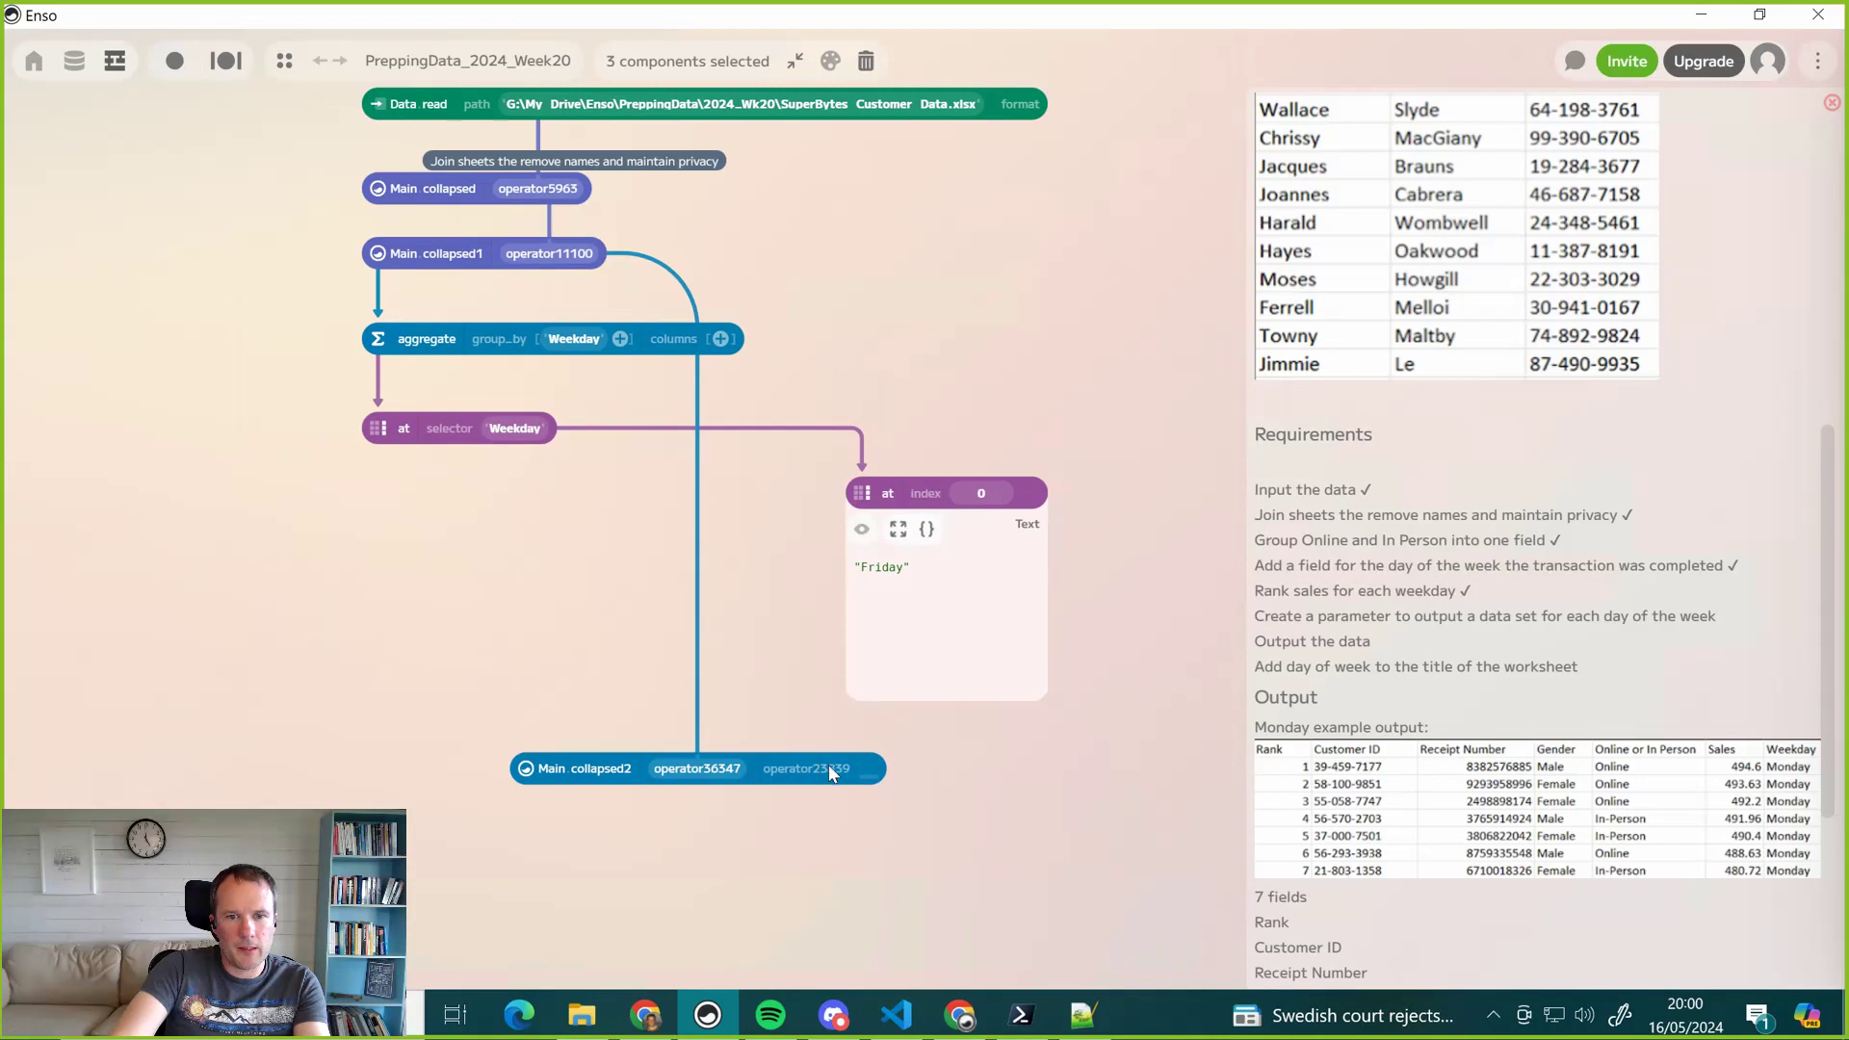
pyautogui.click(862, 530)
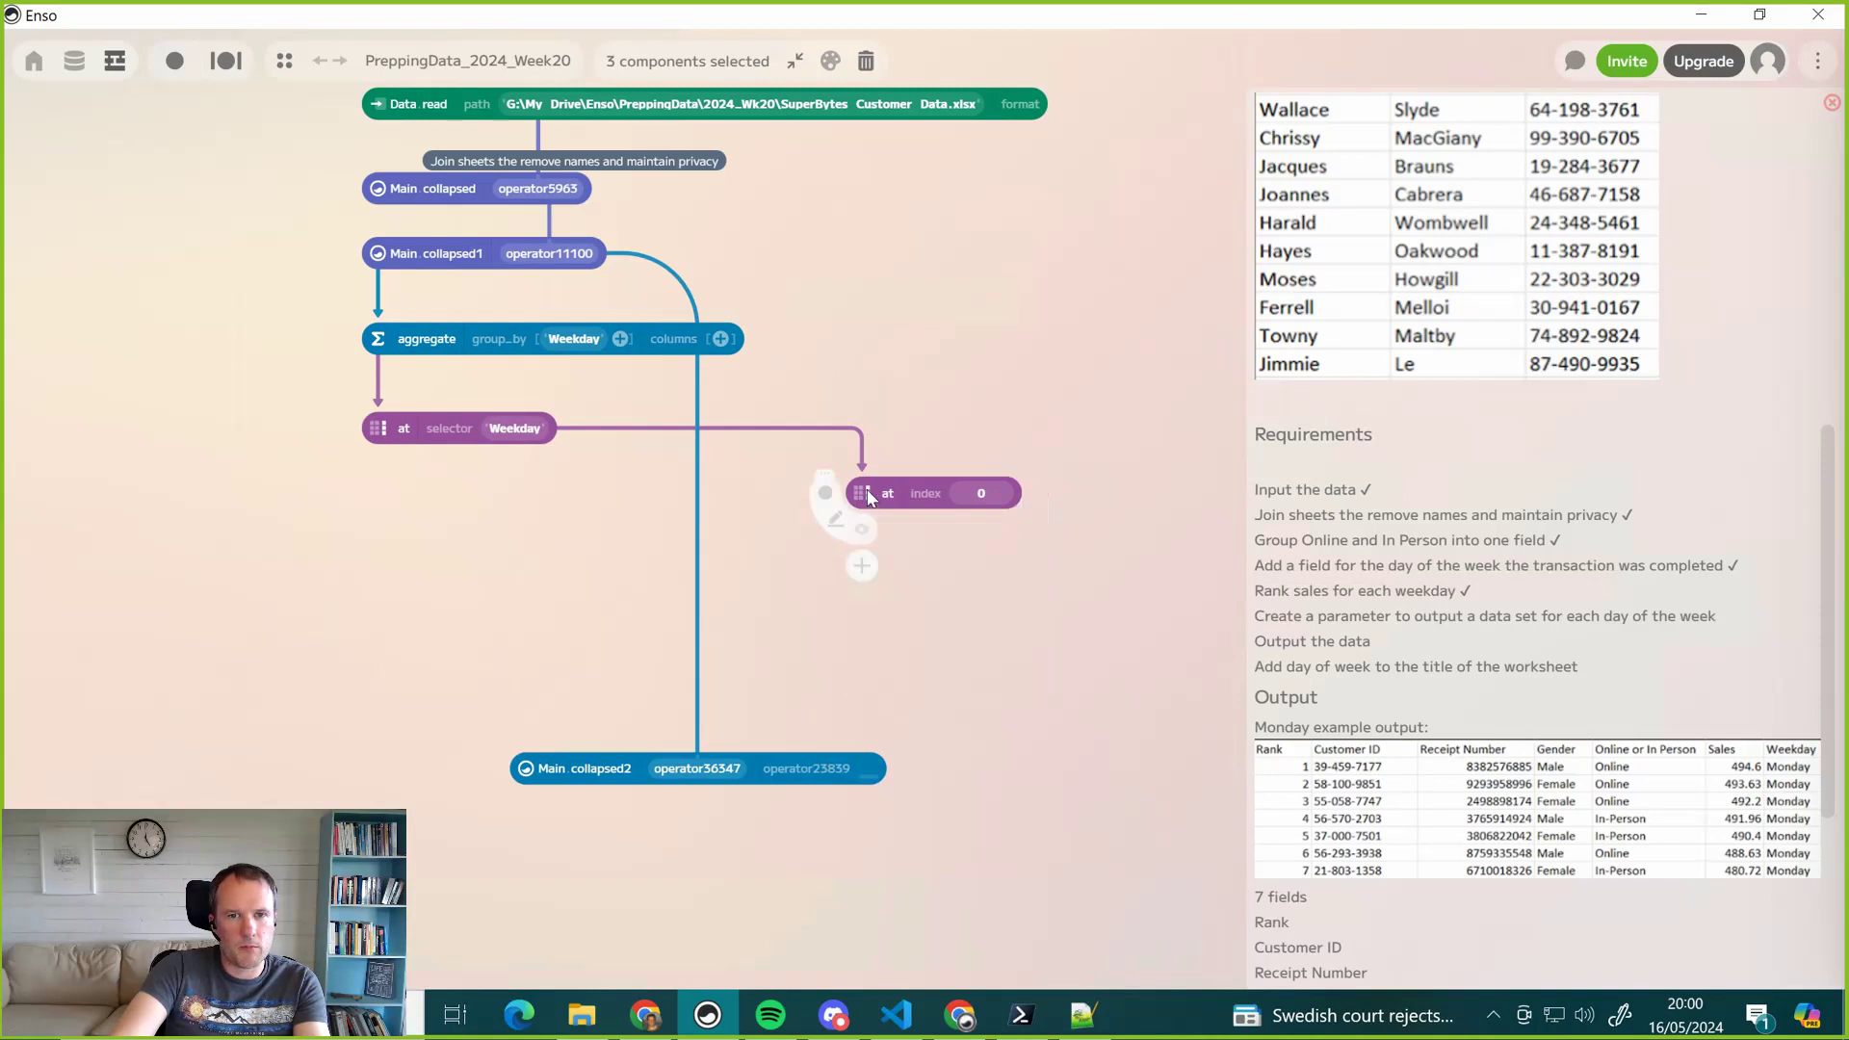
# Add a map component to the Weekday selector, place it lower down, and connect Main.collapsed2 to its function input
pyautogui.click(518, 795)
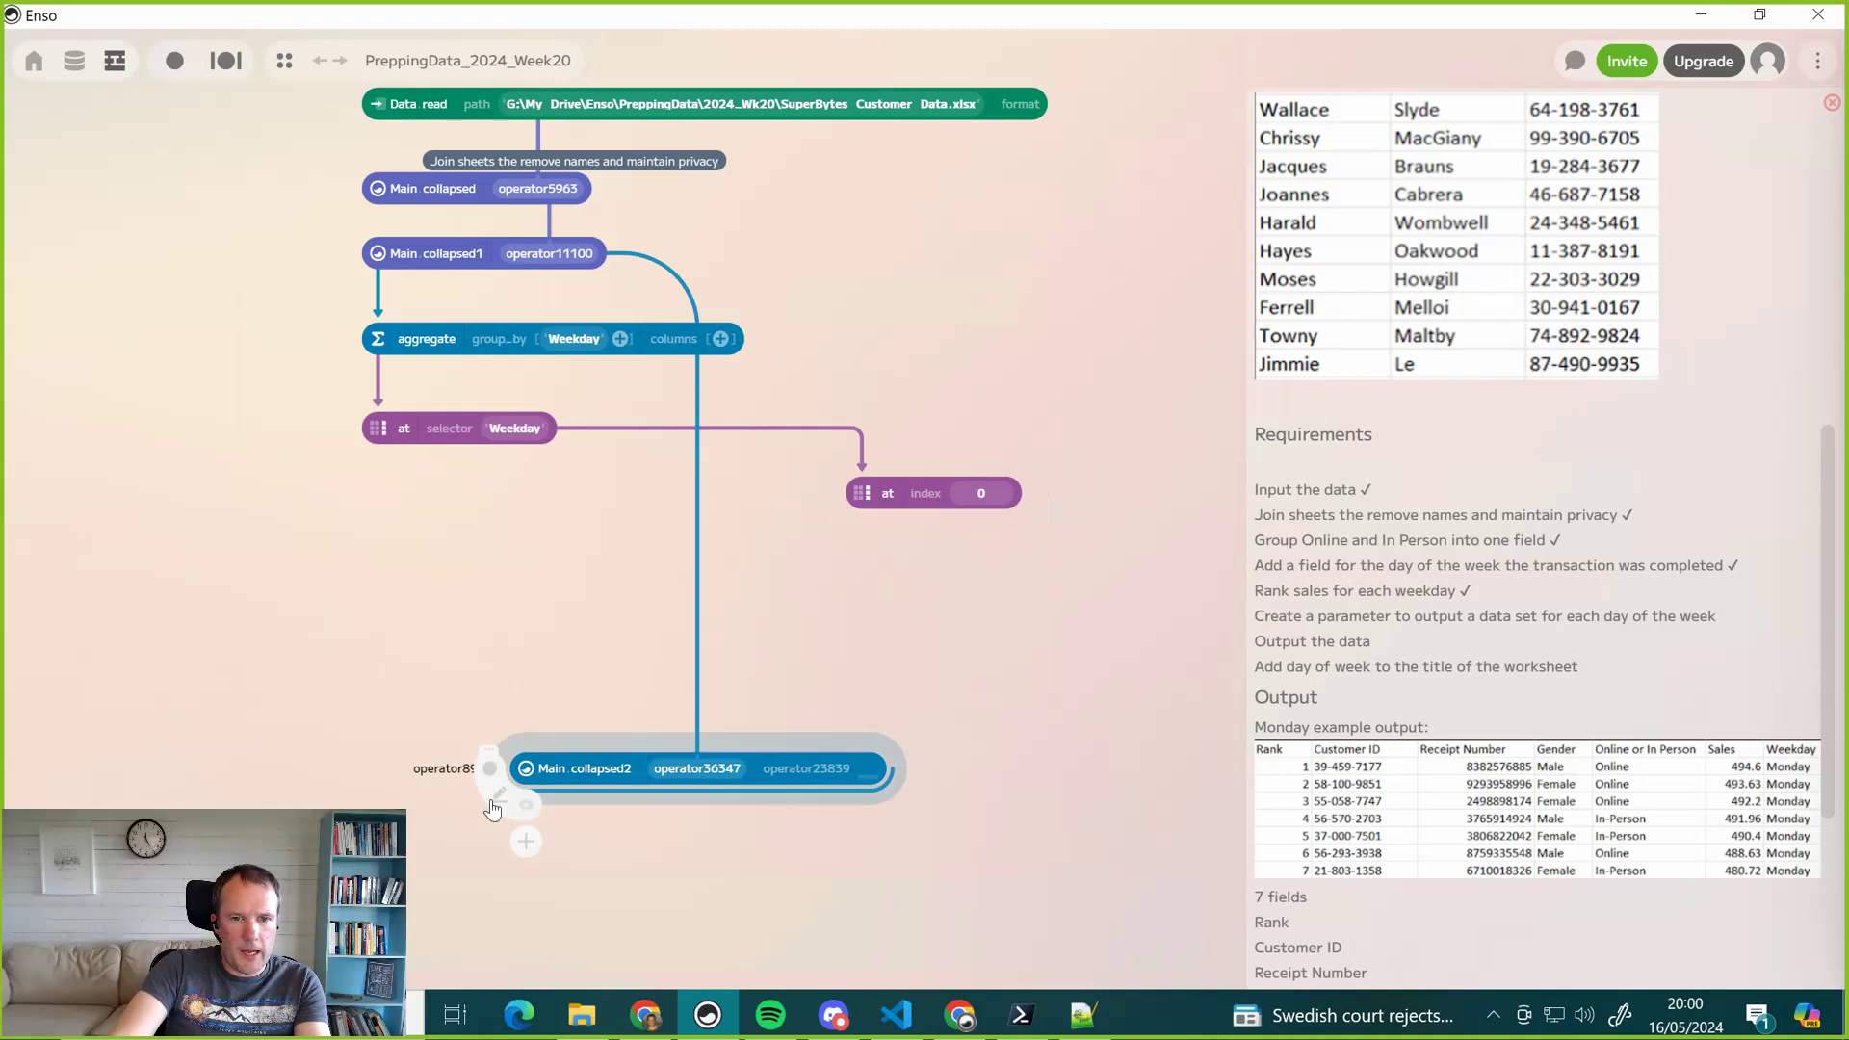
pyautogui.click(378, 497)
pyautogui.write('map')
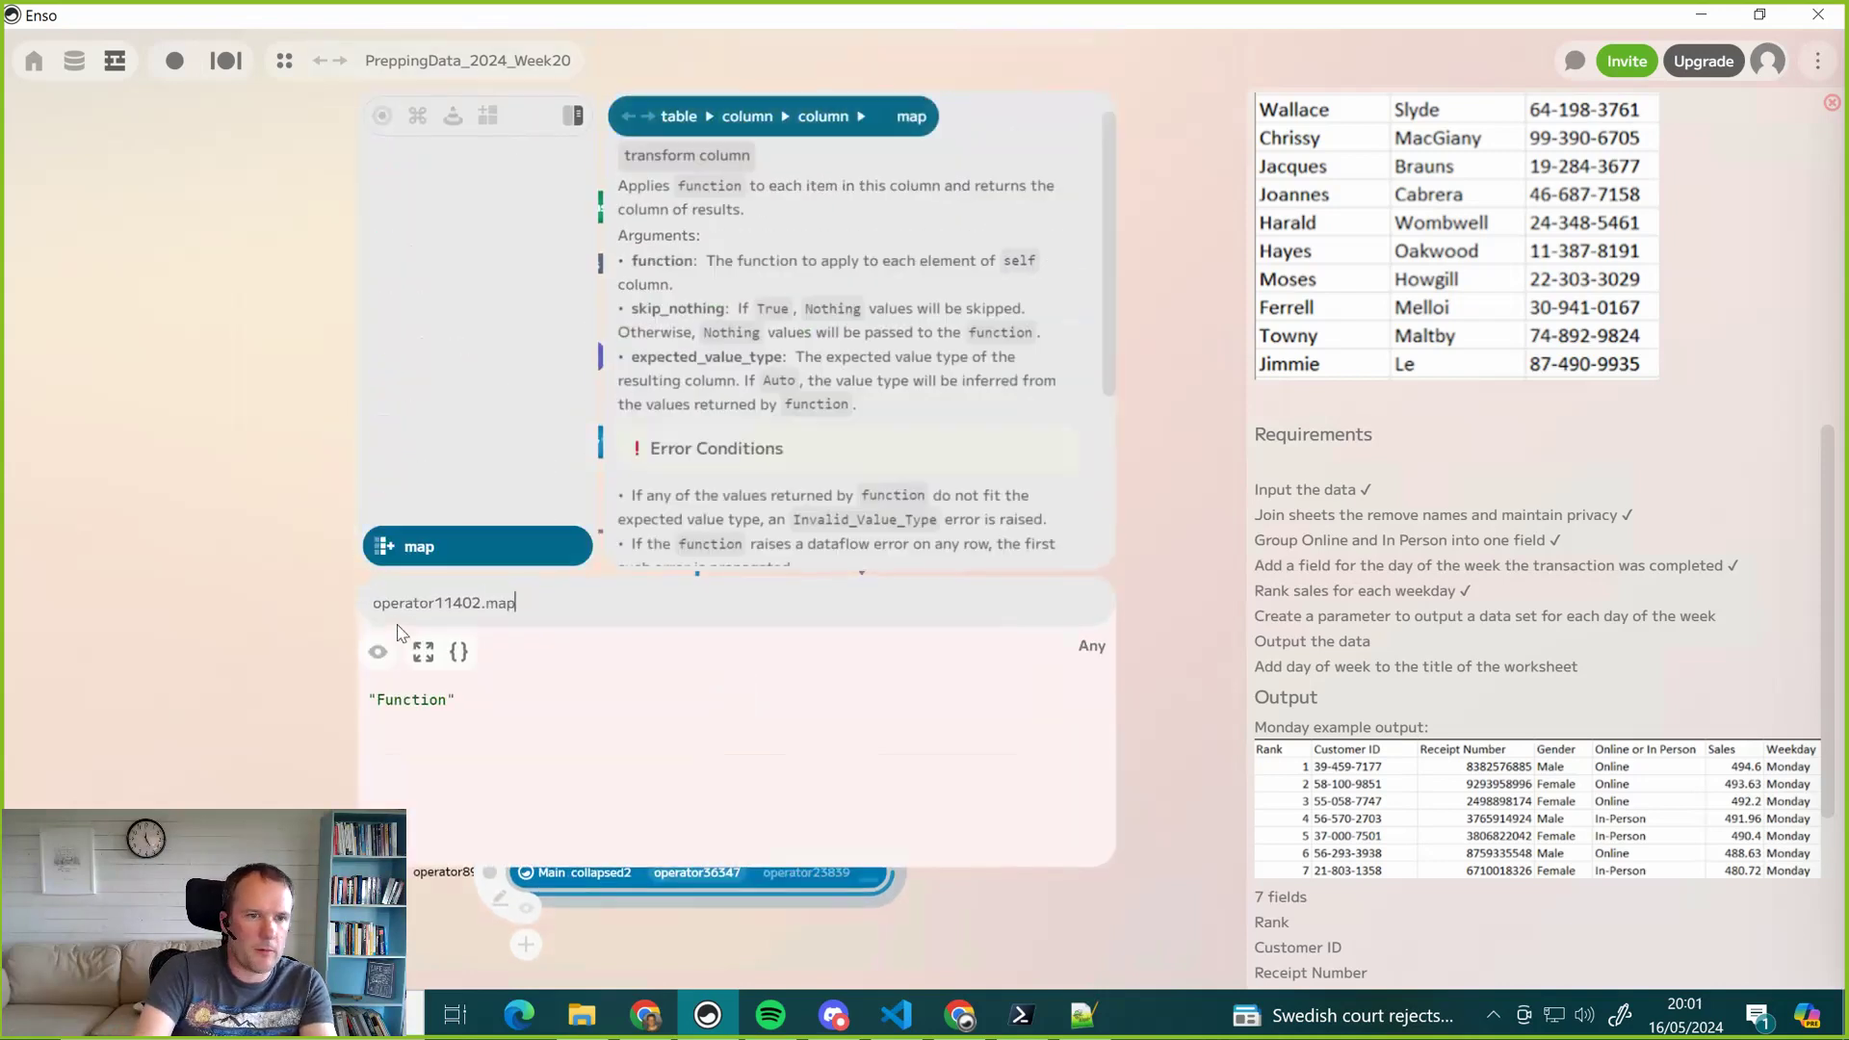
pyautogui.press('Return')
pyautogui.moveTo(379, 591); pyautogui.dragTo(379, 715)
pyautogui.moveTo(524, 872); pyautogui.dragTo(460, 628)
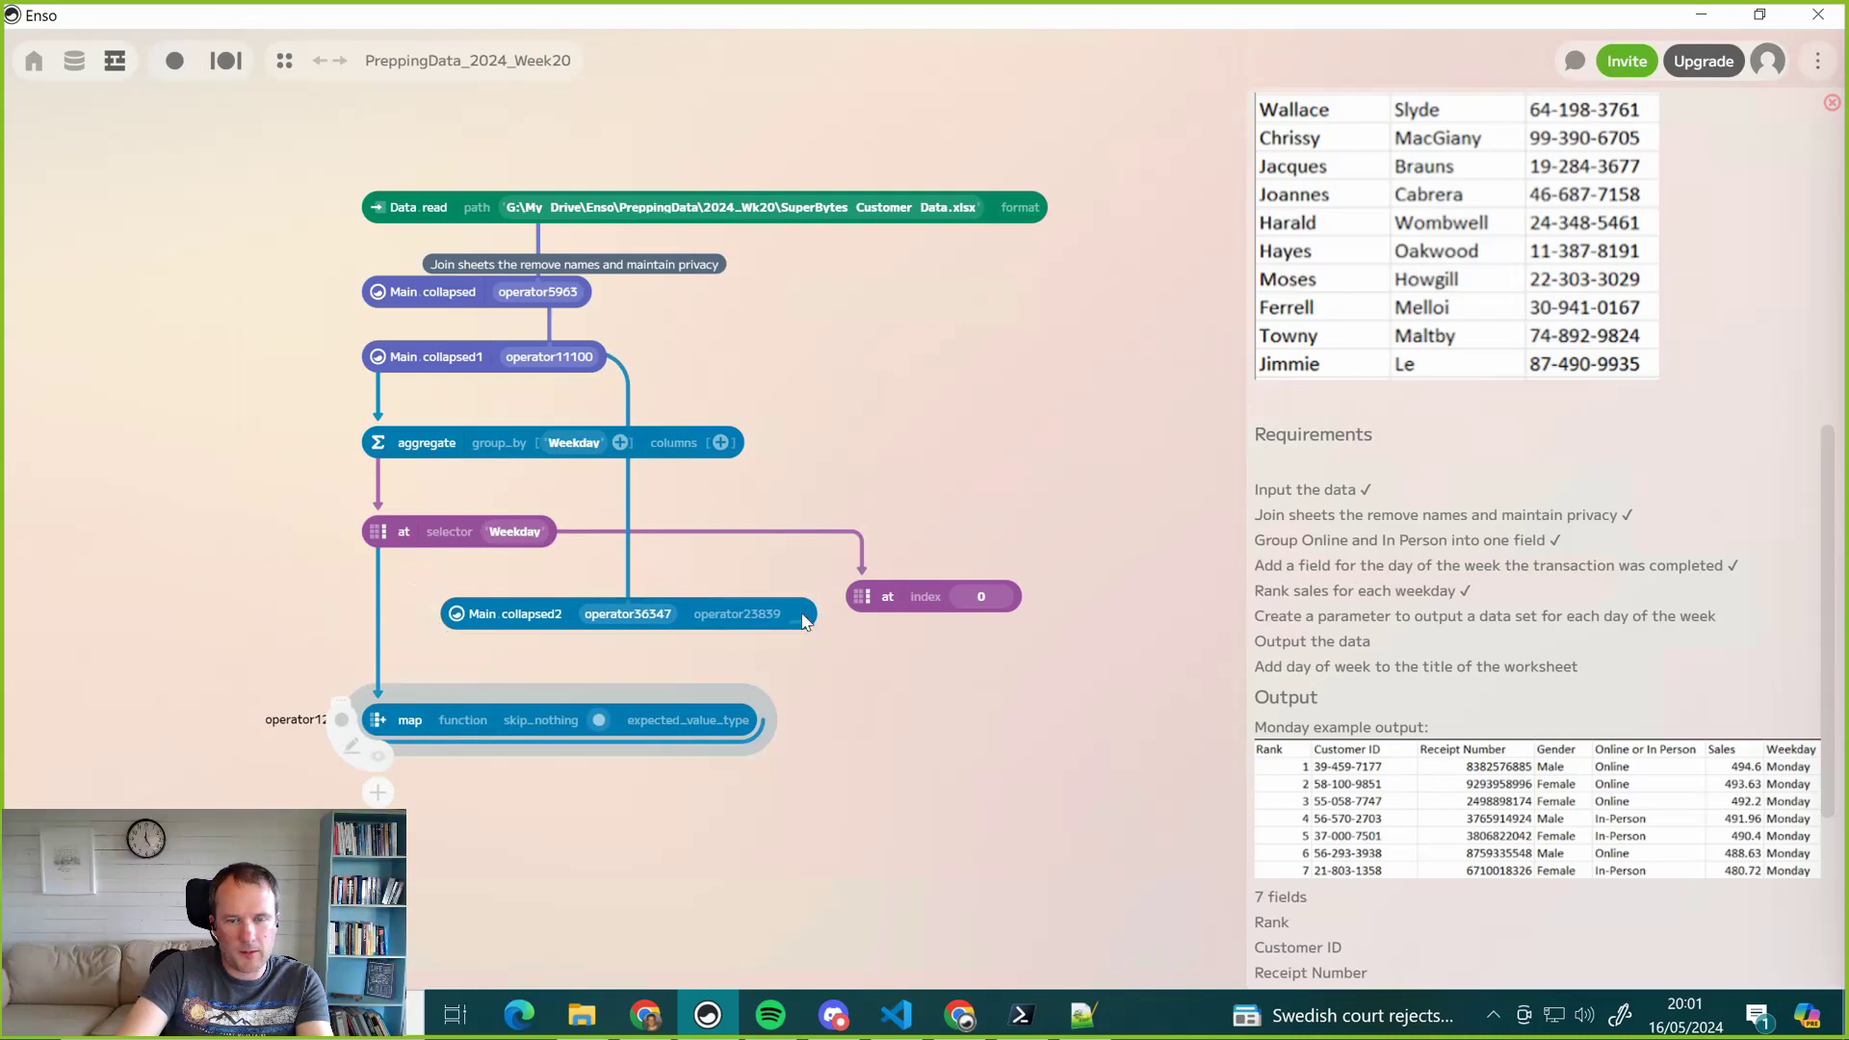
pyautogui.moveTo(506, 644); pyautogui.dragTo(464, 722)
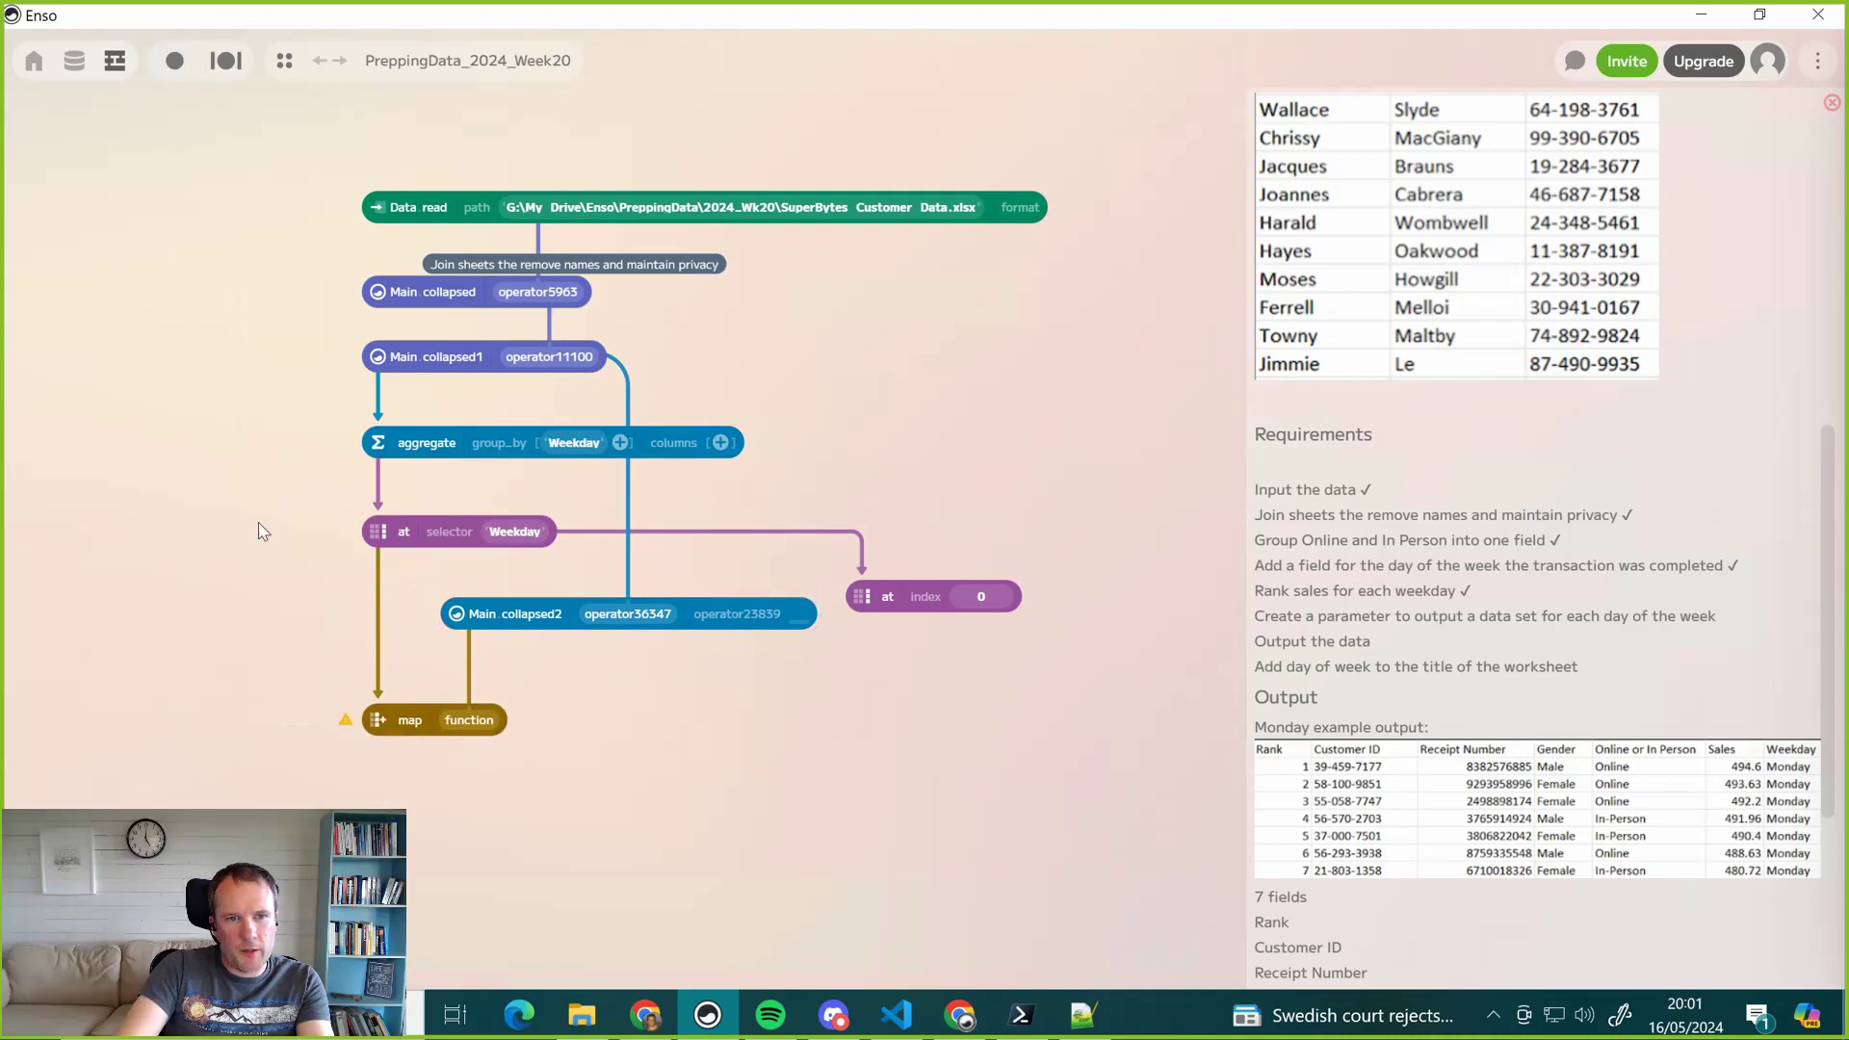
# Preview the Weekday column's values, hide the preview again, and tidy the spacing of Main.collapsed2 and map
pyautogui.click(376, 574)
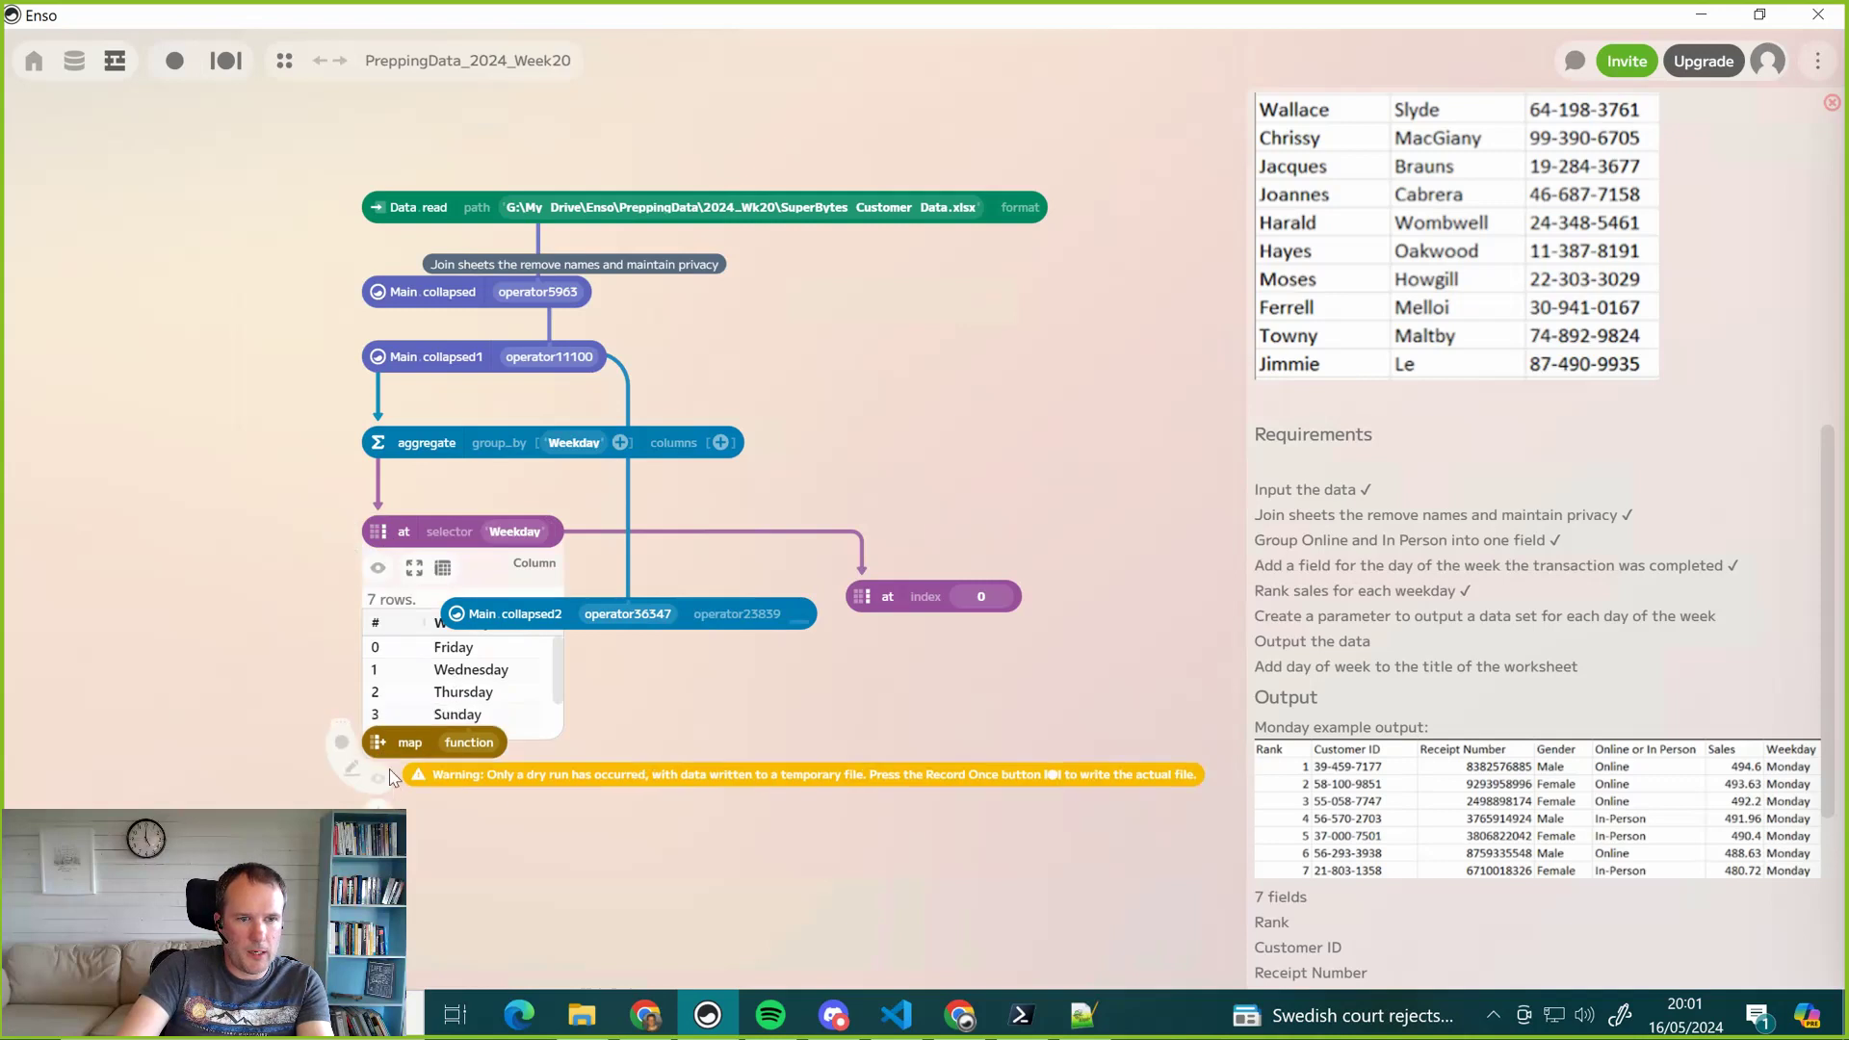
pyautogui.click(376, 569)
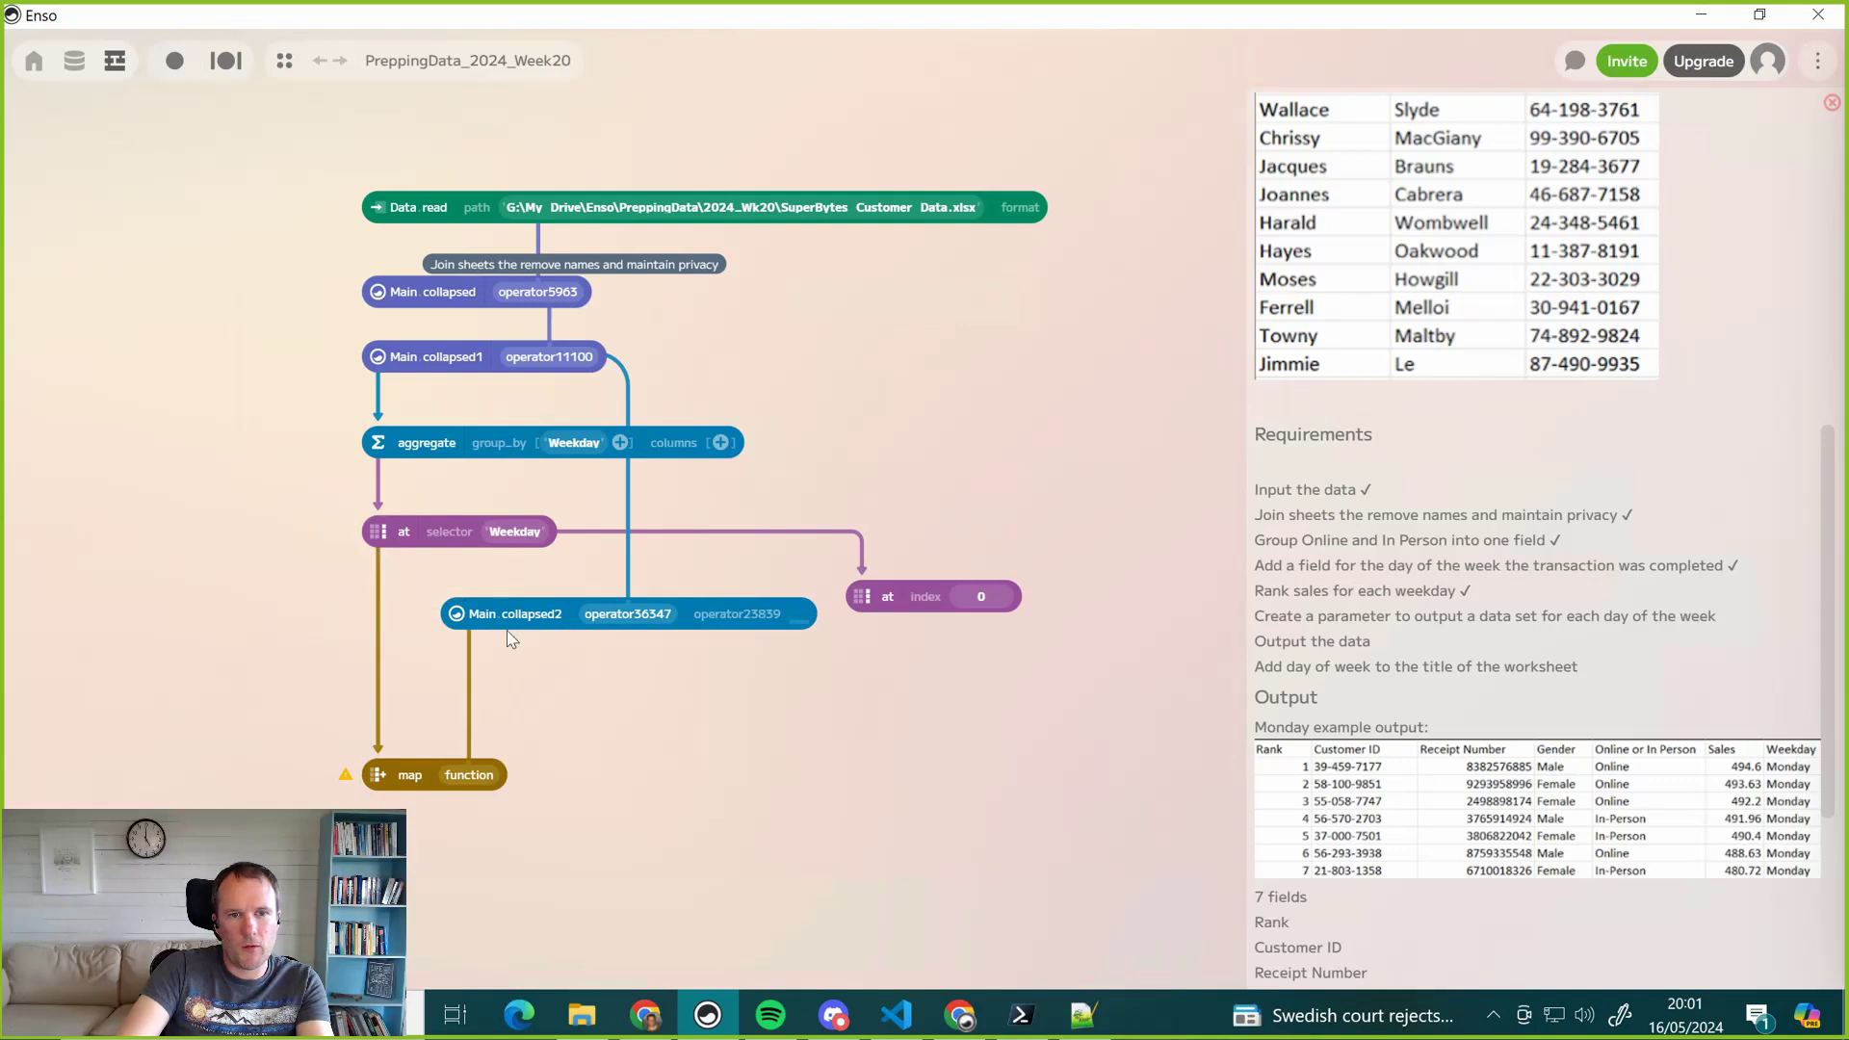
pyautogui.moveTo(466, 618); pyautogui.dragTo(466, 633)
pyautogui.moveTo(378, 779); pyautogui.dragTo(377, 716)
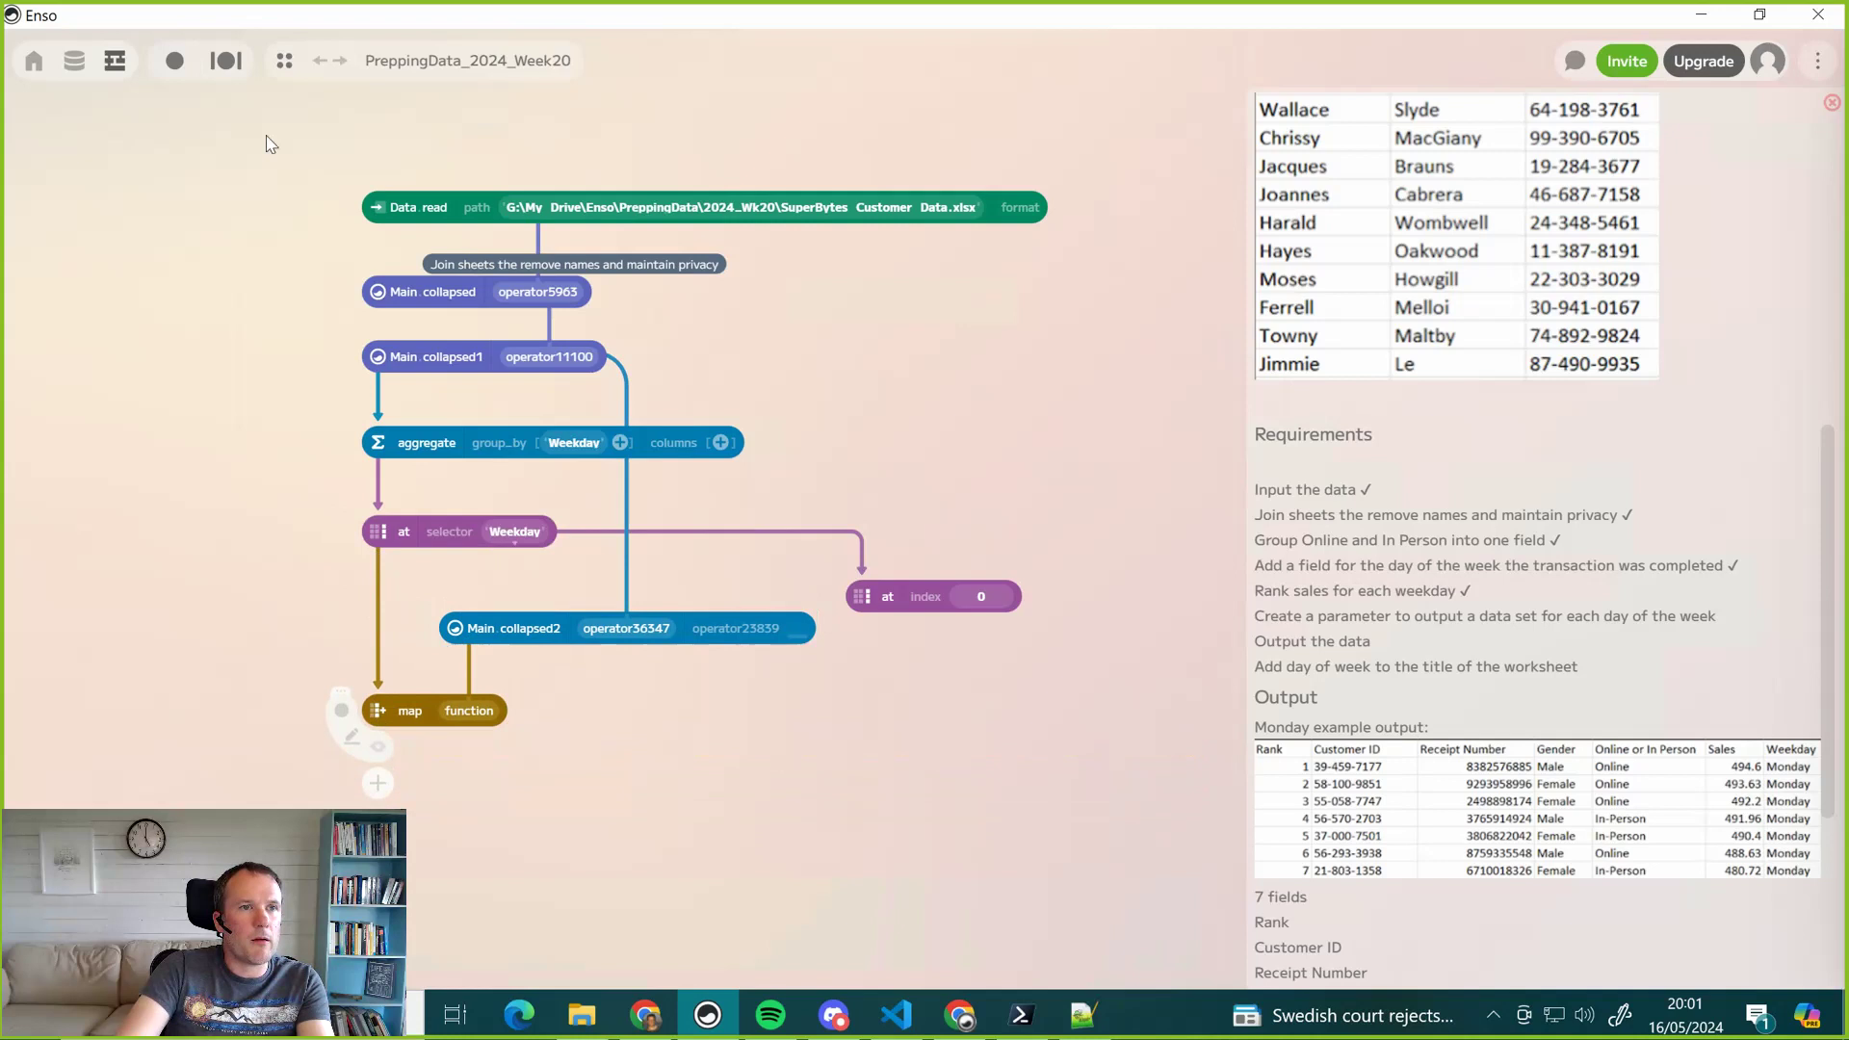
# Run the workflow once with writing enabled, check the 2024_Wk20 folder in File Explorer for each weekday's CSV, and close the folder
pyautogui.click(224, 69)
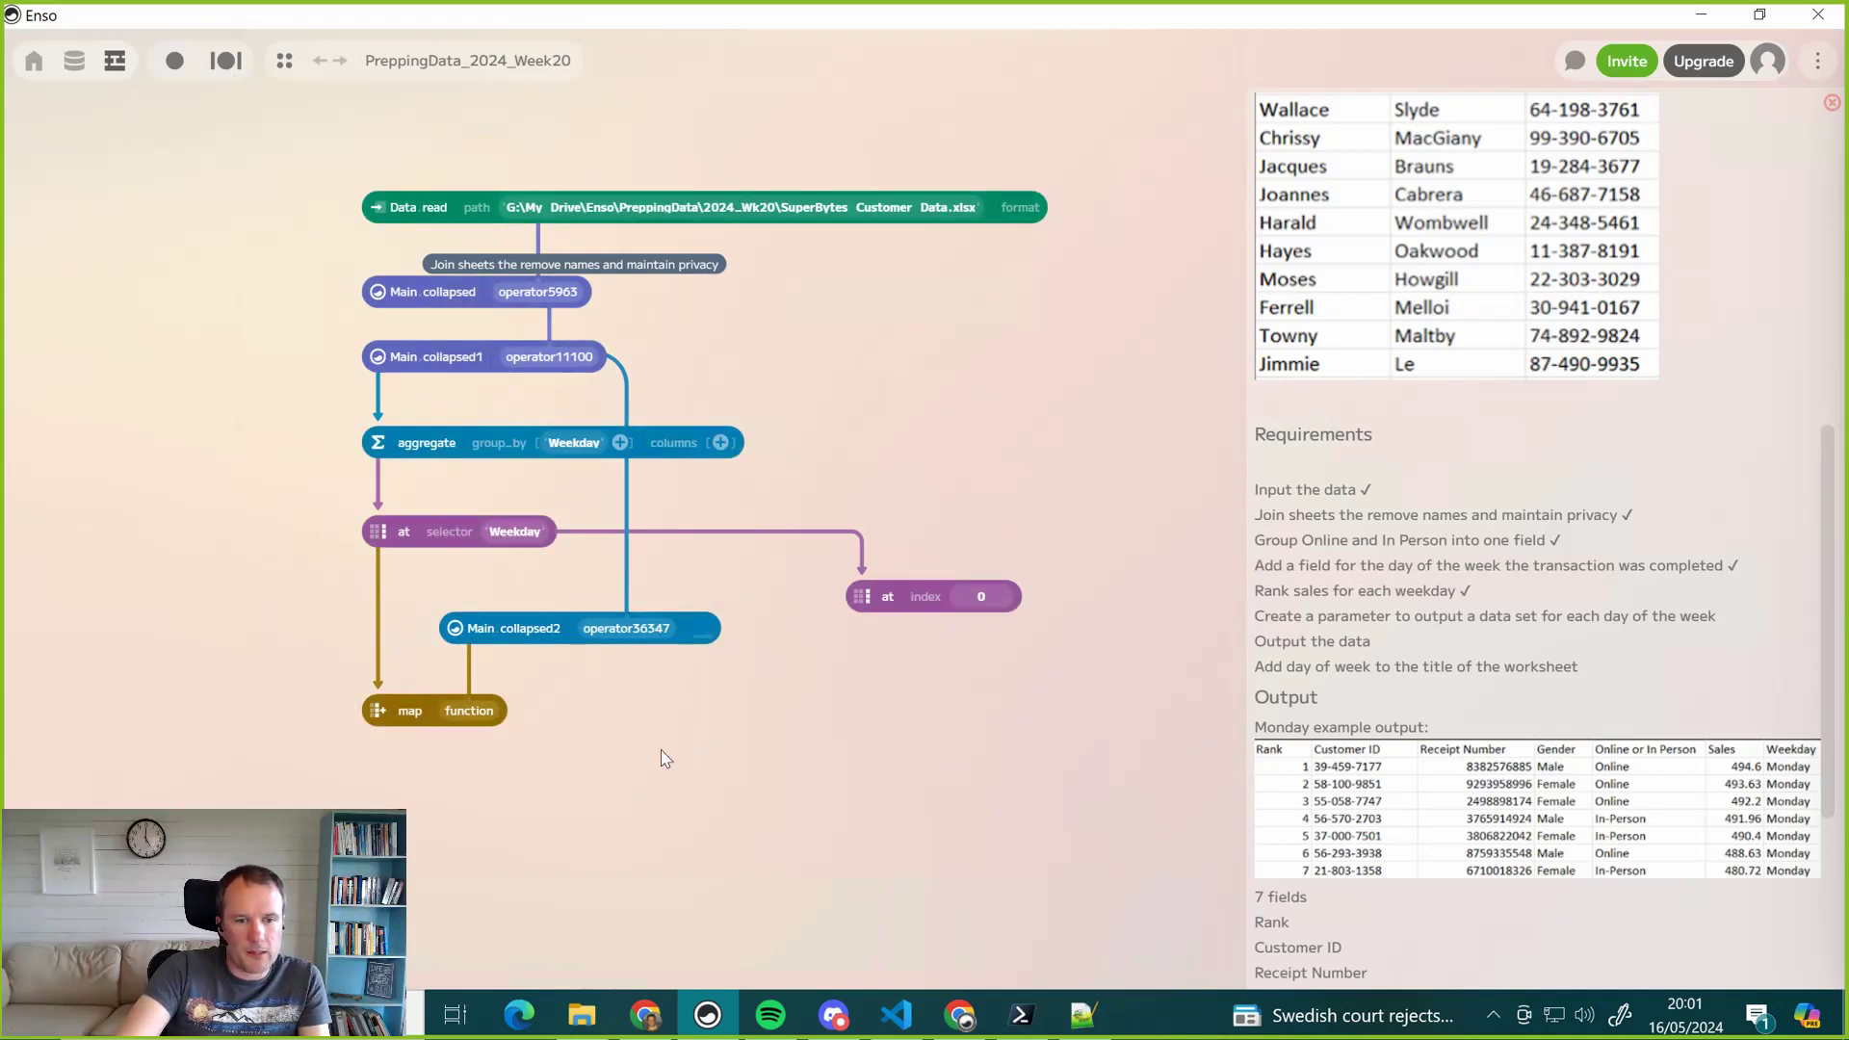
pyautogui.click(583, 1028)
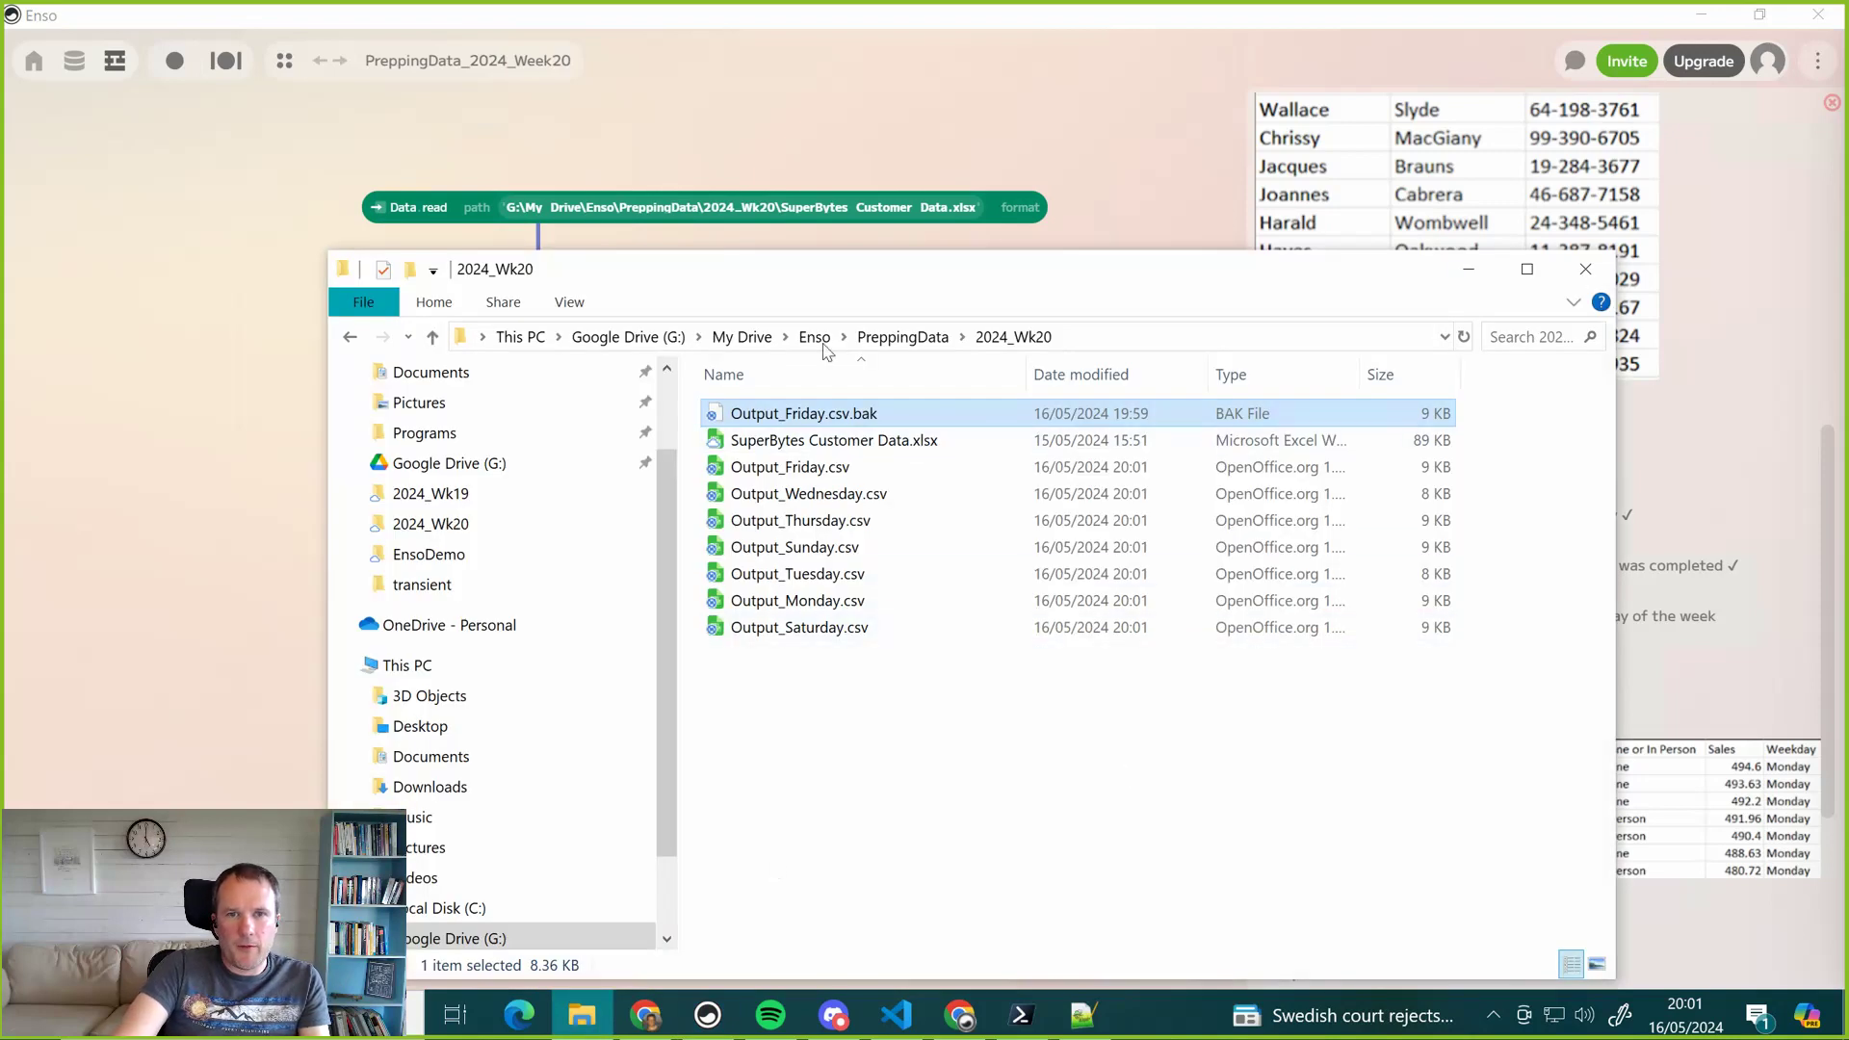
pyautogui.moveTo(839, 275); pyautogui.dragTo(678, 189)
pyautogui.click(643, 358)
pyautogui.click(677, 526)
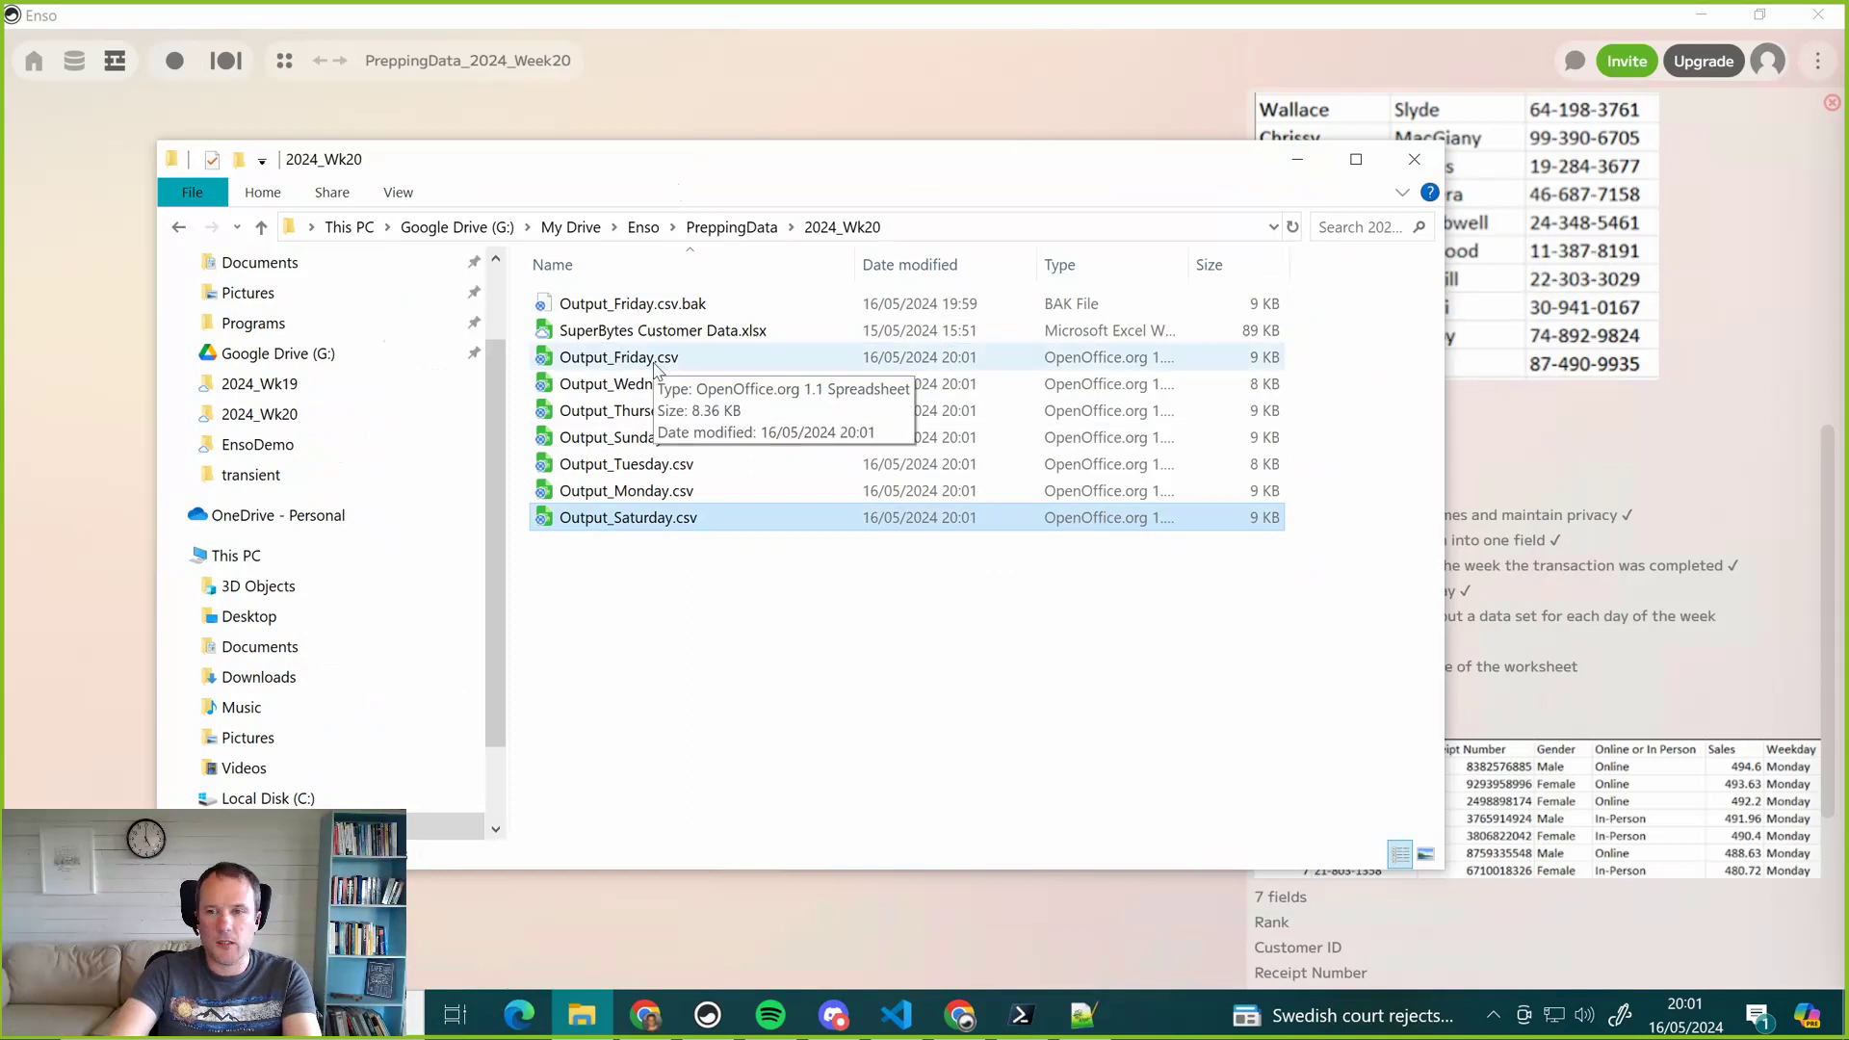
pyautogui.click(1410, 161)
# Add a check mark after the "Output the data" requirement, close the emoji picker, and return to the start of the notes
pyautogui.click(1377, 653)
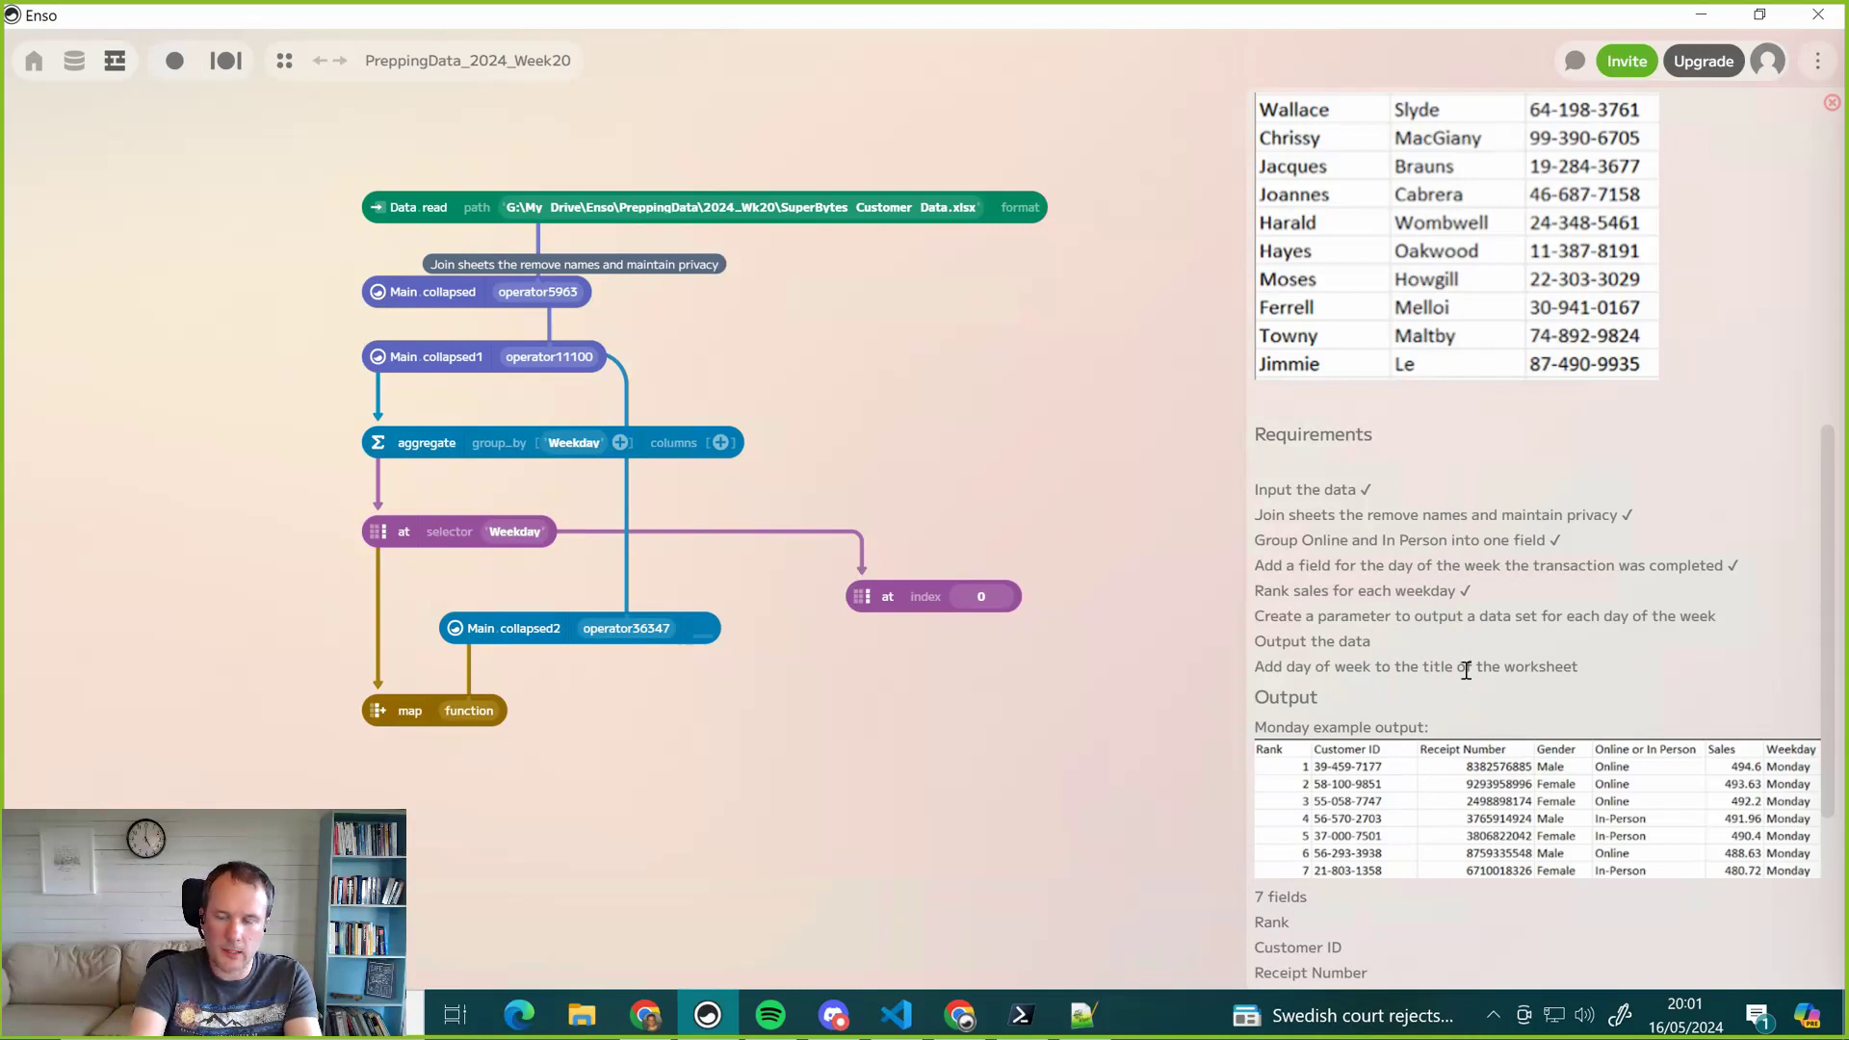
pyautogui.press('super+period')
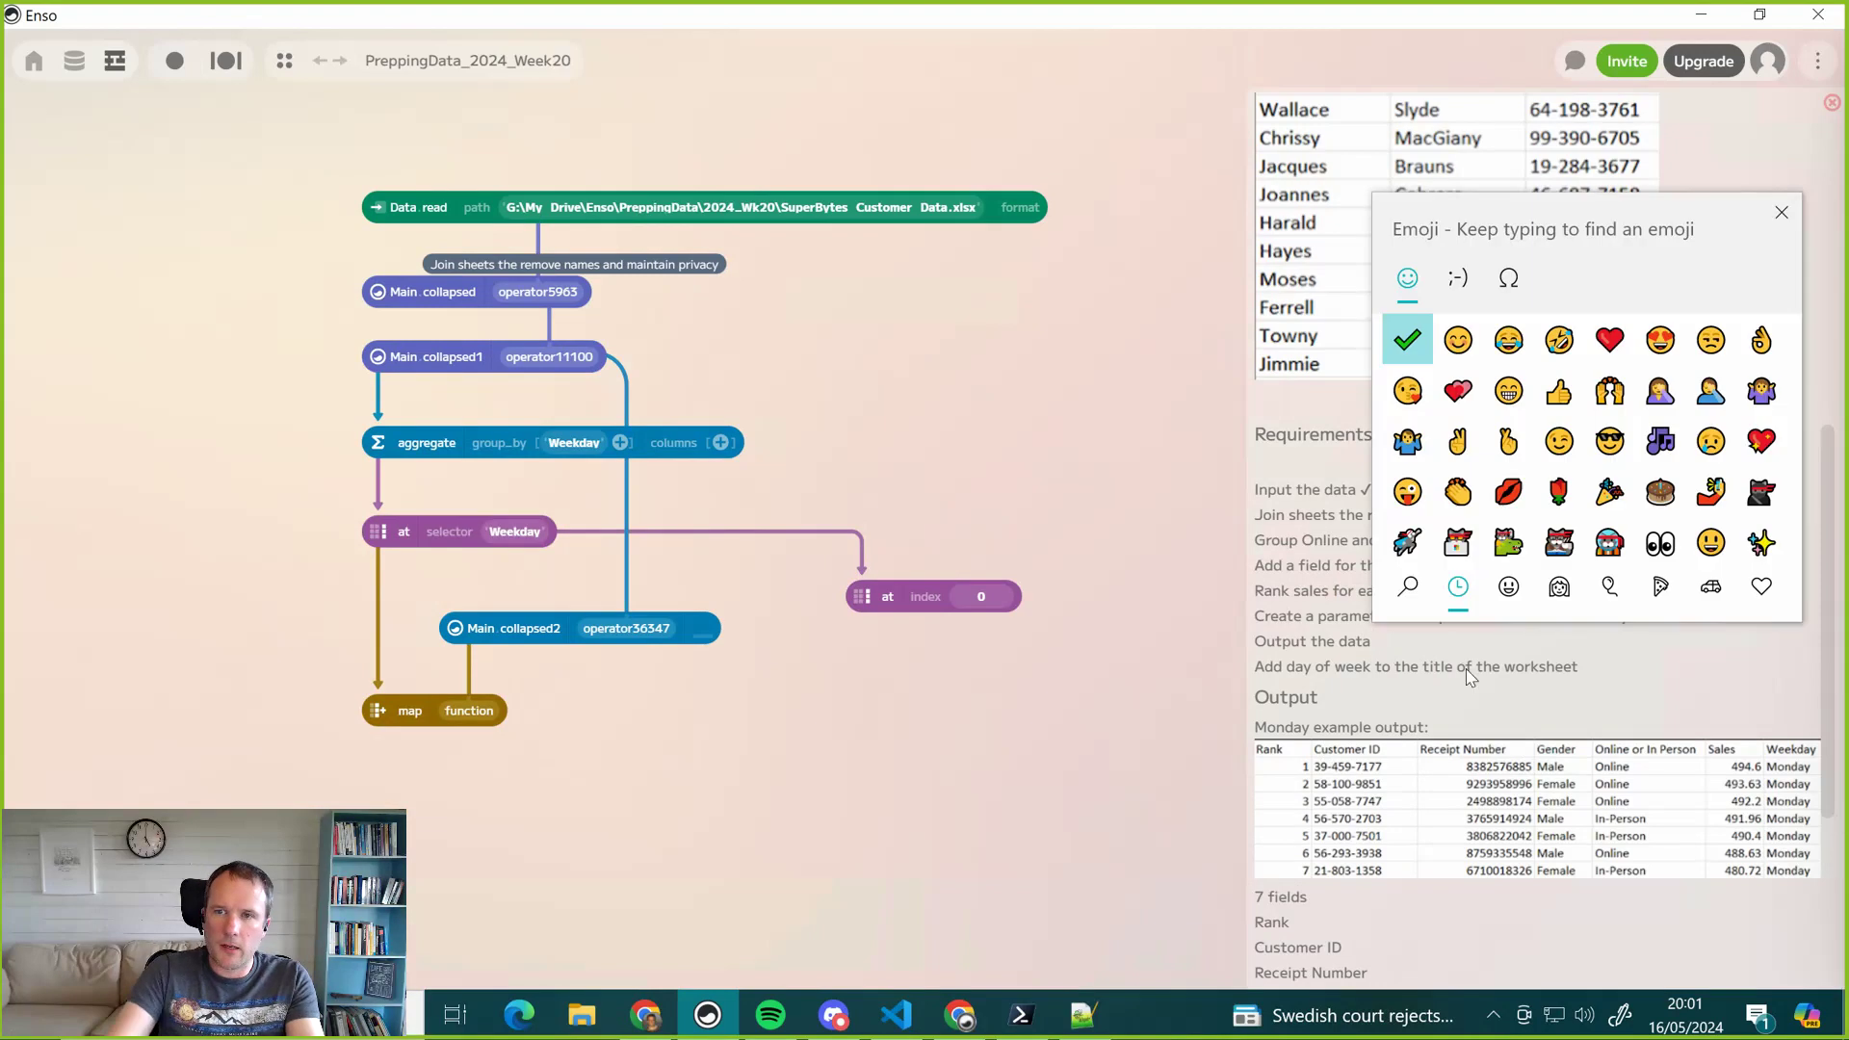
pyautogui.click(1412, 348)
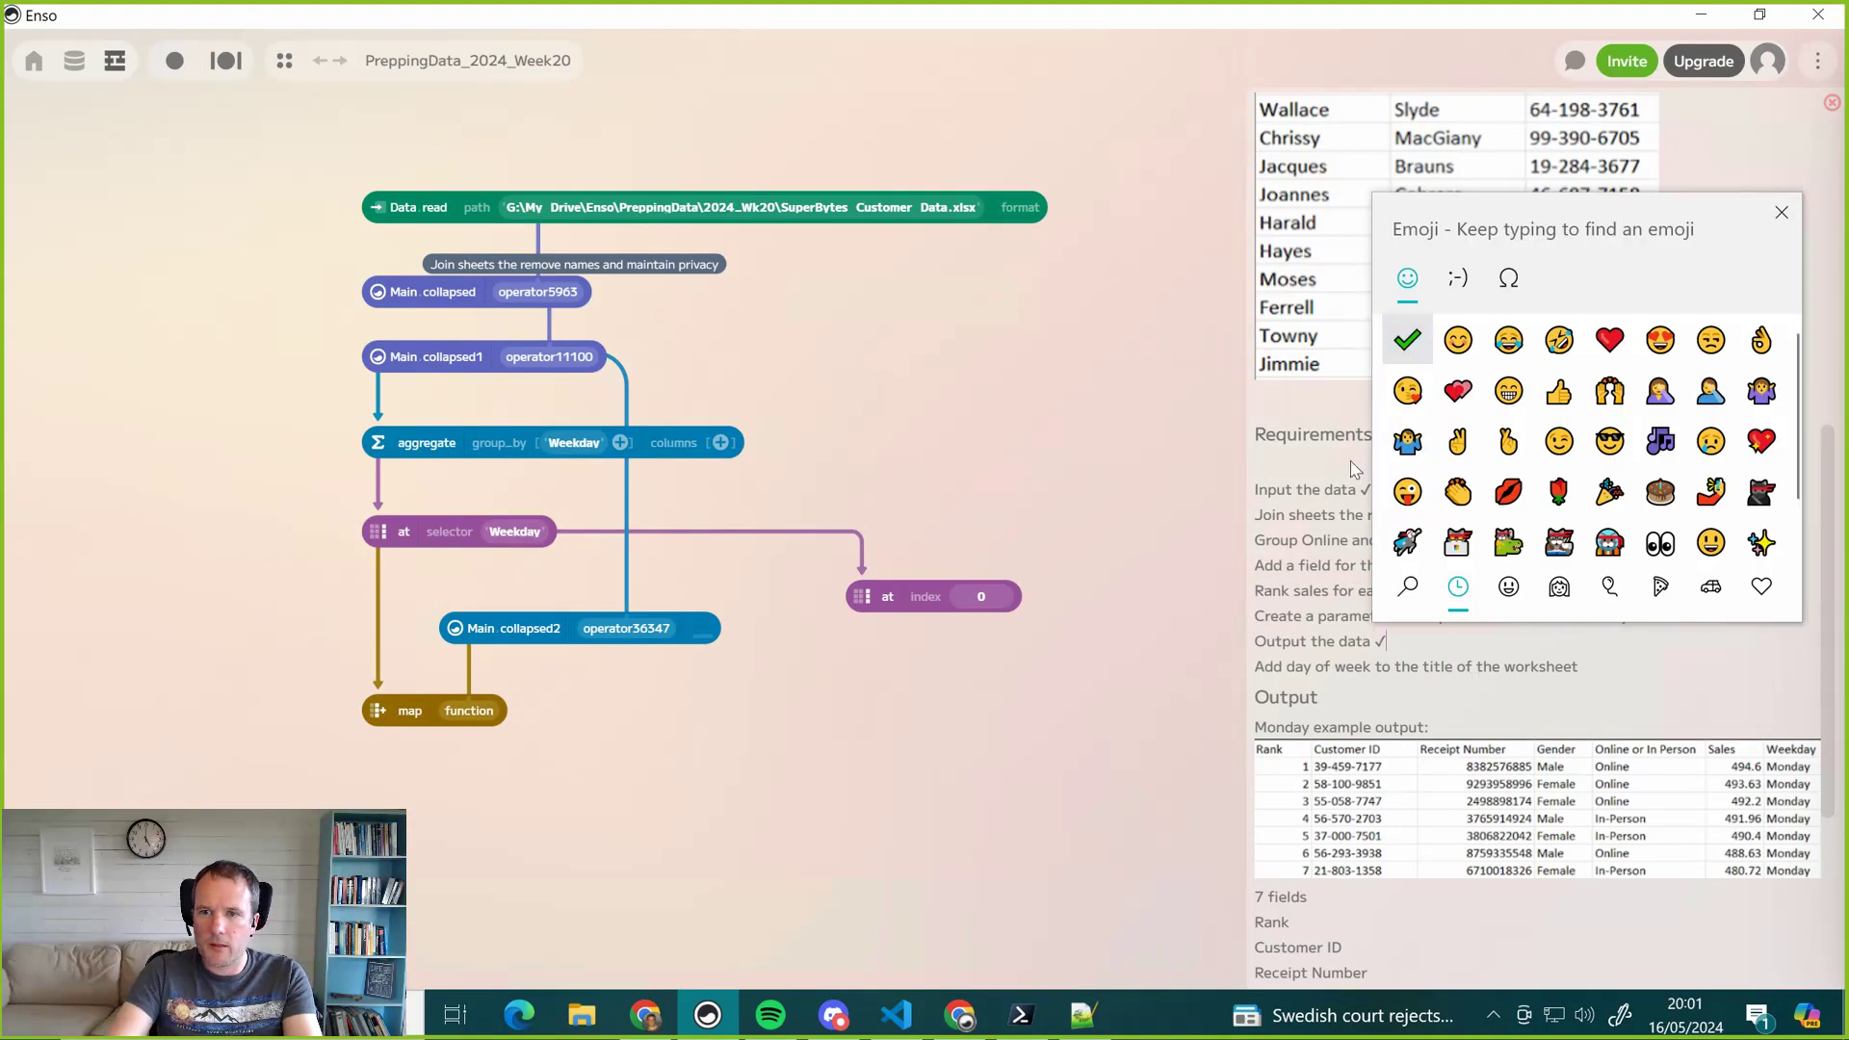
pyautogui.click(1782, 213)
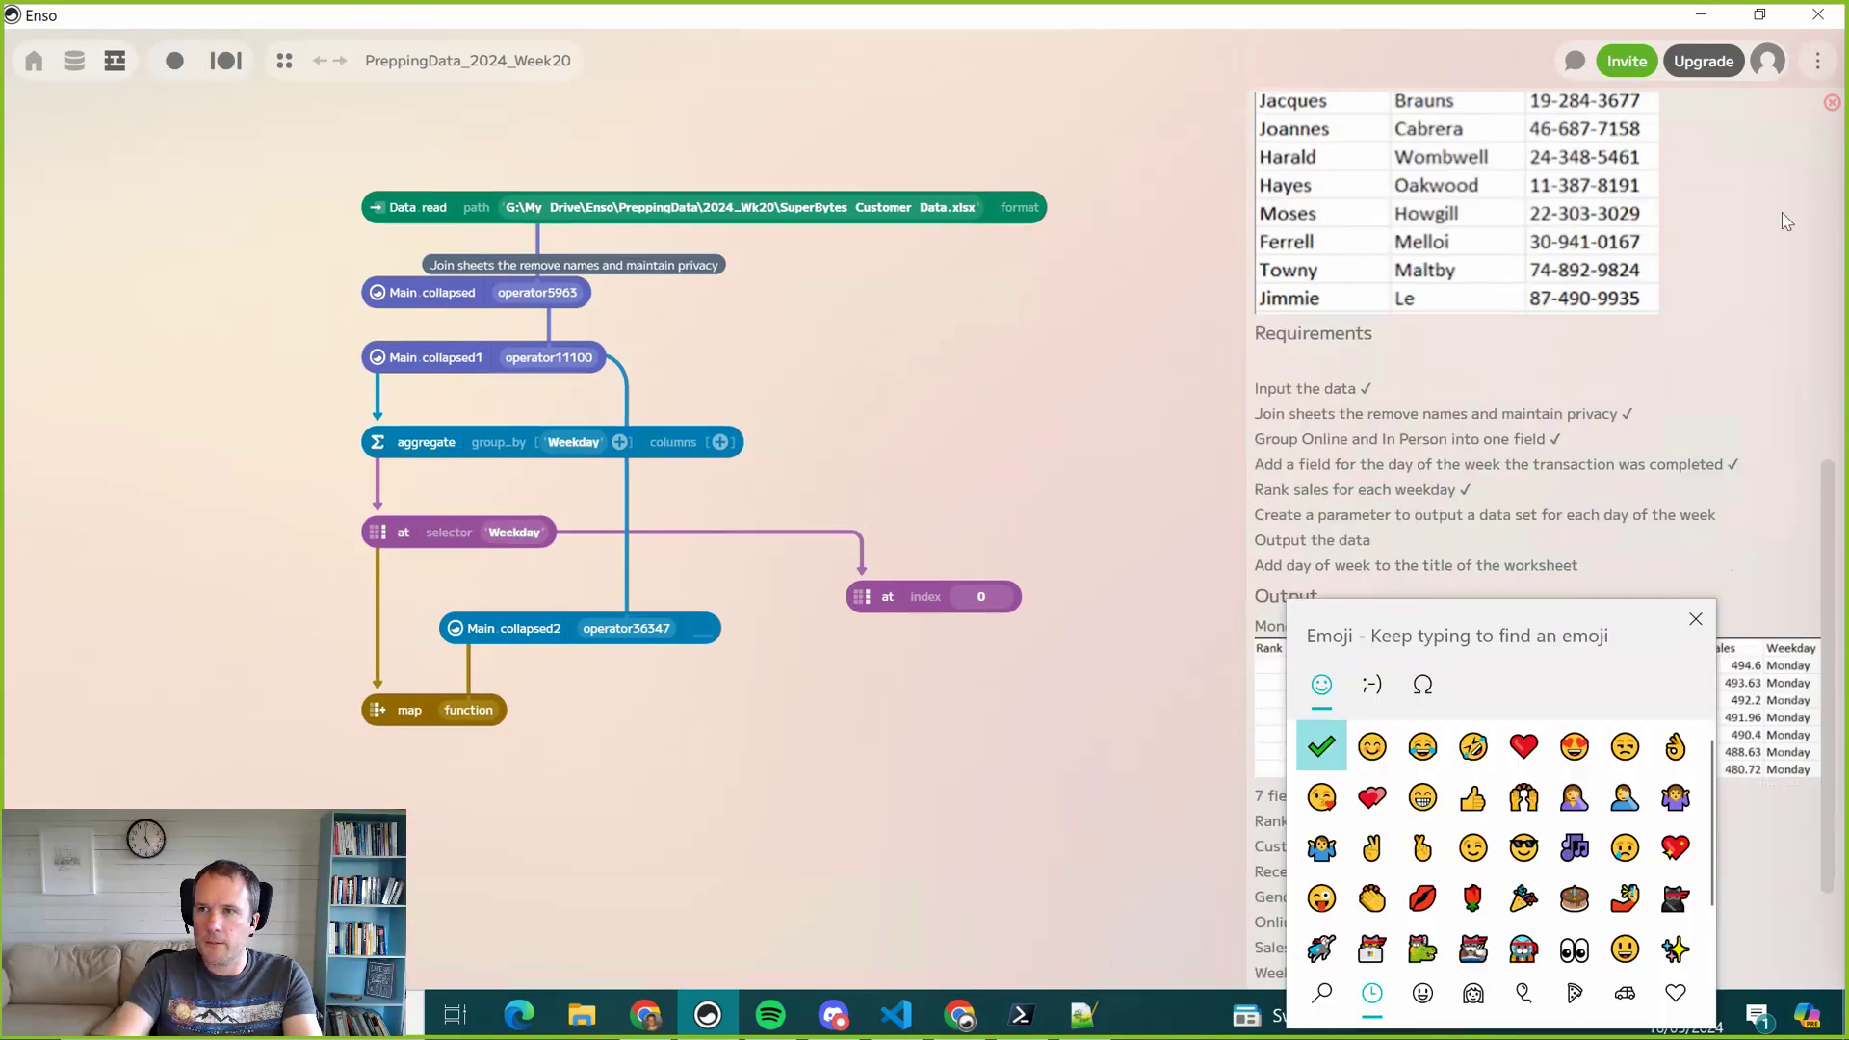
pyautogui.click(1696, 619)
pyautogui.scroll(10, 1829, 652)
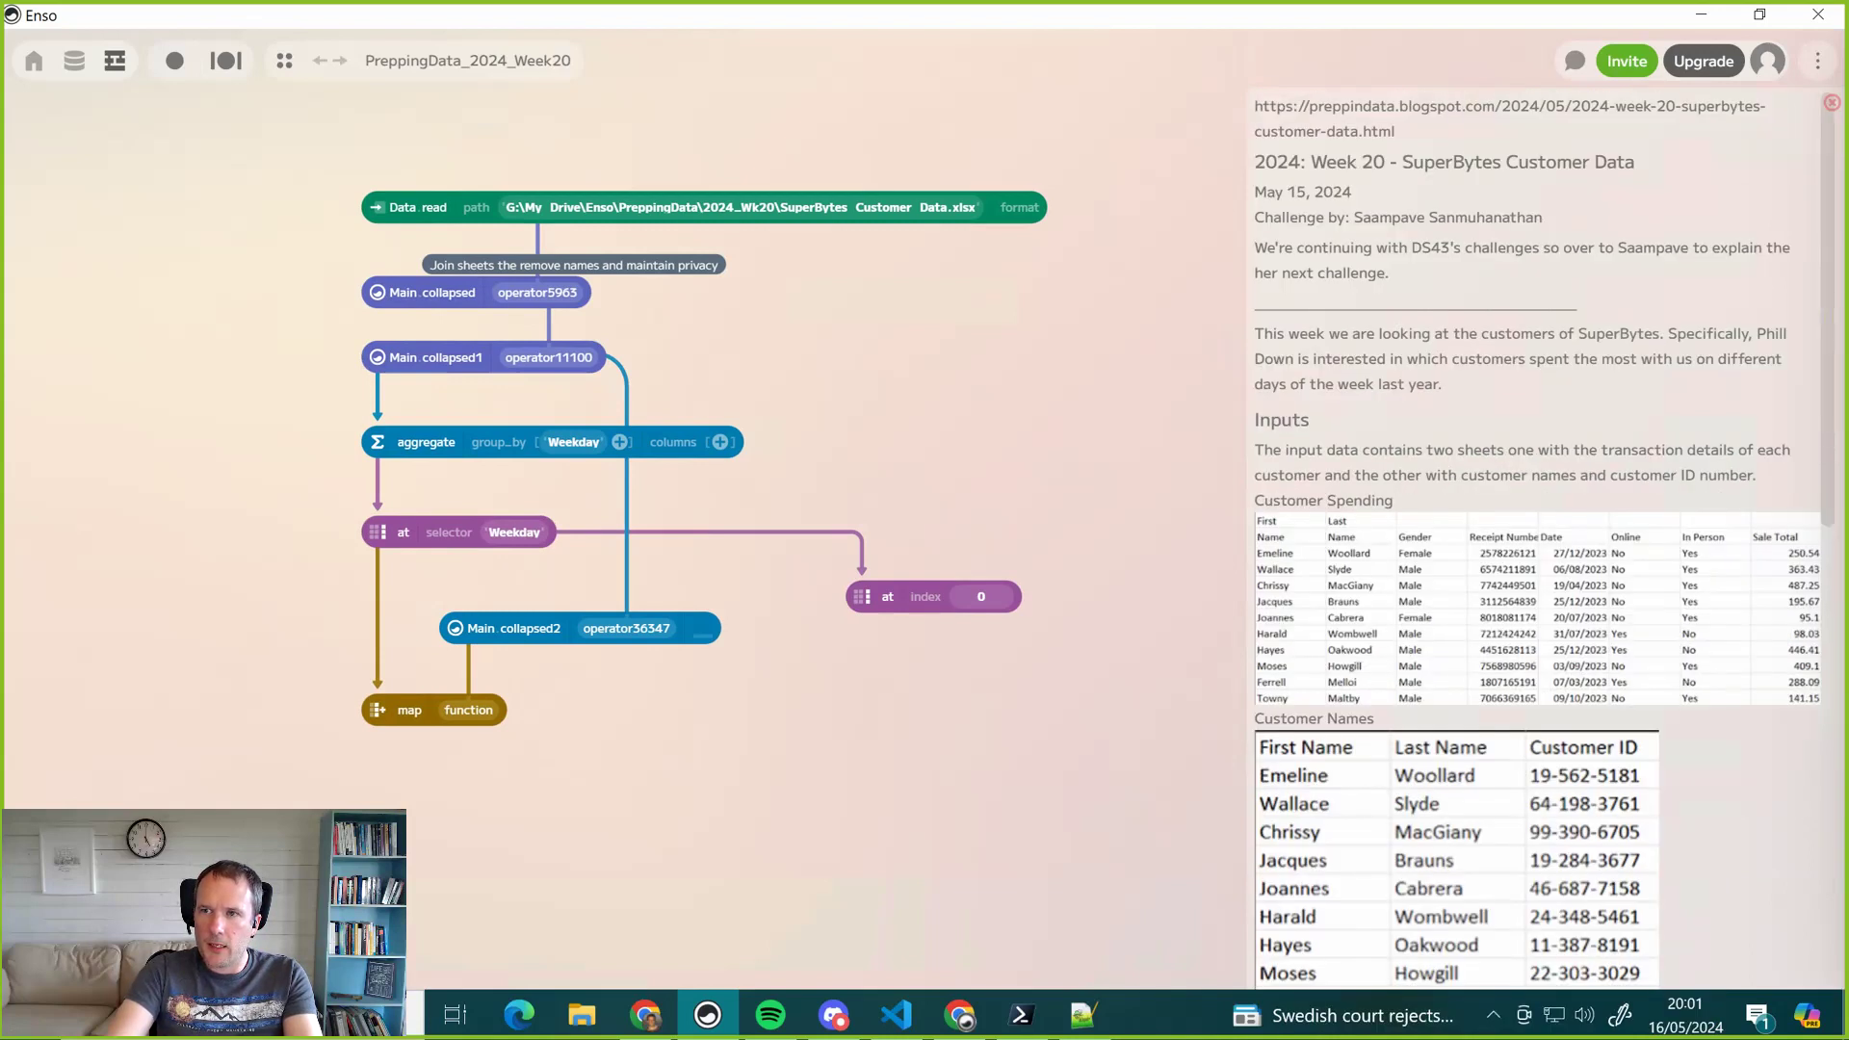